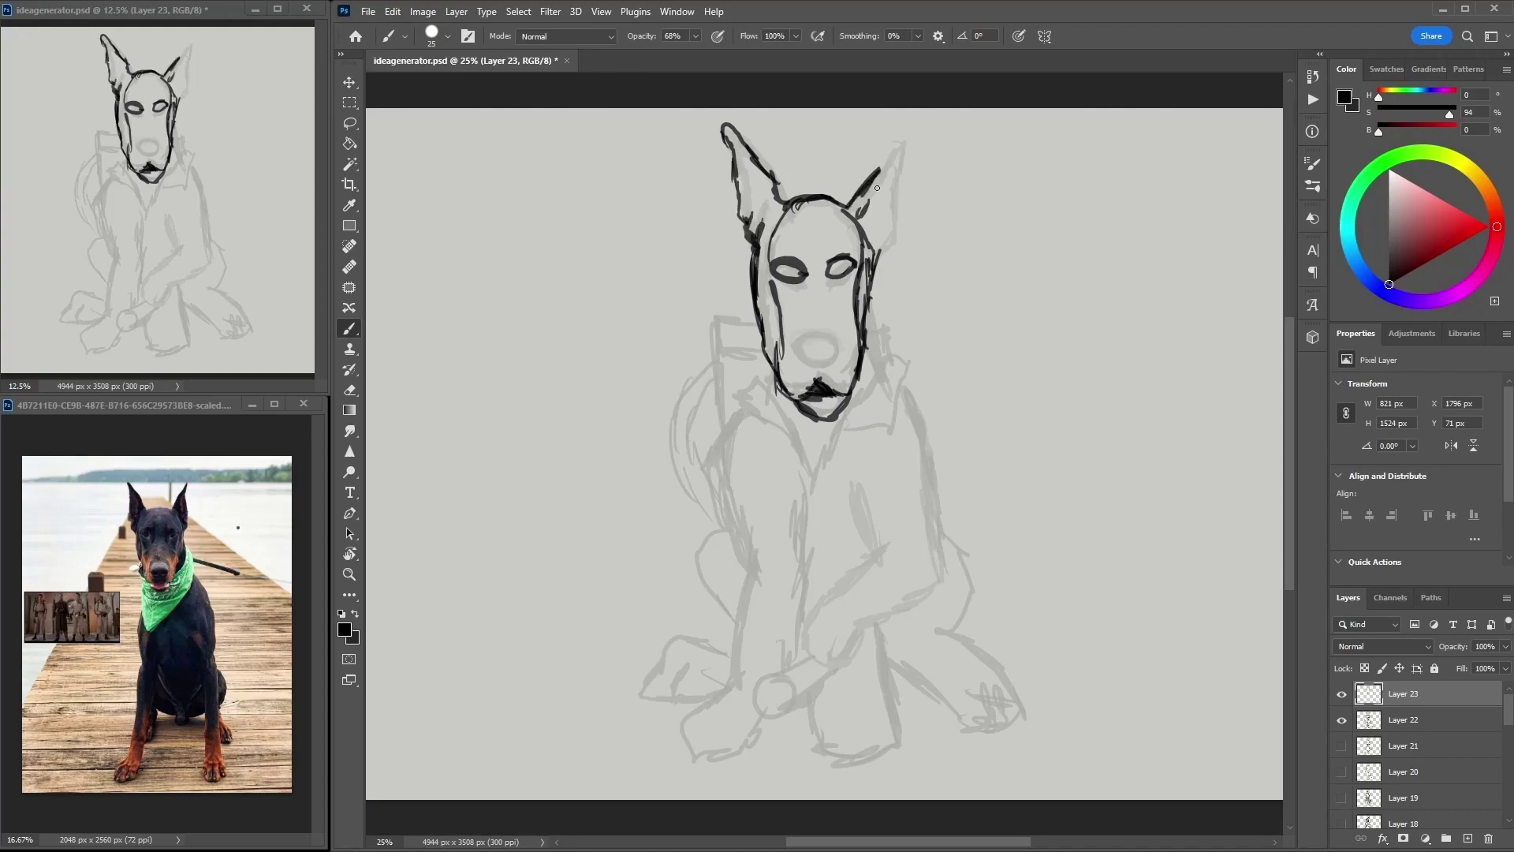
# - Ink the dog's second ear, nose and V-shaped collar over the faded sketch
pyautogui.moveTo(859, 296); pyautogui.dragTo(879, 391)
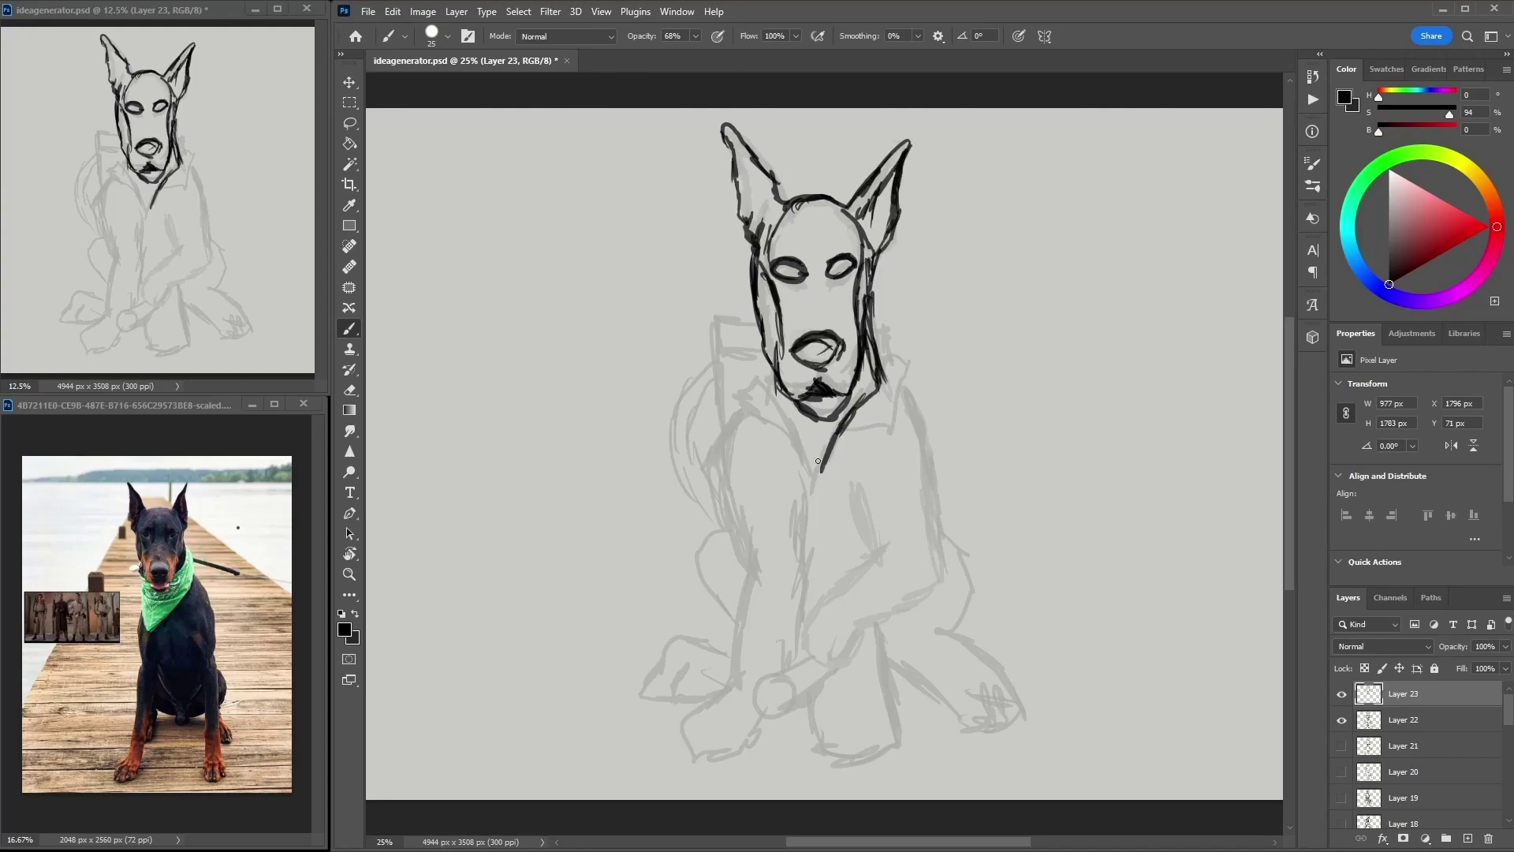
pyautogui.moveTo(740, 378); pyautogui.dragTo(812, 498)
pyautogui.moveTo(924, 374); pyautogui.dragTo(819, 485)
# - Ink the straight front leg with its paw and the bent arm resting across the lap
pyautogui.moveTo(734, 386)
pyautogui.mouseDown()
pyautogui.moveTo(710, 430)
pyautogui.moveTo(741, 619)
pyautogui.mouseUp()
pyautogui.moveTo(748, 568)
pyautogui.mouseDown()
pyautogui.moveTo(711, 733)
pyautogui.moveTo(767, 738)
pyautogui.mouseUp()
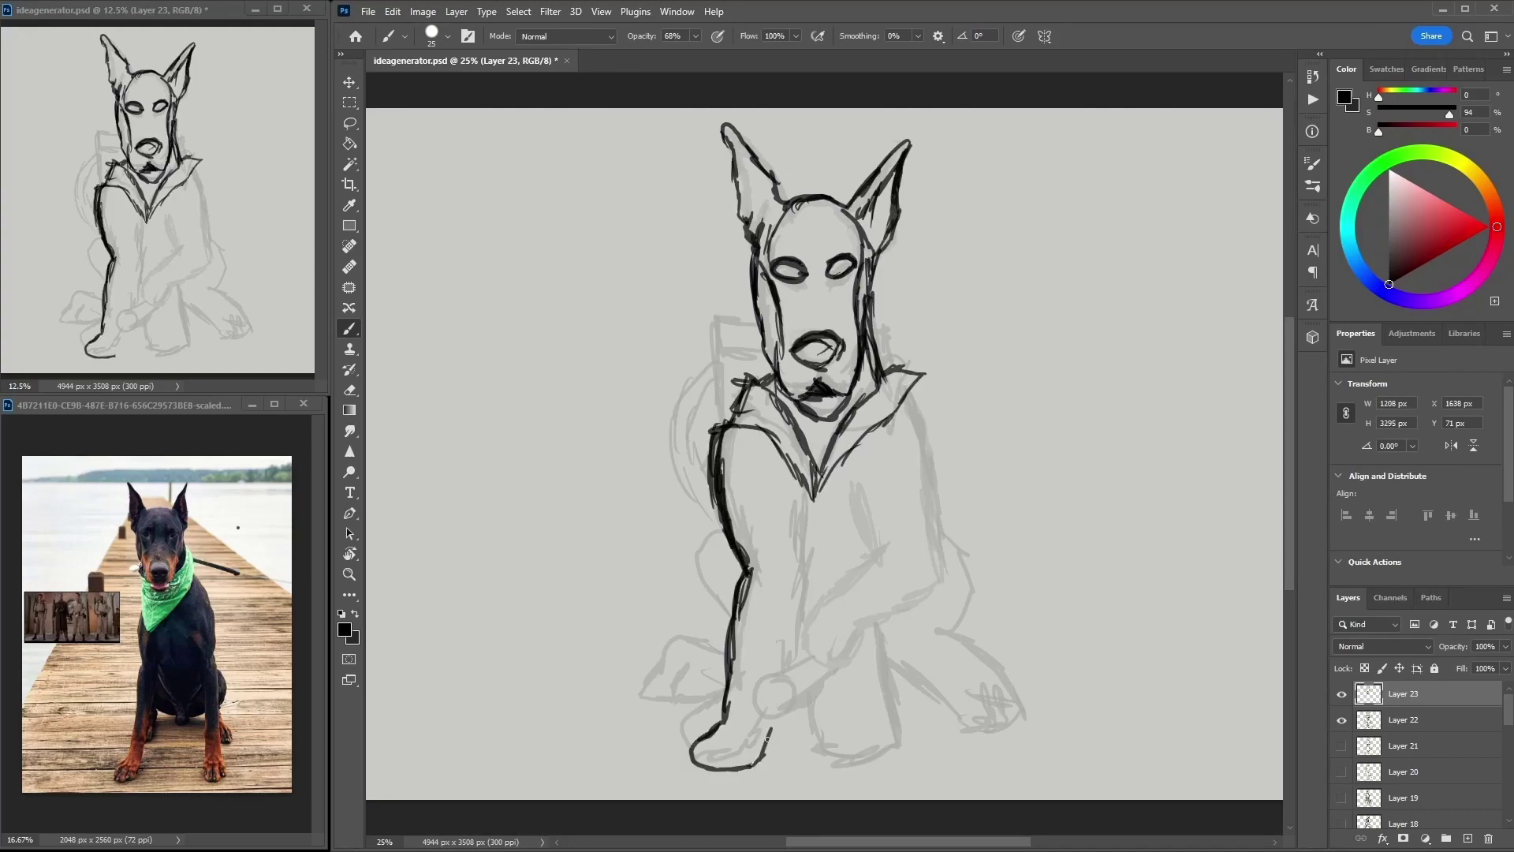
pyautogui.moveTo(854, 505); pyautogui.dragTo(887, 563)
pyautogui.moveTo(947, 552); pyautogui.dragTo(860, 627)
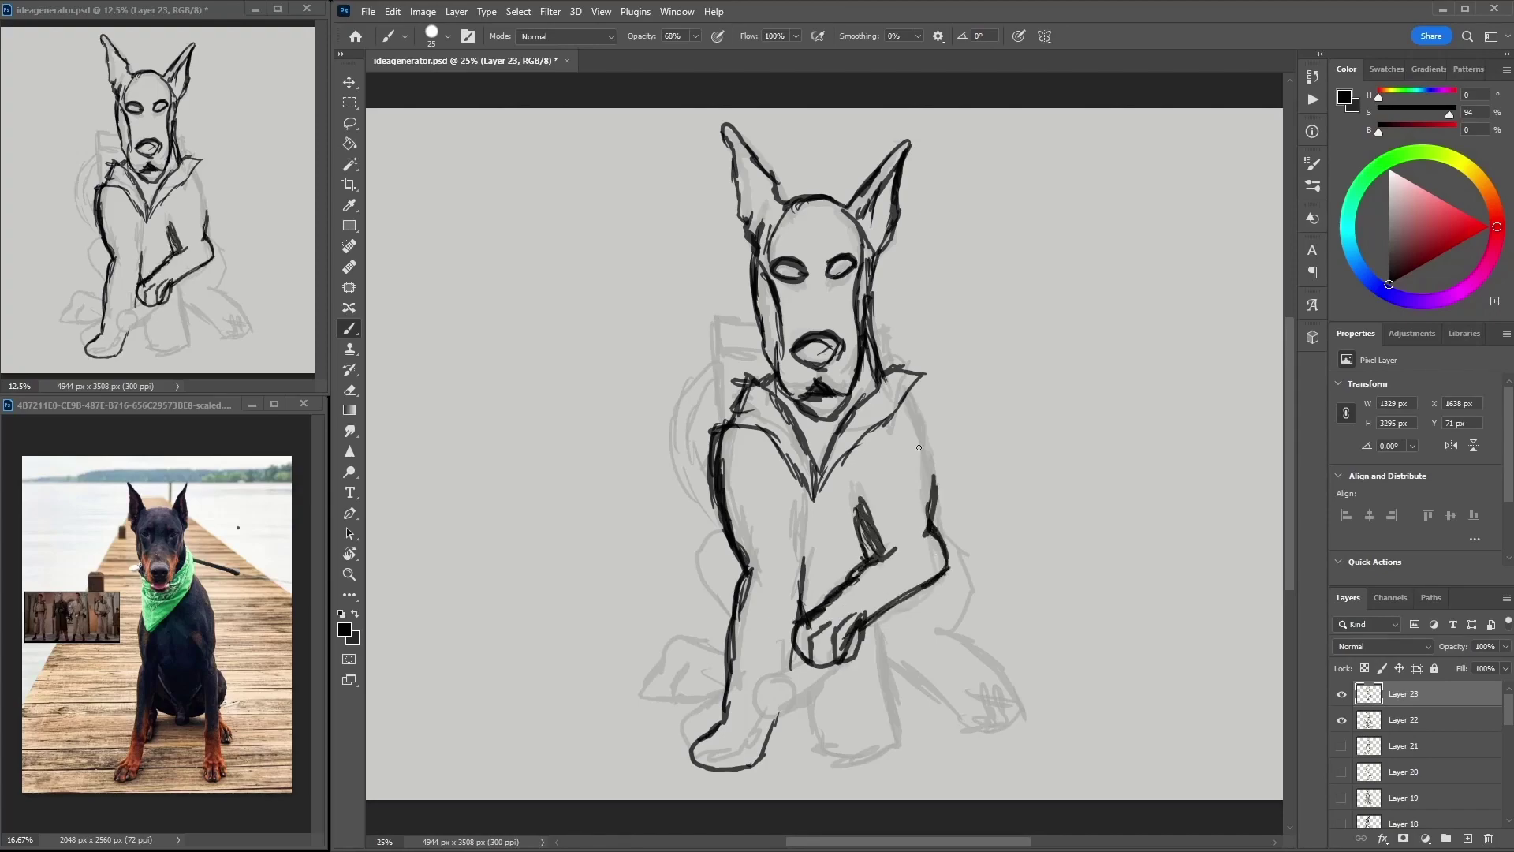
# - Ink the outer shoulder line, both thighs, the hind feet and the cylinder between the legs
pyautogui.moveTo(934, 394); pyautogui.dragTo(940, 500)
pyautogui.moveTo(741, 671); pyautogui.dragTo(836, 678)
pyautogui.moveTo(874, 626); pyautogui.dragTo(899, 761)
pyautogui.moveTo(887, 674); pyautogui.dragTo(1044, 738)
pyautogui.moveTo(939, 524); pyautogui.dragTo(1025, 714)
pyautogui.moveTo(729, 533); pyautogui.dragTo(721, 634)
pyautogui.moveTo(651, 710); pyautogui.dragTo(721, 641)
pyautogui.moveTo(946, 675); pyautogui.dragTo(1041, 713)
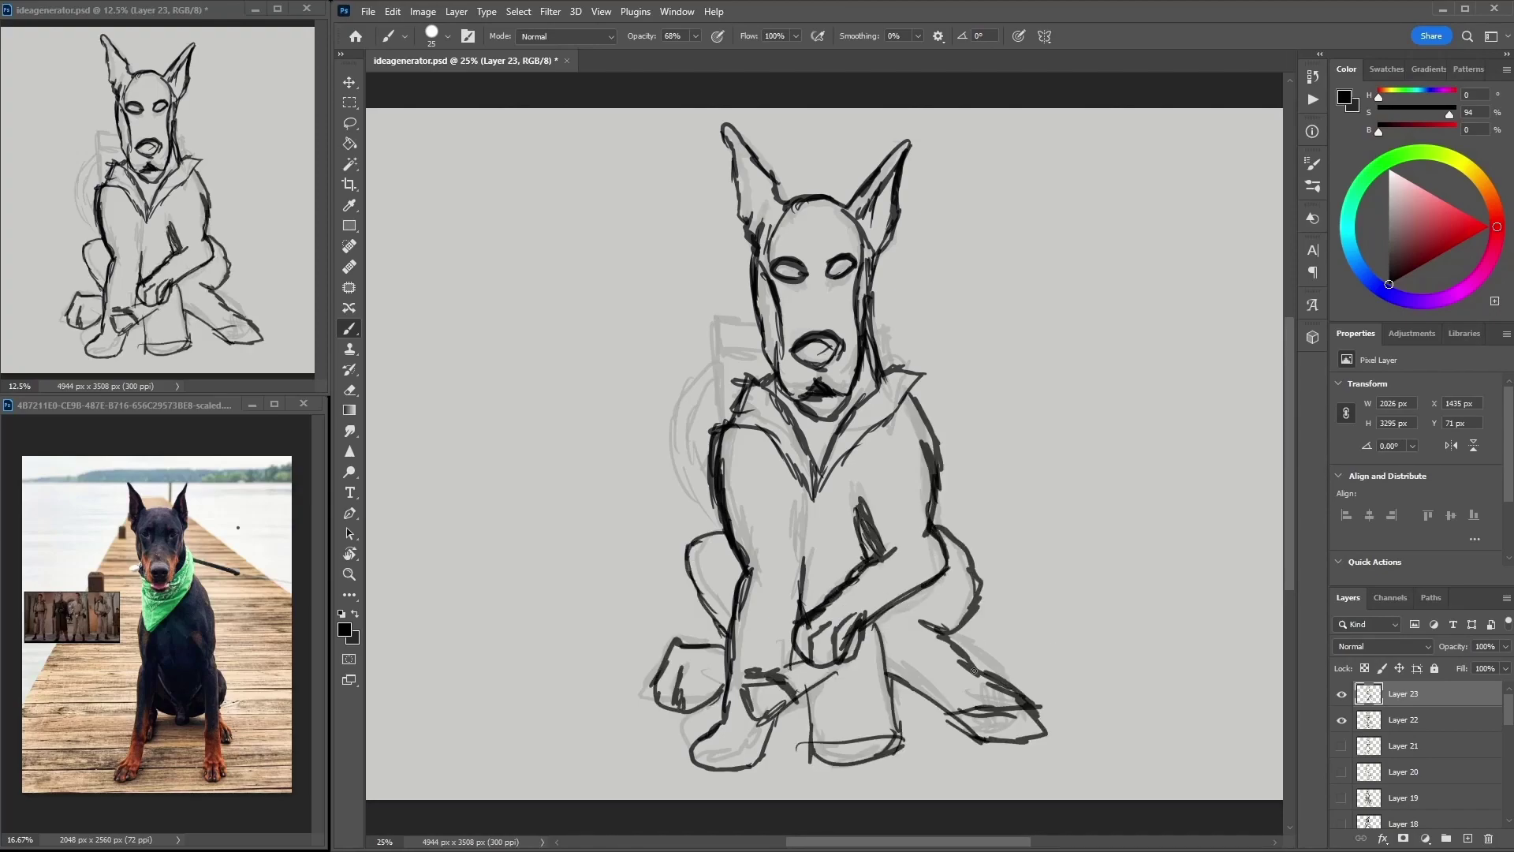
# - Clean up the edge of the hind foot and draw the backpack outline behind the shoulder
pyautogui.press('x')
pyautogui.moveTo(958, 737); pyautogui.dragTo(1046, 726)
pyautogui.press('x')
pyautogui.moveTo(769, 315); pyautogui.dragTo(698, 430)
pyautogui.moveTo(726, 366); pyautogui.dragTo(675, 525)
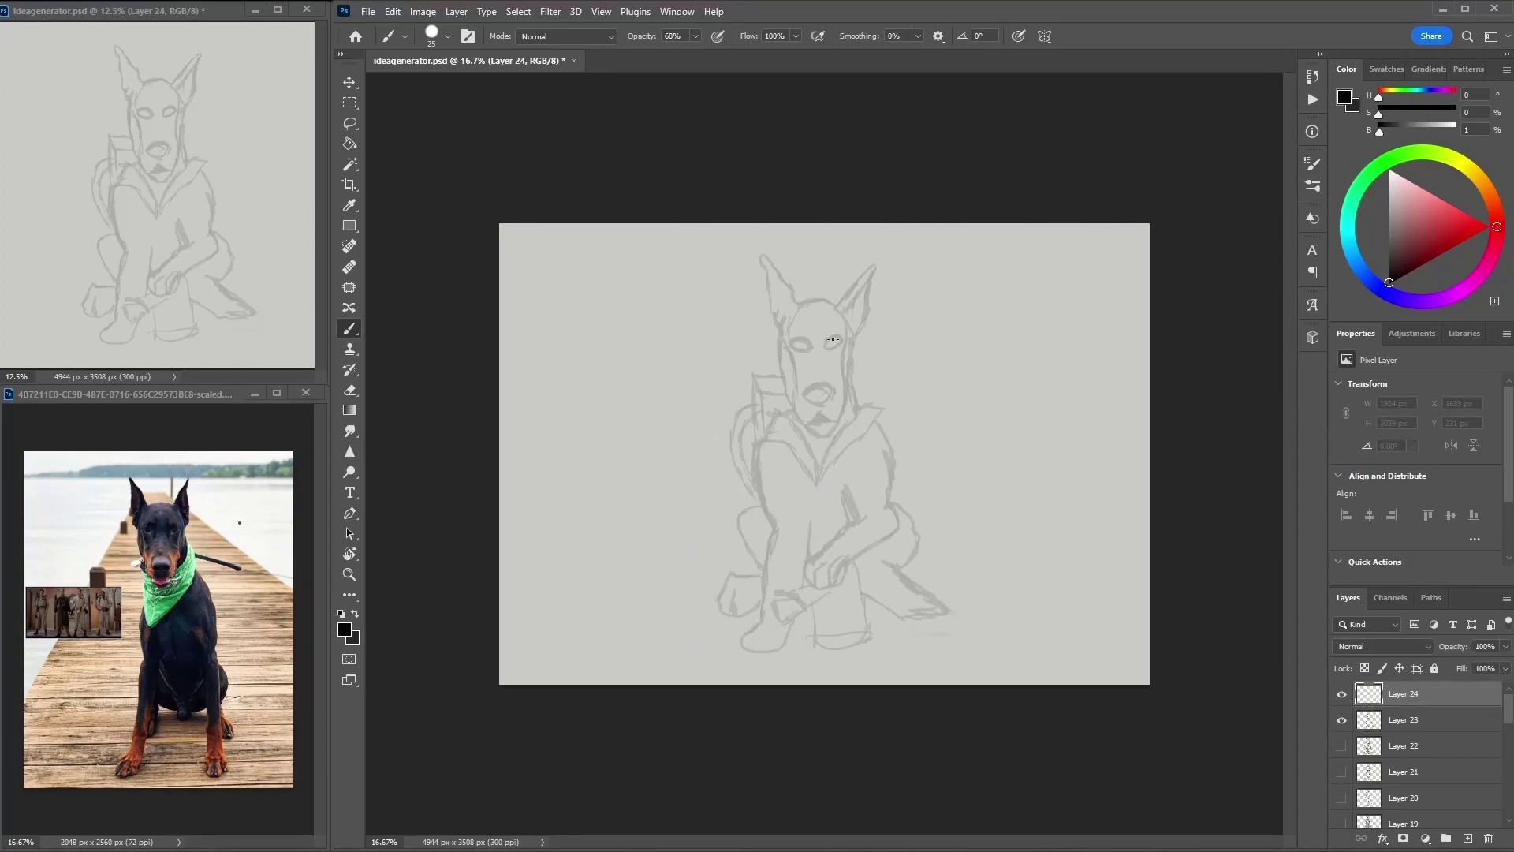
# - Redraw the dog's head, ears and muzzle in dark grey on Layer 24, then transform the head slightly narrower
pyautogui.moveTo(799, 394); pyautogui.dragTo(829, 394)
pyautogui.keyDown('alt'); pyautogui.click(830, 396); pyautogui.keyUp('alt')
pyautogui.moveTo(781, 334); pyautogui.dragTo(863, 333)
pyautogui.moveTo(790, 314)
pyautogui.mouseDown()
pyautogui.moveTo(758, 259)
pyautogui.moveTo(776, 318)
pyautogui.moveTo(884, 250)
pyautogui.moveTo(859, 414)
pyautogui.mouseUp()
pyautogui.moveTo(861, 371); pyautogui.dragTo(824, 454)
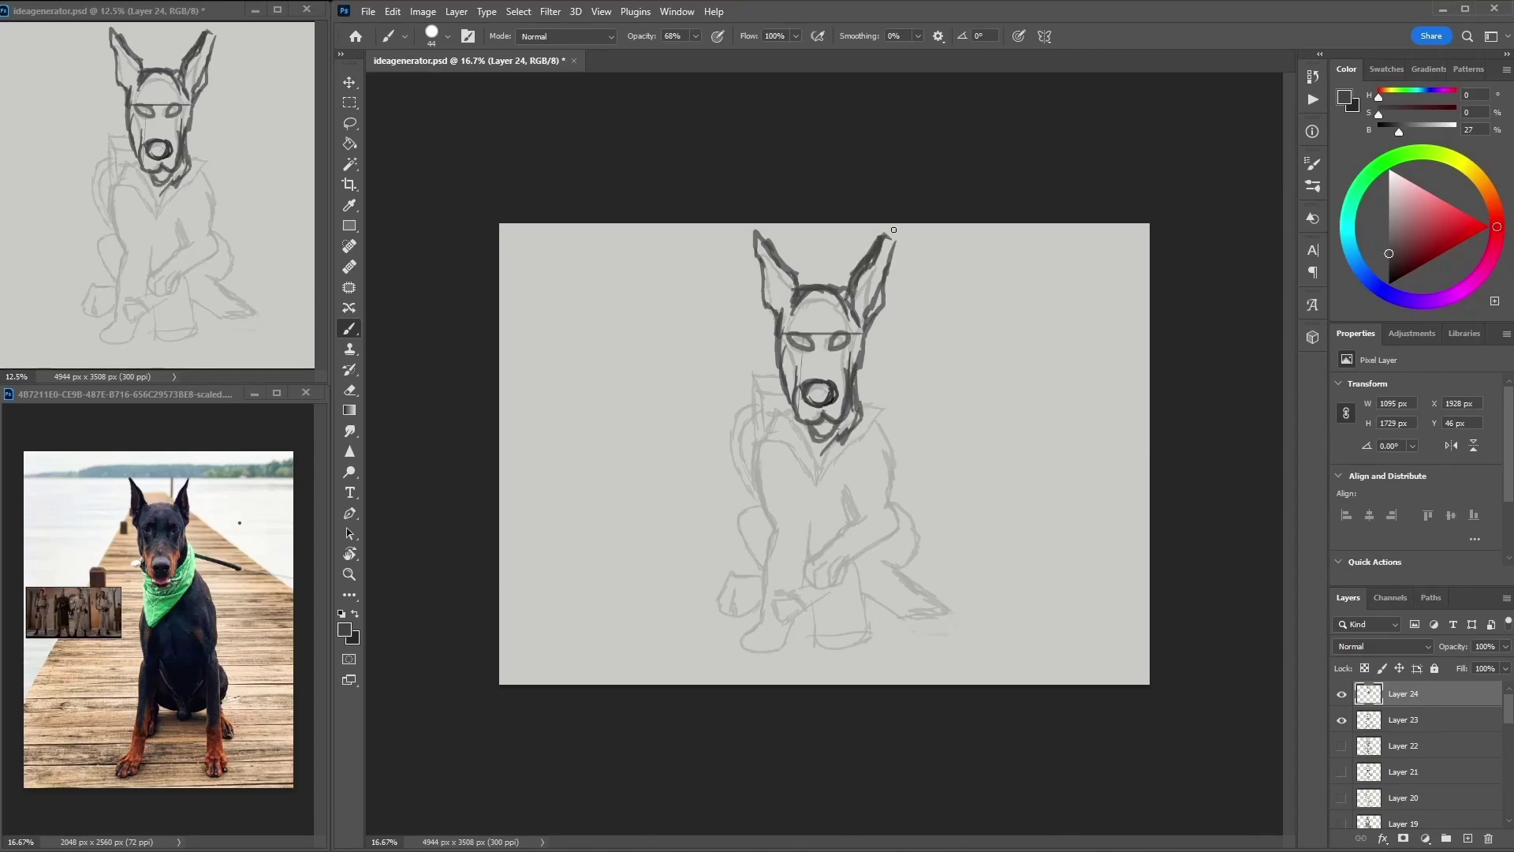
pyautogui.hotkey('ctrl', 't')
pyautogui.press('Return')
# - Sketch the open collar, both shoulders, the chest folds and the straight front leg
pyautogui.moveTo(867, 386); pyautogui.dragTo(821, 456)
pyautogui.moveTo(763, 394); pyautogui.dragTo(812, 489)
pyautogui.moveTo(887, 406)
pyautogui.mouseDown()
pyautogui.moveTo(814, 483)
pyautogui.moveTo(900, 512)
pyautogui.mouseUp()
pyautogui.moveTo(771, 439)
pyautogui.mouseDown()
pyautogui.moveTo(764, 543)
pyautogui.moveTo(765, 489)
pyautogui.mouseUp()
pyautogui.moveTo(861, 472); pyautogui.dragTo(853, 519)
pyautogui.moveTo(801, 522); pyautogui.dragTo(810, 556)
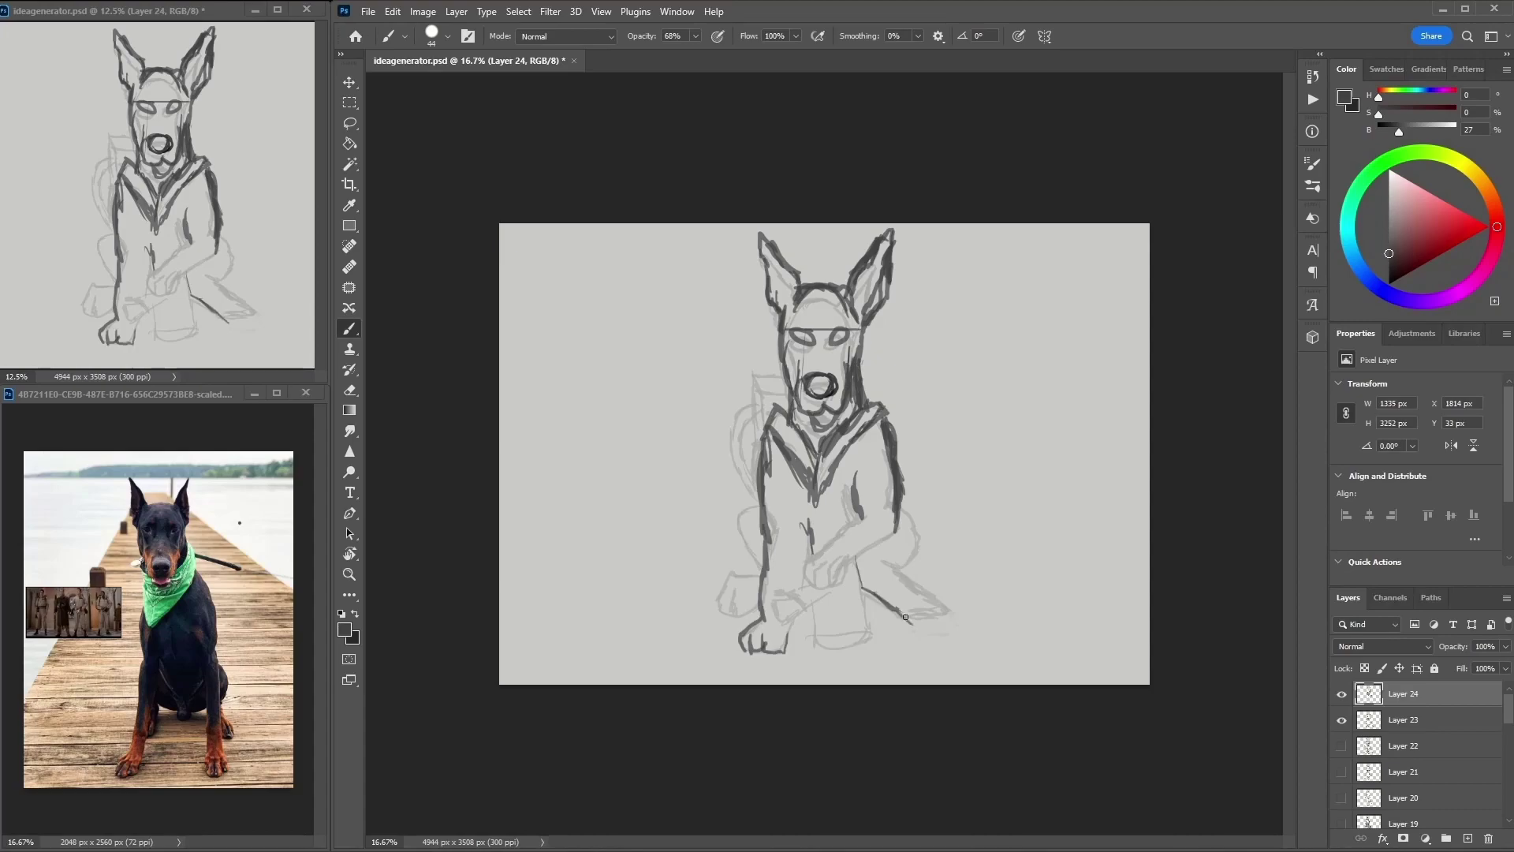
# - Sketch both hind legs with their feet and the forearm with its hand
pyautogui.moveTo(897, 506); pyautogui.dragTo(945, 627)
pyautogui.moveTo(900, 546); pyautogui.dragTo(826, 582)
pyautogui.moveTo(763, 509); pyautogui.dragTo(719, 609)
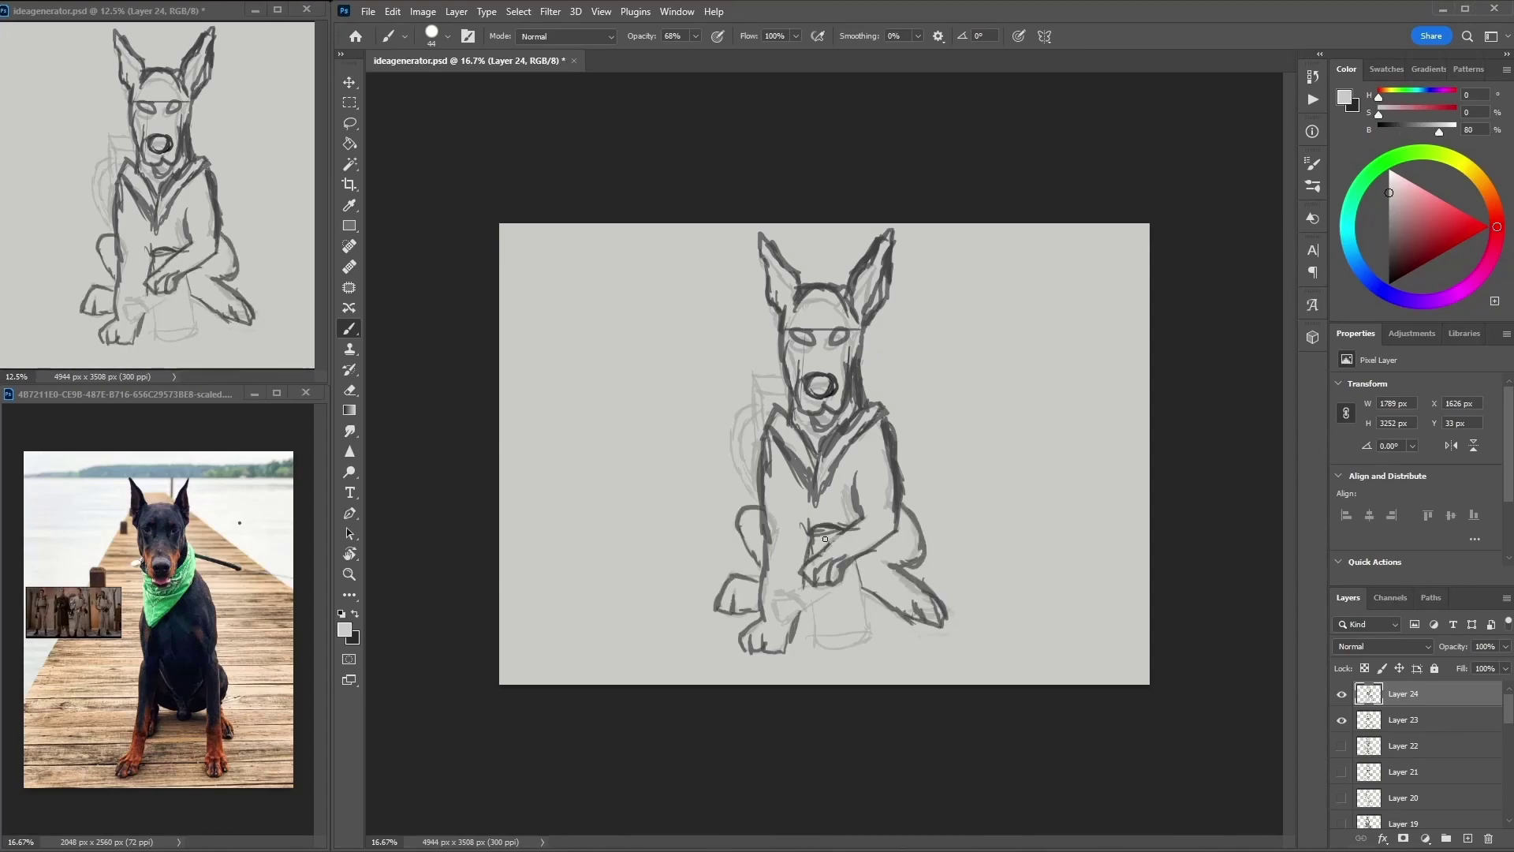
# - Strengthen the bent arm with darker strokes and outline the cylinder and the backpack
pyautogui.moveTo(871, 481); pyautogui.dragTo(855, 540)
pyautogui.moveTo(884, 418); pyautogui.dragTo(900, 568)
pyautogui.moveTo(835, 528)
pyautogui.mouseDown()
pyautogui.moveTo(899, 563)
pyautogui.moveTo(792, 587)
pyautogui.mouseUp()
pyautogui.keyDown('alt'); pyautogui.click(891, 482); pyautogui.keyUp('alt')
pyautogui.moveTo(816, 587)
pyautogui.mouseDown()
pyautogui.moveTo(868, 655)
pyautogui.moveTo(820, 630)
pyautogui.mouseUp()
pyautogui.moveTo(751, 418)
pyautogui.mouseDown()
pyautogui.moveTo(789, 370)
pyautogui.moveTo(763, 454)
pyautogui.mouseUp()
pyautogui.moveTo(745, 414); pyautogui.dragTo(763, 536)
pyautogui.keyDown('alt'); pyautogui.click(764, 588); pyautogui.keyUp('alt')
# - Paint both eyes as solid dark shapes using tones sampled from the sketch
pyautogui.hotkey('ctrl', '+')
pyautogui.keyDown('alt'); pyautogui.click(793, 332); pyautogui.keyUp('alt')
pyautogui.moveTo(839, 270)
pyautogui.mouseDown()
pyautogui.moveTo(851, 283)
pyautogui.moveTo(798, 285)
pyautogui.moveTo(771, 350)
pyautogui.mouseUp()
pyautogui.keyDown('alt'); pyautogui.click(788, 315); pyautogui.keyUp('alt')
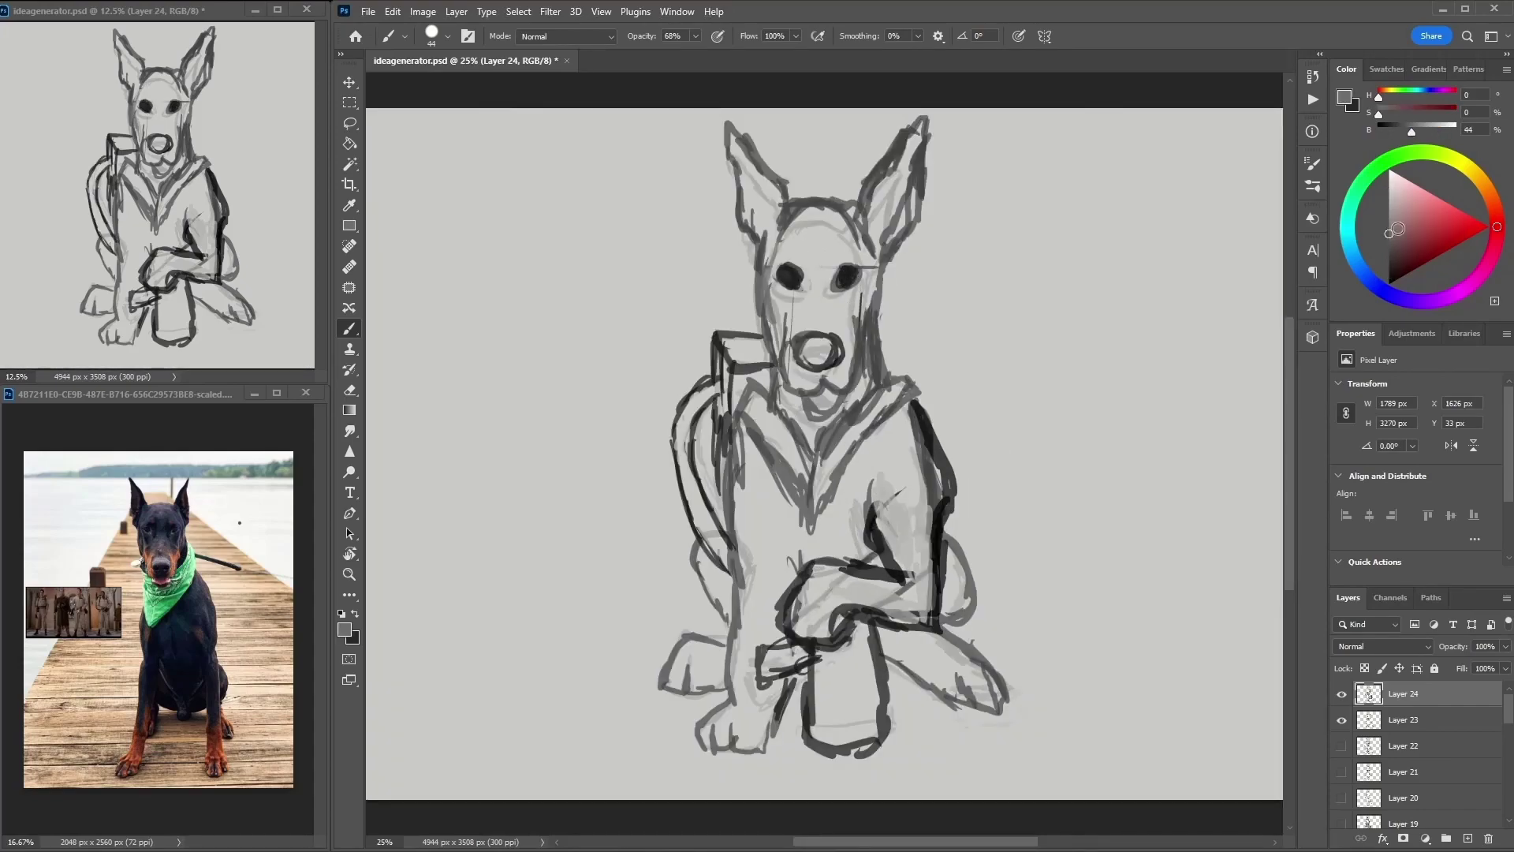
# - Darken the sides of the head, the shoulder edge and the nose and mouth outlines
pyautogui.keyDown('alt'); pyautogui.click(848, 276); pyautogui.keyUp('alt')
pyautogui.moveTo(883, 256); pyautogui.dragTo(840, 389)
pyautogui.moveTo(721, 502); pyautogui.dragTo(746, 391)
pyautogui.moveTo(804, 469); pyautogui.dragTo(760, 266)
pyautogui.keyDown('alt'); pyautogui.click(820, 359); pyautogui.keyUp('alt')
pyautogui.moveTo(792, 347)
pyautogui.mouseDown()
pyautogui.moveTo(844, 372)
pyautogui.moveTo(850, 414)
pyautogui.mouseUp()
pyautogui.keyDown('alt'); pyautogui.click(835, 402); pyautogui.keyUp('alt')
pyautogui.moveTo(890, 345); pyautogui.dragTo(868, 410)
# - Redraw the crossed hind leg larger and reshape both hind feet
pyautogui.moveTo(972, 666); pyautogui.dragTo(1040, 741)
pyautogui.moveTo(943, 721); pyautogui.dragTo(1033, 748)
pyautogui.moveTo(895, 682)
pyautogui.mouseDown()
pyautogui.moveTo(1000, 638)
pyautogui.moveTo(947, 596)
pyautogui.mouseUp()
pyautogui.keyDown('alt'); pyautogui.click(938, 623); pyautogui.keyUp('alt')
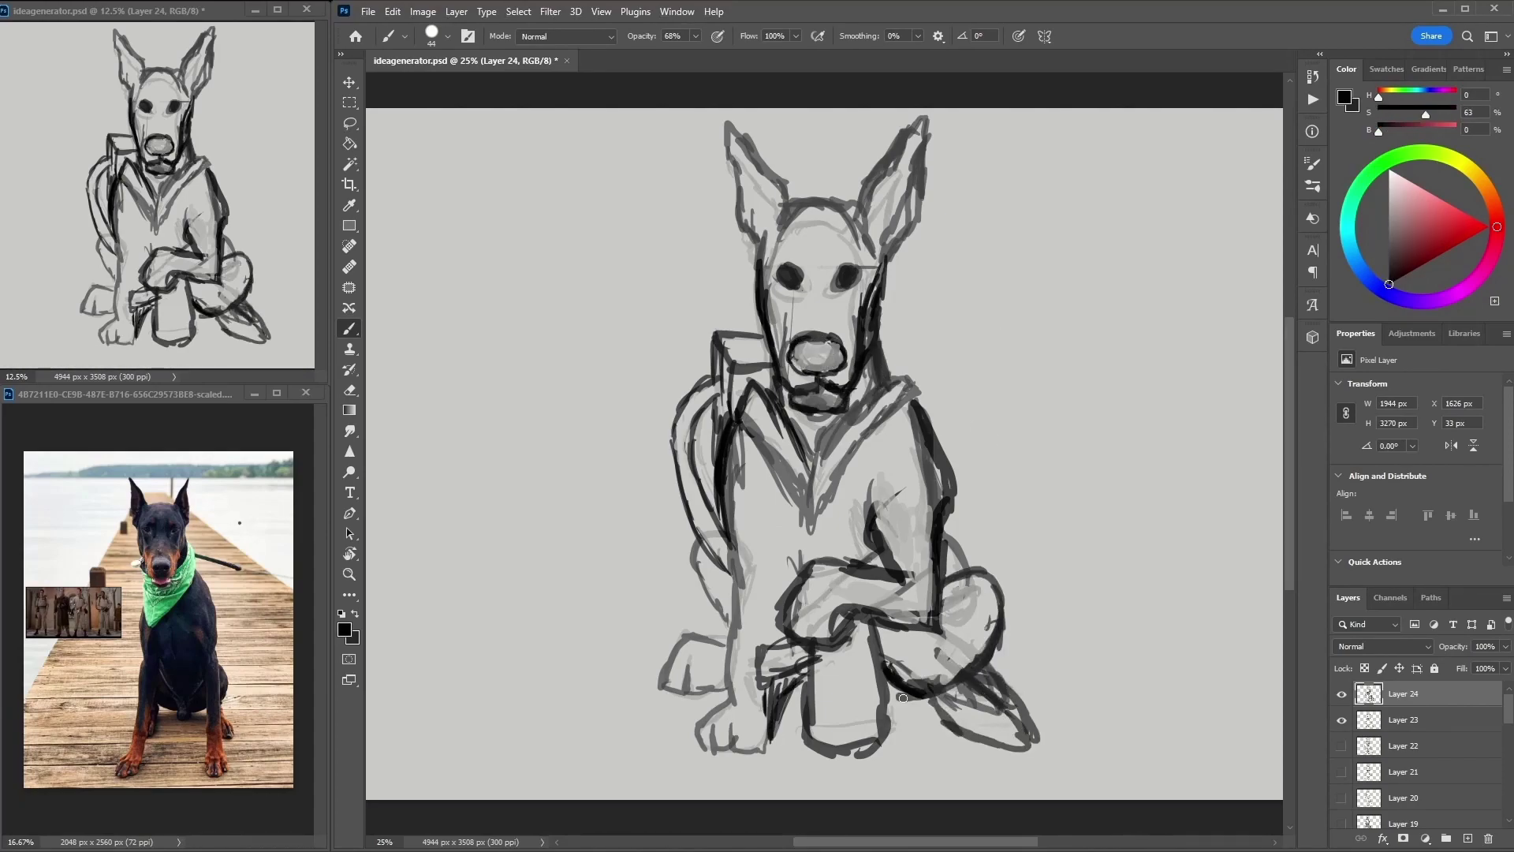
pyautogui.moveTo(903, 680); pyautogui.dragTo(1017, 737)
pyautogui.moveTo(710, 640); pyautogui.dragTo(653, 721)
# - Lower the opacity of Layer 24, hide Layer 23 and add a new layer for the cleaner drawing
pyautogui.moveTo(1452, 646); pyautogui.dragTo(1423, 646)
pyautogui.click(1341, 719)
pyautogui.hotkey('ctrl', 'shift', 'alt', 'n')
# - Draw the near shoulder and the long front leg down to the paw in black on Layer 25
pyautogui.moveTo(745, 379); pyautogui.dragTo(734, 580)
pyautogui.moveTo(769, 354); pyautogui.dragTo(745, 418)
pyautogui.moveTo(765, 327); pyautogui.dragTo(745, 407)
pyautogui.moveTo(753, 375); pyautogui.dragTo(686, 768)
pyautogui.moveTo(690, 773); pyautogui.dragTo(771, 776)
pyautogui.moveTo(769, 694); pyautogui.dragTo(769, 737)
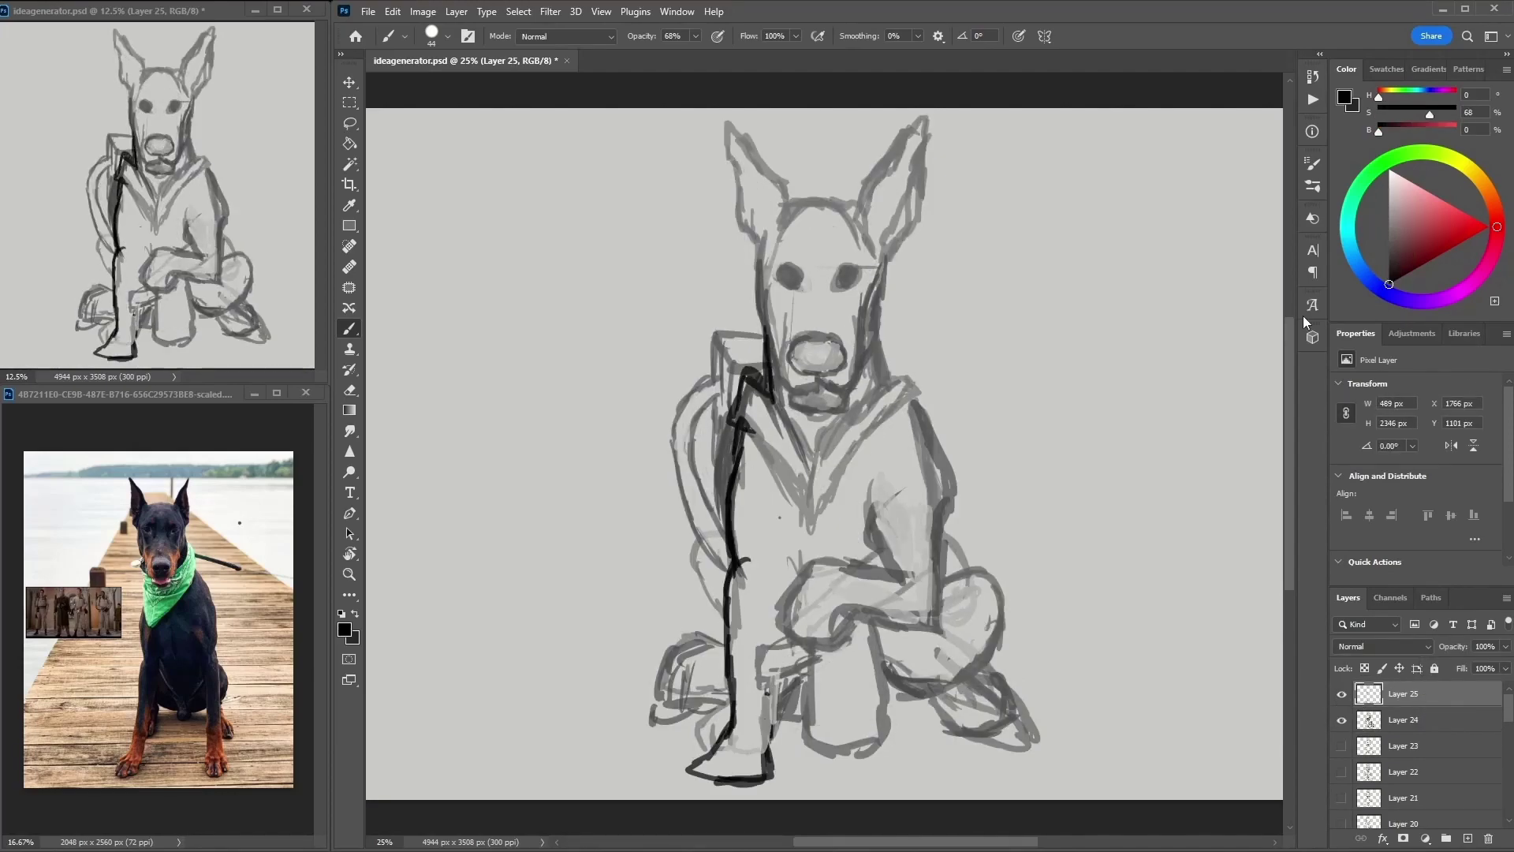
# - Draw the raised arm, the far shoulder and both lapels of the collar in black
pyautogui.moveTo(698, 643); pyautogui.dragTo(733, 710)
pyautogui.moveTo(798, 552); pyautogui.dragTo(780, 634)
pyautogui.moveTo(874, 511); pyautogui.dragTo(907, 587)
pyautogui.moveTo(939, 505)
pyautogui.mouseDown()
pyautogui.moveTo(918, 631)
pyautogui.moveTo(919, 395)
pyautogui.mouseUp()
pyautogui.moveTo(907, 394); pyautogui.dragTo(812, 513)
pyautogui.moveTo(753, 433); pyautogui.dragTo(820, 521)
# - Outline the folded forearm, the crossed hind leg and the backpack with its curved hose
pyautogui.moveTo(836, 458); pyautogui.dragTo(792, 567)
pyautogui.moveTo(914, 643); pyautogui.dragTo(804, 607)
pyautogui.moveTo(813, 564)
pyautogui.mouseDown()
pyautogui.moveTo(777, 642)
pyautogui.moveTo(915, 600)
pyautogui.mouseUp()
pyautogui.moveTo(958, 579)
pyautogui.mouseDown()
pyautogui.moveTo(859, 667)
pyautogui.moveTo(1025, 737)
pyautogui.mouseUp()
pyautogui.moveTo(686, 552); pyautogui.dragTo(666, 742)
pyautogui.moveTo(710, 378); pyautogui.dragTo(690, 571)
pyautogui.moveTo(706, 307); pyautogui.dragTo(743, 360)
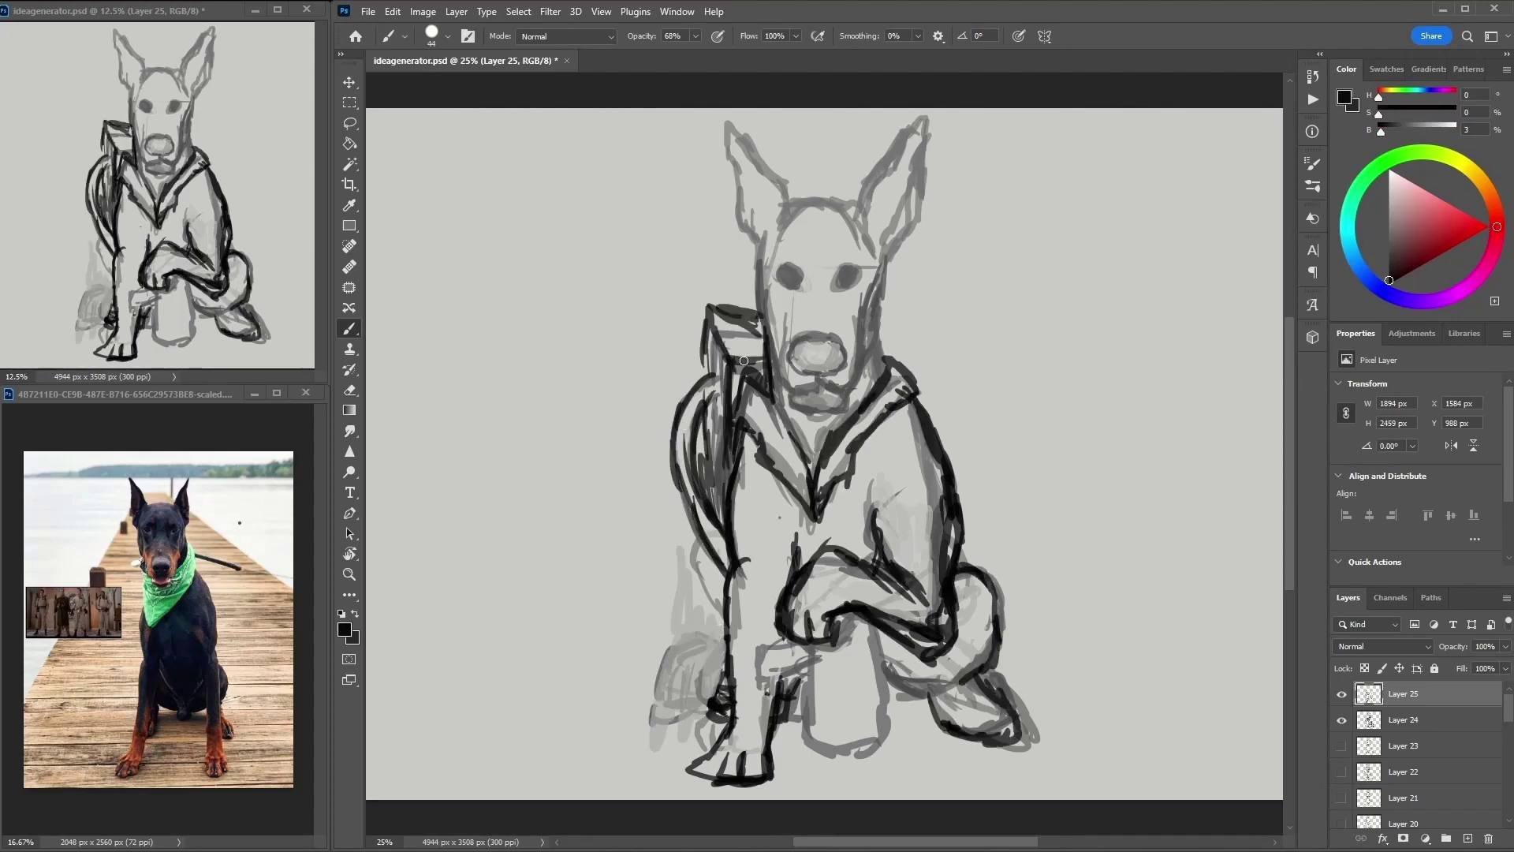
# - Add sleeve folds on the bent arm and thicken the front leg's outer edge
pyautogui.moveTo(848, 599); pyautogui.dragTo(883, 552)
pyautogui.moveTo(888, 597); pyautogui.dragTo(935, 560)
pyautogui.moveTo(735, 436); pyautogui.dragTo(716, 701)
# - Outline the head, nose and ears in black, plus the cylinder and its handle between the legs
pyautogui.moveTo(775, 396)
pyautogui.mouseDown()
pyautogui.moveTo(864, 357)
pyautogui.moveTo(843, 331)
pyautogui.mouseUp()
pyautogui.moveTo(880, 267); pyautogui.dragTo(858, 358)
pyautogui.moveTo(887, 264); pyautogui.dragTo(872, 372)
pyautogui.moveTo(893, 252); pyautogui.dragTo(926, 119)
pyautogui.moveTo(924, 120); pyautogui.dragTo(784, 221)
pyautogui.moveTo(755, 659)
pyautogui.mouseDown()
pyautogui.moveTo(812, 655)
pyautogui.moveTo(883, 745)
pyautogui.mouseUp()
pyautogui.moveTo(879, 635); pyautogui.dragTo(883, 741)
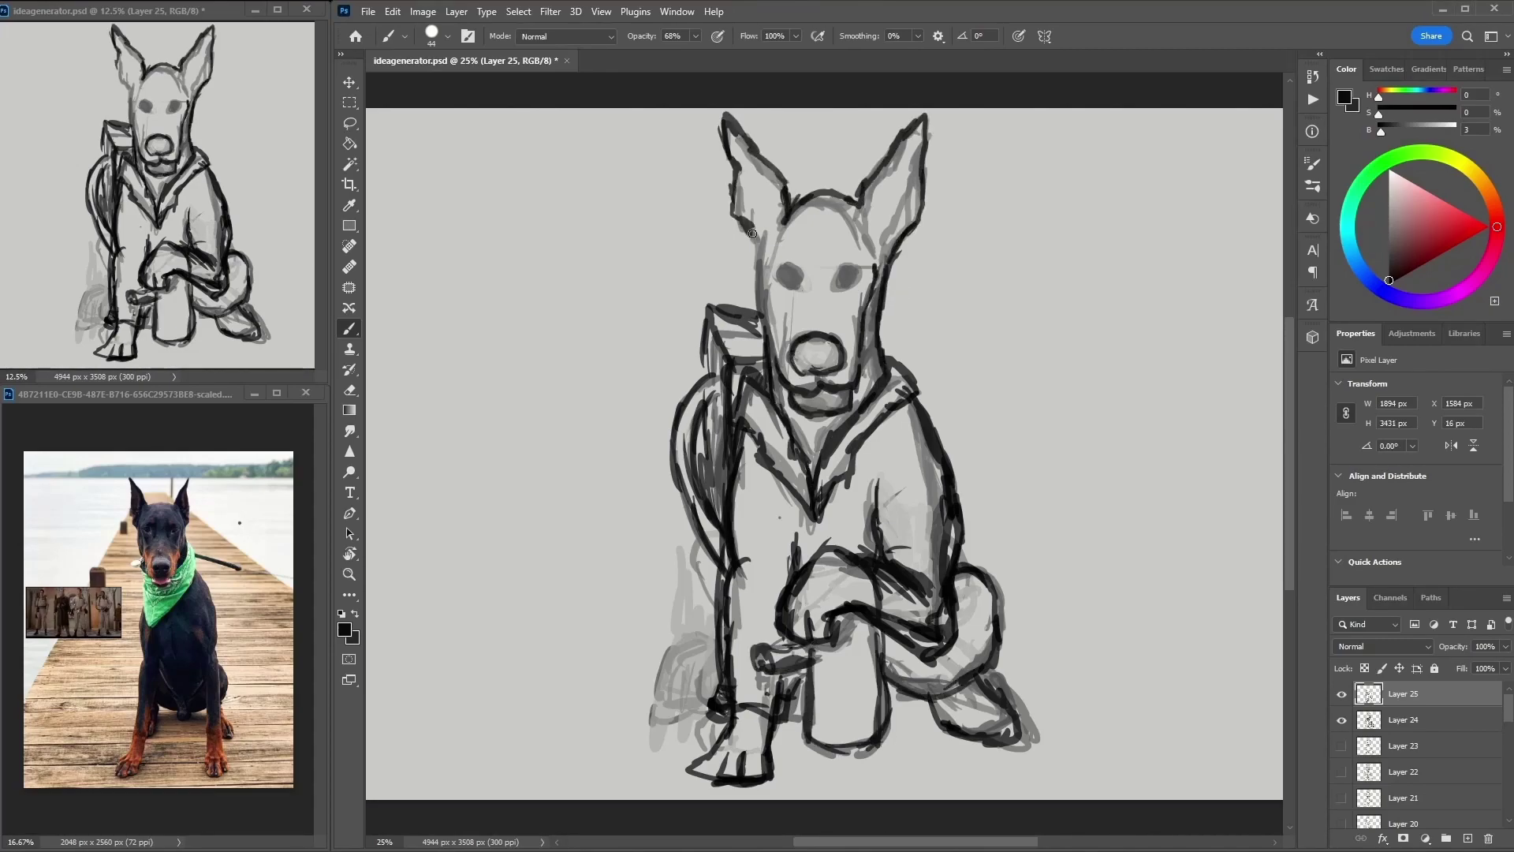
# - Outline the eyes and add inner contour lines along the cheeks and below the ears
pyautogui.moveTo(753, 234); pyautogui.dragTo(762, 353)
pyautogui.moveTo(785, 269); pyautogui.dragTo(800, 280)
pyautogui.moveTo(842, 270); pyautogui.dragTo(858, 282)
pyautogui.hotkey('ctrl', 'z')
pyautogui.moveTo(769, 251); pyautogui.dragTo(777, 355)
pyautogui.moveTo(766, 189); pyautogui.dragTo(776, 307)
pyautogui.moveTo(877, 186); pyautogui.dragTo(884, 237)
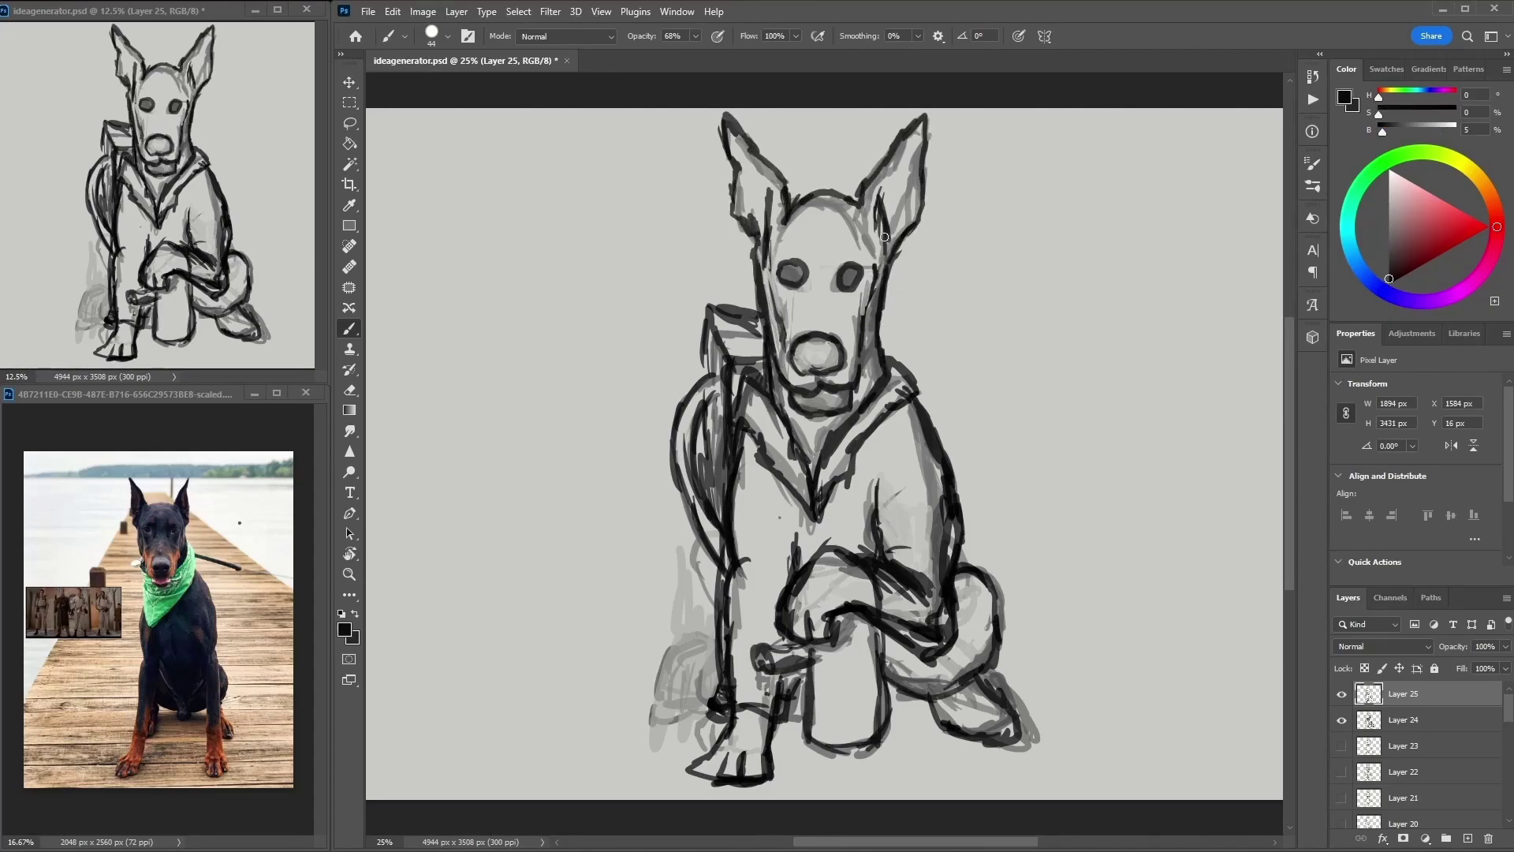
# - Hide Layer 24 and sketch a long gun barrel horizontally across the dog's lap
pyautogui.click(1342, 719)
pyautogui.moveTo(598, 699); pyautogui.dragTo(891, 679)
pyautogui.moveTo(595, 642)
pyautogui.mouseDown()
pyautogui.moveTo(739, 640)
pyautogui.moveTo(603, 698)
pyautogui.moveTo(931, 635)
pyautogui.mouseUp()
pyautogui.press('x')
pyautogui.moveTo(710, 663); pyautogui.dragTo(812, 670)
# - Add the barrel's round muzzle and bands, and draw the boxy gun body beneath the hand
pyautogui.press('x')
pyautogui.press('x')
pyautogui.moveTo(623, 669); pyautogui.dragTo(698, 669)
pyautogui.press('x')
pyautogui.moveTo(599, 643); pyautogui.dragTo(584, 694)
pyautogui.press('x')
pyautogui.moveTo(721, 662)
pyautogui.mouseDown()
pyautogui.moveTo(928, 706)
pyautogui.moveTo(842, 729)
pyautogui.mouseUp()
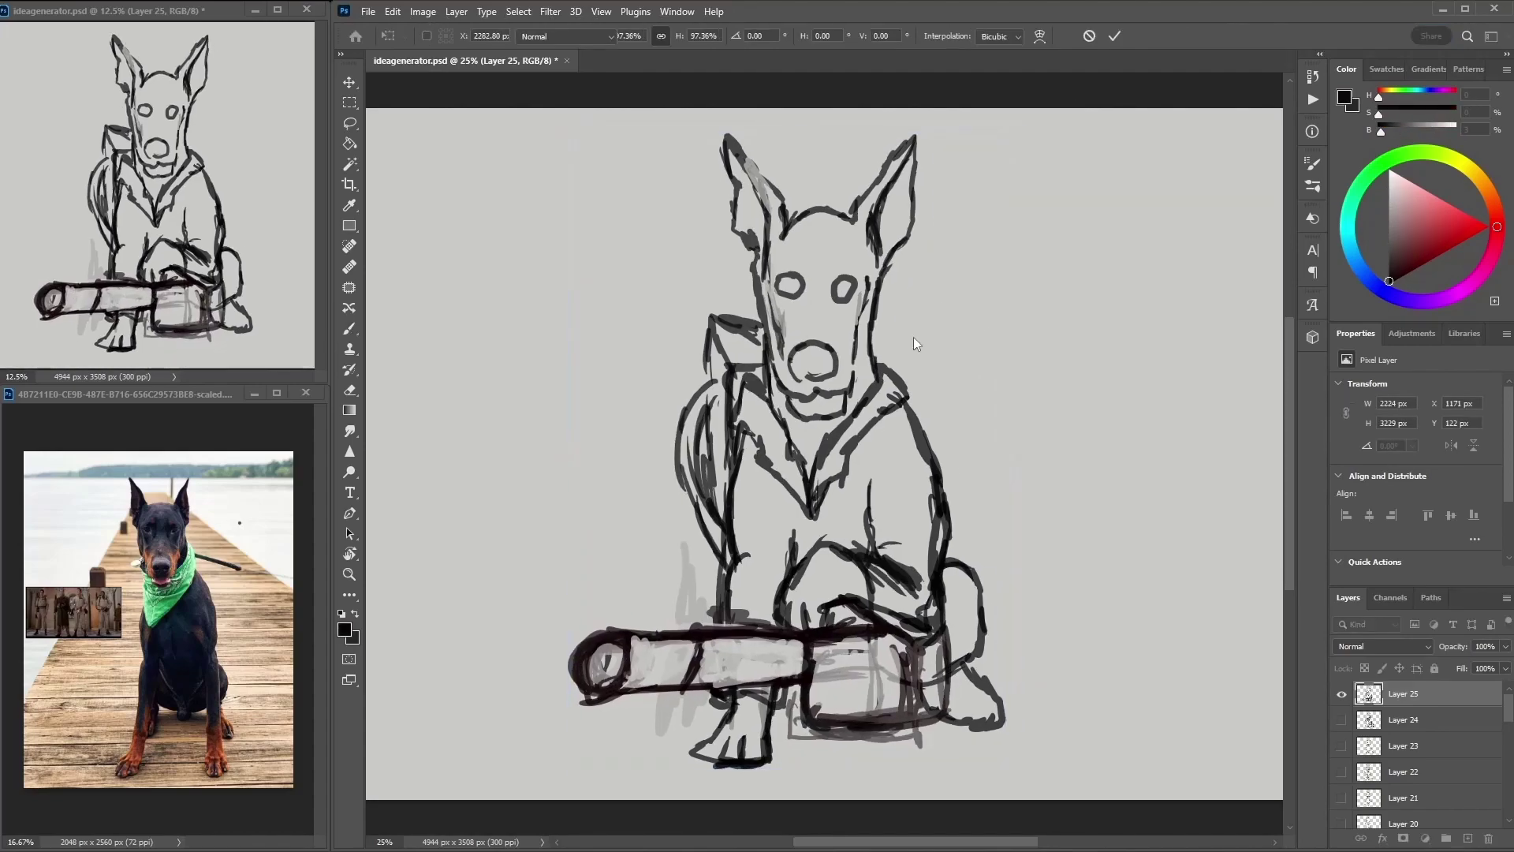
# - Paint out the gun's muzzle end to shorten the barrel, and shade both eyes grey
pyautogui.moveTo(600, 647); pyautogui.dragTo(584, 698)
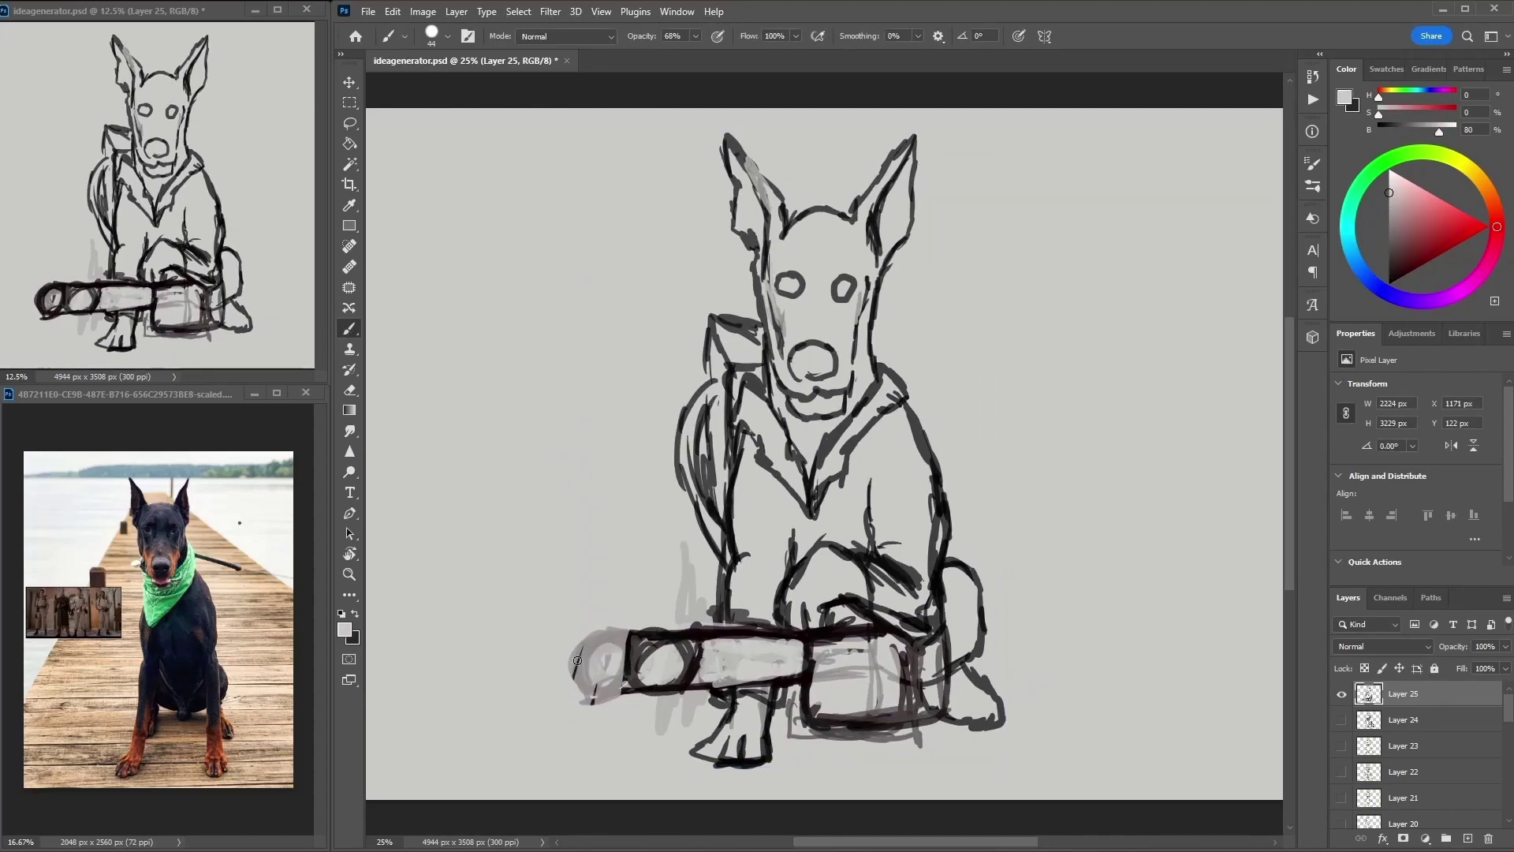
pyautogui.moveTo(714, 638); pyautogui.dragTo(789, 678)
pyautogui.keyDown('alt'); pyautogui.click(789, 284); pyautogui.keyUp('alt')
pyautogui.moveTo(777, 276)
pyautogui.mouseDown()
pyautogui.moveTo(798, 293)
pyautogui.moveTo(852, 280)
pyautogui.moveTo(844, 290)
pyautogui.mouseUp()
pyautogui.keyDown('alt'); pyautogui.click(780, 298); pyautogui.keyUp('alt')
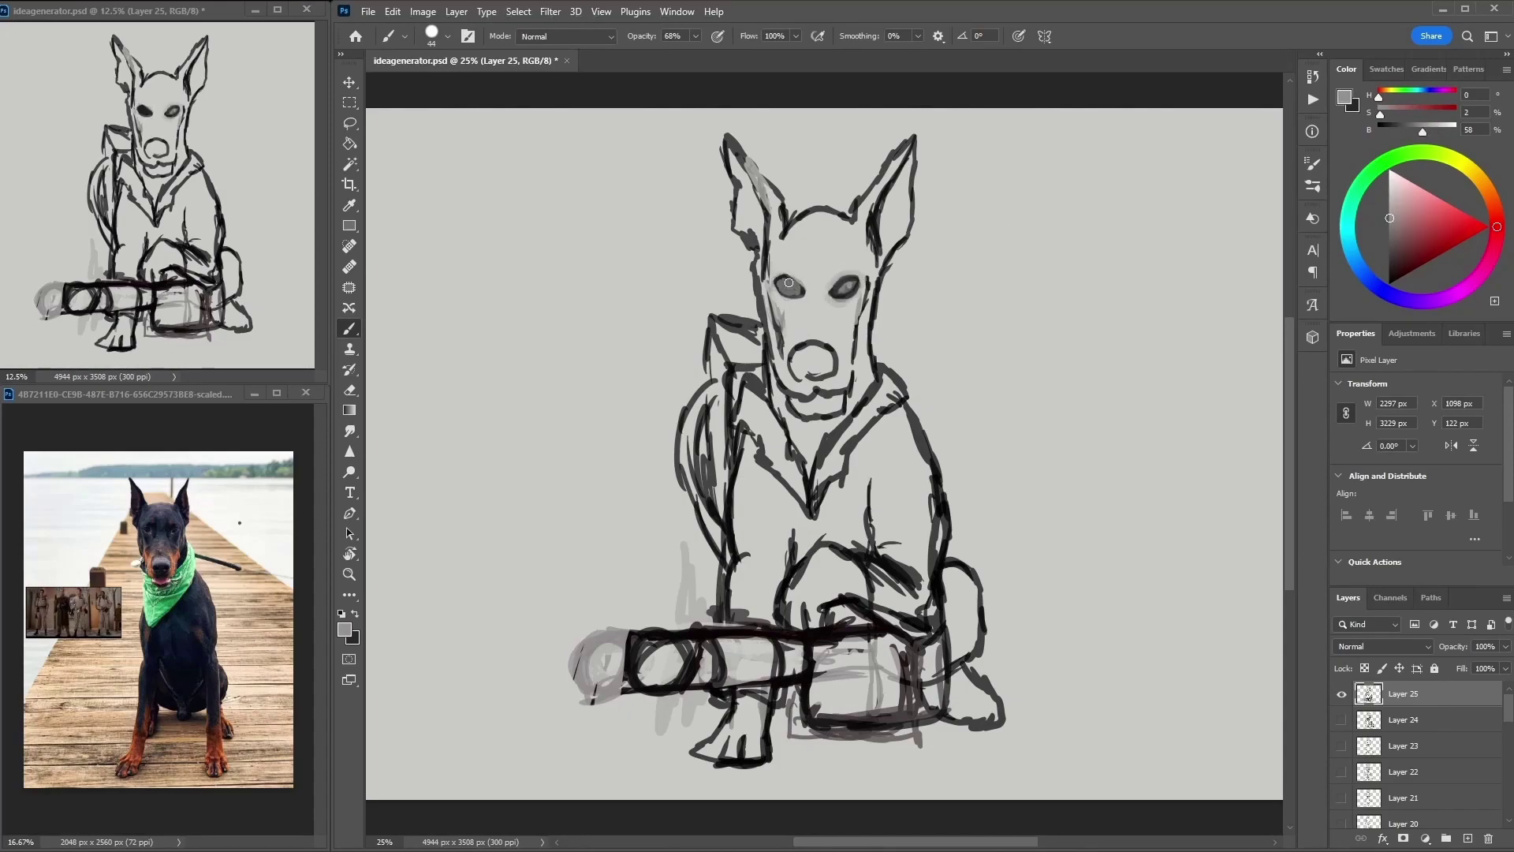
pyautogui.moveTo(763, 237); pyautogui.dragTo(757, 323)
# - Retouch the gun barrel, the backpack edge and the ears with sampled and background tones
pyautogui.keyDown('alt'); pyautogui.click(639, 662); pyautogui.keyUp('alt')
pyautogui.moveTo(640, 662)
pyautogui.mouseDown()
pyautogui.moveTo(761, 674)
pyautogui.moveTo(758, 633)
pyautogui.mouseUp()
pyautogui.keyDown('alt'); pyautogui.click(638, 643); pyautogui.keyUp('alt')
pyautogui.press('x')
pyautogui.moveTo(737, 564); pyautogui.dragTo(733, 430)
pyautogui.press('x')
pyautogui.moveTo(745, 142); pyautogui.dragTo(760, 205)
pyautogui.moveTo(907, 142)
pyautogui.mouseDown()
pyautogui.moveTo(868, 213)
pyautogui.moveTo(855, 201)
pyautogui.moveTo(855, 390)
pyautogui.mouseUp()
# - Touch up the muzzle, collar and nose by alternating the foreground and background colours
pyautogui.press('x')
pyautogui.press('x')
pyautogui.press('x')
pyautogui.press('x')
pyautogui.press('x')
pyautogui.press('x')
pyautogui.moveTo(777, 311); pyautogui.dragTo(780, 465)
pyautogui.moveTo(797, 355); pyautogui.dragTo(816, 355)
pyautogui.press('x')
pyautogui.press('x')
# - Add a new layer and draw the head contour, both pointed ears and the neck in black
pyautogui.hotkey('ctrl', 'shift', 'alt', 'n')
pyautogui.moveTo(785, 222); pyautogui.dragTo(875, 205)
pyautogui.moveTo(942, 138); pyautogui.dragTo(868, 355)
pyautogui.moveTo(763, 235); pyautogui.dragTo(709, 117)
pyautogui.moveTo(712, 181); pyautogui.dragTo(764, 339)
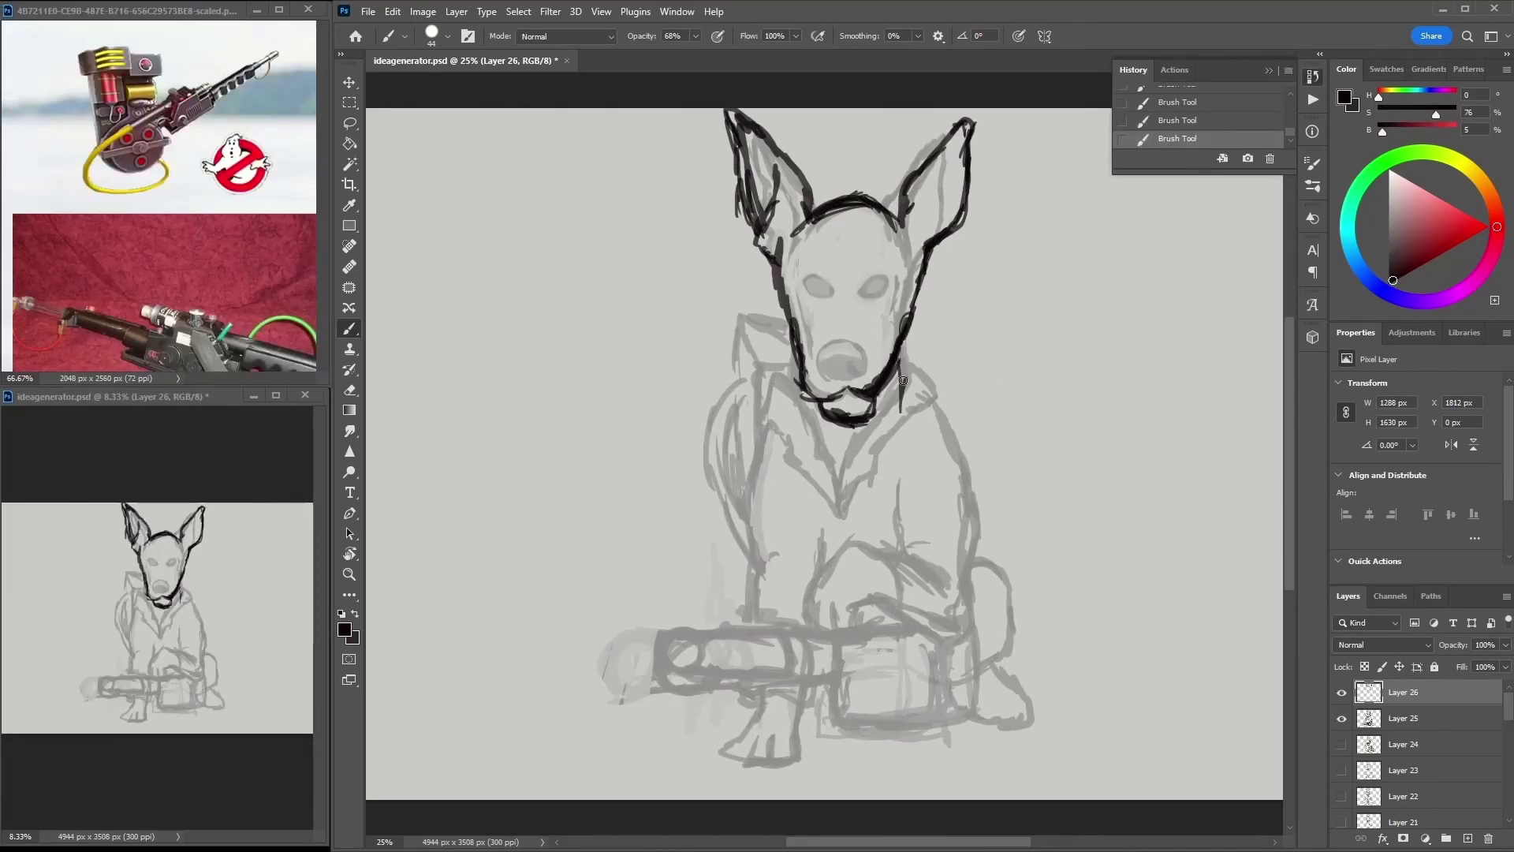
pyautogui.moveTo(902, 380)
pyautogui.mouseDown()
pyautogui.moveTo(914, 256)
pyautogui.moveTo(903, 418)
pyautogui.mouseUp()
pyautogui.moveTo(906, 394); pyautogui.dragTo(842, 473)
# - Transform the new head drawing narrower and draw the neck's V shape and the nose
pyautogui.hotkey('ctrl', 't')
pyautogui.moveTo(978, 236); pyautogui.dragTo(958, 236)
pyautogui.press('Return')
pyautogui.moveTo(799, 332); pyautogui.dragTo(836, 473)
pyautogui.moveTo(824, 320); pyautogui.dragTo(867, 347)
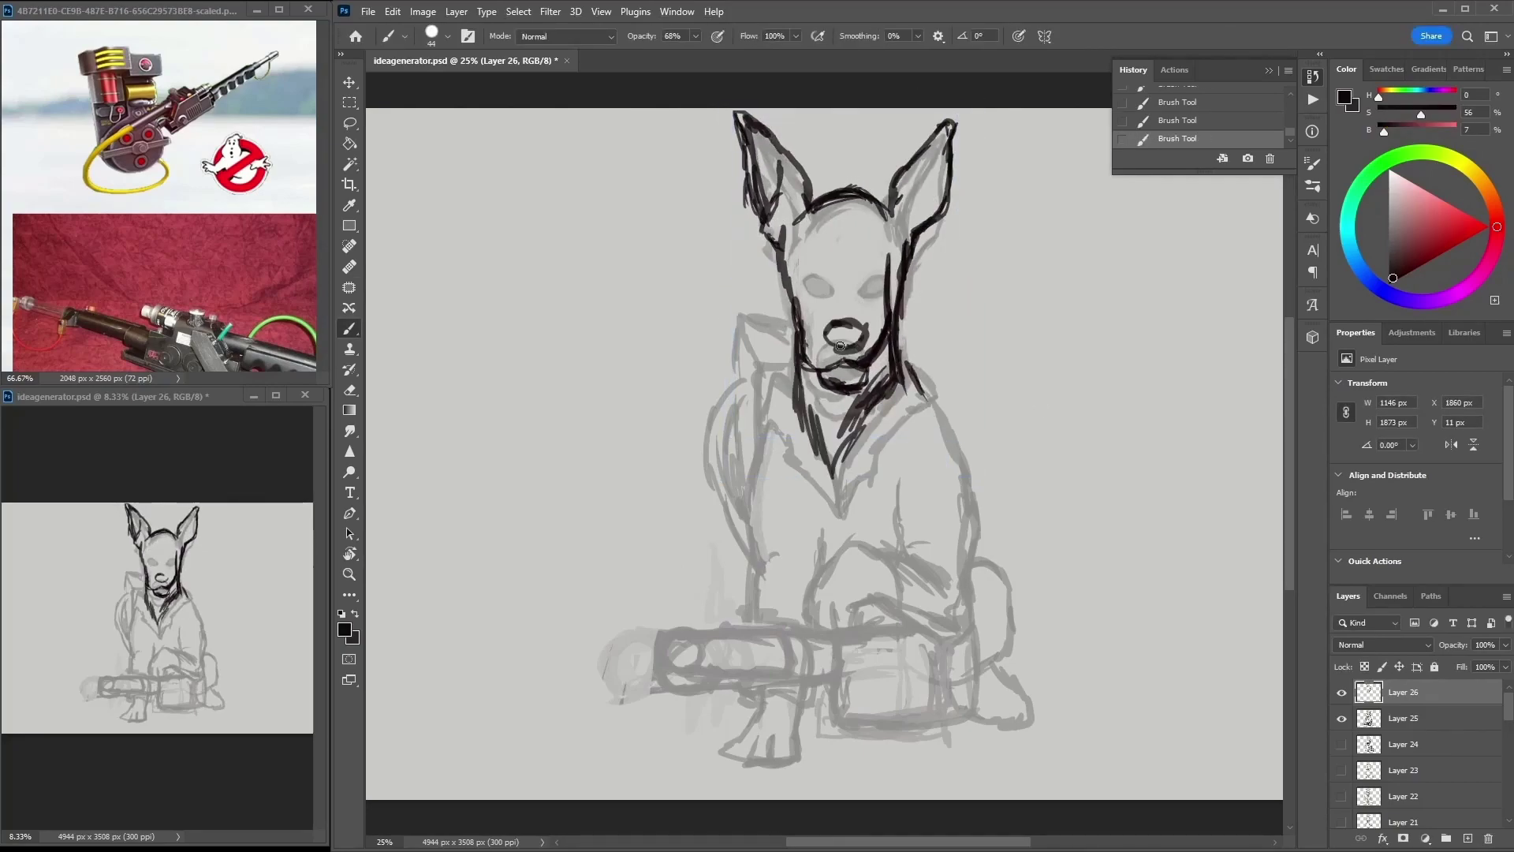
# - Draw both eyes and the brow and rework the head's outline, alternating black and the background colour
pyautogui.moveTo(796, 248); pyautogui.dragTo(828, 284)
pyautogui.press('x')
pyautogui.moveTo(907, 252); pyautogui.dragTo(876, 308)
pyautogui.press('x')
pyautogui.press('x')
pyautogui.moveTo(805, 190); pyautogui.dragTo(860, 220)
# - Draw the jacket's lapels and front folds and fill the shoulder beside the neck with sampled dark tones
pyautogui.moveTo(922, 378); pyautogui.dragTo(860, 488)
pyautogui.moveTo(796, 378); pyautogui.dragTo(821, 552)
pyautogui.moveTo(919, 430); pyautogui.dragTo(895, 525)
pyautogui.moveTo(958, 466); pyautogui.dragTo(922, 387)
pyautogui.moveTo(931, 315); pyautogui.dragTo(903, 395)
pyautogui.keyDown('alt'); pyautogui.click(926, 341); pyautogui.keyUp('alt')
pyautogui.keyDown('alt'); pyautogui.click(924, 343); pyautogui.keyUp('alt')
# - Trace the backpack's edge, the straight foreleg's sleeve and its paw with dark strokes
pyautogui.moveTo(797, 315)
pyautogui.mouseDown()
pyautogui.moveTo(738, 339)
pyautogui.moveTo(741, 465)
pyautogui.mouseUp()
pyautogui.moveTo(737, 394)
pyautogui.mouseDown()
pyautogui.moveTo(729, 528)
pyautogui.moveTo(746, 599)
pyautogui.mouseUp()
pyautogui.moveTo(820, 544); pyautogui.dragTo(812, 627)
pyautogui.moveTo(804, 686); pyautogui.dragTo(789, 776)
pyautogui.moveTo(718, 777); pyautogui.dragTo(754, 695)
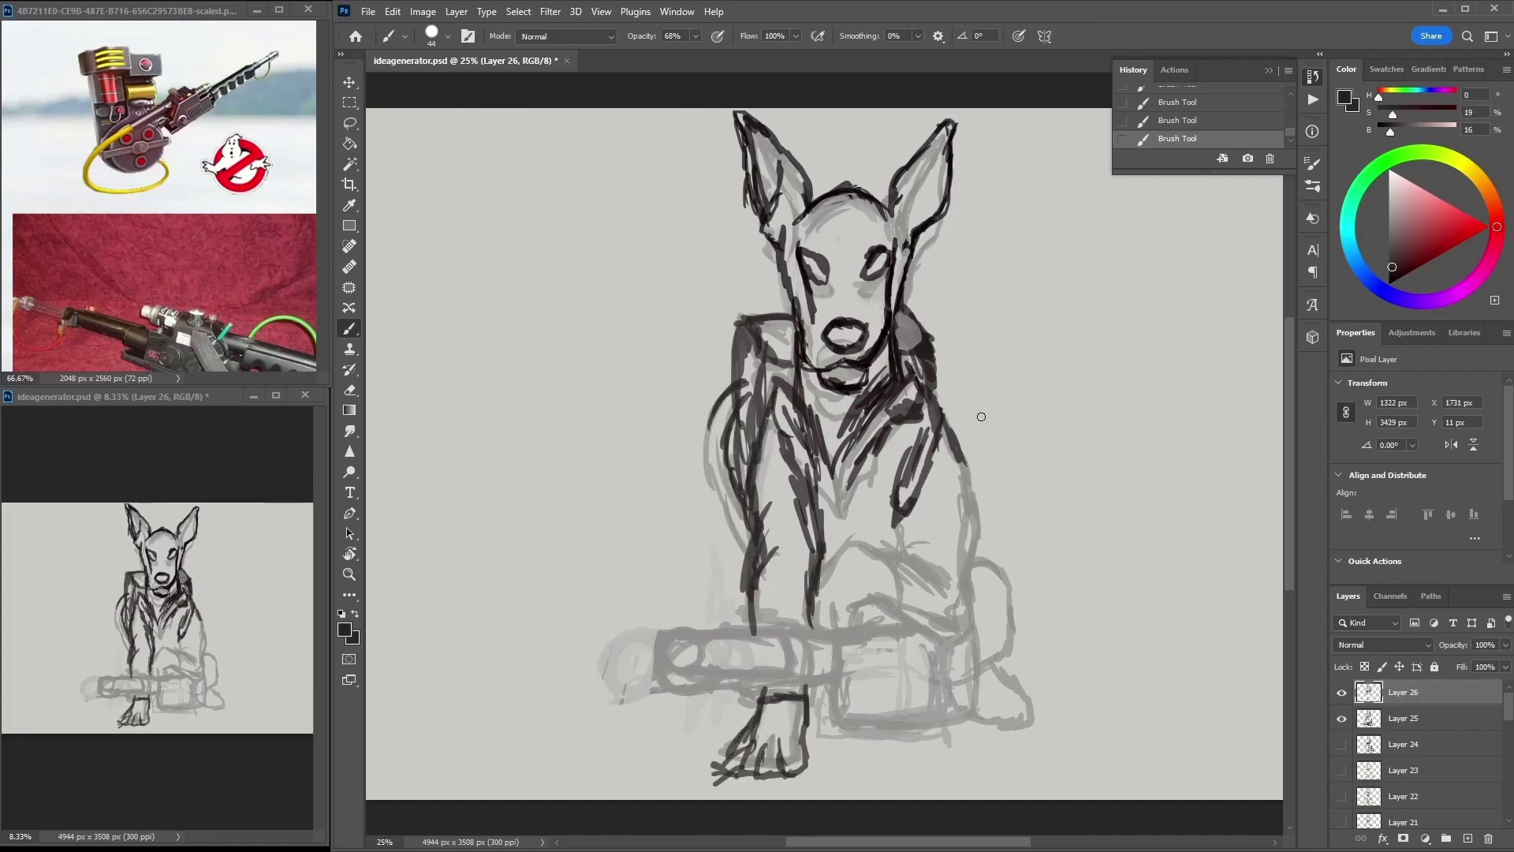
# - Draw the bent foreleg with its paw resting on the gun and the outer contour of the body
pyautogui.moveTo(891, 556); pyautogui.dragTo(828, 623)
pyautogui.moveTo(875, 521); pyautogui.dragTo(962, 588)
pyautogui.moveTo(938, 438); pyautogui.dragTo(978, 642)
pyautogui.moveTo(868, 600); pyautogui.dragTo(958, 643)
pyautogui.keyDown('alt'); pyautogui.click(867, 607); pyautogui.keyUp('alt')
pyautogui.moveTo(966, 560); pyautogui.dragTo(971, 645)
# - Outline the gun's barrel and box-shaped body, the backpack hose loop and the hind paw
pyautogui.moveTo(824, 623)
pyautogui.mouseDown()
pyautogui.moveTo(837, 650)
pyautogui.moveTo(666, 661)
pyautogui.mouseUp()
pyautogui.moveTo(663, 666); pyautogui.dragTo(828, 694)
pyautogui.moveTo(733, 686); pyautogui.dragTo(887, 680)
pyautogui.moveTo(824, 719)
pyautogui.mouseDown()
pyautogui.moveTo(974, 698)
pyautogui.moveTo(1017, 619)
pyautogui.mouseUp()
pyautogui.moveTo(994, 562)
pyautogui.mouseDown()
pyautogui.moveTo(1057, 631)
pyautogui.moveTo(1041, 600)
pyautogui.mouseUp()
pyautogui.moveTo(1017, 630); pyautogui.dragTo(1020, 728)
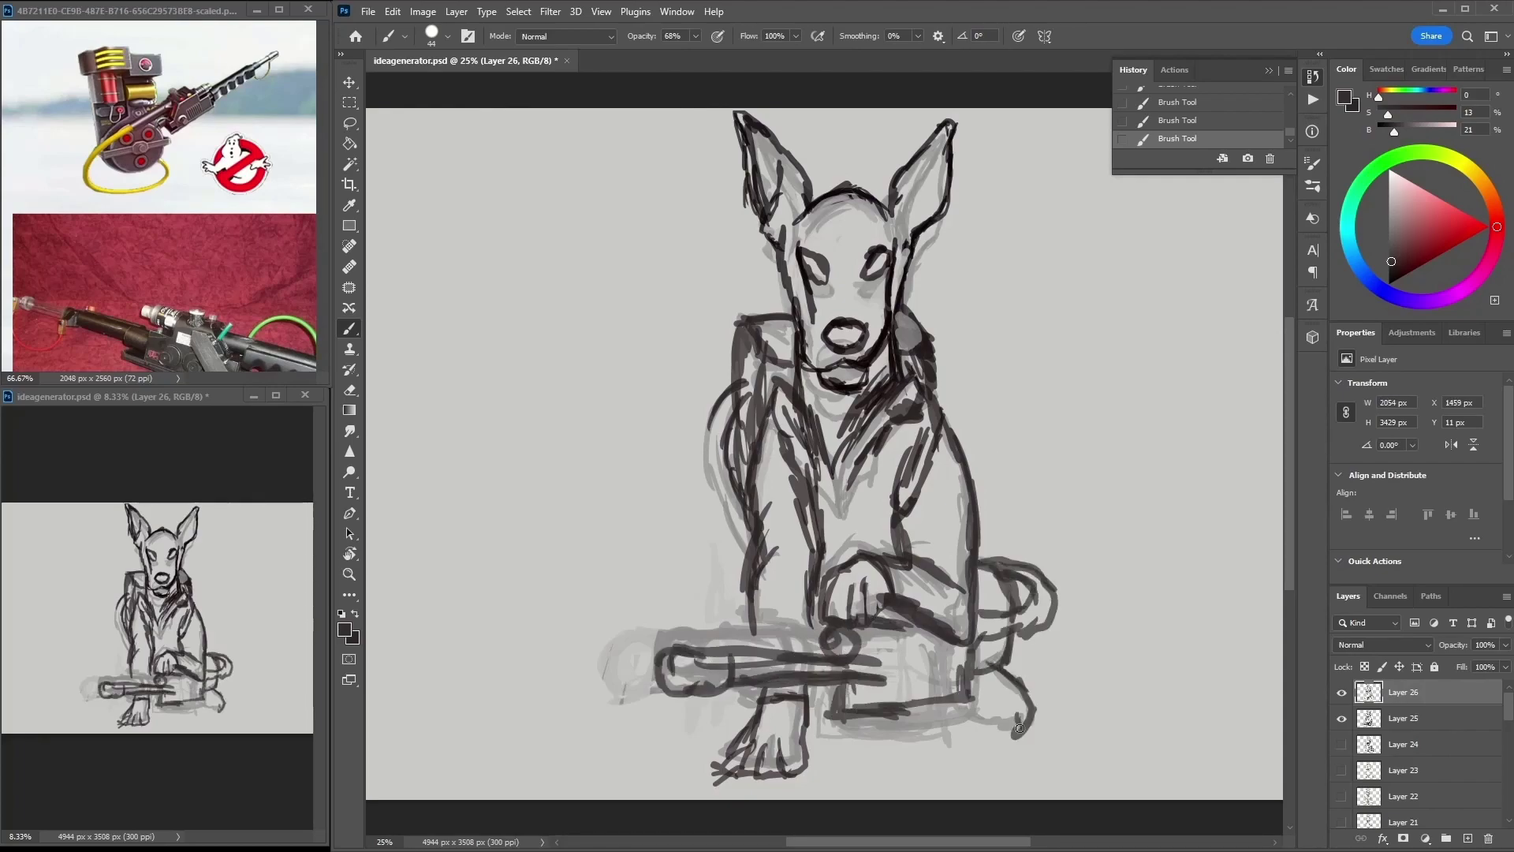
# - Add dark strokes to the backpack's curved side and the straight foreleg's sleeve with a sampled tone
pyautogui.keyDown('alt'); pyautogui.click(753, 418); pyautogui.keyUp('alt')
pyautogui.moveTo(761, 416); pyautogui.dragTo(730, 536)
pyautogui.moveTo(738, 453); pyautogui.dragTo(710, 566)
pyautogui.moveTo(761, 598); pyautogui.dragTo(750, 660)
pyautogui.moveTo(829, 587); pyautogui.dragTo(811, 659)
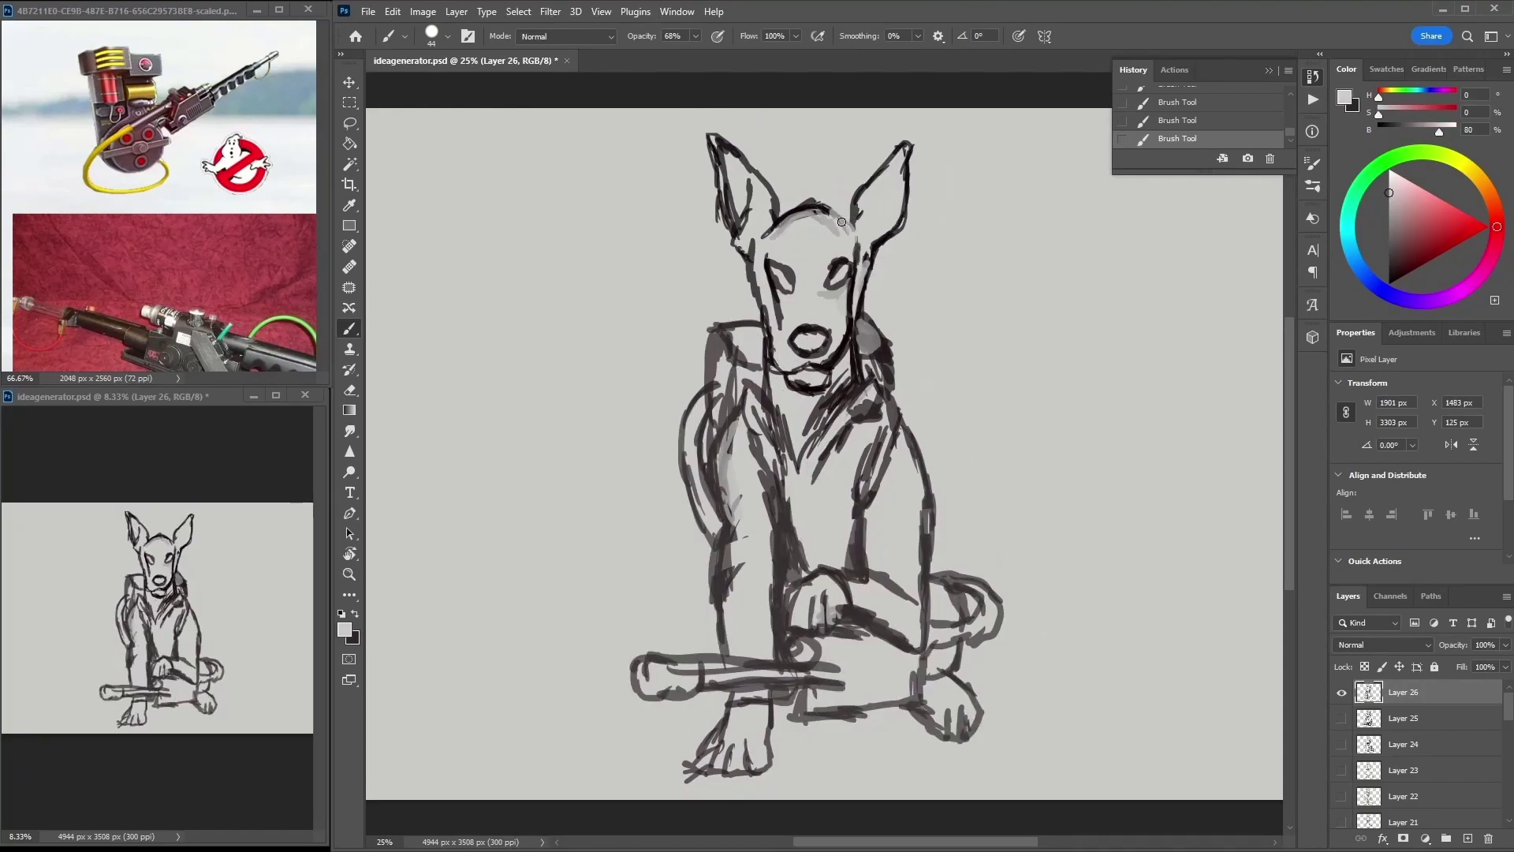
# - Clean up the forehead and shade the eye area, cheek and neck with sampled greys
pyautogui.moveTo(771, 207); pyautogui.dragTo(850, 203)
pyautogui.moveTo(766, 260)
pyautogui.mouseDown()
pyautogui.moveTo(792, 286)
pyautogui.moveTo(847, 260)
pyautogui.moveTo(769, 299)
pyautogui.mouseUp()
pyautogui.keyDown('alt'); pyautogui.click(836, 291); pyautogui.keyUp('alt')
pyautogui.moveTo(848, 256); pyautogui.dragTo(812, 433)
# - Add a new layer, reduce the brush size to 25 and shade the ear on the gun-box side
pyautogui.hotkey('ctrl', 'alt', 'shift', 'n')
pyautogui.moveTo(867, 217); pyautogui.dragTo(907, 152)
pyautogui.press('[')
pyautogui.press('[')
pyautogui.press('[')
pyautogui.press('[')
pyautogui.press('[')
pyautogui.press('[')
pyautogui.press('[')
pyautogui.moveTo(898, 210)
pyautogui.mouseDown()
pyautogui.moveTo(891, 158)
pyautogui.moveTo(875, 245)
pyautogui.mouseUp()
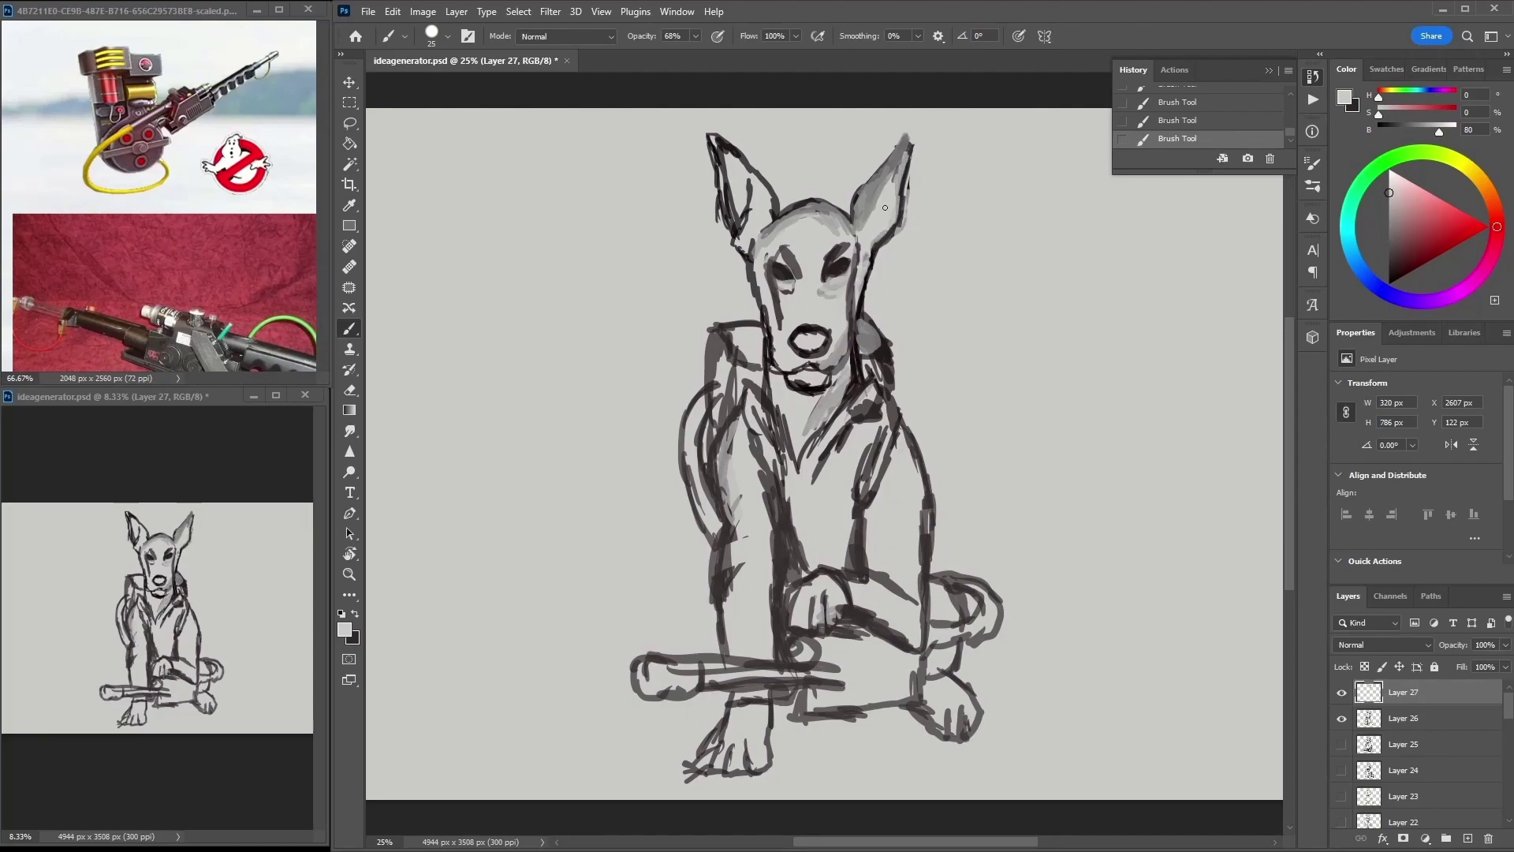
# - Reshape and shade both pointed ears and the top of the head with sampled dark and light greys
pyautogui.keyDown('alt'); pyautogui.click(797, 158); pyautogui.keyUp('alt')
pyautogui.moveTo(761, 185); pyautogui.dragTo(741, 237)
pyautogui.moveTo(713, 142)
pyautogui.mouseDown()
pyautogui.moveTo(723, 203)
pyautogui.moveTo(753, 205)
pyautogui.moveTo(749, 260)
pyautogui.mouseUp()
pyautogui.keyDown('alt'); pyautogui.click(718, 146); pyautogui.keyUp('alt')
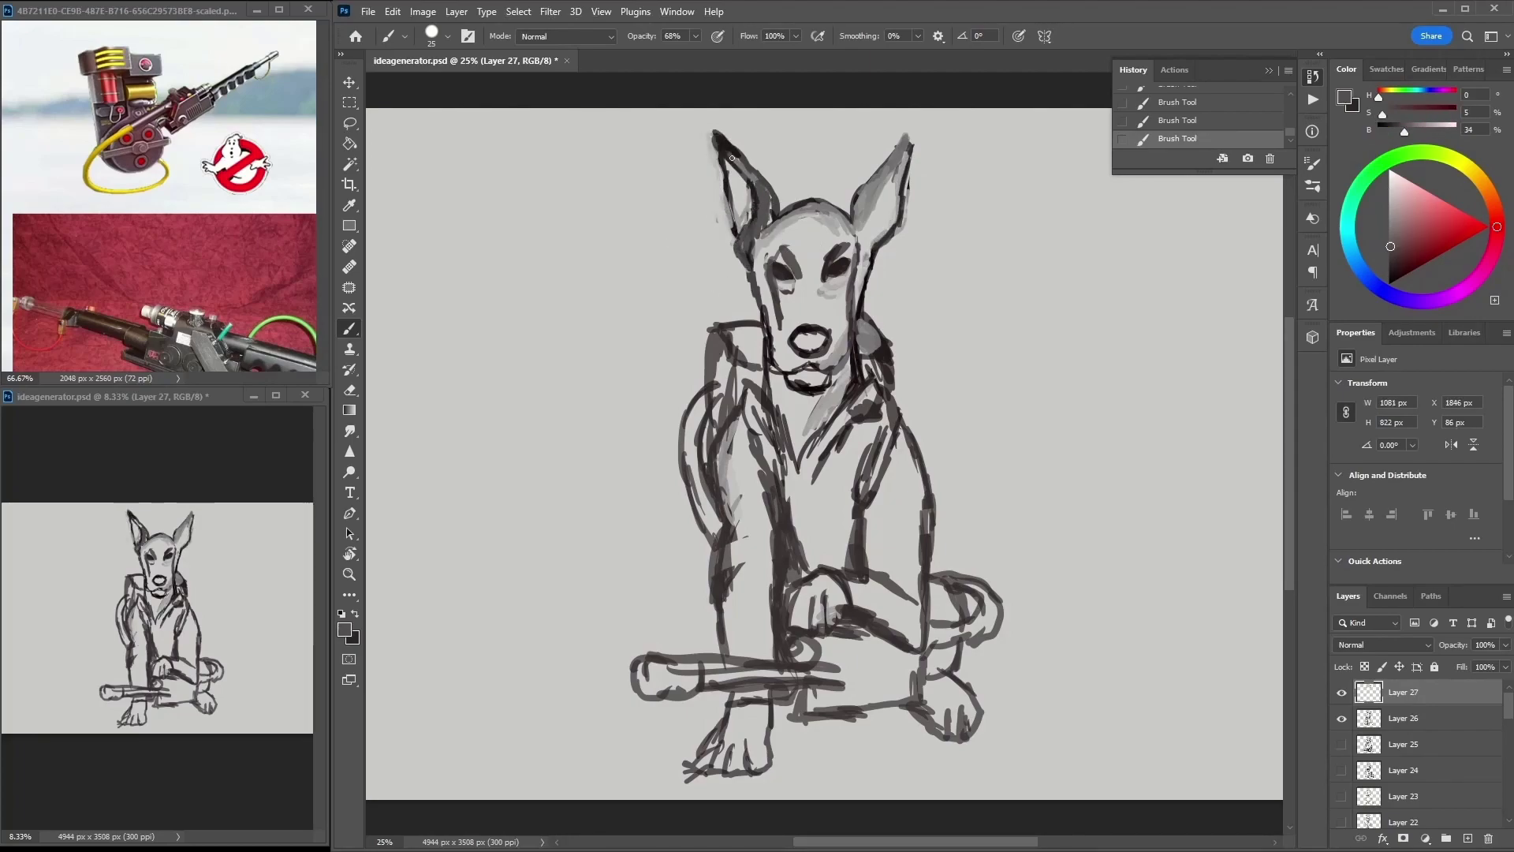
pyautogui.moveTo(859, 225); pyautogui.dragTo(883, 193)
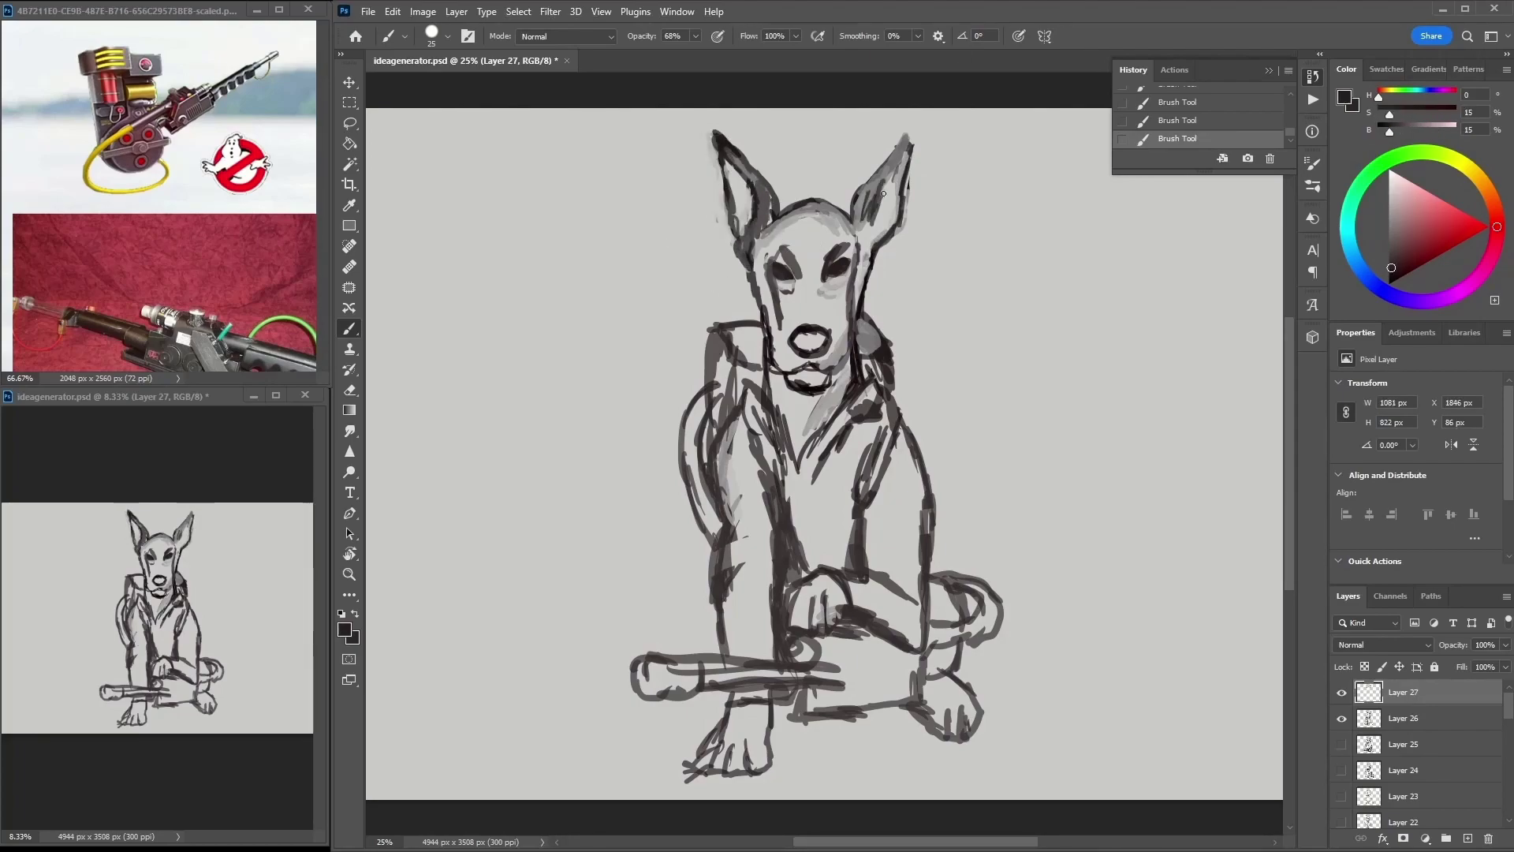
pyautogui.keyDown('alt'); pyautogui.click(789, 191); pyautogui.keyUp('alt')
pyautogui.moveTo(907, 138); pyautogui.dragTo(859, 238)
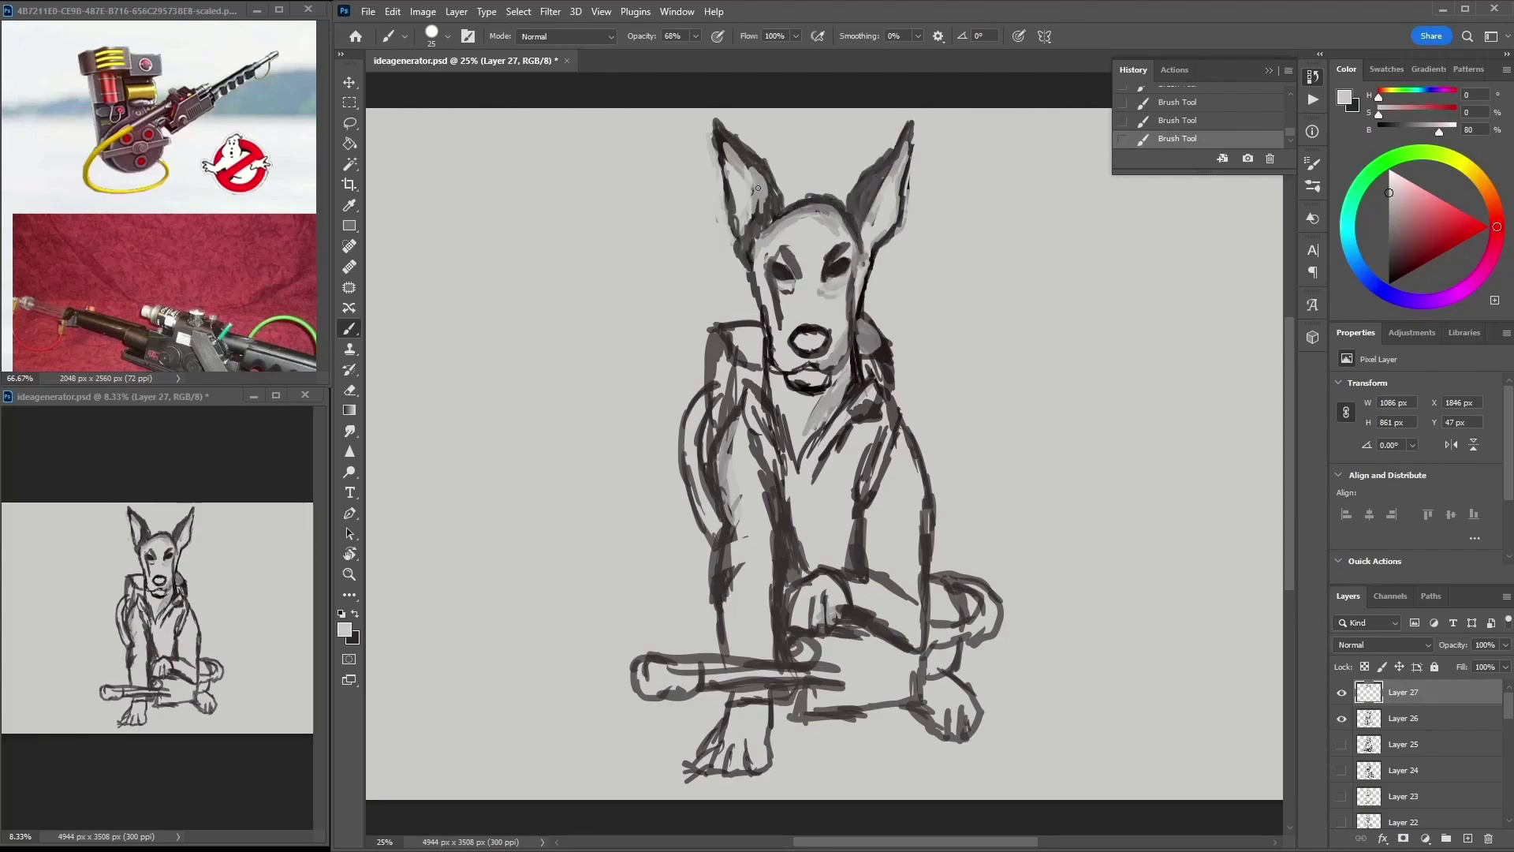
pyautogui.moveTo(753, 228); pyautogui.dragTo(719, 138)
# - Darken the cheek contours and redraw the muzzle, mouth and chin in black and sampled tones
pyautogui.keyDown('alt'); pyautogui.click(867, 332); pyautogui.keyUp('alt')
pyautogui.moveTo(869, 316); pyautogui.dragTo(865, 268)
pyautogui.press('d')
pyautogui.moveTo(763, 272); pyautogui.dragTo(789, 359)
pyautogui.keyDown('alt'); pyautogui.click(808, 377); pyautogui.keyUp('alt')
pyautogui.moveTo(780, 370); pyautogui.dragTo(825, 348)
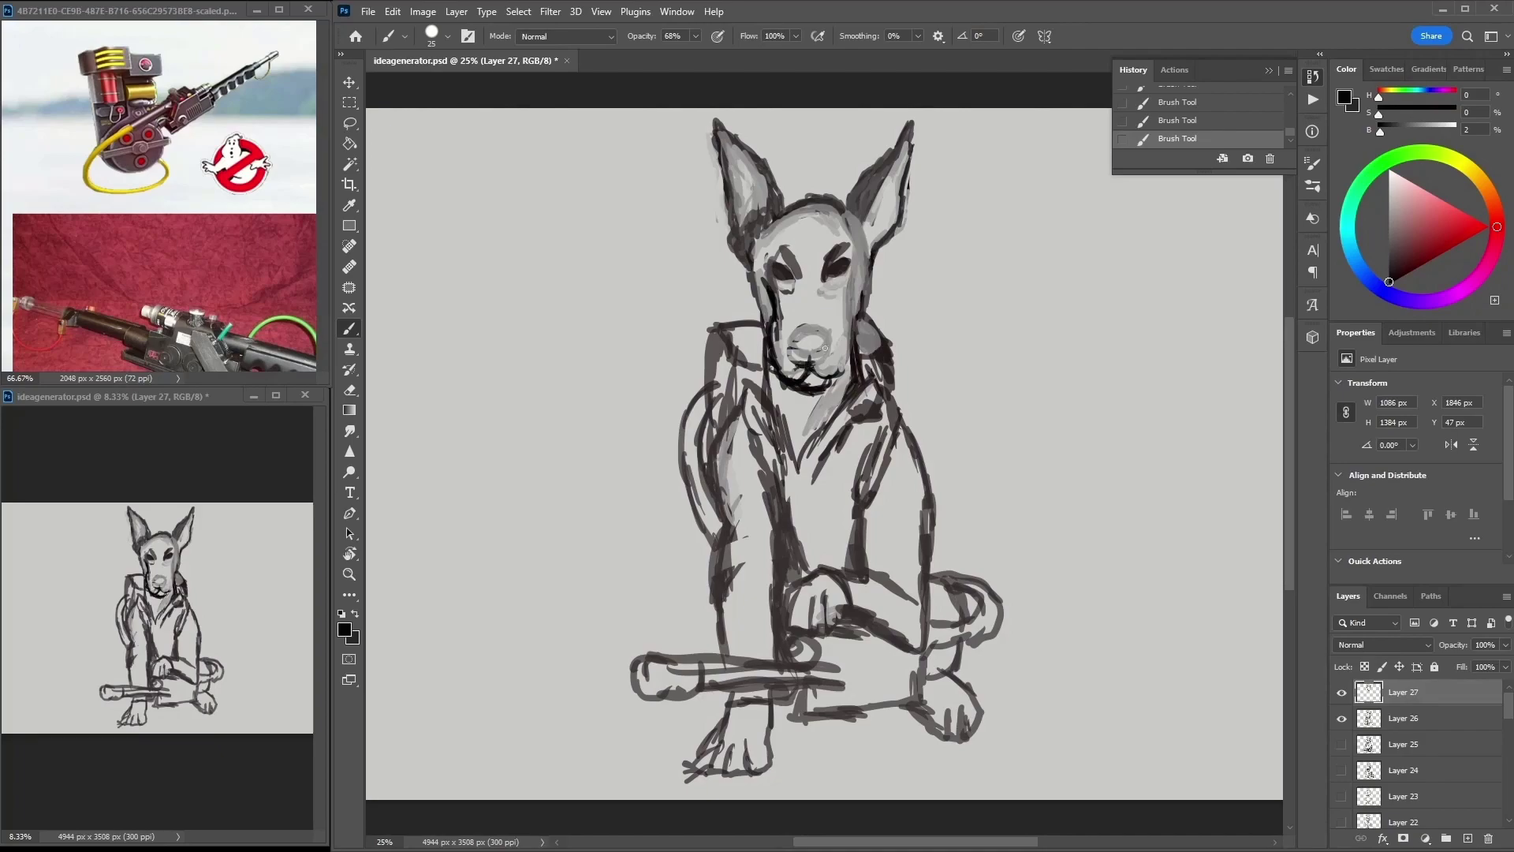
# - Refine the nose, eyes, forehead and jawline with sampled dark and light greys
pyautogui.keyDown('alt'); pyautogui.click(857, 316); pyautogui.keyUp('alt')
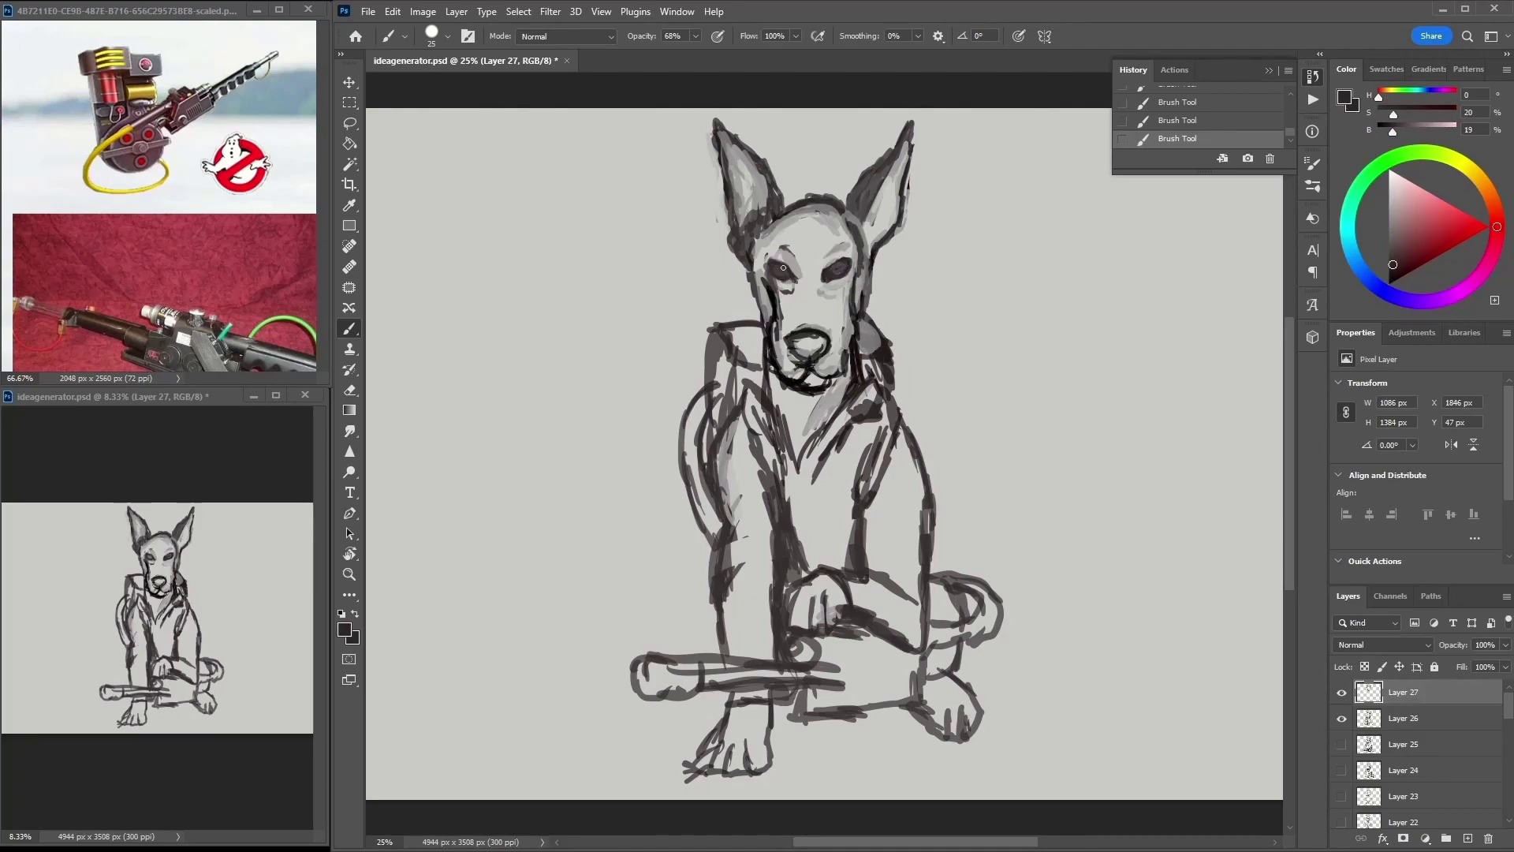
pyautogui.keyDown('alt'); pyautogui.click(776, 240); pyautogui.keyUp('alt')
pyautogui.moveTo(777, 240); pyautogui.dragTo(779, 214)
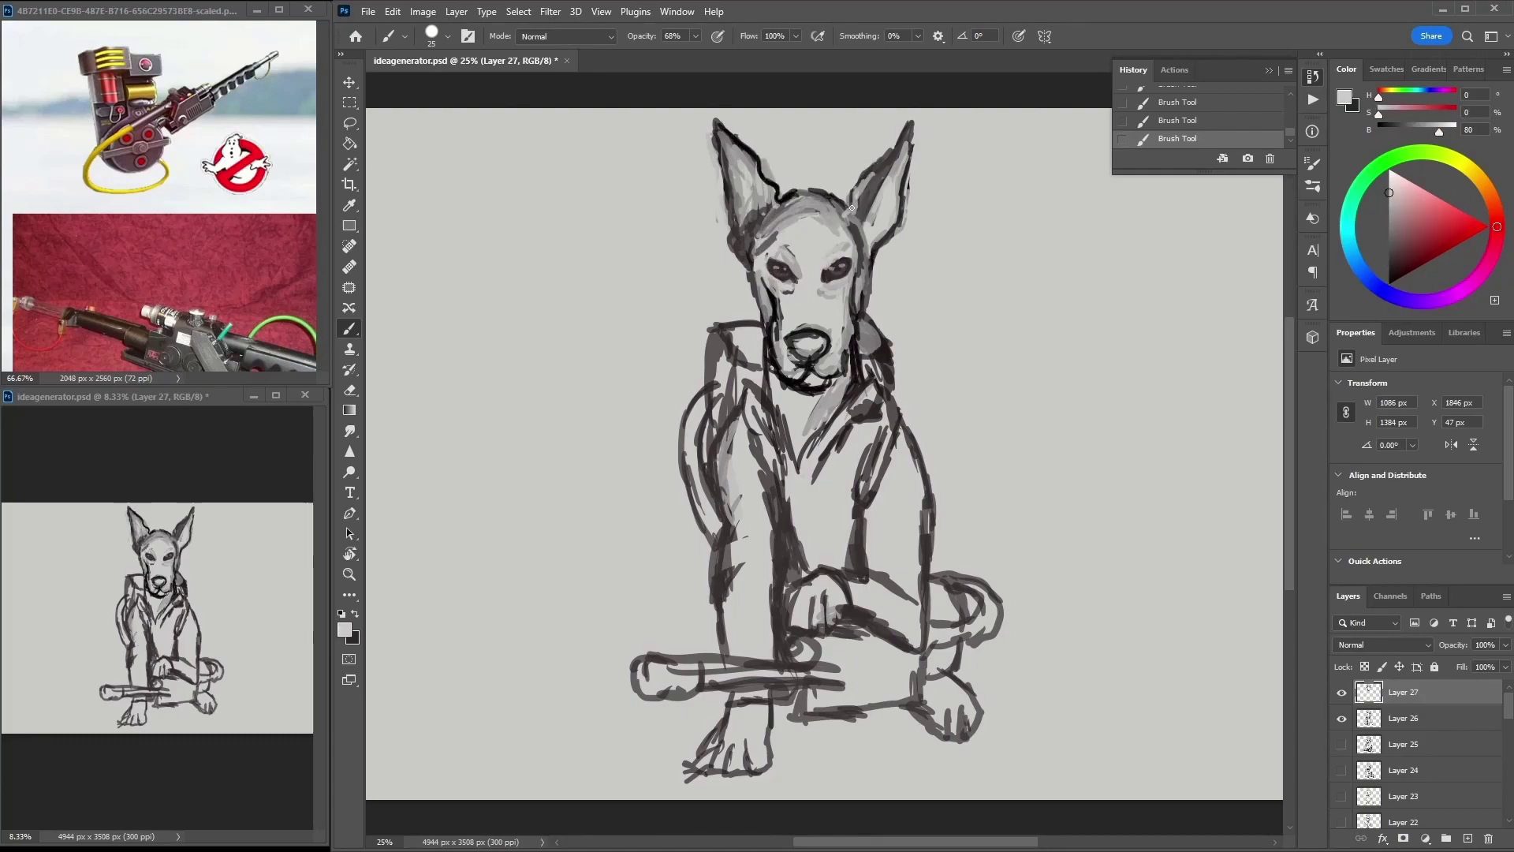
pyautogui.keyDown('alt'); pyautogui.click(872, 313); pyautogui.keyUp('alt')
pyautogui.moveTo(873, 313); pyautogui.dragTo(870, 317)
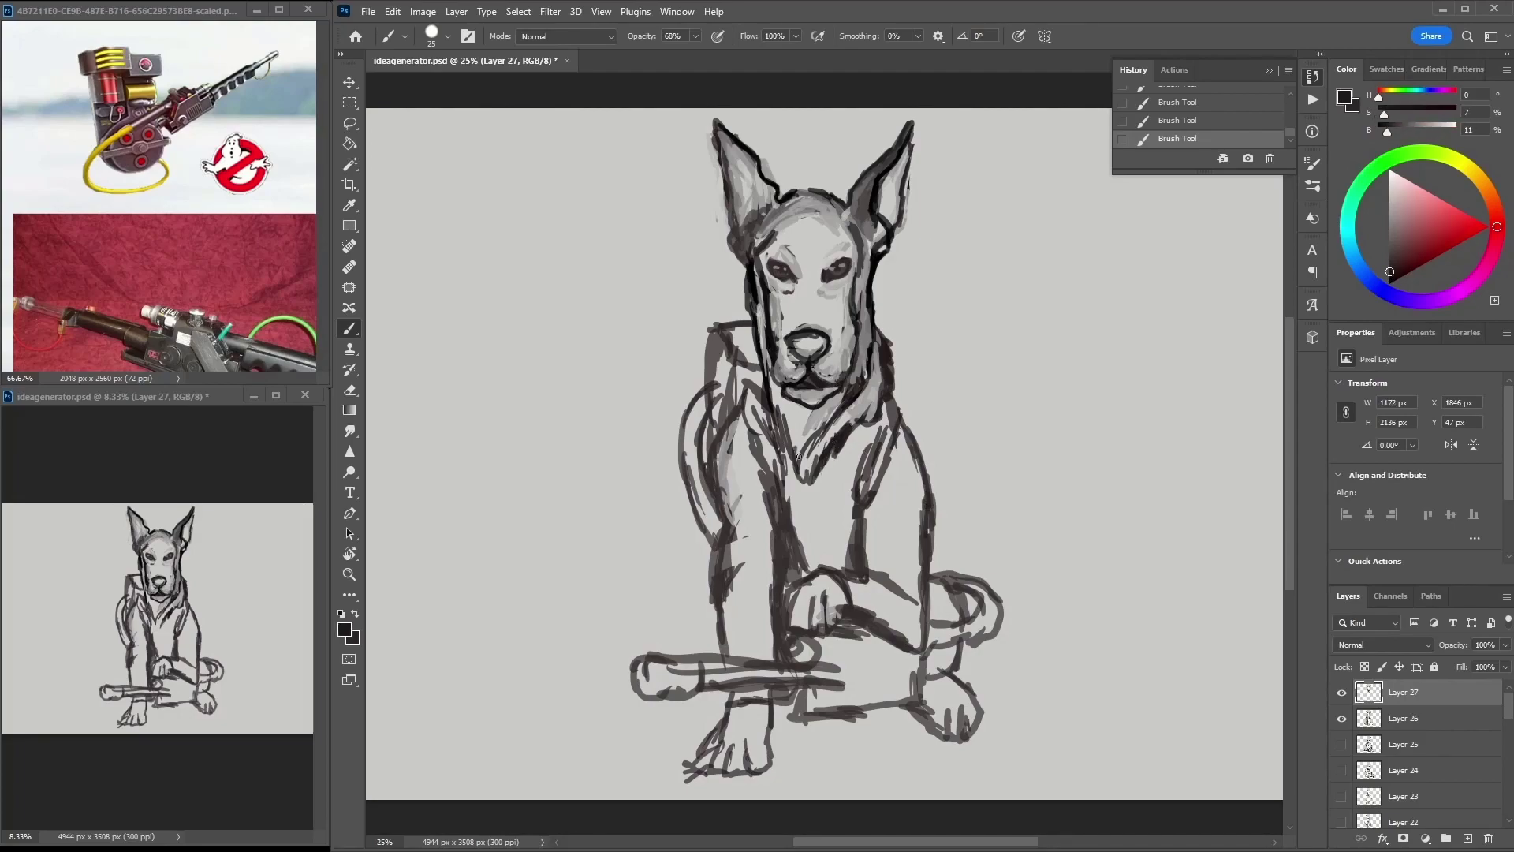
# - Redraw the jacket's collar and sleeve outline, undo two strokes and paint the lapels in light tones
pyautogui.moveTo(872, 335); pyautogui.dragTo(879, 414)
pyautogui.moveTo(757, 387); pyautogui.dragTo(793, 481)
pyautogui.keyDown('alt'); pyautogui.click(738, 418); pyautogui.keyUp('alt')
pyautogui.moveTo(729, 422); pyautogui.dragTo(717, 574)
pyautogui.hotkey('ctrl', 'z')
pyautogui.hotkey('ctrl', 'z')
pyautogui.keyDown('alt'); pyautogui.click(731, 419); pyautogui.keyUp('alt')
pyautogui.moveTo(747, 388)
pyautogui.mouseDown()
pyautogui.moveTo(757, 473)
pyautogui.moveTo(841, 430)
pyautogui.moveTo(800, 477)
pyautogui.mouseUp()
pyautogui.keyDown('alt'); pyautogui.click(777, 441); pyautogui.keyUp('alt')
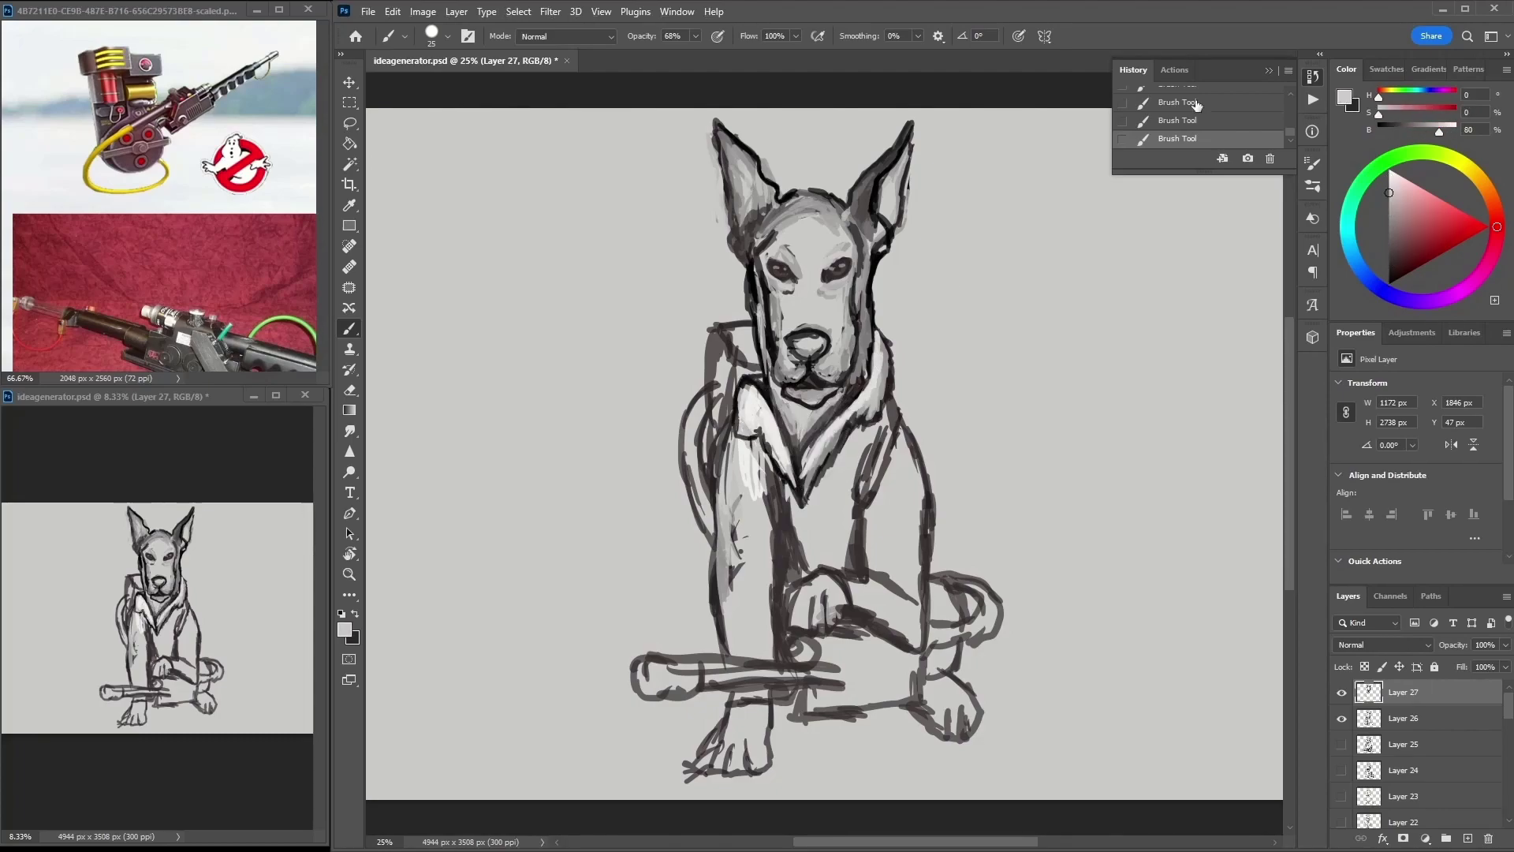
# - Outline the jacket front, the bent foreleg's sleeve and the resting paw with dark strokes and light fills
pyautogui.keyDown('alt'); pyautogui.click(836, 489); pyautogui.keyUp('alt')
pyautogui.moveTo(879, 422); pyautogui.dragTo(834, 504)
pyautogui.moveTo(907, 394); pyautogui.dragTo(926, 609)
pyautogui.moveTo(793, 606); pyautogui.dragTo(845, 599)
pyautogui.moveTo(929, 567)
pyautogui.mouseDown()
pyautogui.moveTo(922, 643)
pyautogui.moveTo(837, 645)
pyautogui.mouseUp()
pyautogui.moveTo(937, 544); pyautogui.dragTo(914, 654)
pyautogui.keyDown('alt'); pyautogui.click(923, 512); pyautogui.keyUp('alt')
pyautogui.moveTo(776, 599)
pyautogui.mouseDown()
pyautogui.moveTo(848, 583)
pyautogui.moveTo(780, 623)
pyautogui.mouseUp()
pyautogui.keyDown('alt'); pyautogui.click(811, 612); pyautogui.keyUp('alt')
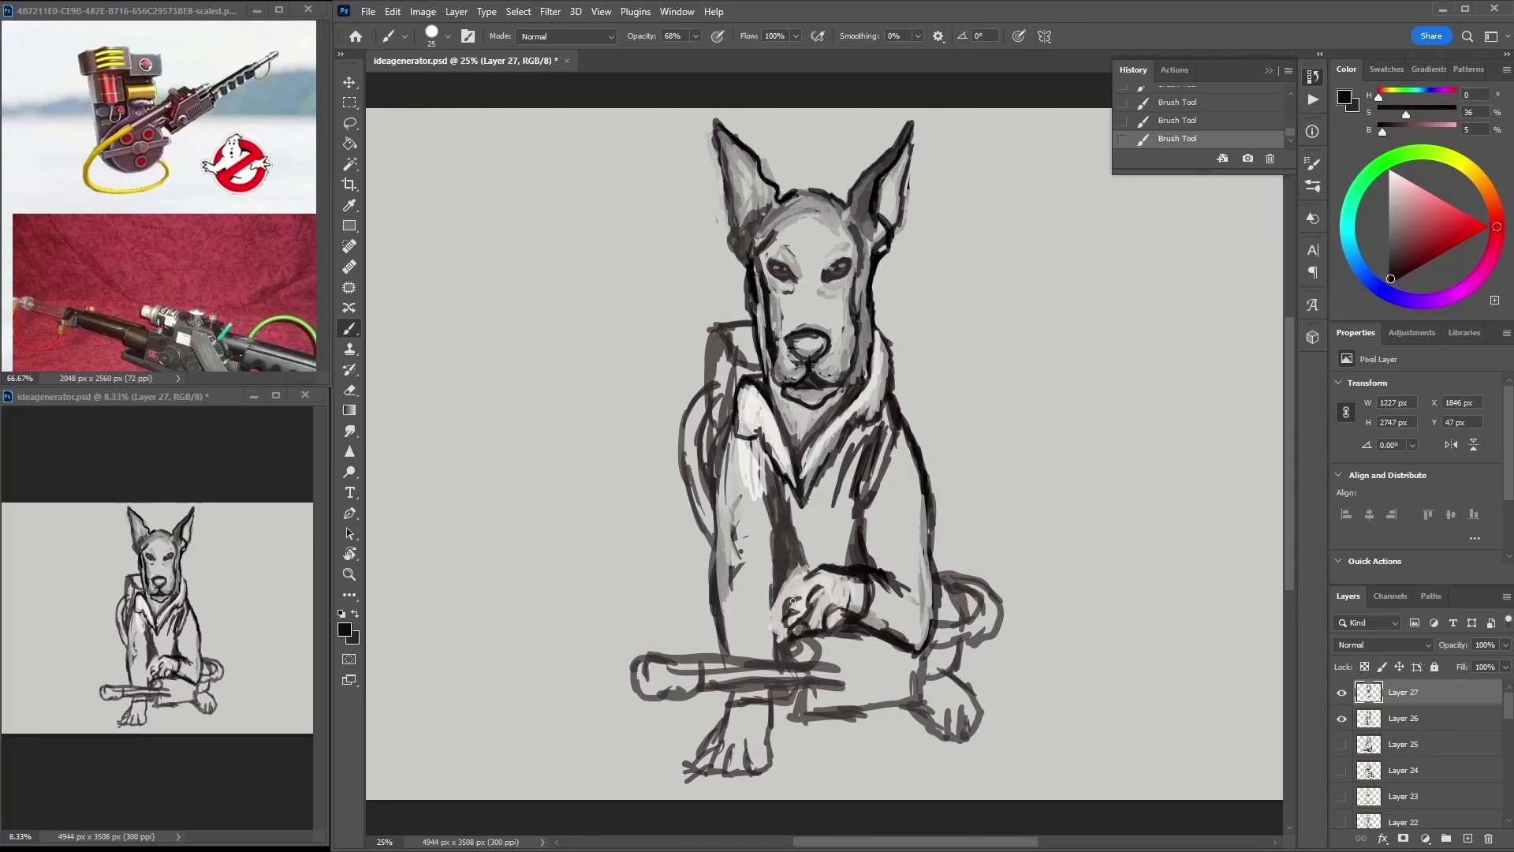
# - Darken the gun box's outline and paint the straight foreleg's sleeve and jacket front in light grey
pyautogui.moveTo(919, 671); pyautogui.dragTo(797, 717)
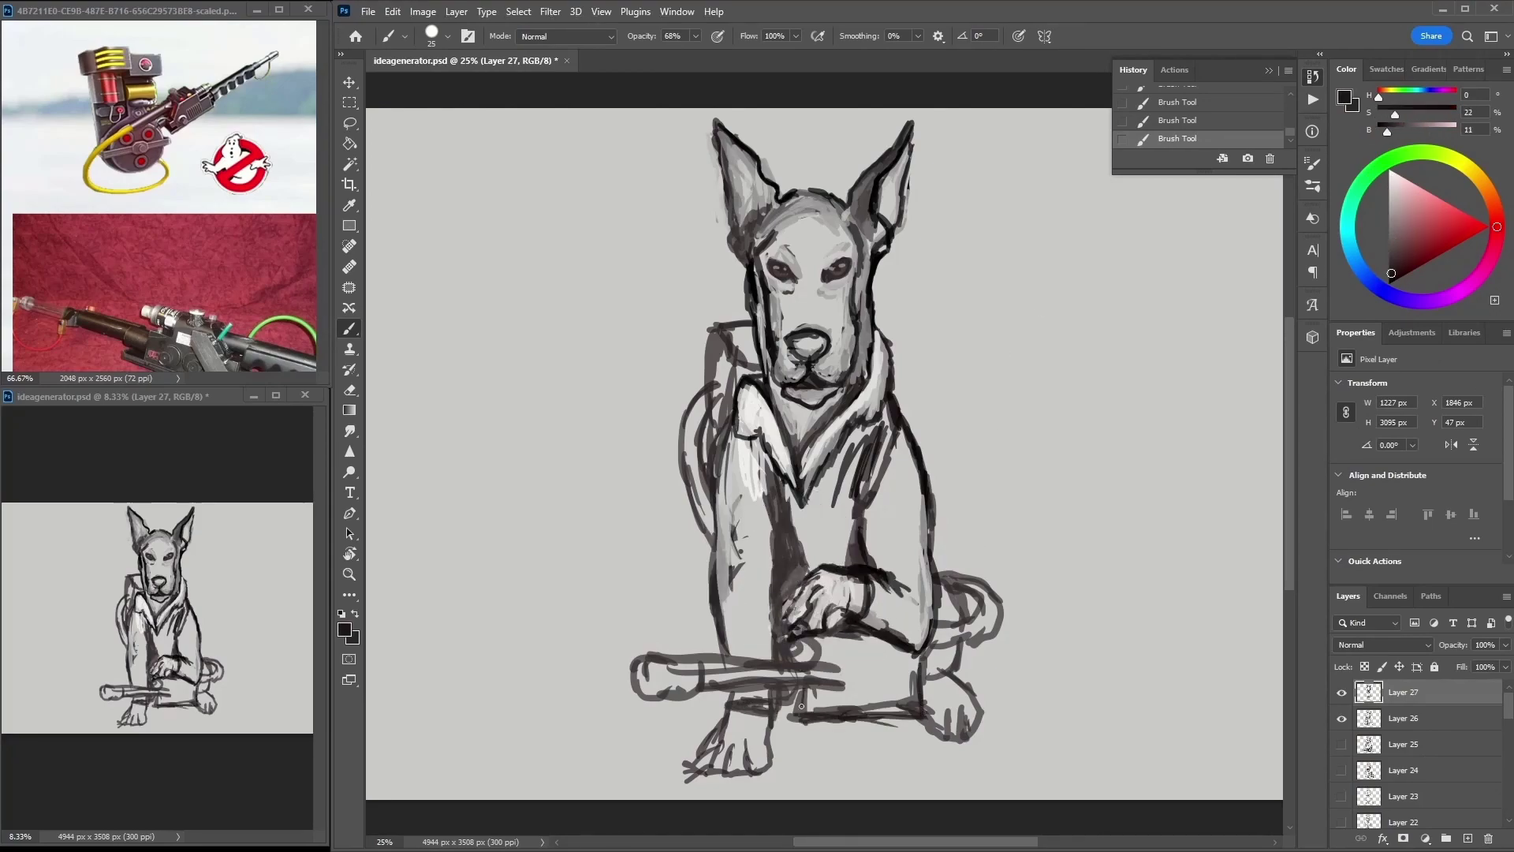
pyautogui.keyDown('alt'); pyautogui.click(745, 442); pyautogui.keyUp('alt')
pyautogui.moveTo(729, 466); pyautogui.dragTo(737, 662)
pyautogui.moveTo(781, 442)
pyautogui.mouseDown()
pyautogui.moveTo(836, 560)
pyautogui.moveTo(776, 552)
pyautogui.mouseUp()
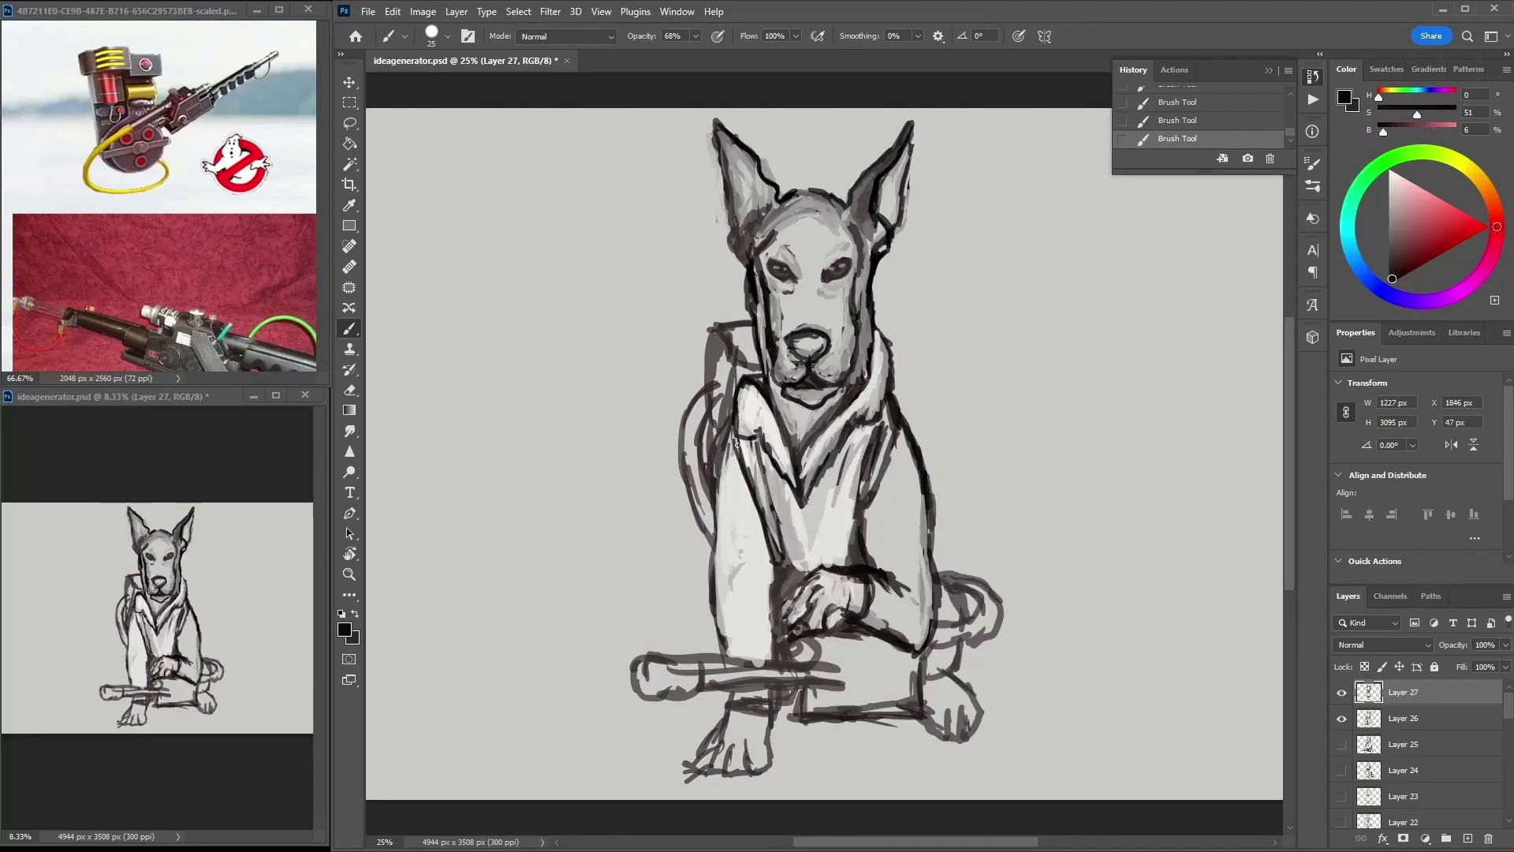
# - Define the eyes and face contours and shade the neck inside the collar with sampled greys
pyautogui.keyDown('alt'); pyautogui.click(893, 354); pyautogui.keyUp('alt')
pyautogui.scroll(1, 899, 418)
pyautogui.keyDown('alt'); pyautogui.click(915, 404); pyautogui.keyUp('alt')
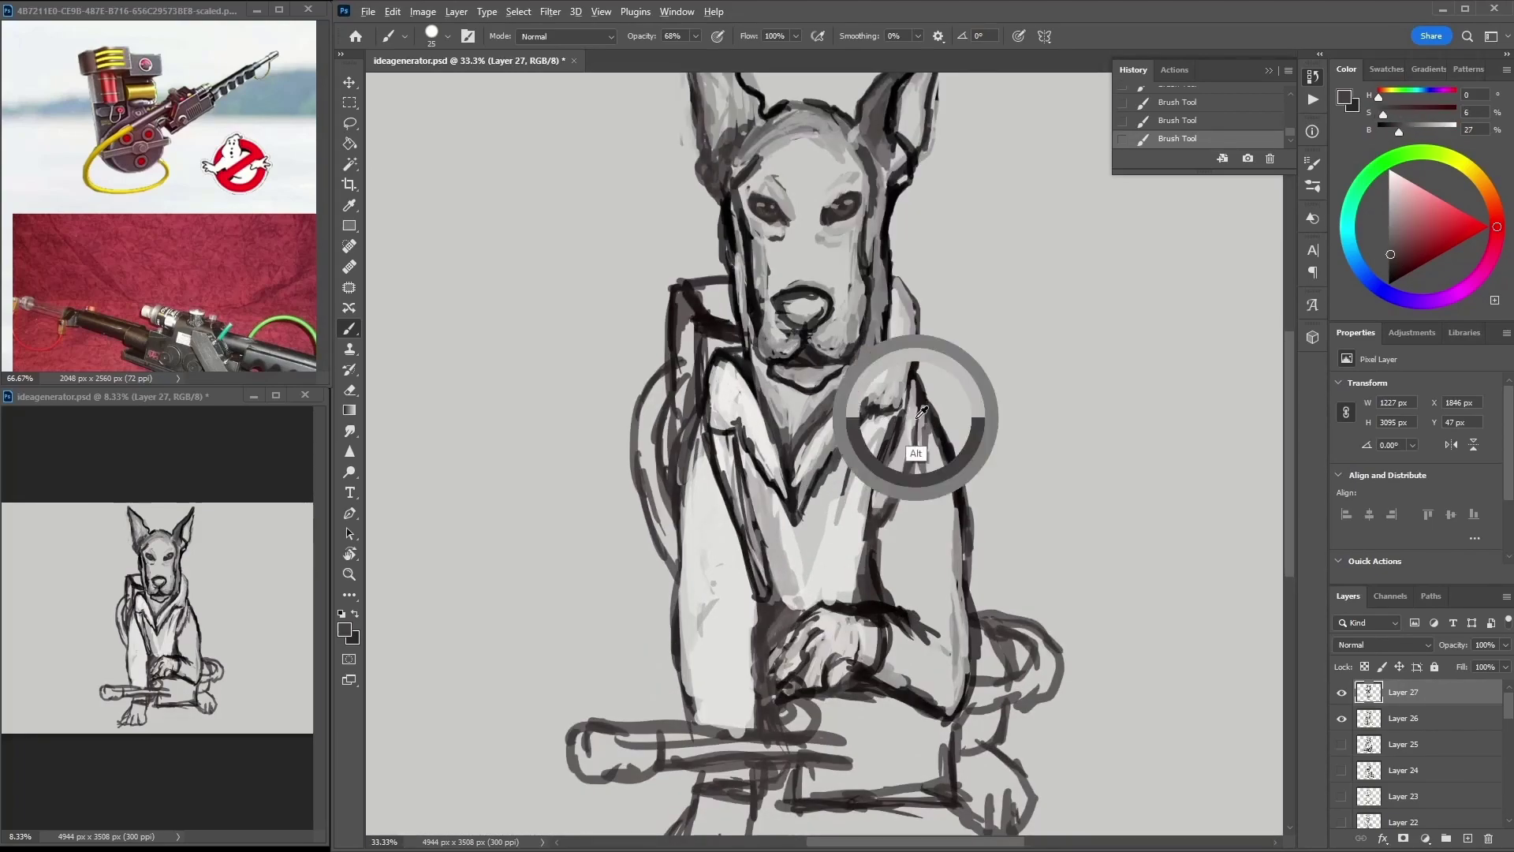
pyautogui.scroll(3, 914, 394)
pyautogui.keyDown('alt'); pyautogui.click(962, 272); pyautogui.keyUp('alt')
pyautogui.scroll(-3, 1145, 237)
pyautogui.hscroll(-3, 1145, 238)
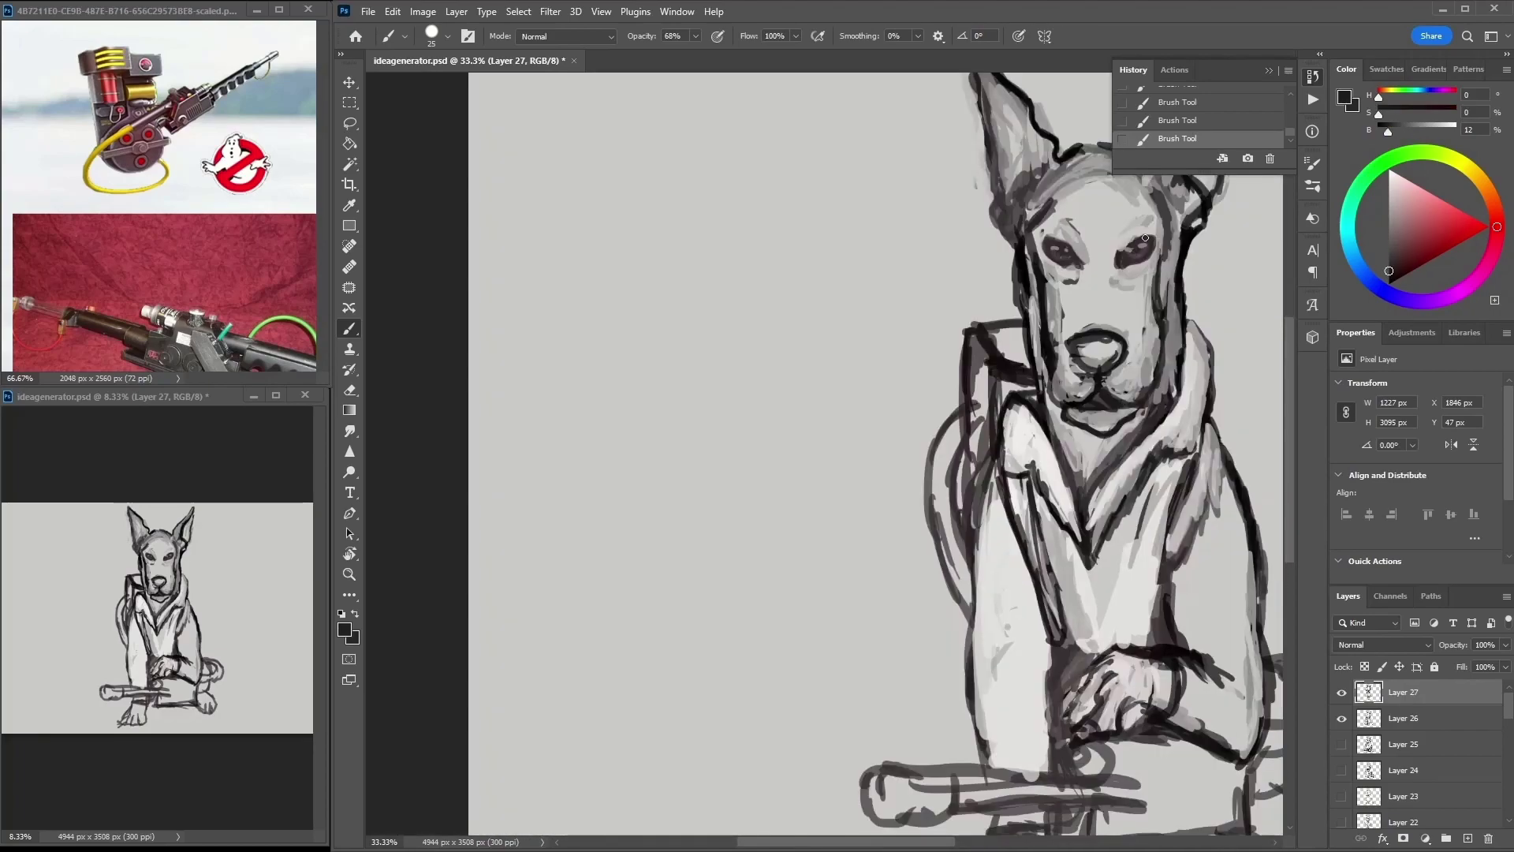
pyautogui.moveTo(1042, 227); pyautogui.dragTo(1055, 346)
pyautogui.moveTo(1152, 276); pyautogui.dragTo(1149, 356)
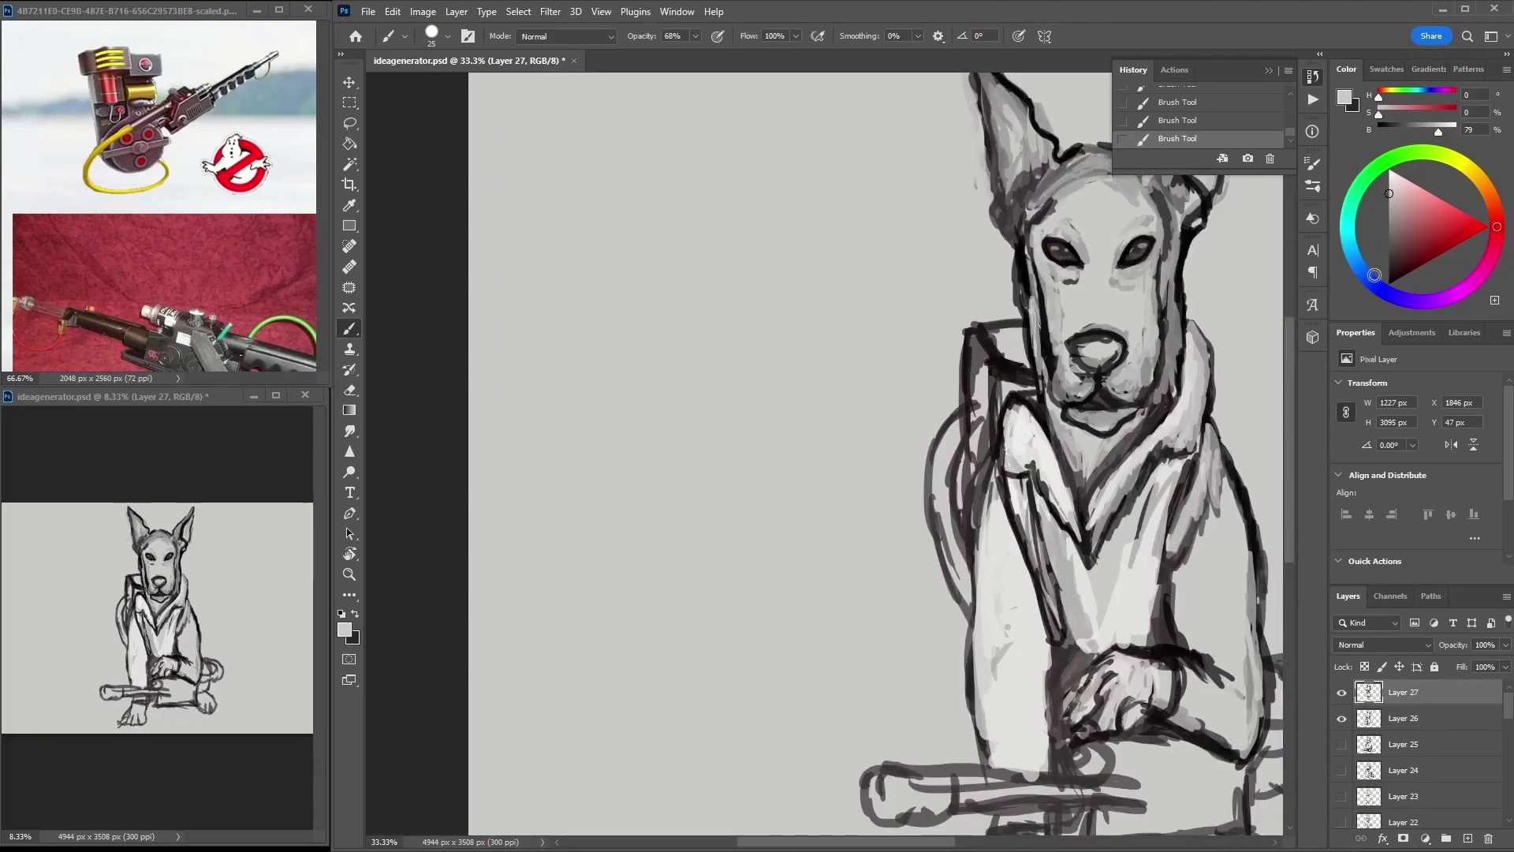
pyautogui.moveTo(1050, 380)
pyautogui.mouseDown()
pyautogui.moveTo(1135, 426)
pyautogui.moveTo(1096, 461)
pyautogui.moveTo(1032, 391)
pyautogui.mouseUp()
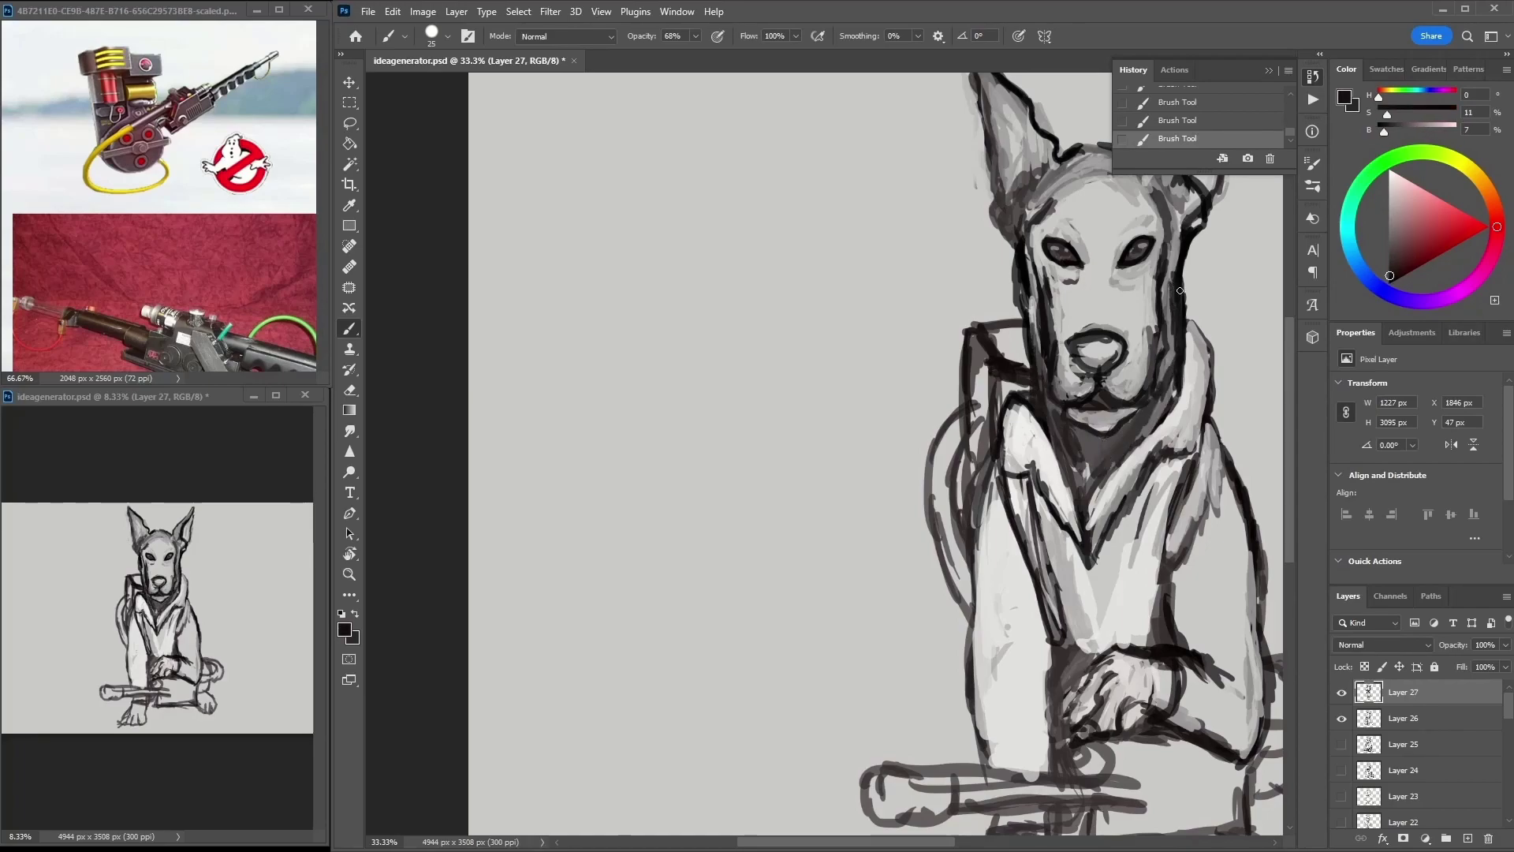
# - Shade the collar's outer edge and the backpack parts behind the shoulders with sampled greys
pyautogui.scroll(-3, 1179, 290)
pyautogui.hscroll(2, 1179, 291)
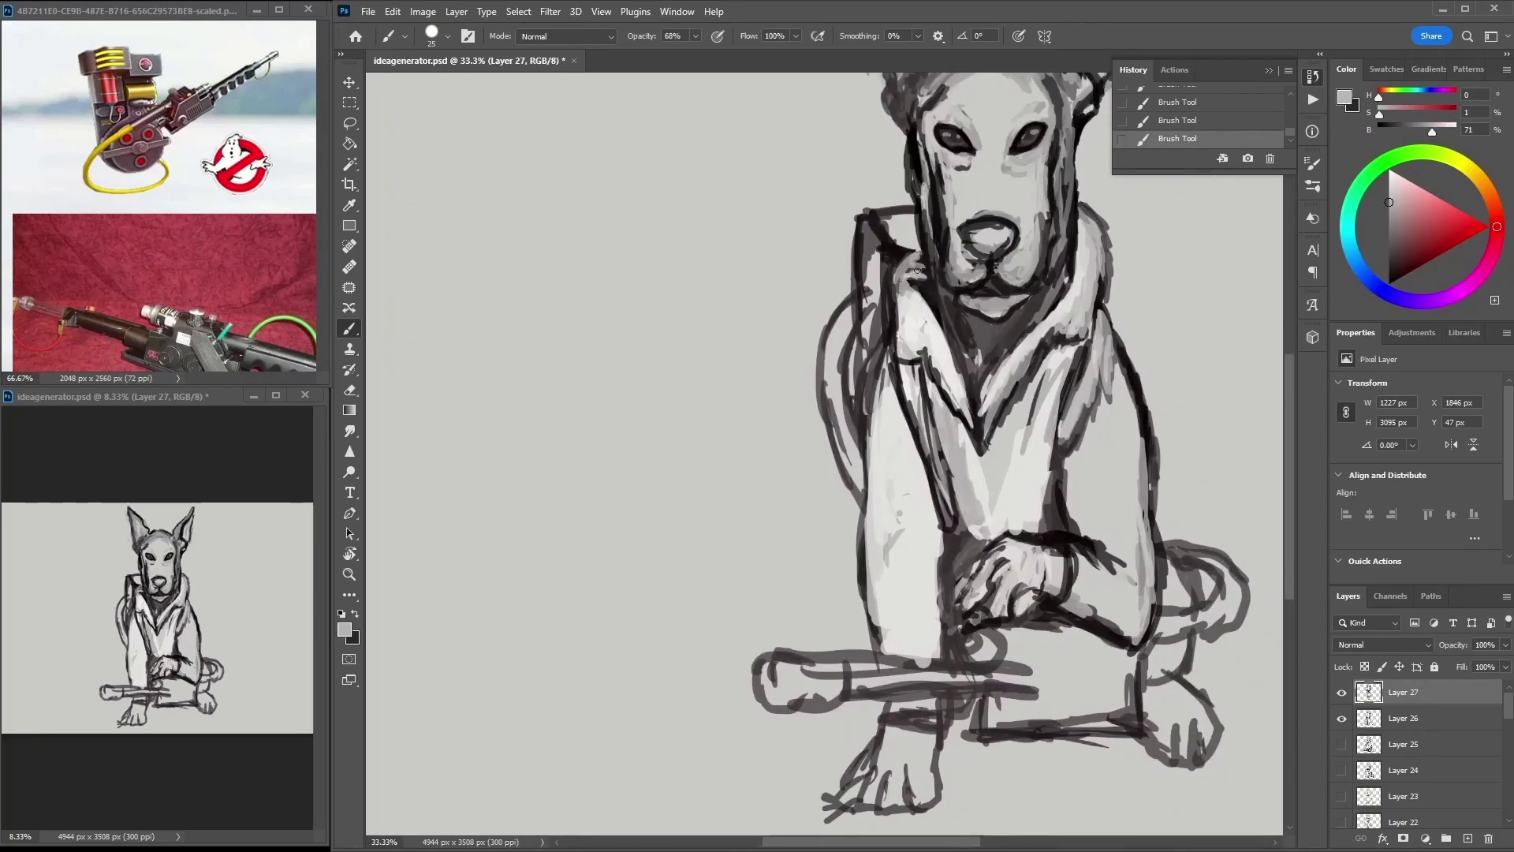
pyautogui.keyDown('alt'); pyautogui.click(1098, 207); pyautogui.keyUp('alt')
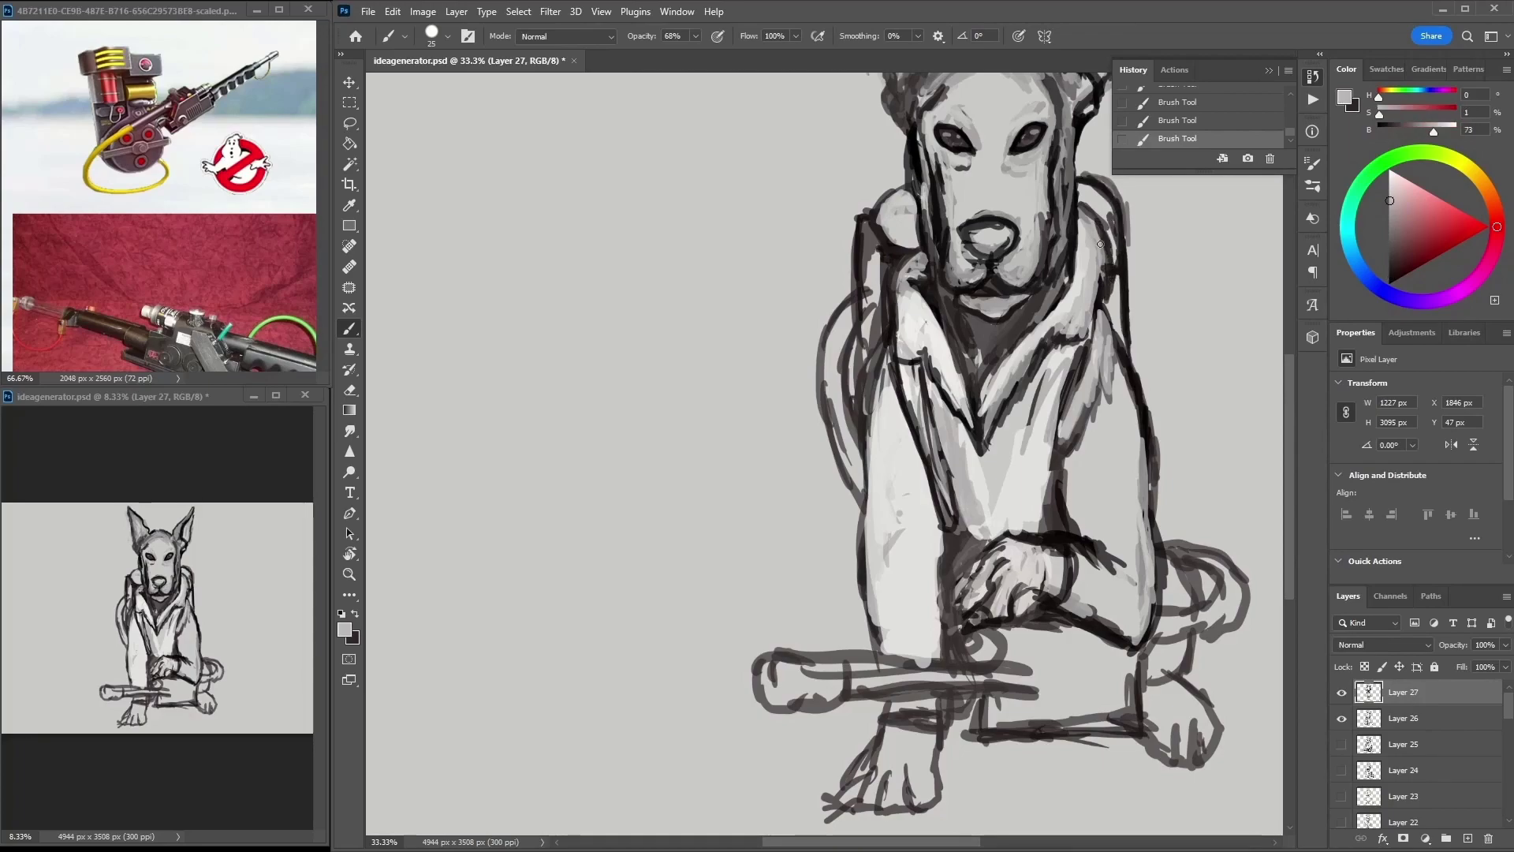
pyautogui.moveTo(1081, 224); pyautogui.dragTo(1108, 346)
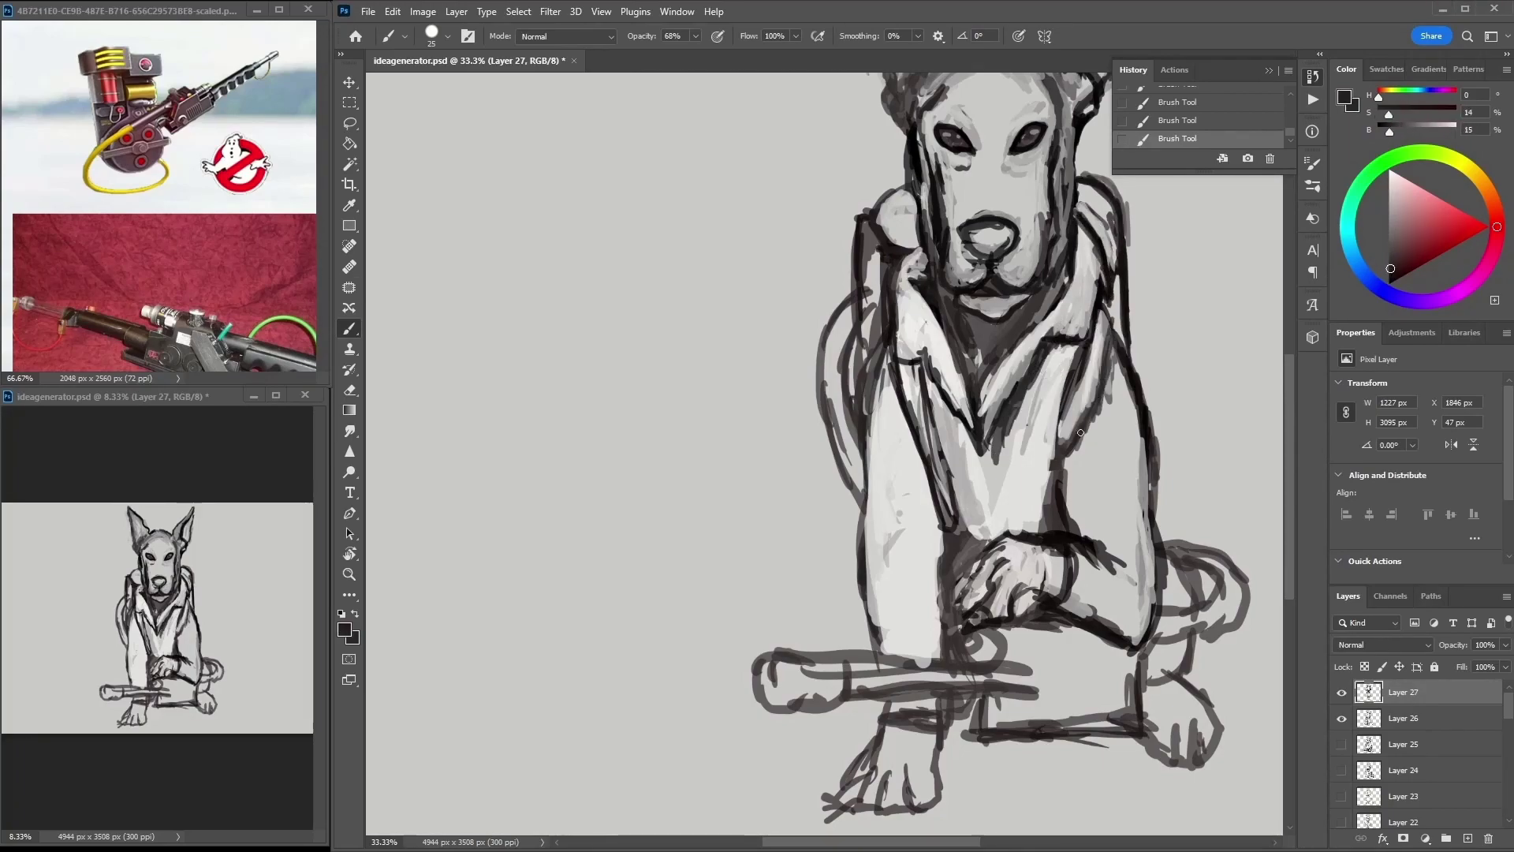
# - Redraw the backpack's curved side, the sleeve edge and the jacket front with dark lines and light fills
pyautogui.keyDown('alt'); pyautogui.click(930, 371); pyautogui.keyUp('alt')
pyautogui.moveTo(946, 526)
pyautogui.mouseDown()
pyautogui.moveTo(918, 364)
pyautogui.moveTo(847, 430)
pyautogui.mouseUp()
pyautogui.press('x')
pyautogui.moveTo(824, 292)
pyautogui.mouseDown()
pyautogui.moveTo(839, 496)
pyautogui.moveTo(867, 414)
pyautogui.mouseUp()
pyautogui.moveTo(875, 331); pyautogui.dragTo(867, 568)
pyautogui.moveTo(1087, 429); pyautogui.dragTo(1059, 294)
pyautogui.keyDown('alt'); pyautogui.click(1007, 243); pyautogui.keyUp('alt')
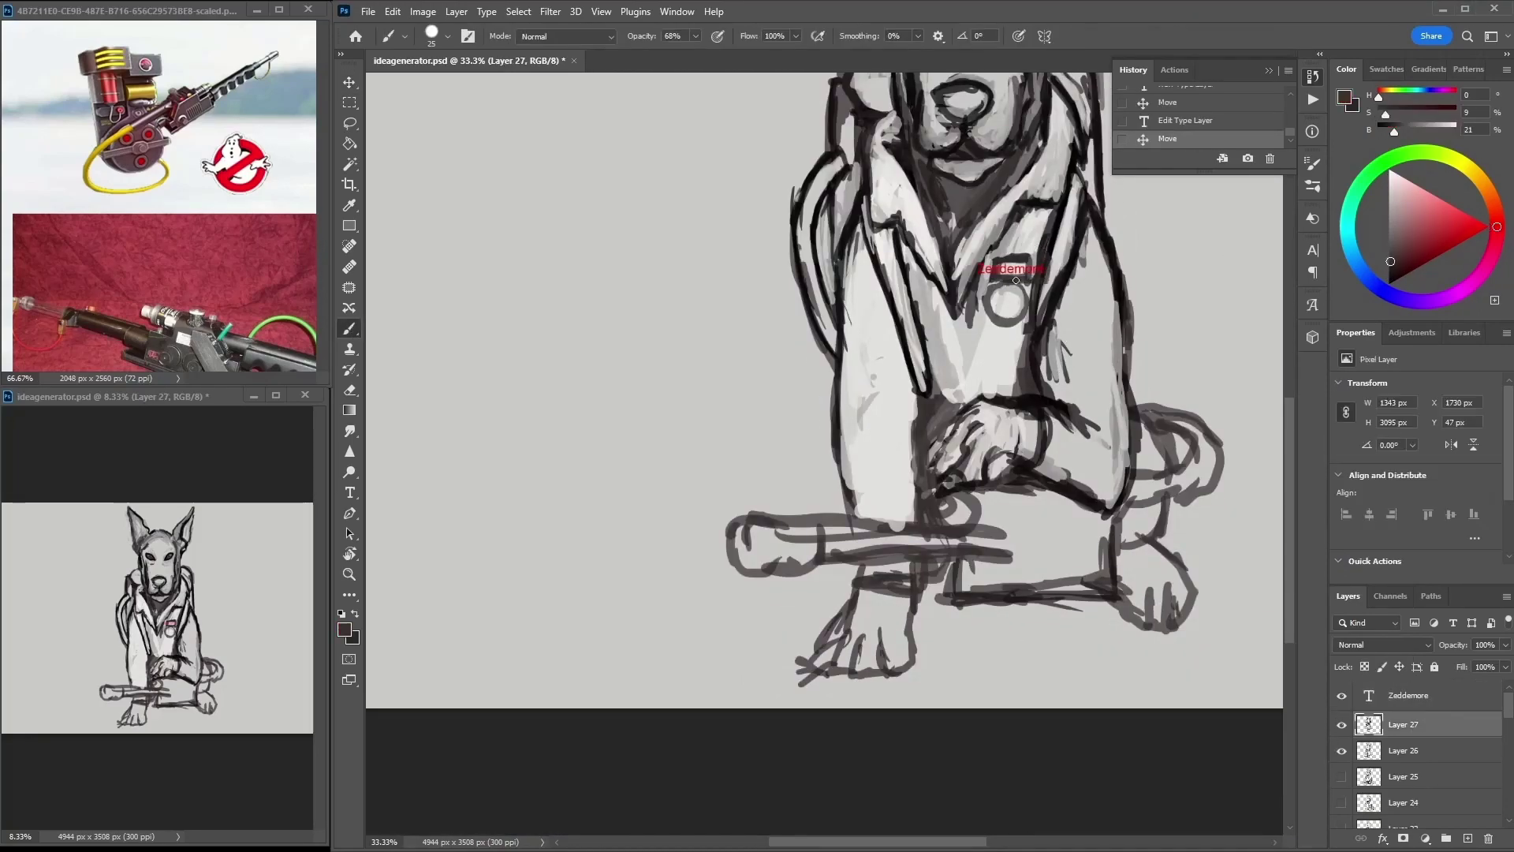
# - Enlarge the brush to 64 and paint a black name patch behind the red lettering on the chest
pyautogui.rightClick(1141, 249)
pyautogui.keyDown('alt'); pyautogui.click(999, 272); pyautogui.keyUp('alt')
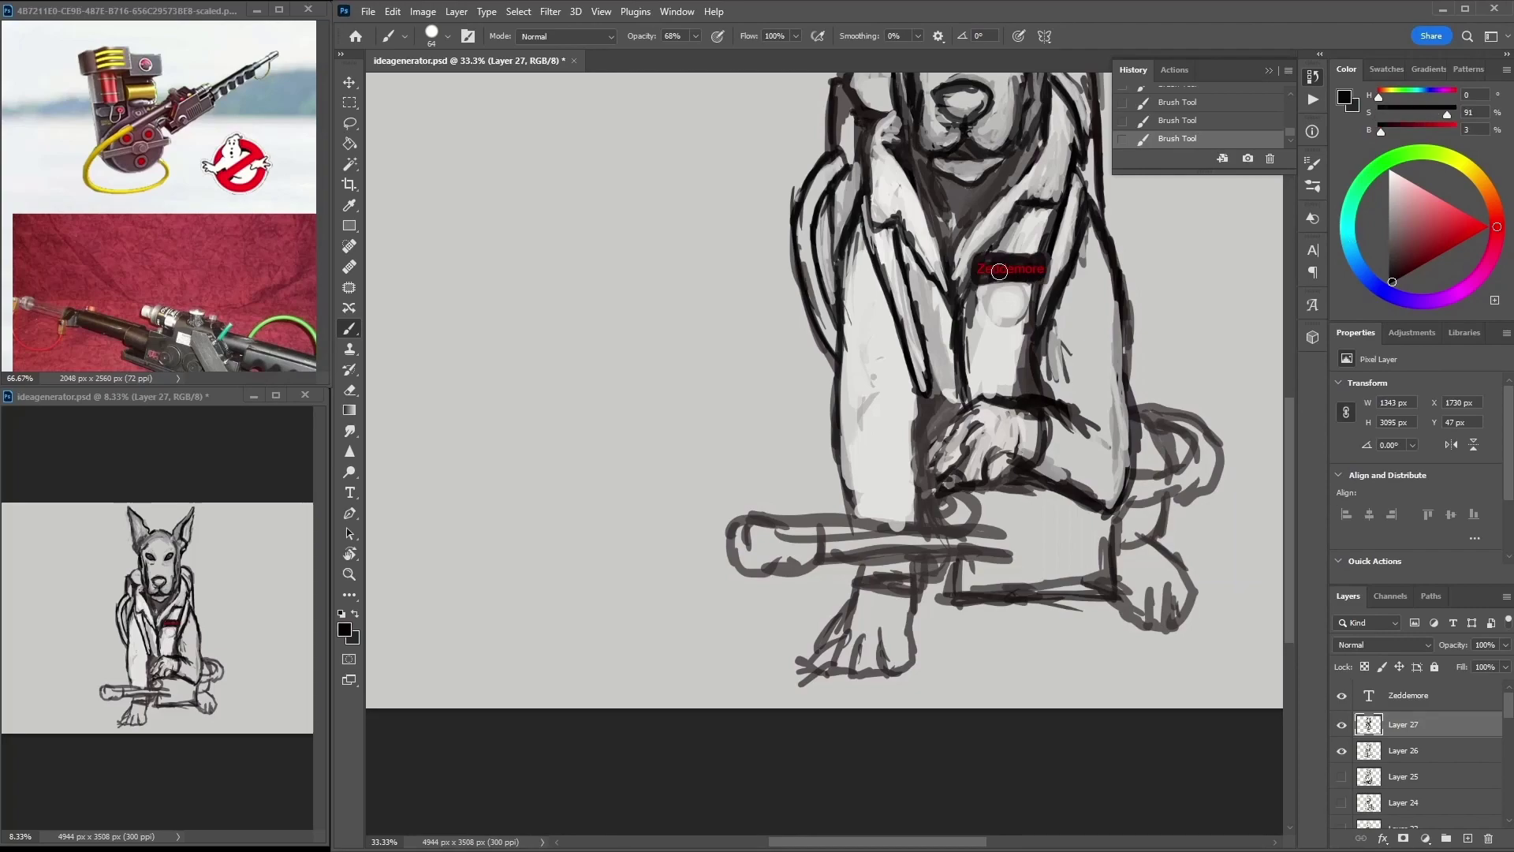
pyautogui.keyDown('alt'); pyautogui.click(984, 279); pyautogui.keyUp('alt')
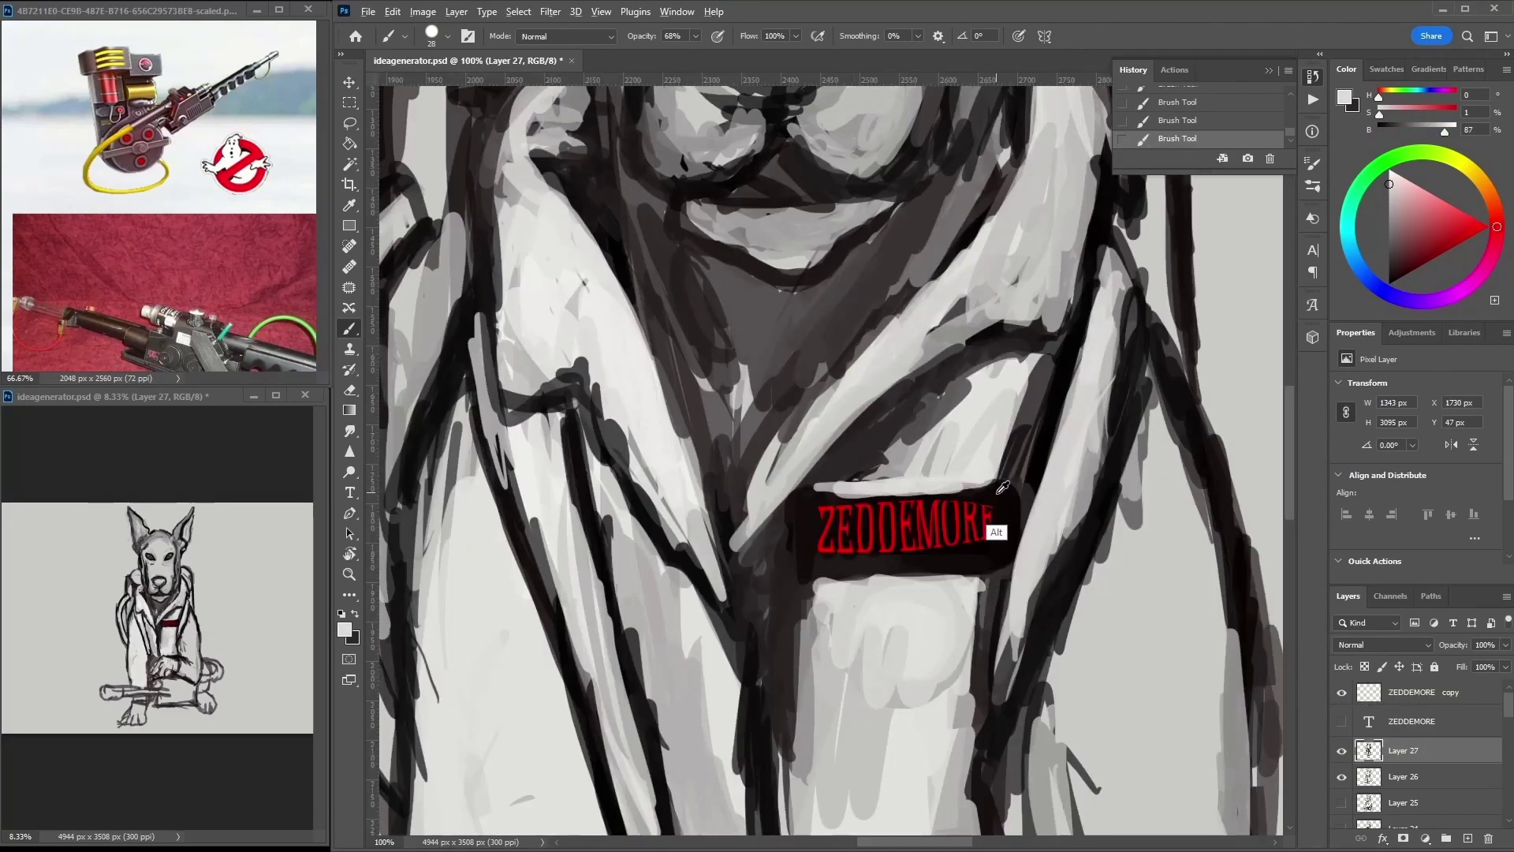
# - Clean up the name patch's edges and the jacket around it, alternating light and dark tones
pyautogui.moveTo(1003, 598)
pyautogui.mouseDown()
pyautogui.moveTo(855, 581)
pyautogui.moveTo(1015, 485)
pyautogui.moveTo(1009, 552)
pyautogui.mouseUp()
pyautogui.press('x')
pyautogui.moveTo(919, 484); pyautogui.dragTo(1001, 481)
pyautogui.moveTo(808, 504); pyautogui.dragTo(1006, 552)
pyautogui.moveTo(1024, 481); pyautogui.dragTo(1049, 416)
pyautogui.hotkey('ctrl', '-')
pyautogui.hotkey('ctrl', '-')
pyautogui.hotkey('ctrl', '-')
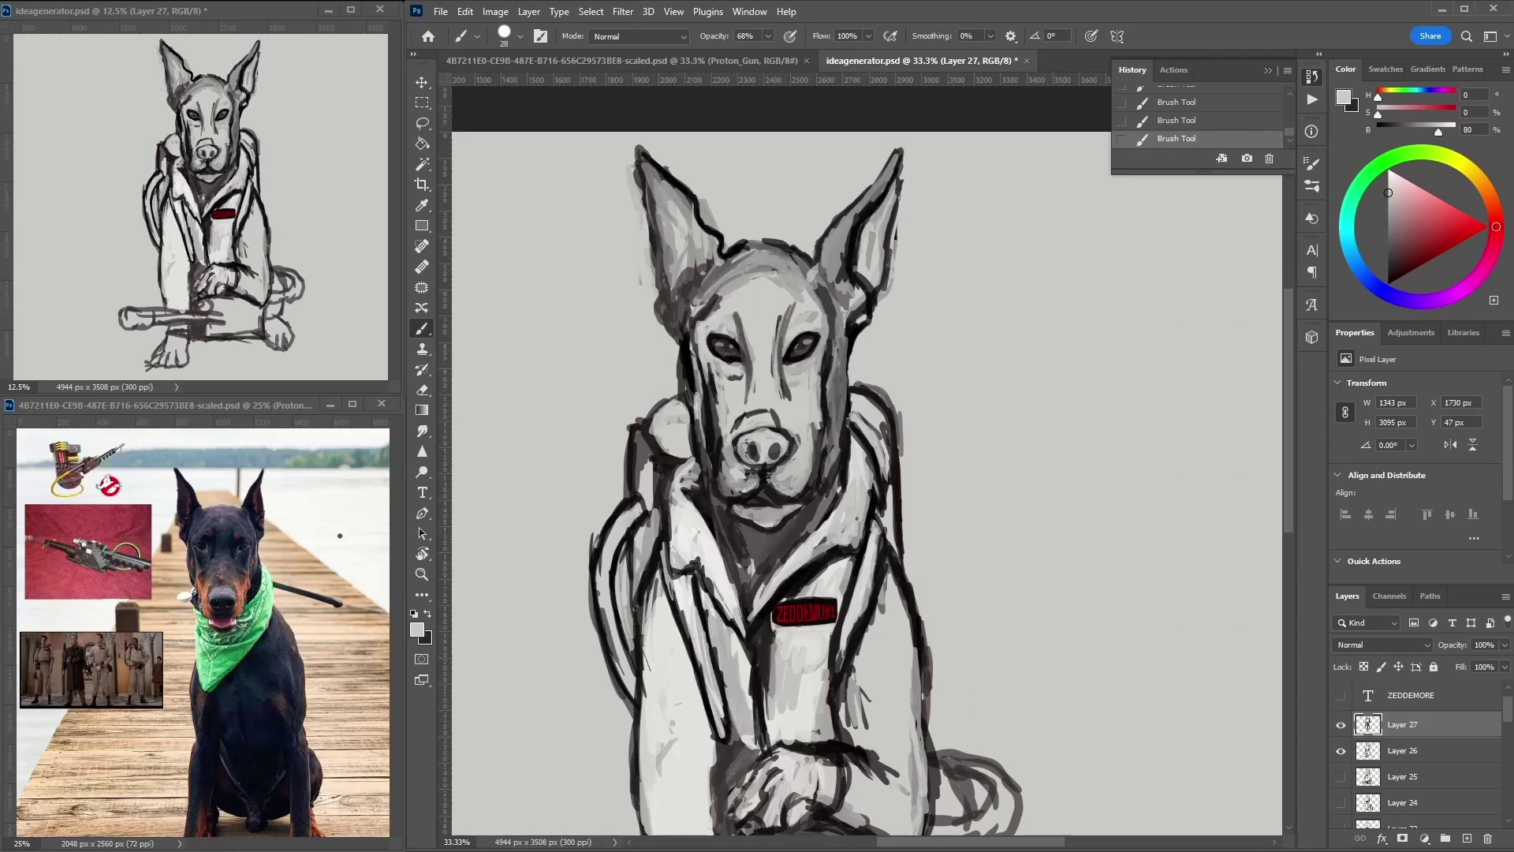
# - Darken the top of the head and shade the forehead, eye sockets and muzzle sides
pyautogui.hotkey('ctrl', '+')
pyautogui.moveTo(681, 304); pyautogui.dragTo(663, 244)
pyautogui.moveTo(758, 244); pyautogui.dragTo(745, 288)
pyautogui.moveTo(788, 214); pyautogui.dragTo(734, 298)
pyautogui.moveTo(623, 251)
pyautogui.mouseDown()
pyautogui.moveTo(662, 169)
pyautogui.moveTo(737, 143)
pyautogui.mouseUp()
pyautogui.moveTo(655, 158); pyautogui.dragTo(780, 134)
pyautogui.press('x')
pyautogui.moveTo(646, 217)
pyautogui.mouseDown()
pyautogui.moveTo(716, 159)
pyautogui.moveTo(694, 237)
pyautogui.mouseUp()
pyautogui.moveTo(788, 173); pyautogui.dragTo(784, 347)
pyautogui.moveTo(757, 402)
pyautogui.mouseDown()
pyautogui.moveTo(733, 481)
pyautogui.moveTo(685, 418)
pyautogui.mouseUp()
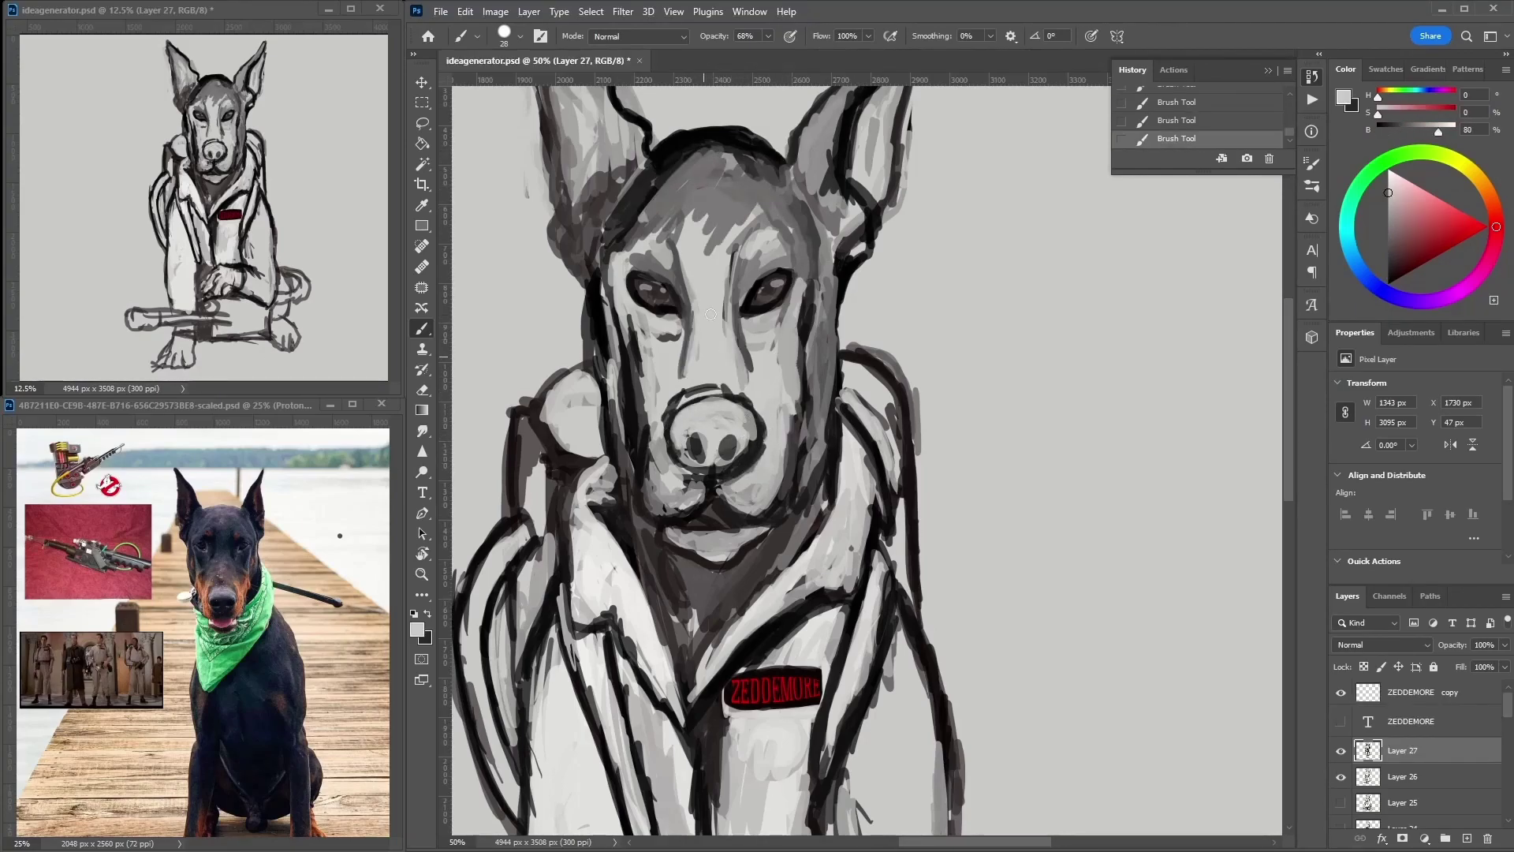
# - Shade around the eyes, nose bridge and cheeks and lighten the inside of the ear with sampled greys
pyautogui.moveTo(737, 379)
pyautogui.mouseDown()
pyautogui.moveTo(683, 355)
pyautogui.moveTo(737, 217)
pyautogui.moveTo(713, 315)
pyautogui.mouseUp()
pyautogui.press('x')
pyautogui.hotkey('ctrl', '+')
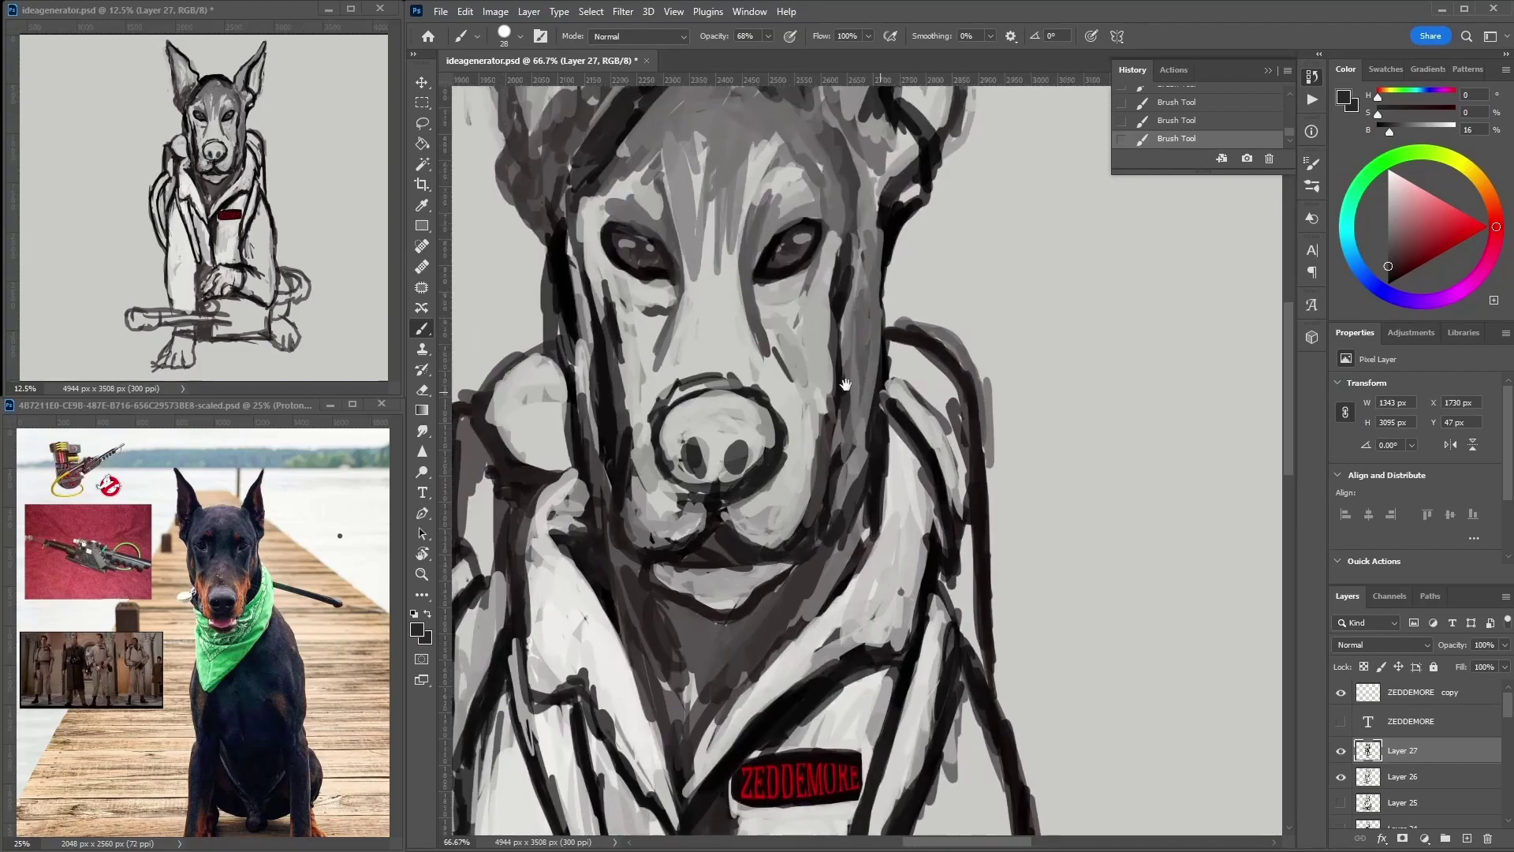
pyautogui.moveTo(867, 339); pyautogui.dragTo(844, 232)
pyautogui.keyDown('alt'); pyautogui.click(901, 275); pyautogui.keyUp('alt')
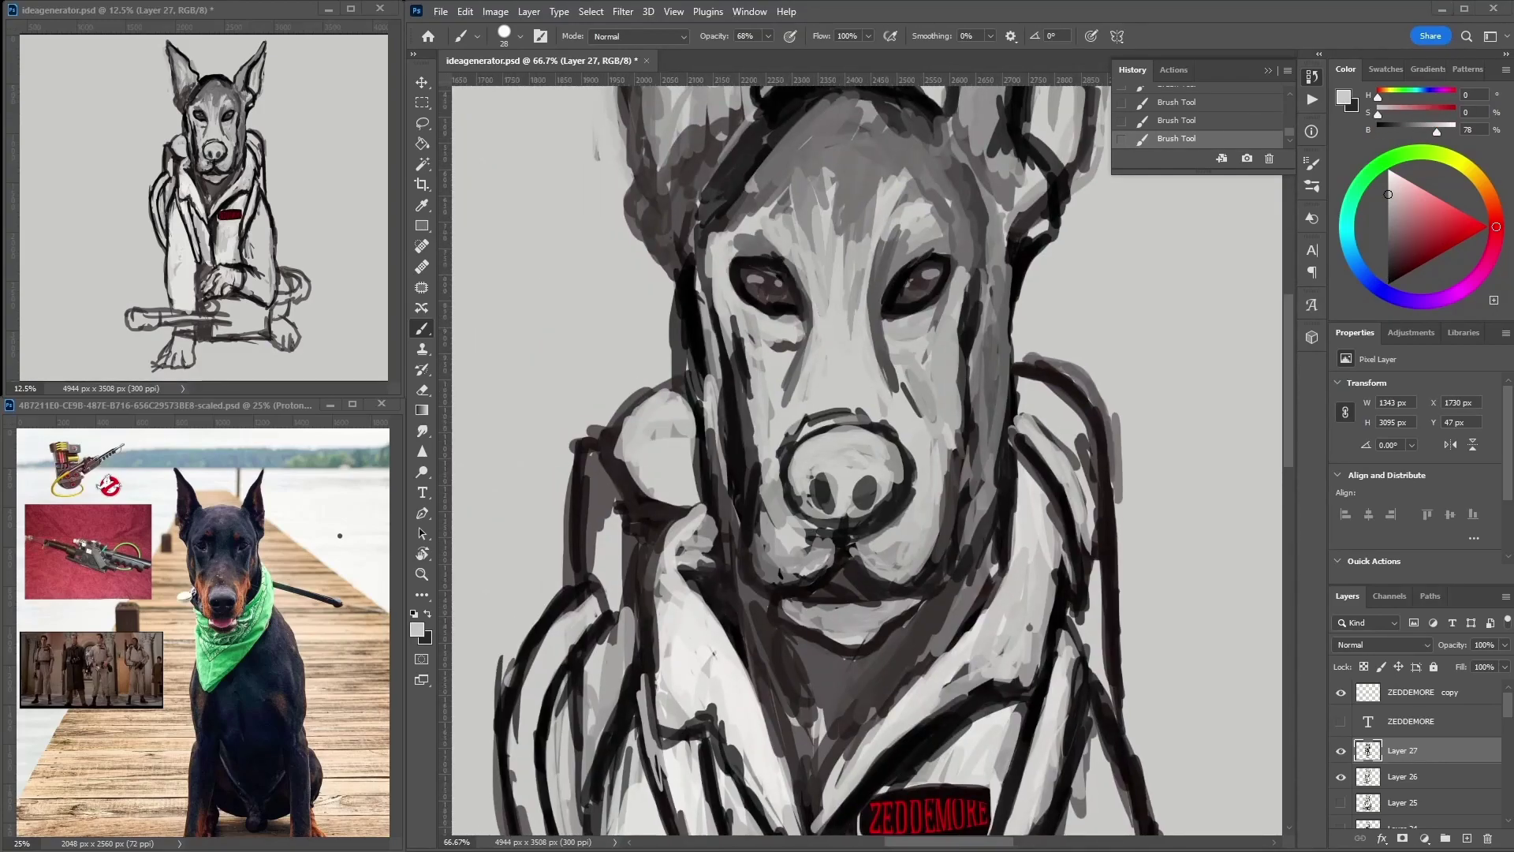
pyautogui.moveTo(720, 236); pyautogui.dragTo(697, 434)
pyautogui.moveTo(1065, 371)
pyautogui.mouseDown()
pyautogui.moveTo(1085, 166)
pyautogui.moveTo(1039, 295)
pyautogui.mouseUp()
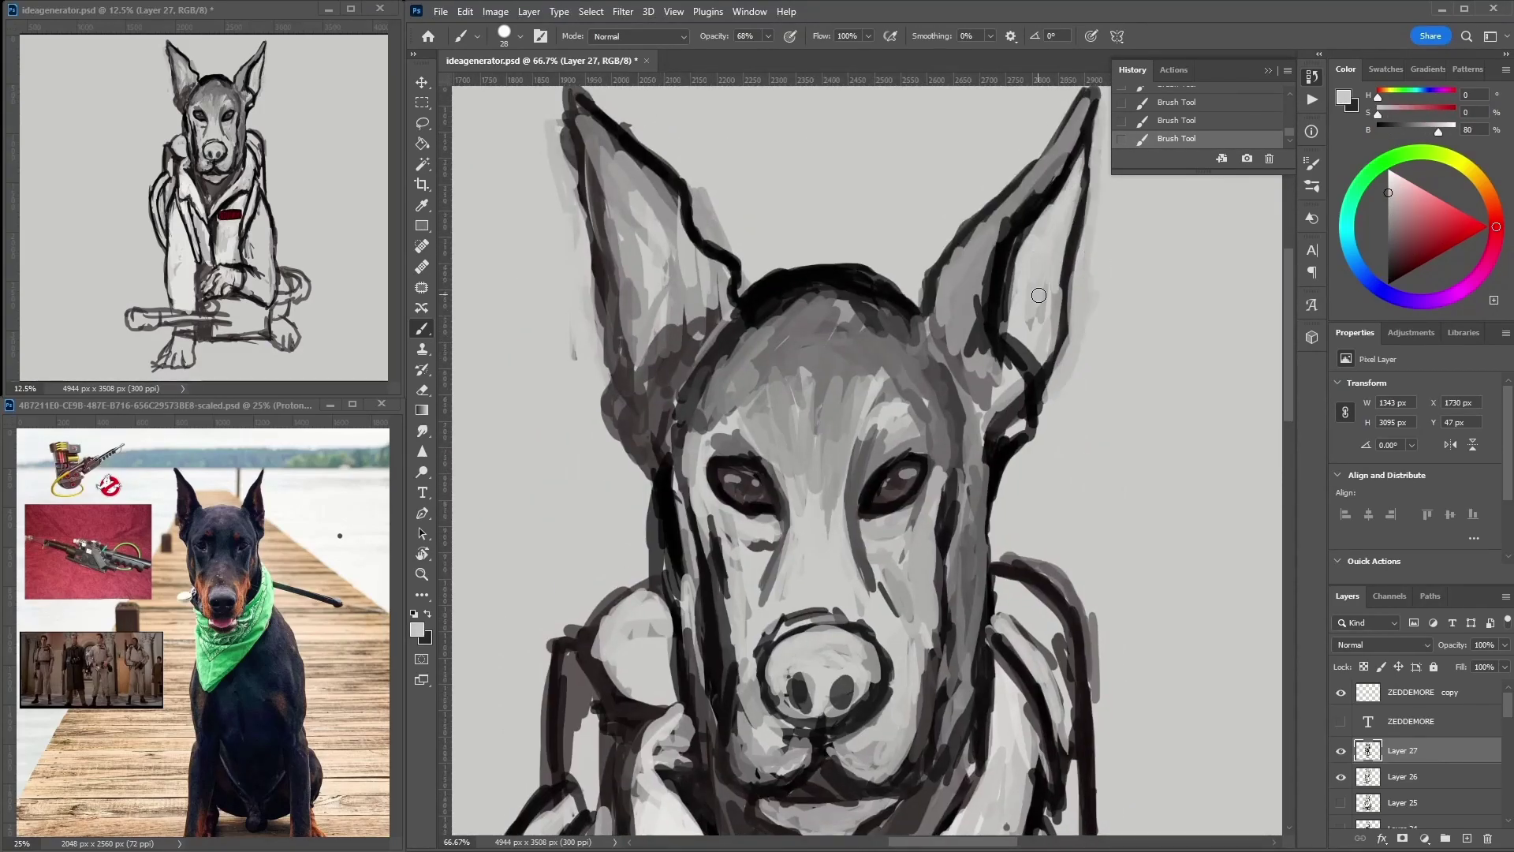
# - Redraw both ears' inner contours in black and shade their inner surfaces and bases
pyautogui.moveTo(692, 336); pyautogui.dragTo(631, 402)
pyautogui.moveTo(623, 315); pyautogui.dragTo(631, 465)
pyautogui.moveTo(999, 340); pyautogui.dragTo(1062, 470)
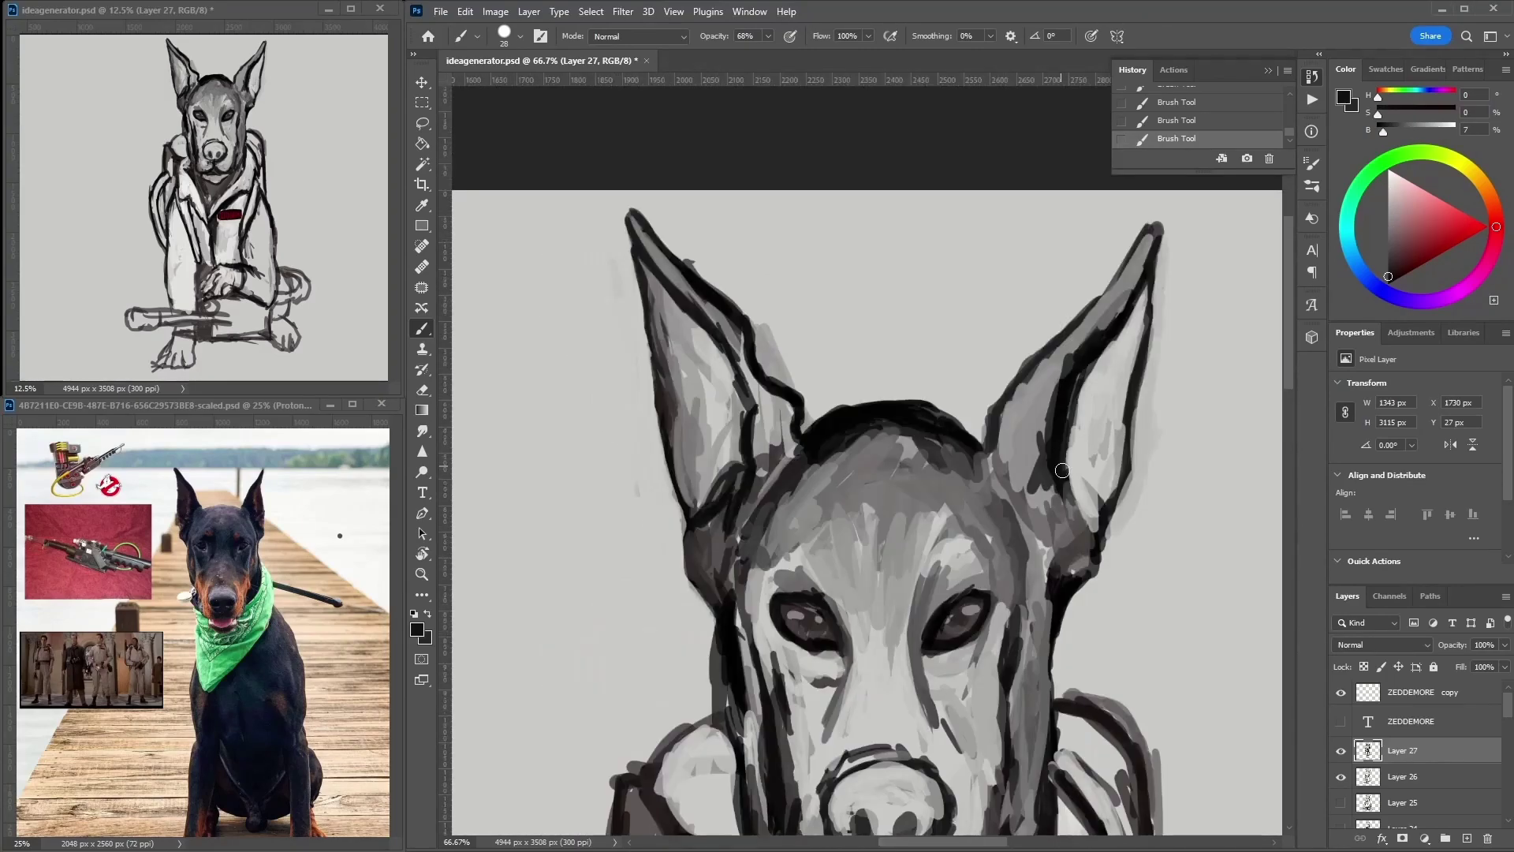
pyautogui.keyDown('alt'); pyautogui.click(1068, 508); pyautogui.keyUp('alt')
pyautogui.moveTo(1025, 536)
pyautogui.mouseDown()
pyautogui.moveTo(1017, 410)
pyautogui.moveTo(1111, 307)
pyautogui.mouseUp()
pyautogui.moveTo(1002, 418)
pyautogui.mouseDown()
pyautogui.moveTo(1029, 466)
pyautogui.moveTo(995, 426)
pyautogui.moveTo(1025, 371)
pyautogui.mouseUp()
pyautogui.moveTo(1025, 442); pyautogui.dragTo(1119, 300)
# - Shade the centre of the forehead, the brows and the side of the muzzle with a sampled dark grey
pyautogui.scroll(-1, 1029, 466)
pyautogui.keyDown('alt'); pyautogui.click(899, 347); pyautogui.keyUp('alt')
pyautogui.moveTo(930, 331); pyautogui.dragTo(899, 426)
pyautogui.moveTo(903, 355)
pyautogui.mouseDown()
pyautogui.moveTo(859, 368)
pyautogui.moveTo(970, 355)
pyautogui.mouseUp()
pyautogui.moveTo(906, 395); pyautogui.dragTo(891, 473)
pyautogui.moveTo(970, 441); pyautogui.dragTo(978, 544)
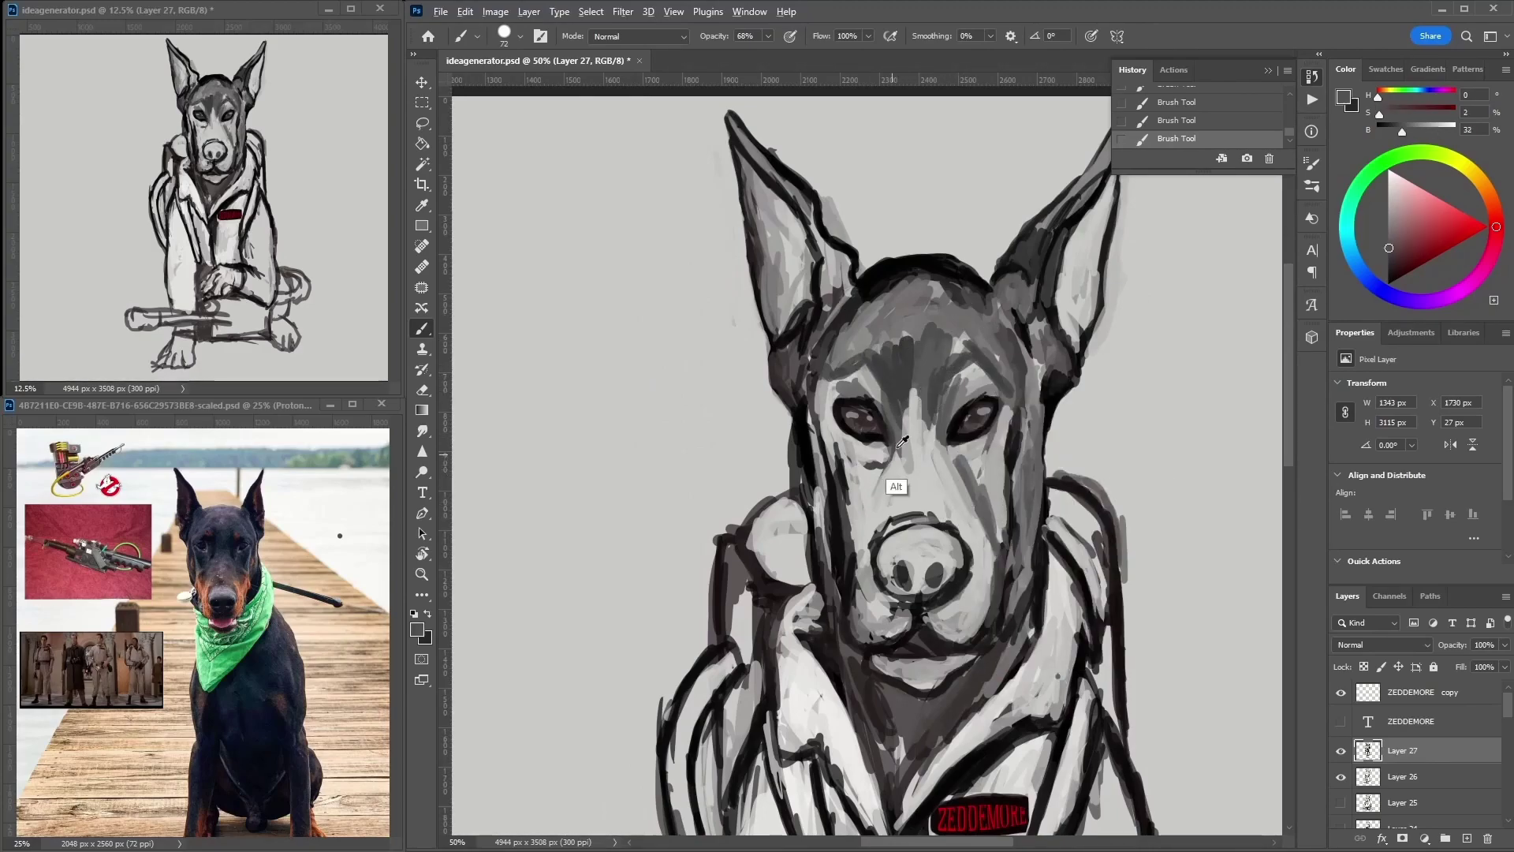
# - Shade beneath the eye and down the cheek, and darken the neck below the chin with sampled greys
pyautogui.moveTo(891, 441); pyautogui.dragTo(860, 513)
pyautogui.keyDown('alt'); pyautogui.click(1004, 430); pyautogui.keyUp('alt')
pyautogui.moveTo(1004, 430)
pyautogui.mouseDown()
pyautogui.moveTo(1021, 536)
pyautogui.moveTo(985, 710)
pyautogui.mouseUp()
pyautogui.keyDown('alt'); pyautogui.click(899, 694); pyautogui.keyUp('alt')
pyautogui.moveTo(883, 631); pyautogui.dragTo(836, 781)
# - Darken the jaw edges and the neck on both sides of the chin with sampled greys
pyautogui.moveTo(828, 615)
pyautogui.mouseDown()
pyautogui.moveTo(912, 705)
pyautogui.moveTo(1025, 615)
pyautogui.mouseUp()
pyautogui.keyDown('alt'); pyautogui.click(991, 652); pyautogui.keyUp('alt')
pyautogui.moveTo(1025, 513)
pyautogui.mouseDown()
pyautogui.moveTo(1017, 670)
pyautogui.moveTo(915, 734)
pyautogui.mouseUp()
pyautogui.moveTo(915, 733)
pyautogui.mouseDown()
pyautogui.moveTo(954, 647)
pyautogui.moveTo(925, 656)
pyautogui.moveTo(942, 627)
pyautogui.mouseUp()
pyautogui.keyDown('alt'); pyautogui.click(942, 627); pyautogui.keyUp('alt')
pyautogui.moveTo(1003, 620)
pyautogui.mouseDown()
pyautogui.moveTo(1120, 489)
pyautogui.moveTo(1025, 631)
pyautogui.mouseUp()
# - Fill both halves of the jacket collar with mid grey and shade along the side of the head
pyautogui.keyDown('alt'); pyautogui.click(813, 520); pyautogui.keyUp('alt')
pyautogui.moveTo(789, 513)
pyautogui.mouseDown()
pyautogui.moveTo(836, 662)
pyautogui.moveTo(1025, 600)
pyautogui.mouseUp()
pyautogui.moveTo(957, 721)
pyautogui.mouseDown()
pyautogui.moveTo(1002, 381)
pyautogui.moveTo(995, 588)
pyautogui.moveTo(1102, 568)
pyautogui.mouseUp()
pyautogui.keyDown('alt'); pyautogui.click(1001, 382); pyautogui.keyUp('alt')
pyautogui.moveTo(966, 591); pyautogui.dragTo(1025, 709)
pyautogui.moveTo(1025, 646)
pyautogui.mouseDown()
pyautogui.moveTo(1069, 724)
pyautogui.moveTo(965, 648)
pyautogui.moveTo(1072, 583)
pyautogui.moveTo(1191, 733)
pyautogui.moveTo(957, 608)
pyautogui.mouseUp()
pyautogui.moveTo(1056, 402); pyautogui.dragTo(1056, 639)
pyautogui.moveTo(1057, 315); pyautogui.dragTo(1056, 465)
# - Select the hand resting on the lap and scale it to 90.90%
pyautogui.scroll(-1, 798, 519)
pyautogui.keyDown('alt'); pyautogui.click(855, 516); pyautogui.keyUp('alt')
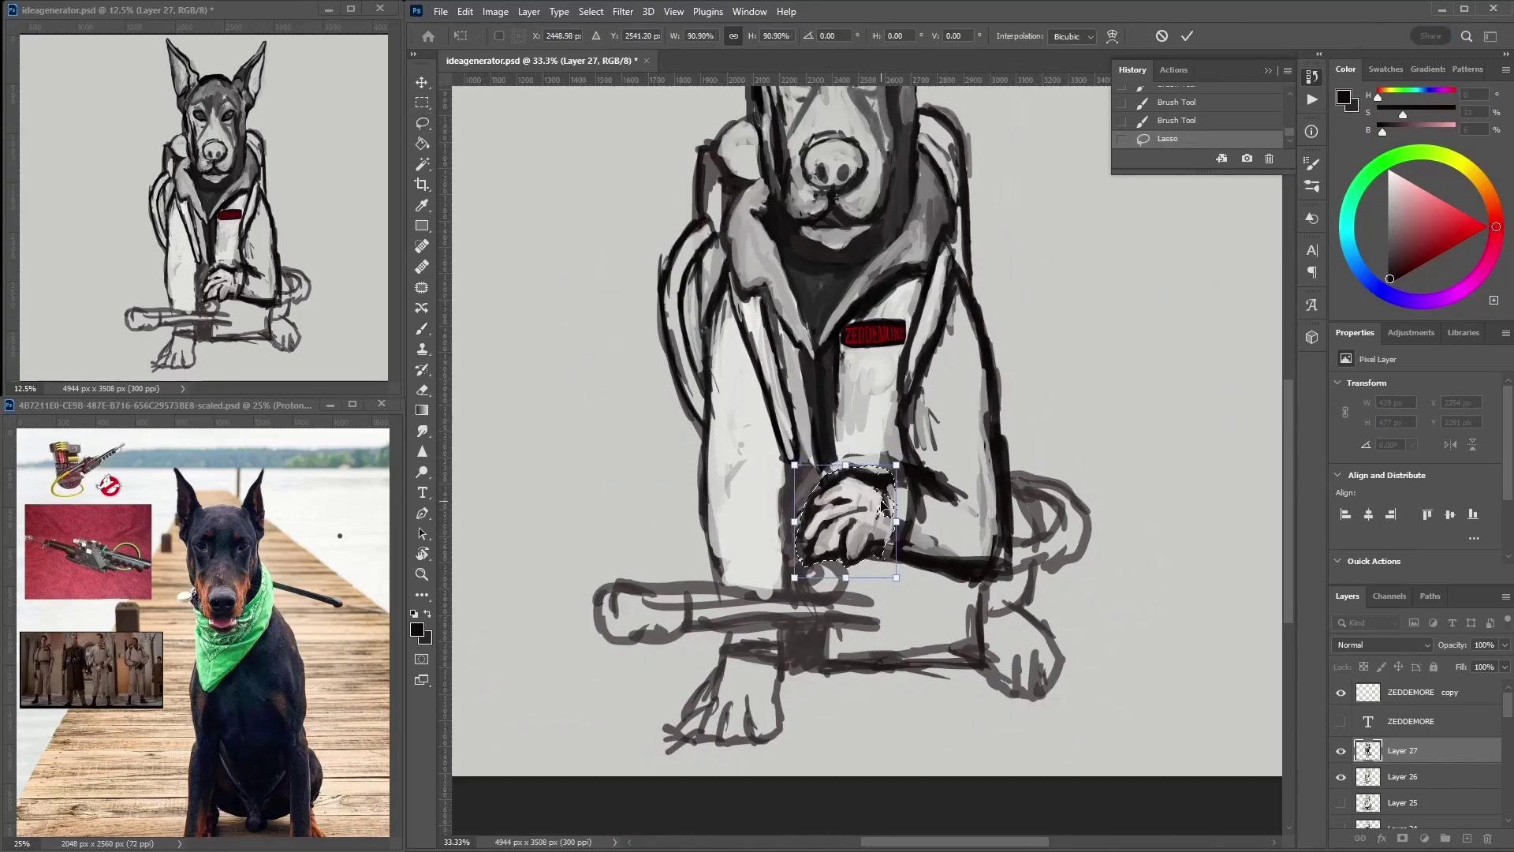
pyautogui.moveTo(867, 512)
pyautogui.mouseDown()
pyautogui.moveTo(883, 473)
pyautogui.moveTo(903, 478)
pyautogui.moveTo(935, 339)
pyautogui.moveTo(914, 410)
pyautogui.moveTo(993, 396)
pyautogui.moveTo(958, 300)
pyautogui.mouseUp()
pyautogui.scroll(3, 867, 394)
# - Clean up the base of one ear with sampled light grey, then shade the jaw edge and the opposite ear
pyautogui.keyDown('alt'); pyautogui.click(747, 326); pyautogui.keyUp('alt')
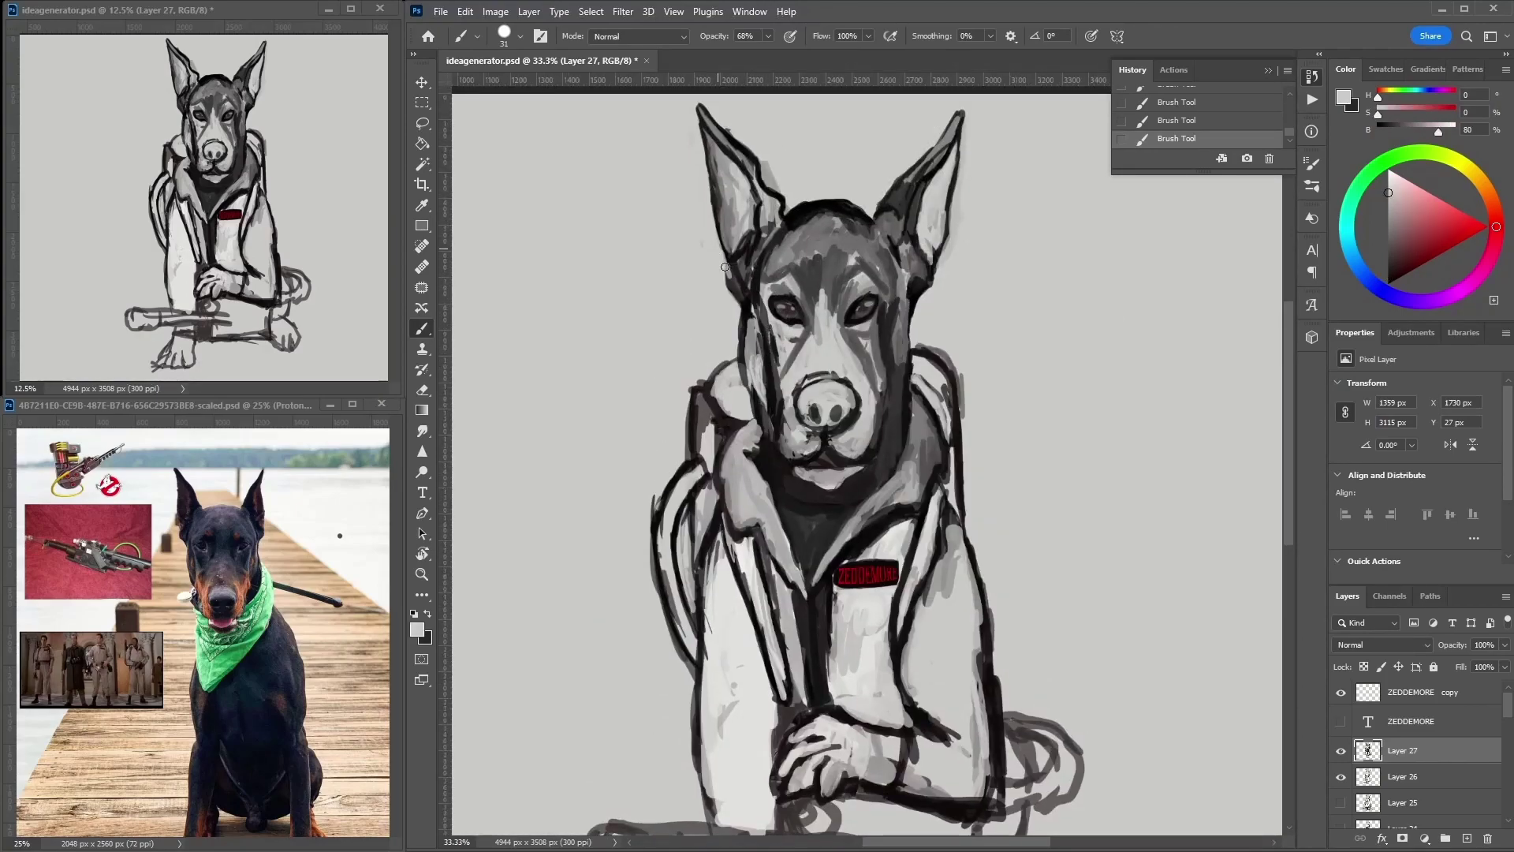
pyautogui.moveTo(719, 207); pyautogui.dragTo(745, 252)
pyautogui.keyDown('alt'); pyautogui.click(752, 227); pyautogui.keyUp('alt')
pyautogui.moveTo(764, 378); pyautogui.dragTo(789, 459)
pyautogui.keyDown('alt'); pyautogui.click(749, 283); pyautogui.keyUp('alt')
pyautogui.moveTo(891, 335); pyautogui.dragTo(899, 225)
pyautogui.moveTo(907, 292); pyautogui.dragTo(926, 158)
# - Shade the inner side of the jacket sleeve beside the name patch with sampled mid grey
pyautogui.keyDown('alt'); pyautogui.click(949, 581); pyautogui.keyUp('alt')
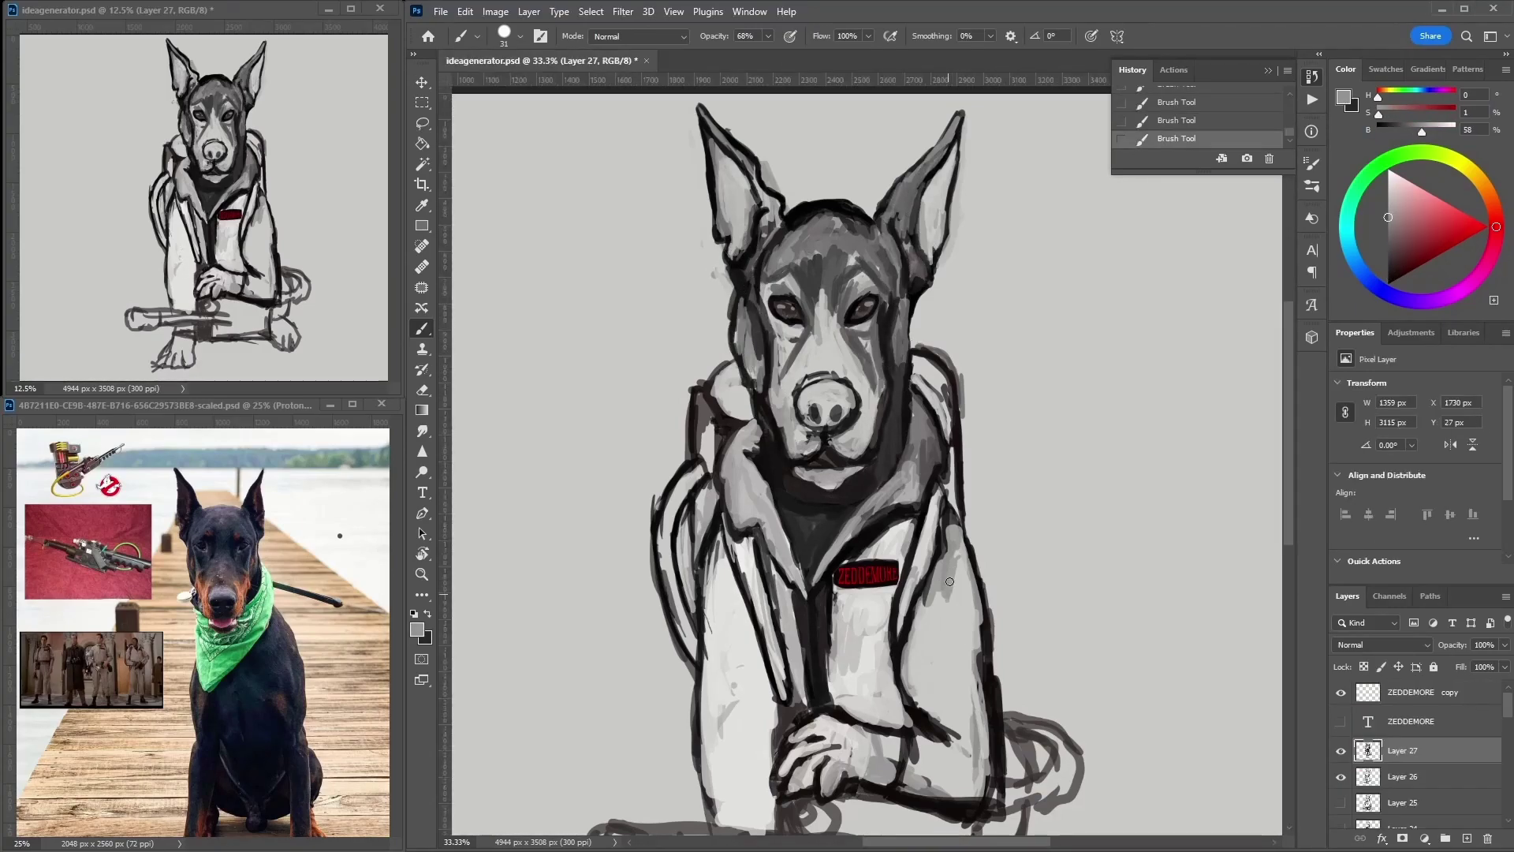
pyautogui.moveTo(950, 527); pyautogui.dragTo(921, 654)
pyautogui.keyDown('alt'); pyautogui.click(920, 674); pyautogui.keyUp('alt')
pyautogui.moveTo(958, 363)
pyautogui.mouseDown()
pyautogui.moveTo(938, 446)
pyautogui.moveTo(867, 521)
pyautogui.moveTo(915, 623)
pyautogui.mouseUp()
pyautogui.keyDown('alt'); pyautogui.click(901, 227); pyautogui.keyUp('alt')
# - Block in the gun's underside and fittings below the hands with black strokes
pyautogui.scroll(-1, 901, 227)
pyautogui.keyDown('alt'); pyautogui.click(942, 504); pyautogui.keyUp('alt')
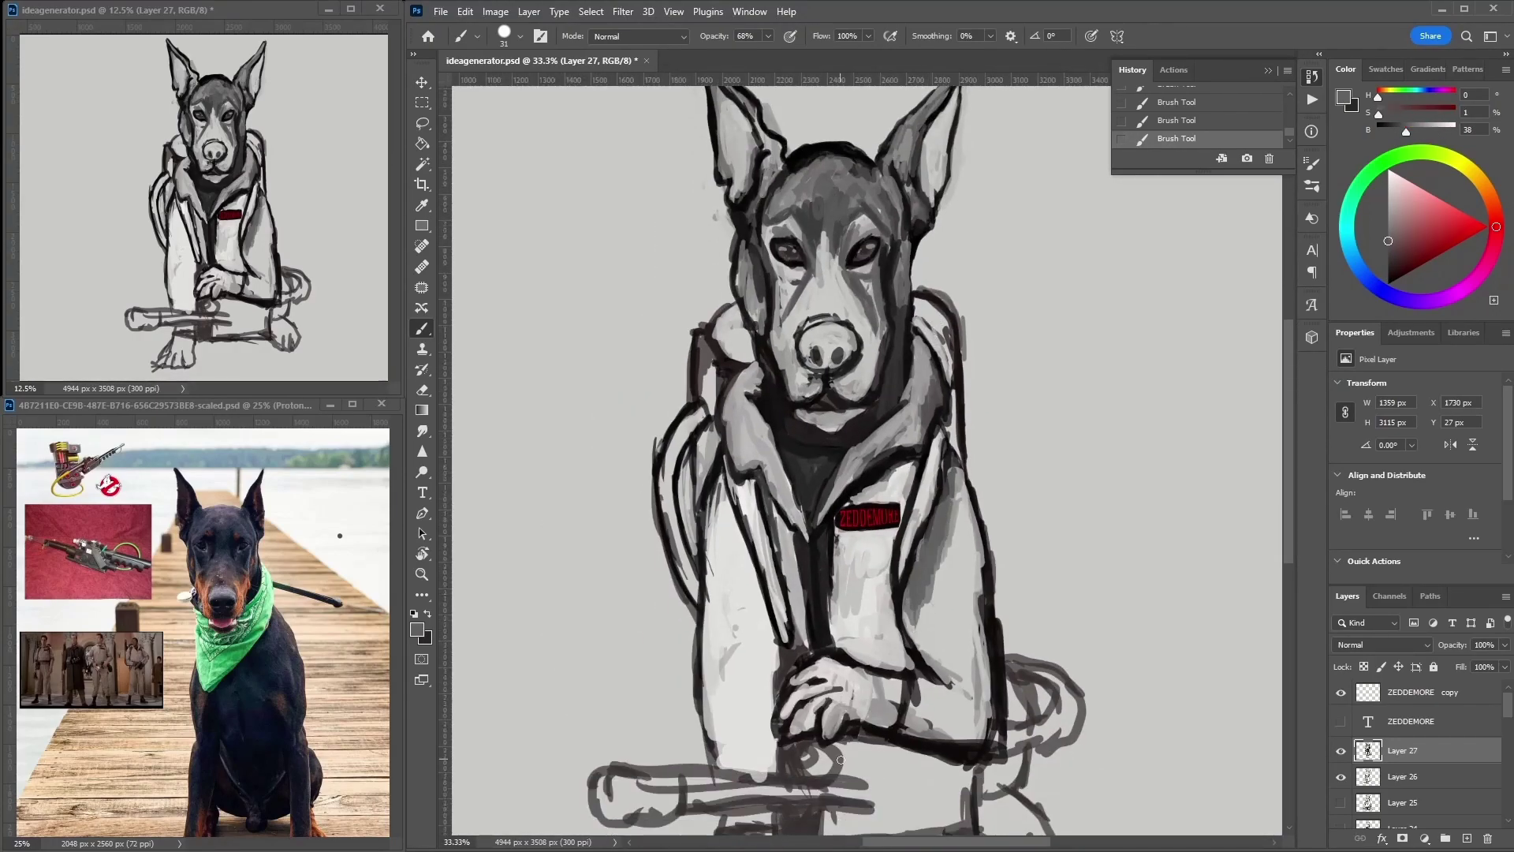
pyautogui.scroll(-1, 794, 288)
pyautogui.moveTo(741, 777); pyautogui.dragTo(836, 768)
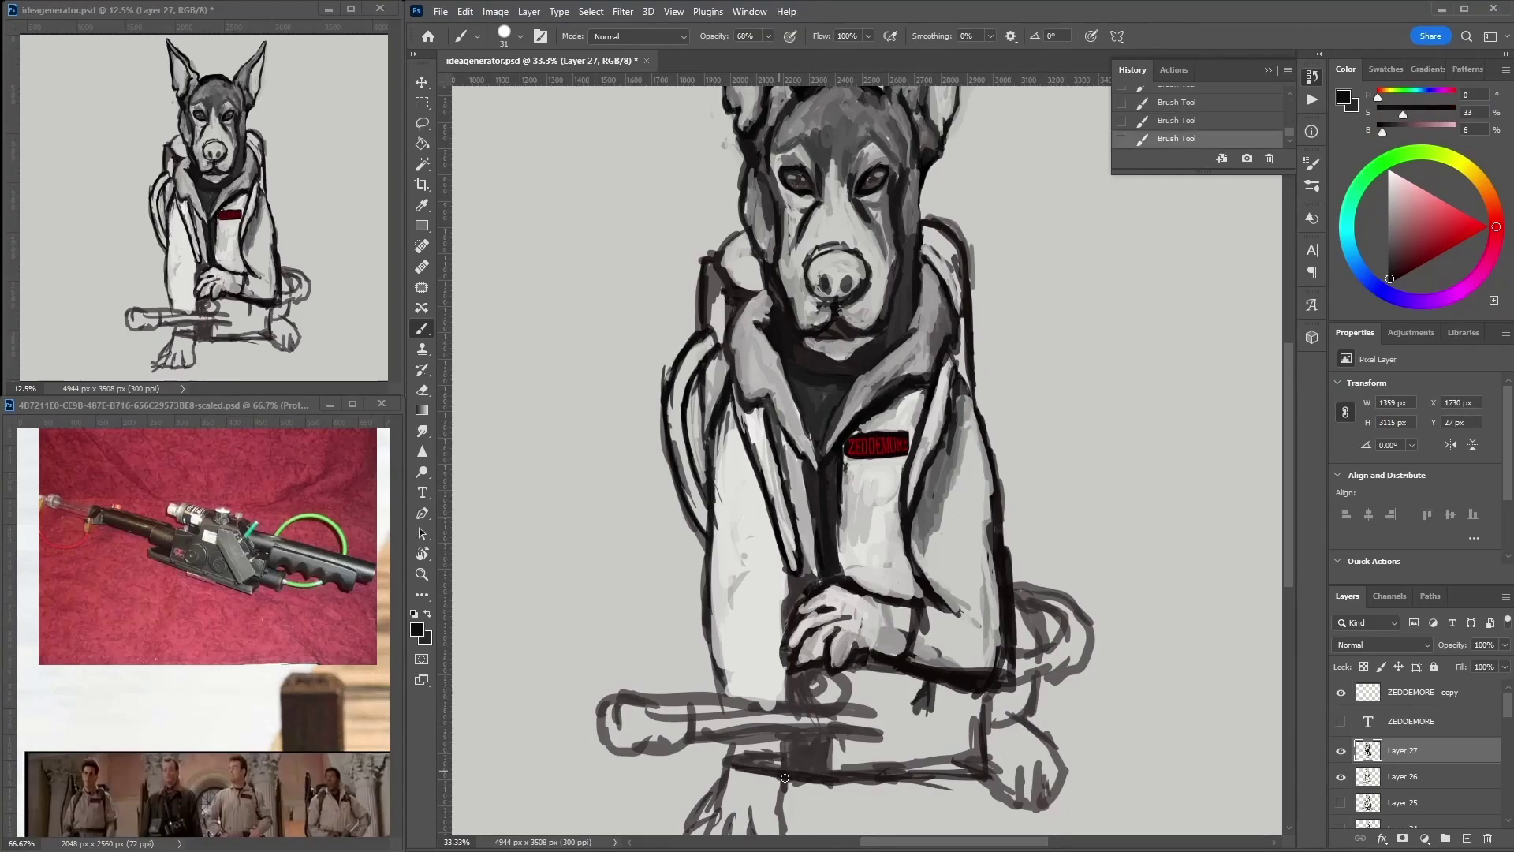
pyautogui.moveTo(931, 694); pyautogui.dragTo(881, 767)
pyautogui.moveTo(789, 686)
pyautogui.mouseDown()
pyautogui.moveTo(780, 781)
pyautogui.moveTo(867, 706)
pyautogui.moveTo(859, 761)
pyautogui.mouseUp()
# - Outline the gun's long barrel beside the hands in black and fill it with sampled mid grey
pyautogui.moveTo(796, 713)
pyautogui.mouseDown()
pyautogui.moveTo(615, 678)
pyautogui.moveTo(607, 717)
pyautogui.mouseUp()
pyautogui.keyDown('alt'); pyautogui.click(707, 742); pyautogui.keyUp('alt')
pyautogui.moveTo(757, 738)
pyautogui.mouseDown()
pyautogui.moveTo(607, 690)
pyautogui.moveTo(749, 737)
pyautogui.mouseUp()
pyautogui.moveTo(584, 670); pyautogui.dragTo(773, 738)
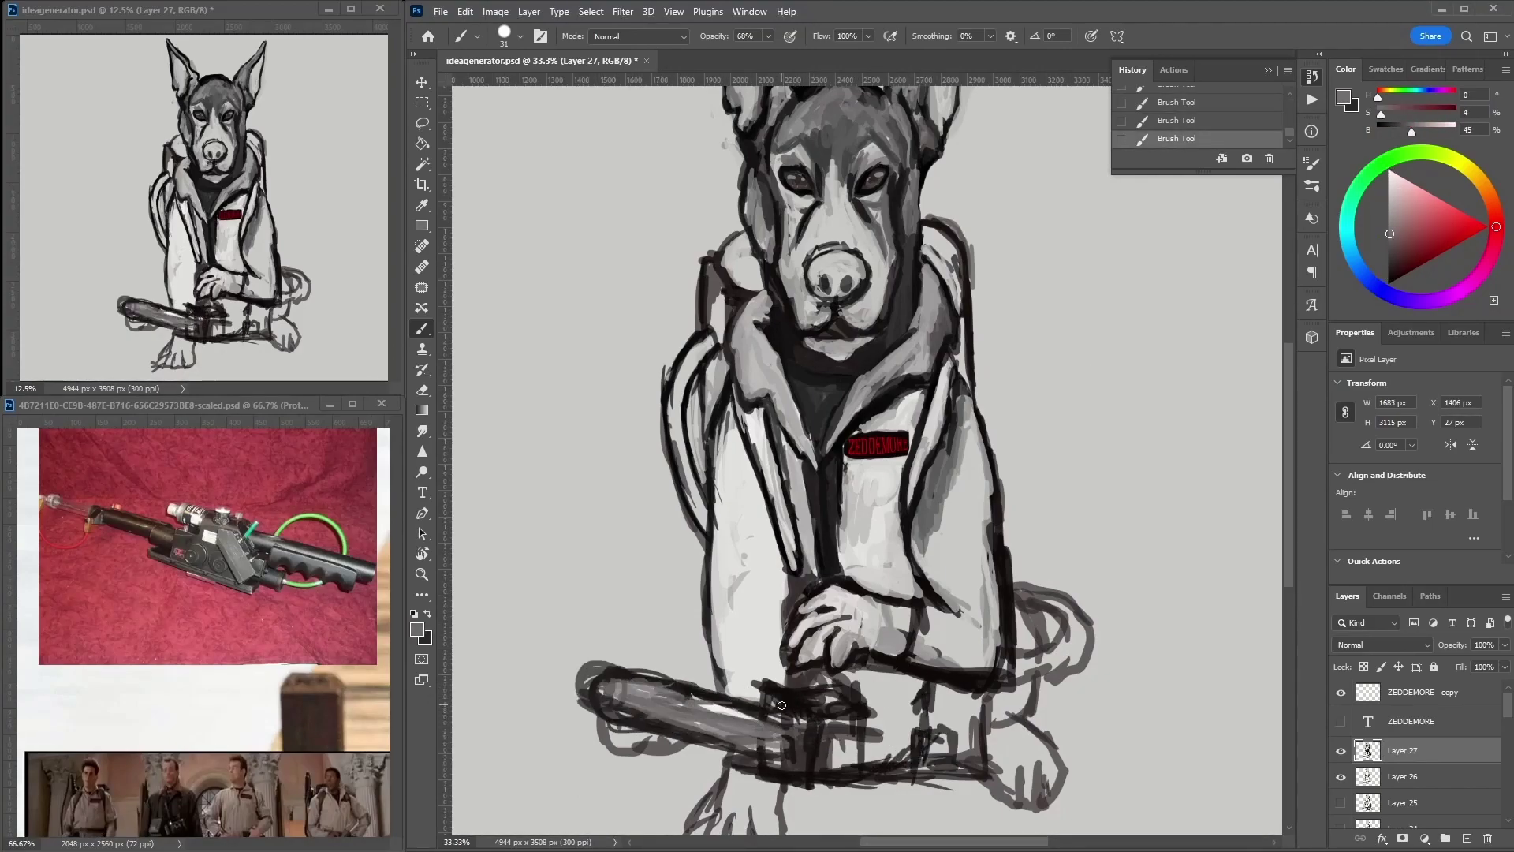
# - Paint the area below the hands light grey and outline its lower and side edges with thick black strokes
pyautogui.keyDown('alt'); pyautogui.click(836, 784); pyautogui.keyUp('alt')
pyautogui.moveTo(986, 777); pyautogui.dragTo(834, 794)
pyautogui.keyDown('alt'); pyautogui.click(836, 788); pyautogui.keyUp('alt')
pyautogui.moveTo(939, 722); pyautogui.dragTo(820, 780)
pyautogui.moveTo(768, 694); pyautogui.dragTo(864, 686)
pyautogui.moveTo(834, 797)
pyautogui.mouseDown()
pyautogui.moveTo(828, 665)
pyautogui.moveTo(798, 575)
pyautogui.mouseUp()
pyautogui.moveTo(947, 465); pyautogui.dragTo(891, 580)
pyautogui.moveTo(962, 445); pyautogui.dragTo(962, 595)
pyautogui.keyDown('alt'); pyautogui.click(781, 504); pyautogui.keyUp('alt')
pyautogui.moveTo(654, 469); pyautogui.dragTo(768, 497)
pyautogui.moveTo(768, 488); pyautogui.dragTo(950, 528)
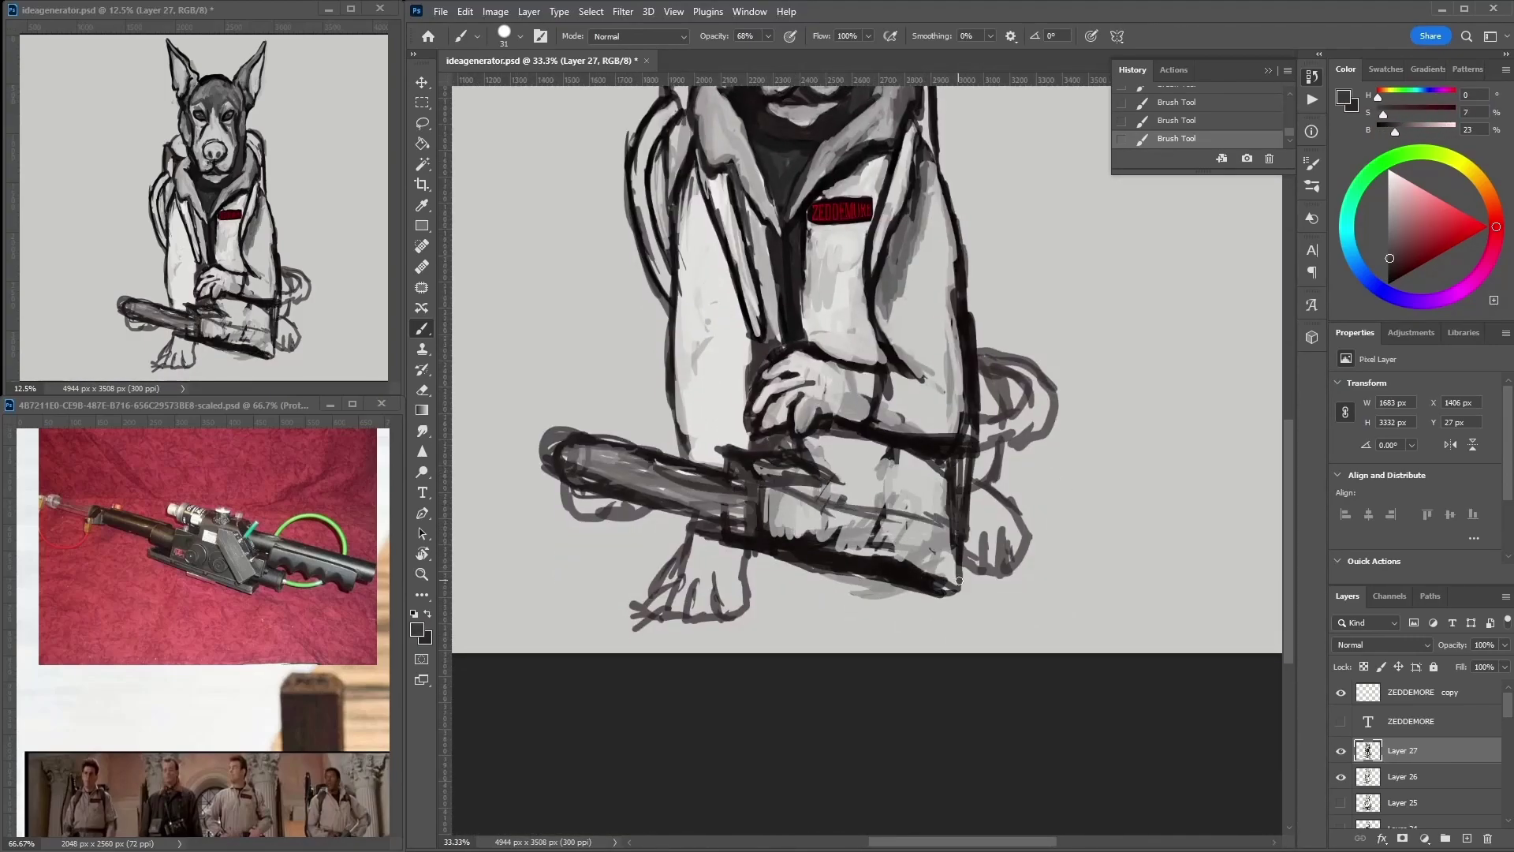
# - Add dark and light grey shading to the folded lap and shade the nose
pyautogui.keyDown('alt'); pyautogui.click(868, 497); pyautogui.keyUp('alt')
pyautogui.moveTo(812, 441); pyautogui.dragTo(922, 489)
pyautogui.moveTo(868, 435); pyautogui.dragTo(800, 497)
pyautogui.moveTo(859, 443); pyautogui.dragTo(927, 465)
pyautogui.scroll(-1, 899, 410)
pyautogui.keyDown('alt'); pyautogui.click(854, 317); pyautogui.keyUp('alt')
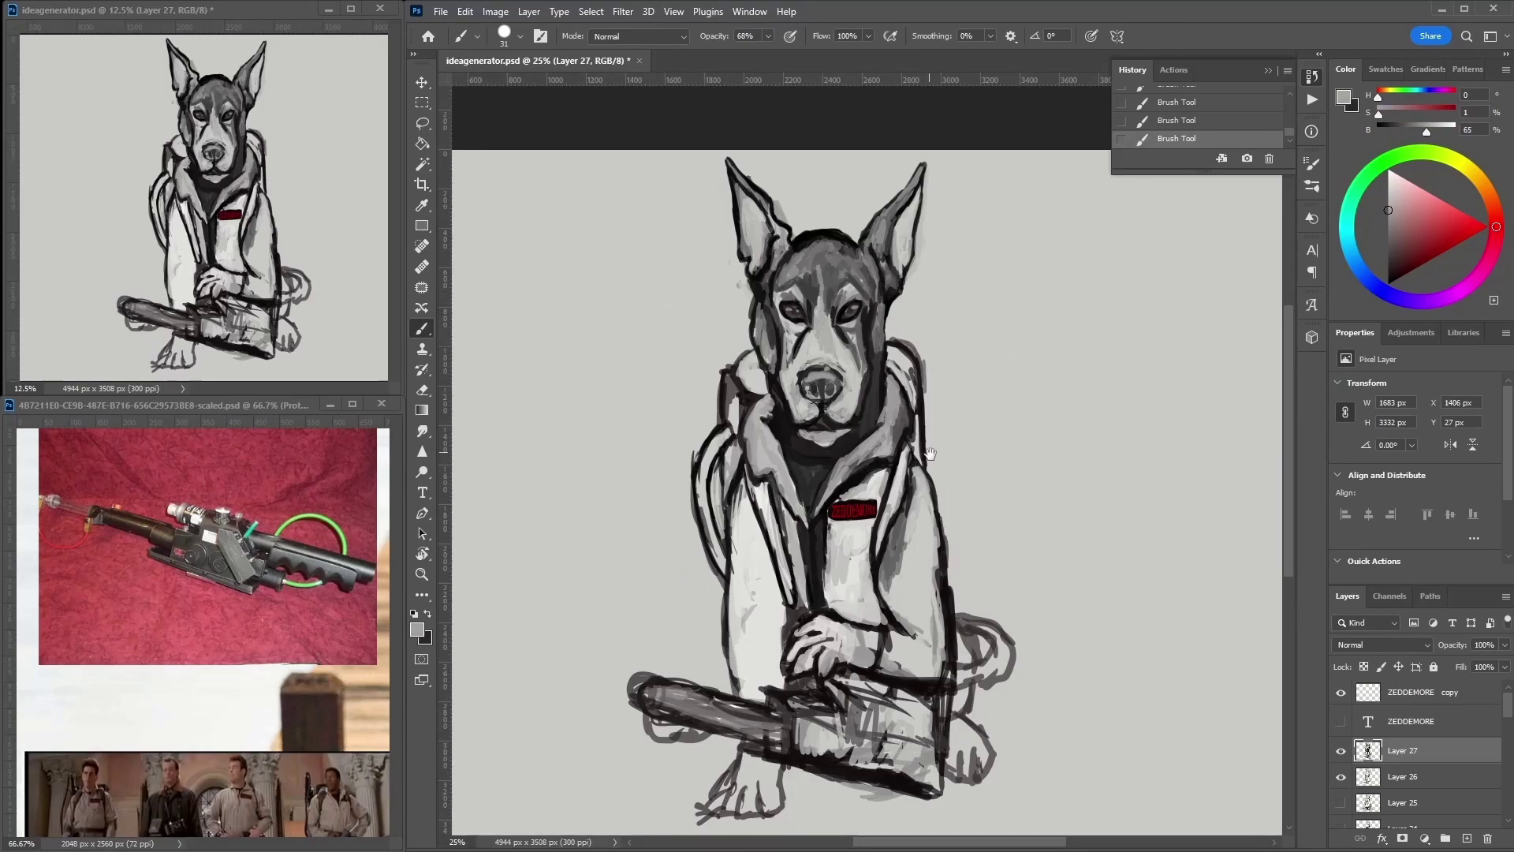
# - Draw the folded leg's contour across the lap and outline and shade the rear paw beside it
pyautogui.scroll(-1, 931, 453)
pyautogui.moveTo(946, 552); pyautogui.dragTo(969, 631)
pyautogui.scroll(1, 946, 512)
pyautogui.keyDown('alt'); pyautogui.click(930, 694); pyautogui.keyUp('alt')
pyautogui.moveTo(923, 690)
pyautogui.mouseDown()
pyautogui.moveTo(948, 707)
pyautogui.moveTo(907, 678)
pyautogui.mouseUp()
pyautogui.keyDown('alt'); pyautogui.click(954, 710); pyautogui.keyUp('alt')
pyautogui.moveTo(974, 722); pyautogui.dragTo(1000, 753)
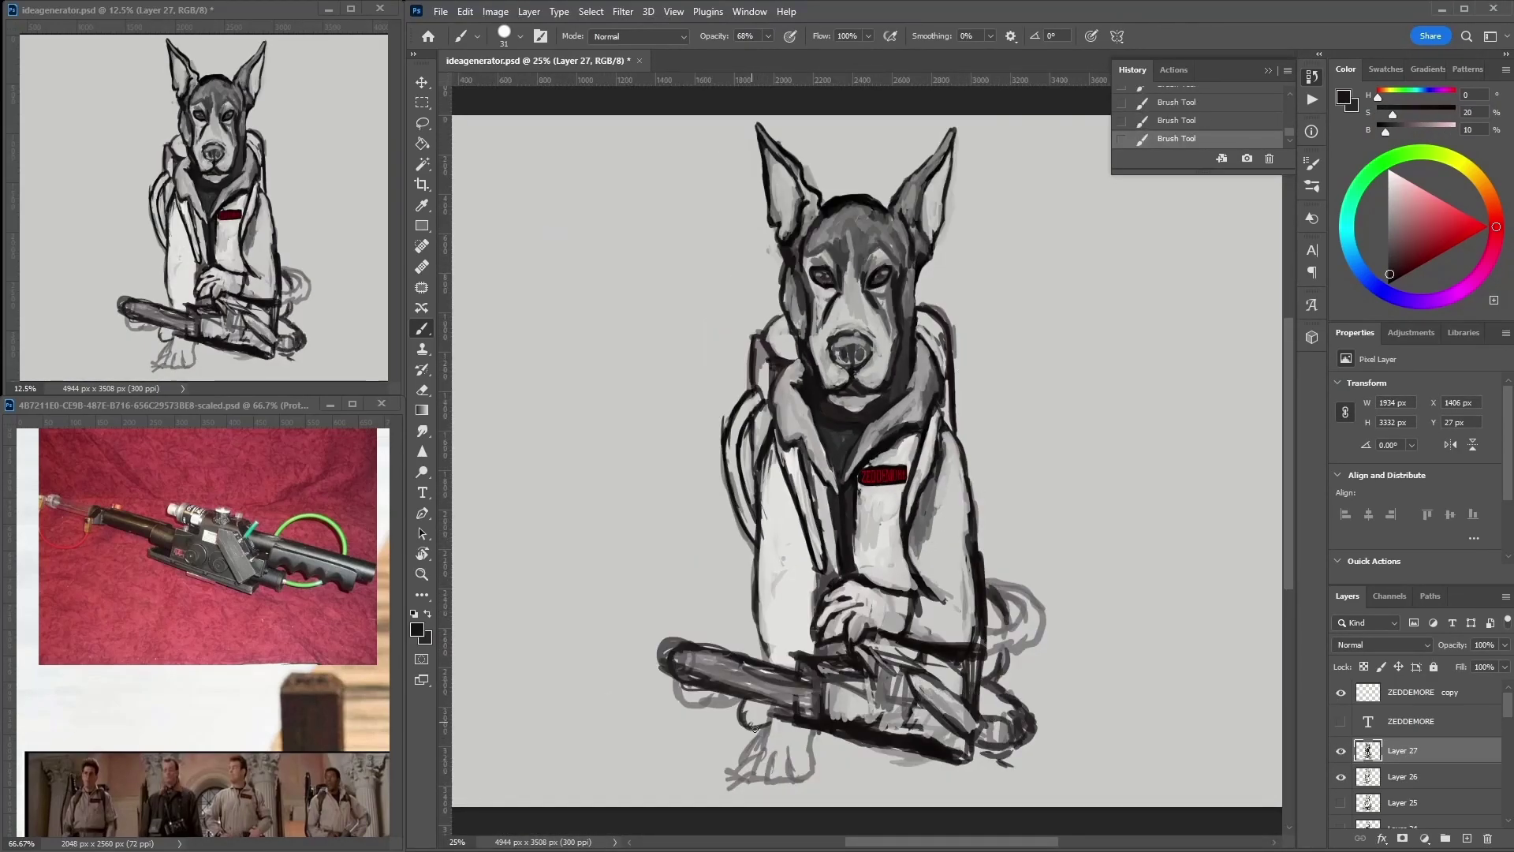
# - Outline the front paw and the gun's far end in black
pyautogui.moveTo(754, 729); pyautogui.dragTo(773, 753)
pyautogui.moveTo(691, 654)
pyautogui.mouseDown()
pyautogui.moveTo(623, 631)
pyautogui.moveTo(741, 670)
pyautogui.mouseUp()
pyautogui.moveTo(651, 623); pyautogui.dragTo(694, 670)
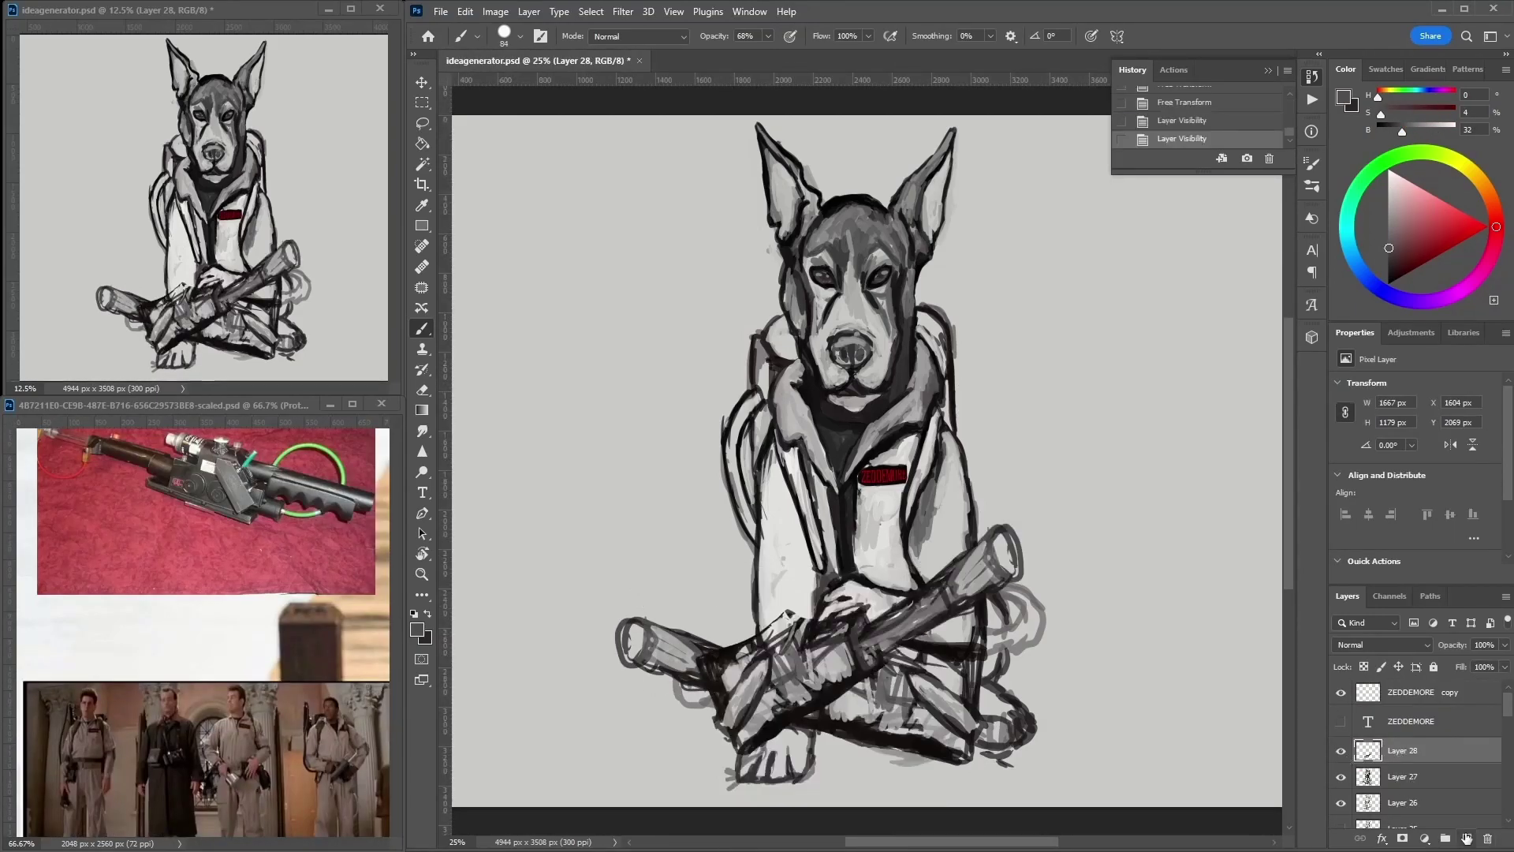
# - Sketch the knee, the gripping hand and the raised gun barrel on a new layer
pyautogui.moveTo(702, 587); pyautogui.dragTo(686, 722)
pyautogui.rightClick(915, 563)
pyautogui.press('Escape')
pyautogui.moveTo(837, 585)
pyautogui.mouseDown()
pyautogui.moveTo(848, 611)
pyautogui.moveTo(820, 619)
pyautogui.moveTo(840, 591)
pyautogui.moveTo(808, 625)
pyautogui.moveTo(828, 600)
pyautogui.moveTo(922, 595)
pyautogui.moveTo(923, 631)
pyautogui.mouseUp()
pyautogui.moveTo(749, 646); pyautogui.dragTo(663, 725)
pyautogui.moveTo(986, 550); pyautogui.dragTo(1041, 514)
pyautogui.moveTo(970, 600)
pyautogui.mouseDown()
pyautogui.moveTo(941, 619)
pyautogui.moveTo(1045, 562)
pyautogui.moveTo(954, 583)
pyautogui.mouseUp()
# - Shade the gun barrel with sampled greys and sketch both bent knees beside it
pyautogui.keyDown('alt'); pyautogui.click(1025, 561); pyautogui.keyUp('alt')
pyautogui.keyDown('alt'); pyautogui.click(969, 552); pyautogui.keyUp('alt')
pyautogui.moveTo(662, 710); pyautogui.dragTo(741, 746)
pyautogui.moveTo(749, 587); pyautogui.dragTo(647, 694)
pyautogui.moveTo(678, 650); pyautogui.dragTo(643, 734)
pyautogui.moveTo(1056, 644); pyautogui.dragTo(907, 749)
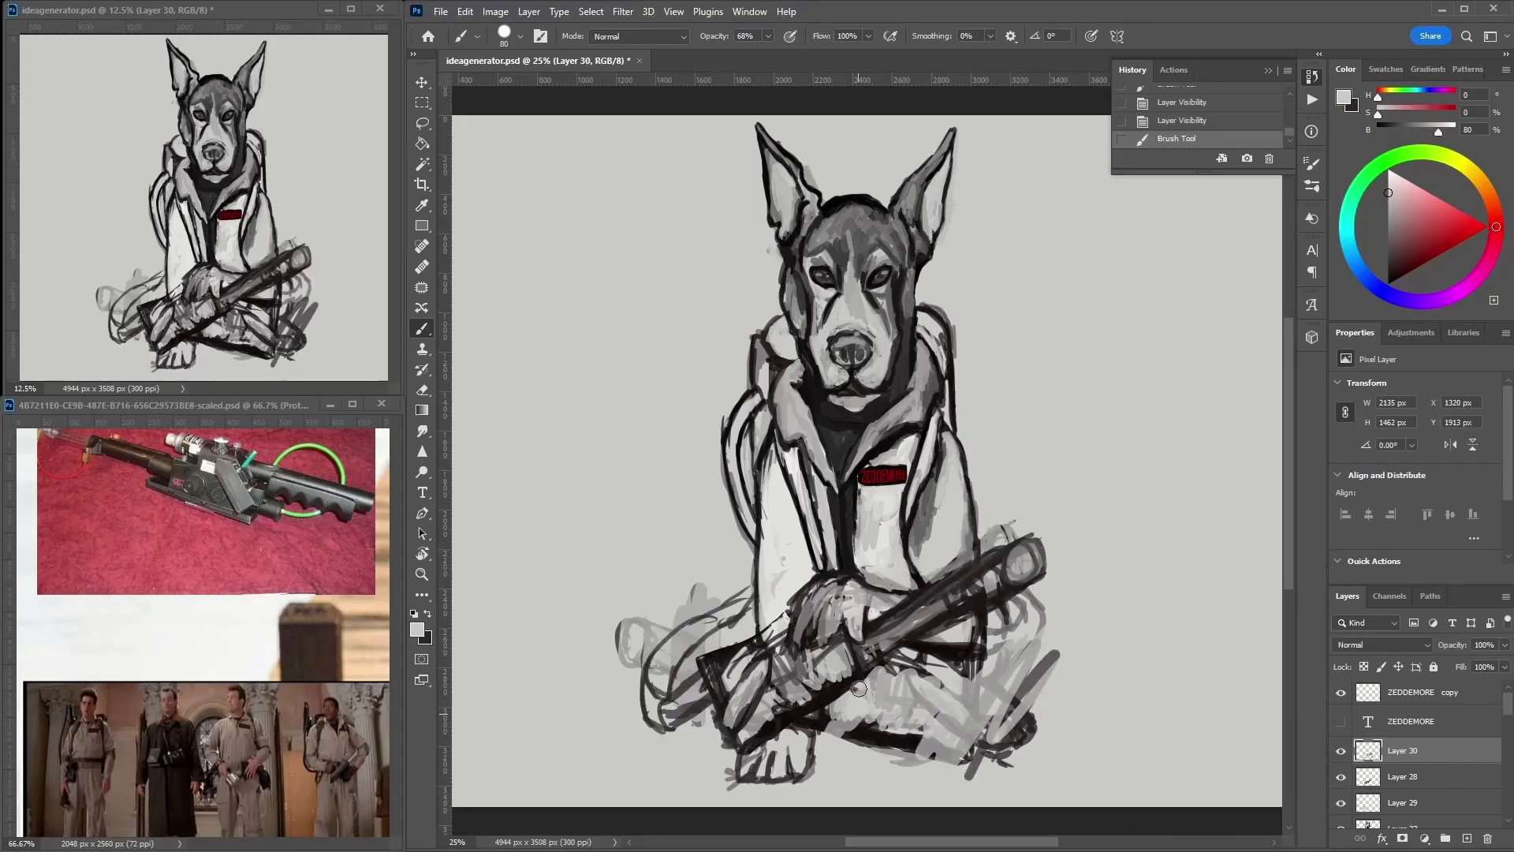
# - Paint over the old leg lines below the gun with light grey and block in the rear paw
pyautogui.moveTo(1025, 670); pyautogui.dragTo(835, 742)
pyautogui.moveTo(1048, 631); pyautogui.dragTo(962, 773)
pyautogui.keyDown('alt'); pyautogui.click(994, 678); pyautogui.keyUp('alt')
pyautogui.moveTo(970, 694)
pyautogui.mouseDown()
pyautogui.moveTo(996, 653)
pyautogui.moveTo(978, 749)
pyautogui.mouseUp()
pyautogui.moveTo(986, 710)
pyautogui.mouseDown()
pyautogui.moveTo(836, 733)
pyautogui.moveTo(962, 694)
pyautogui.mouseUp()
pyautogui.moveTo(907, 765)
pyautogui.mouseDown()
pyautogui.moveTo(994, 725)
pyautogui.moveTo(954, 757)
pyautogui.mouseUp()
# - Outline the folded rear leg and paw beneath the gun in black and lighten the surrounding background
pyautogui.keyDown('alt'); pyautogui.click(1001, 670); pyautogui.keyUp('alt')
pyautogui.moveTo(1017, 662); pyautogui.dragTo(969, 718)
pyautogui.moveTo(954, 678)
pyautogui.mouseDown()
pyautogui.moveTo(888, 716)
pyautogui.moveTo(928, 723)
pyautogui.moveTo(1033, 647)
pyautogui.mouseUp()
pyautogui.keyDown('alt'); pyautogui.click(888, 716); pyautogui.keyUp('alt')
pyautogui.keyDown('alt'); pyautogui.click(1009, 615); pyautogui.keyUp('alt')
pyautogui.moveTo(1013, 591)
pyautogui.mouseDown()
pyautogui.moveTo(993, 678)
pyautogui.moveTo(954, 746)
pyautogui.mouseUp()
pyautogui.moveTo(914, 726); pyautogui.dragTo(1010, 605)
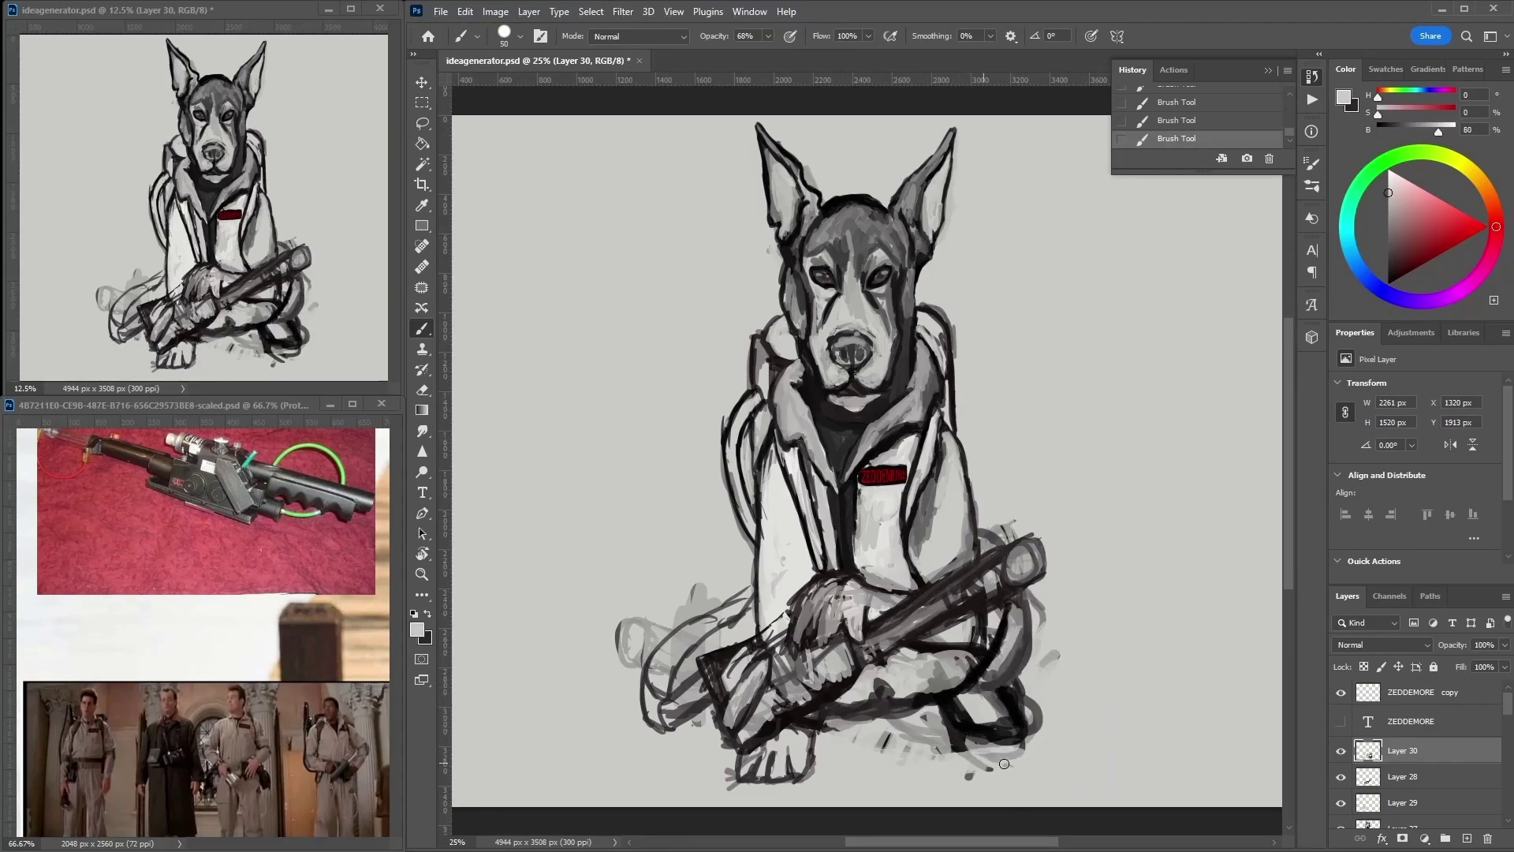
# - Group the sketch layers, transform the group and add a new layer above it
pyautogui.hotkey('ctrl', '-')
pyautogui.hotkey('ctrl', 'g')
pyautogui.hotkey('ctrl', 't')
pyautogui.press('Return')
pyautogui.hotkey('ctrl', 'shift', 'alt', 'n')
# - Redraw the raised gun barrel, the hand and the bent leg with sampled blacks and greys
pyautogui.keyDown('alt'); pyautogui.click(812, 631); pyautogui.keyUp('alt')
pyautogui.moveTo(785, 623); pyautogui.dragTo(828, 682)
pyautogui.moveTo(899, 611); pyautogui.dragTo(962, 650)
pyautogui.moveTo(914, 552)
pyautogui.mouseDown()
pyautogui.moveTo(871, 611)
pyautogui.moveTo(966, 642)
pyautogui.mouseUp()
pyautogui.keyDown('alt'); pyautogui.click(907, 623); pyautogui.keyUp('alt')
pyautogui.moveTo(836, 599)
pyautogui.mouseDown()
pyautogui.moveTo(915, 643)
pyautogui.moveTo(958, 643)
pyautogui.moveTo(968, 526)
pyautogui.mouseUp()
pyautogui.keyDown('alt'); pyautogui.click(970, 584); pyautogui.keyUp('alt')
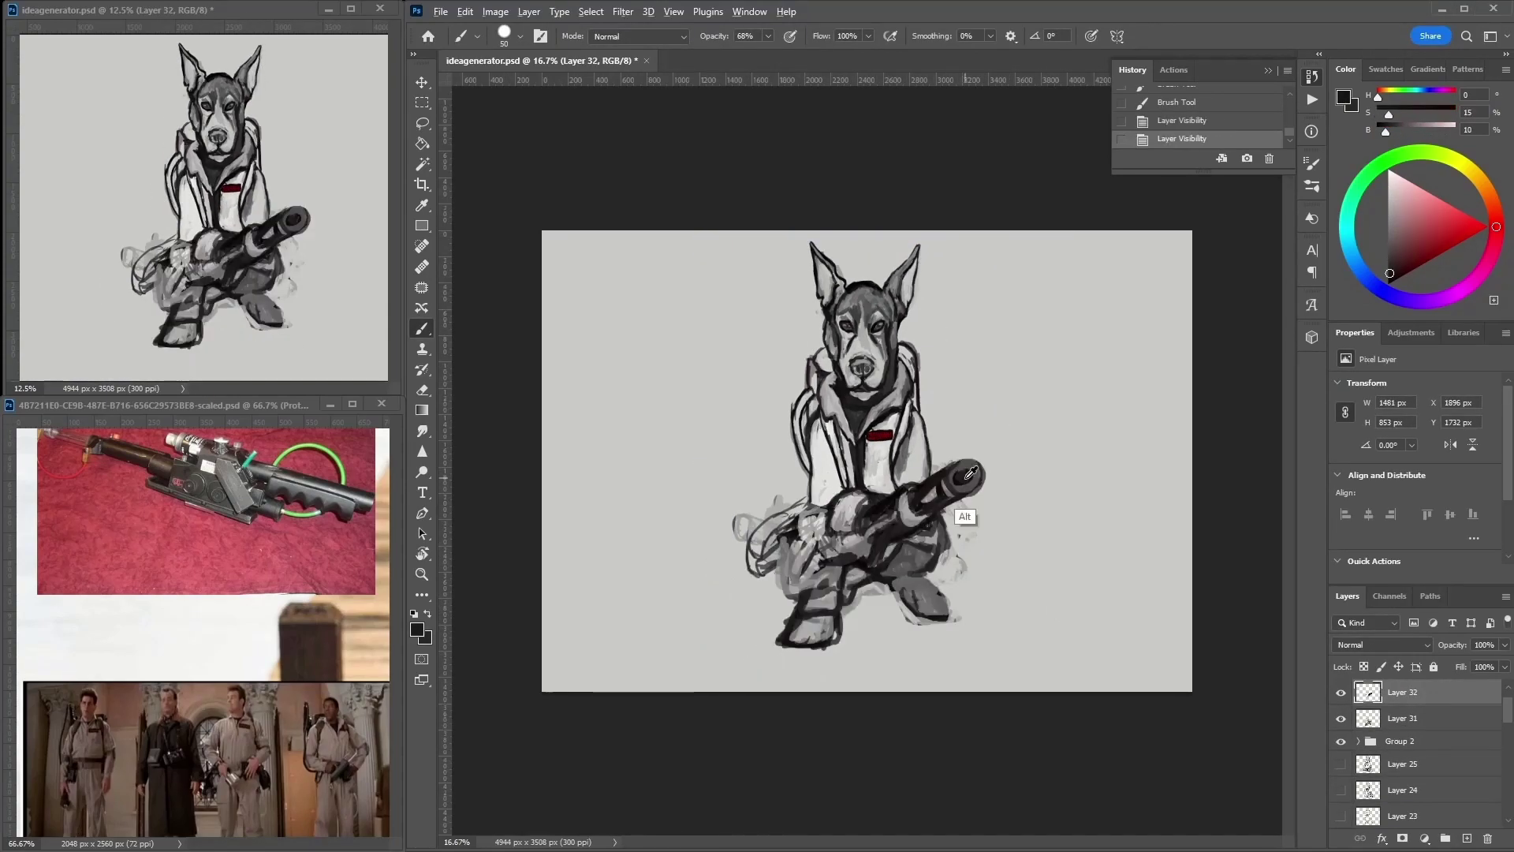
# - Repaint the gun's body and its upper edge around the gripping hand with sampled greys
pyautogui.keyDown('alt'); pyautogui.click(844, 558); pyautogui.keyUp('alt')
pyautogui.moveTo(788, 552)
pyautogui.mouseDown()
pyautogui.moveTo(824, 579)
pyautogui.moveTo(812, 517)
pyautogui.moveTo(878, 543)
pyautogui.moveTo(788, 579)
pyautogui.moveTo(828, 511)
pyautogui.moveTo(899, 481)
pyautogui.mouseUp()
pyautogui.keyDown('alt'); pyautogui.click(836, 552); pyautogui.keyUp('alt')
pyautogui.keyDown('alt'); pyautogui.click(868, 552); pyautogui.keyUp('alt')
pyautogui.keyDown('alt'); pyautogui.click(859, 497); pyautogui.keyUp('alt')
pyautogui.keyDown('alt'); pyautogui.click(813, 528); pyautogui.keyUp('alt')
# - Block in the gun's dark rear end and the curved outlines above it
pyautogui.moveTo(789, 584); pyautogui.dragTo(836, 536)
pyautogui.keyDown('alt'); pyautogui.click(820, 544); pyautogui.keyUp('alt')
pyautogui.moveTo(733, 608); pyautogui.dragTo(768, 513)
pyautogui.keyDown('alt'); pyautogui.click(768, 512); pyautogui.keyUp('alt')
pyautogui.moveTo(729, 583); pyautogui.dragTo(800, 502)
pyautogui.keyDown('alt'); pyautogui.click(901, 607); pyautogui.keyUp('alt')
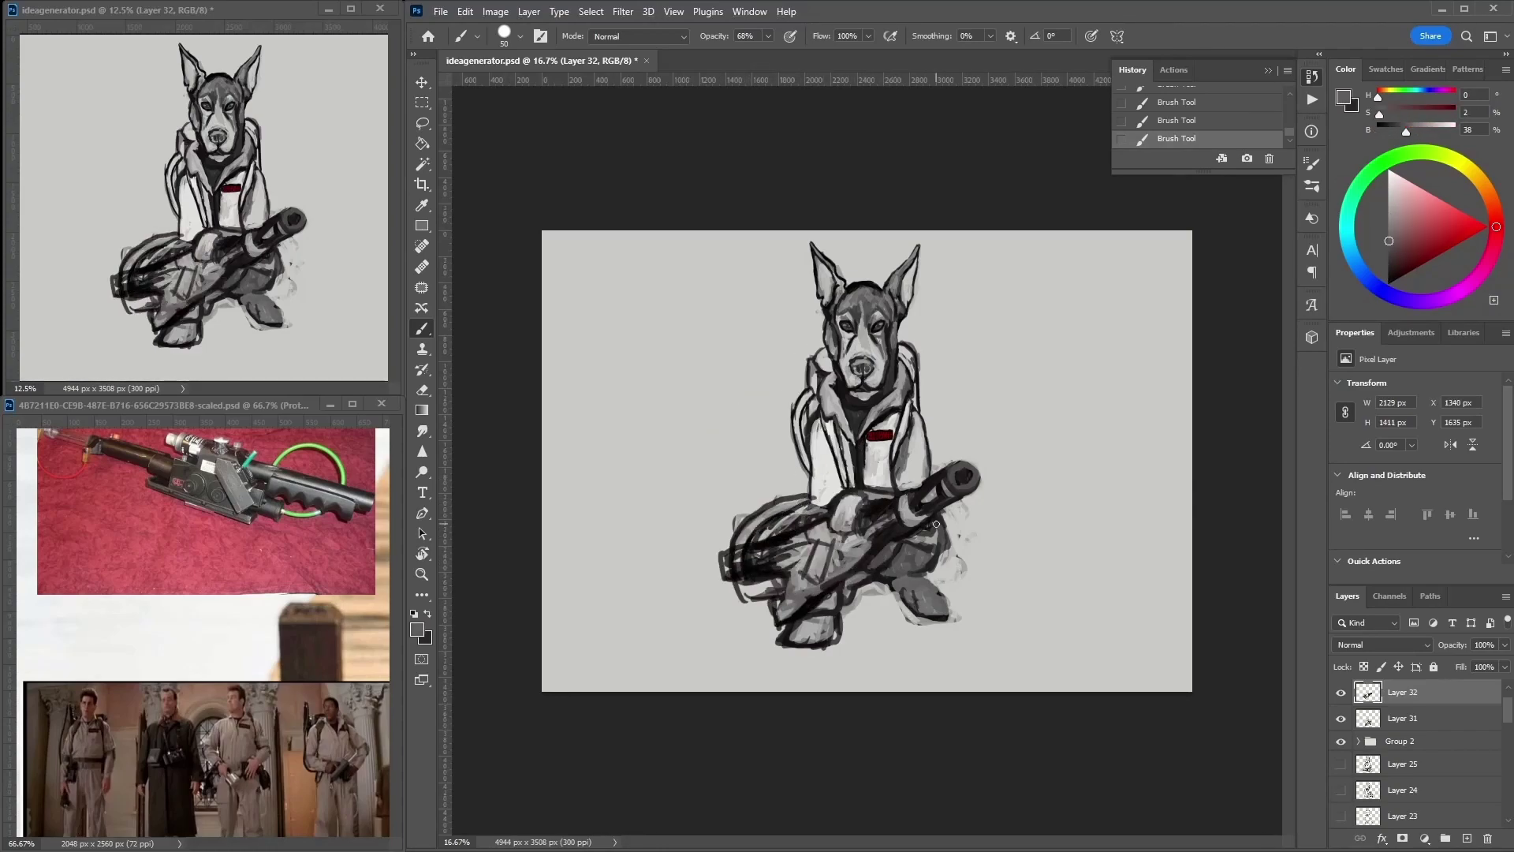
# - Refine the gun body beneath the hand and shade the thigh behind the barrel with sampled greys
pyautogui.hotkey('ctrl', 'v')
pyautogui.moveTo(779, 566)
pyautogui.mouseDown()
pyautogui.moveTo(733, 584)
pyautogui.moveTo(844, 536)
pyautogui.moveTo(899, 534)
pyautogui.moveTo(891, 509)
pyautogui.mouseUp()
pyautogui.keyDown('alt'); pyautogui.click(876, 556); pyautogui.keyUp('alt')
pyautogui.keyDown('alt'); pyautogui.click(867, 552); pyautogui.keyUp('alt')
pyautogui.moveTo(937, 566)
pyautogui.mouseDown()
pyautogui.moveTo(918, 505)
pyautogui.moveTo(946, 485)
pyautogui.mouseUp()
pyautogui.keyDown('alt'); pyautogui.click(939, 526); pyautogui.keyUp('alt')
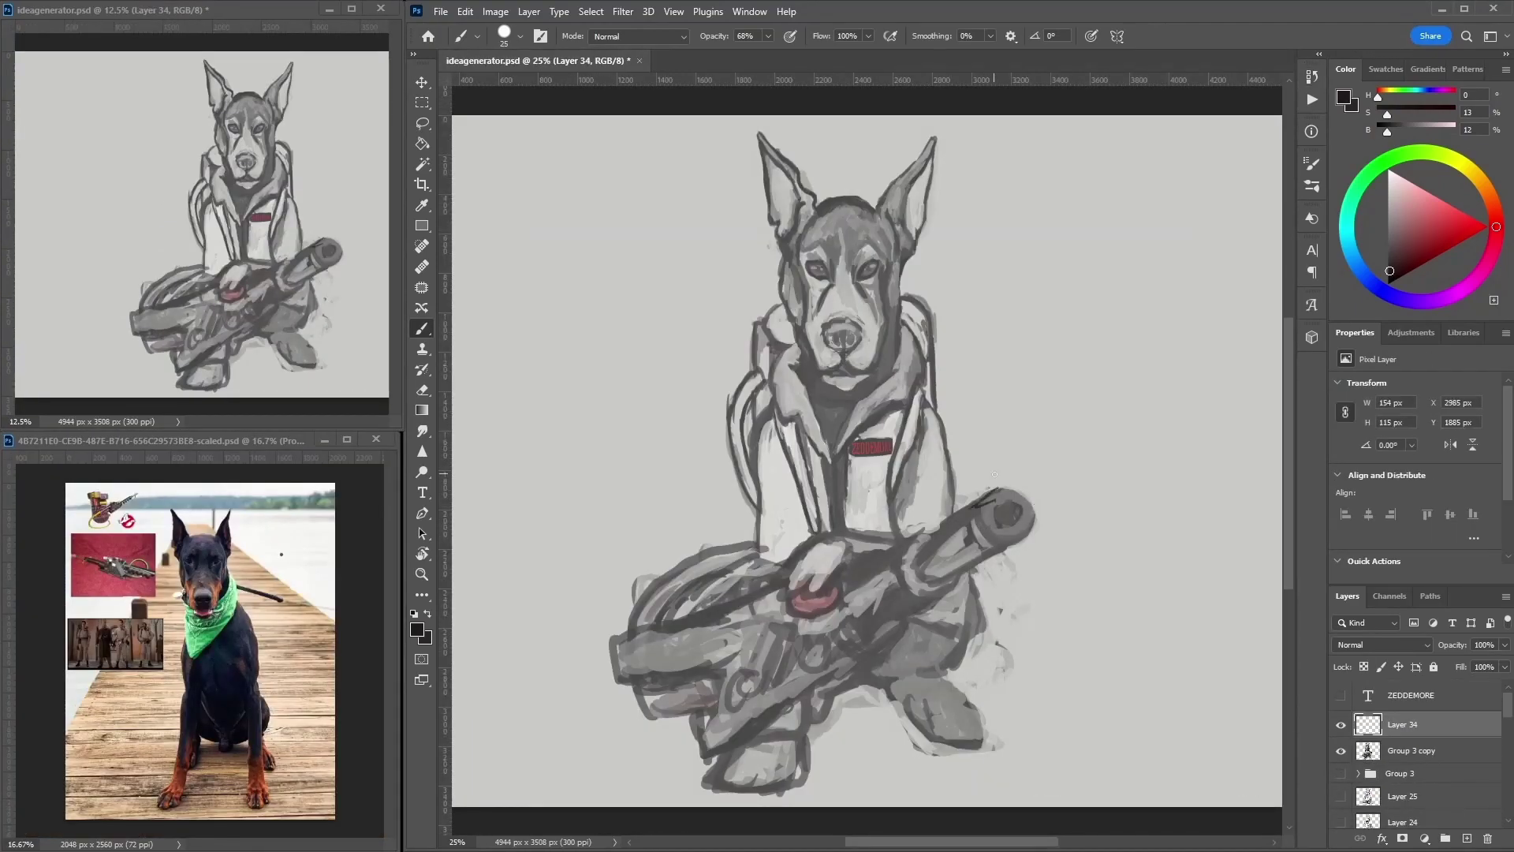
# - Ink the gun barrel, its round muzzle and the gripping hand in black over the faded sketch
pyautogui.moveTo(927, 551); pyautogui.dragTo(990, 504)
pyautogui.moveTo(1017, 481)
pyautogui.mouseDown()
pyautogui.moveTo(1015, 526)
pyautogui.moveTo(1017, 492)
pyautogui.moveTo(904, 538)
pyautogui.moveTo(860, 631)
pyautogui.mouseUp()
pyautogui.keyDown('alt'); pyautogui.click(1002, 509); pyautogui.keyUp('alt')
pyautogui.moveTo(837, 595); pyautogui.dragTo(915, 524)
pyautogui.moveTo(788, 588)
pyautogui.mouseDown()
pyautogui.moveTo(821, 618)
pyautogui.moveTo(777, 594)
pyautogui.mouseUp()
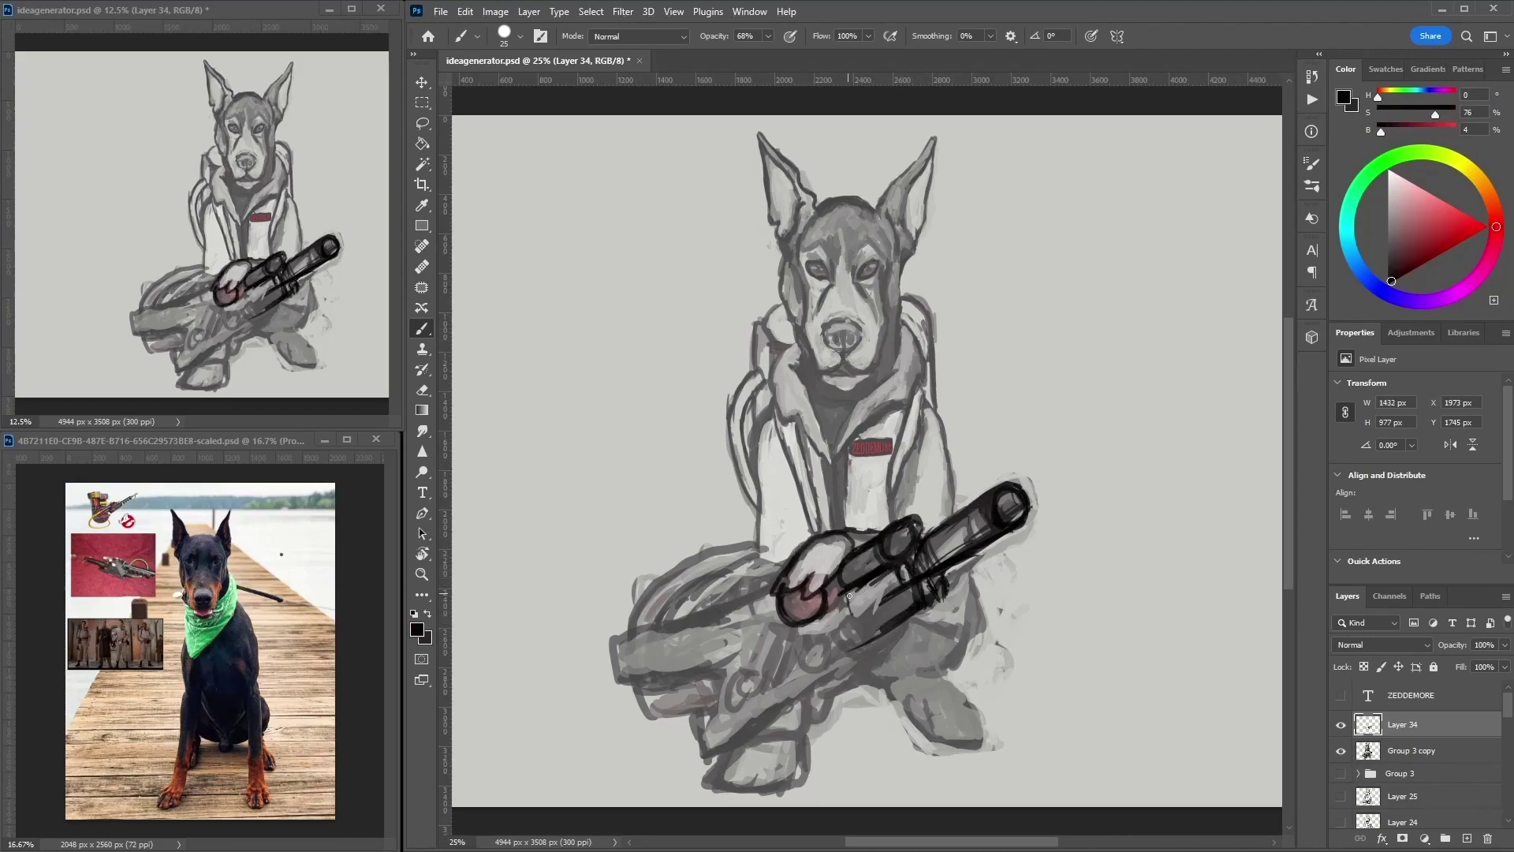
# - Ink the gun's lower rail, rear tubes and the curved contours behind them in black
pyautogui.moveTo(891, 639)
pyautogui.mouseDown()
pyautogui.moveTo(820, 694)
pyautogui.moveTo(692, 745)
pyautogui.mouseUp()
pyautogui.moveTo(772, 583); pyautogui.dragTo(611, 670)
pyautogui.moveTo(721, 673)
pyautogui.mouseDown()
pyautogui.moveTo(659, 692)
pyautogui.moveTo(724, 698)
pyautogui.mouseUp()
pyautogui.moveTo(603, 737); pyautogui.dragTo(741, 651)
pyautogui.moveTo(603, 670); pyautogui.dragTo(757, 552)
pyautogui.moveTo(646, 642); pyautogui.dragTo(753, 556)
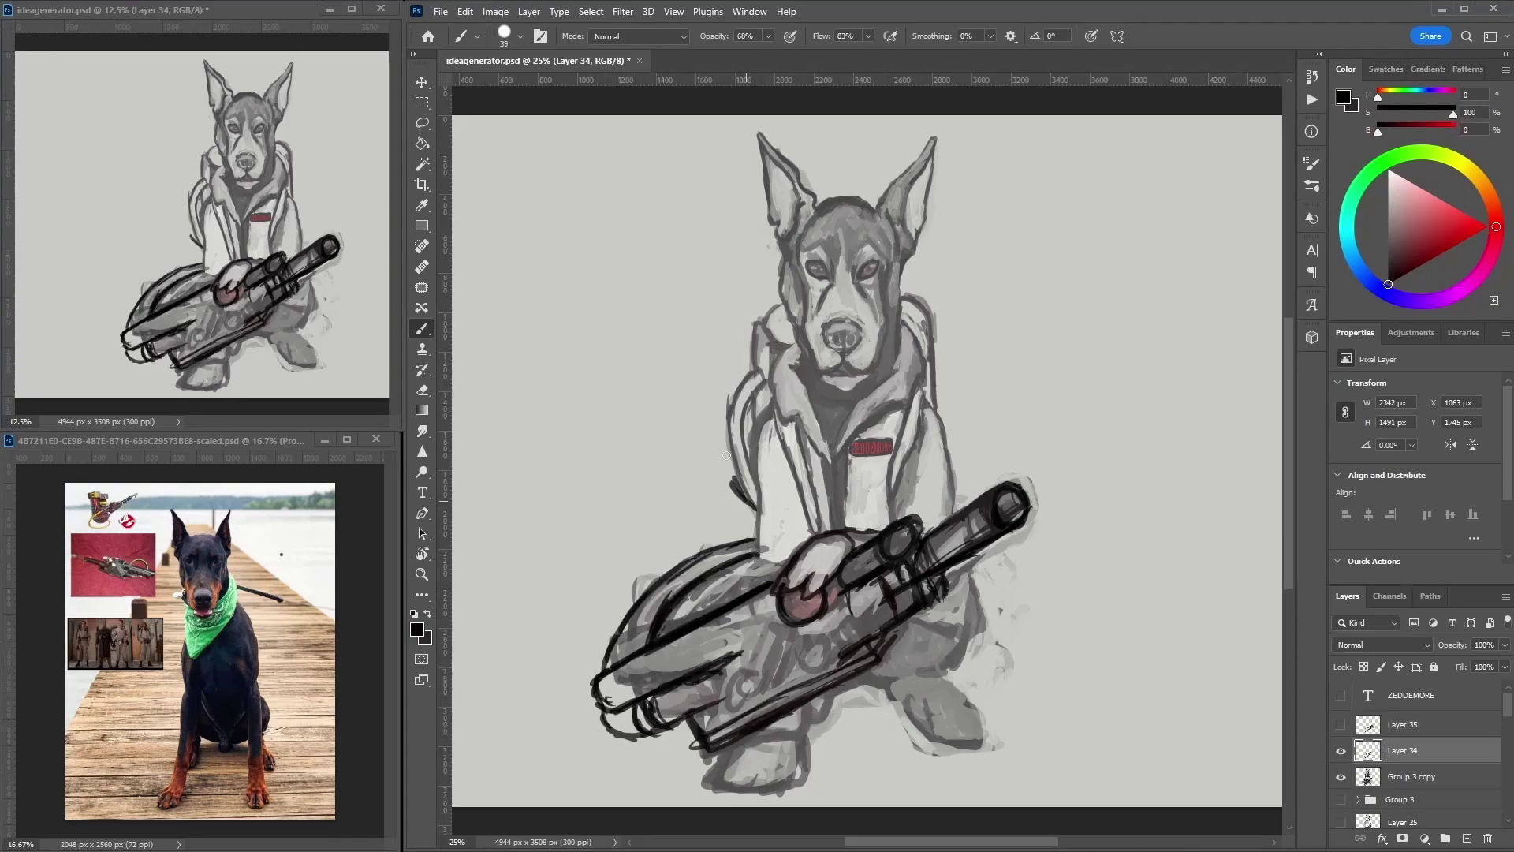
# - Ink the backpack side and arm contours in black and rework the gun's lower rail
pyautogui.moveTo(734, 379); pyautogui.dragTo(761, 583)
pyautogui.moveTo(753, 410); pyautogui.dragTo(768, 572)
pyautogui.moveTo(769, 702); pyautogui.dragTo(843, 666)
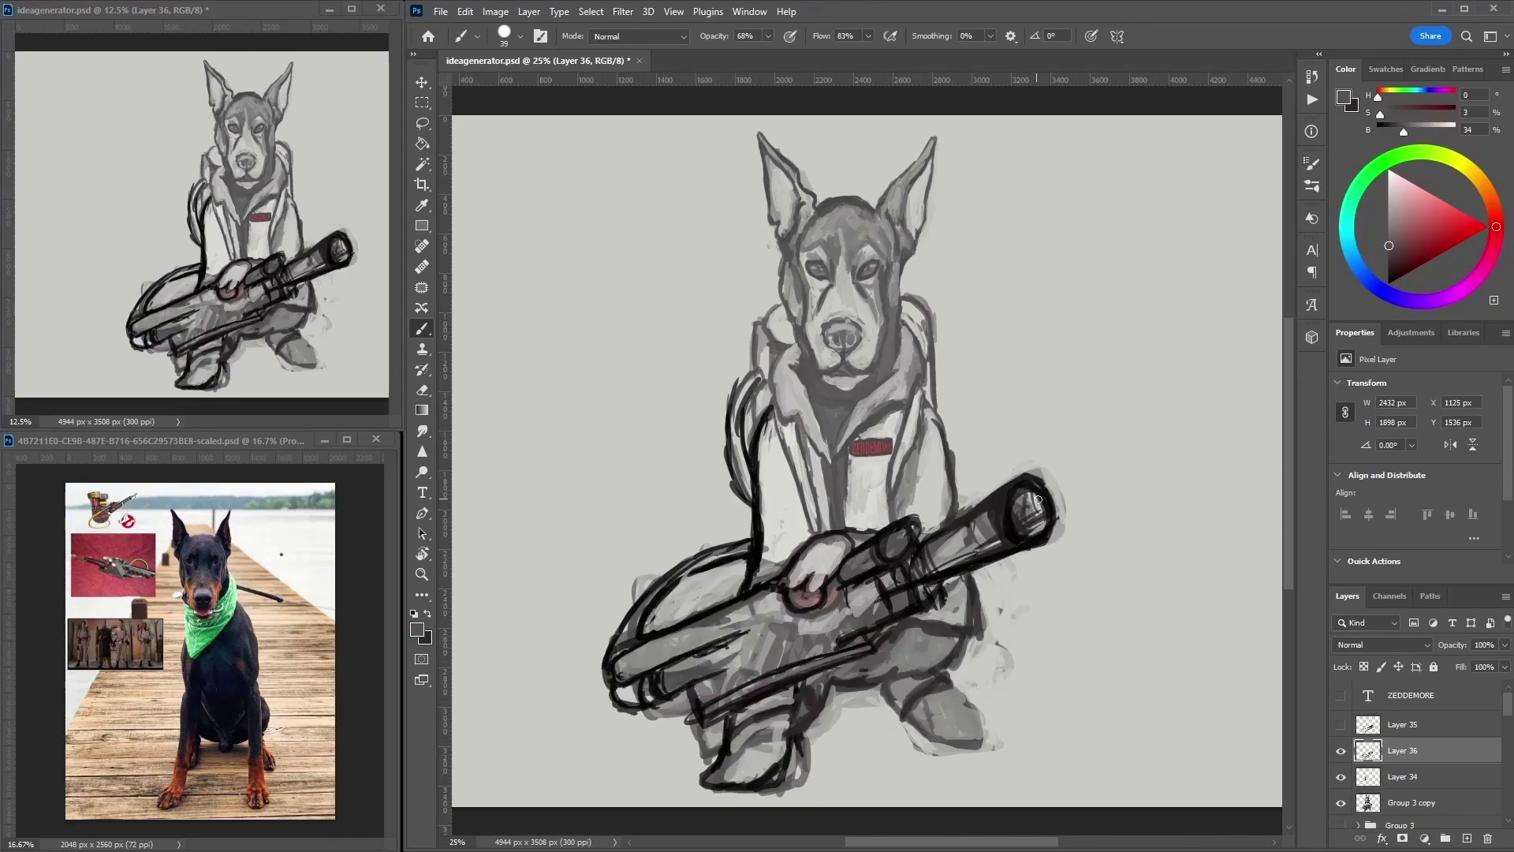
# - Shade the enlarged gun muzzle and barrel rings and draw the arched hose above the barrel
pyautogui.moveTo(1013, 484); pyautogui.dragTo(1045, 525)
pyautogui.moveTo(946, 513)
pyautogui.mouseDown()
pyautogui.moveTo(1025, 477)
pyautogui.moveTo(1040, 511)
pyautogui.moveTo(998, 552)
pyautogui.mouseUp()
pyautogui.moveTo(1001, 481); pyautogui.dragTo(936, 532)
pyautogui.keyDown('alt'); pyautogui.click(944, 508); pyautogui.keyUp('alt')
pyautogui.keyDown('alt'); pyautogui.click(962, 533); pyautogui.keyUp('alt')
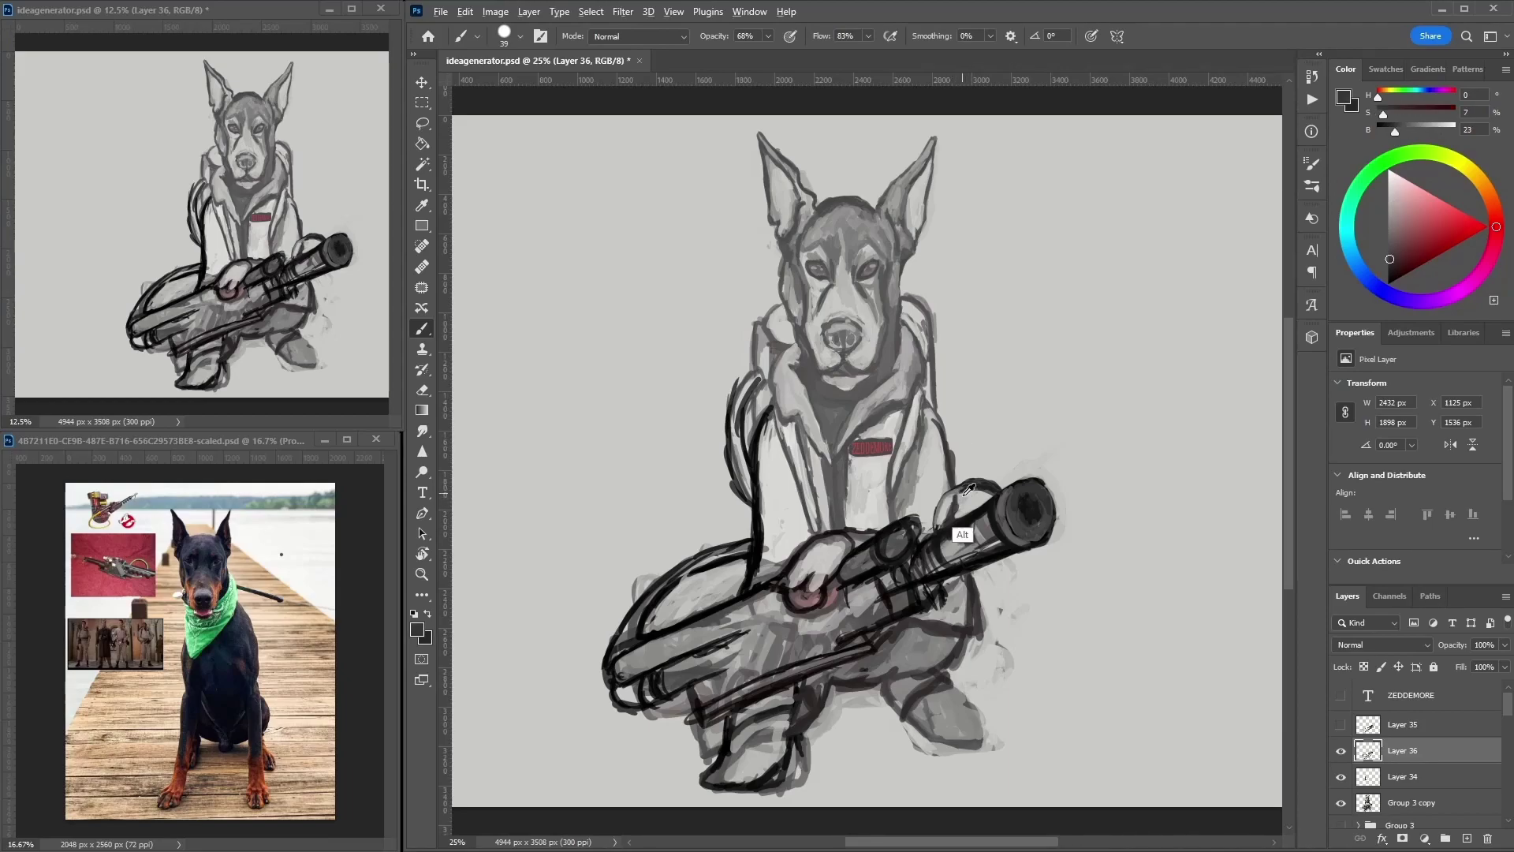
pyautogui.moveTo(927, 556)
pyautogui.mouseDown()
pyautogui.moveTo(885, 531)
pyautogui.moveTo(919, 552)
pyautogui.mouseUp()
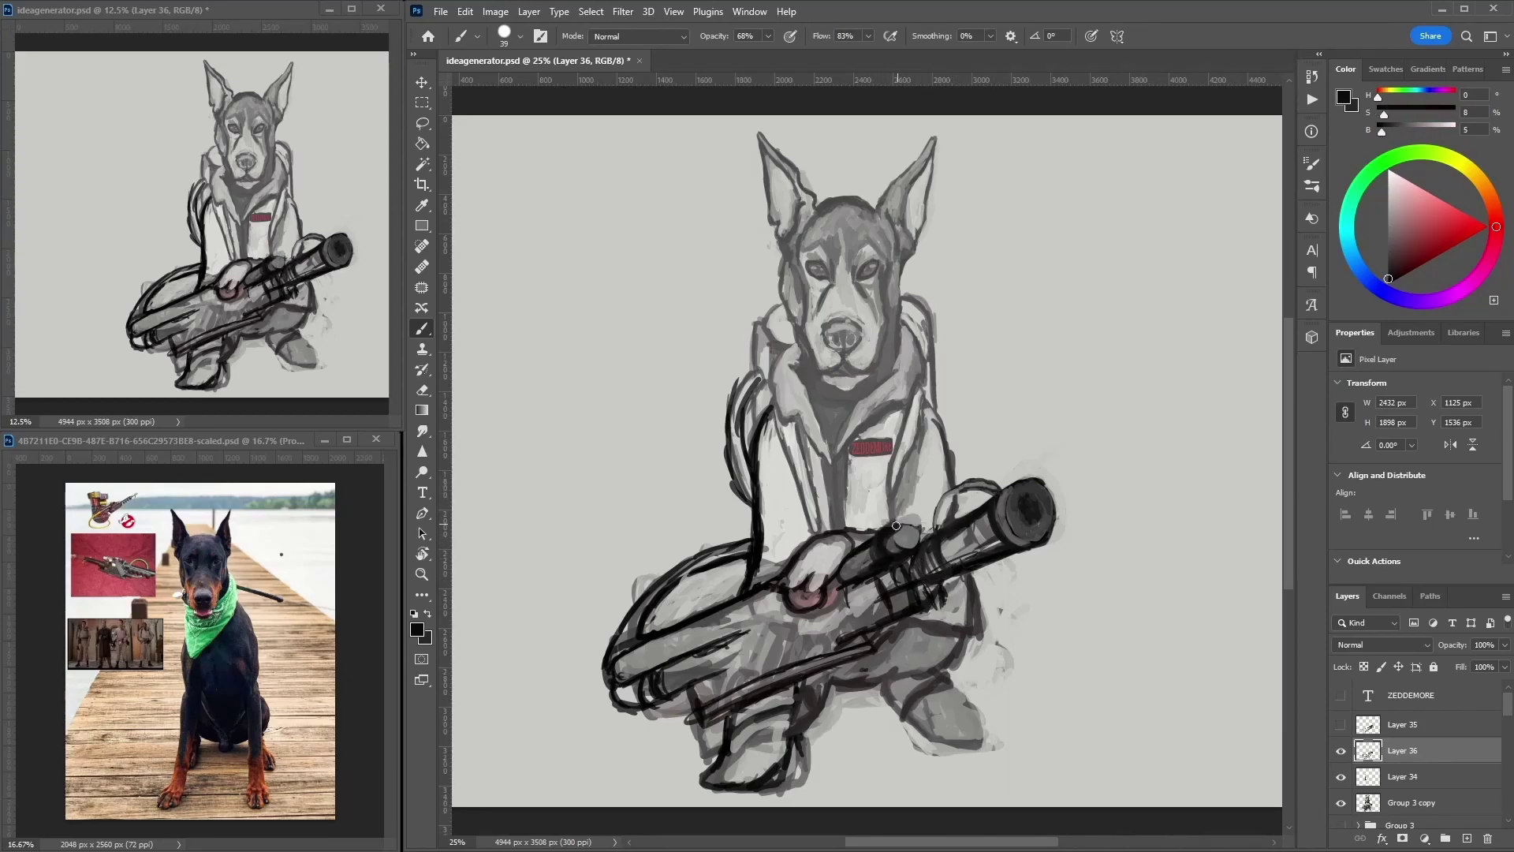
# - Darken the muzzle opening and colour the round part under the hand bright red
pyautogui.moveTo(1018, 492); pyautogui.dragTo(1041, 520)
pyautogui.keyDown('alt'); pyautogui.click(700, 586); pyautogui.keyUp('alt')
pyautogui.keyDown('alt'); pyautogui.click(822, 598); pyautogui.keyUp('alt')
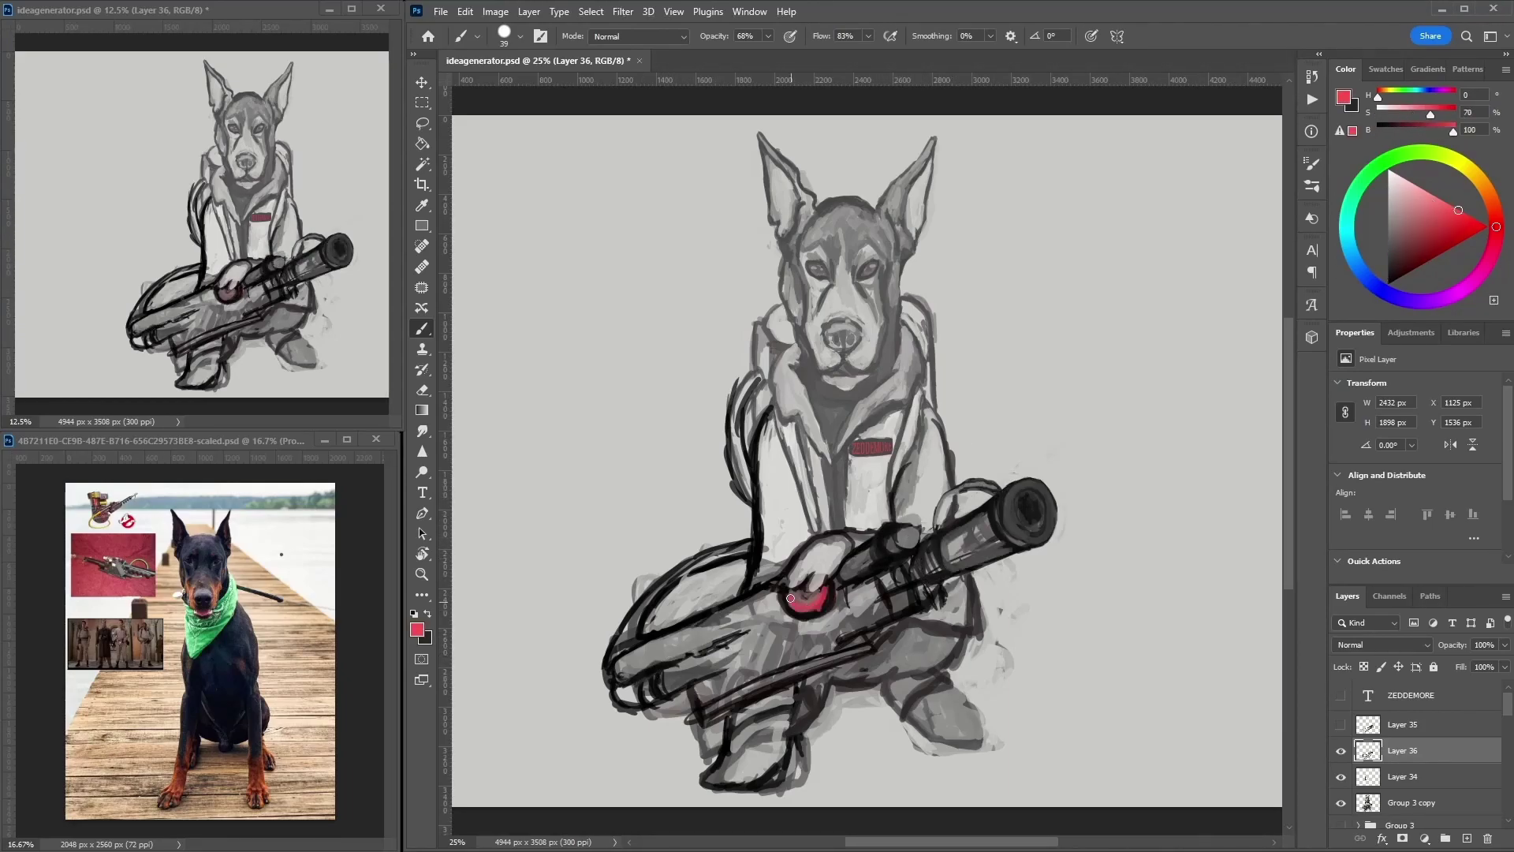
# - Redraw the sleeve edge and the jacket front around the name patch in black
pyautogui.moveTo(942, 430); pyautogui.dragTo(951, 524)
pyautogui.moveTo(907, 394); pyautogui.dragTo(899, 513)
pyautogui.moveTo(899, 461); pyautogui.dragTo(895, 520)
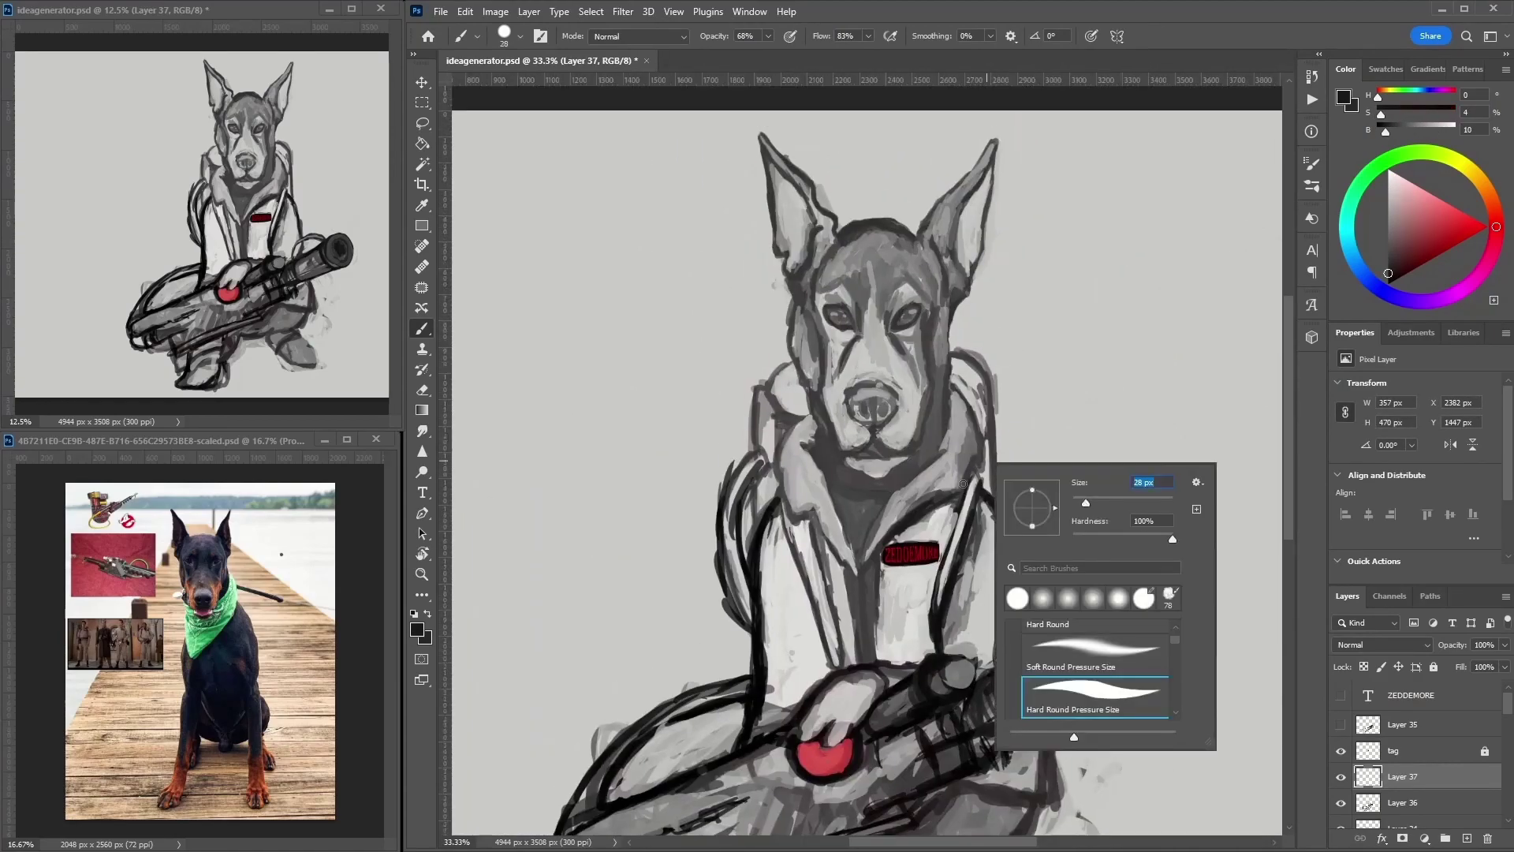
# - Ink the collar edge and shoulder contour above the name patch with a 28 px hard round pressure brush
pyautogui.click(963, 483)
pyautogui.moveTo(930, 473); pyautogui.dragTo(875, 576)
pyautogui.moveTo(978, 446); pyautogui.dragTo(951, 485)
pyautogui.keyDown('alt'); pyautogui.click(980, 497); pyautogui.keyUp('alt')
pyautogui.moveTo(982, 418); pyautogui.dragTo(934, 465)
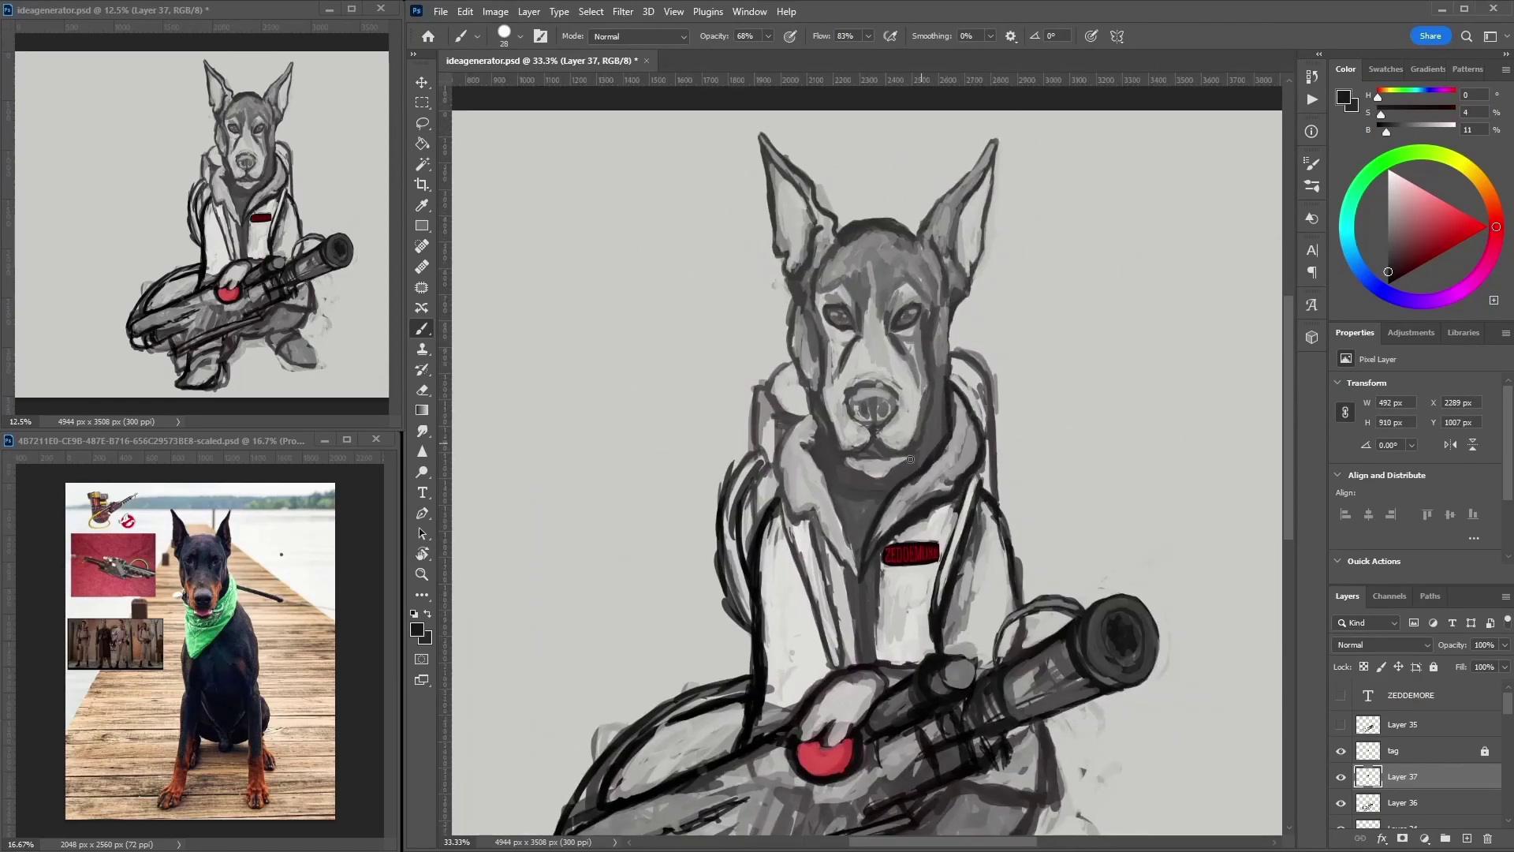
# - Redraw the nose, mouth and chin and strengthen the collar edge with near-black strokes
pyautogui.moveTo(836, 438); pyautogui.dragTo(797, 512)
pyautogui.hotkey('ctrl', '-')
pyautogui.hotkey('ctrl', '-')
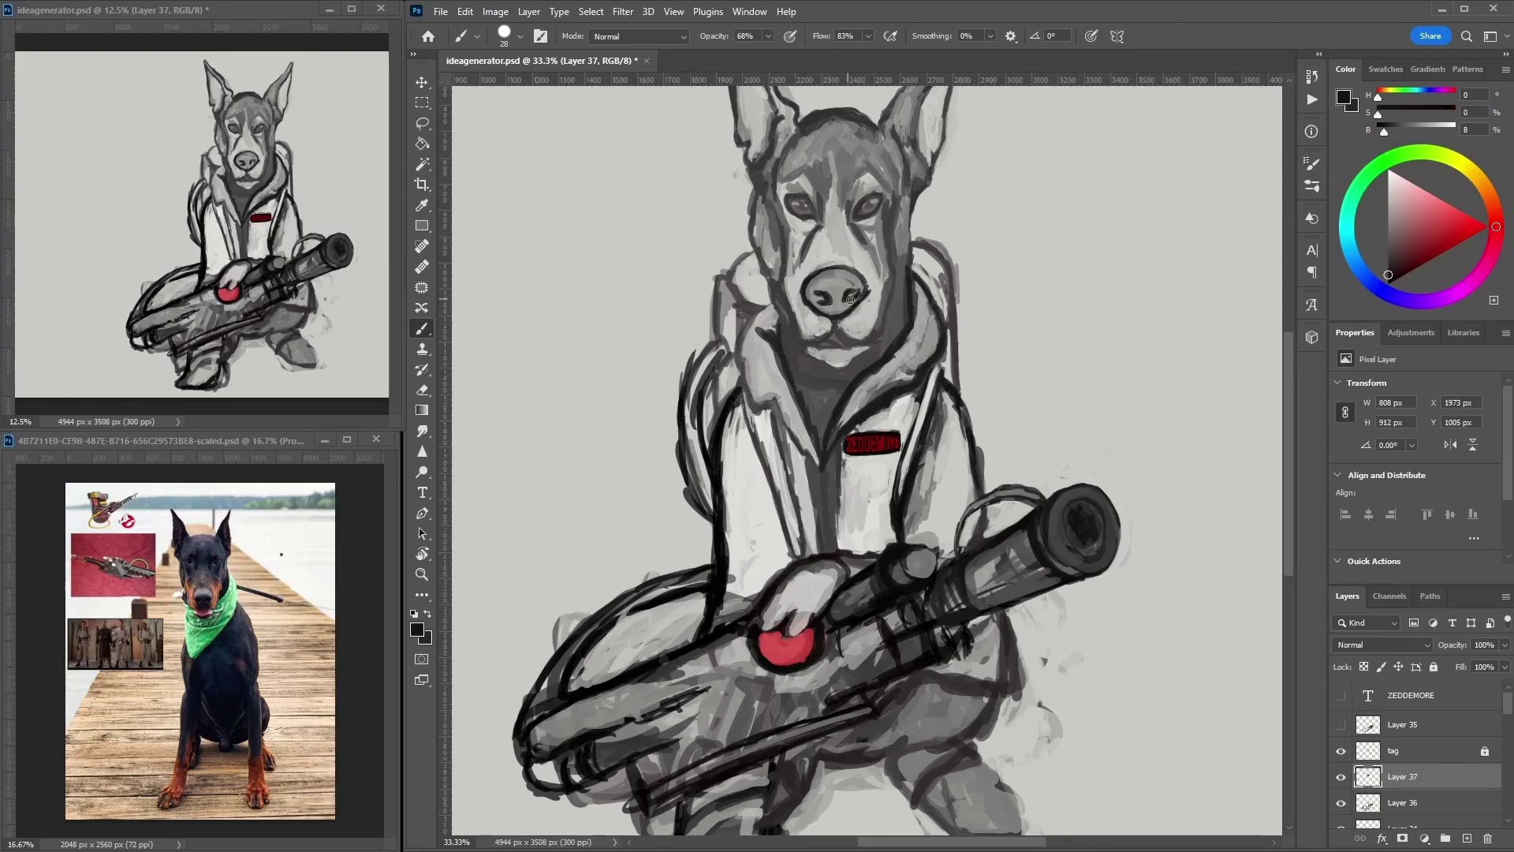
pyautogui.keyDown('alt'); pyautogui.click(828, 272); pyautogui.keyUp('alt')
pyautogui.moveTo(834, 331); pyautogui.dragTo(868, 367)
pyautogui.moveTo(757, 308)
pyautogui.mouseDown()
pyautogui.moveTo(773, 402)
pyautogui.moveTo(749, 426)
pyautogui.moveTo(815, 465)
pyautogui.moveTo(796, 446)
pyautogui.mouseUp()
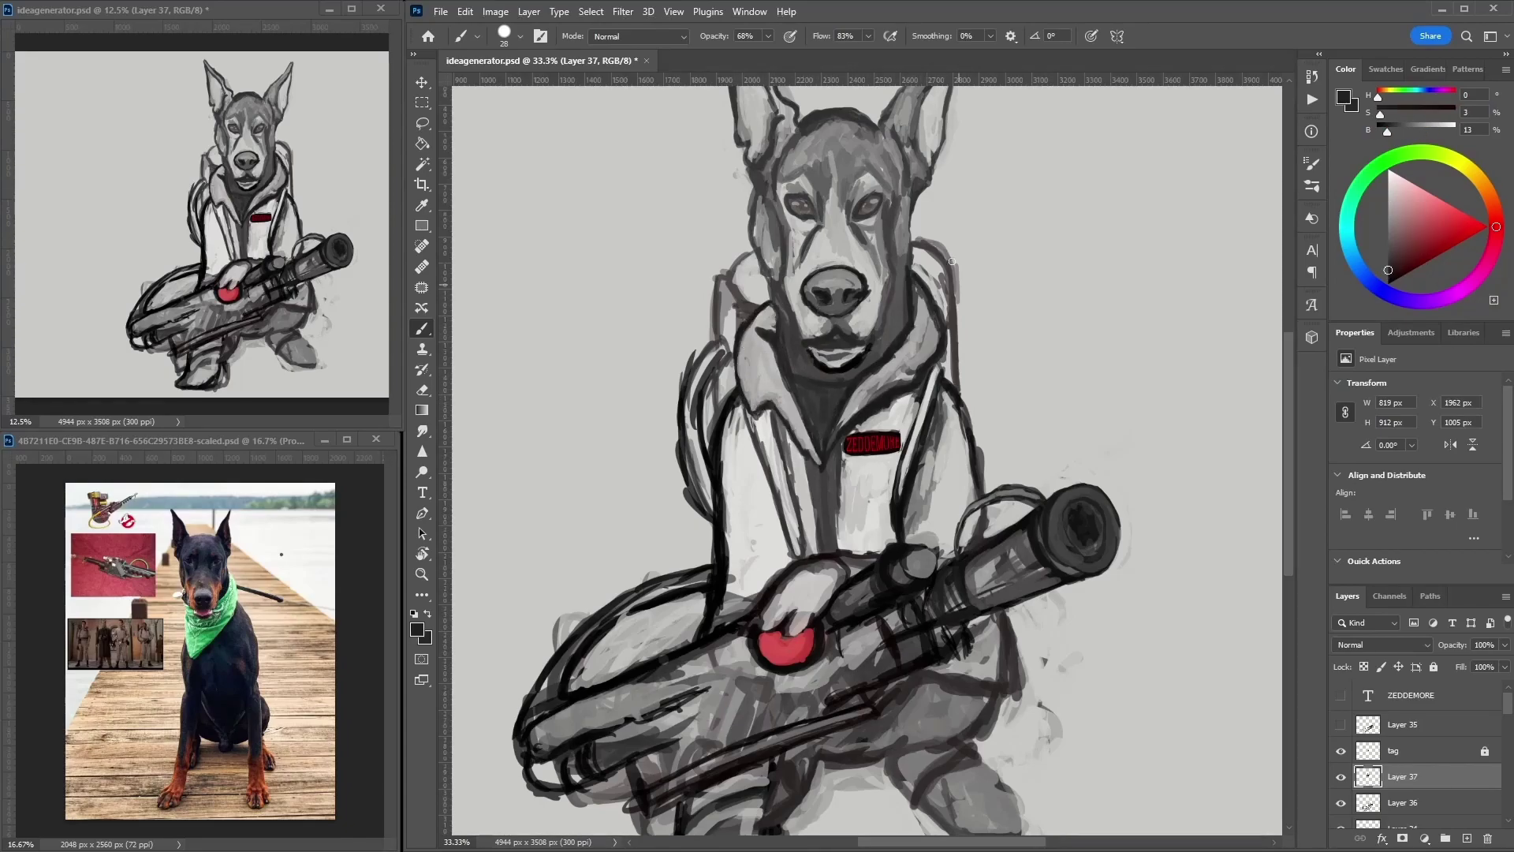
# - Ink the backpack outlines behind the shoulders and the jacket lines below the collar
pyautogui.moveTo(735, 318)
pyautogui.mouseDown()
pyautogui.moveTo(705, 435)
pyautogui.moveTo(745, 469)
pyautogui.mouseUp()
pyautogui.keyDown('alt'); pyautogui.click(745, 469); pyautogui.keyUp('alt')
pyautogui.moveTo(768, 408); pyautogui.dragTo(789, 560)
# - Darken both eyes and ink the jaw, muzzle and sides of the head
pyautogui.keyDown('alt'); pyautogui.click(793, 196); pyautogui.keyUp('alt')
pyautogui.moveTo(789, 198); pyautogui.dragTo(814, 211)
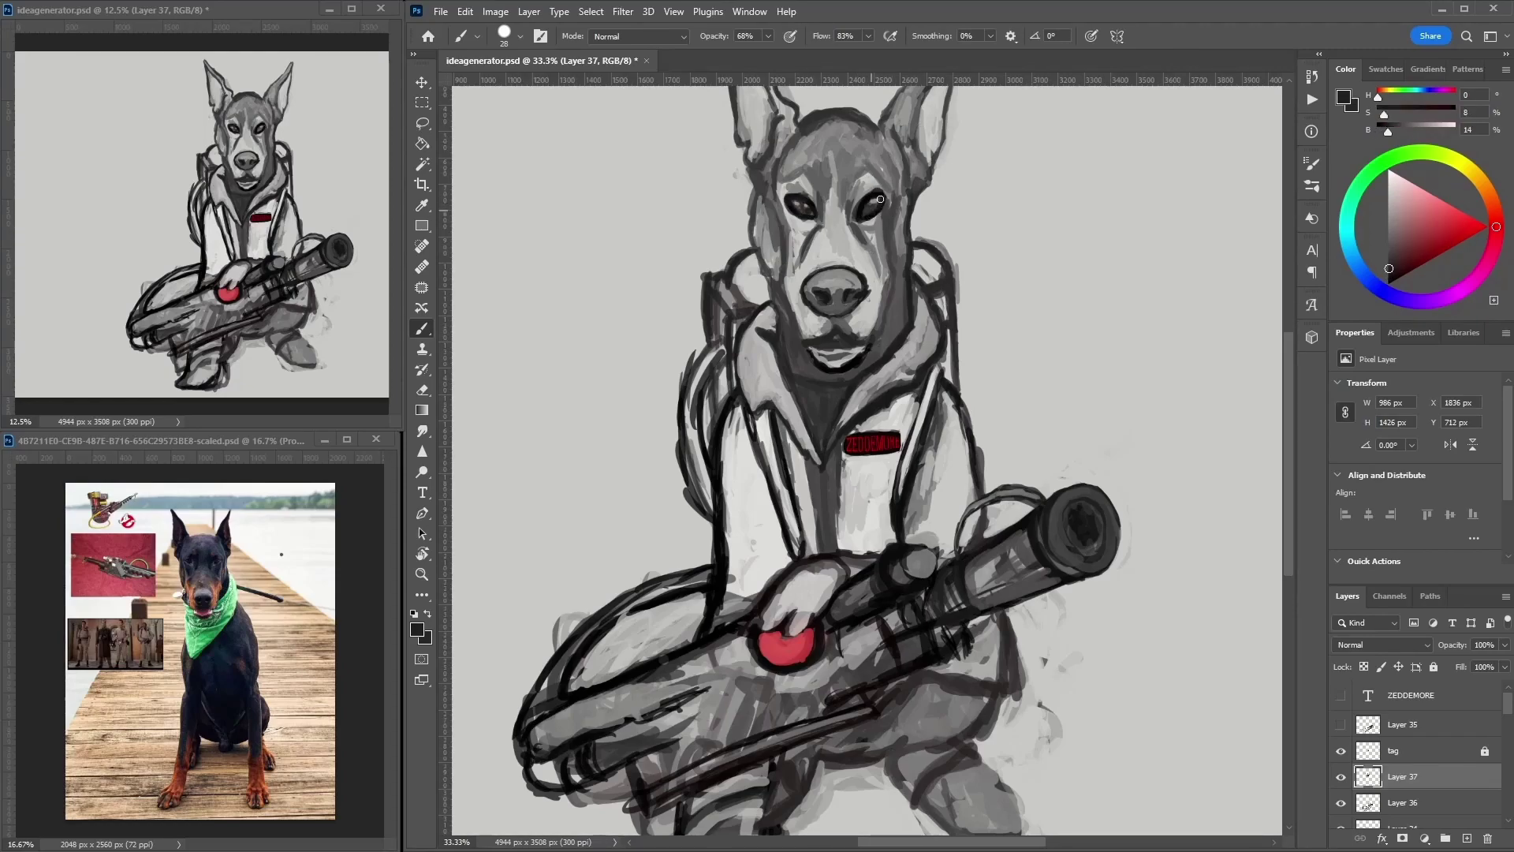
pyautogui.moveTo(885, 295); pyautogui.dragTo(871, 351)
pyautogui.moveTo(788, 288)
pyautogui.mouseDown()
pyautogui.moveTo(808, 351)
pyautogui.moveTo(875, 343)
pyautogui.moveTo(771, 193)
pyautogui.moveTo(885, 246)
pyautogui.moveTo(876, 122)
pyautogui.mouseUp()
pyautogui.keyDown('alt'); pyautogui.click(780, 237); pyautogui.keyUp('alt')
pyautogui.keyDown('alt'); pyautogui.click(771, 193); pyautogui.keyUp('alt')
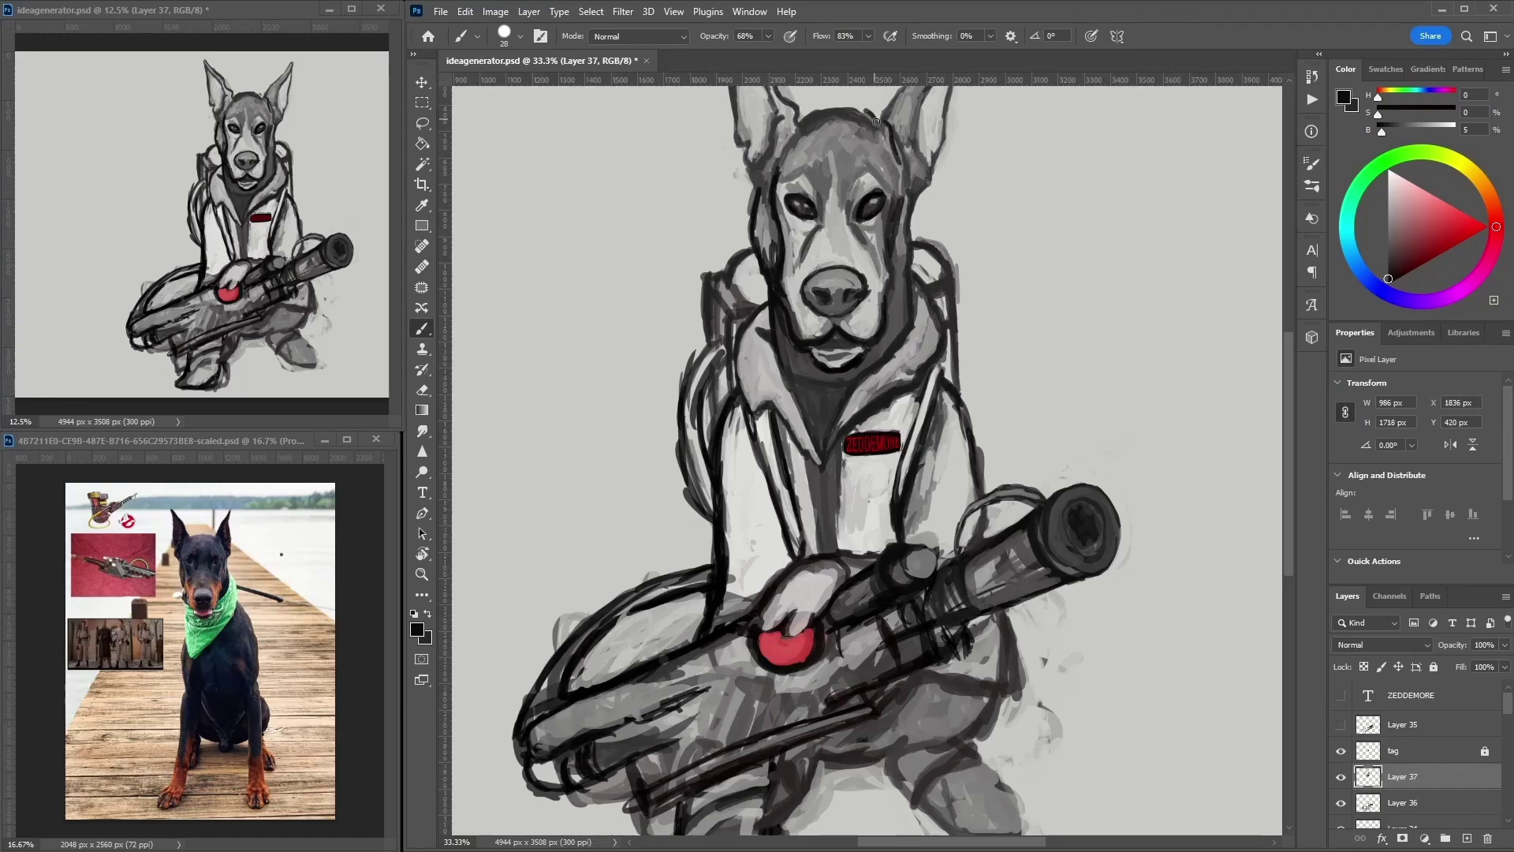
pyautogui.keyDown('alt'); pyautogui.click(902, 182); pyautogui.keyUp('alt')
# - Redraw both ears and the top of the head with heavy dark contours and grey shading
pyautogui.moveTo(776, 157); pyautogui.dragTo(740, 361)
pyautogui.keyDown('alt'); pyautogui.click(745, 308); pyautogui.keyUp('alt')
pyautogui.moveTo(745, 307); pyautogui.dragTo(700, 211)
pyautogui.moveTo(904, 286); pyautogui.dragTo(877, 269)
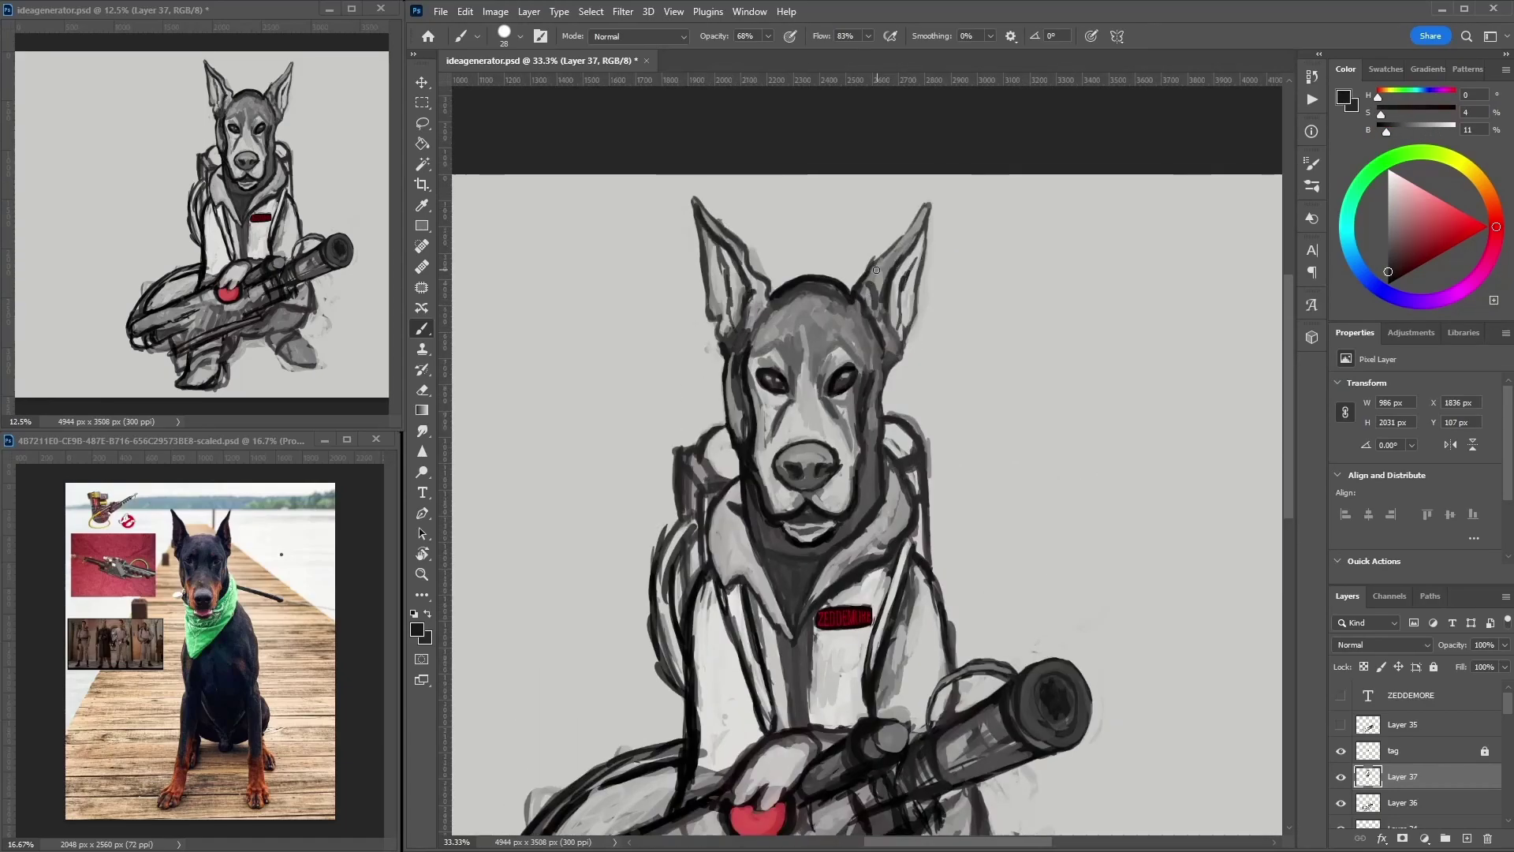
pyautogui.keyDown('alt'); pyautogui.click(883, 383); pyautogui.keyUp('alt')
# - Redraw both feet as paws with separate toes and clean their edges using a 40 px brush
pyautogui.hotkey('ctrl', '-')
pyautogui.moveTo(935, 651); pyautogui.dragTo(947, 664)
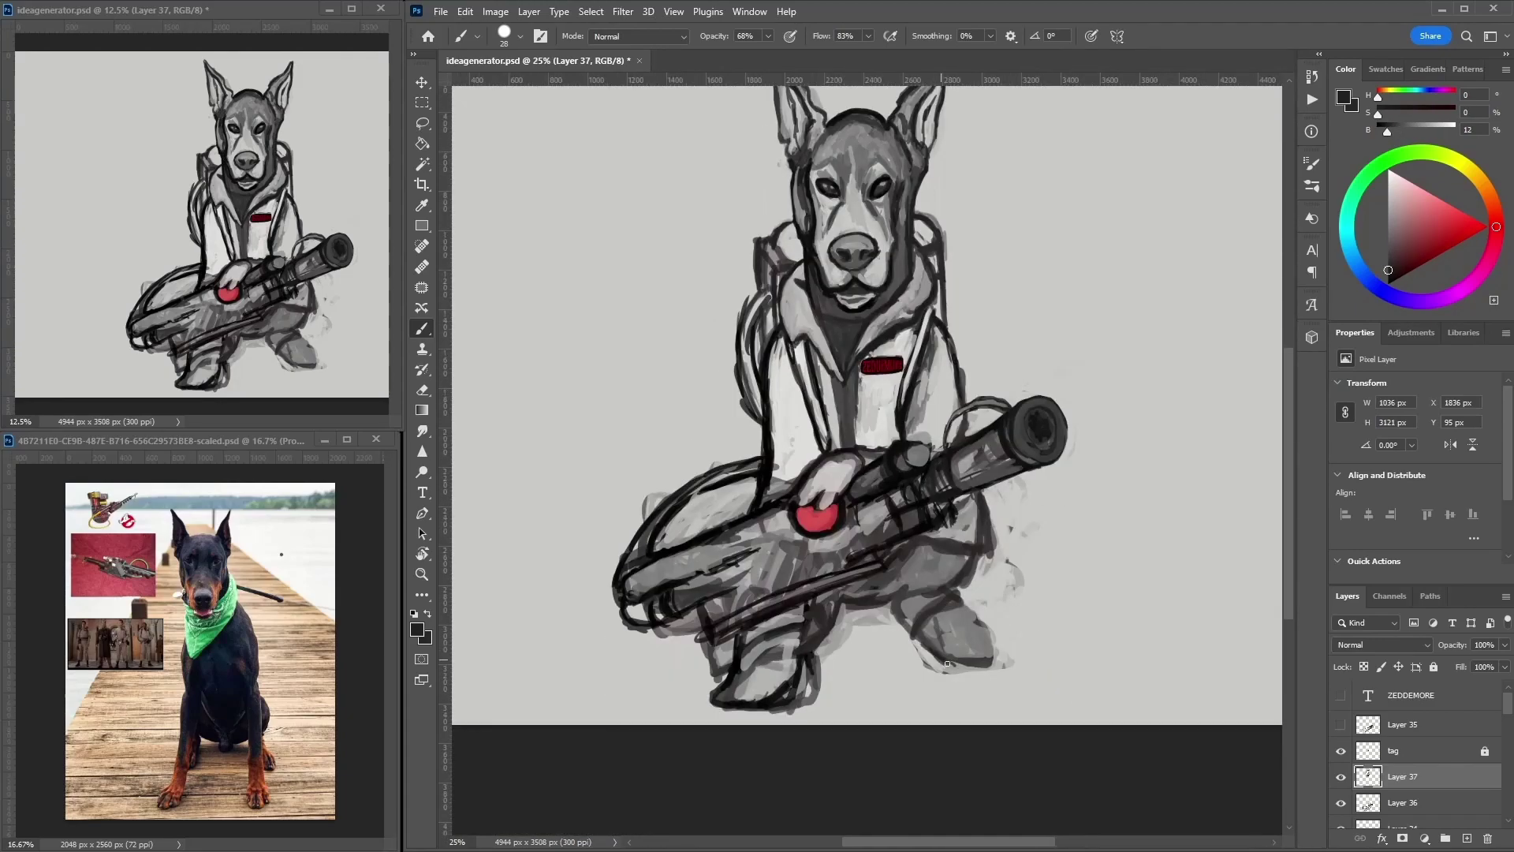
pyautogui.moveTo(721, 686)
pyautogui.mouseDown()
pyautogui.moveTo(812, 698)
pyautogui.moveTo(737, 679)
pyautogui.moveTo(725, 655)
pyautogui.moveTo(741, 670)
pyautogui.moveTo(728, 708)
pyautogui.mouseUp()
pyautogui.keyDown('alt'); pyautogui.click(728, 683); pyautogui.keyUp('alt')
pyautogui.moveTo(904, 604); pyautogui.dragTo(978, 666)
pyautogui.keyDown('alt'); pyautogui.click(760, 685); pyautogui.keyUp('alt')
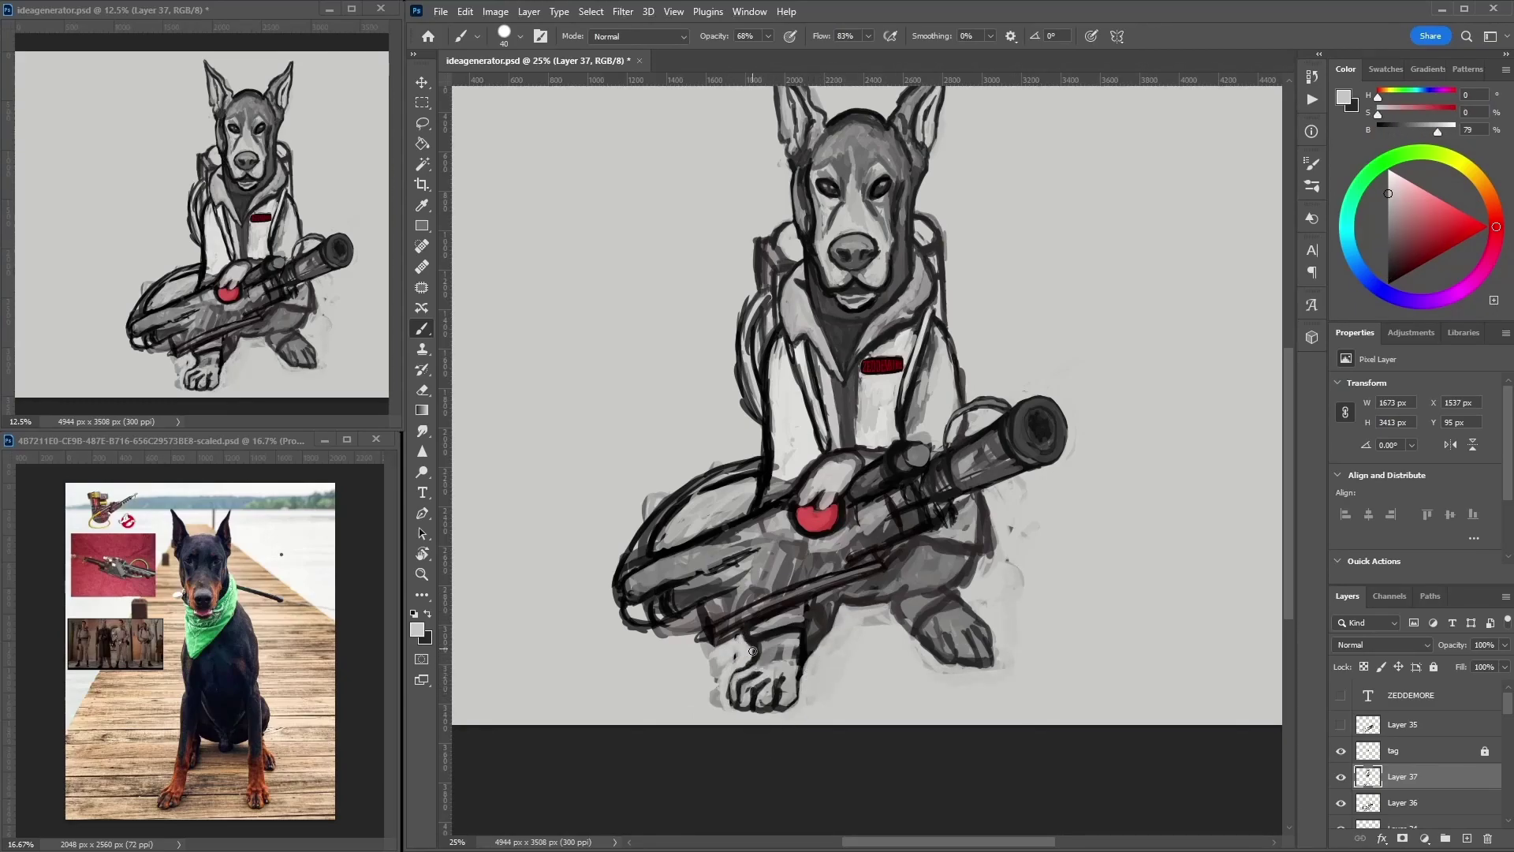
pyautogui.keyDown('alt'); pyautogui.click(769, 685); pyautogui.keyUp('alt')
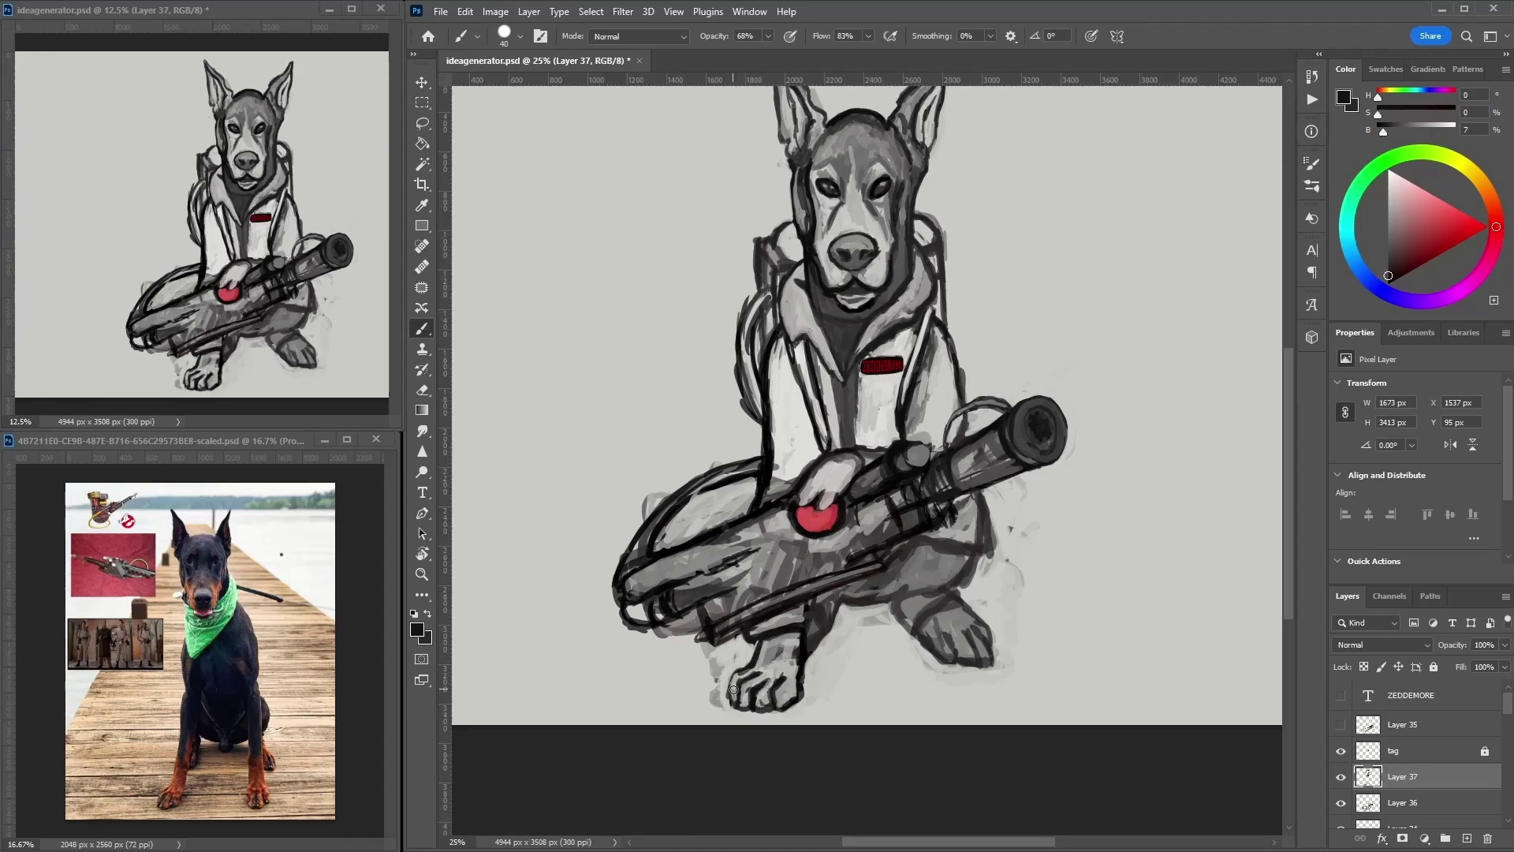
# - Paint separate clawed fingers on the hand so they overlap the red part of the gun
pyautogui.keyDown('alt'); pyautogui.click(827, 516); pyautogui.keyUp('alt')
pyautogui.keyDown('alt'); pyautogui.click(852, 488); pyautogui.keyUp('alt')
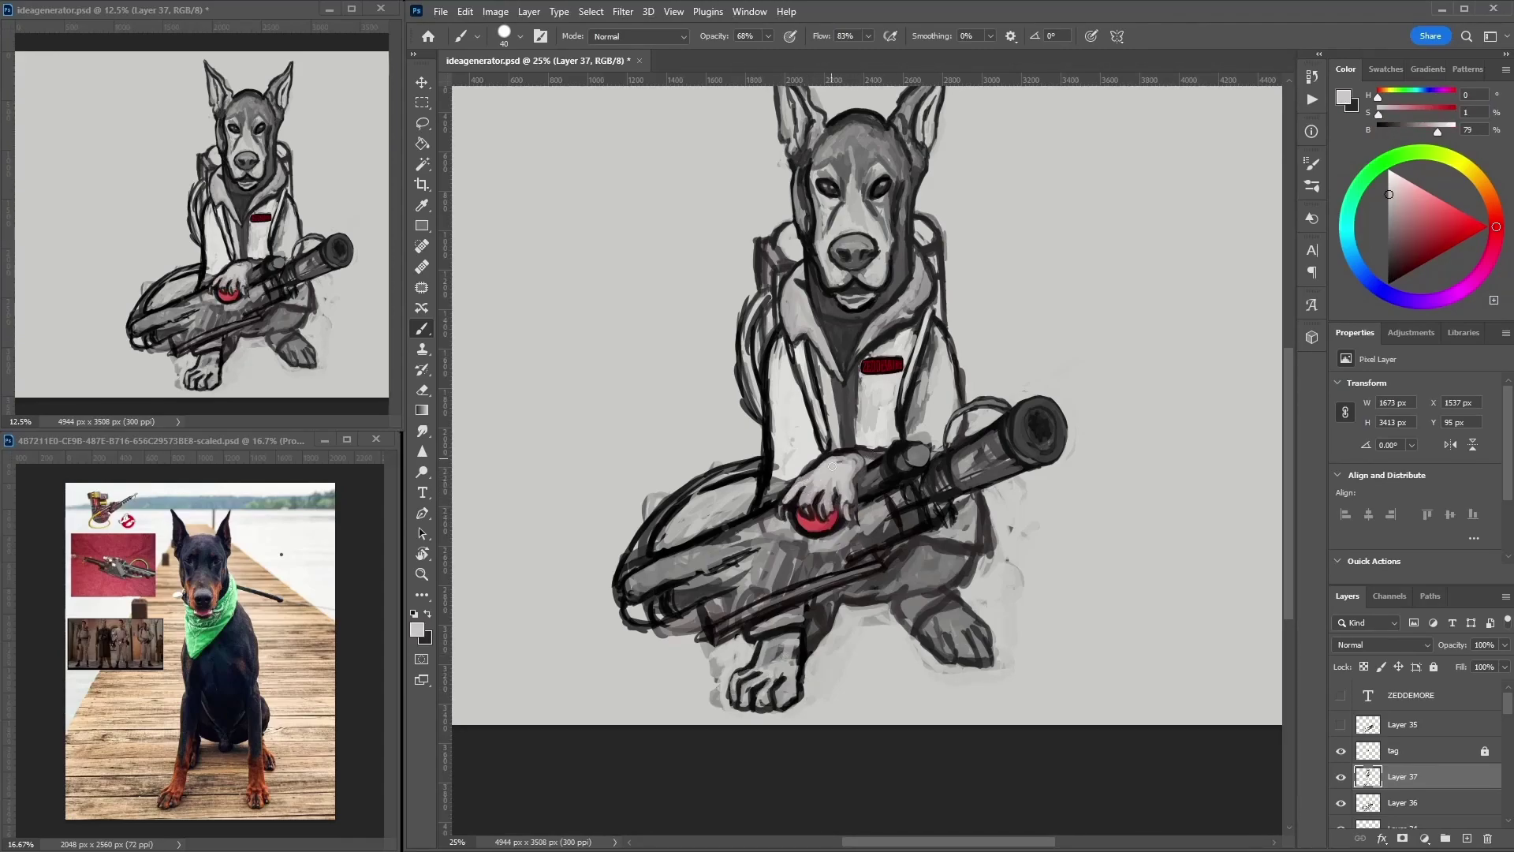
pyautogui.moveTo(832, 466); pyautogui.dragTo(826, 548)
# - Shade the face and ears in darker grey and paint the jacket hem below the gun barrel
pyautogui.keyDown('alt'); pyautogui.click(864, 319); pyautogui.keyUp('alt')
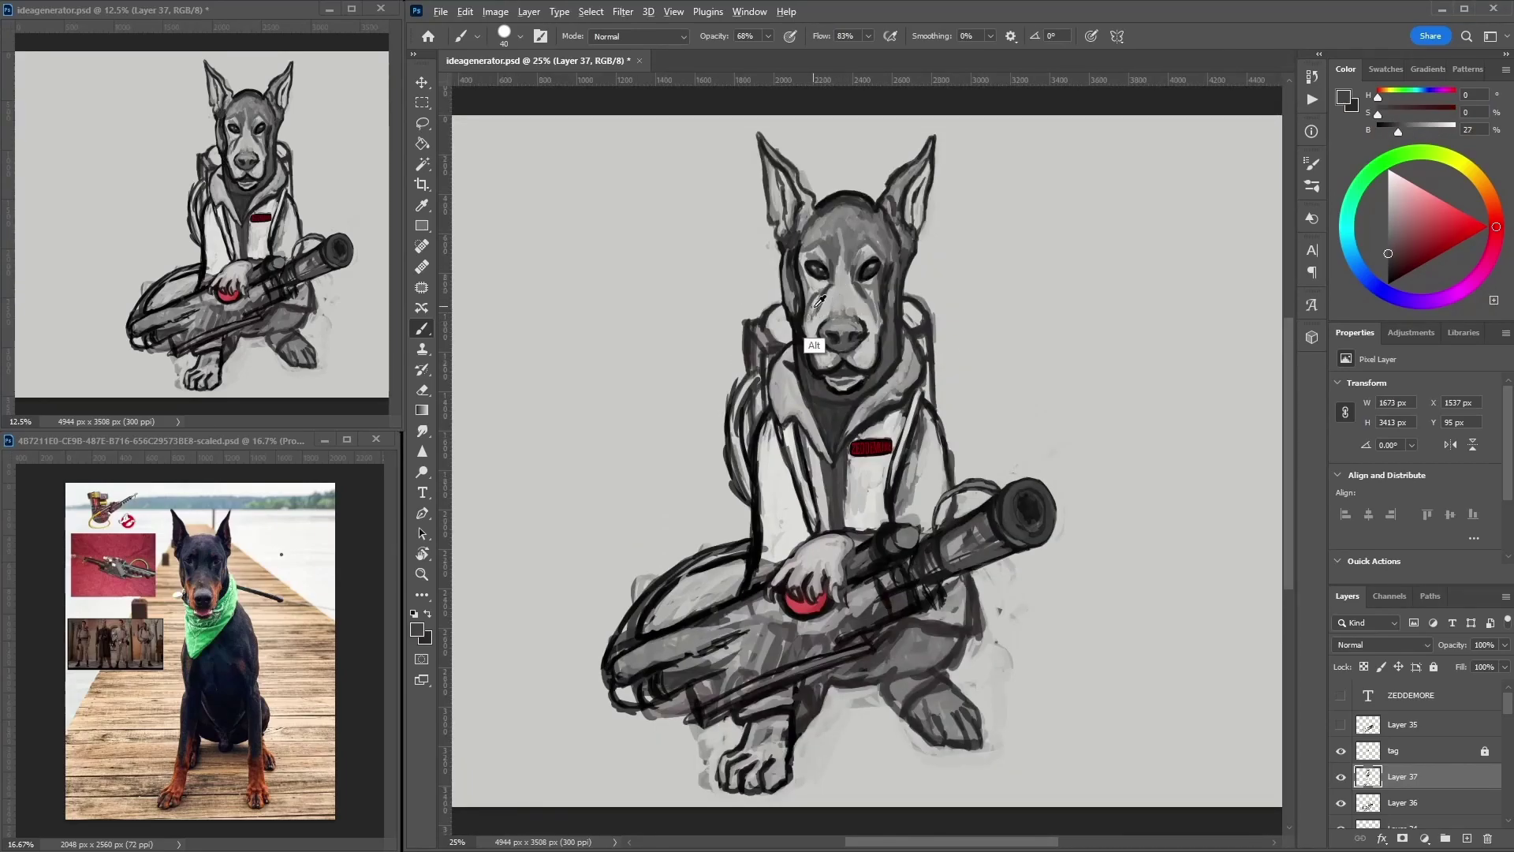
pyautogui.keyDown('alt'); pyautogui.click(858, 301); pyautogui.keyUp('alt')
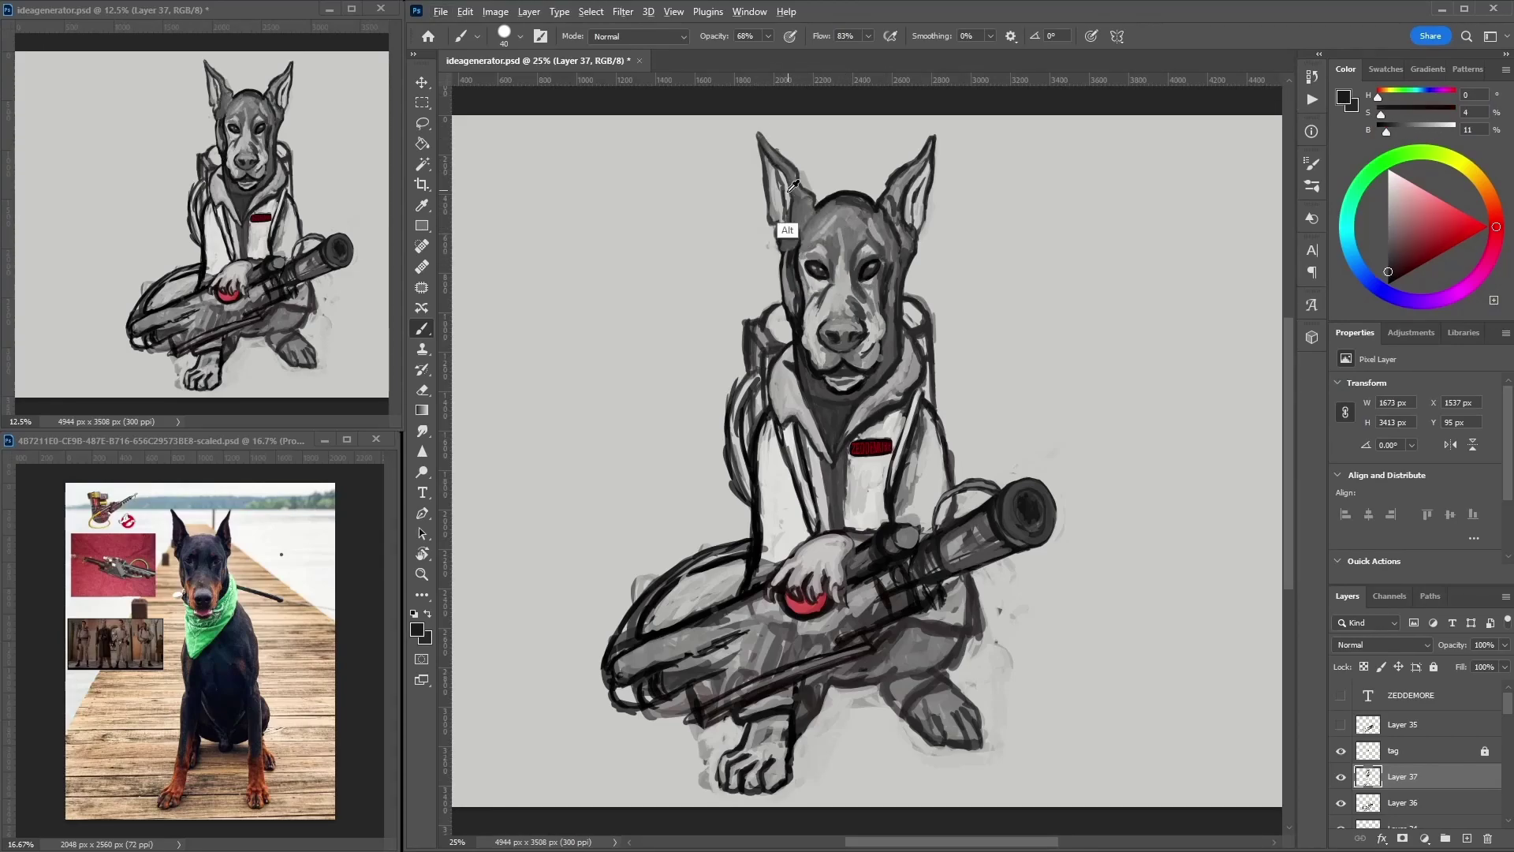
pyautogui.keyDown('alt'); pyautogui.click(956, 590); pyautogui.keyUp('alt')
pyautogui.keyDown('alt'); pyautogui.click(978, 640); pyautogui.keyUp('alt')
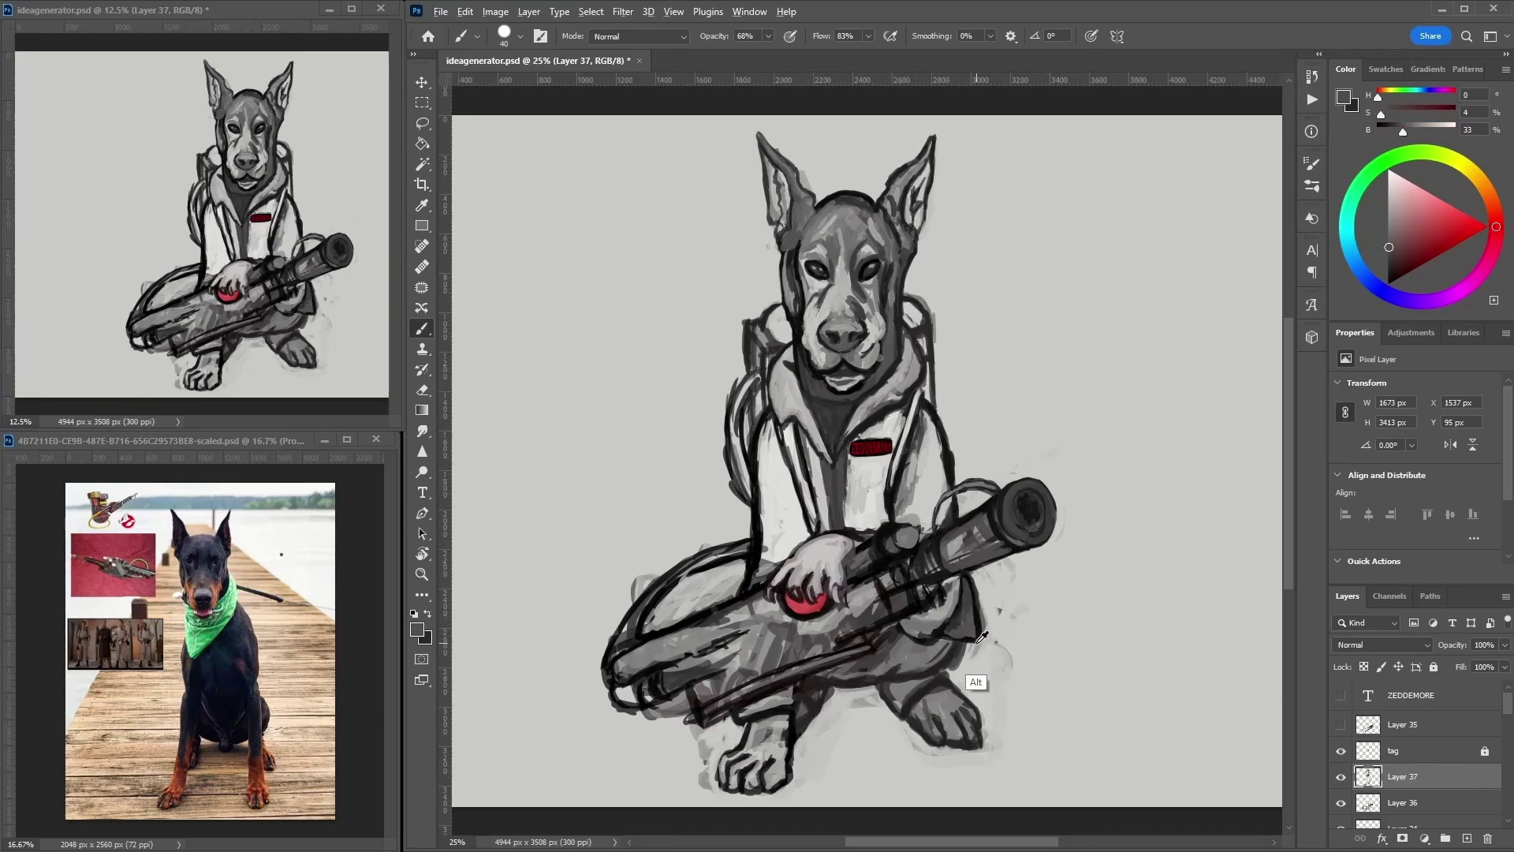
pyautogui.keyDown('alt'); pyautogui.click(979, 637); pyautogui.keyUp('alt')
pyautogui.moveTo(979, 636); pyautogui.dragTo(978, 595)
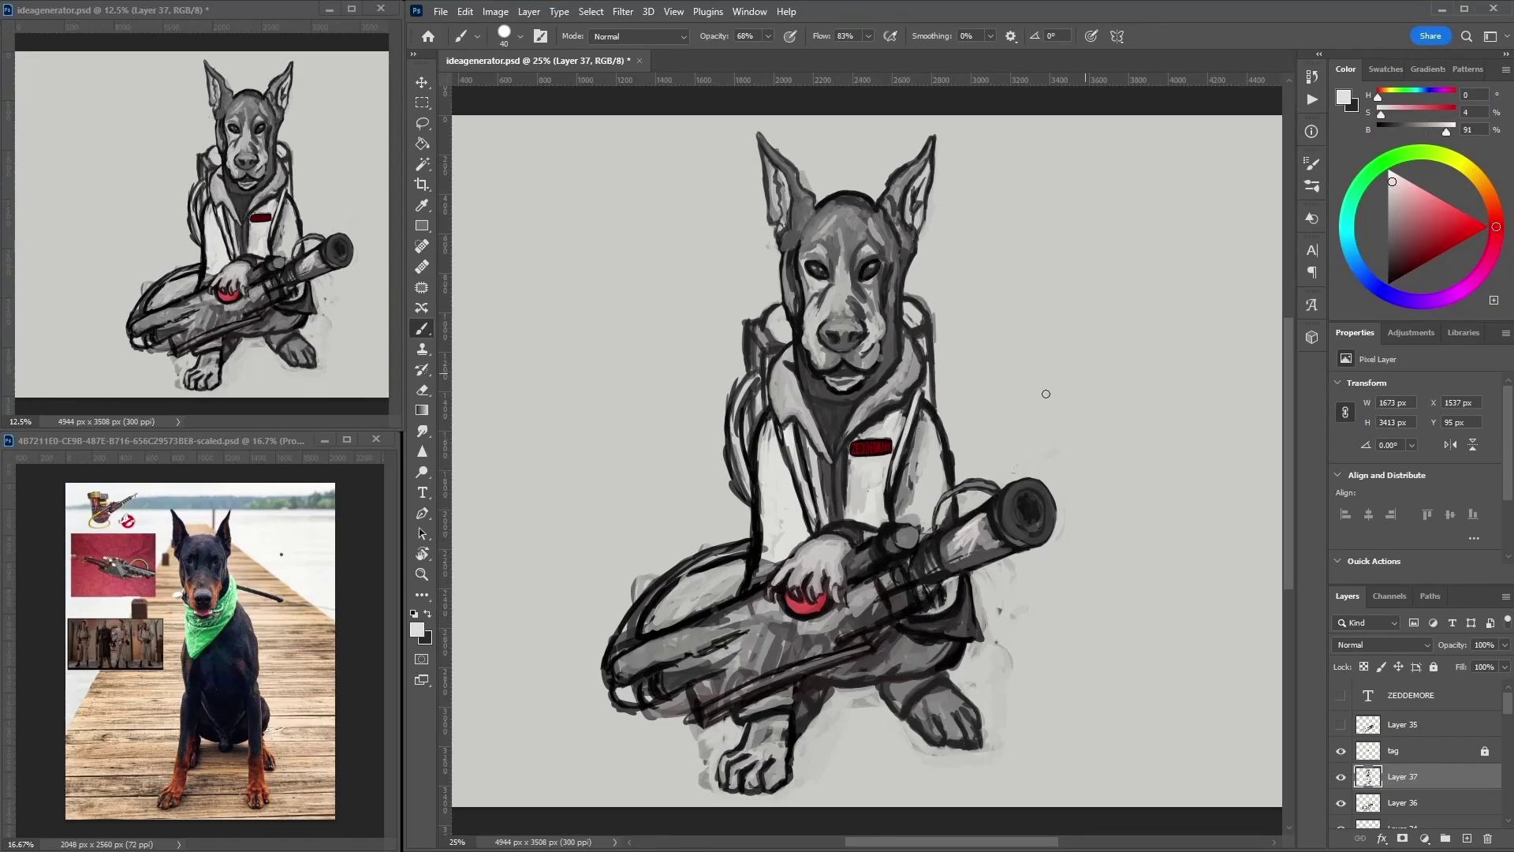
# - Add a new layer, colour the jacket sleeves and hem muted olive, and darken the gun's midsection
pyautogui.click(1466, 838)
pyautogui.click(1469, 169)
pyautogui.click(1395, 243)
pyautogui.moveTo(777, 517); pyautogui.dragTo(772, 425)
pyautogui.moveTo(787, 474); pyautogui.dragTo(766, 568)
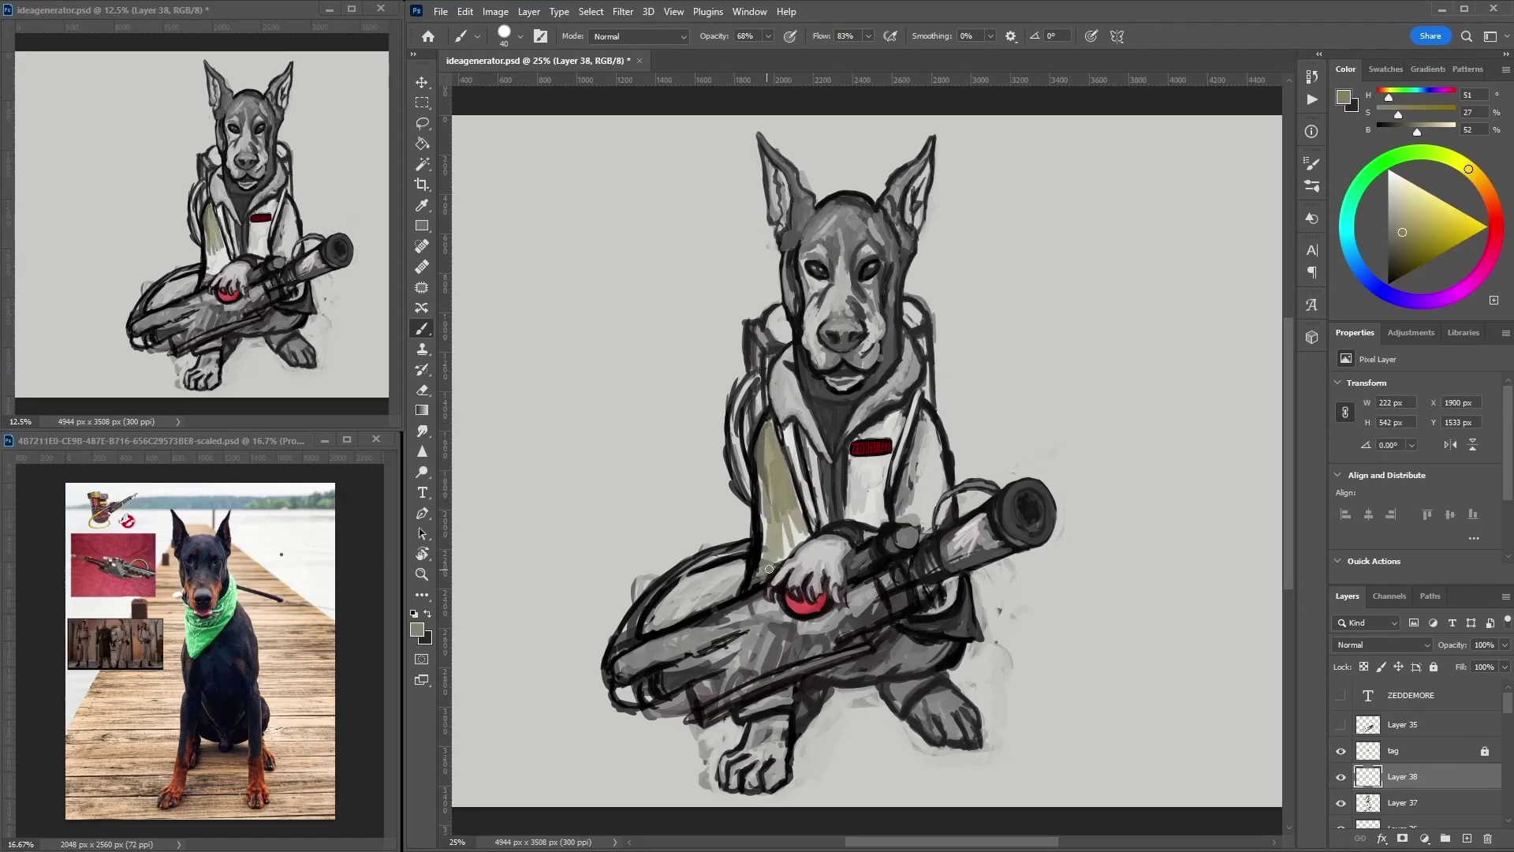
pyautogui.moveTo(920, 443); pyautogui.dragTo(919, 514)
pyautogui.keyDown('alt'); pyautogui.click(937, 603); pyautogui.keyUp('alt')
pyautogui.keyDown('alt'); pyautogui.click(898, 575); pyautogui.keyUp('alt')
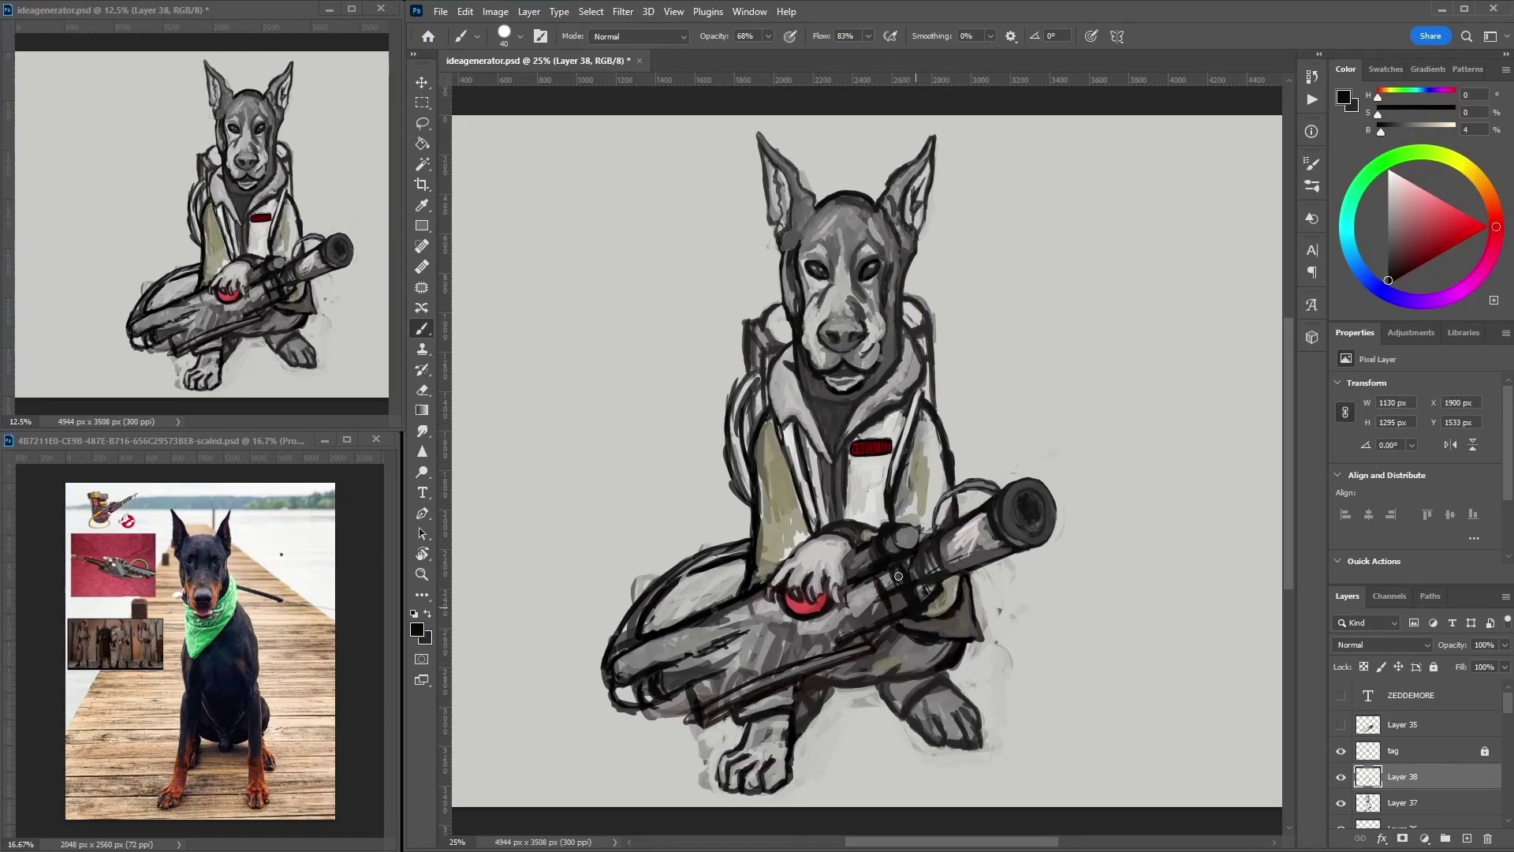
# - Colour the eyebrow spots, cheeks, muzzle and chin salmon pink and deepen the surrounding head shadows
pyautogui.click(1492, 203)
pyautogui.click(1440, 207)
pyautogui.moveTo(871, 319); pyautogui.dragTo(876, 331)
pyautogui.moveTo(813, 325); pyautogui.dragTo(811, 319)
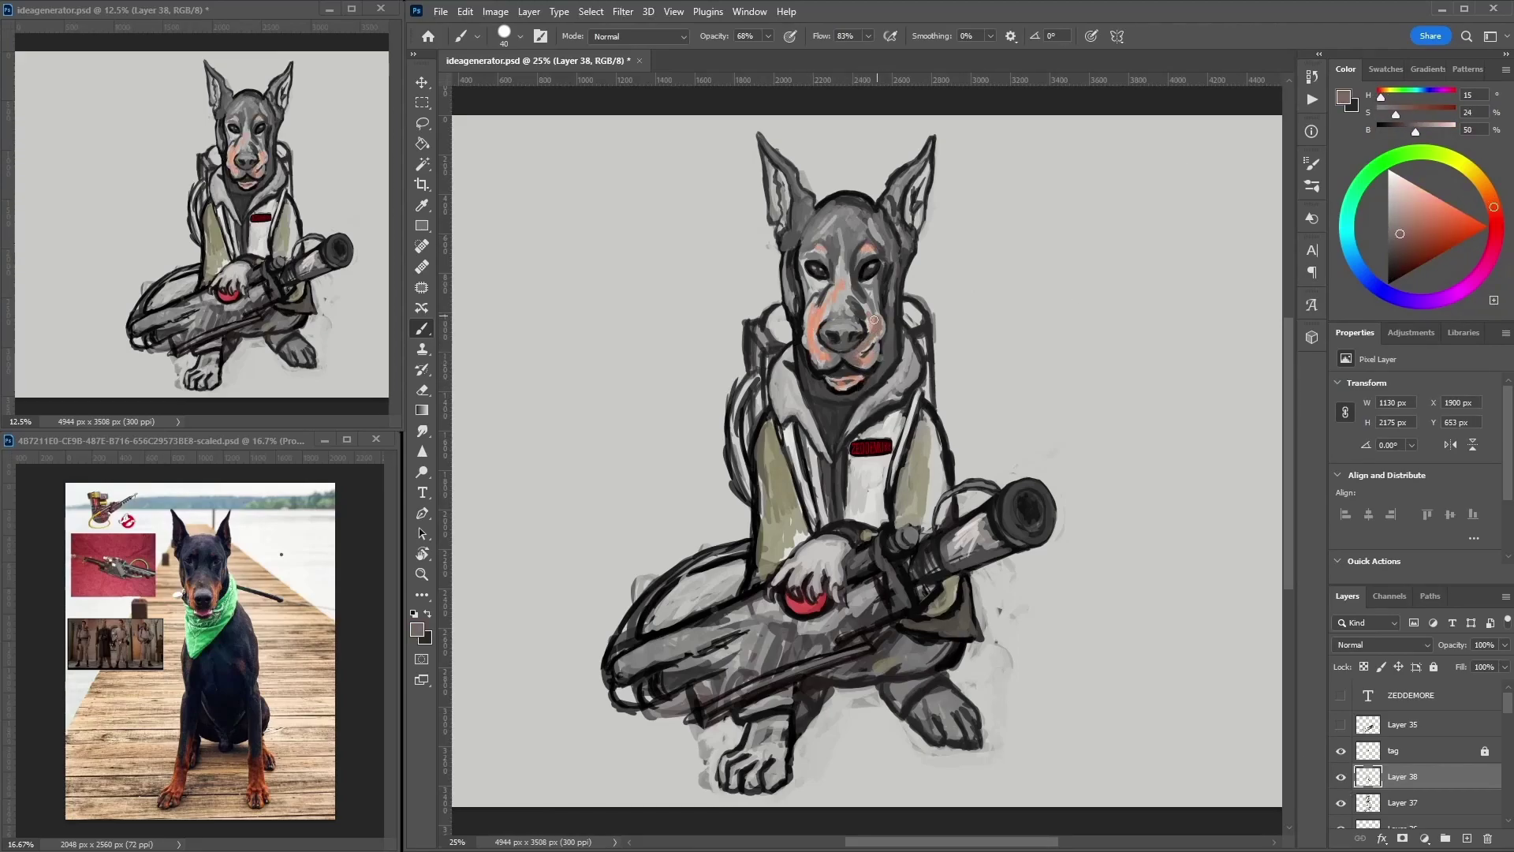
pyautogui.click(1408, 225)
pyautogui.keyDown('alt'); pyautogui.click(858, 416); pyautogui.keyUp('alt')
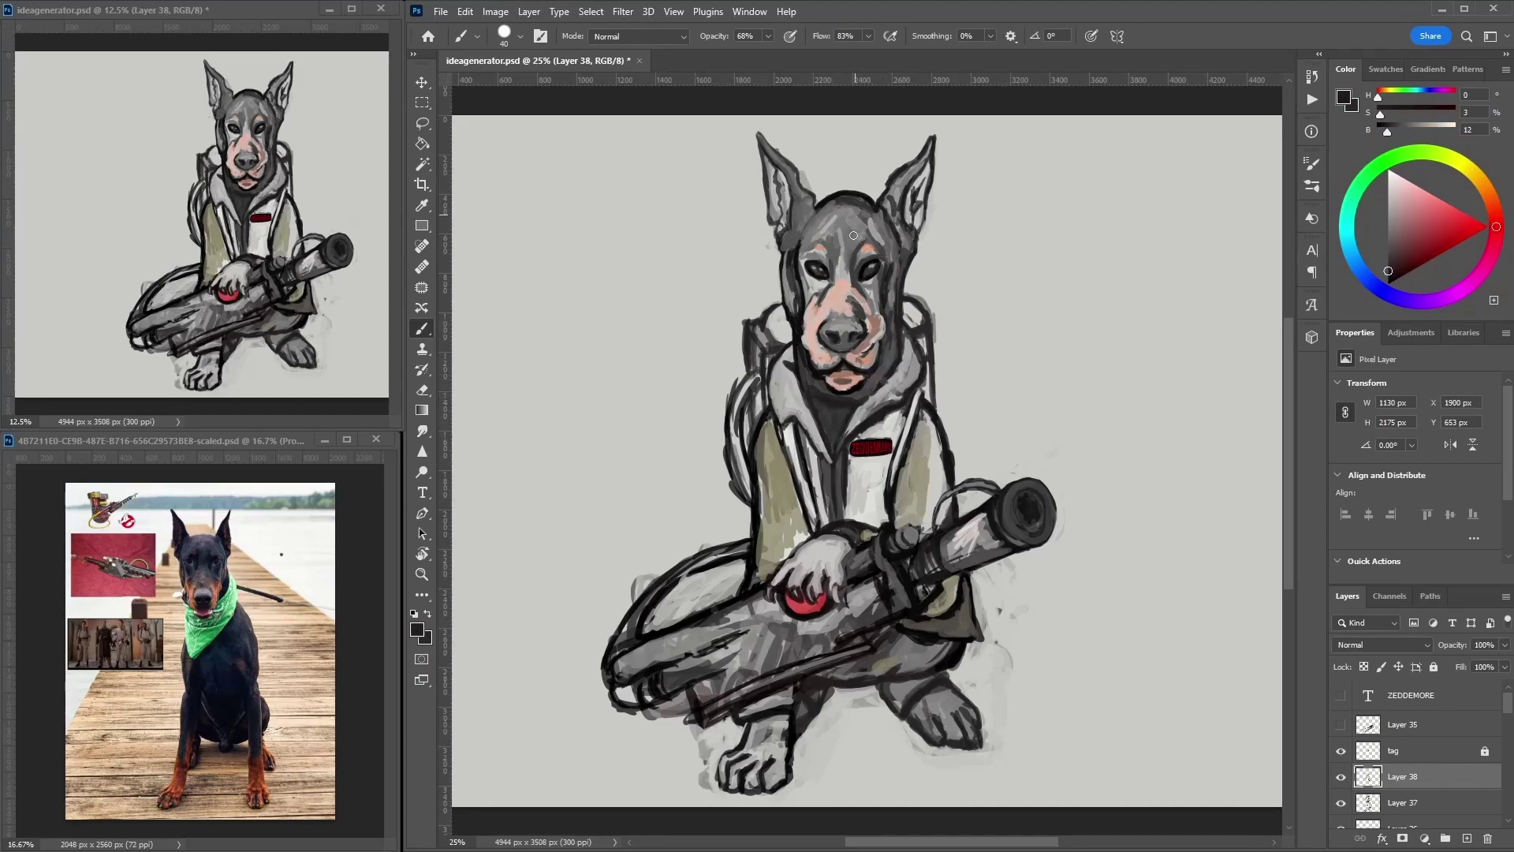
# - Tint the paws and hand pinkish brown and the forehead and ears violet, varying the brush between 17 and 40 px
pyautogui.keyDown('alt'); pyautogui.click(780, 739); pyautogui.keyUp('alt')
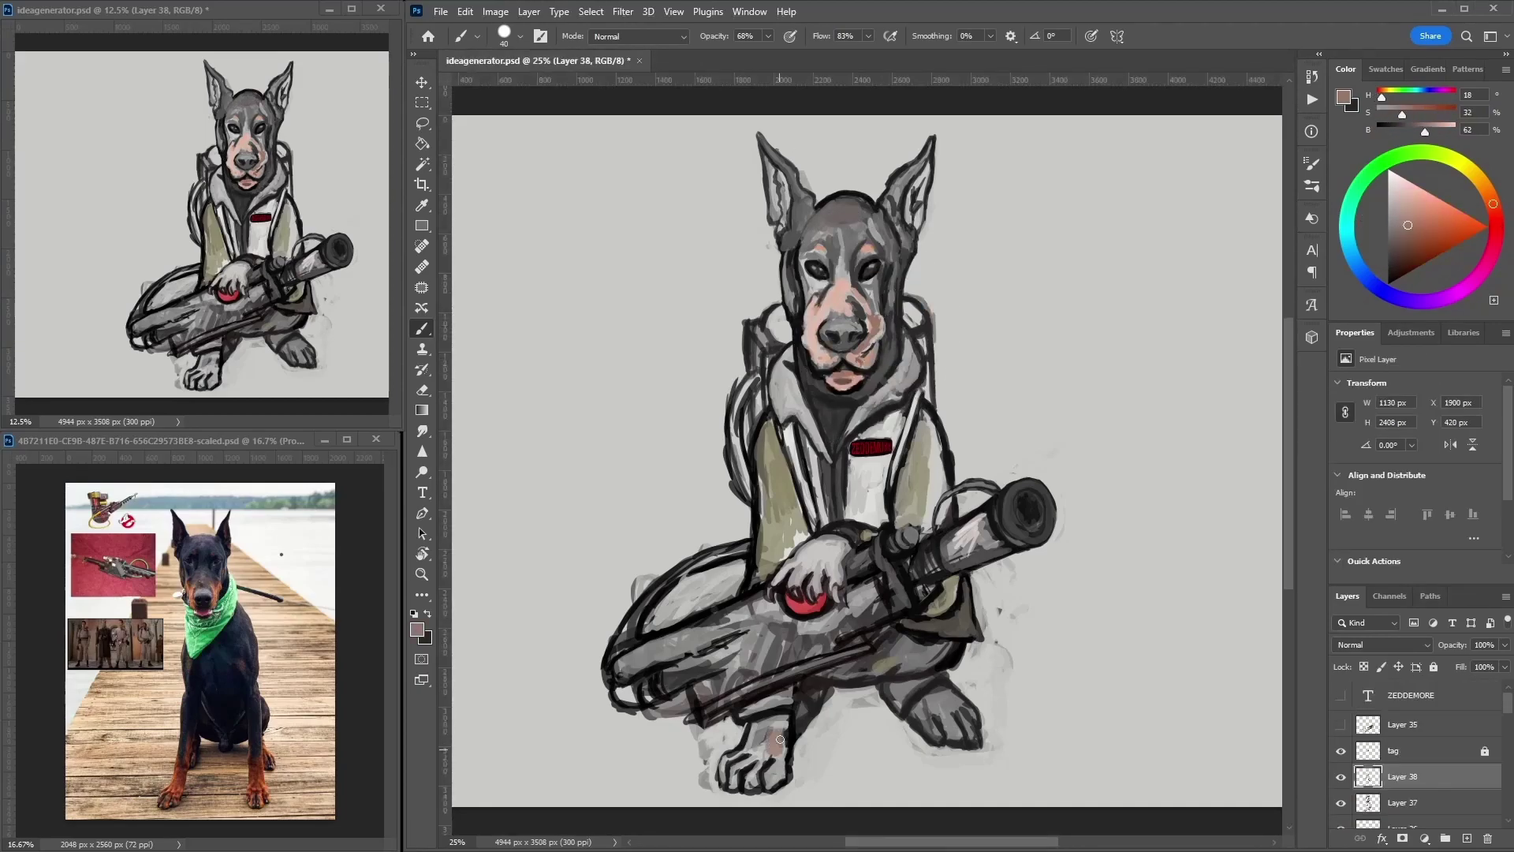
pyautogui.keyDown('alt'); pyautogui.click(830, 548); pyautogui.keyUp('alt')
pyautogui.press('[')
pyautogui.press('[')
pyautogui.hotkey('ctrl', '+')
pyautogui.moveTo(848, 206)
pyautogui.mouseDown()
pyautogui.moveTo(828, 134)
pyautogui.moveTo(867, 157)
pyautogui.mouseUp()
pyautogui.scroll(3, 867, 157)
pyautogui.keyDown('alt'); pyautogui.click(938, 198); pyautogui.keyUp('alt')
pyautogui.moveTo(938, 197)
pyautogui.mouseDown()
pyautogui.moveTo(899, 260)
pyautogui.moveTo(911, 247)
pyautogui.mouseUp()
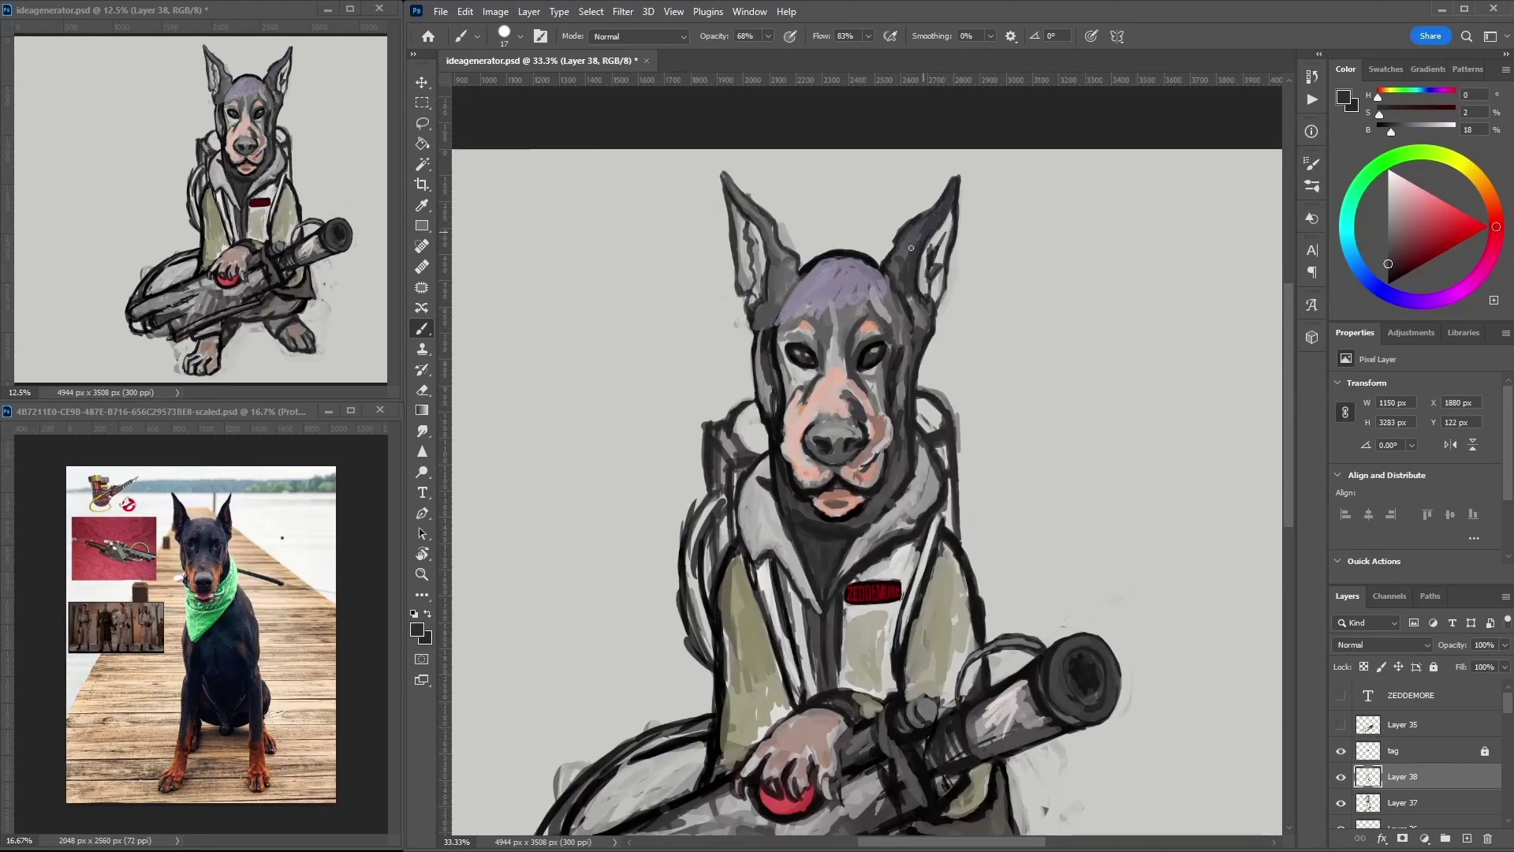
pyautogui.keyDown('alt'); pyautogui.click(875, 489); pyautogui.keyUp('alt')
pyautogui.rightClick(871, 341)
pyautogui.press('Return')
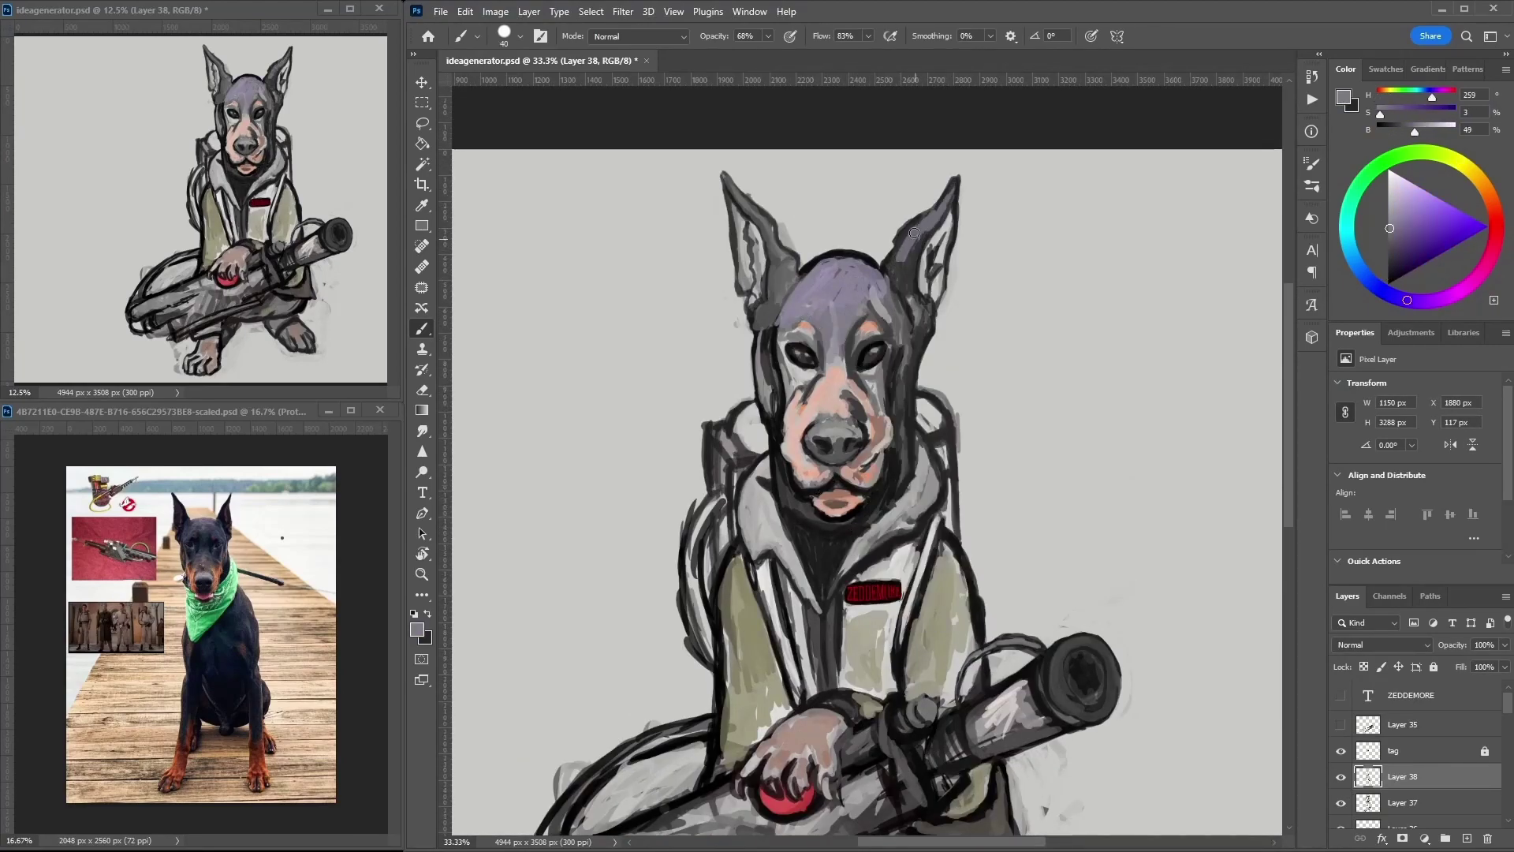
# - Repaint the gun barrel and clamp area in lighter and darker greys
pyautogui.scroll(-3, 914, 233)
pyautogui.keyDown('alt'); pyautogui.click(1033, 520); pyautogui.keyUp('alt')
pyautogui.moveTo(1025, 521); pyautogui.dragTo(976, 562)
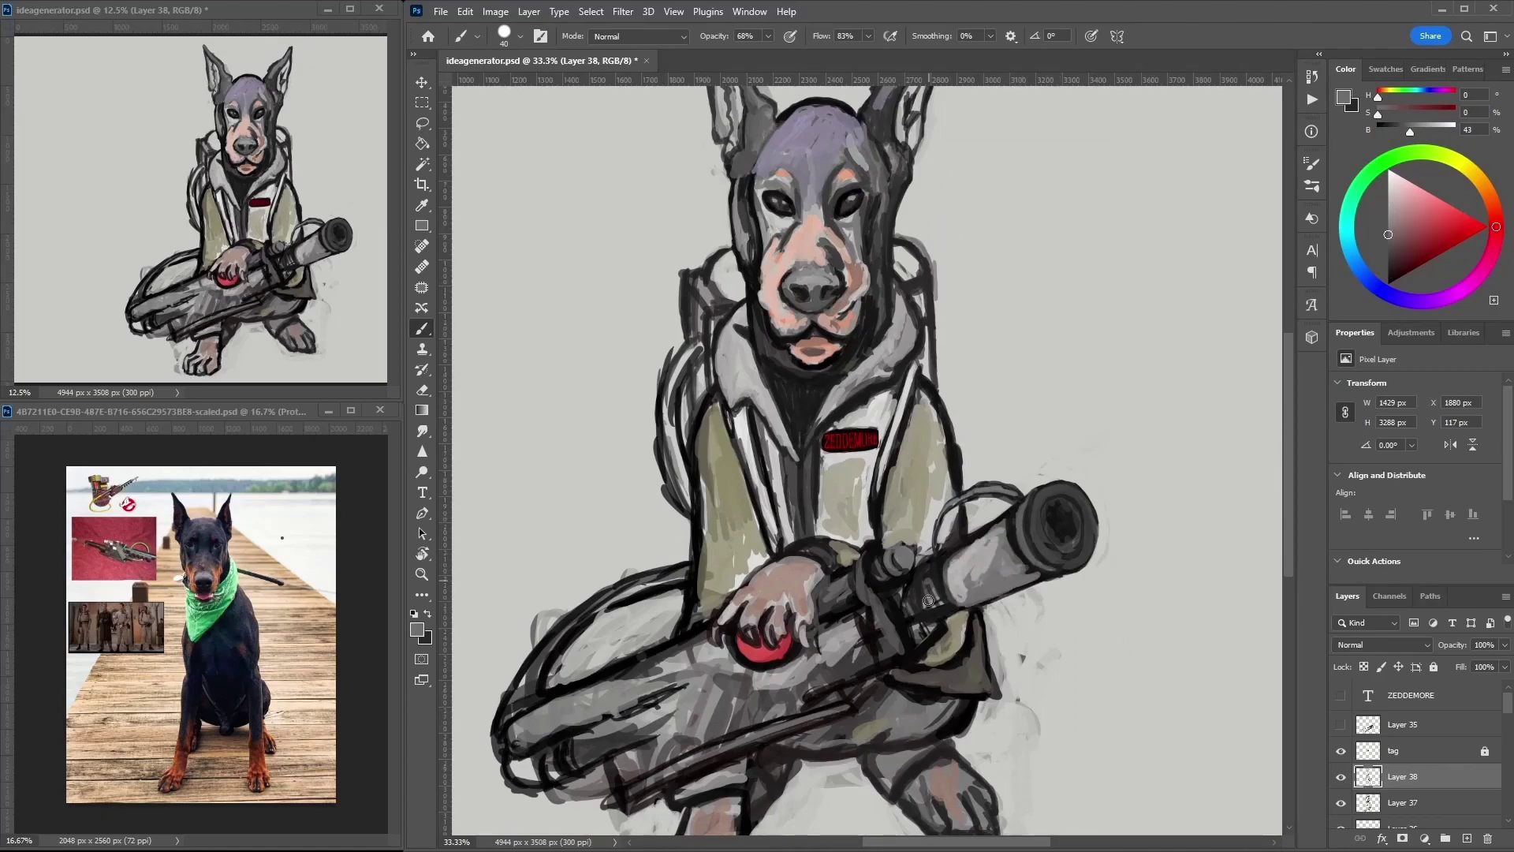
pyautogui.keyDown('alt'); pyautogui.click(1048, 580); pyautogui.keyUp('alt')
pyautogui.moveTo(843, 551); pyautogui.dragTo(862, 581)
# - Shade the forehead and nose bridge with grey and extend the violet tint around the head and ears
pyautogui.keyDown('alt'); pyautogui.click(816, 189); pyautogui.keyUp('alt')
pyautogui.moveTo(824, 213); pyautogui.dragTo(791, 255)
pyautogui.moveTo(800, 214)
pyautogui.mouseDown()
pyautogui.moveTo(831, 202)
pyautogui.moveTo(791, 193)
pyautogui.mouseUp()
pyautogui.moveTo(881, 160)
pyautogui.mouseDown()
pyautogui.moveTo(867, 237)
pyautogui.moveTo(875, 103)
pyautogui.mouseUp()
pyautogui.scroll(3, 808, 223)
pyautogui.keyDown('alt'); pyautogui.click(808, 223); pyautogui.keyUp('alt')
pyautogui.keyDown('alt'); pyautogui.click(892, 247); pyautogui.keyUp('alt')
# - Draw two horizontal guide lines across the eyes and shade the head and backpack with a 21 px brush
pyautogui.moveTo(781, 209); pyautogui.dragTo(745, 275)
pyautogui.moveTo(779, 208); pyautogui.dragTo(915, 181)
pyautogui.keyDown('alt'); pyautogui.click(883, 300); pyautogui.keyUp('alt')
pyautogui.moveTo(753, 307); pyautogui.dragTo(781, 379)
pyautogui.scroll(1, 845, 265)
pyautogui.keyDown('alt'); pyautogui.click(881, 231); pyautogui.keyUp('alt')
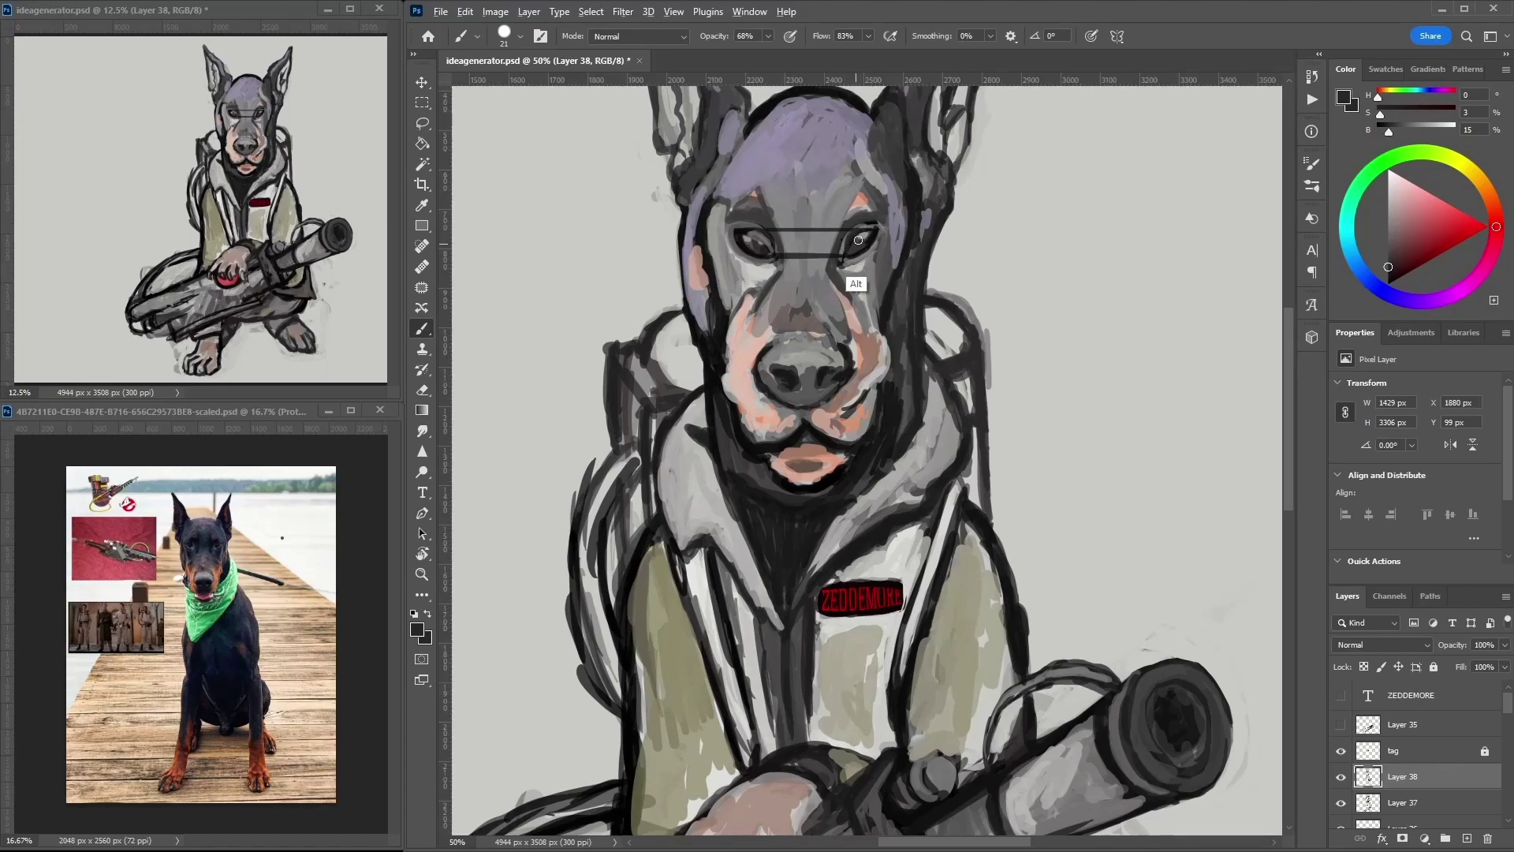
# - Redraw both eyes along the guide lines, paint over the lines and brighten the salmon eyebrow spots
pyautogui.keyDown('alt'); pyautogui.click(859, 247); pyautogui.keyUp('alt')
pyautogui.moveTo(843, 230)
pyautogui.mouseDown()
pyautogui.moveTo(771, 229)
pyautogui.moveTo(834, 248)
pyautogui.moveTo(864, 224)
pyautogui.moveTo(786, 254)
pyautogui.moveTo(839, 227)
pyautogui.moveTo(733, 207)
pyautogui.mouseUp()
pyautogui.keyDown('alt'); pyautogui.click(864, 224); pyautogui.keyUp('alt')
pyautogui.keyDown('alt'); pyautogui.click(890, 214); pyautogui.keyUp('alt')
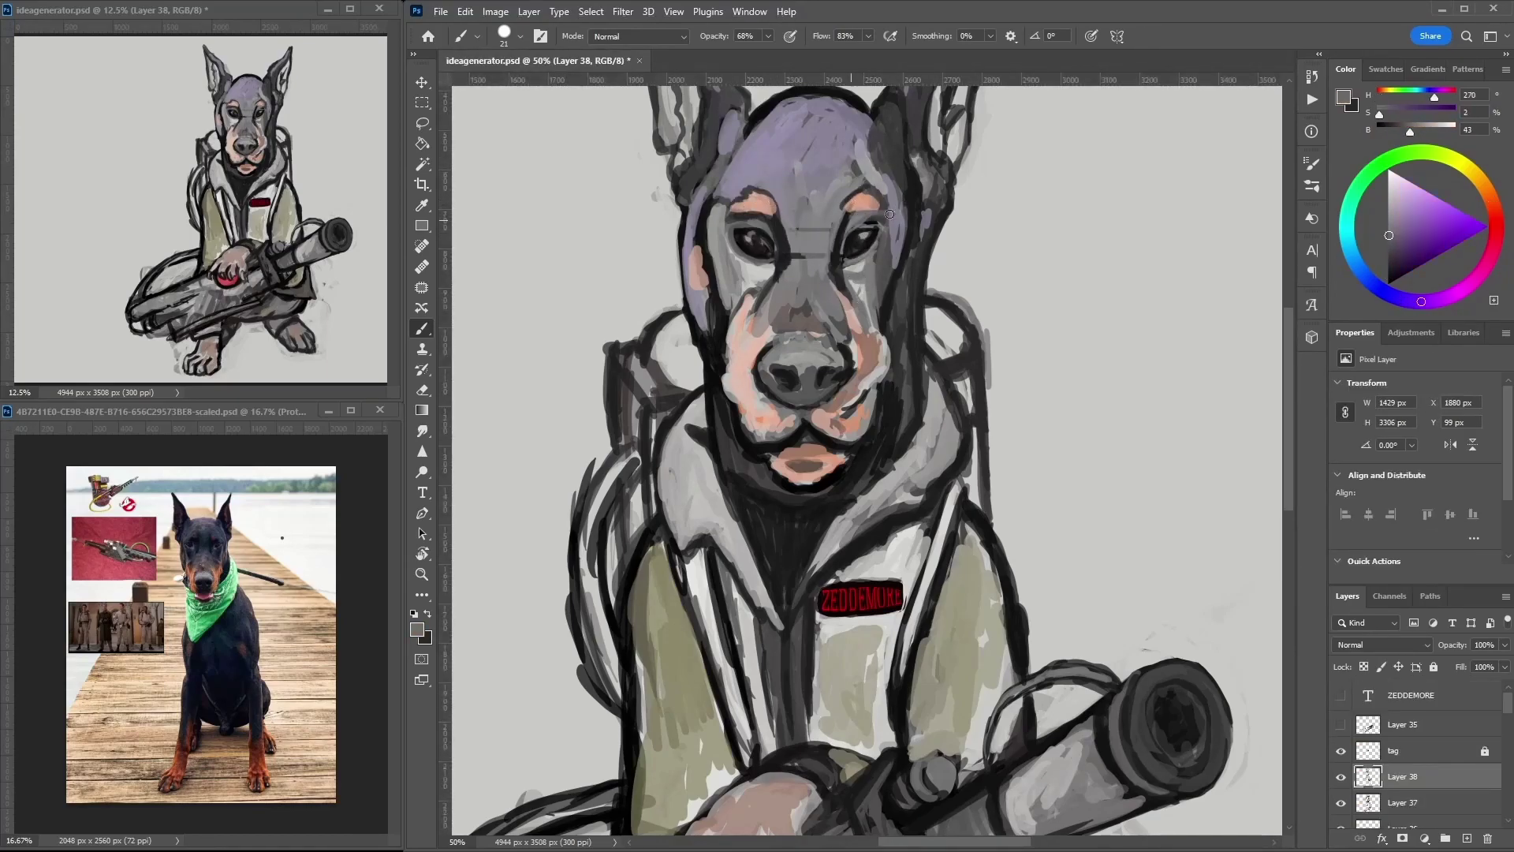
# - Paint the cheek, jaw and neck beside the collar with grey and violet tones
pyautogui.moveTo(890, 214); pyautogui.dragTo(921, 347)
pyautogui.moveTo(919, 517); pyautogui.dragTo(924, 321)
pyautogui.keyDown('alt'); pyautogui.click(924, 320); pyautogui.keyUp('alt')
pyautogui.keyDown('alt'); pyautogui.click(918, 312); pyautogui.keyUp('alt')
pyautogui.moveTo(924, 253); pyautogui.dragTo(849, 413)
# - Shade the collar with grey strokes and refine the jacket front and sleeve around the name patch
pyautogui.moveTo(954, 284)
pyautogui.mouseDown()
pyautogui.moveTo(824, 528)
pyautogui.moveTo(958, 378)
pyautogui.moveTo(964, 316)
pyautogui.mouseUp()
pyautogui.keyDown('alt'); pyautogui.click(915, 434); pyautogui.keyUp('alt')
pyautogui.keyDown('alt'); pyautogui.click(964, 315); pyautogui.keyUp('alt')
pyautogui.moveTo(1017, 426); pyautogui.dragTo(969, 584)
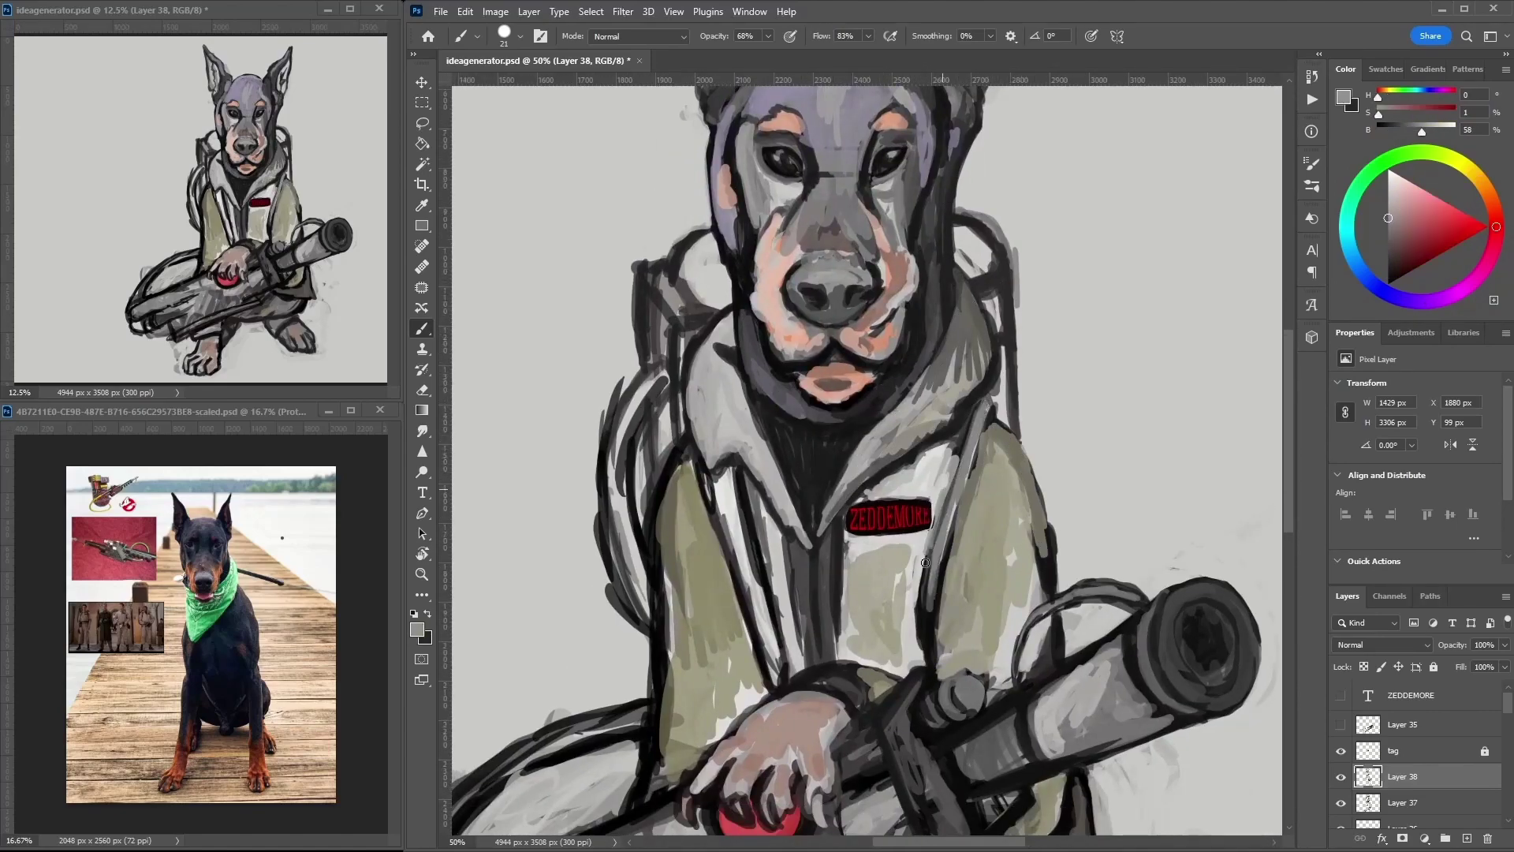
pyautogui.keyDown('alt'); pyautogui.click(931, 488); pyautogui.keyUp('alt')
# - Redraw the backpack behind the shoulder with a rounded grey tube, dark box shapes and a cable outline
pyautogui.hotkey('ctrl', '-')
pyautogui.scroll(3, 743, 215)
pyautogui.keyDown('alt'); pyautogui.click(743, 215); pyautogui.keyUp('alt')
pyautogui.moveTo(700, 257)
pyautogui.mouseDown()
pyautogui.moveTo(710, 323)
pyautogui.moveTo(746, 304)
pyautogui.moveTo(741, 221)
pyautogui.mouseUp()
pyautogui.keyDown('alt'); pyautogui.click(708, 245); pyautogui.keyUp('alt')
pyautogui.keyDown('alt'); pyautogui.click(708, 244); pyautogui.keyUp('alt')
pyautogui.moveTo(688, 274); pyautogui.dragTo(700, 254)
pyautogui.keyDown('alt'); pyautogui.click(727, 253); pyautogui.keyUp('alt')
pyautogui.moveTo(698, 320)
pyautogui.mouseDown()
pyautogui.moveTo(680, 398)
pyautogui.moveTo(709, 498)
pyautogui.mouseUp()
# - Paint the square box on the gun's side and colour the arched hose above the barrel red
pyautogui.keyDown('alt'); pyautogui.click(940, 291); pyautogui.keyUp('alt')
pyautogui.keyDown('alt'); pyautogui.click(913, 613); pyautogui.keyUp('alt')
pyautogui.moveTo(884, 645)
pyautogui.mouseDown()
pyautogui.moveTo(856, 602)
pyautogui.moveTo(919, 651)
pyautogui.mouseUp()
pyautogui.keyDown('alt'); pyautogui.click(907, 576); pyautogui.keyUp('alt')
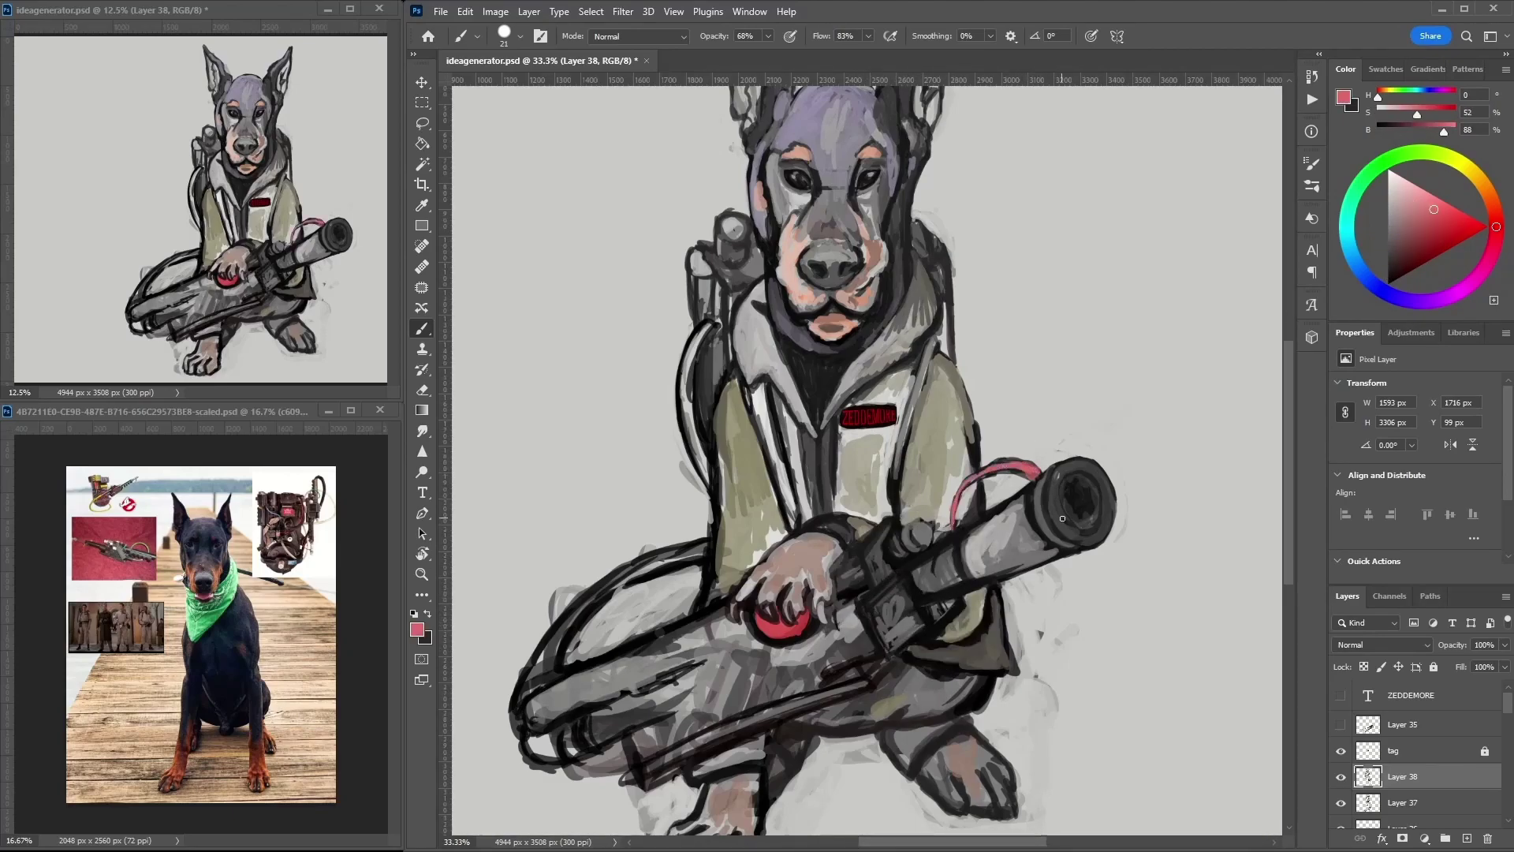
# - Reshape the round end of the small cylinder above the gun with sampled dark and mid greys
pyautogui.keyDown('alt'); pyautogui.click(907, 532); pyautogui.keyUp('alt')
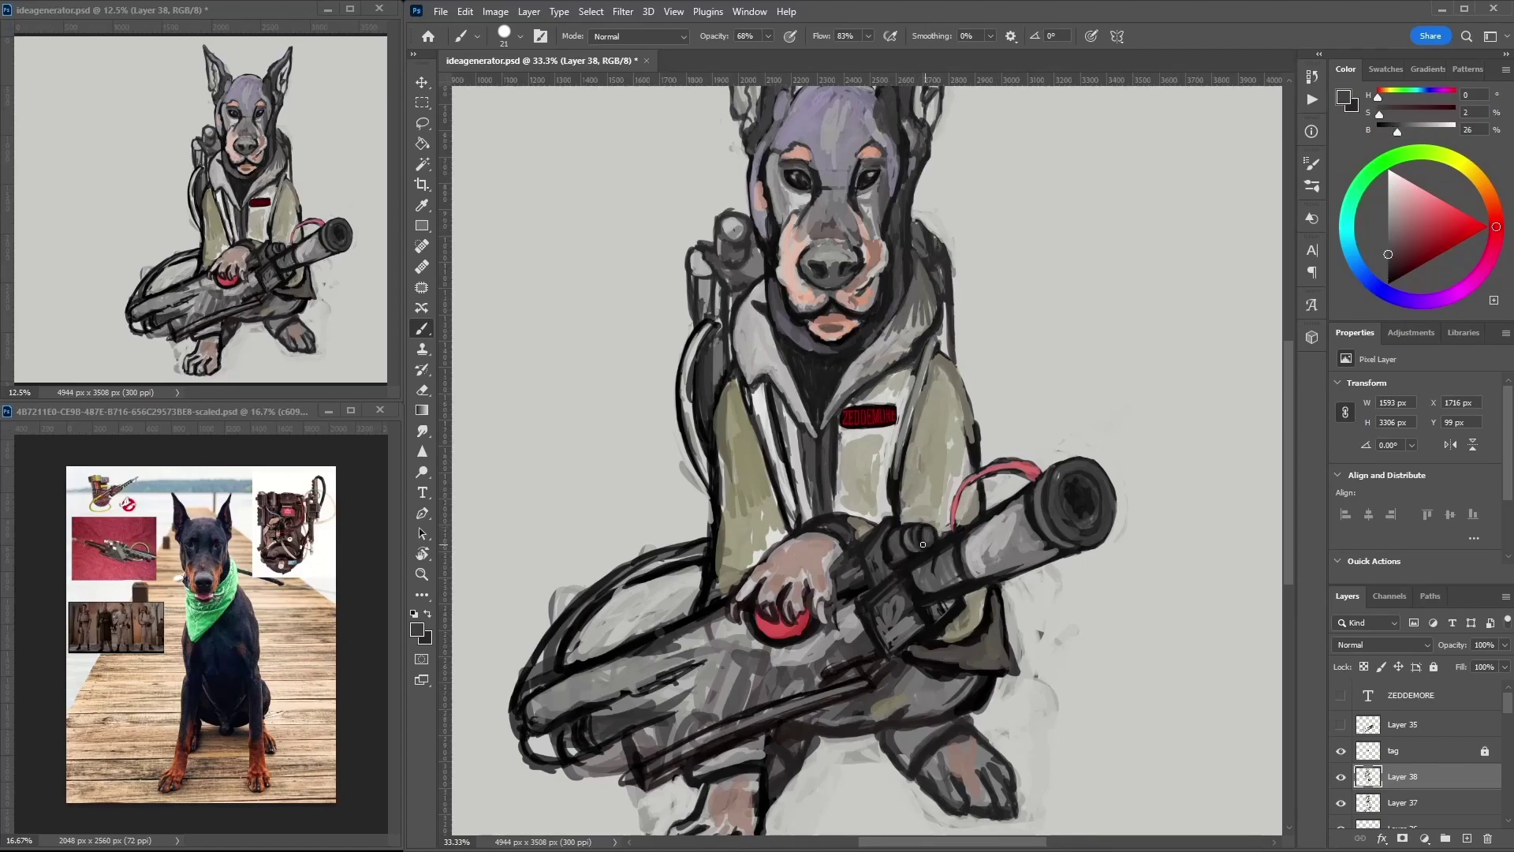
pyautogui.keyDown('alt'); pyautogui.click(922, 544); pyautogui.keyUp('alt')
pyautogui.keyDown('alt'); pyautogui.click(919, 536); pyautogui.keyUp('alt')
pyautogui.keyDown('alt'); pyautogui.click(895, 536); pyautogui.keyUp('alt')
pyautogui.keyDown('alt'); pyautogui.click(891, 548); pyautogui.keyUp('alt')
pyautogui.keyDown('alt'); pyautogui.click(887, 552); pyautogui.keyUp('alt')
pyautogui.keyDown('alt'); pyautogui.click(918, 521); pyautogui.keyUp('alt')
pyautogui.keyDown('alt'); pyautogui.click(907, 578); pyautogui.keyUp('alt')
pyautogui.keyDown('alt'); pyautogui.click(918, 527); pyautogui.keyUp('alt')
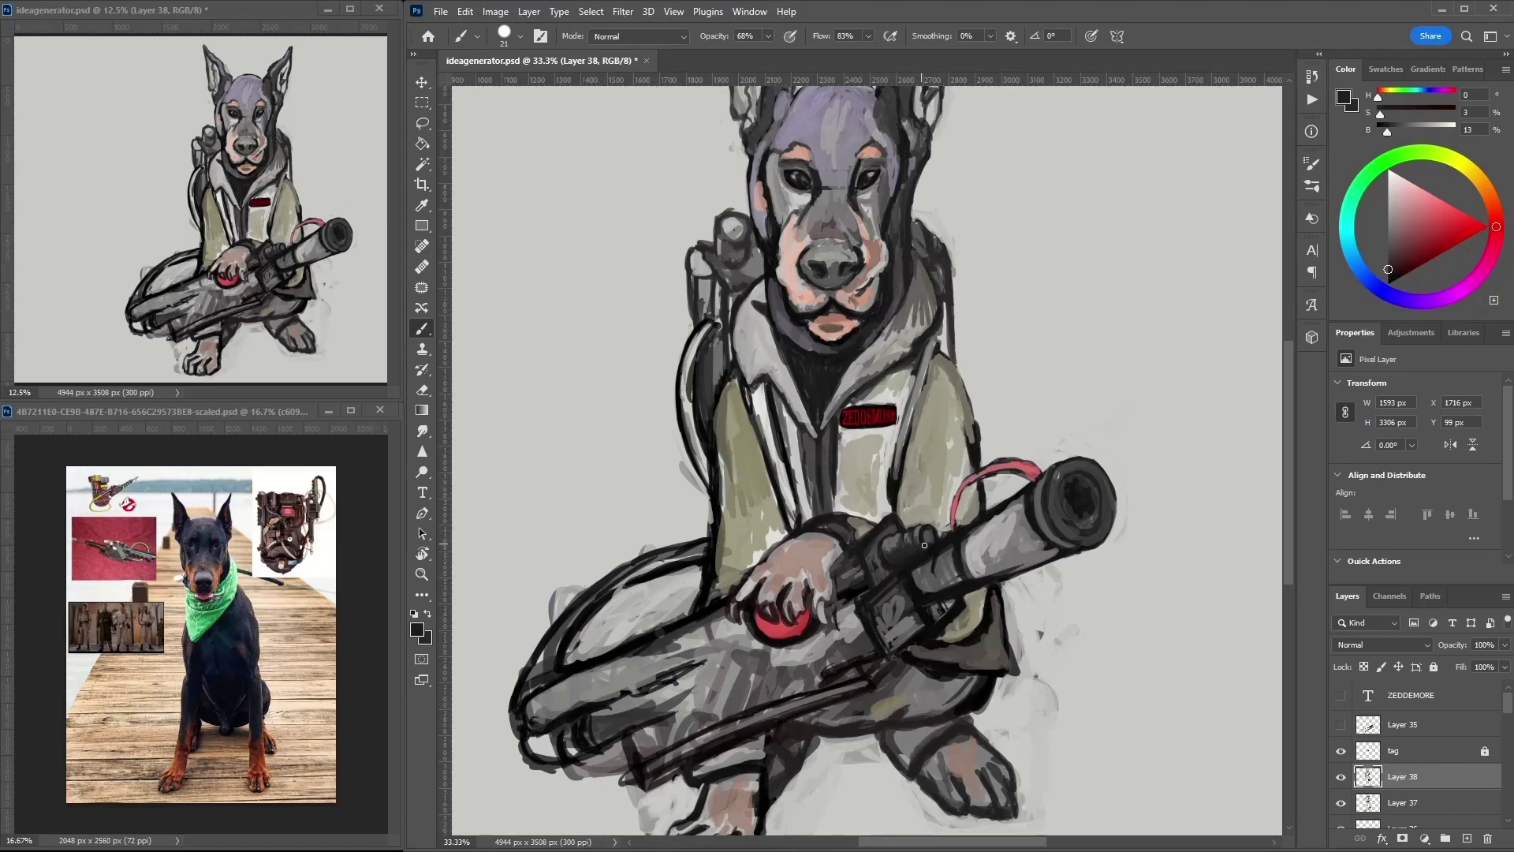
# - Square off the housing of the small cylinder beside the hand with dark edges and grey planes
pyautogui.keyDown('alt'); pyautogui.click(907, 530); pyautogui.keyUp('alt')
pyautogui.keyDown('alt'); pyautogui.click(895, 544); pyautogui.keyUp('alt')
pyautogui.keyDown('alt'); pyautogui.click(907, 518); pyautogui.keyUp('alt')
pyautogui.keyDown('alt'); pyautogui.click(866, 590); pyautogui.keyUp('alt')
# - Repaint the gun's muzzle with a dark brown opening and a lighter grey rim
pyautogui.keyDown('alt'); pyautogui.click(1072, 505); pyautogui.keyUp('alt')
pyautogui.keyDown('alt'); pyautogui.click(1091, 513); pyautogui.keyUp('alt')
pyautogui.keyDown('alt'); pyautogui.click(1082, 491); pyautogui.keyUp('alt')
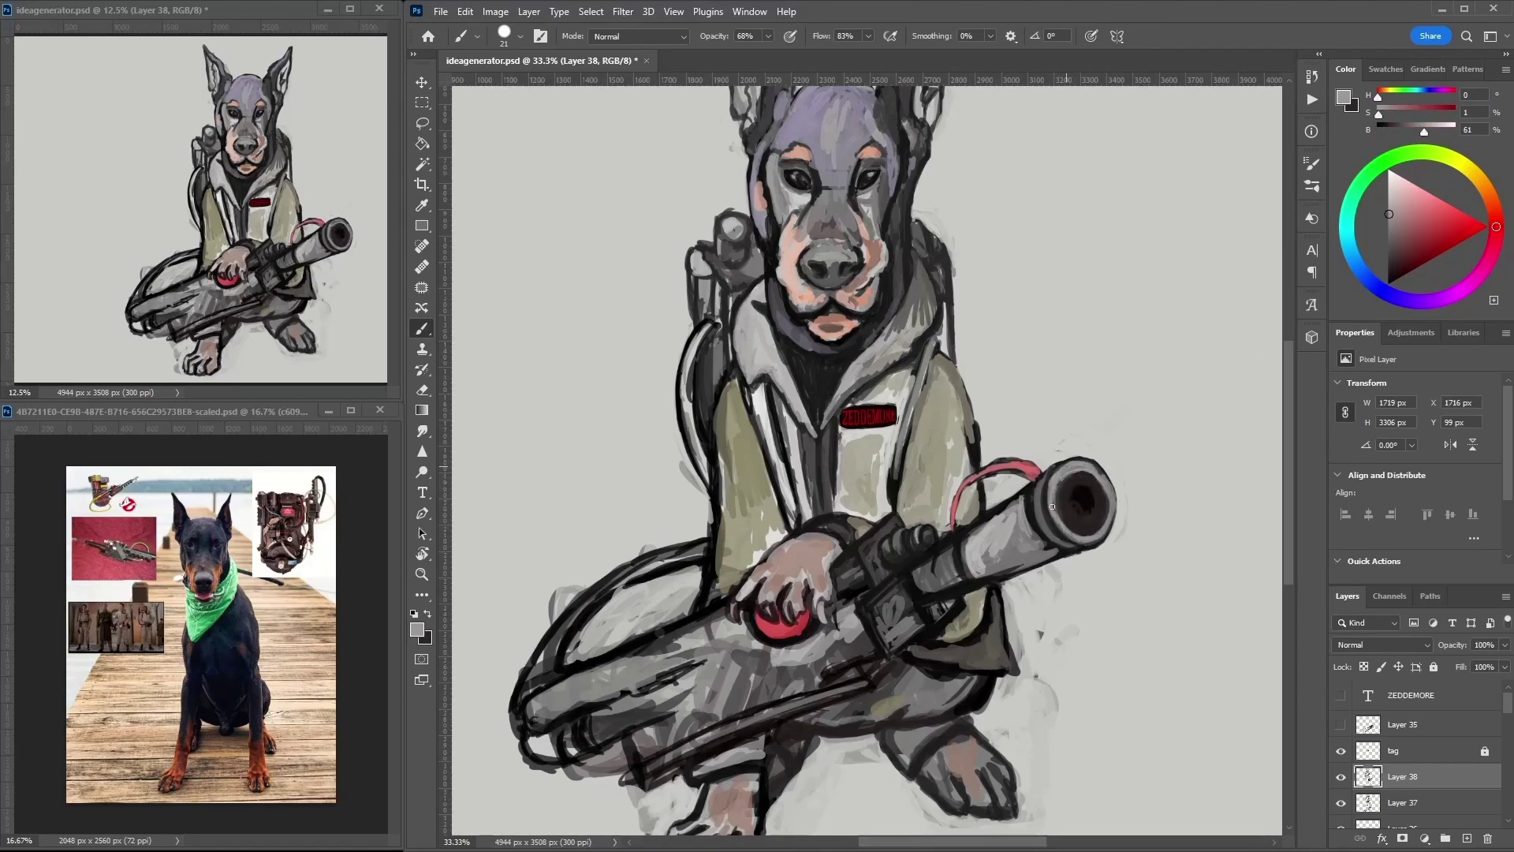
pyautogui.keyDown('alt'); pyautogui.click(1097, 491); pyautogui.keyUp('alt')
# - Brighten the barrel section behind the muzzle and add black rings around it
pyautogui.keyDown('alt'); pyautogui.click(1135, 492); pyautogui.keyUp('alt')
pyautogui.moveTo(1017, 508); pyautogui.dragTo(978, 576)
pyautogui.keyDown('alt'); pyautogui.click(991, 571); pyautogui.keyUp('alt')
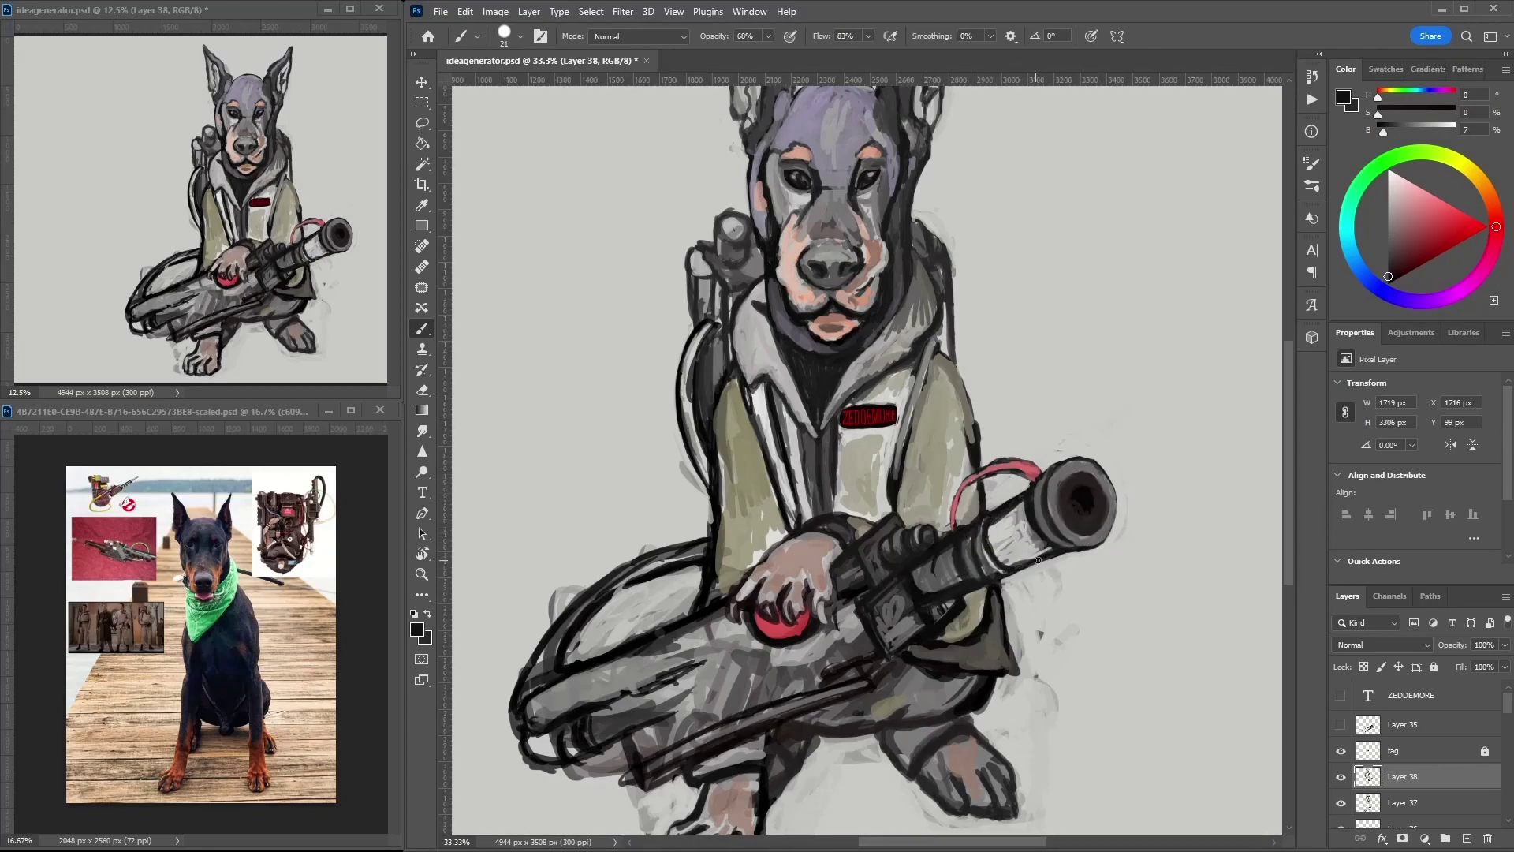
# - Redraw the gun's underside from the side box to the lower tube with dark edges and grey fill
pyautogui.keyDown('alt'); pyautogui.click(912, 579); pyautogui.keyUp('alt')
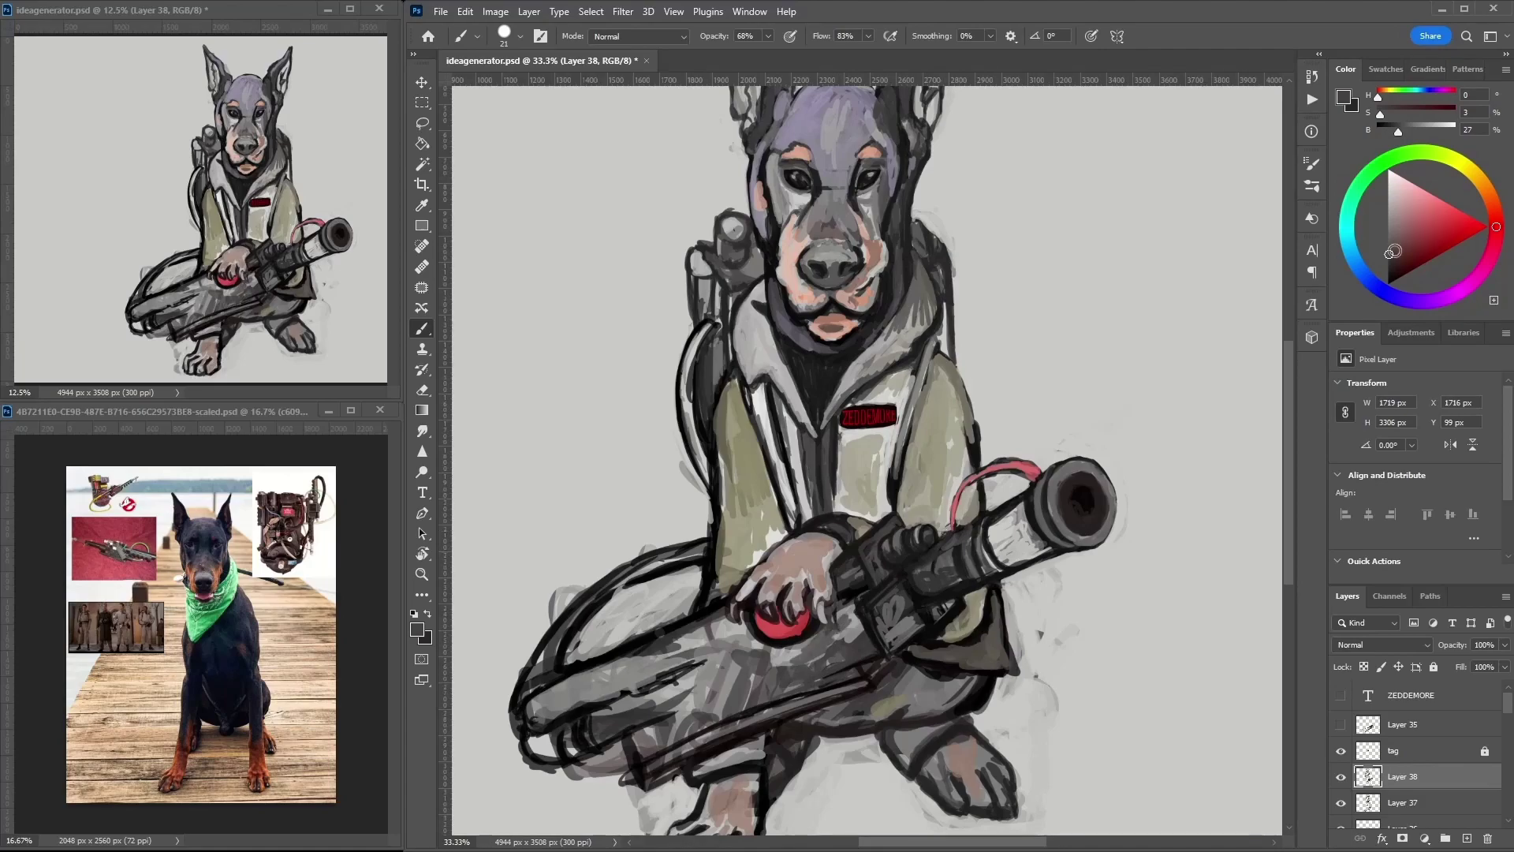
pyautogui.keyDown('alt'); pyautogui.click(867, 663); pyautogui.keyUp('alt')
pyautogui.moveTo(723, 729); pyautogui.dragTo(978, 622)
pyautogui.keyDown('alt'); pyautogui.click(762, 678); pyautogui.keyUp('alt')
pyautogui.keyDown('alt'); pyautogui.click(948, 588); pyautogui.keyUp('alt')
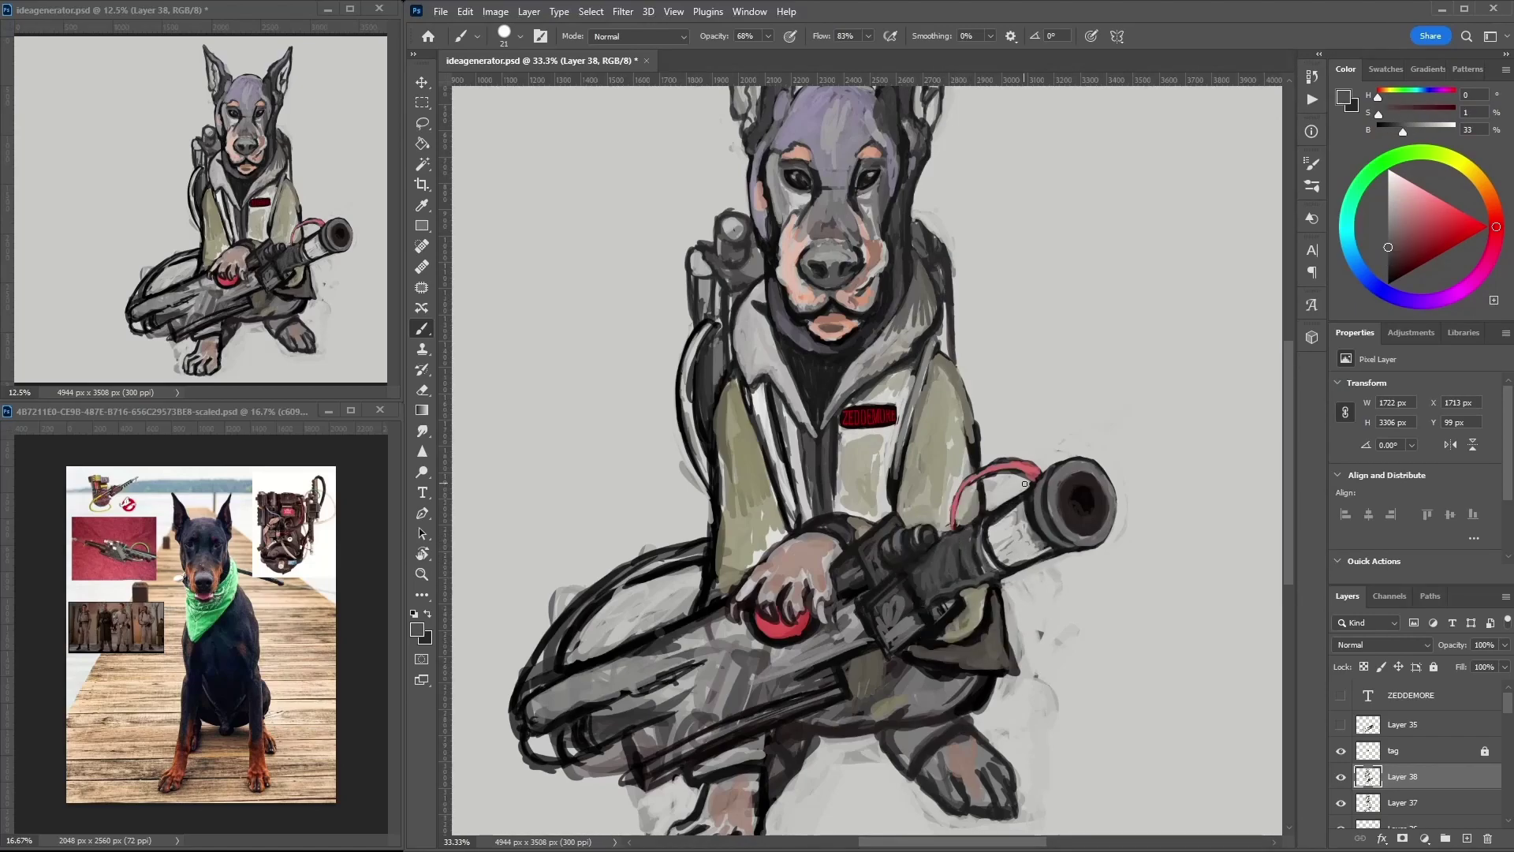
# - Refine the edges of the barrel clamp and side box with sampled greys
pyautogui.keyDown('alt'); pyautogui.click(947, 533); pyautogui.keyUp('alt')
pyautogui.keyDown('alt'); pyautogui.click(1010, 578); pyautogui.keyUp('alt')
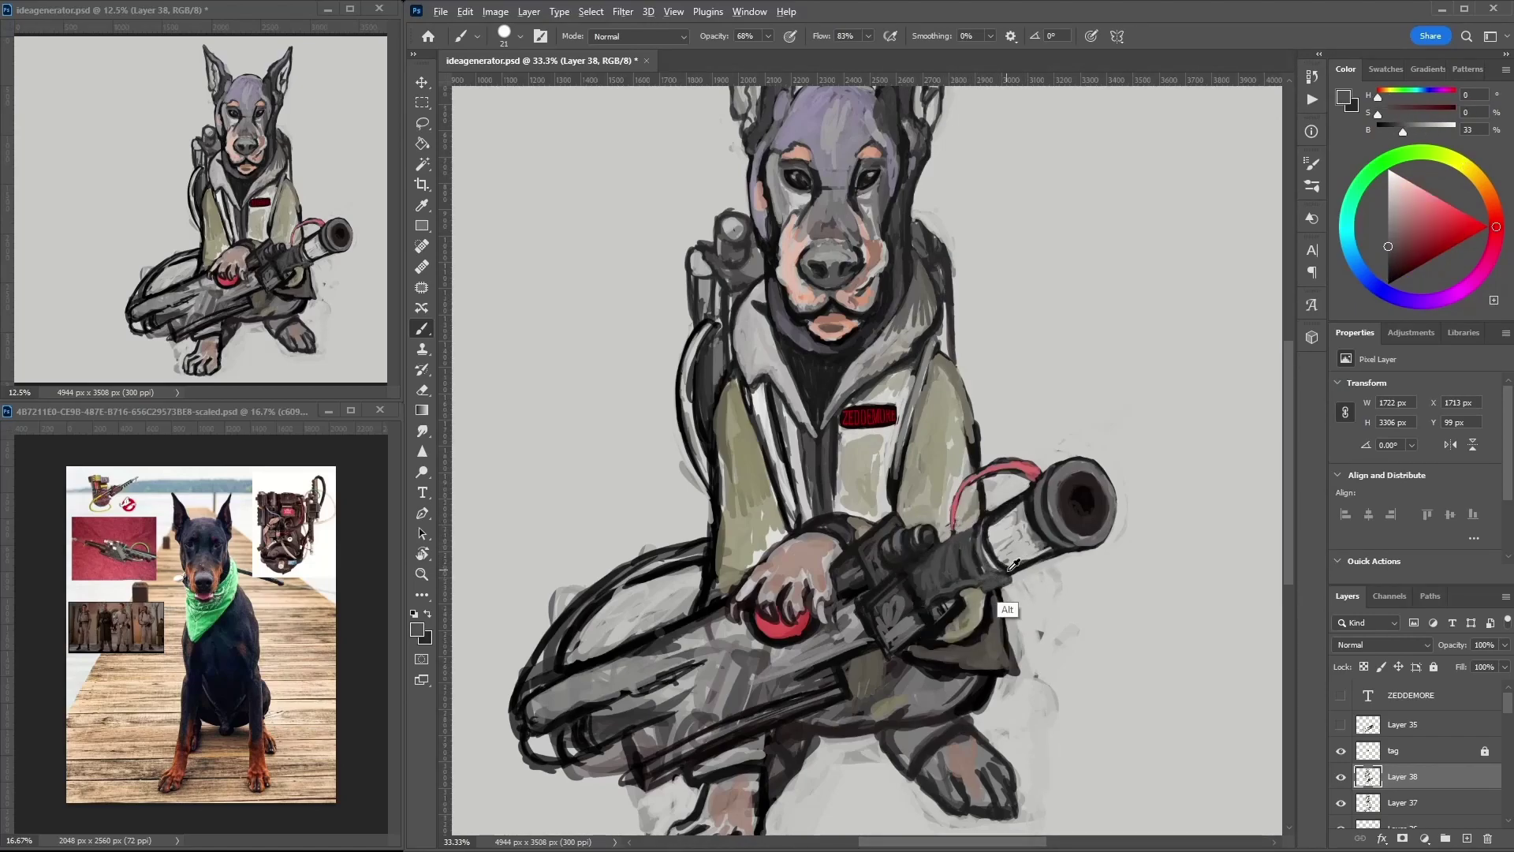
pyautogui.keyDown('alt'); pyautogui.click(950, 602); pyautogui.keyUp('alt')
pyautogui.keyDown('alt'); pyautogui.click(901, 558); pyautogui.keyUp('alt')
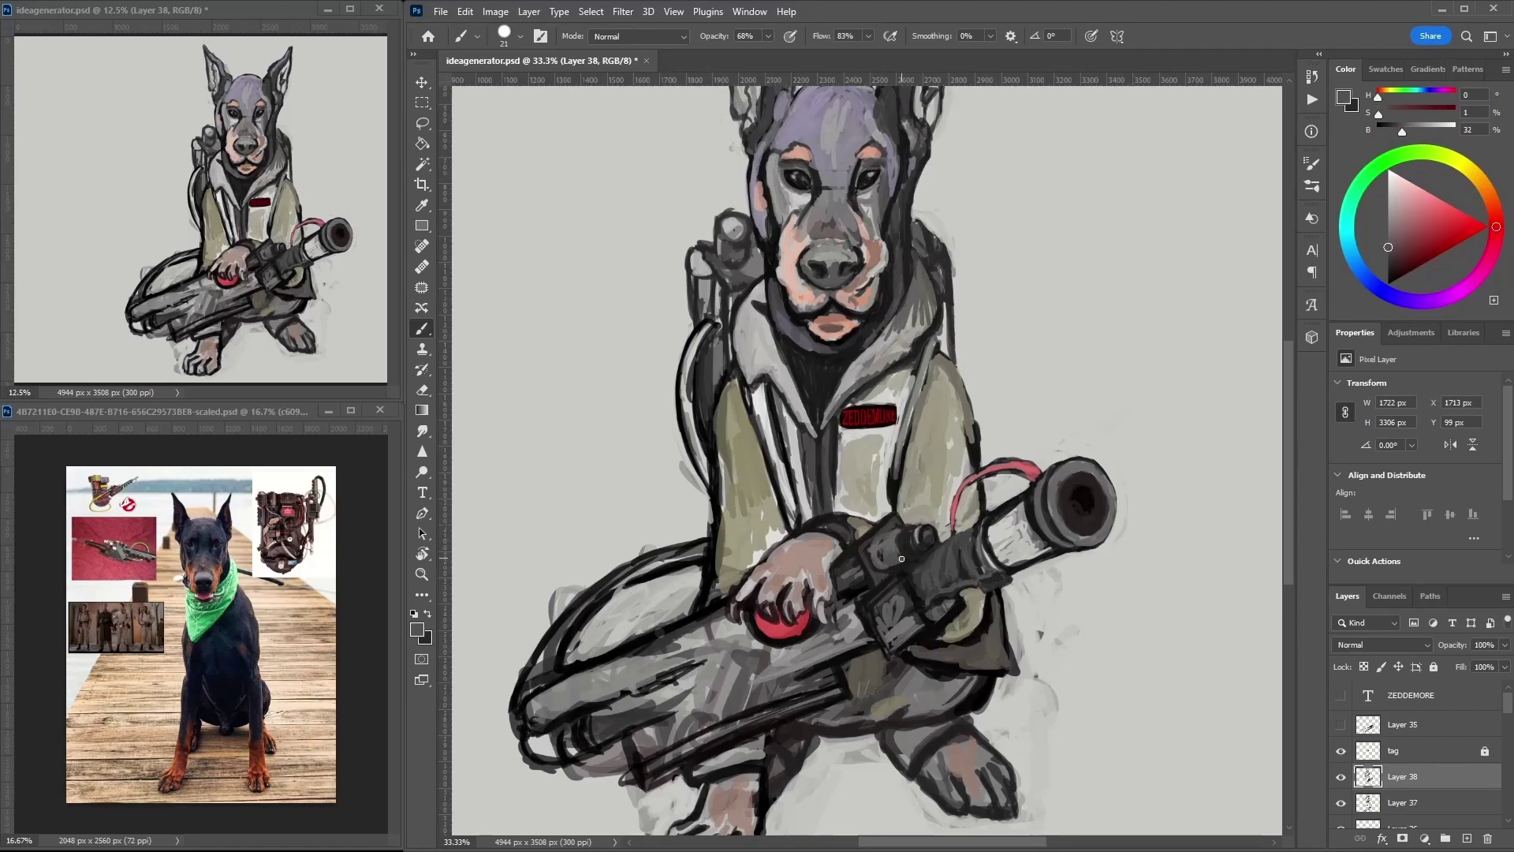
# - Darken the small cylinder above the gun and separate its sections with black contours
pyautogui.keyDown('alt'); pyautogui.click(931, 549); pyautogui.keyUp('alt')
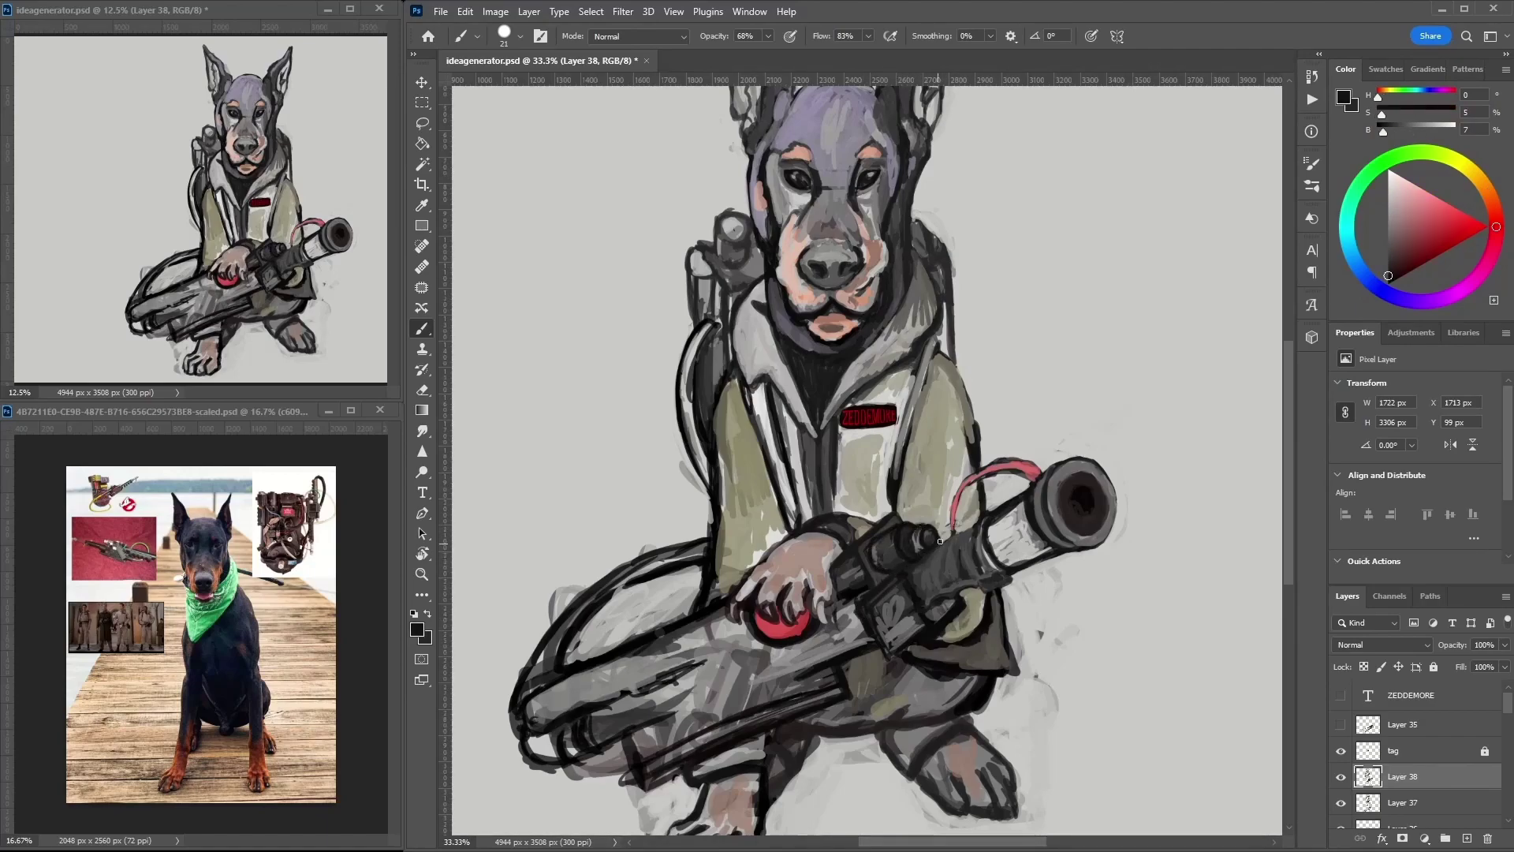
pyautogui.keyDown('alt'); pyautogui.click(928, 534); pyautogui.keyUp('alt')
pyautogui.keyDown('alt'); pyautogui.click(927, 536); pyautogui.keyUp('alt')
pyautogui.keyDown('alt'); pyautogui.click(923, 538); pyautogui.keyUp('alt')
pyautogui.keyDown('alt'); pyautogui.click(920, 540); pyautogui.keyUp('alt')
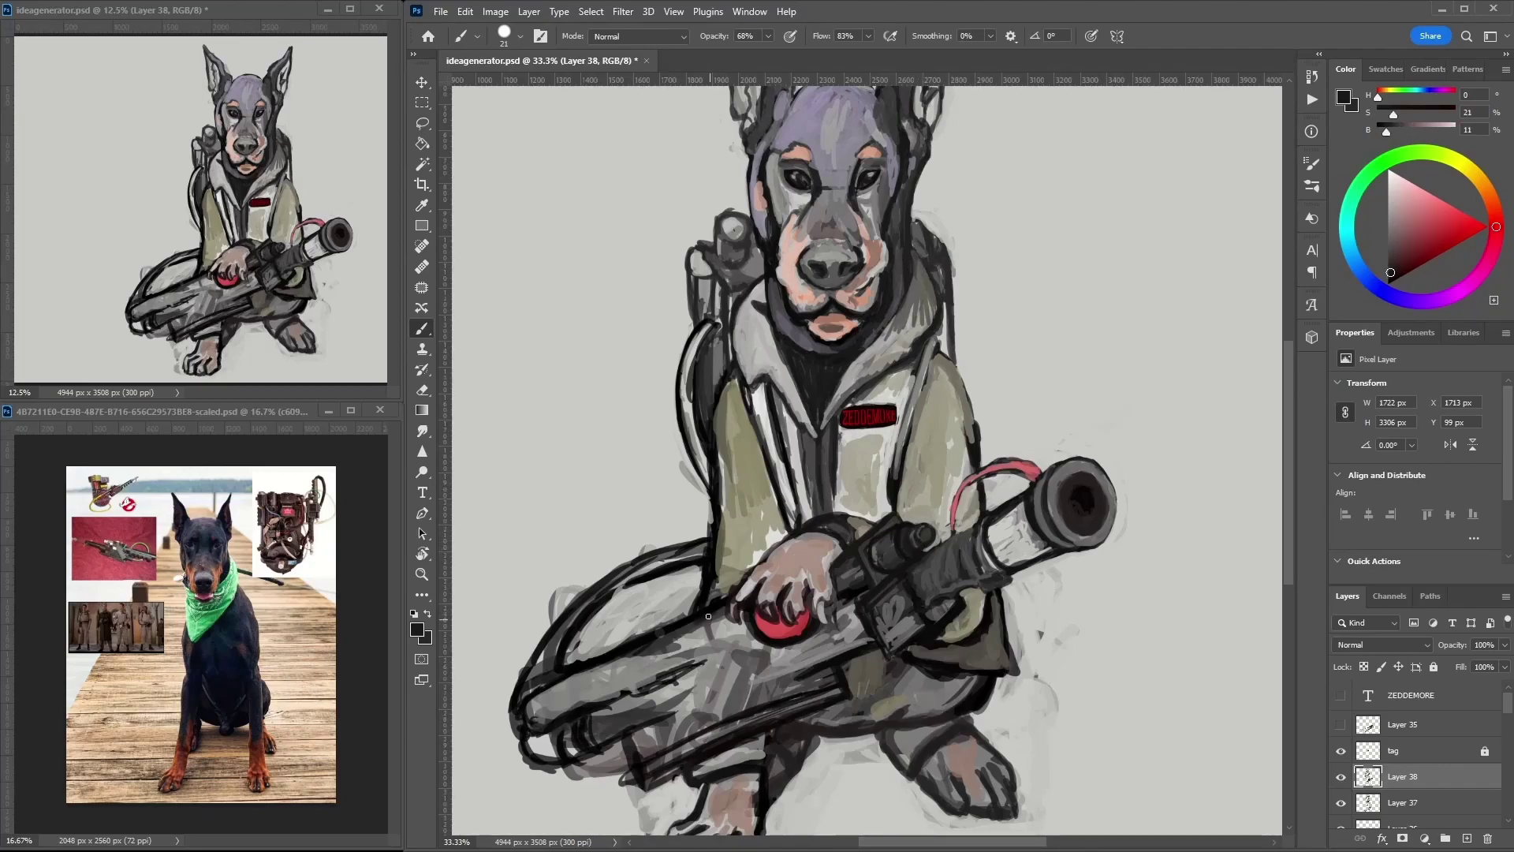
# - Paint a grey circular dial with a dark ring on the gun's rear body and sketch a ribbed block beside it
pyautogui.moveTo(708, 616)
pyautogui.mouseDown()
pyautogui.moveTo(726, 680)
pyautogui.moveTo(630, 694)
pyautogui.mouseUp()
pyautogui.keyDown('alt'); pyautogui.click(625, 687); pyautogui.keyUp('alt')
pyautogui.click(625, 687)
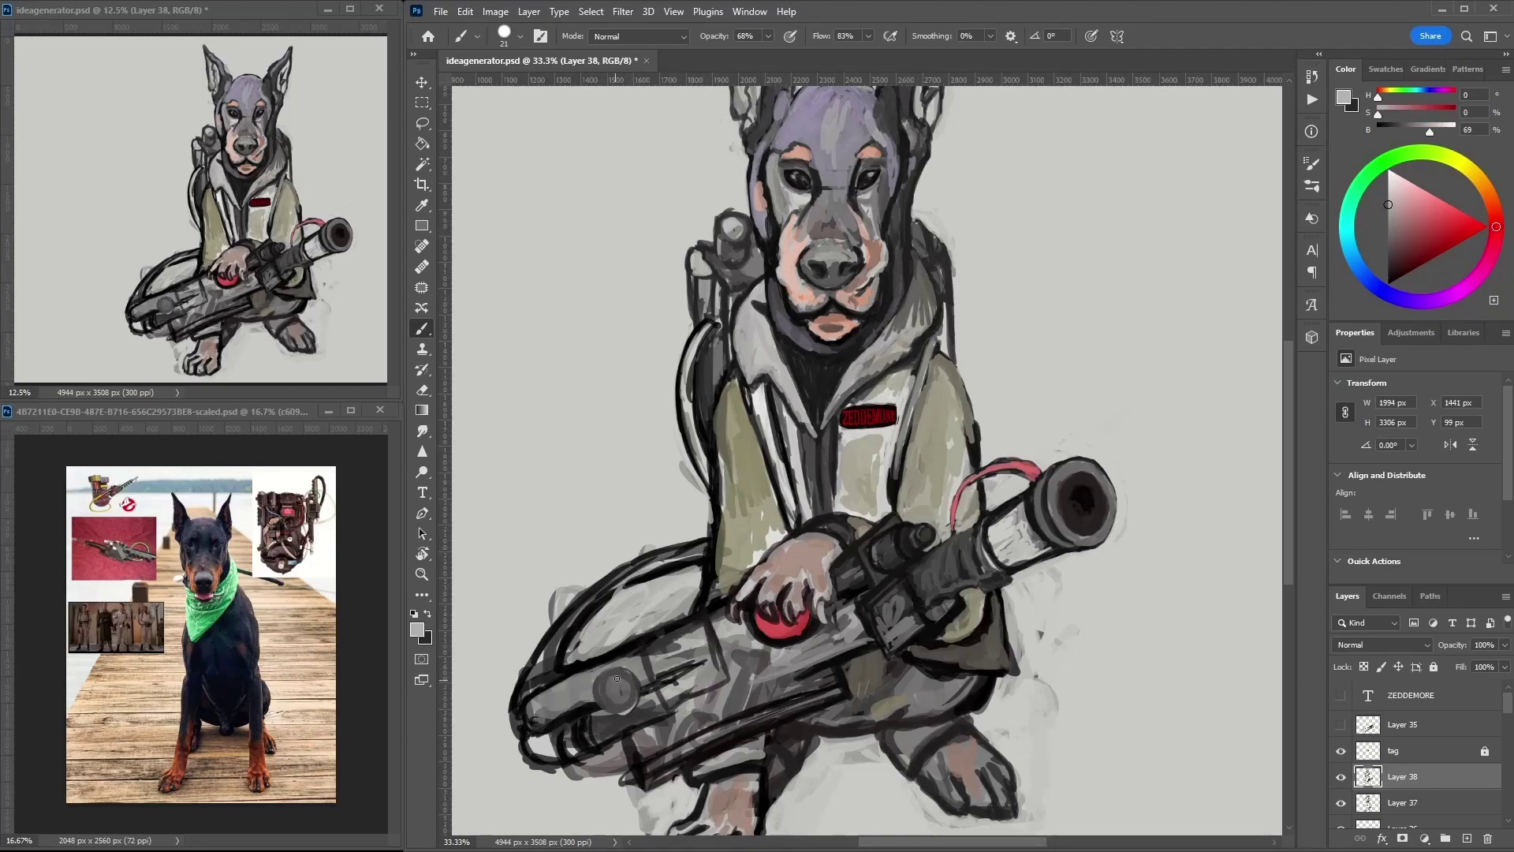
pyautogui.keyDown('alt'); pyautogui.click(602, 685); pyautogui.keyUp('alt')
pyautogui.moveTo(602, 686); pyautogui.dragTo(628, 705)
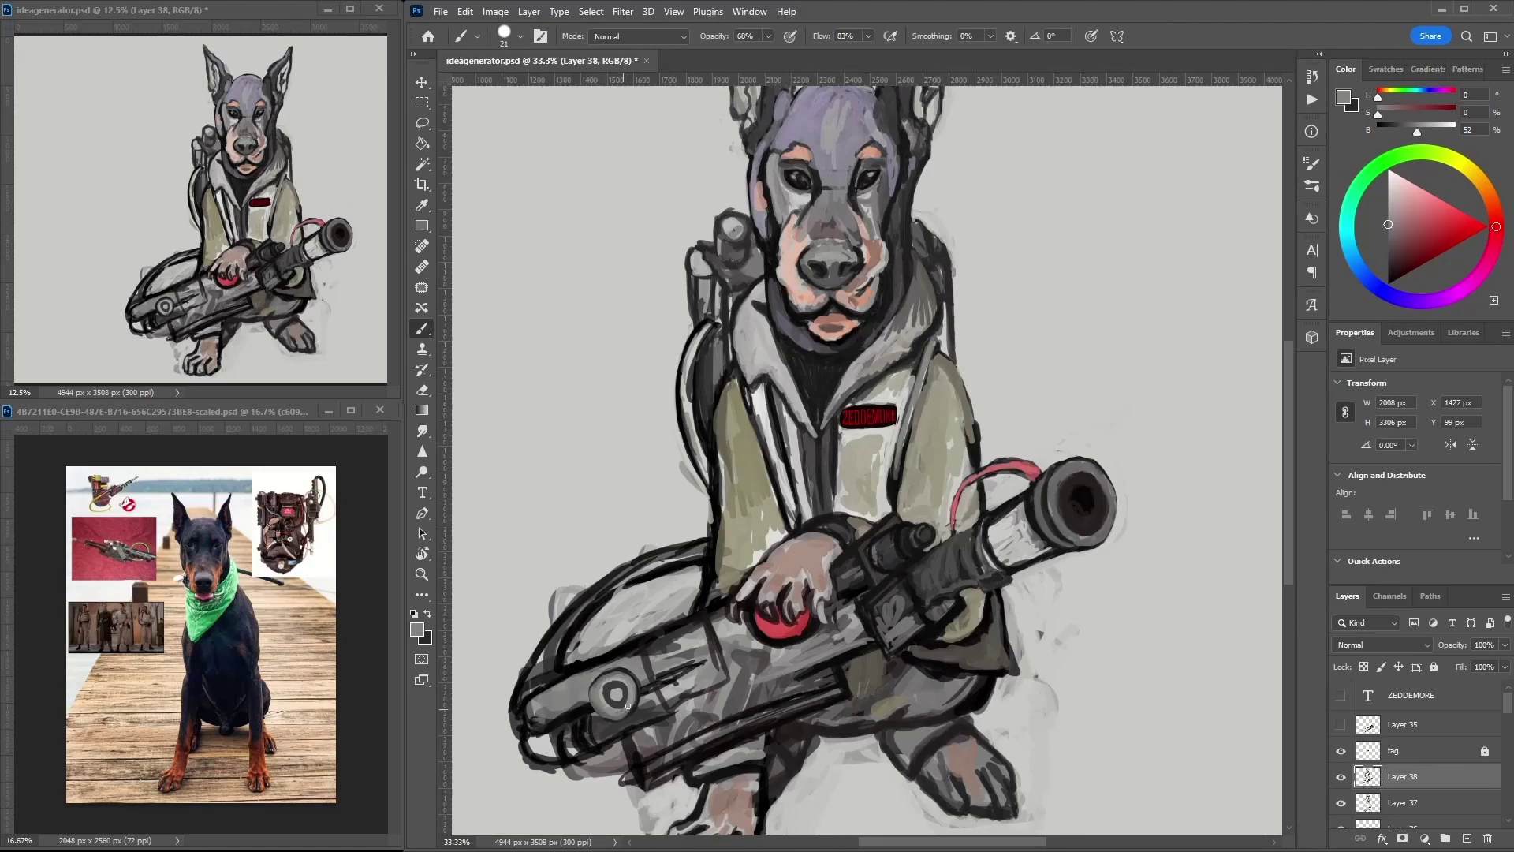
pyautogui.keyDown('alt'); pyautogui.click(615, 649); pyautogui.keyUp('alt')
pyautogui.moveTo(616, 649)
pyautogui.mouseDown()
pyautogui.moveTo(622, 711)
pyautogui.moveTo(605, 671)
pyautogui.moveTo(712, 648)
pyautogui.moveTo(680, 707)
pyautogui.mouseUp()
# - Strengthen the black contours of the backpack on both sides of the dog and along the outer sleeve
pyautogui.moveTo(723, 220)
pyautogui.mouseDown()
pyautogui.moveTo(761, 259)
pyautogui.moveTo(734, 263)
pyautogui.moveTo(691, 334)
pyautogui.mouseUp()
pyautogui.moveTo(918, 221); pyautogui.dragTo(974, 469)
pyautogui.keyDown('alt'); pyautogui.click(952, 394); pyautogui.keyUp('alt')
pyautogui.hotkey('ctrl', '-')
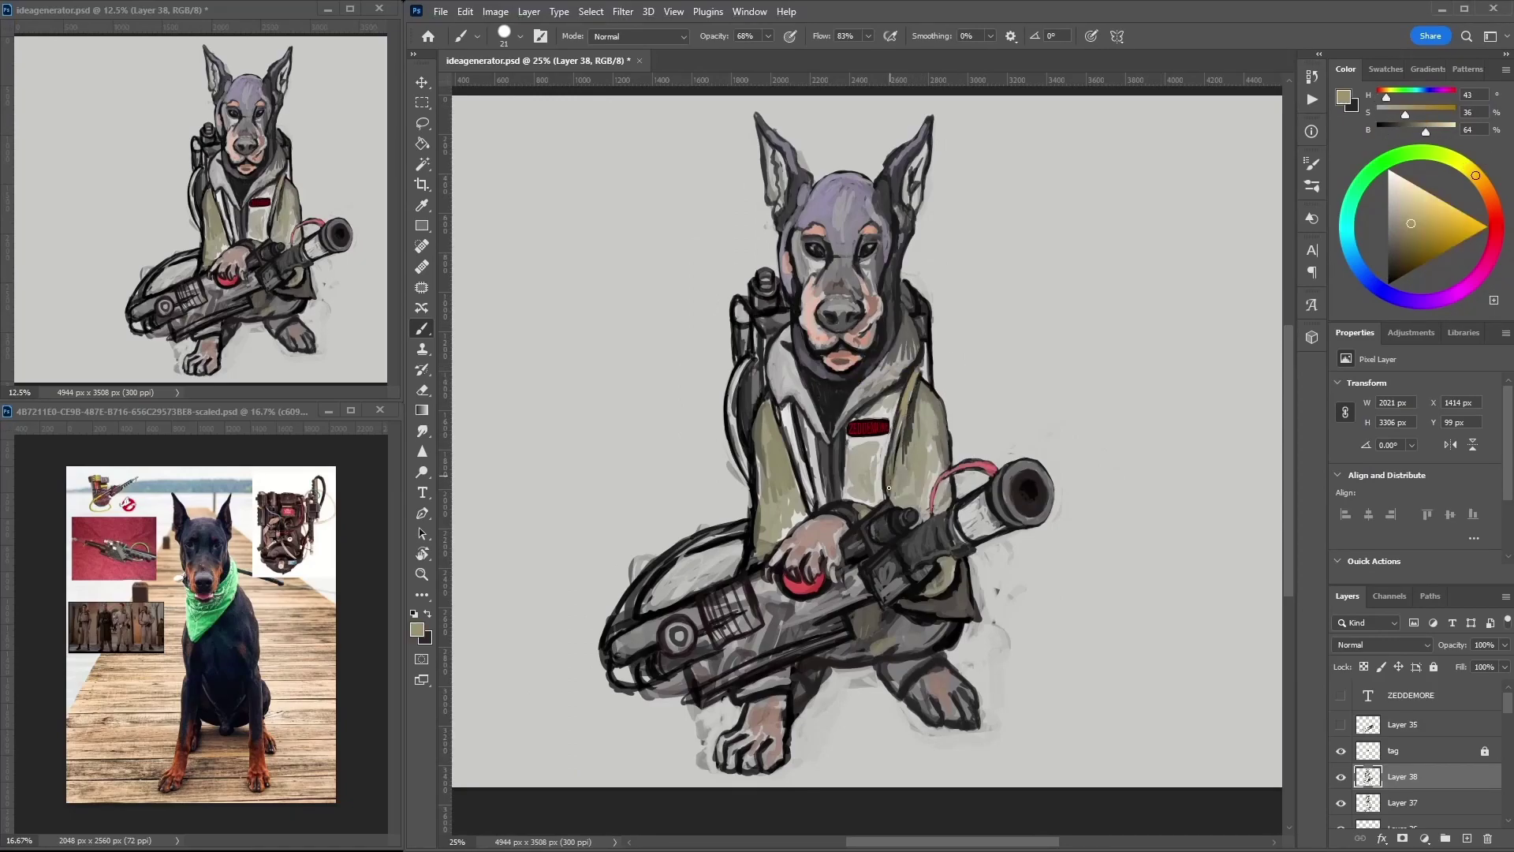
# - Fill the ribbed block beside the gun's dial with grey tones and dark bars
pyautogui.keyDown('alt'); pyautogui.click(801, 613); pyautogui.keyUp('alt')
pyautogui.moveTo(801, 612)
pyautogui.mouseDown()
pyautogui.moveTo(758, 589)
pyautogui.moveTo(728, 647)
pyautogui.moveTo(733, 609)
pyautogui.mouseUp()
pyautogui.keyDown('alt'); pyautogui.click(757, 608); pyautogui.keyUp('alt')
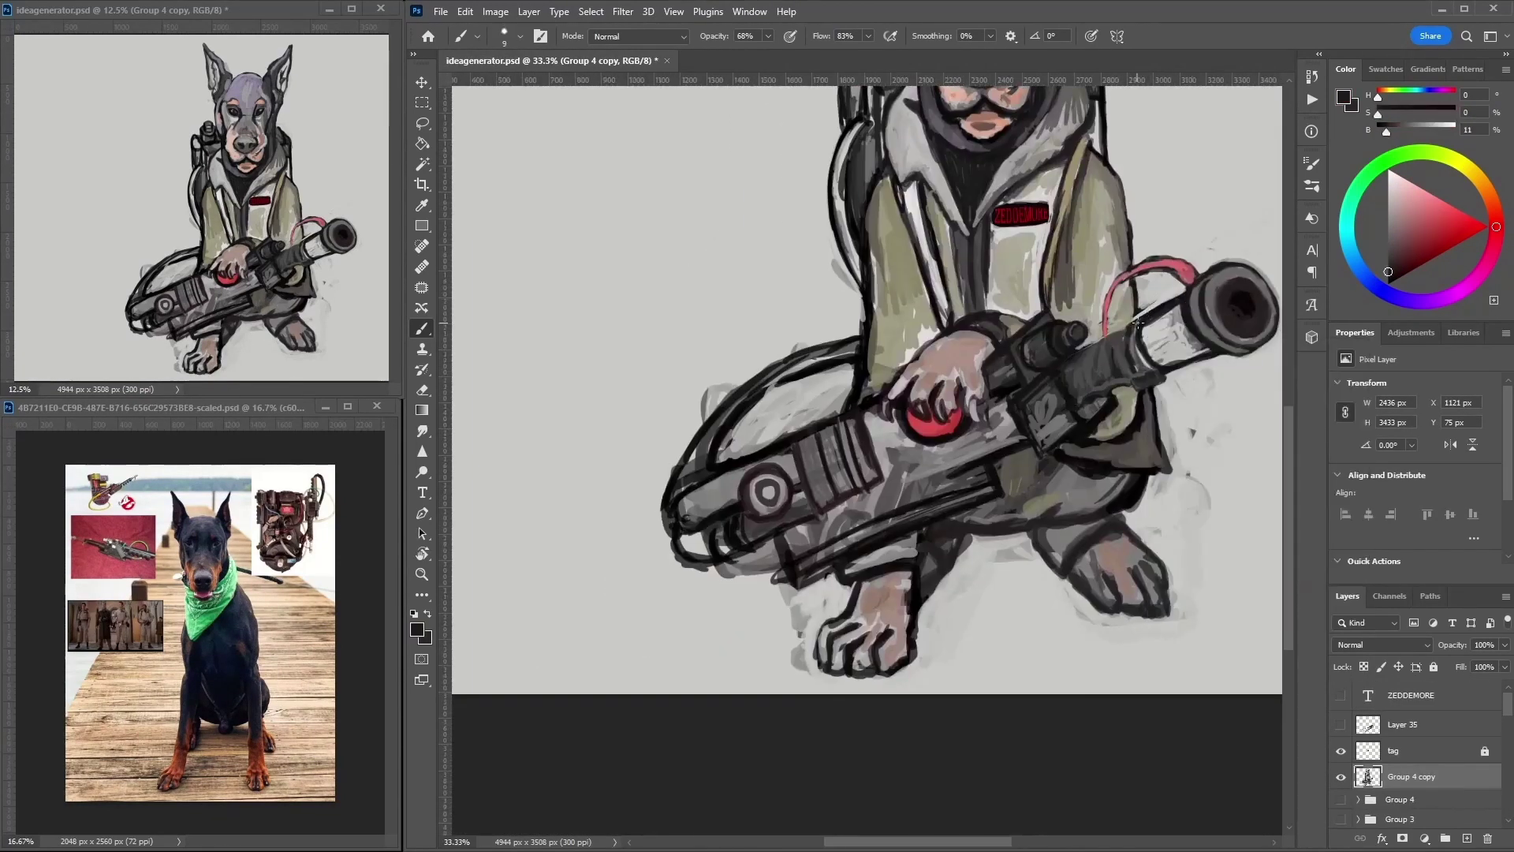
# - Rework the ridged barrel section and clamp behind the muzzle with a 20 px brush, using sampled blacks and greys
pyautogui.press(']')
pyautogui.press(']')
pyautogui.press(']')
pyautogui.keyDown('alt'); pyautogui.click(1088, 348); pyautogui.keyUp('alt')
pyautogui.keyDown('alt'); pyautogui.click(1159, 337); pyautogui.keyUp('alt')
pyautogui.moveTo(1179, 351); pyautogui.dragTo(1147, 316)
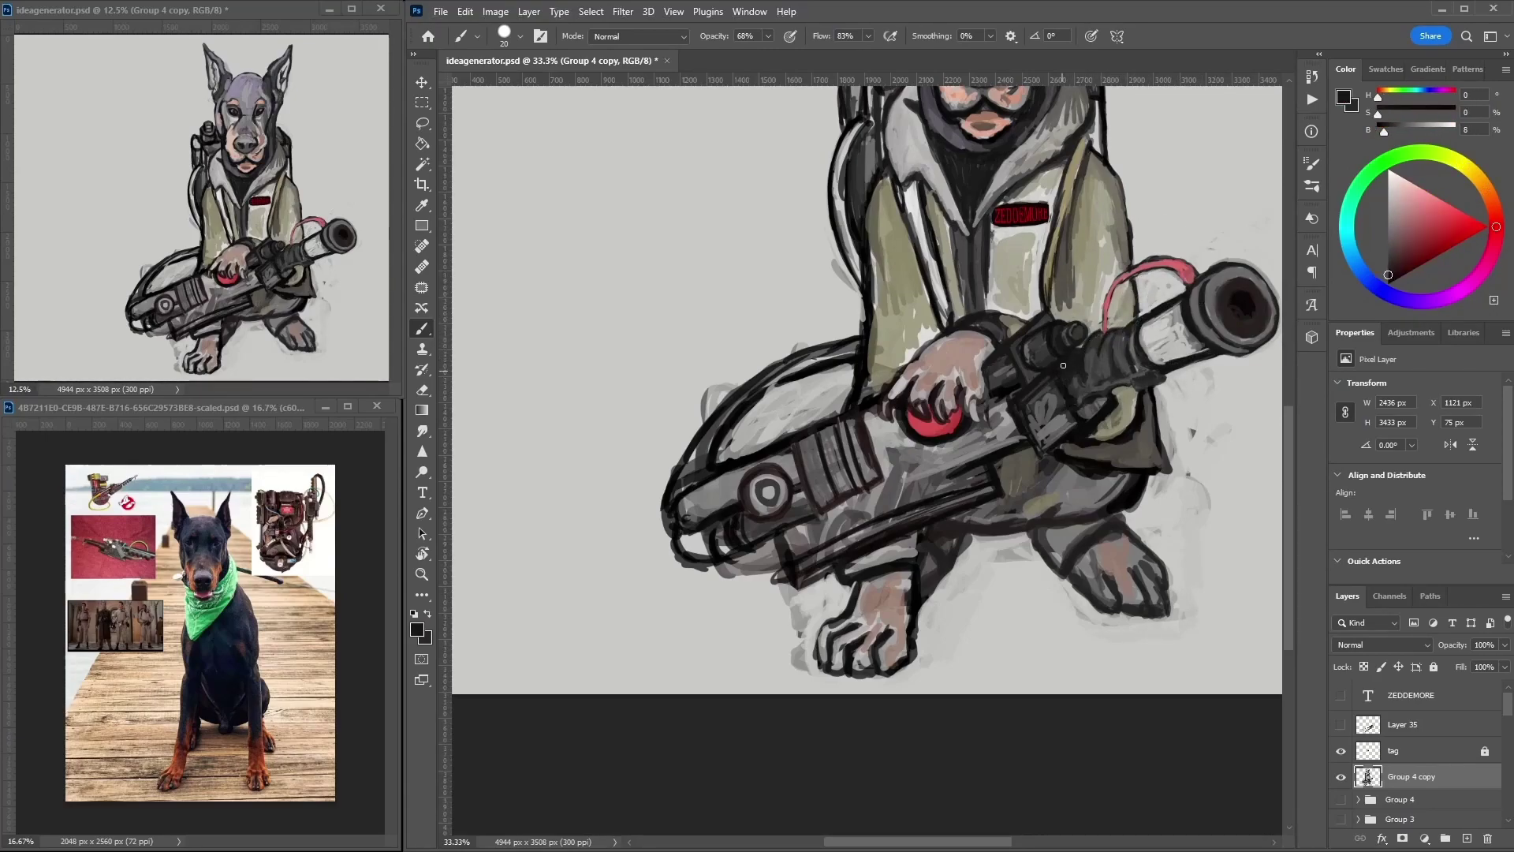
pyautogui.keyDown('alt'); pyautogui.click(1132, 287); pyautogui.keyUp('alt')
pyautogui.keyDown('alt'); pyautogui.click(1107, 321); pyautogui.keyUp('alt')
pyautogui.keyDown('alt'); pyautogui.click(1069, 363); pyautogui.keyUp('alt')
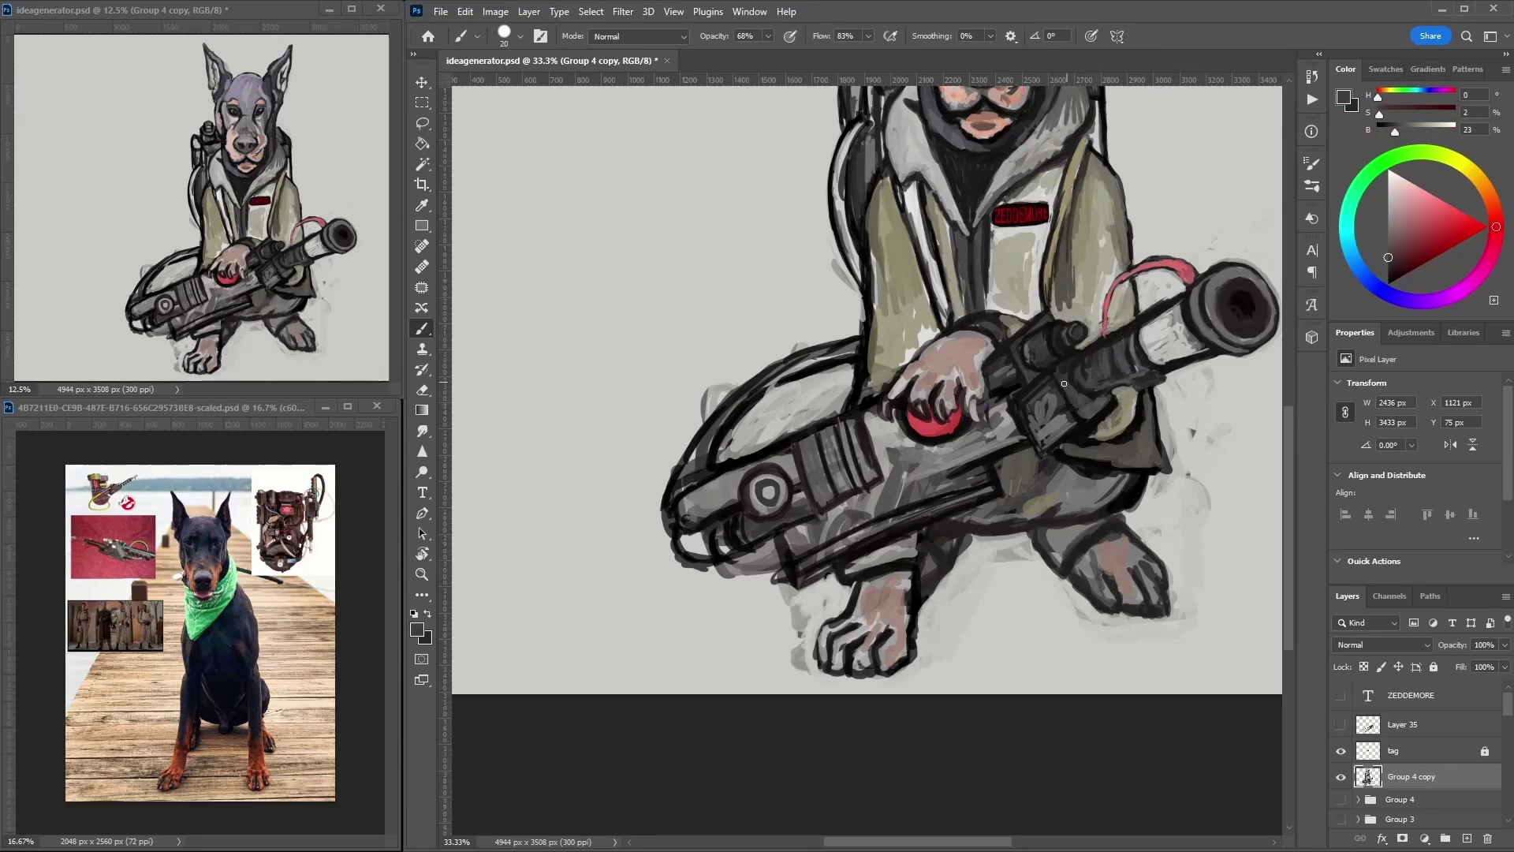
# - Refine the paw's claws and shade the red button beneath them with grey, muted red and dark edge tones
pyautogui.keyDown('alt'); pyautogui.click(923, 398); pyautogui.keyUp('alt')
pyautogui.keyDown('alt'); pyautogui.click(983, 395); pyautogui.keyUp('alt')
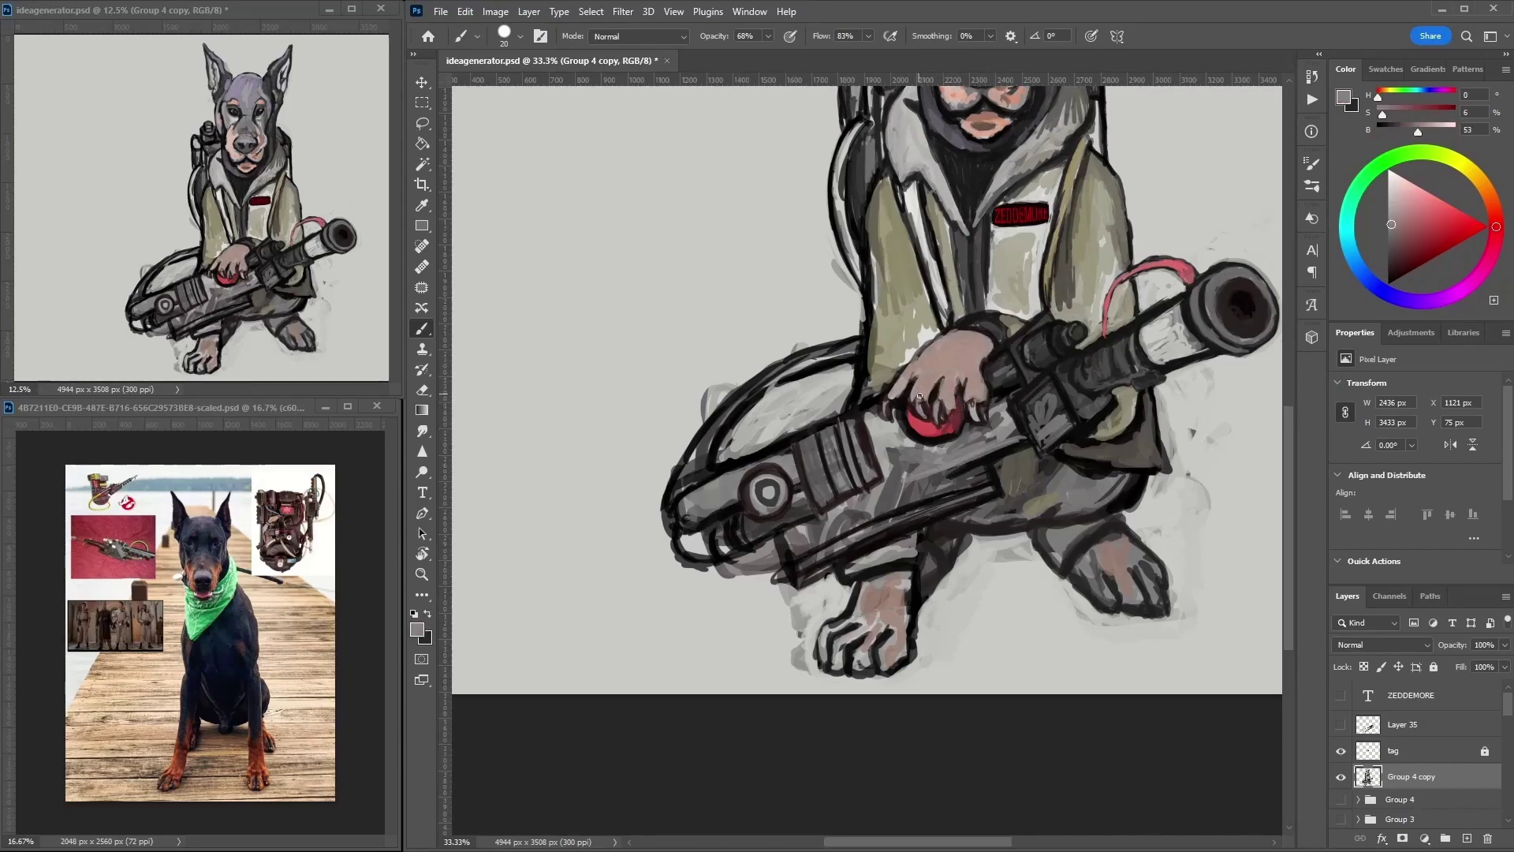
pyautogui.keyDown('alt'); pyautogui.click(947, 412); pyautogui.keyUp('alt')
pyautogui.keyDown('alt'); pyautogui.click(947, 413); pyautogui.keyUp('alt')
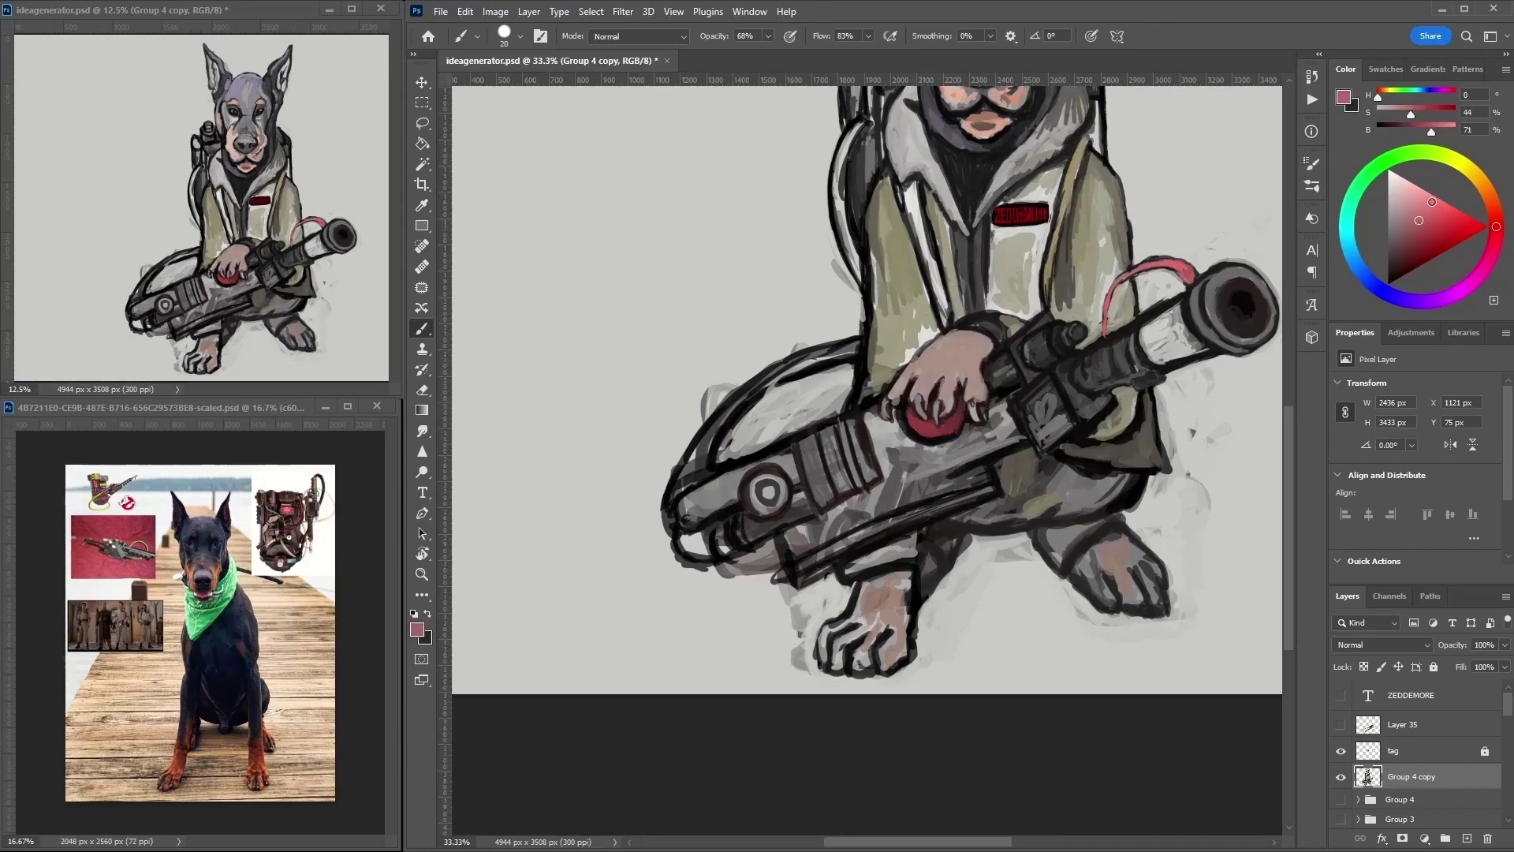
pyautogui.keyDown('alt'); pyautogui.click(904, 422); pyautogui.keyUp('alt')
pyautogui.keyDown('alt'); pyautogui.click(954, 439); pyautogui.keyUp('alt')
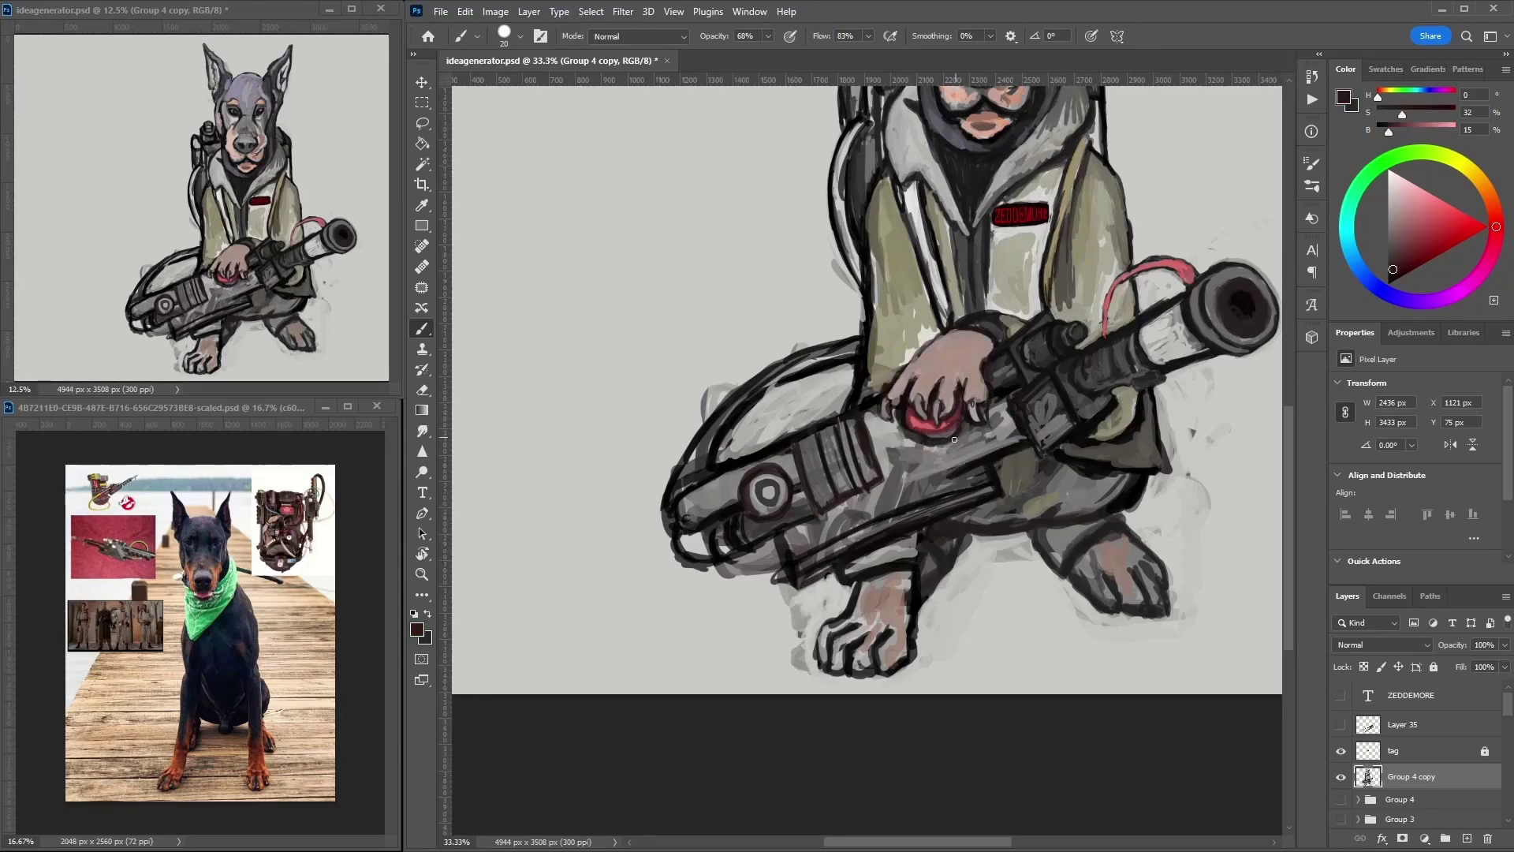
# - Paint cream highlights along both sides of the jacket collar and over the chest panel under the name tag
pyautogui.scroll(-2, 960, 411)
pyautogui.scroll(3, 895, 321)
pyautogui.keyDown('alt'); pyautogui.click(964, 301); pyautogui.keyUp('alt')
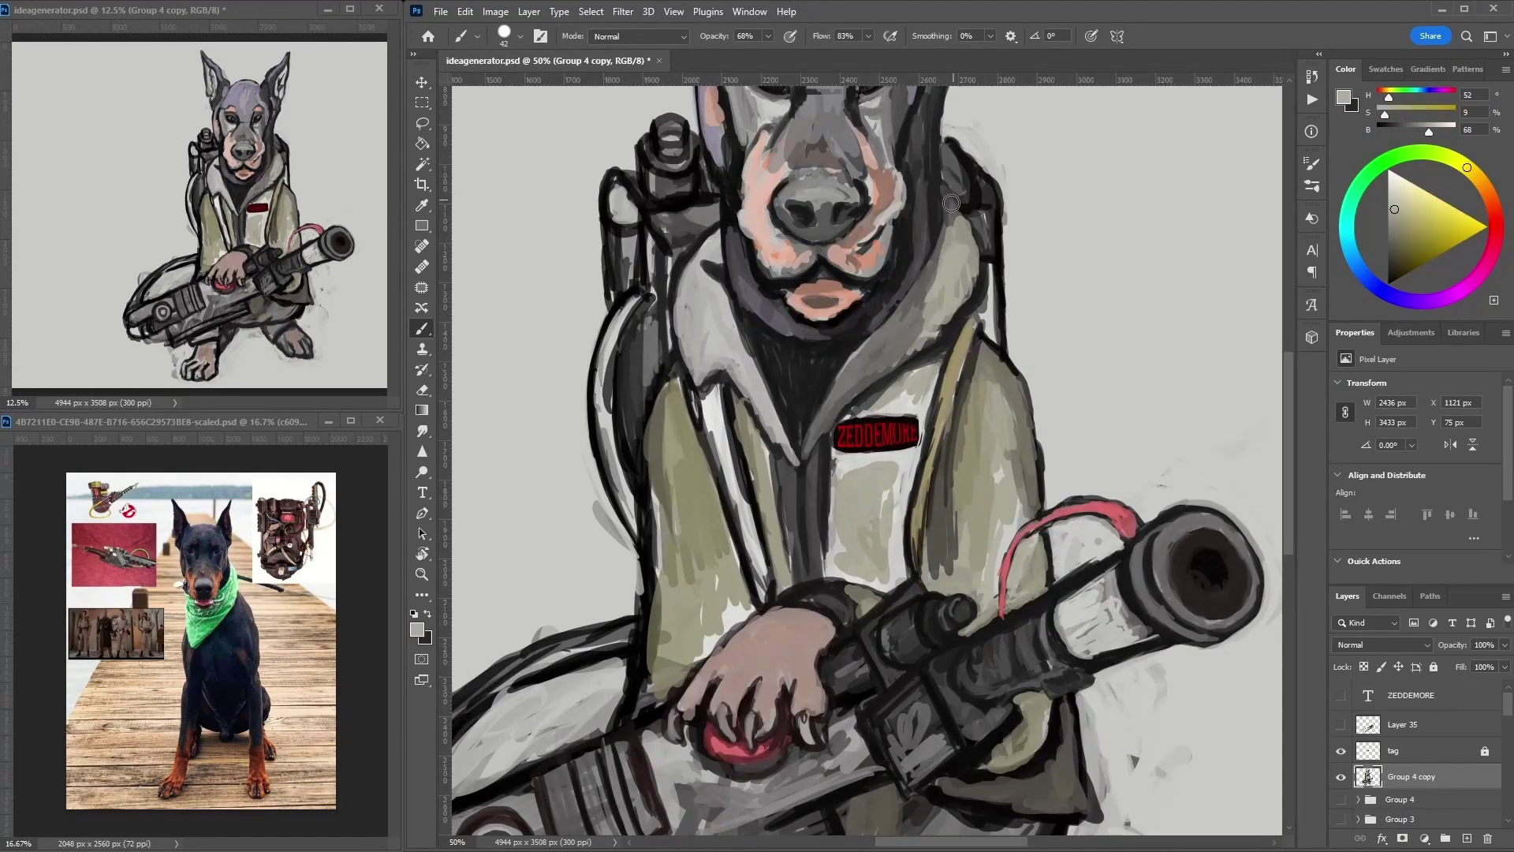
pyautogui.keyDown('alt'); pyautogui.click(958, 252); pyautogui.keyUp('alt')
pyautogui.moveTo(946, 260); pyautogui.dragTo(907, 339)
pyautogui.moveTo(694, 284); pyautogui.dragTo(709, 371)
pyautogui.moveTo(836, 394)
pyautogui.mouseDown()
pyautogui.moveTo(964, 263)
pyautogui.moveTo(840, 395)
pyautogui.mouseUp()
# - Repaint the back of the paw on the gun with sampled flesh tones
pyautogui.keyDown('alt'); pyautogui.click(757, 630); pyautogui.keyUp('alt')
pyautogui.moveTo(757, 622); pyautogui.dragTo(643, 702)
pyautogui.keyDown('alt'); pyautogui.click(745, 642); pyautogui.keyUp('alt')
# - Repaint the muzzle rim in grey and shade the curved red cable with deeper red
pyautogui.moveTo(1004, 527)
pyautogui.mouseDown()
pyautogui.moveTo(995, 615)
pyautogui.moveTo(892, 468)
pyautogui.mouseUp()
pyautogui.keyDown('alt'); pyautogui.click(1064, 406); pyautogui.keyUp('alt')
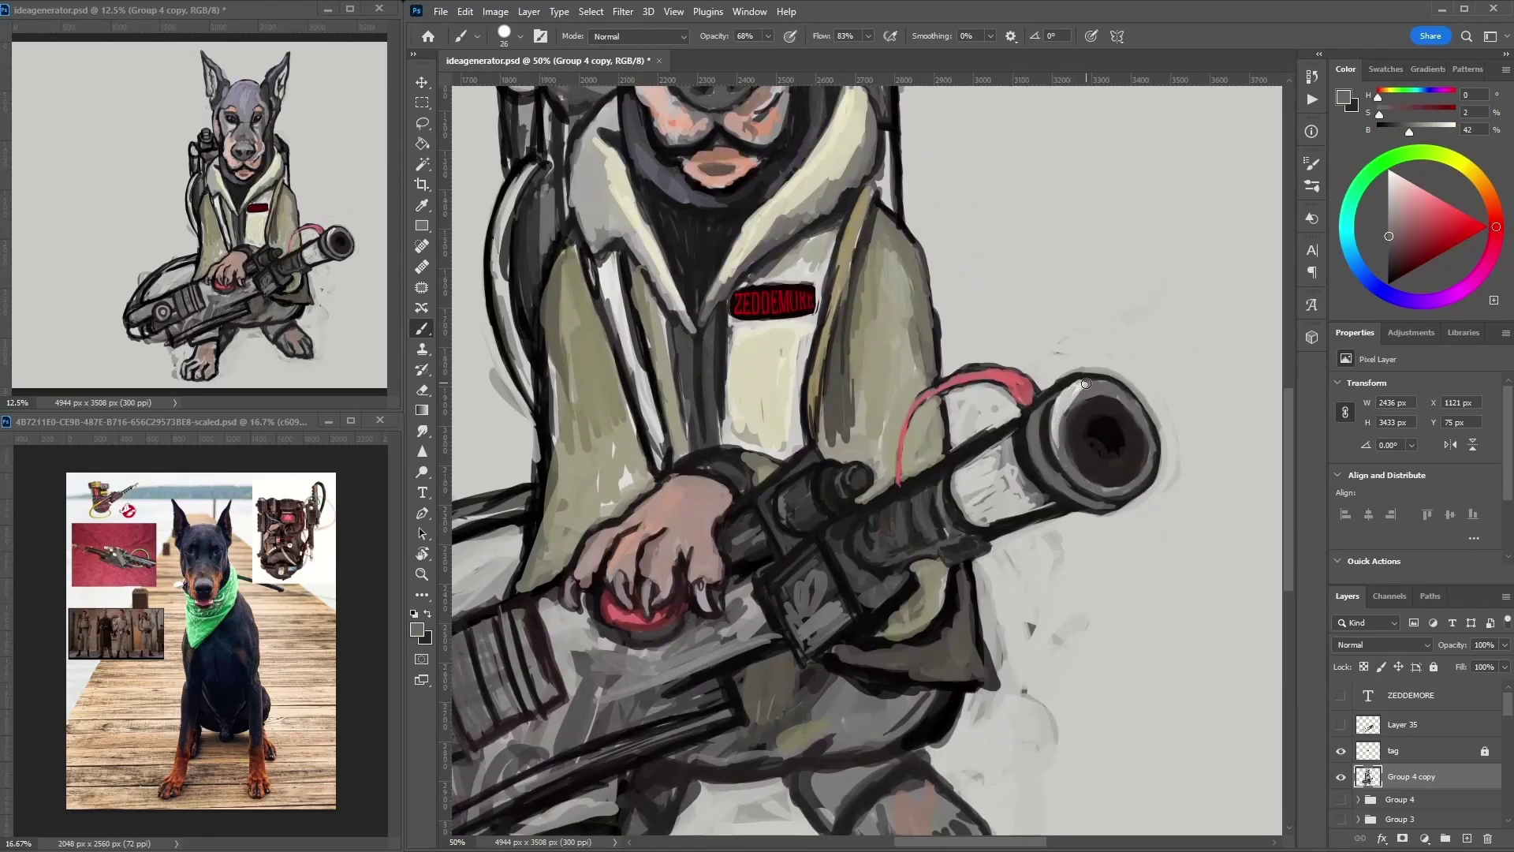
pyautogui.moveTo(1064, 410); pyautogui.dragTo(1103, 490)
pyautogui.keyDown('alt'); pyautogui.click(1034, 397); pyautogui.keyUp('alt')
pyautogui.moveTo(1033, 394)
pyautogui.mouseDown()
pyautogui.moveTo(984, 377)
pyautogui.moveTo(927, 392)
pyautogui.mouseUp()
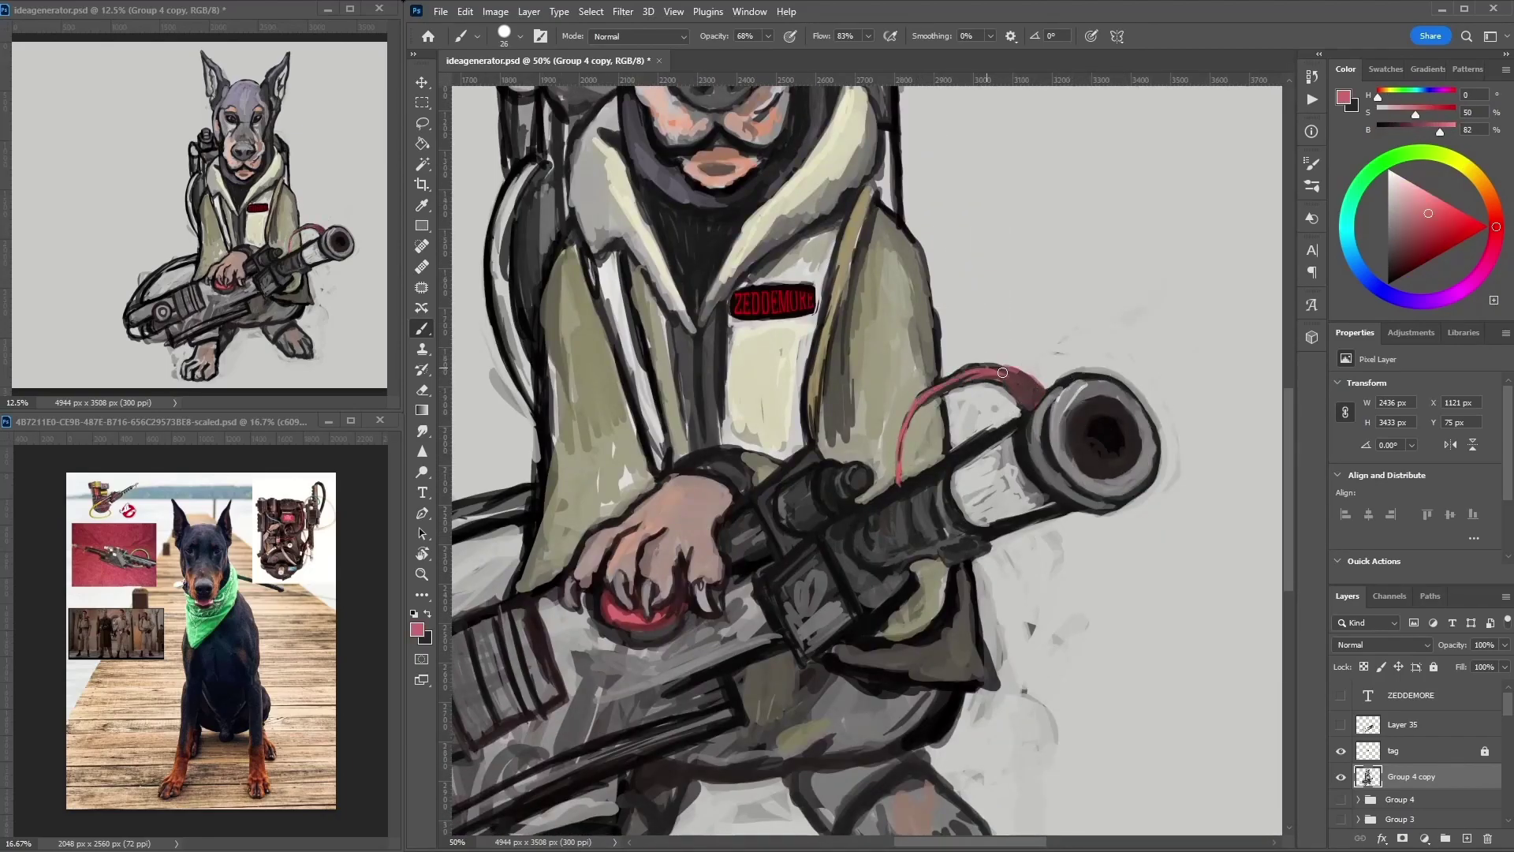
pyautogui.moveTo(951, 447)
pyautogui.mouseDown()
pyautogui.moveTo(1049, 395)
pyautogui.moveTo(1053, 477)
pyautogui.mouseUp()
# - Redraw the muzzle's dark outline, darken its bore and shade the ring behind it
pyautogui.keyDown('alt'); pyautogui.click(1057, 394); pyautogui.keyUp('alt')
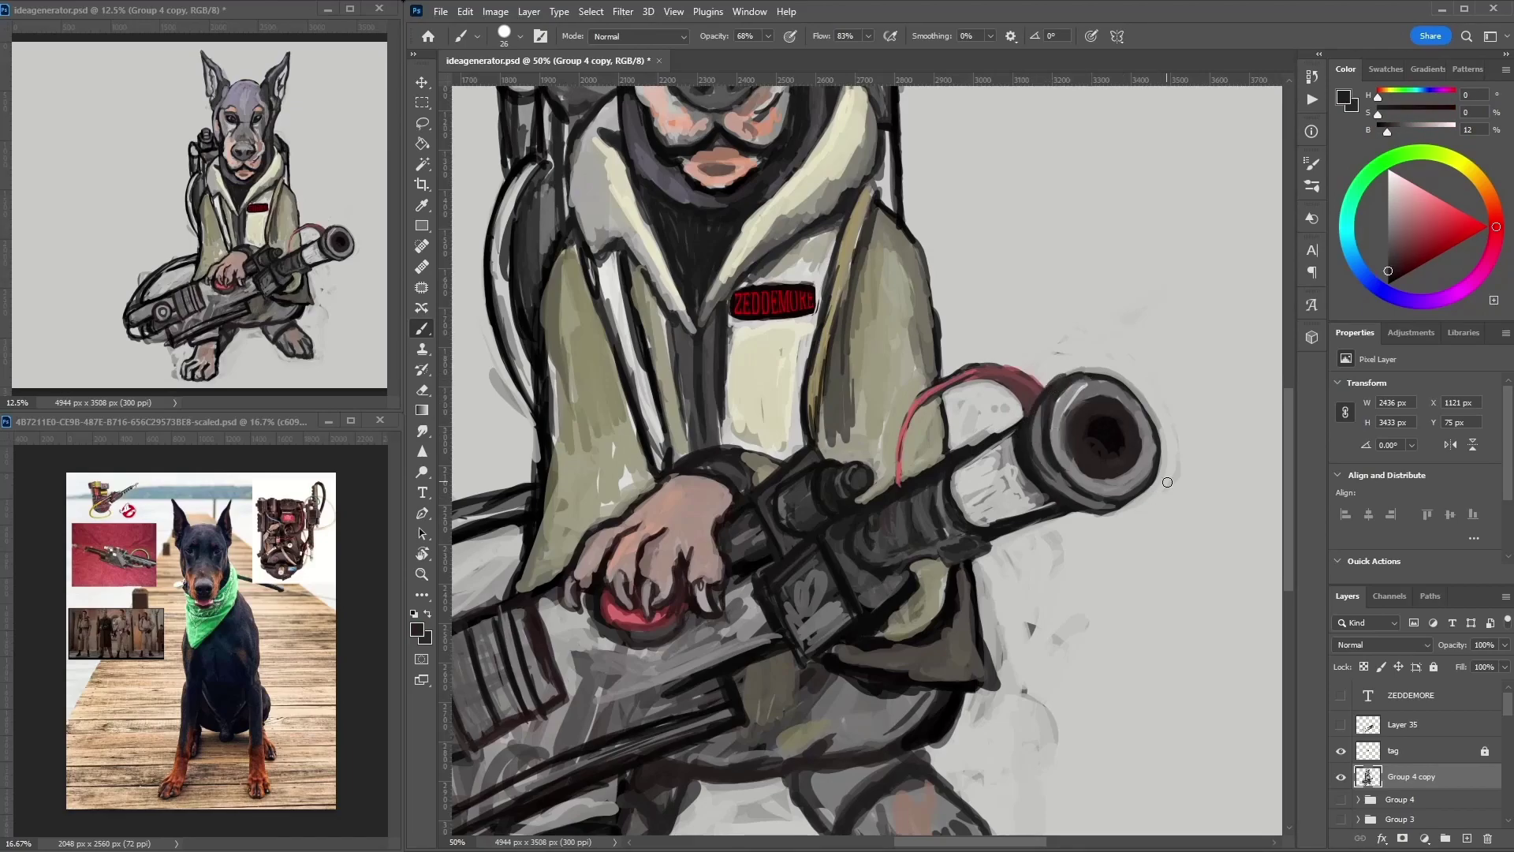
pyautogui.moveTo(1071, 366); pyautogui.dragTo(1160, 432)
pyautogui.keyDown('alt'); pyautogui.click(1076, 392); pyautogui.keyUp('alt')
pyautogui.moveTo(1076, 392)
pyautogui.mouseDown()
pyautogui.moveTo(1142, 423)
pyautogui.moveTo(1103, 493)
pyautogui.moveTo(1095, 384)
pyautogui.mouseUp()
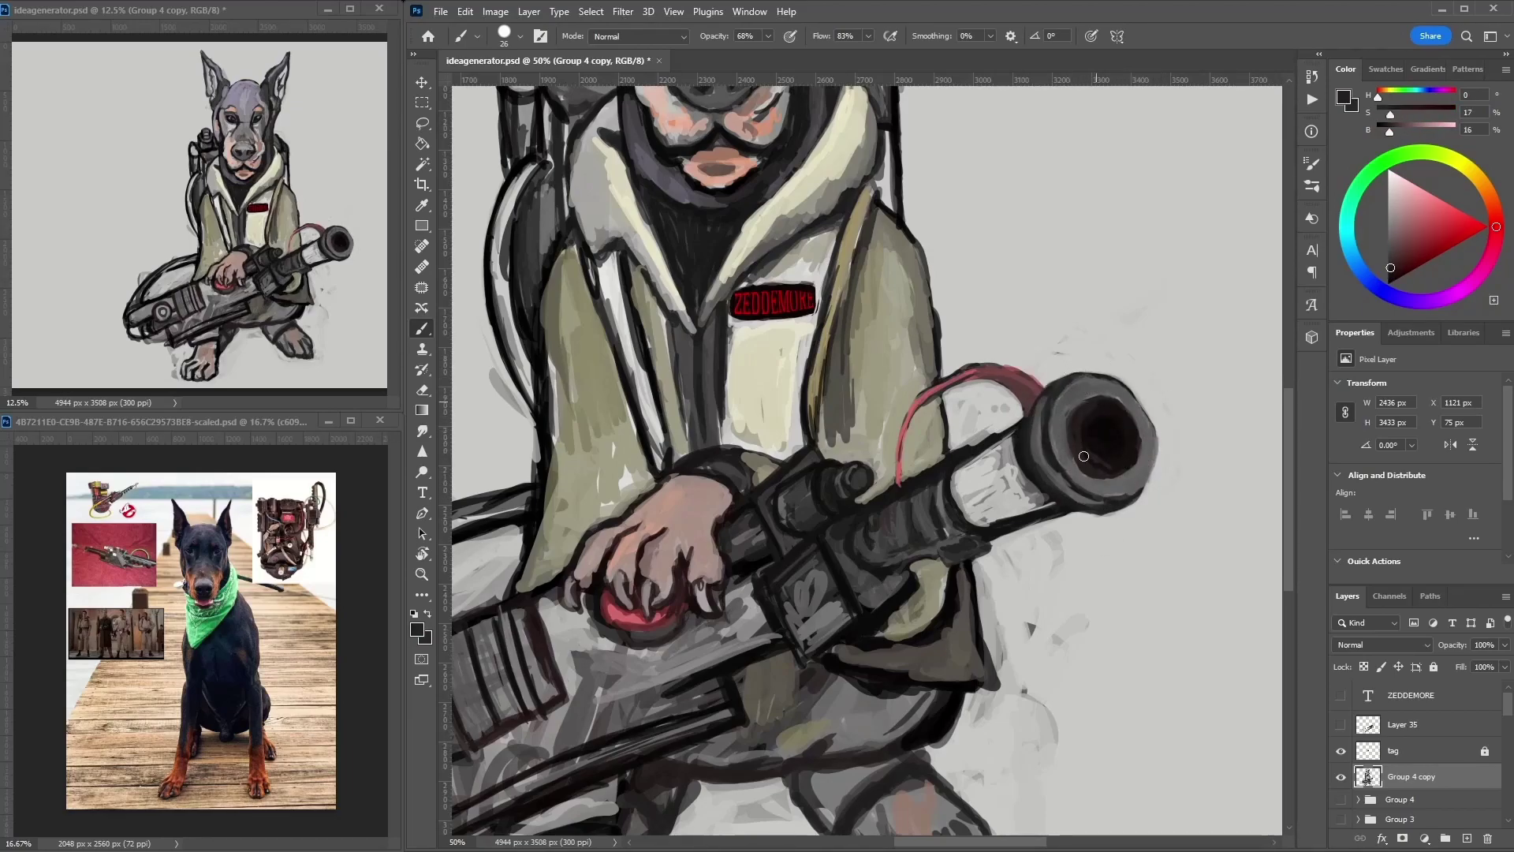
pyautogui.keyDown('alt'); pyautogui.click(1150, 419); pyautogui.keyUp('alt')
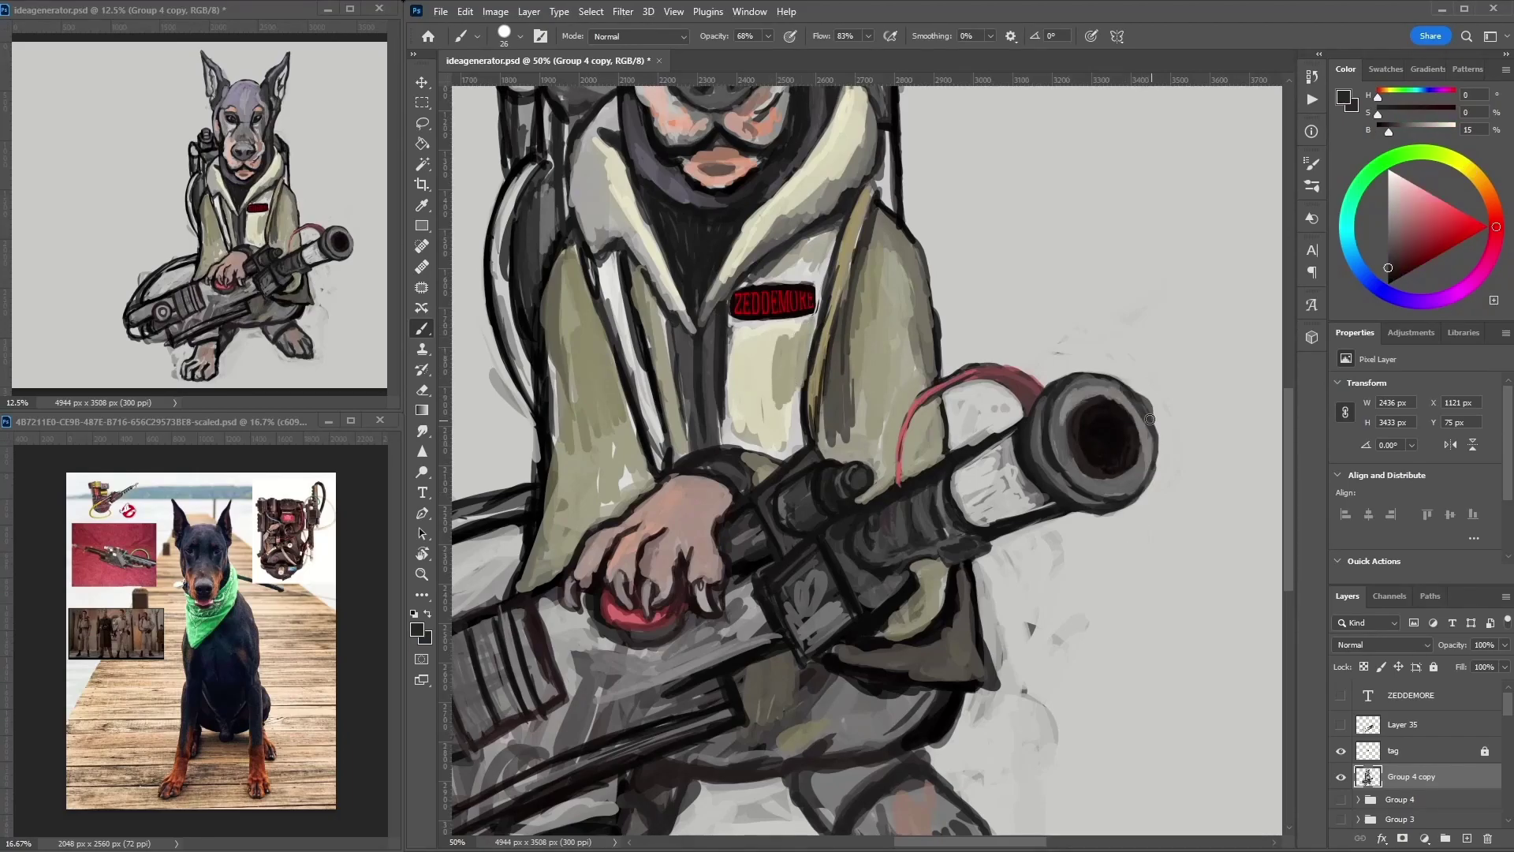
pyautogui.keyDown('alt'); pyautogui.click(1027, 415); pyautogui.keyUp('alt')
pyautogui.moveTo(1026, 415)
pyautogui.mouseDown()
pyautogui.moveTo(1041, 480)
pyautogui.moveTo(1072, 502)
pyautogui.moveTo(1113, 399)
pyautogui.moveTo(1042, 399)
pyautogui.moveTo(1108, 382)
pyautogui.moveTo(1057, 442)
pyautogui.mouseUp()
# - Darken the barrel section between the white sleeve and the clamp, and clean up its upper edge
pyautogui.keyDown('alt'); pyautogui.click(947, 466); pyautogui.keyUp('alt')
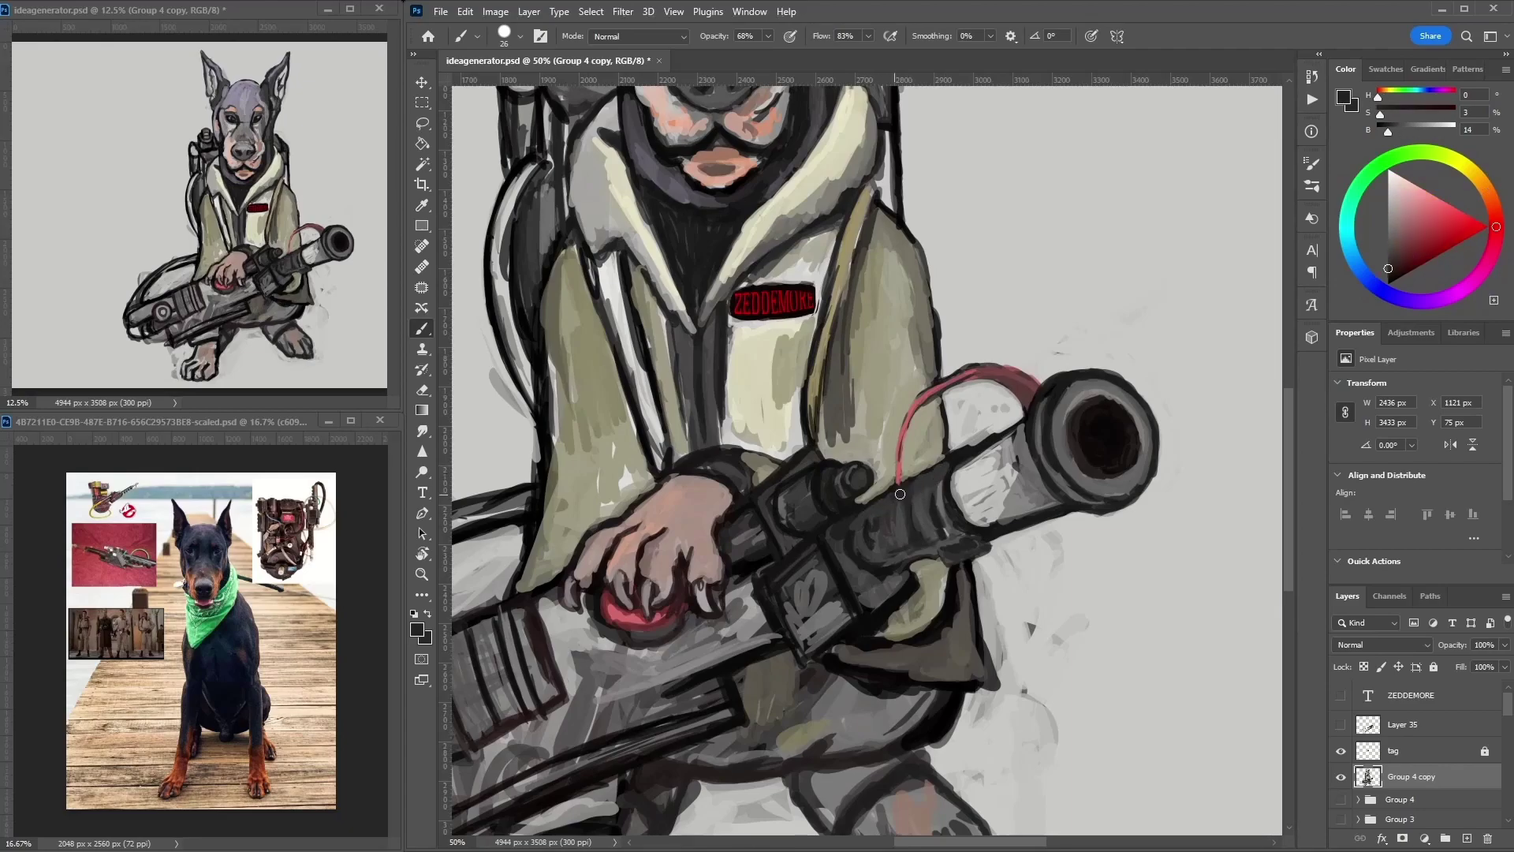
pyautogui.moveTo(884, 507)
pyautogui.mouseDown()
pyautogui.moveTo(903, 585)
pyautogui.moveTo(823, 456)
pyautogui.moveTo(909, 603)
pyautogui.moveTo(850, 618)
pyautogui.moveTo(925, 560)
pyautogui.moveTo(907, 541)
pyautogui.moveTo(940, 477)
pyautogui.mouseUp()
pyautogui.keyDown('alt'); pyautogui.click(909, 603); pyautogui.keyUp('alt')
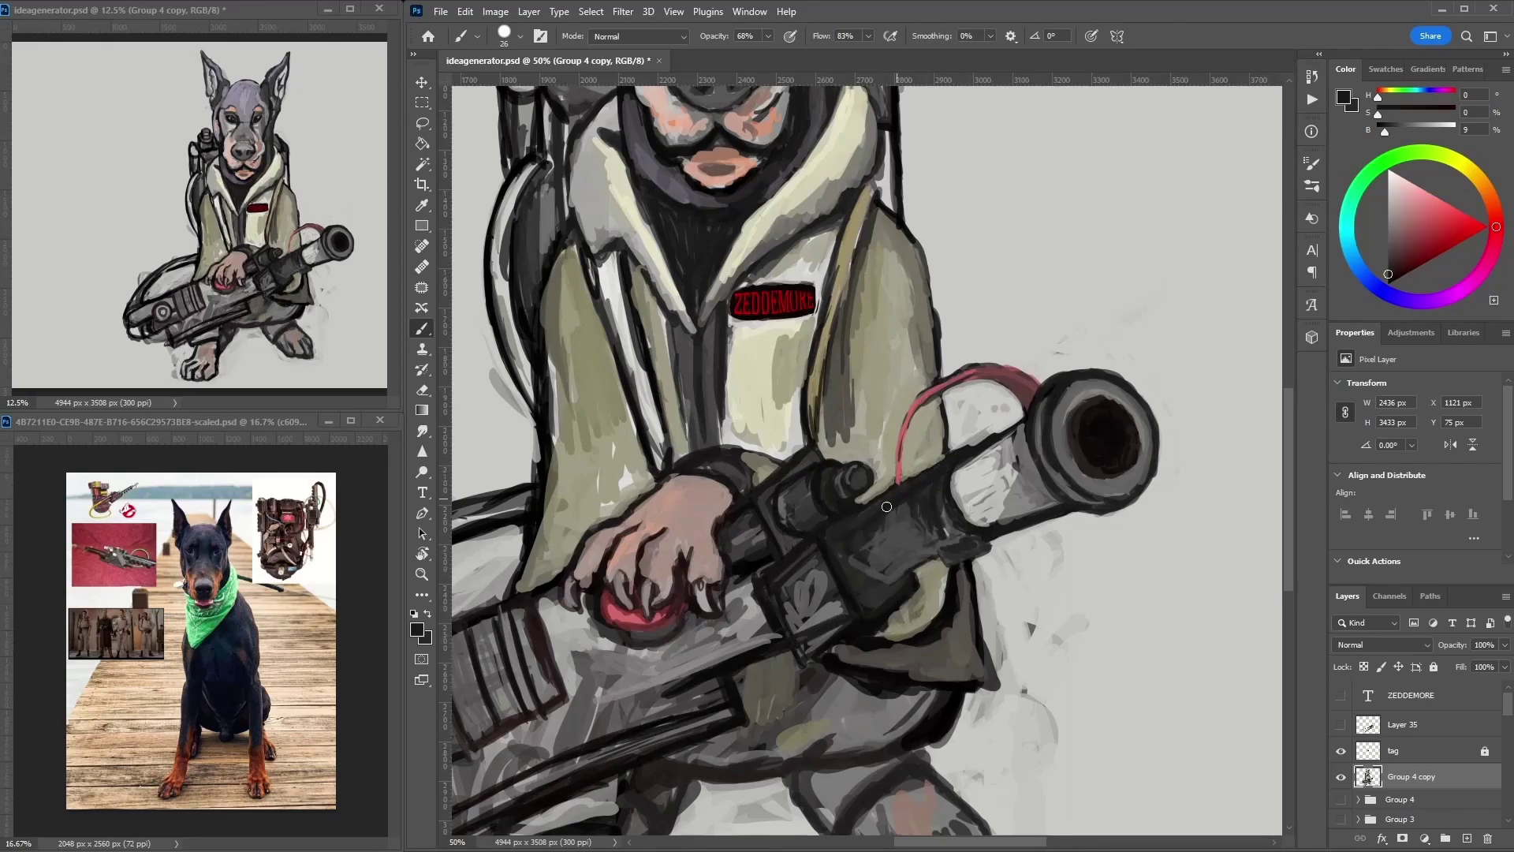
pyautogui.keyDown('alt'); pyautogui.click(925, 480); pyautogui.keyUp('alt')
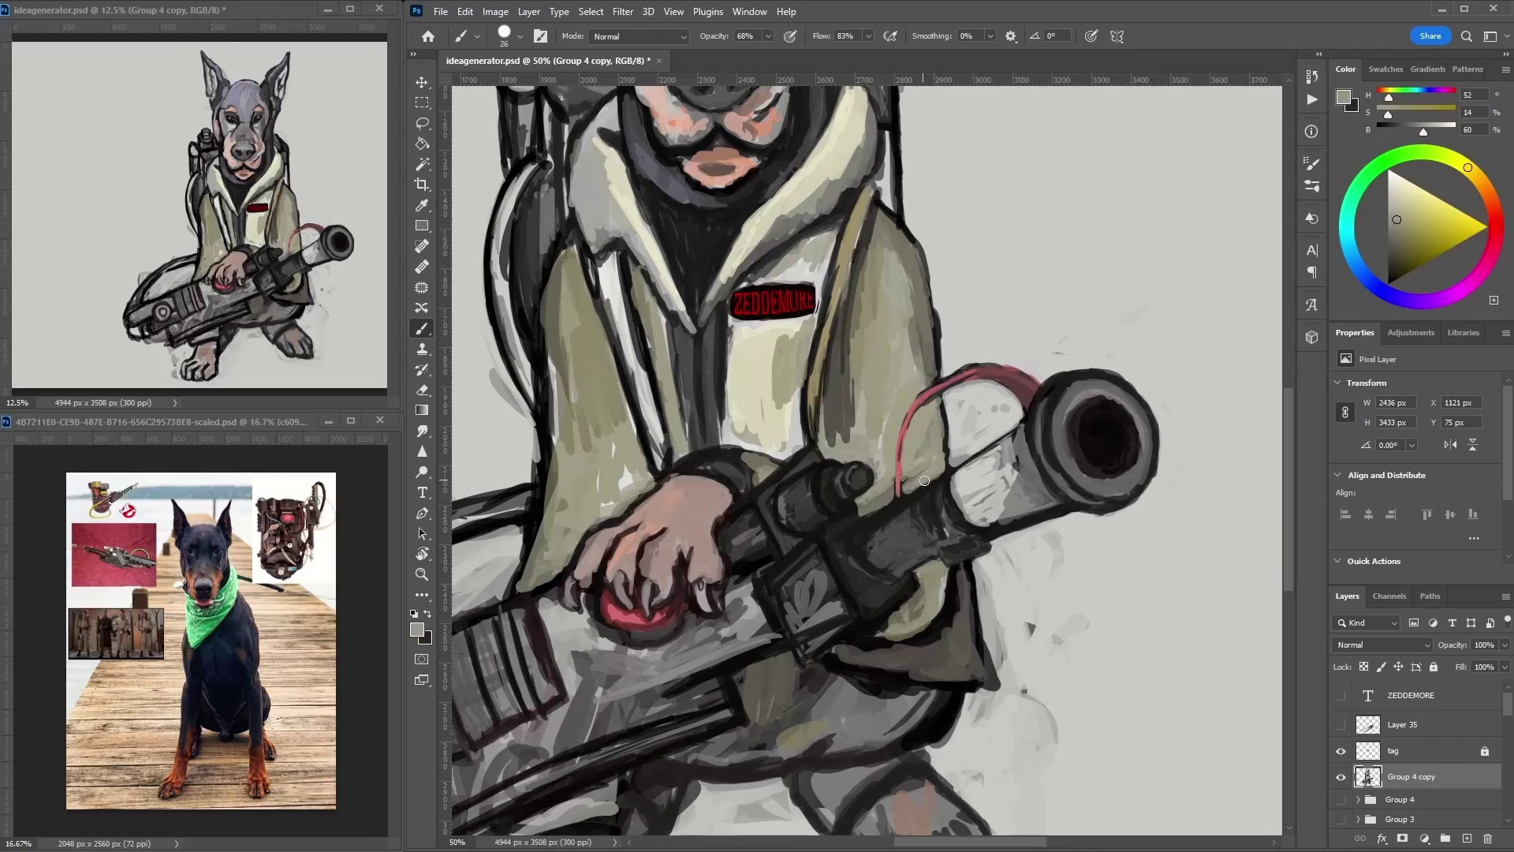
# - Paint over the patterned side box and the barrel clamp with plain dark grey and black
pyautogui.keyDown('alt'); pyautogui.click(908, 563); pyautogui.keyUp('alt')
pyautogui.keyDown('alt'); pyautogui.click(847, 514); pyautogui.keyUp('alt')
pyautogui.moveTo(840, 586)
pyautogui.mouseDown()
pyautogui.moveTo(796, 589)
pyautogui.moveTo(829, 606)
pyautogui.moveTo(792, 656)
pyautogui.moveTo(814, 619)
pyautogui.moveTo(813, 550)
pyautogui.moveTo(786, 641)
pyautogui.mouseUp()
pyautogui.moveTo(811, 555)
pyautogui.mouseDown()
pyautogui.moveTo(818, 636)
pyautogui.moveTo(878, 536)
pyautogui.mouseUp()
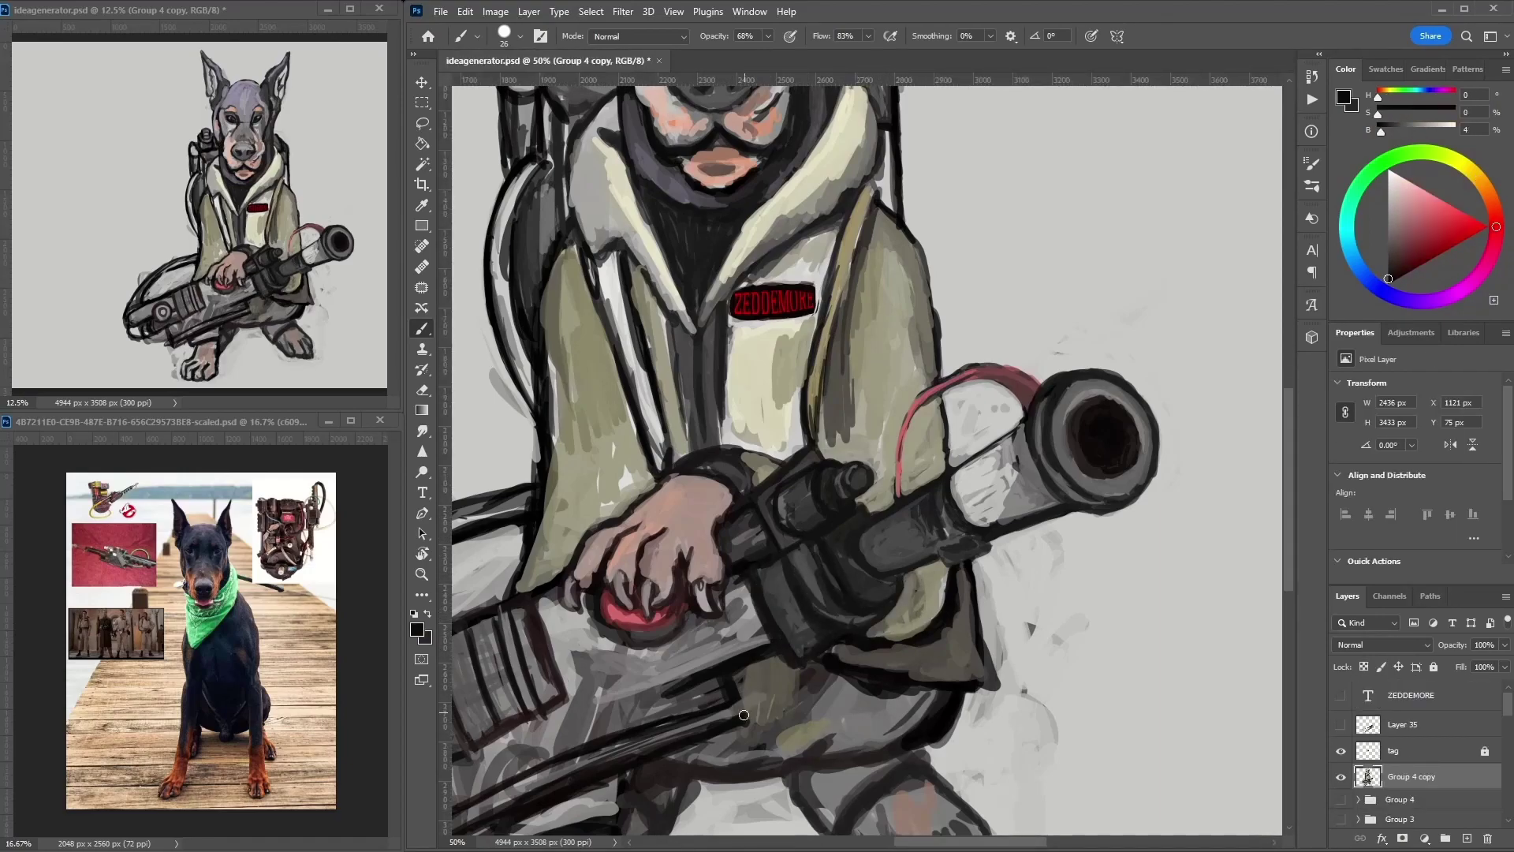
# - Repaint the gun's underside behind the side box and along the lower tube with dark edges and smoother greys
pyautogui.keyDown('alt'); pyautogui.click(806, 648); pyautogui.keyUp('alt')
pyautogui.keyDown('alt'); pyautogui.click(757, 693); pyautogui.keyUp('alt')
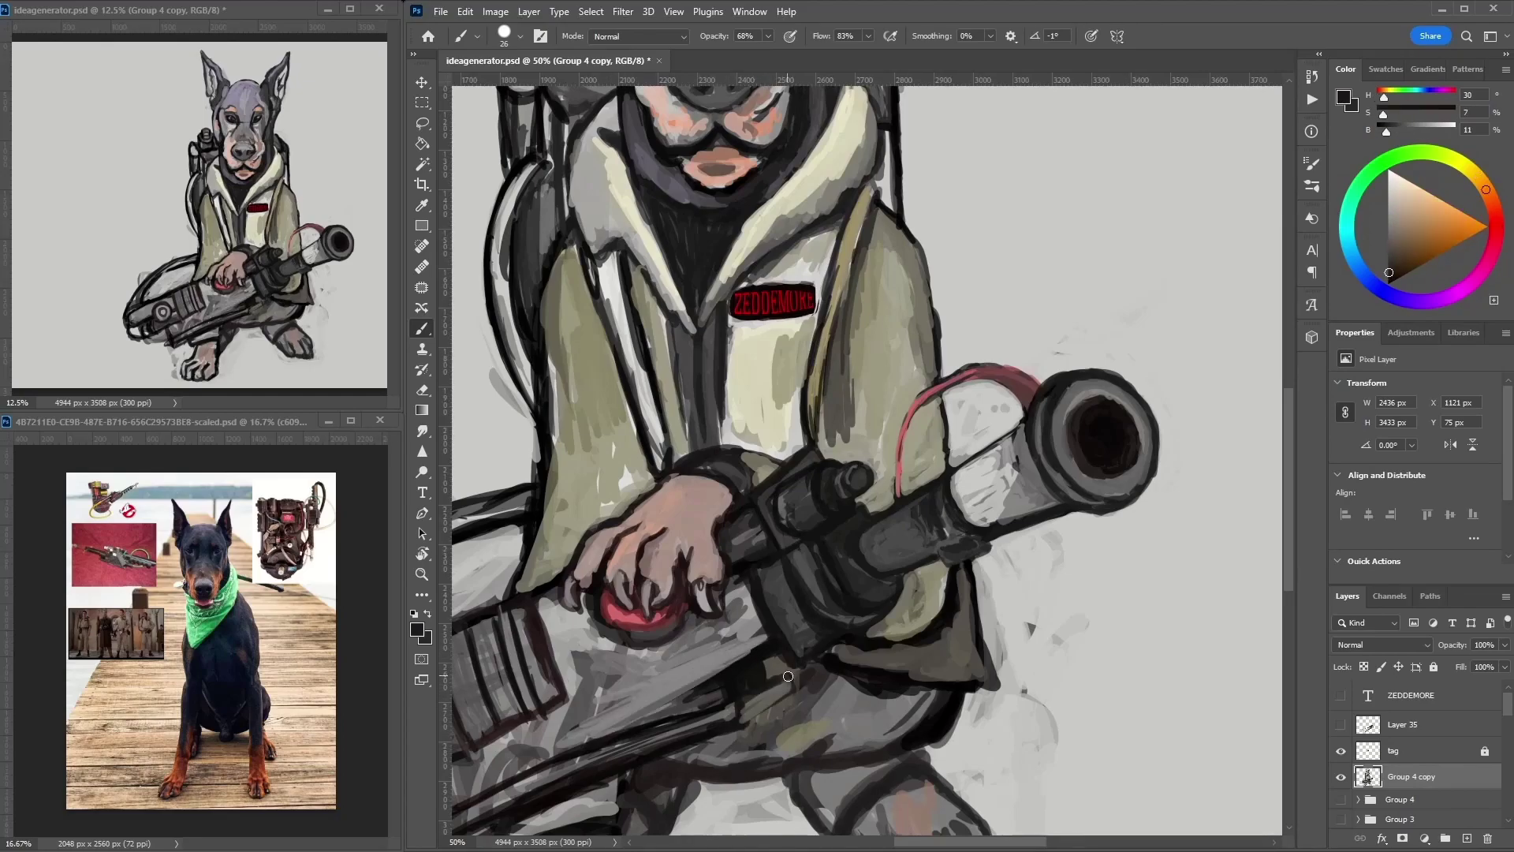
pyautogui.moveTo(528, 791); pyautogui.dragTo(772, 633)
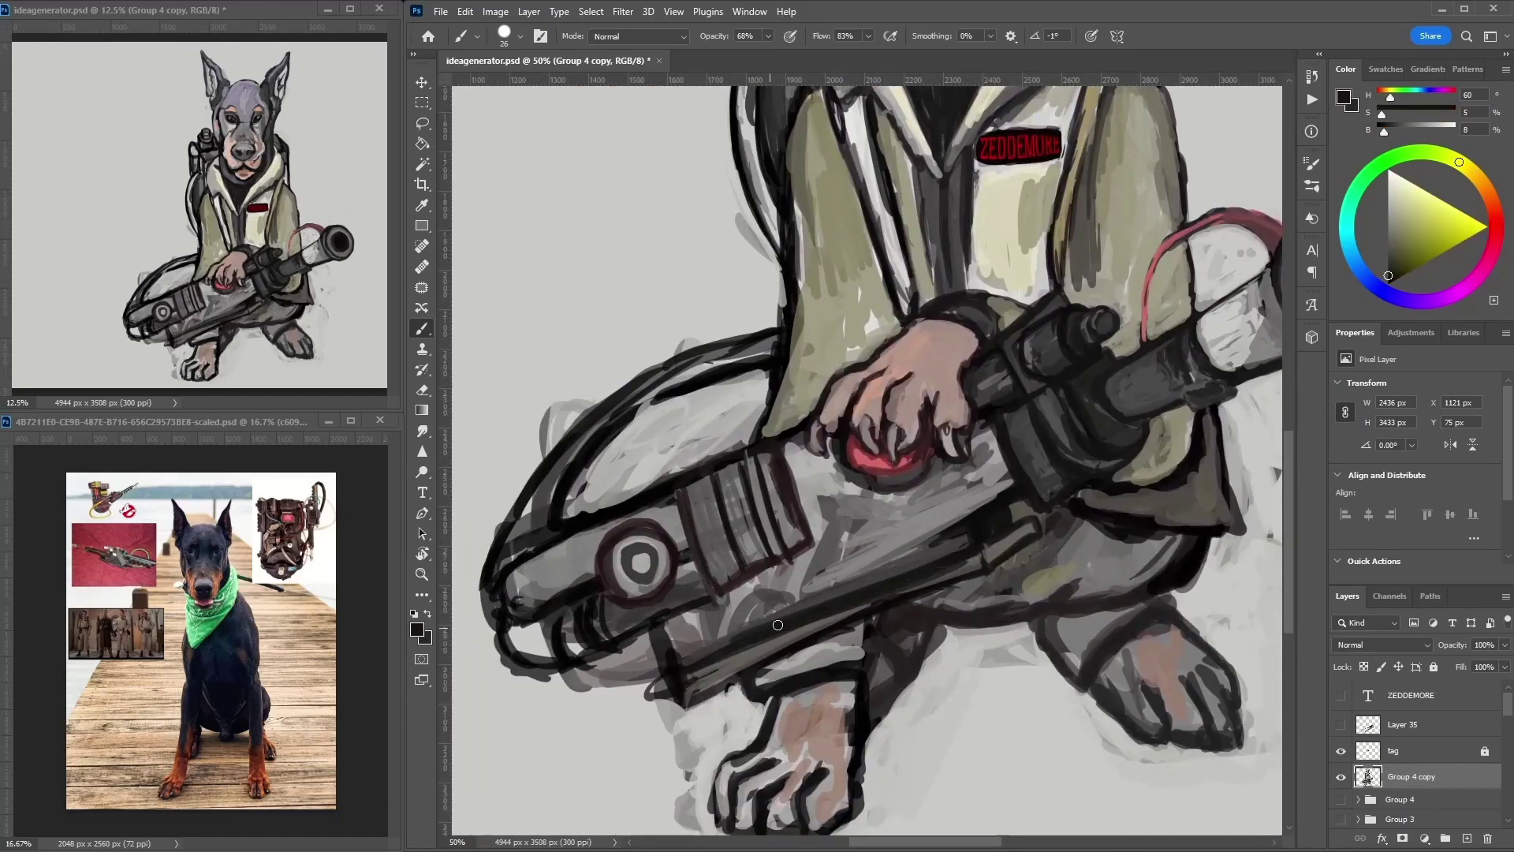
pyautogui.keyDown('alt'); pyautogui.click(733, 645); pyautogui.keyUp('alt')
pyautogui.keyDown('alt'); pyautogui.keyDown('shift'); pyautogui.rightClick(733, 645); pyautogui.keyUp('shift'); pyautogui.keyUp('alt')
# - Paint the curved hoses at the gun's rear and beside the backpack light green and tidy the gun's rear end
pyautogui.moveTo(773, 340)
pyautogui.mouseDown()
pyautogui.moveTo(591, 414)
pyautogui.moveTo(493, 565)
pyautogui.mouseUp()
pyautogui.moveTo(508, 631); pyautogui.dragTo(552, 655)
pyautogui.keyDown('alt'); pyautogui.click(578, 604); pyautogui.keyUp('alt')
pyautogui.moveTo(579, 604); pyautogui.dragTo(551, 722)
pyautogui.hotkey('ctrl', '-')
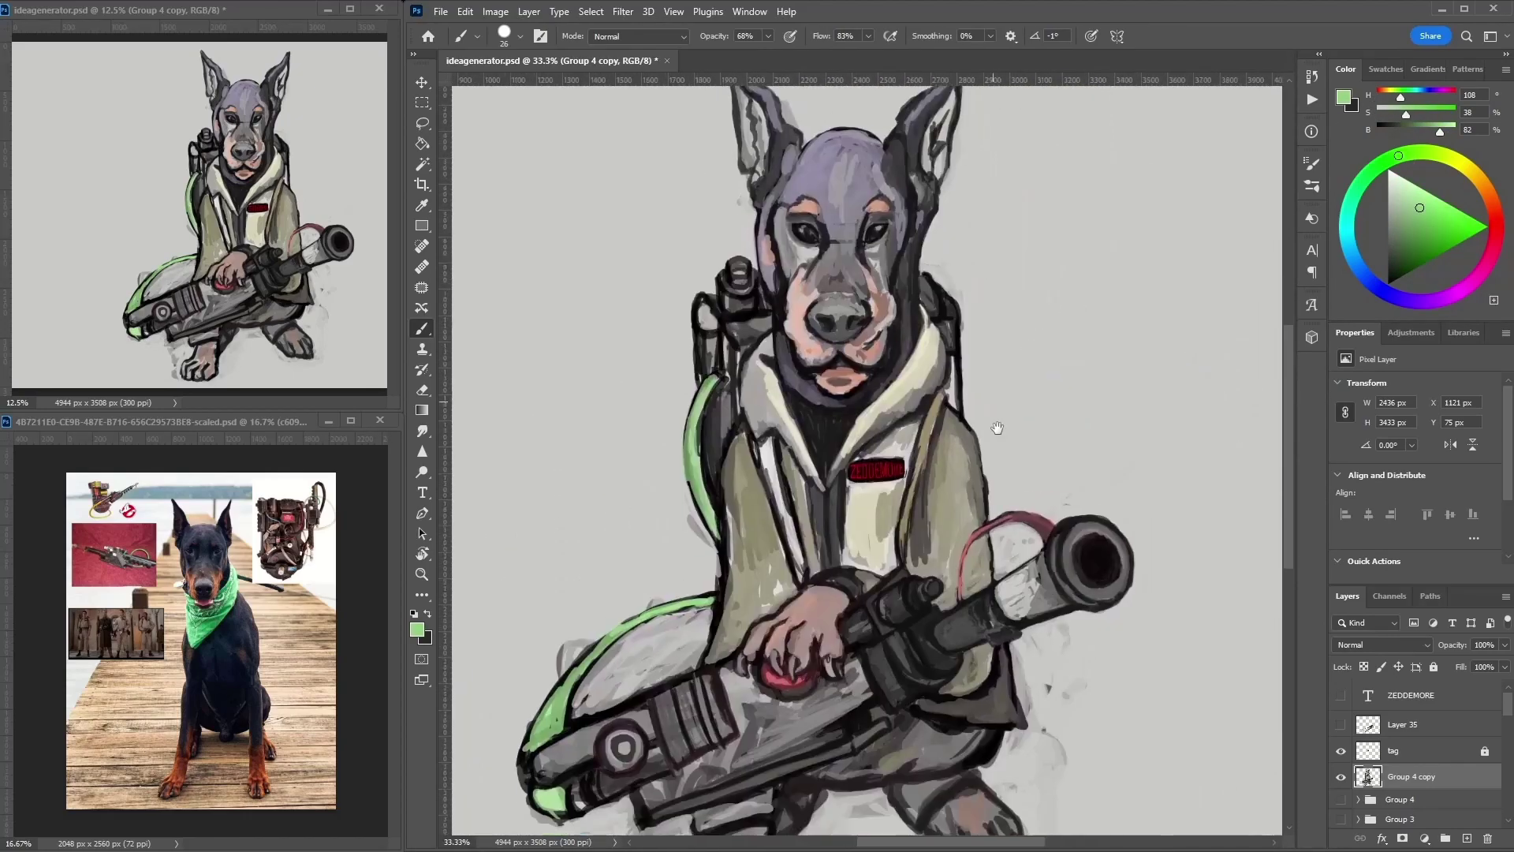
# - Paint the inner ears pink and add darker fur strokes to the purple-grey forehead
pyautogui.moveTo(630, 318); pyautogui.dragTo(630, 184)
pyautogui.keyDown('alt'); pyautogui.keyDown('shift'); pyautogui.rightClick(835, 146); pyautogui.keyUp('shift'); pyautogui.keyUp('alt')
pyautogui.moveTo(836, 150); pyautogui.dragTo(824, 270)
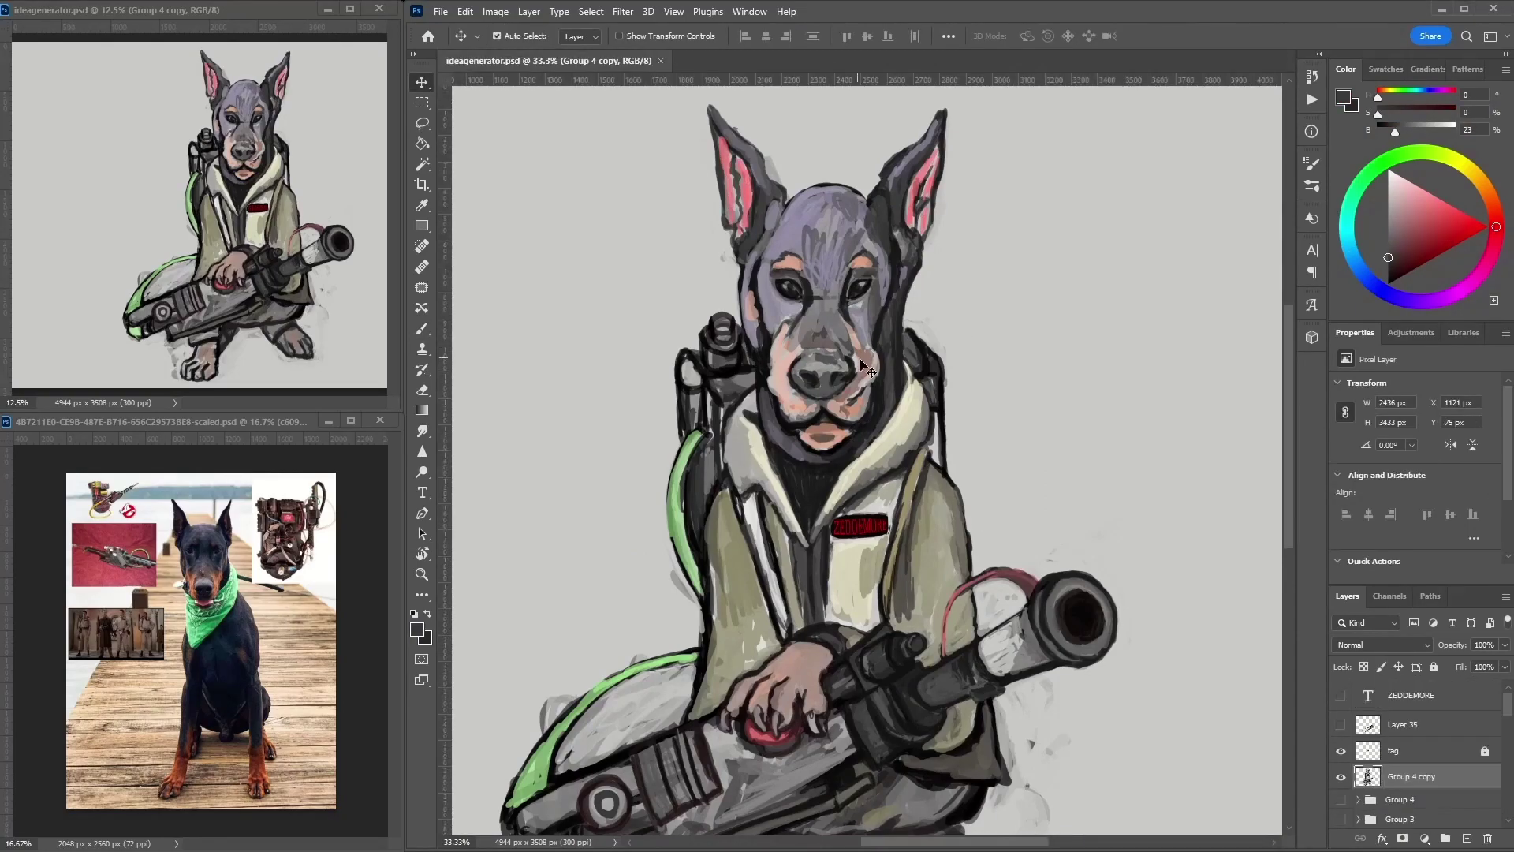
# - Paint the jacket front olive and add yellow shoulder straps with dark buckles on both sides, using a smaller brush
pyautogui.keyDown('alt'); pyautogui.click(835, 357); pyautogui.keyUp('alt')
pyautogui.moveTo(888, 351); pyautogui.dragTo(884, 130)
pyautogui.rightClick(944, 277)
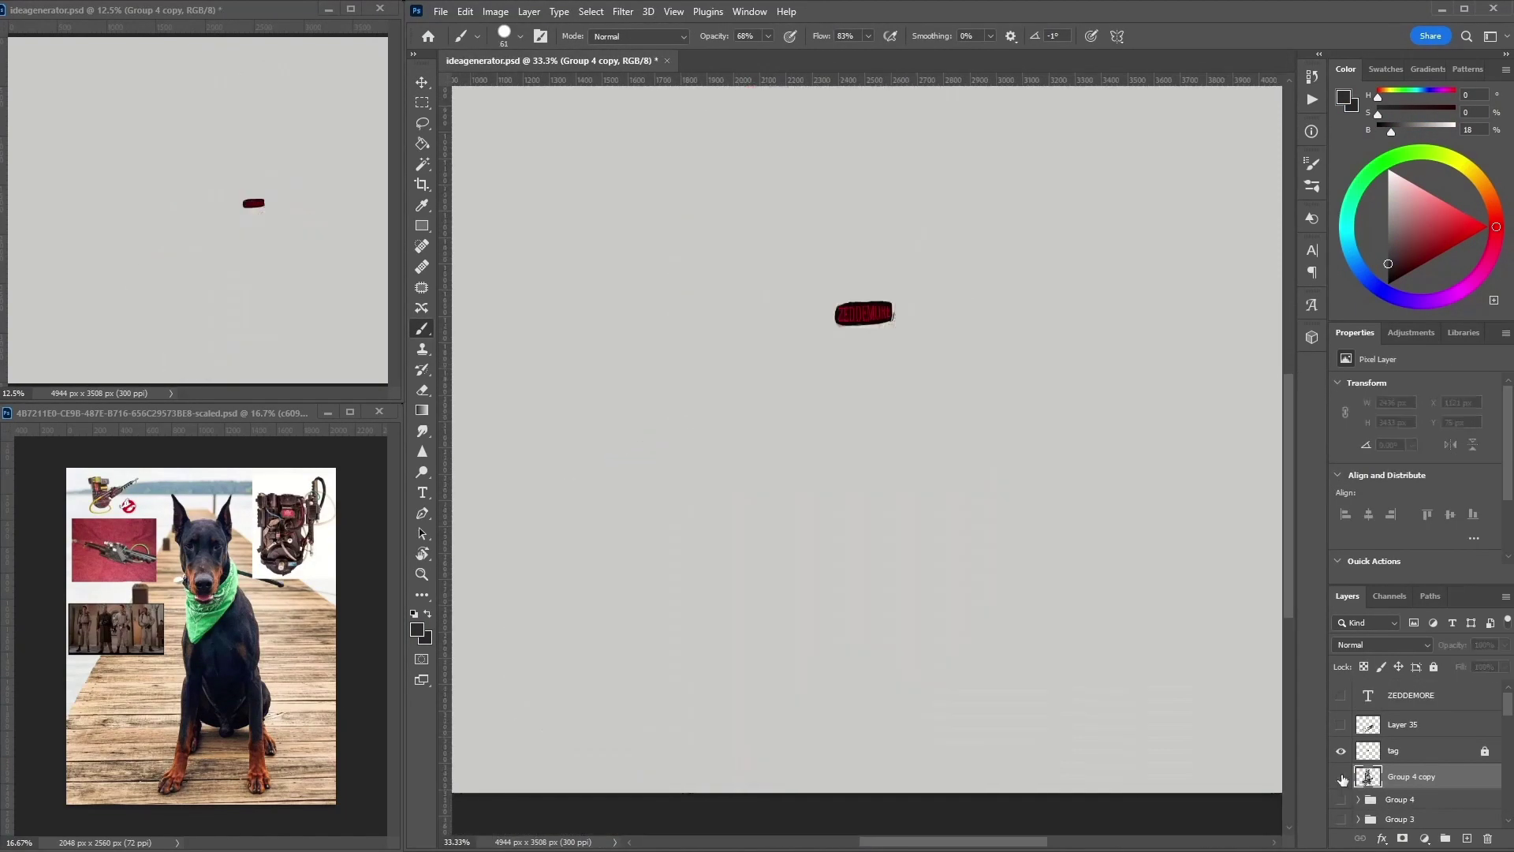
pyautogui.moveTo(1048, 327); pyautogui.dragTo(1029, 327)
pyautogui.press('Return')
pyautogui.keyDown('alt'); pyautogui.click(876, 284); pyautogui.keyUp('alt')
pyautogui.keyDown('alt'); pyautogui.click(756, 311); pyautogui.keyUp('alt')
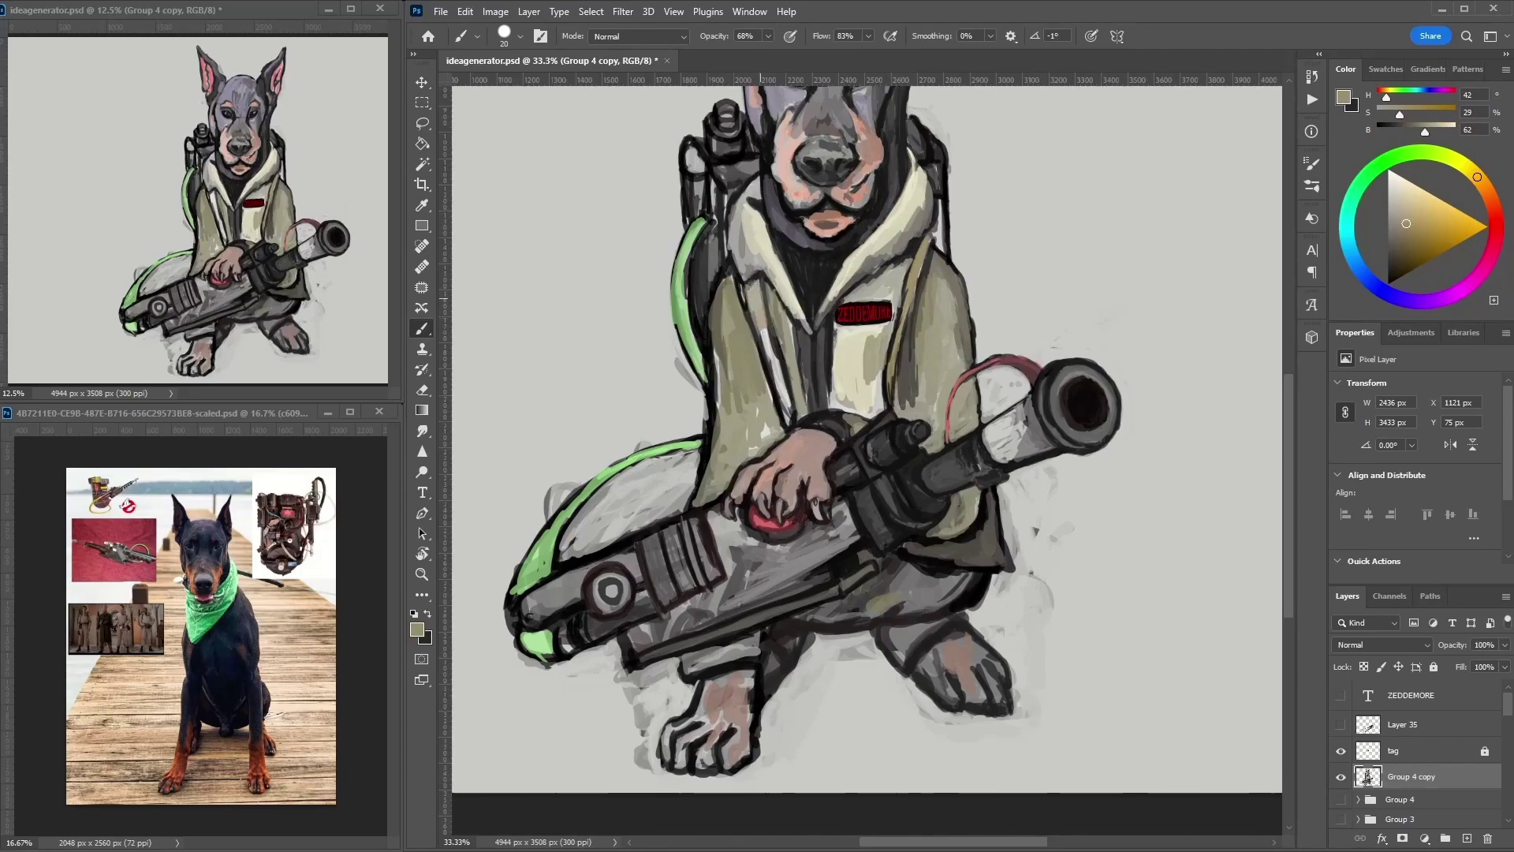
pyautogui.moveTo(924, 244); pyautogui.dragTo(892, 410)
pyautogui.keyDown('alt'); pyautogui.click(769, 354); pyautogui.keyUp('alt')
# - Clean up the name tag's edges on the tag layer with the Eraser and lock the layer's transparent pixels
pyautogui.hotkey('alt', ']')
pyautogui.press('e')
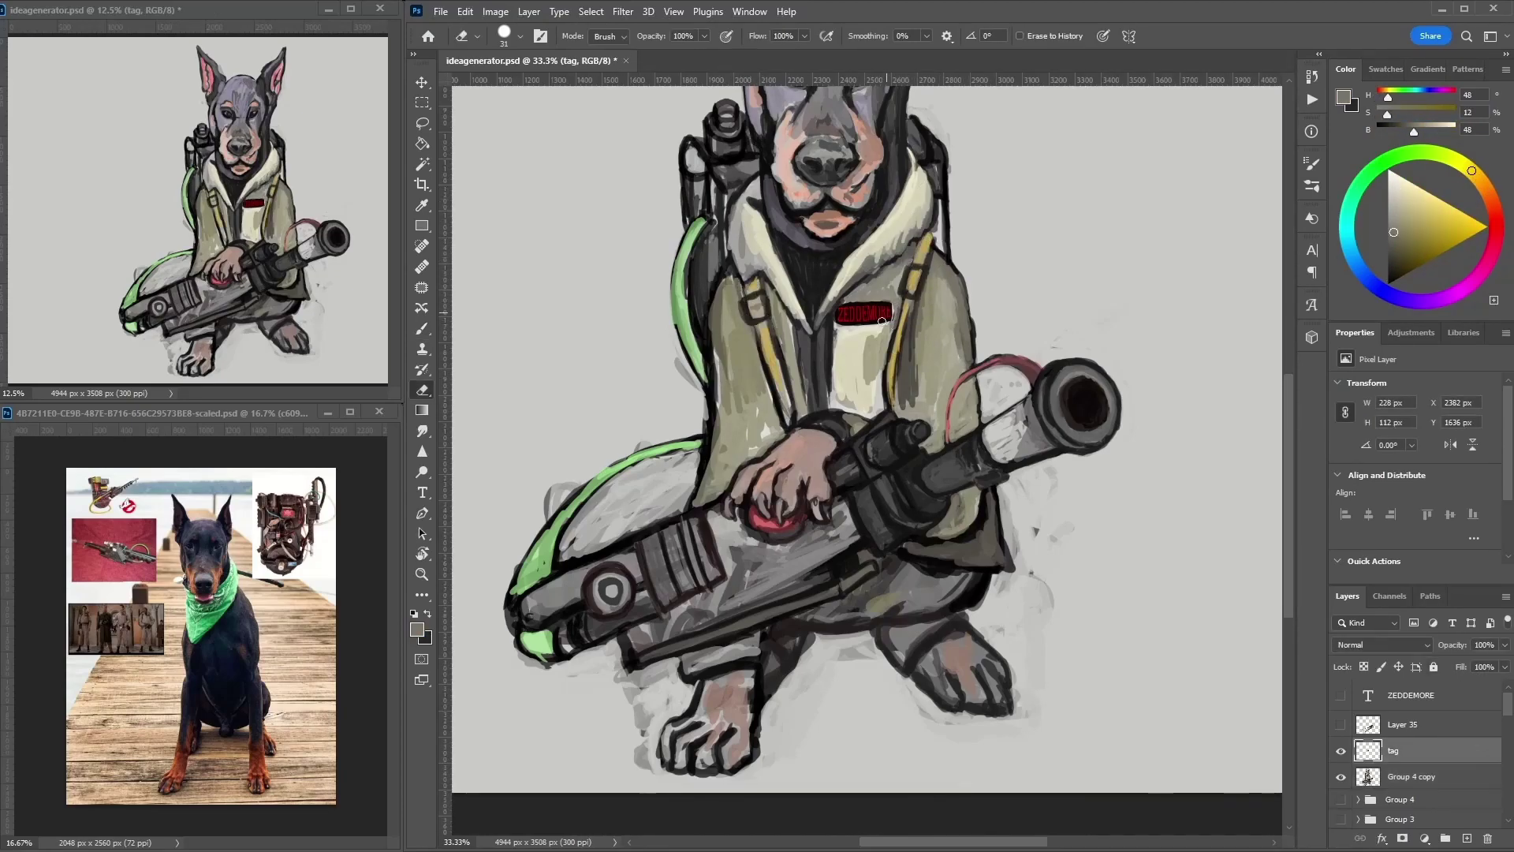
pyautogui.scroll(2, 871, 379)
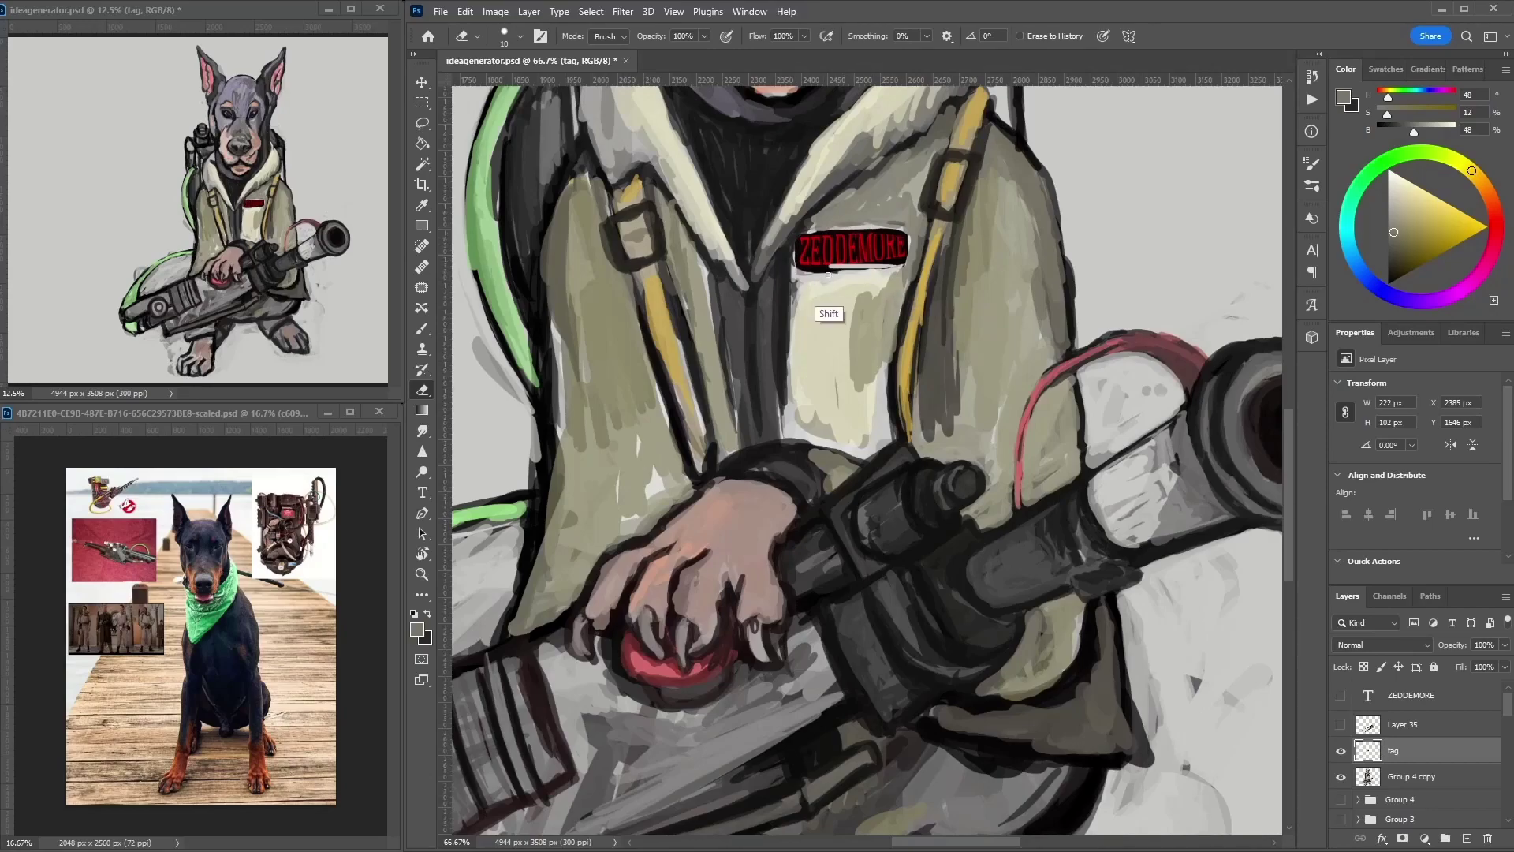
pyautogui.press('/')
# - On the Group 4 copy layer, blend the jacket sleeves and chest area with sampled olive tones
pyautogui.hotkey('alt', '[')
pyautogui.press('b')
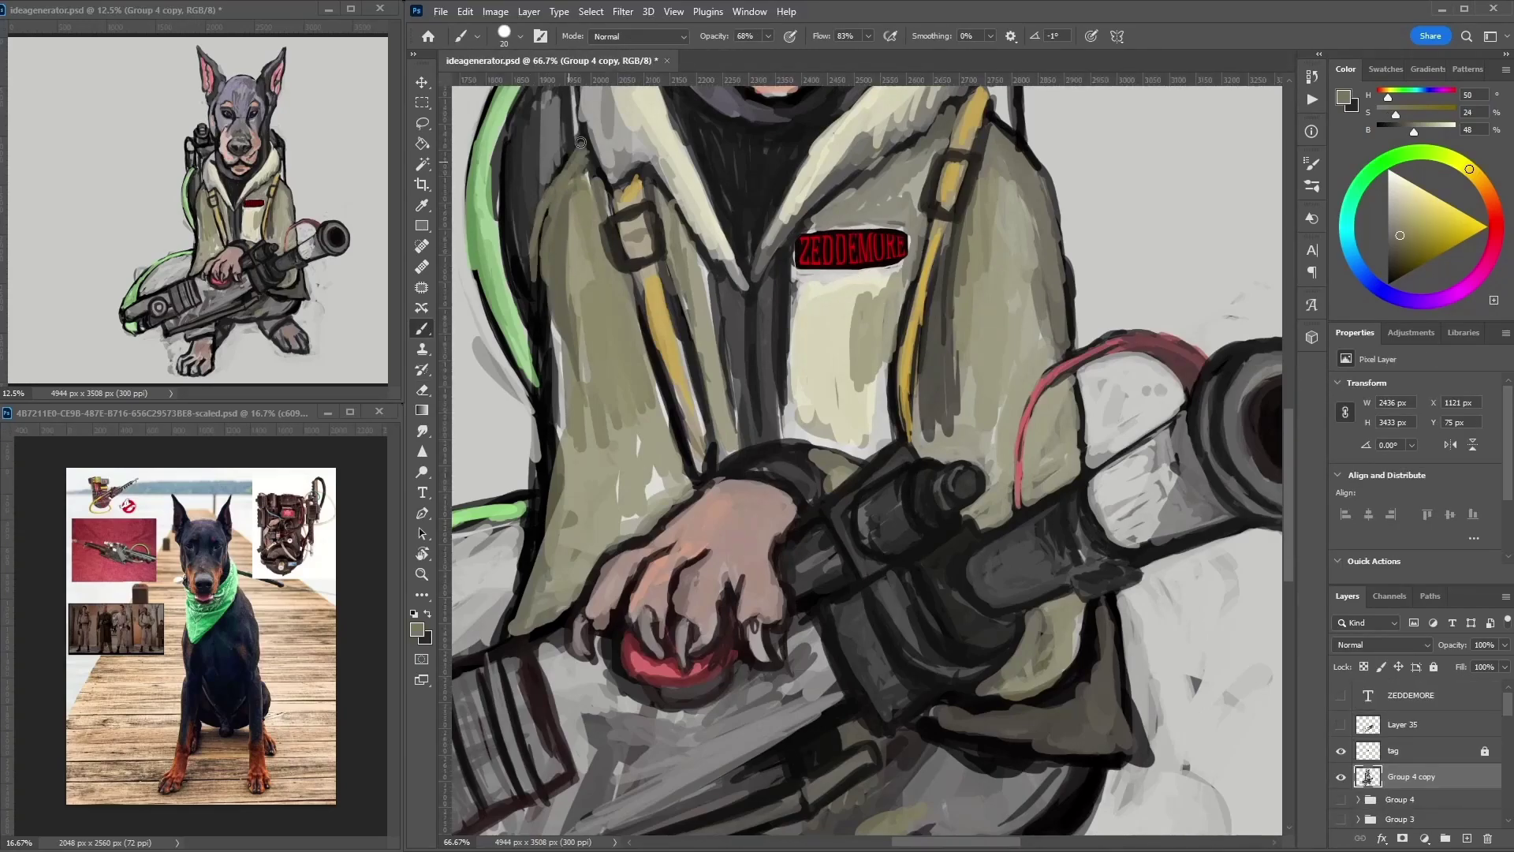
pyautogui.keyDown('alt'); pyautogui.click(573, 171); pyautogui.keyUp('alt')
pyautogui.hotkey('ctrl', 'z')
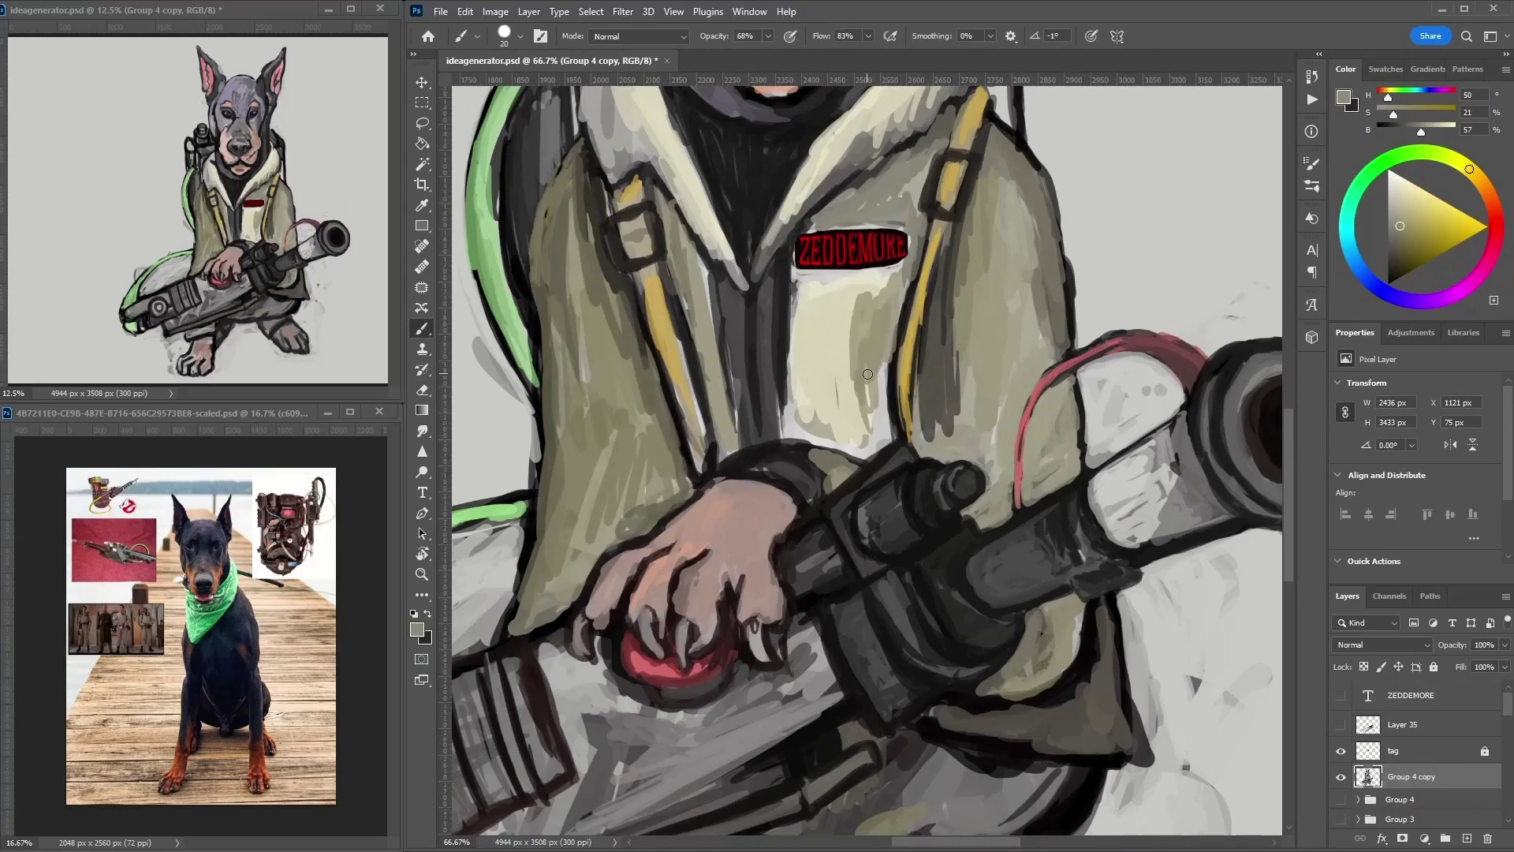
pyautogui.keyDown('alt'); pyautogui.click(867, 185); pyautogui.keyUp('alt')
# - Lighten the strap buckle near the name tag to grey and widen both shoulder straps in yellow with dark edges
pyautogui.keyDown('alt'); pyautogui.click(937, 145); pyautogui.keyUp('alt')
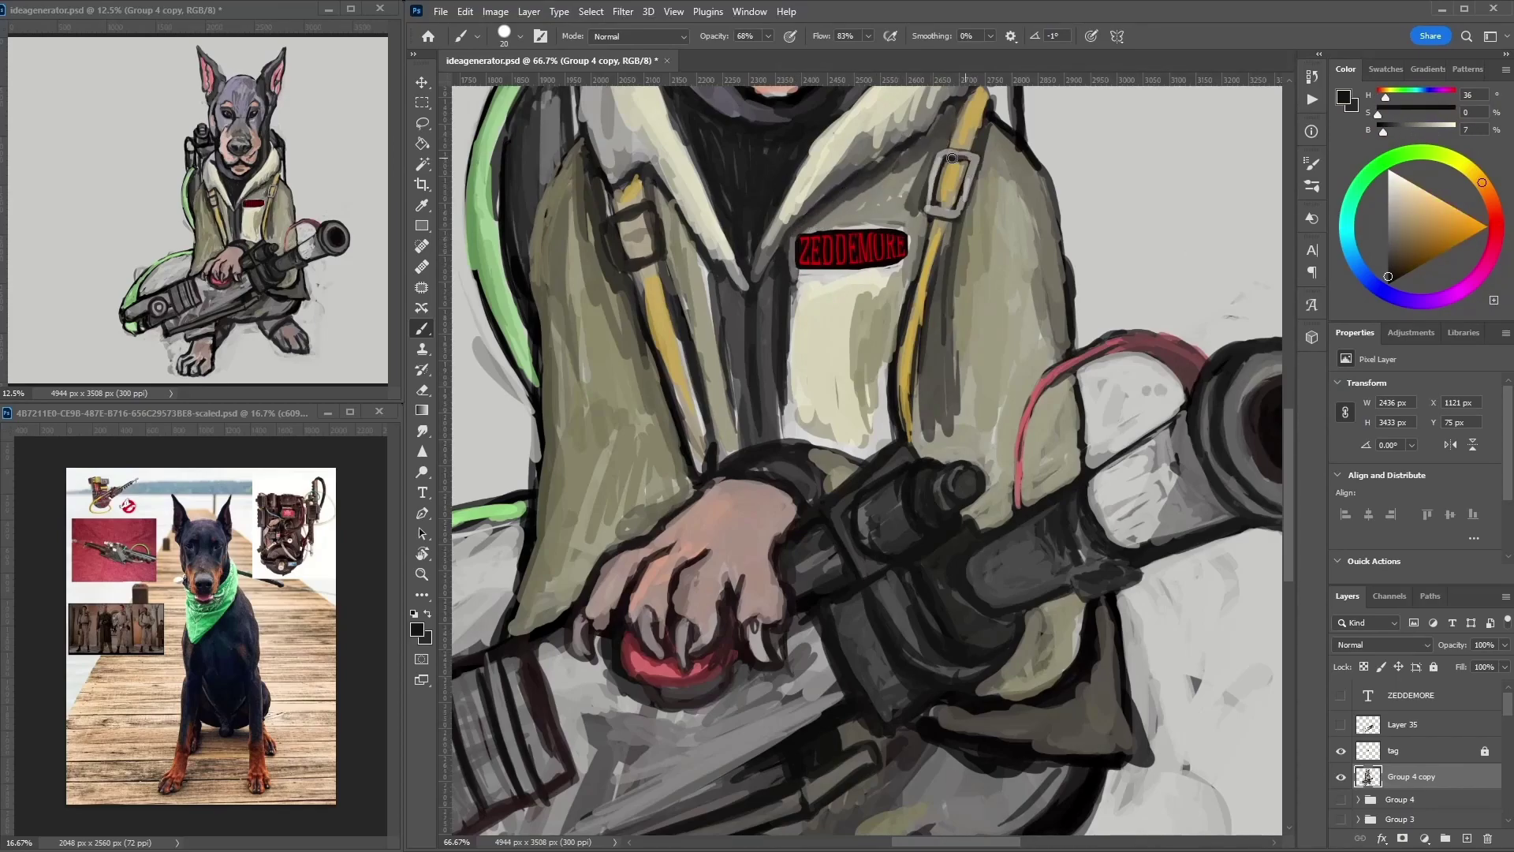
pyautogui.keyDown('alt'); pyautogui.click(628, 218); pyautogui.keyUp('alt')
pyautogui.moveTo(639, 274); pyautogui.dragTo(702, 474)
pyautogui.moveTo(907, 450); pyautogui.dragTo(950, 228)
pyautogui.moveTo(918, 323); pyautogui.dragTo(954, 221)
pyautogui.keyDown('alt'); pyautogui.click(966, 142); pyautogui.keyUp('alt')
# - Extend the cream colour over the jacket collar on the backpack-cylinder side and soften its shadows
pyautogui.scroll(5, 966, 142)
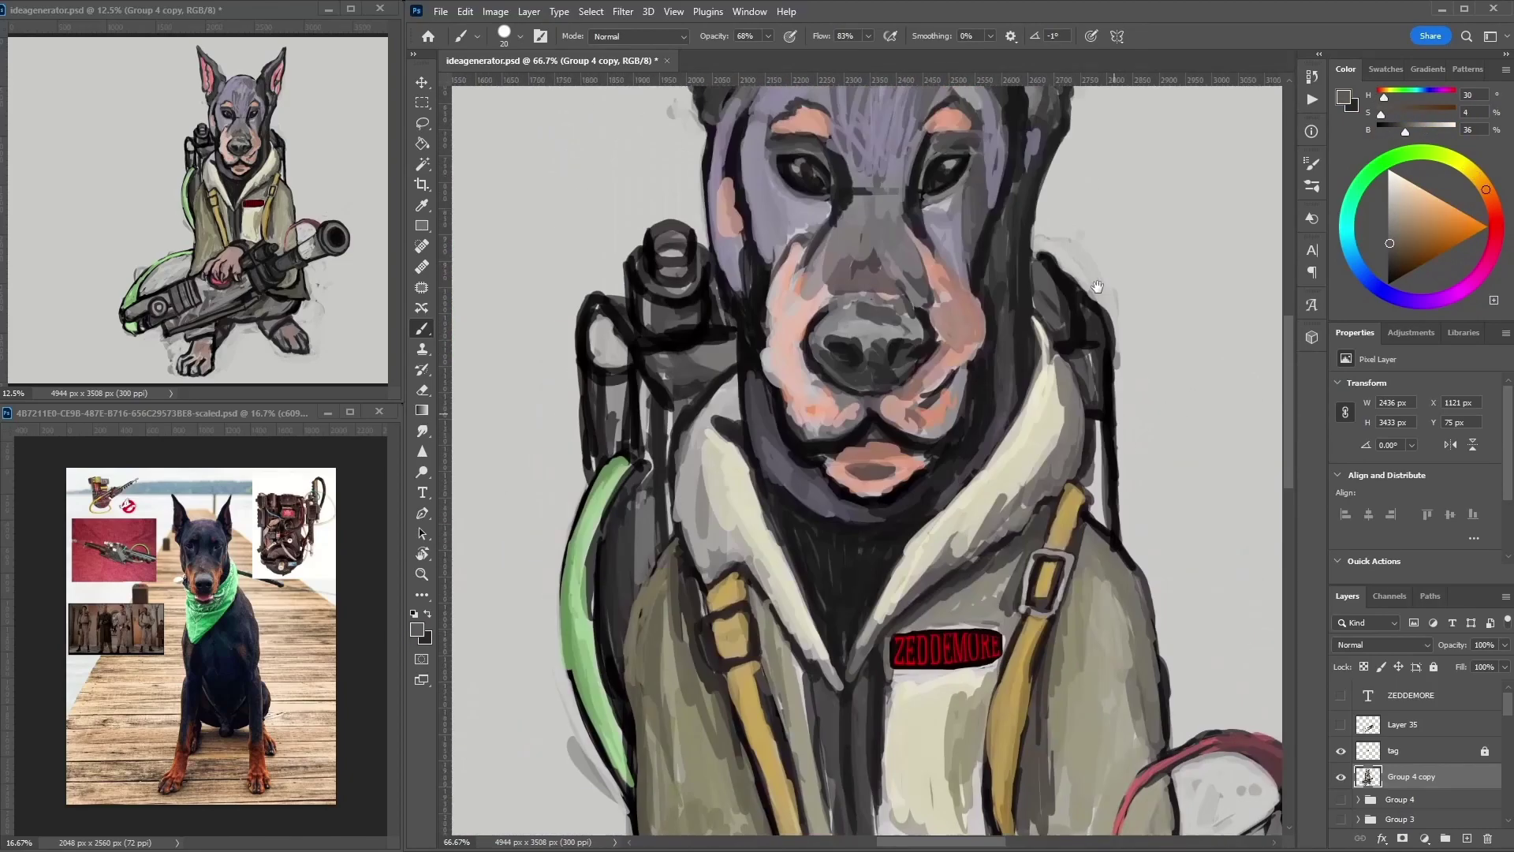
pyautogui.keyDown('alt'); pyautogui.click(743, 434); pyautogui.keyUp('alt')
pyautogui.keyDown('alt'); pyautogui.click(745, 430); pyautogui.keyUp('alt')
pyautogui.moveTo(738, 395)
pyautogui.mouseDown()
pyautogui.moveTo(686, 544)
pyautogui.moveTo(674, 493)
pyautogui.mouseUp()
# - Repaint the dog's muzzle with pink cheek patches and brown shading on the jowls around the nose
pyautogui.keyDown('alt'); pyautogui.click(788, 236); pyautogui.keyUp('alt')
pyautogui.moveTo(789, 236)
pyautogui.mouseDown()
pyautogui.moveTo(875, 198)
pyautogui.moveTo(993, 236)
pyautogui.moveTo(1019, 282)
pyautogui.moveTo(946, 410)
pyautogui.moveTo(971, 370)
pyautogui.mouseUp()
pyautogui.keyDown('alt'); pyautogui.click(996, 315); pyautogui.keyUp('alt')
pyautogui.keyDown('alt'); pyautogui.click(938, 406); pyautogui.keyUp('alt')
pyautogui.moveTo(919, 425)
pyautogui.mouseDown()
pyautogui.moveTo(876, 421)
pyautogui.moveTo(780, 354)
pyautogui.mouseUp()
# - Smooth the nose bridge and forehead with purple-grey and rework the fur and rims around both eyes
pyautogui.keyDown('alt'); pyautogui.click(808, 186); pyautogui.keyUp('alt')
pyautogui.moveTo(867, 110)
pyautogui.mouseDown()
pyautogui.moveTo(883, 213)
pyautogui.moveTo(835, 236)
pyautogui.moveTo(788, 158)
pyautogui.mouseUp()
pyautogui.moveTo(931, 213); pyautogui.dragTo(967, 171)
pyautogui.keyDown('alt'); pyautogui.click(782, 183); pyautogui.keyUp('alt')
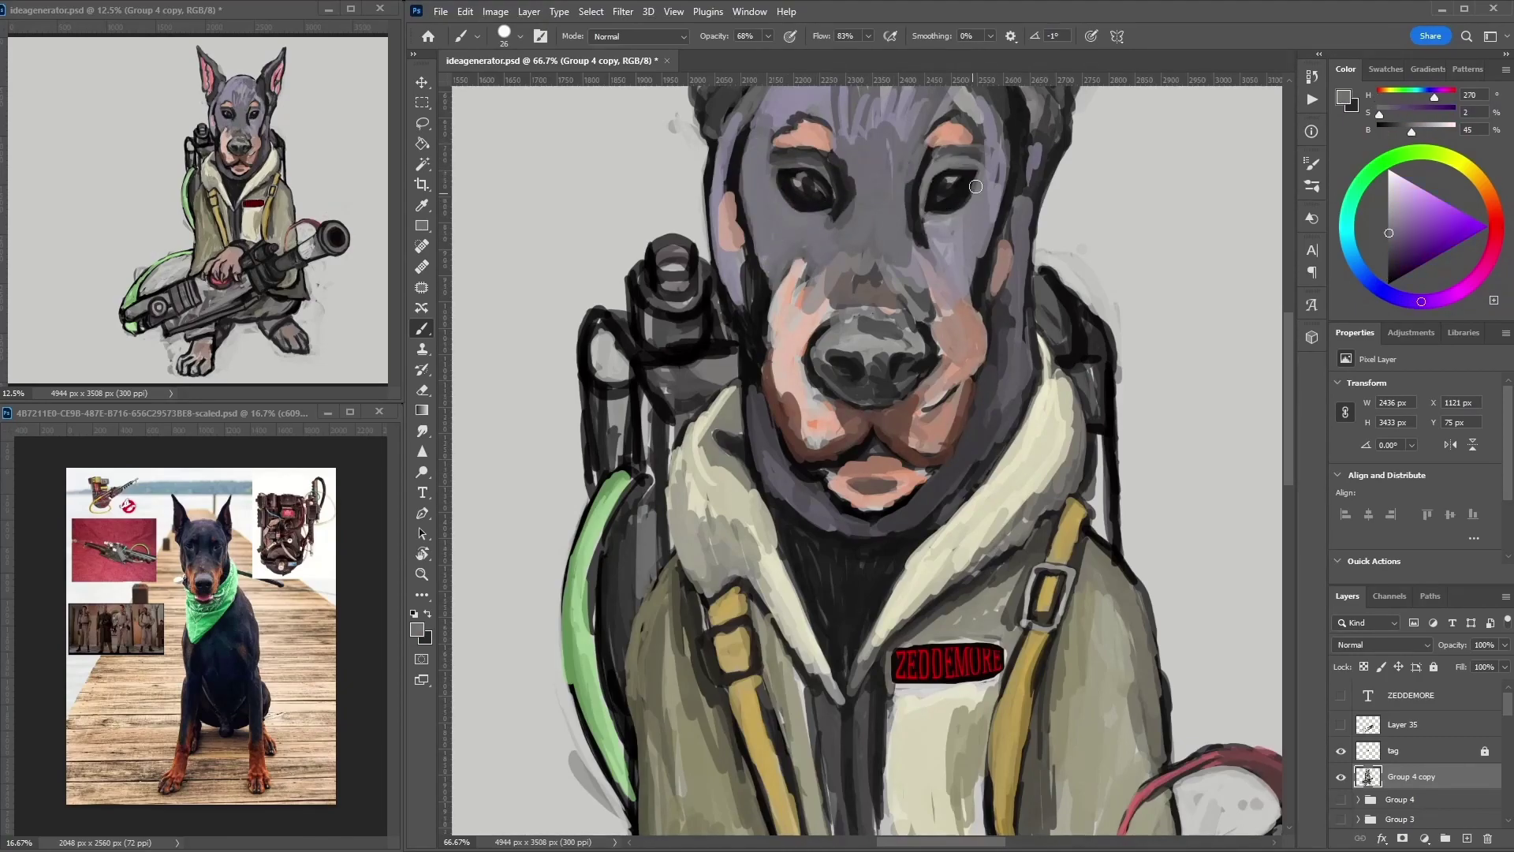
# - Paint amber-brown irises in both eyes and tone down the pink brow spots with darker brown and grey
pyautogui.keyDown('alt'); pyautogui.click(794, 177); pyautogui.keyUp('alt')
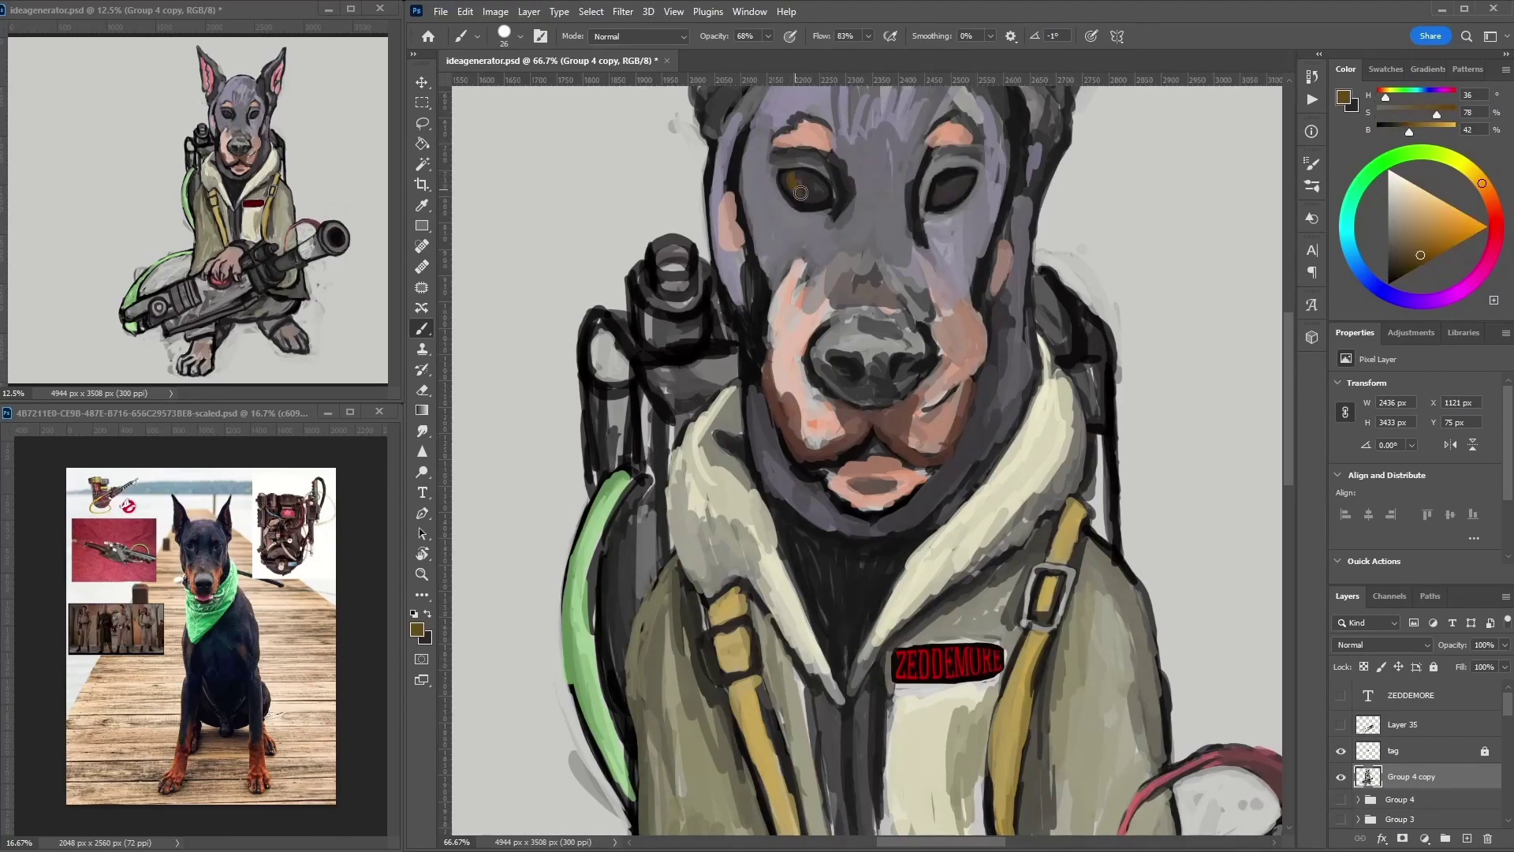
pyautogui.keyDown('alt'); pyautogui.click(803, 164); pyautogui.keyUp('alt')
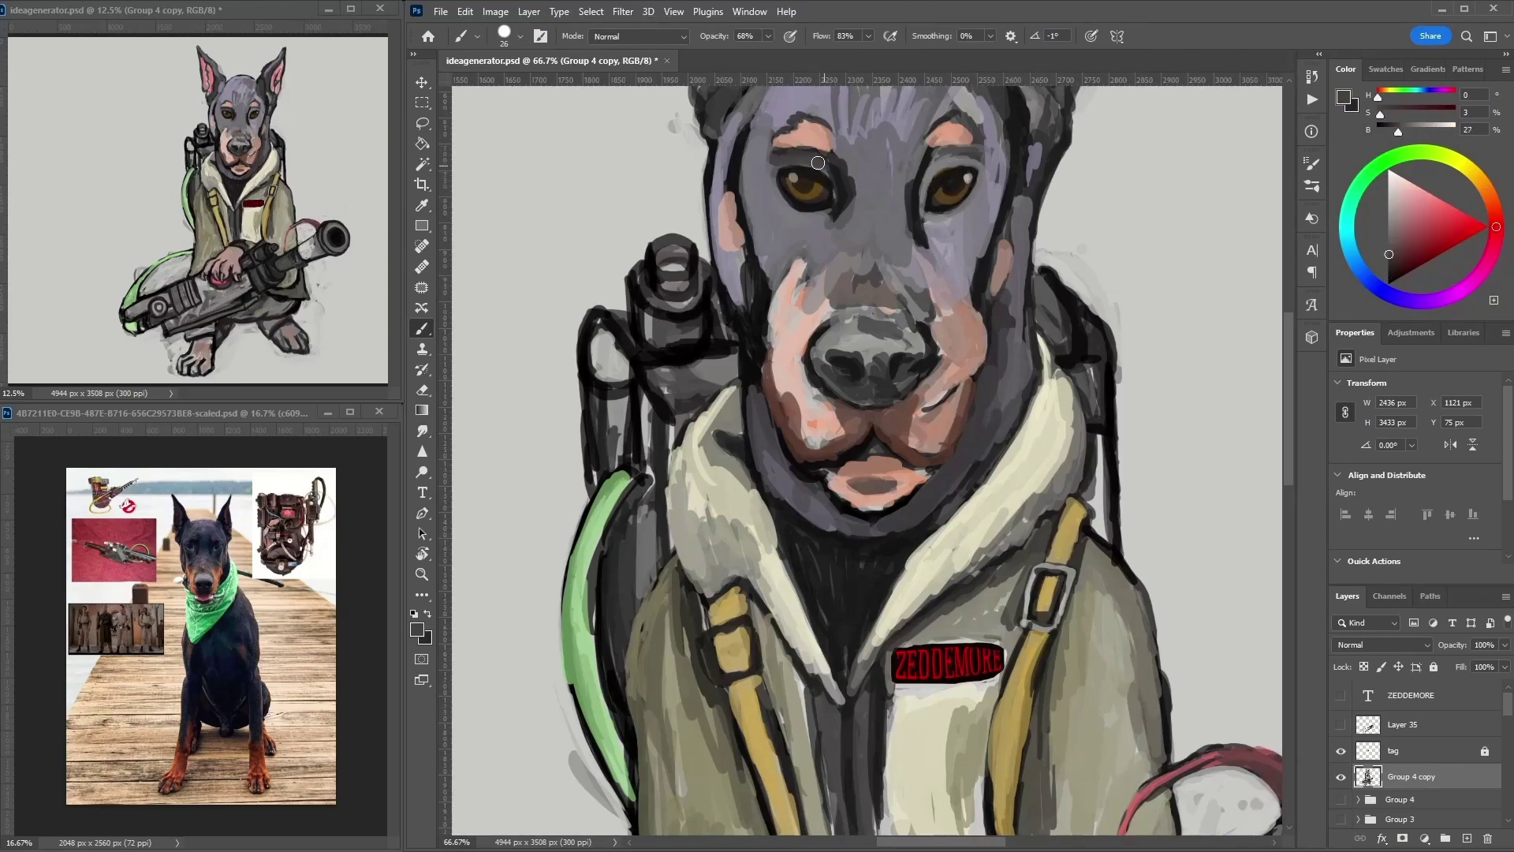
pyautogui.keyDown('alt'); pyautogui.click(831, 147); pyautogui.keyUp('alt')
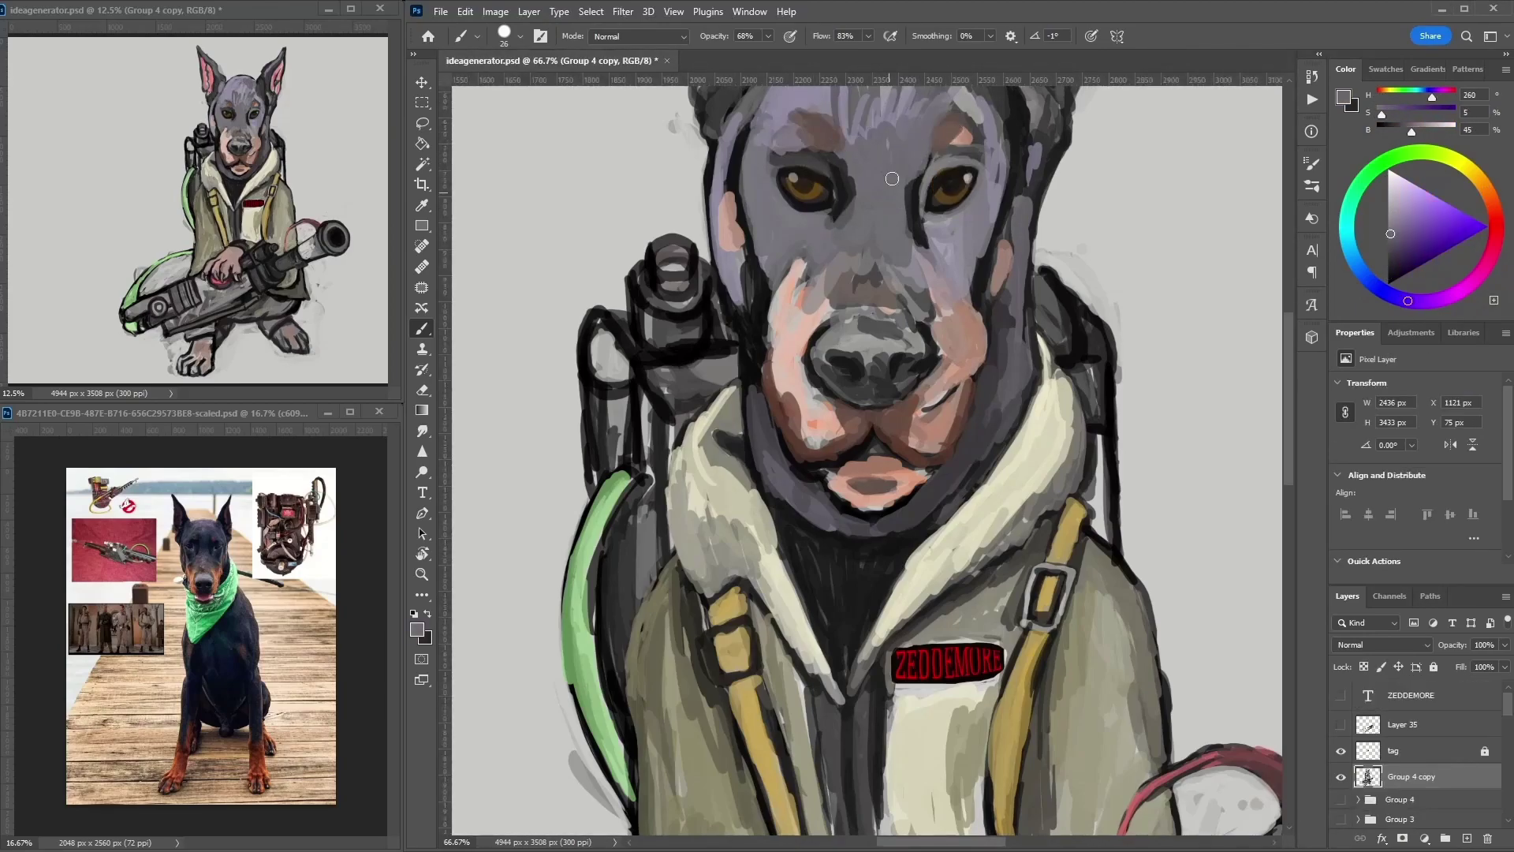
# - Rework the dog's nose bridge and the fur around the inner eye corners with darker purple-grey and brown strokes
pyautogui.moveTo(830, 147); pyautogui.dragTo(783, 348)
pyautogui.keyDown('alt'); pyautogui.click(865, 374); pyautogui.keyUp('alt')
pyautogui.moveTo(864, 374); pyautogui.dragTo(788, 252)
pyautogui.keyDown('alt'); pyautogui.click(804, 189); pyautogui.keyUp('alt')
pyautogui.moveTo(805, 189); pyautogui.dragTo(836, 237)
pyautogui.moveTo(840, 334)
pyautogui.mouseDown()
pyautogui.moveTo(694, 331)
pyautogui.moveTo(789, 449)
pyautogui.mouseUp()
# - Repaint the dog's nose in smoother dark grey with black nostrils and a soft highlight
pyautogui.keyDown('alt'); pyautogui.click(860, 339); pyautogui.keyUp('alt')
pyautogui.moveTo(875, 347)
pyautogui.mouseDown()
pyautogui.moveTo(924, 337)
pyautogui.moveTo(765, 335)
pyautogui.moveTo(891, 316)
pyautogui.mouseUp()
pyautogui.moveTo(725, 371); pyautogui.dragTo(898, 387)
pyautogui.keyDown('alt'); pyautogui.click(864, 390); pyautogui.keyUp('alt')
pyautogui.moveTo(804, 332); pyautogui.dragTo(733, 366)
pyautogui.moveTo(860, 363)
pyautogui.mouseDown()
pyautogui.moveTo(855, 414)
pyautogui.moveTo(749, 481)
pyautogui.mouseUp()
pyautogui.keyDown('alt'); pyautogui.click(789, 395); pyautogui.keyUp('alt')
# - Smooth the chin and dark neck fur below the dog's muzzle with sampled dark greys
pyautogui.moveTo(777, 552); pyautogui.dragTo(867, 571)
pyautogui.keyDown('alt'); pyautogui.click(821, 544); pyautogui.keyUp('alt')
pyautogui.moveTo(788, 524)
pyautogui.mouseDown()
pyautogui.moveTo(832, 517)
pyautogui.moveTo(859, 552)
pyautogui.moveTo(891, 552)
pyautogui.mouseUp()
pyautogui.keyDown('alt'); pyautogui.click(867, 521); pyautogui.keyUp('alt')
pyautogui.keyDown('alt'); pyautogui.click(875, 505); pyautogui.keyUp('alt')
pyautogui.moveTo(859, 426); pyautogui.dragTo(852, 482)
pyautogui.keyDown('alt'); pyautogui.click(781, 442); pyautogui.keyUp('alt')
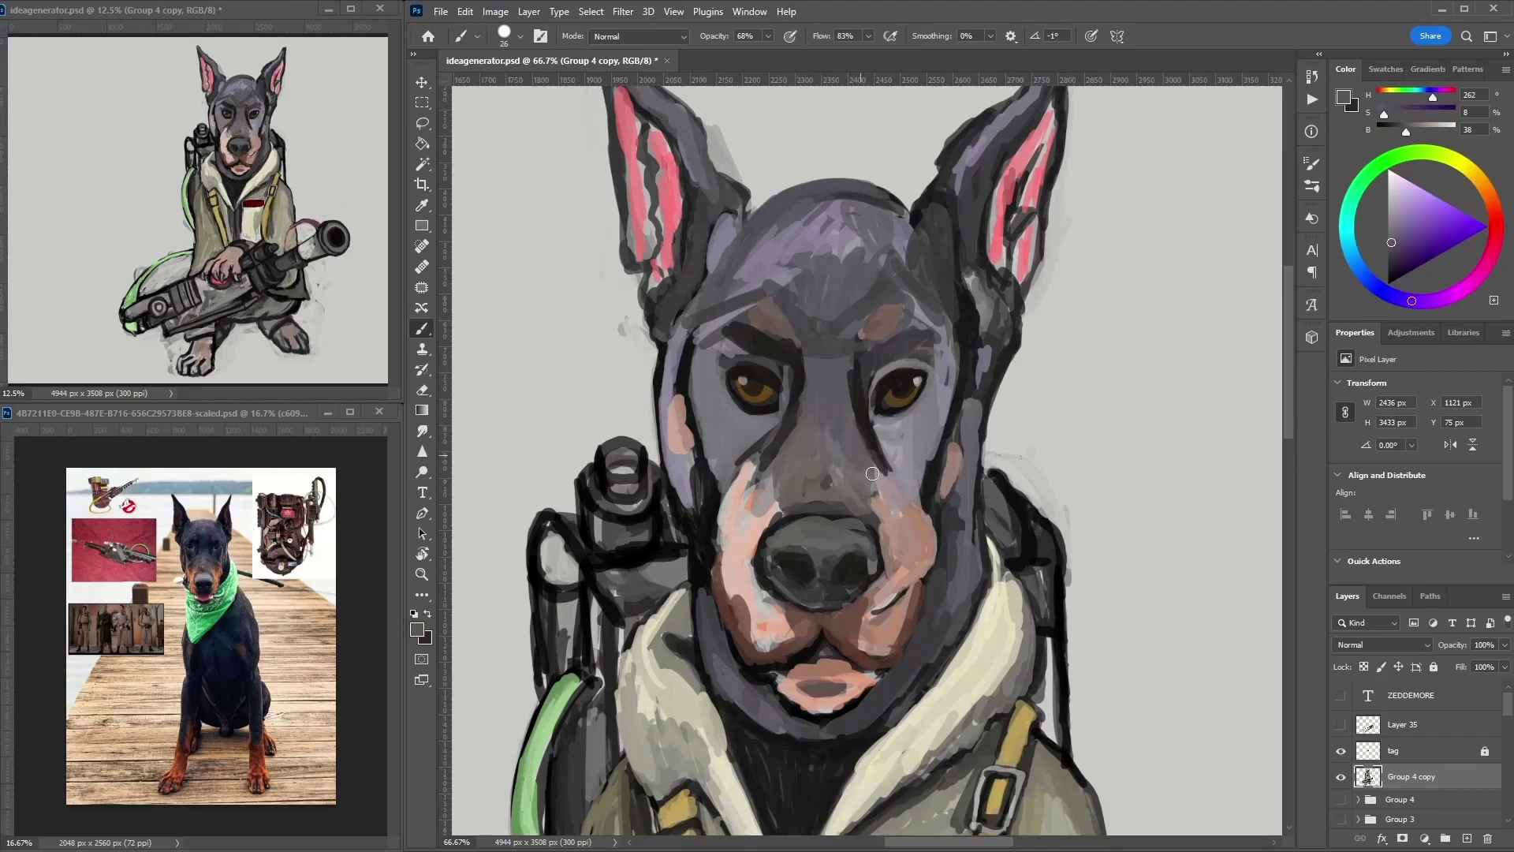
# - Blend the pink cheek patches on the muzzle into brown and extend the tone up beside the nose bridge
pyautogui.moveTo(741, 489); pyautogui.dragTo(730, 599)
pyautogui.moveTo(891, 513); pyautogui.dragTo(915, 591)
pyautogui.moveTo(757, 630)
pyautogui.mouseDown()
pyautogui.moveTo(718, 548)
pyautogui.moveTo(749, 449)
pyautogui.mouseUp()
pyautogui.keyDown('alt'); pyautogui.click(710, 426); pyautogui.keyUp('alt')
pyautogui.moveTo(694, 497); pyautogui.dragTo(735, 387)
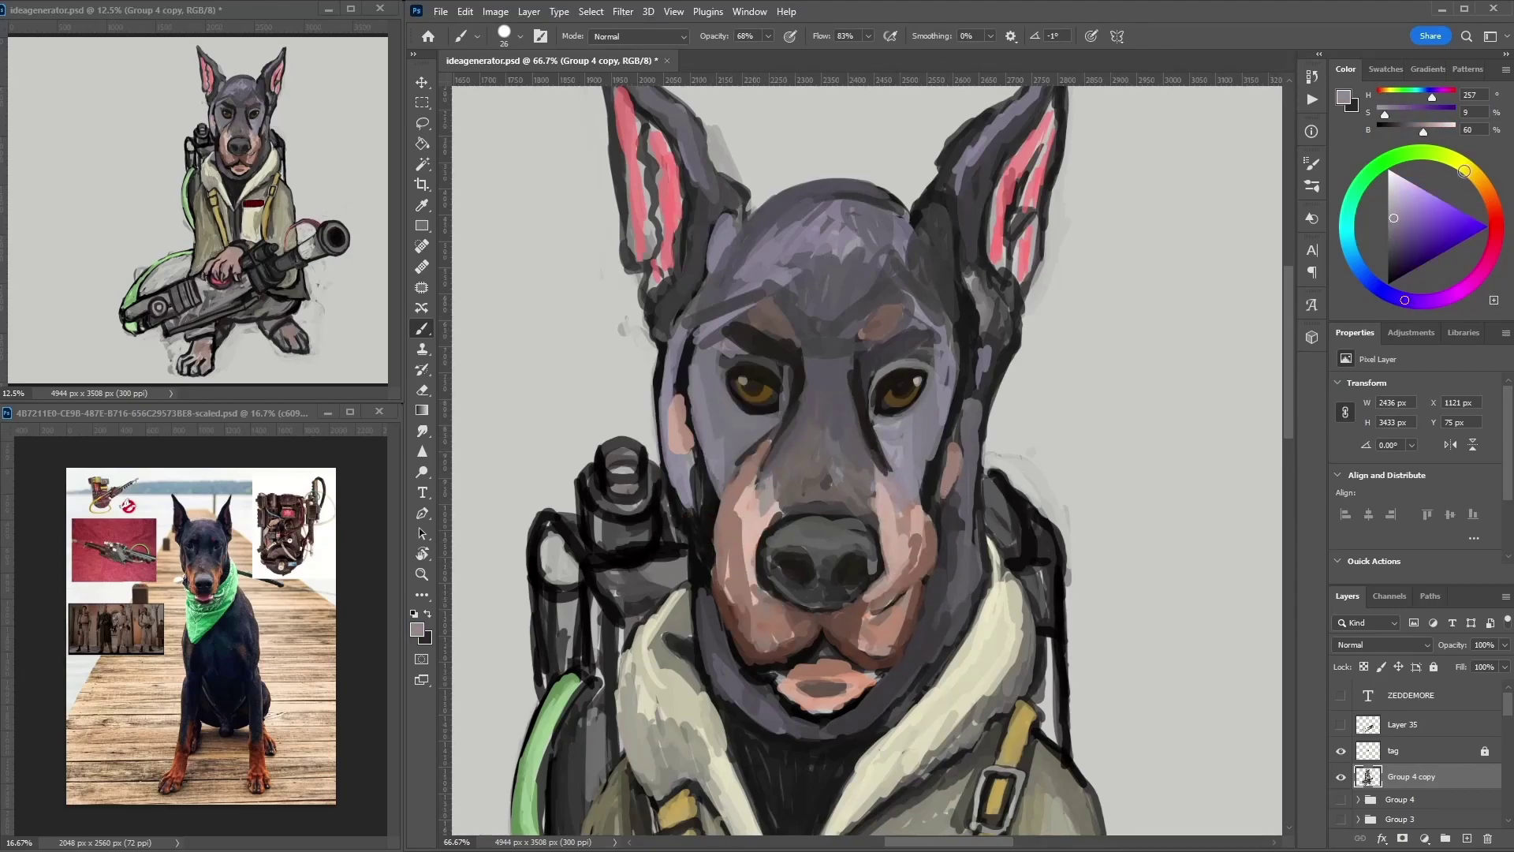
# - Repaint the inner ear on the backpack-cylinder side in muted mauve and clean up the ear's outer edge
pyautogui.keyDown('alt'); pyautogui.click(766, 404); pyautogui.keyUp('alt')
pyautogui.hotkey('ctrl', '-')
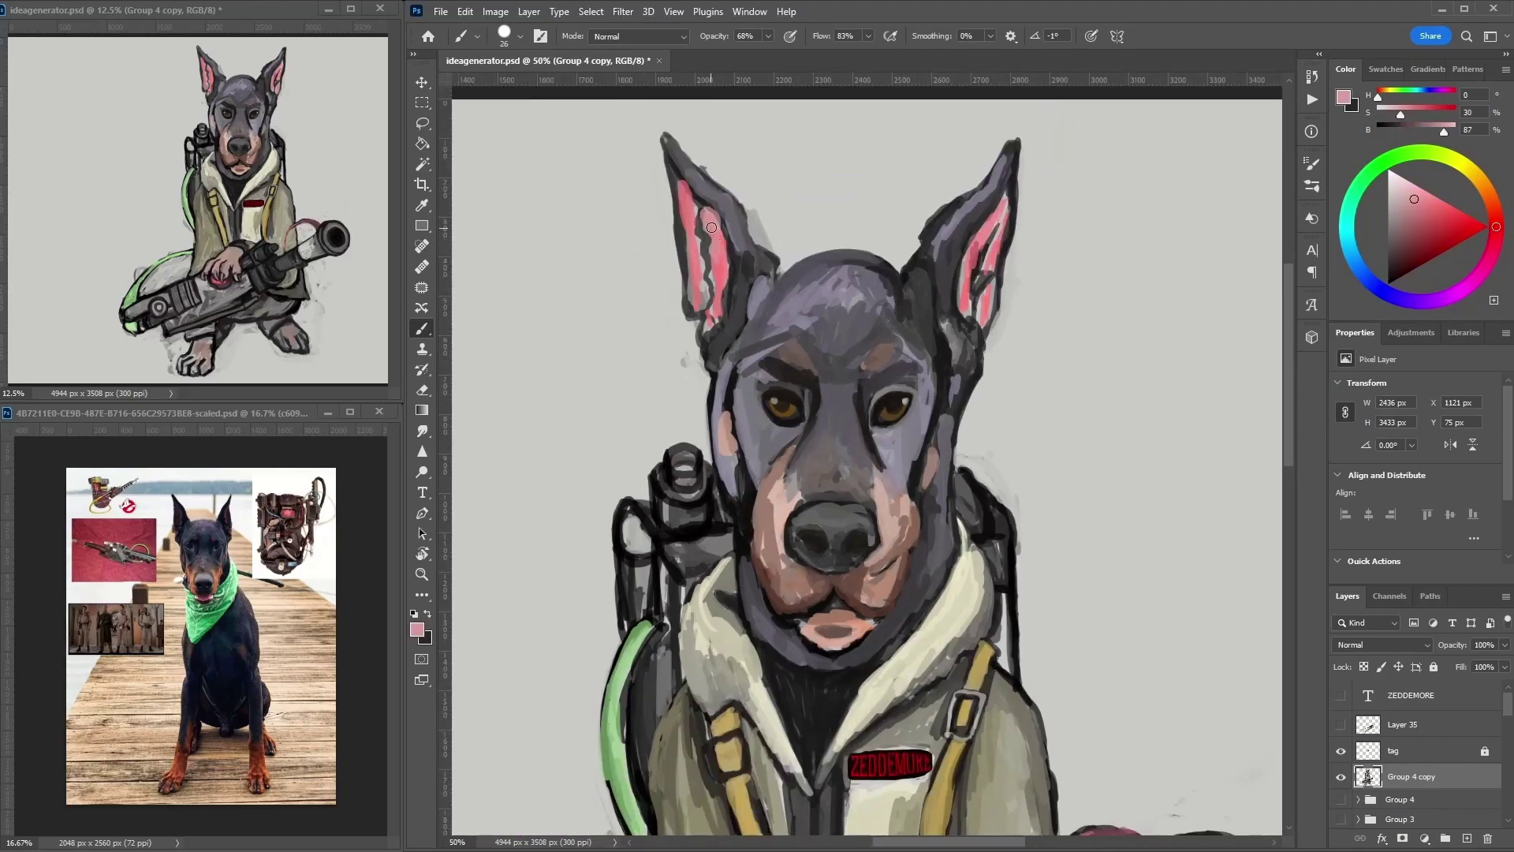
pyautogui.moveTo(720, 285)
pyautogui.mouseDown()
pyautogui.moveTo(695, 304)
pyautogui.moveTo(670, 185)
pyautogui.moveTo(685, 208)
pyautogui.moveTo(687, 196)
pyautogui.moveTo(693, 316)
pyautogui.mouseUp()
pyautogui.keyDown('alt'); pyautogui.click(685, 208); pyautogui.keyUp('alt')
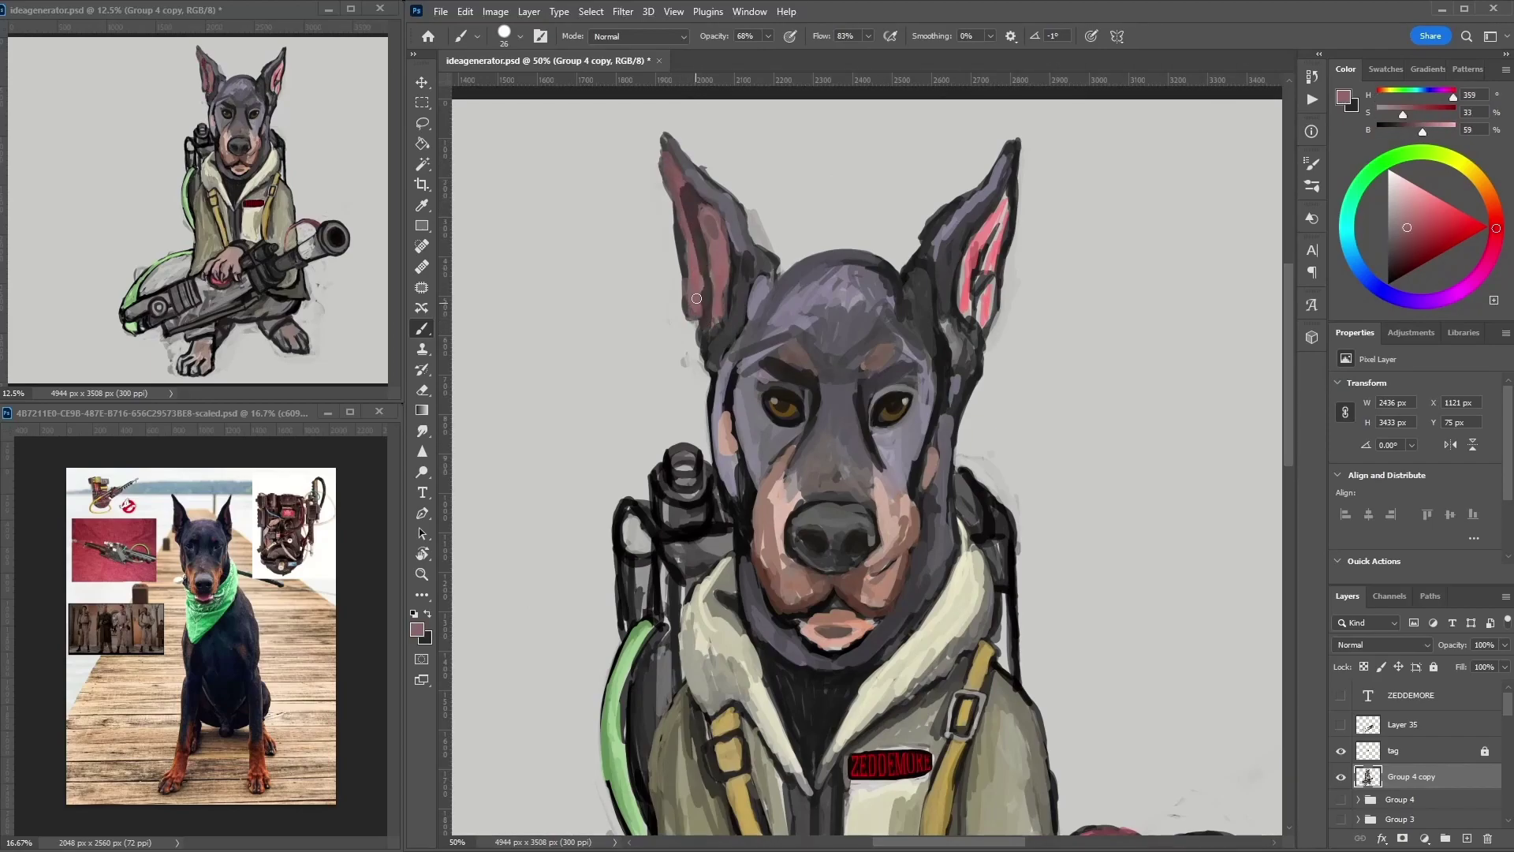
pyautogui.keyDown('alt'); pyautogui.click(962, 222); pyautogui.keyUp('alt')
pyautogui.keyDown('alt'); pyautogui.click(951, 202); pyautogui.keyUp('alt')
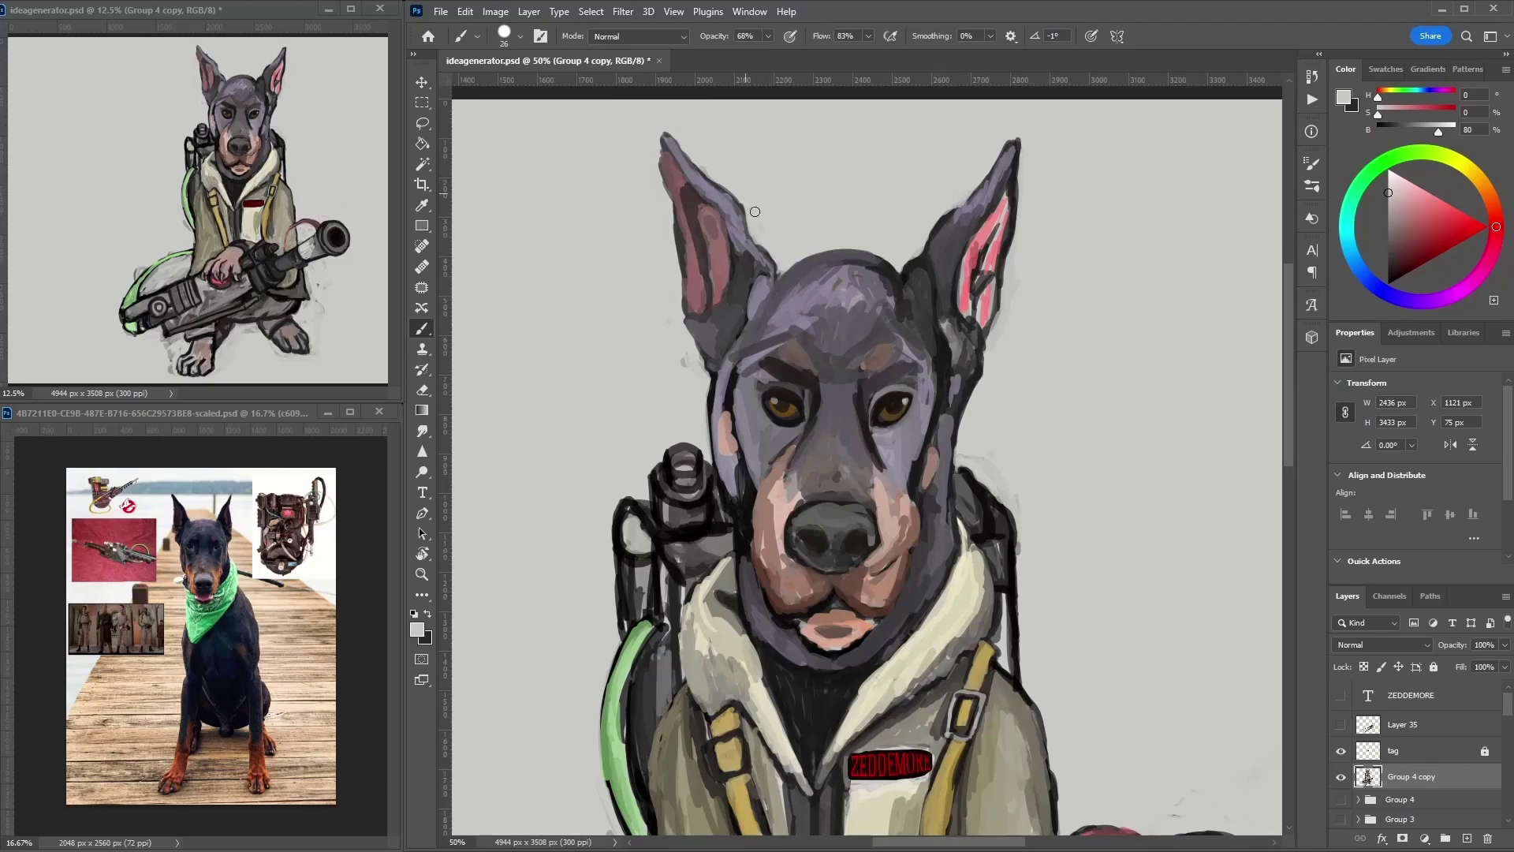
# - Darken the fur on the dog's head with deep purple-grey and paint orange-brown brow spots
pyautogui.keyDown('alt'); pyautogui.click(824, 285); pyautogui.keyUp('alt')
pyautogui.moveTo(788, 294)
pyautogui.mouseDown()
pyautogui.moveTo(871, 315)
pyautogui.moveTo(849, 338)
pyautogui.moveTo(946, 520)
pyautogui.mouseUp()
pyautogui.keyDown('alt'); pyautogui.click(804, 693); pyautogui.keyUp('alt')
pyautogui.moveTo(788, 670)
pyautogui.mouseDown()
pyautogui.moveTo(820, 710)
pyautogui.moveTo(883, 655)
pyautogui.moveTo(768, 757)
pyautogui.moveTo(938, 639)
pyautogui.mouseUp()
pyautogui.moveTo(836, 520); pyautogui.dragTo(859, 146)
pyautogui.keyDown('alt'); pyautogui.click(855, 202); pyautogui.keyUp('alt')
pyautogui.moveTo(836, 213)
pyautogui.mouseDown()
pyautogui.moveTo(844, 134)
pyautogui.moveTo(856, 205)
pyautogui.mouseUp()
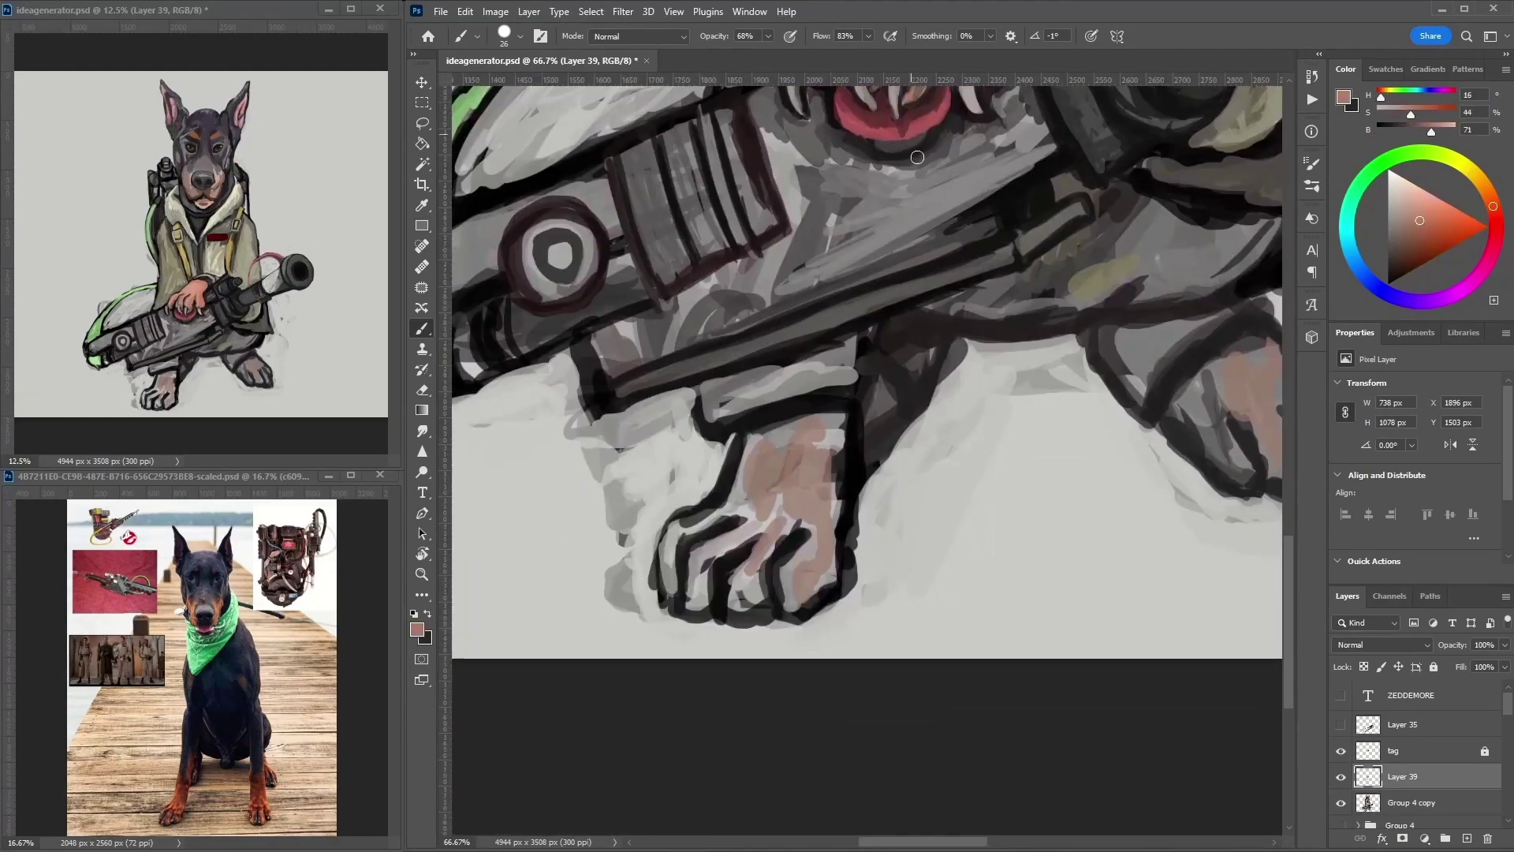
# - Paint the foot below the gun in terracotta brown and give its toes dark grey claws
pyautogui.moveTo(750, 442)
pyautogui.mouseDown()
pyautogui.moveTo(827, 583)
pyautogui.moveTo(694, 552)
pyautogui.moveTo(670, 592)
pyautogui.moveTo(742, 617)
pyautogui.mouseUp()
pyautogui.keyDown('alt'); pyautogui.click(734, 592); pyautogui.keyUp('alt')
pyautogui.moveTo(785, 582); pyautogui.dragTo(801, 611)
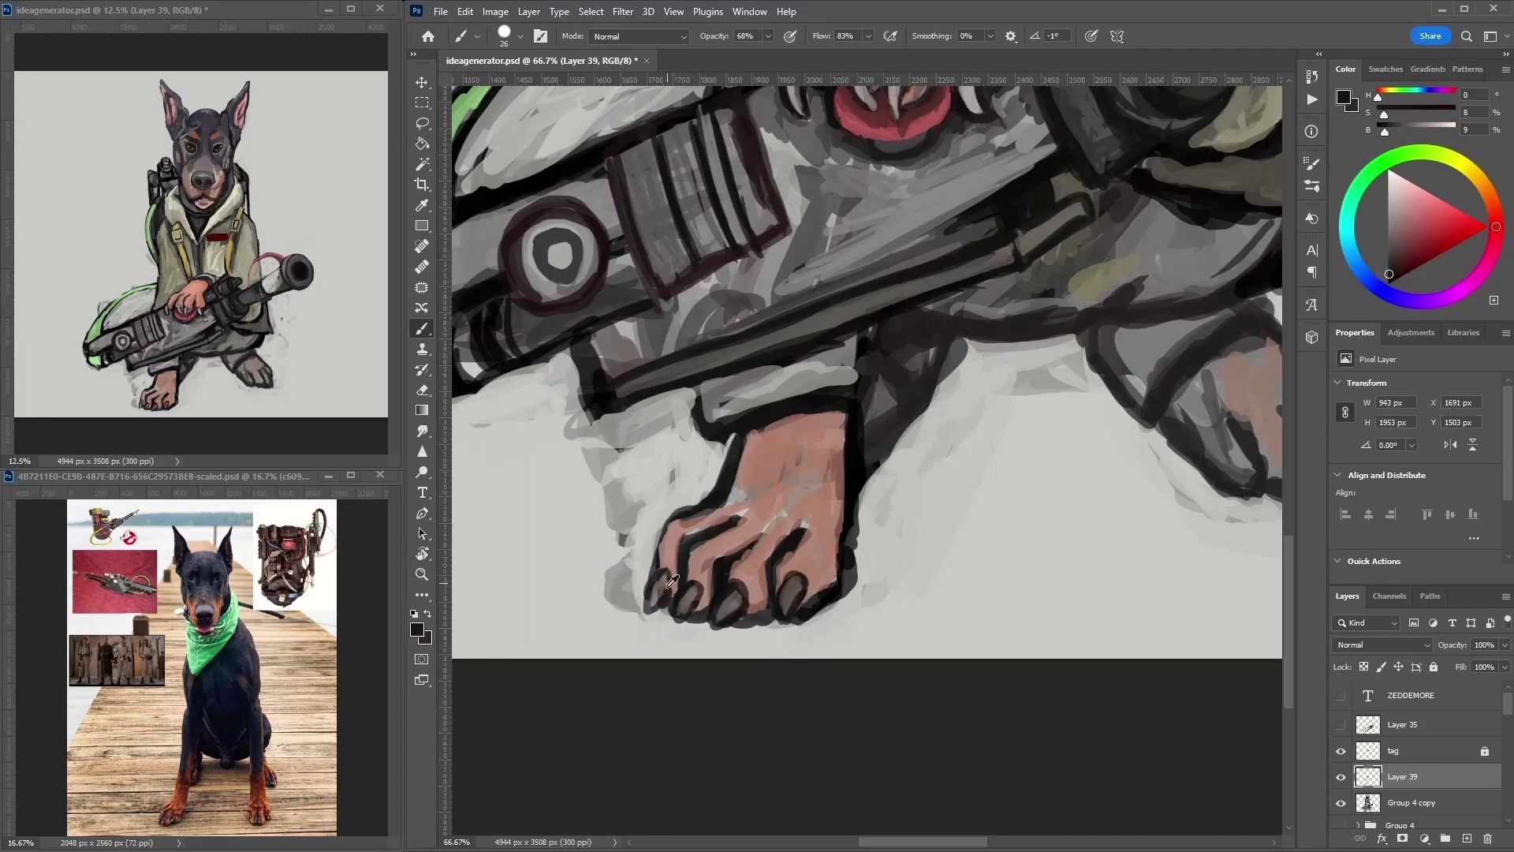
pyautogui.keyDown('alt'); pyautogui.click(787, 426); pyautogui.keyUp('alt')
pyautogui.moveTo(788, 426)
pyautogui.mouseDown()
pyautogui.moveTo(730, 538)
pyautogui.moveTo(826, 526)
pyautogui.moveTo(757, 552)
pyautogui.mouseUp()
pyautogui.moveTo(836, 418); pyautogui.dragTo(820, 552)
pyautogui.moveTo(710, 504); pyautogui.dragTo(694, 564)
# - Paint the other foot brown and colour the trouser cuffs and lower legs olive
pyautogui.keyDown('alt'); pyautogui.click(985, 442); pyautogui.keyUp('alt')
pyautogui.moveTo(1285, 232); pyautogui.dragTo(1074, 352)
pyautogui.moveTo(477, 505); pyautogui.dragTo(496, 544)
pyautogui.moveTo(671, 449); pyautogui.dragTo(663, 568)
pyautogui.keyDown('alt'); pyautogui.click(1025, 473); pyautogui.keyUp('alt')
pyautogui.moveTo(969, 473); pyautogui.dragTo(1025, 599)
pyautogui.moveTo(1076, 544)
pyautogui.mouseDown()
pyautogui.moveTo(1104, 607)
pyautogui.moveTo(1026, 616)
pyautogui.mouseUp()
pyautogui.keyDown('alt'); pyautogui.click(1151, 631); pyautogui.keyUp('alt')
pyautogui.keyDown('alt'); pyautogui.click(1065, 489); pyautogui.keyUp('alt')
pyautogui.moveTo(1048, 473); pyautogui.dragTo(915, 489)
pyautogui.moveTo(1025, 347)
pyautogui.mouseDown()
pyautogui.moveTo(789, 394)
pyautogui.moveTo(954, 333)
pyautogui.mouseUp()
# - Refine the gun's rear body in grey and clean up the green hose curving around it
pyautogui.keyDown('alt'); pyautogui.click(788, 410); pyautogui.keyUp('alt')
pyautogui.moveTo(749, 237); pyautogui.dragTo(789, 347)
pyautogui.moveTo(552, 395); pyautogui.dragTo(780, 260)
pyautogui.moveTo(631, 260); pyautogui.dragTo(710, 315)
pyautogui.moveTo(552, 395); pyautogui.dragTo(662, 375)
pyautogui.keyDown('alt'); pyautogui.click(544, 158); pyautogui.keyUp('alt')
pyautogui.moveTo(567, 300)
pyautogui.mouseDown()
pyautogui.moveTo(520, 312)
pyautogui.moveTo(698, 362)
pyautogui.moveTo(678, 636)
pyautogui.mouseUp()
pyautogui.keyDown('alt'); pyautogui.click(684, 584); pyautogui.keyUp('alt')
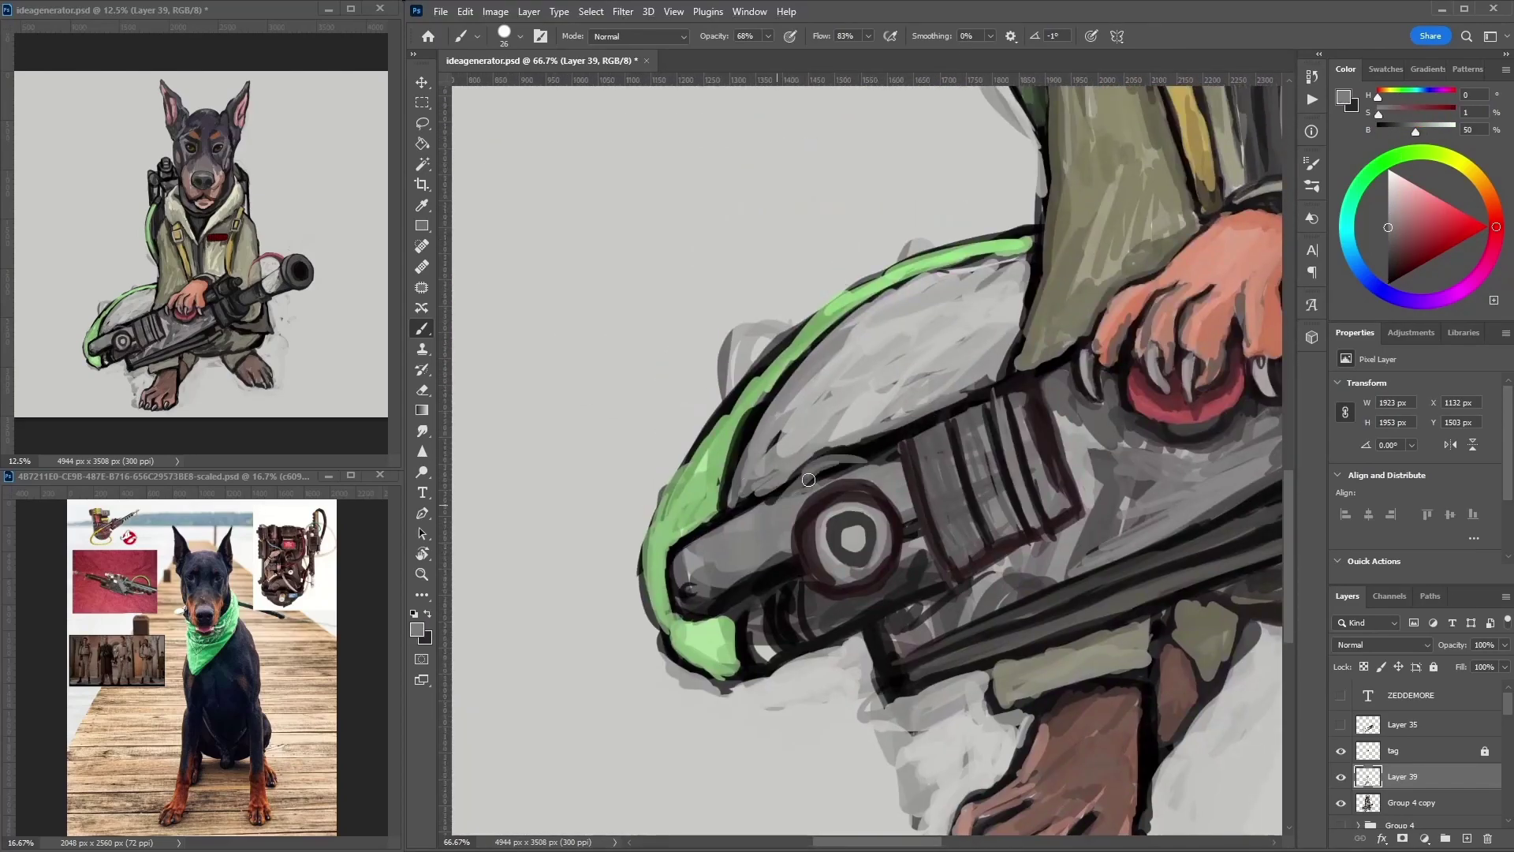
pyautogui.moveTo(684, 584)
pyautogui.mouseDown()
pyautogui.moveTo(734, 597)
pyautogui.moveTo(855, 450)
pyautogui.moveTo(730, 495)
pyautogui.moveTo(860, 449)
pyautogui.mouseUp()
pyautogui.keyDown('alt'); pyautogui.click(1021, 316); pyautogui.keyUp('alt')
pyautogui.moveTo(1017, 260)
pyautogui.mouseDown()
pyautogui.moveTo(820, 355)
pyautogui.moveTo(749, 454)
pyautogui.moveTo(717, 360)
pyautogui.moveTo(638, 312)
pyautogui.mouseUp()
# - Paint a grey ground shadow under the feet on a new layer, then group the painting layers and merge a duplicate of the group
pyautogui.hotkey('ctrl', '-')
pyautogui.hotkey('ctrl', 'shift', 'alt', 'n')
pyautogui.moveTo(839, 716)
pyautogui.mouseDown()
pyautogui.moveTo(946, 781)
pyautogui.moveTo(749, 710)
pyautogui.mouseUp()
pyautogui.hotkey('ctrl', 'g')
pyautogui.hotkey('ctrl', 'j')
pyautogui.hotkey('ctrl', 'e')
# - Erase the stray sketch marks around the green hose, the gun and the lower jacket
pyautogui.keyDown('alt'); pyautogui.click(681, 485); pyautogui.keyUp('alt')
pyautogui.press('e')
pyautogui.moveTo(681, 484)
pyautogui.mouseDown()
pyautogui.moveTo(541, 589)
pyautogui.moveTo(674, 508)
pyautogui.moveTo(628, 462)
pyautogui.mouseUp()
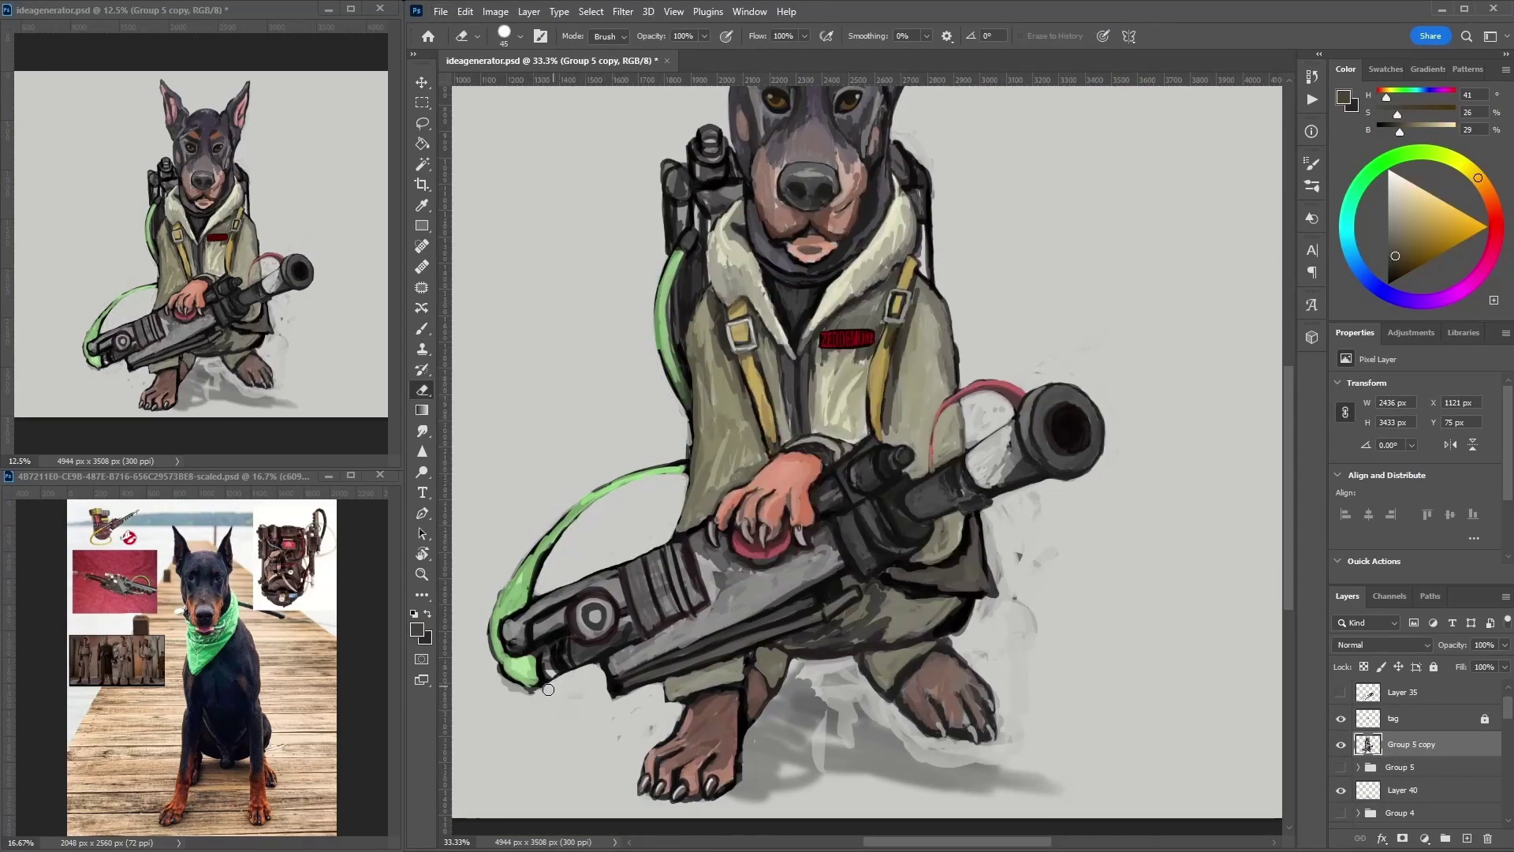
pyautogui.moveTo(602, 690)
pyautogui.mouseDown()
pyautogui.moveTo(917, 652)
pyautogui.moveTo(1045, 708)
pyautogui.moveTo(825, 663)
pyautogui.moveTo(863, 727)
pyautogui.moveTo(1020, 590)
pyautogui.mouseUp()
pyautogui.rightClick(994, 521)
pyautogui.press('Escape')
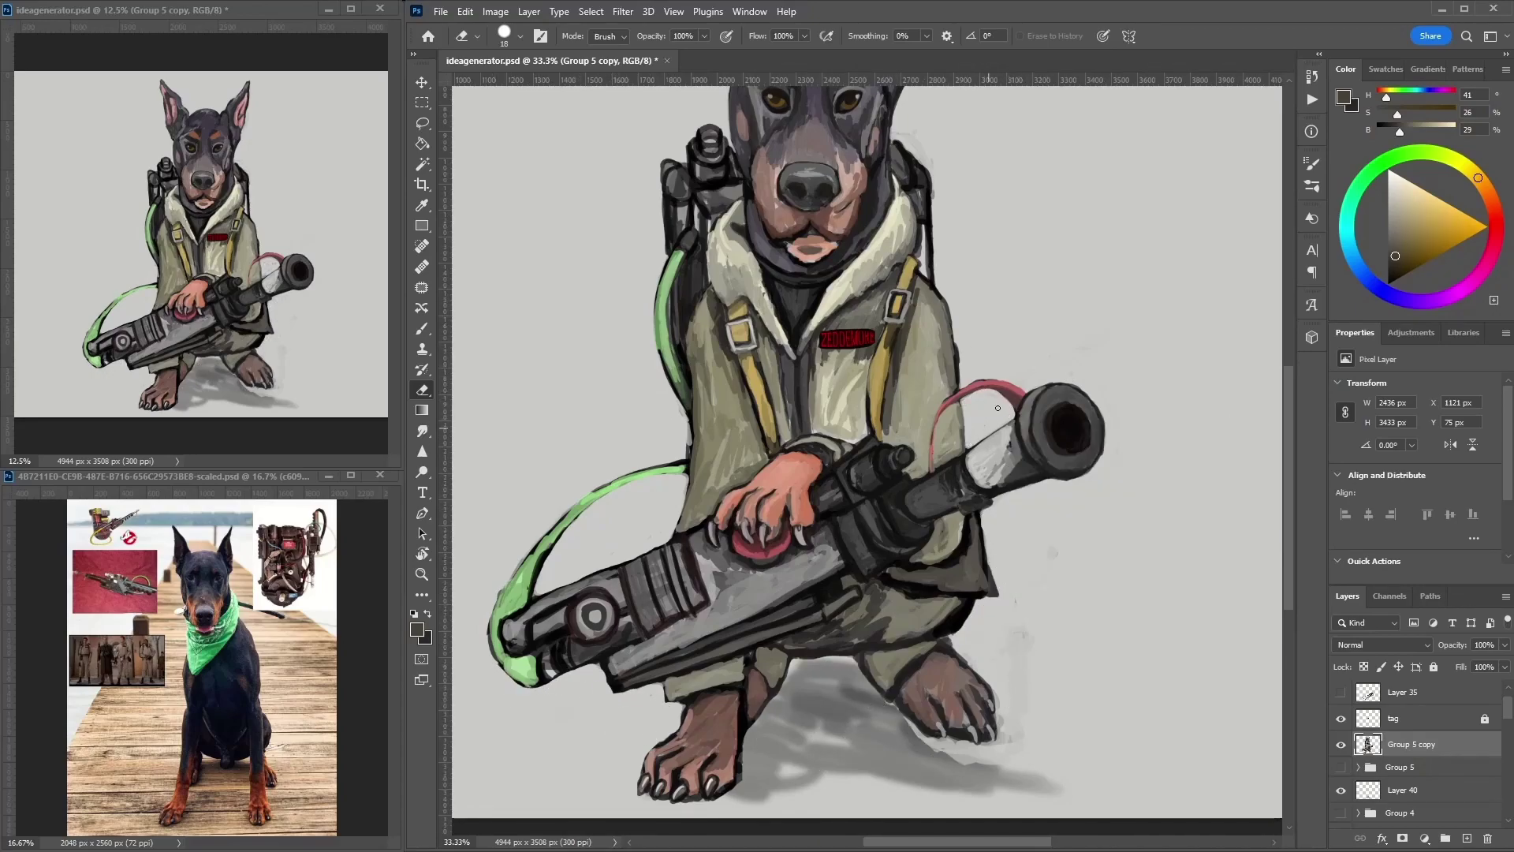
# - Refine the jacket hem and the dark shirt at the collar, and erase leftover marks beside the rear foot
pyautogui.press('b')
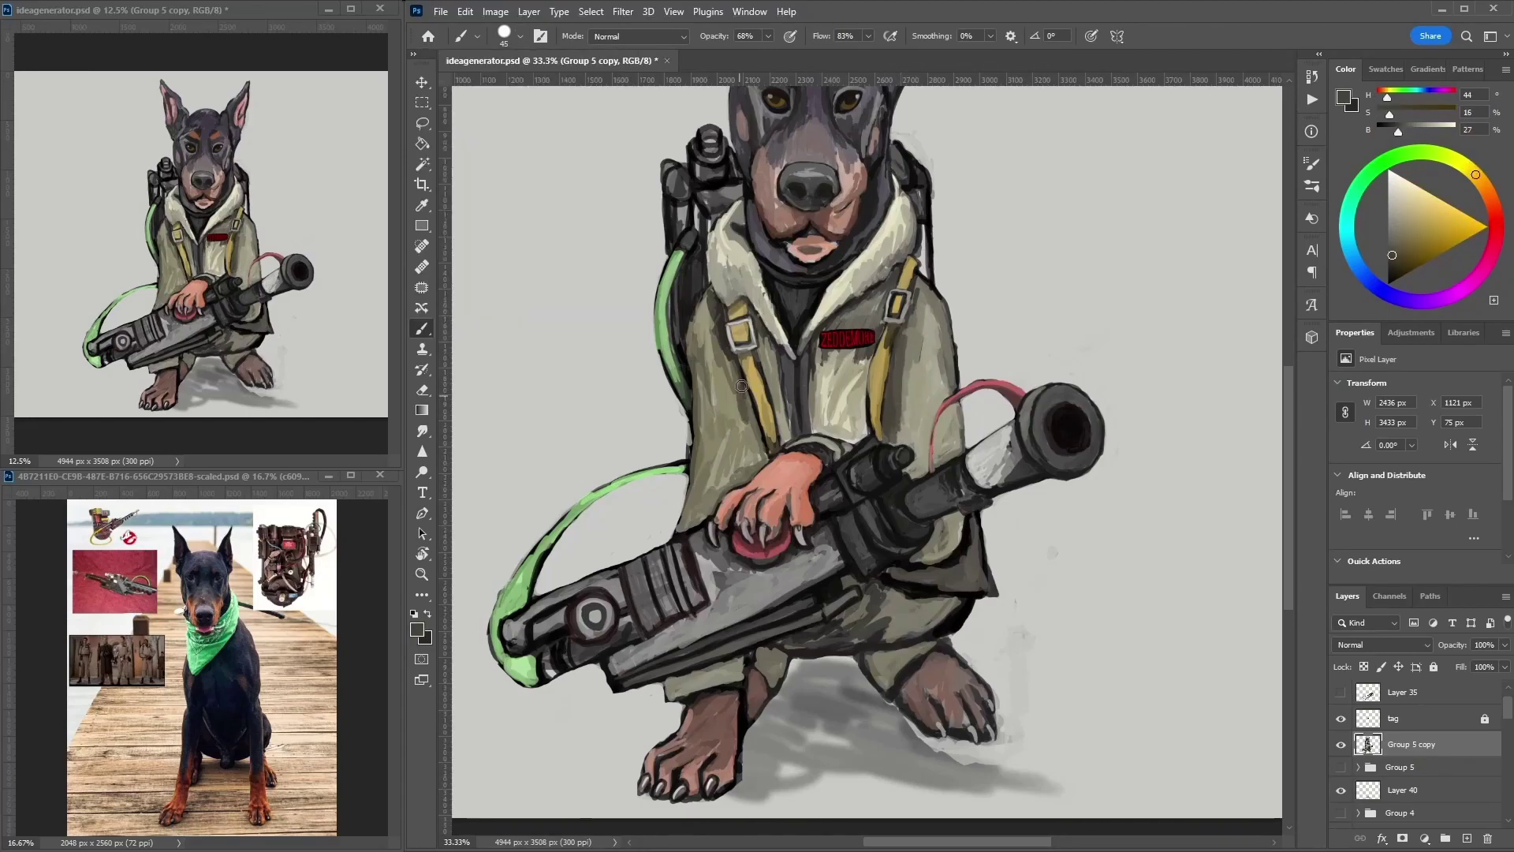
pyautogui.keyDown('alt'); pyautogui.click(951, 583); pyautogui.keyUp('alt')
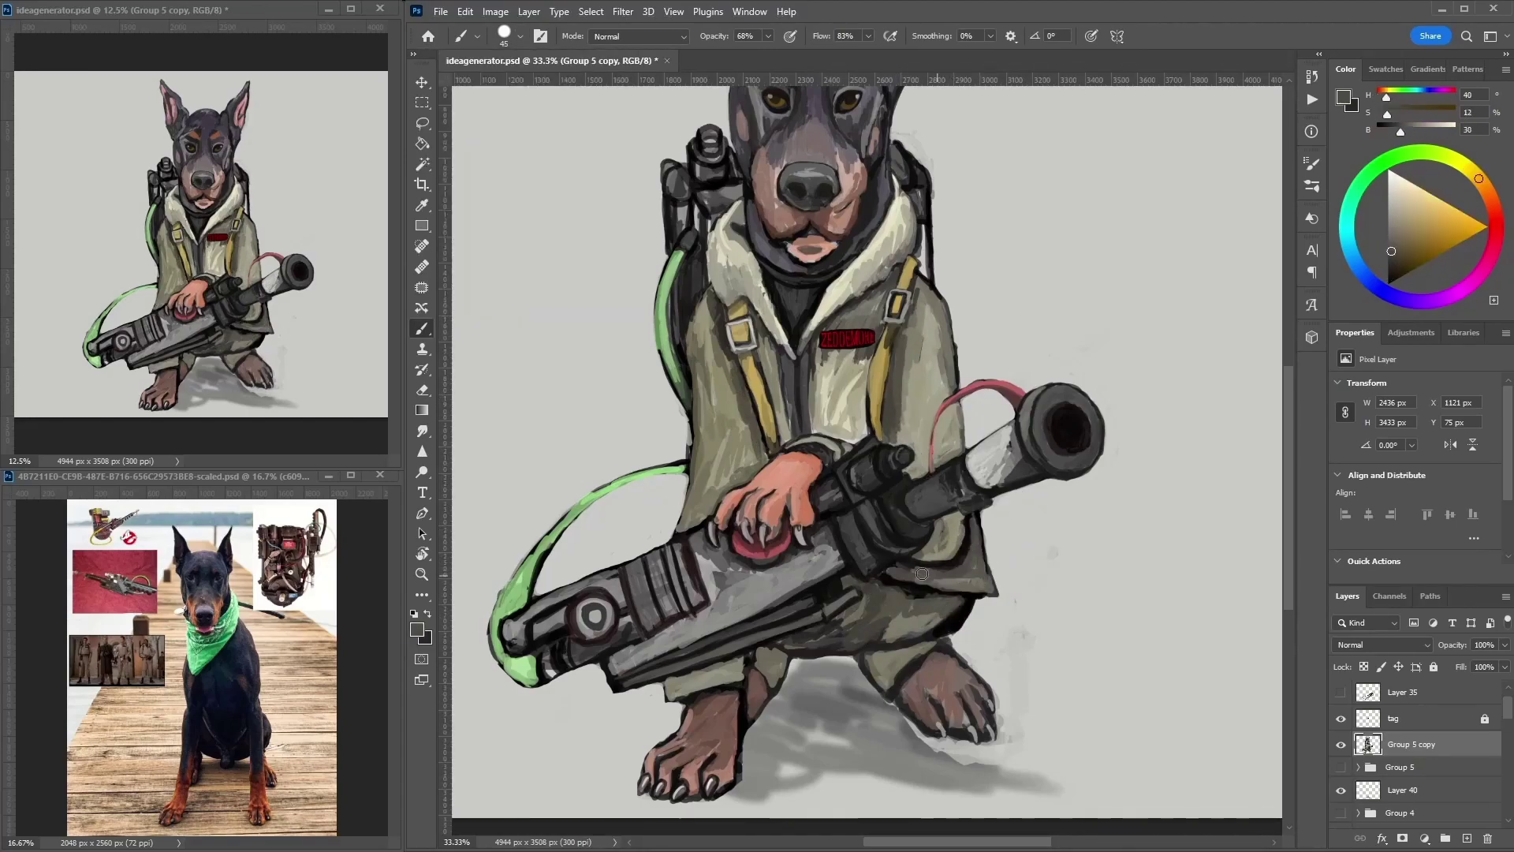
pyautogui.keyDown('alt'); pyautogui.click(775, 376); pyautogui.keyUp('alt')
pyautogui.keyDown('alt'); pyautogui.click(788, 292); pyautogui.keyUp('alt')
pyautogui.press('e')
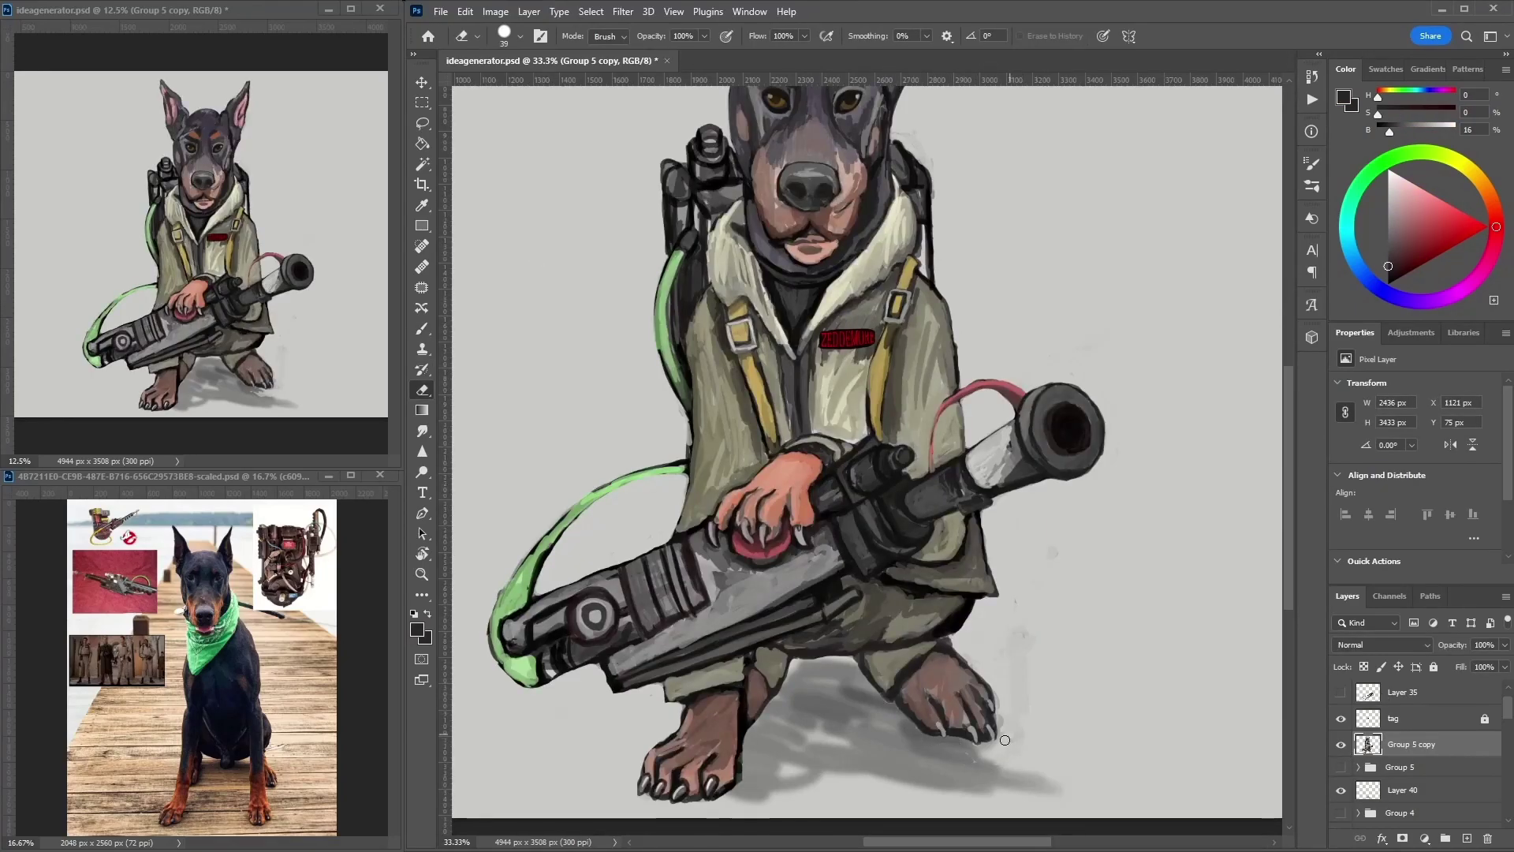
# - Paint over the gun's round dial and rebuild its rear body with dark grey shading and brown-black ribs
pyautogui.press('b')
pyautogui.keyDown('alt'); pyautogui.click(789, 599); pyautogui.keyUp('alt')
pyautogui.moveTo(710, 591)
pyautogui.mouseDown()
pyautogui.moveTo(674, 548)
pyautogui.moveTo(644, 558)
pyautogui.moveTo(670, 623)
pyautogui.mouseUp()
pyautogui.moveTo(678, 552); pyautogui.dragTo(749, 631)
pyautogui.keyDown('alt'); pyautogui.click(780, 583); pyautogui.keyUp('alt')
pyautogui.moveTo(599, 576)
pyautogui.mouseDown()
pyautogui.moveTo(551, 629)
pyautogui.moveTo(607, 607)
pyautogui.mouseUp()
pyautogui.moveTo(552, 655); pyautogui.dragTo(623, 662)
pyautogui.moveTo(521, 631)
pyautogui.mouseDown()
pyautogui.moveTo(654, 567)
pyautogui.moveTo(634, 558)
pyautogui.mouseUp()
pyautogui.keyDown('alt'); pyautogui.click(693, 568); pyautogui.keyUp('alt')
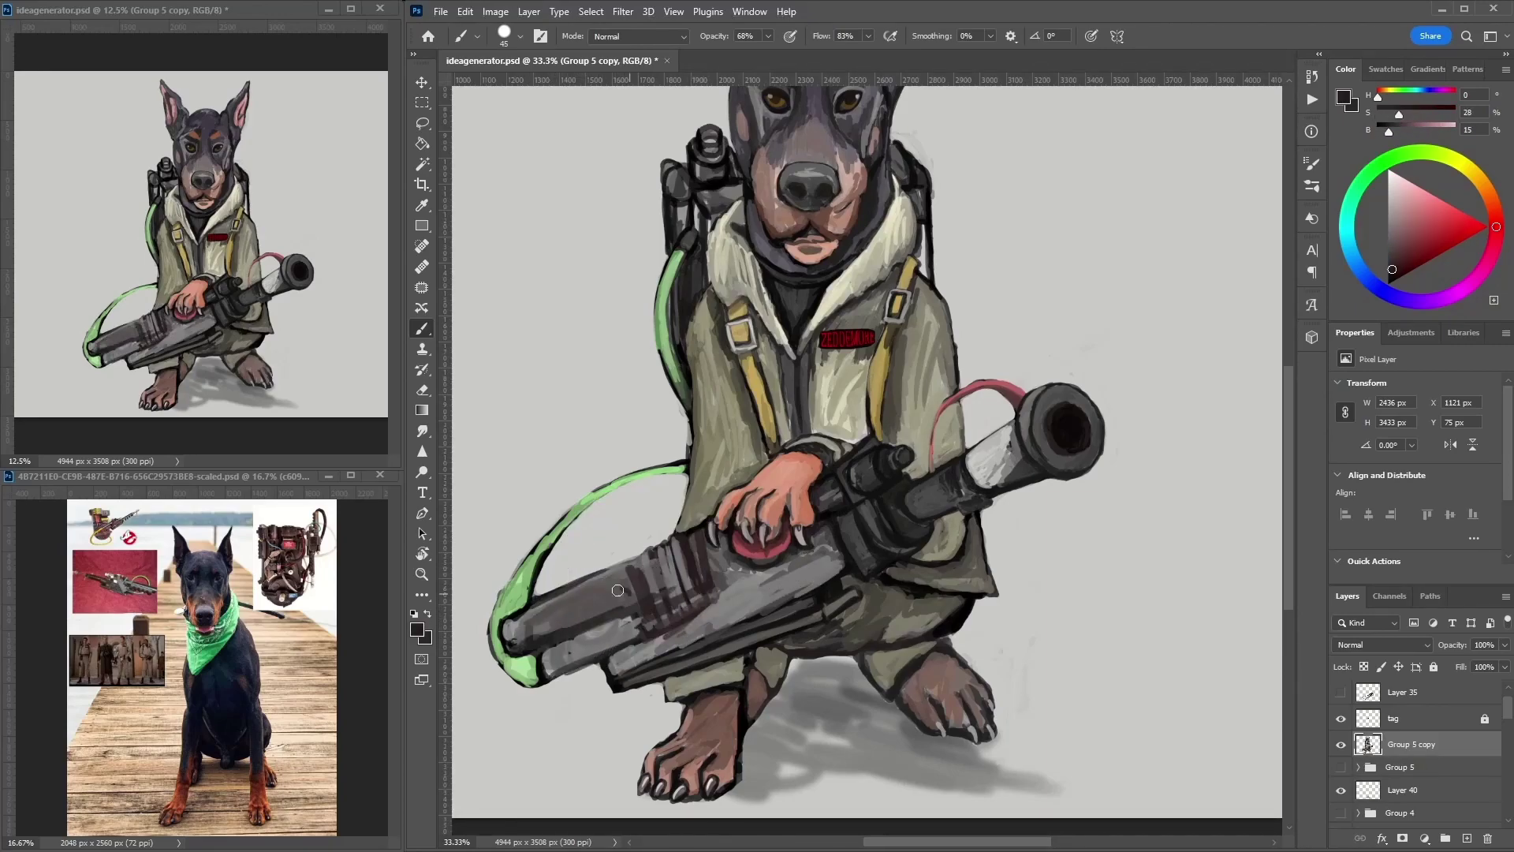
pyautogui.moveTo(578, 675)
pyautogui.mouseDown()
pyautogui.moveTo(668, 643)
pyautogui.moveTo(504, 618)
pyautogui.moveTo(635, 592)
pyautogui.mouseUp()
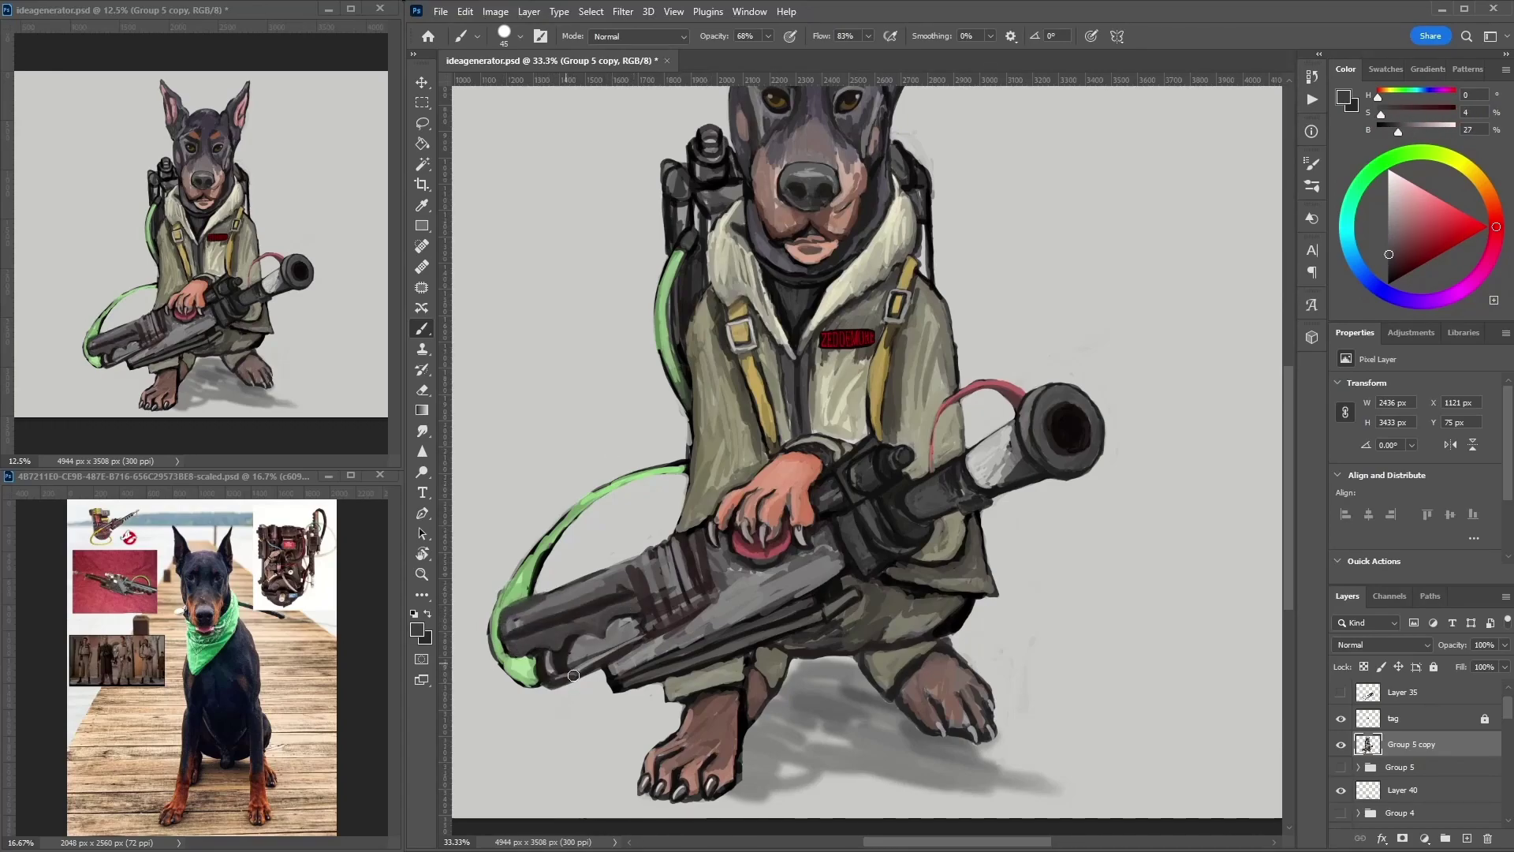
# - Shape the gun's lower rear edge with dark tones and add grey highlights along the upper body and ribs
pyautogui.keyDown('alt'); pyautogui.click(585, 646); pyautogui.keyUp('alt')
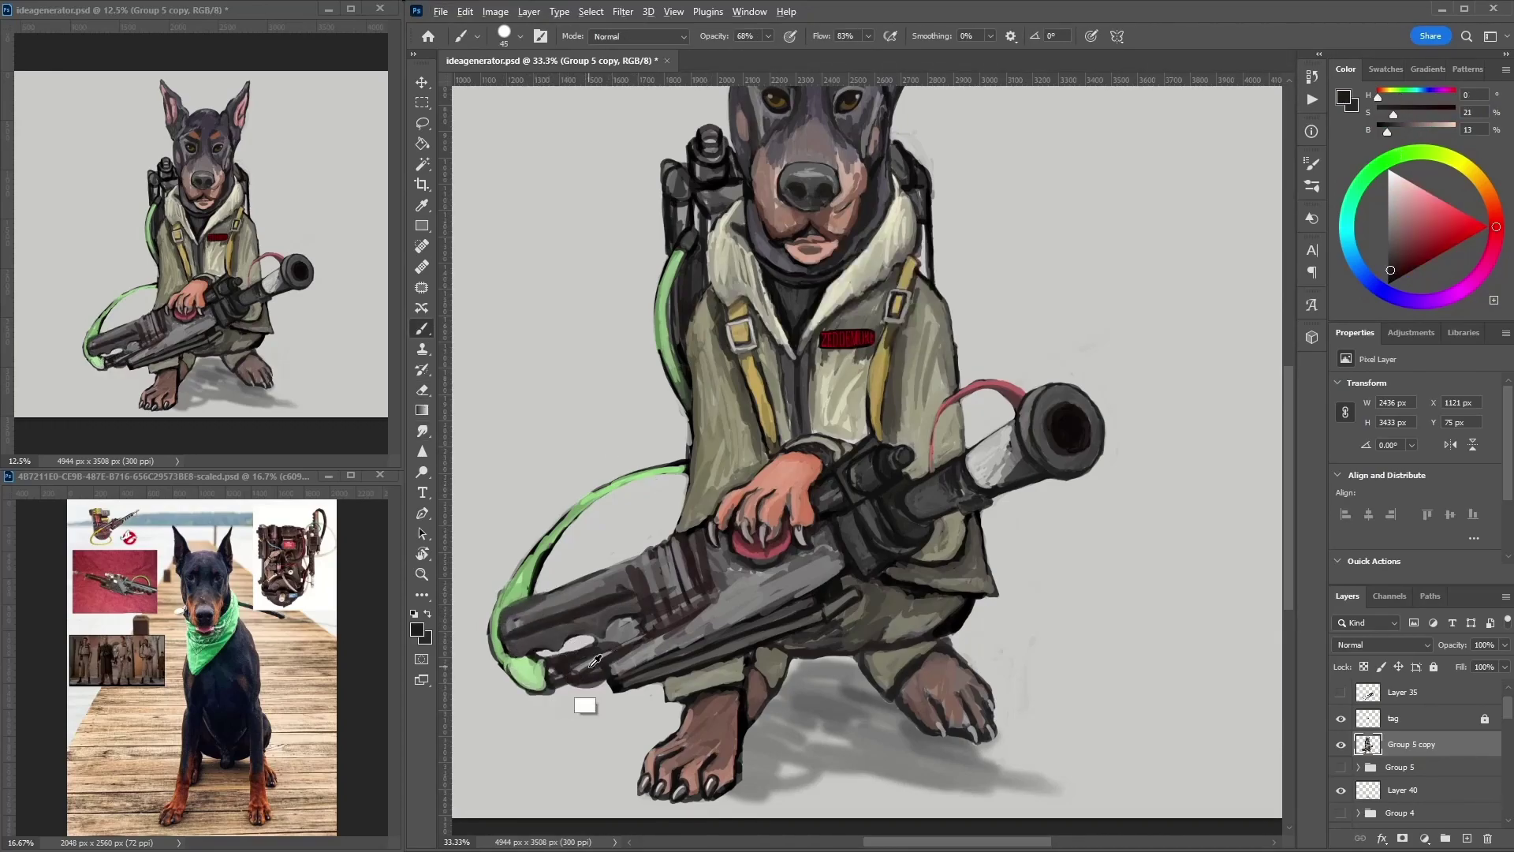
pyautogui.moveTo(585, 648); pyautogui.dragTo(592, 678)
pyautogui.keyDown('alt'); pyautogui.click(623, 608); pyautogui.keyUp('alt')
pyautogui.moveTo(512, 631); pyautogui.dragTo(587, 595)
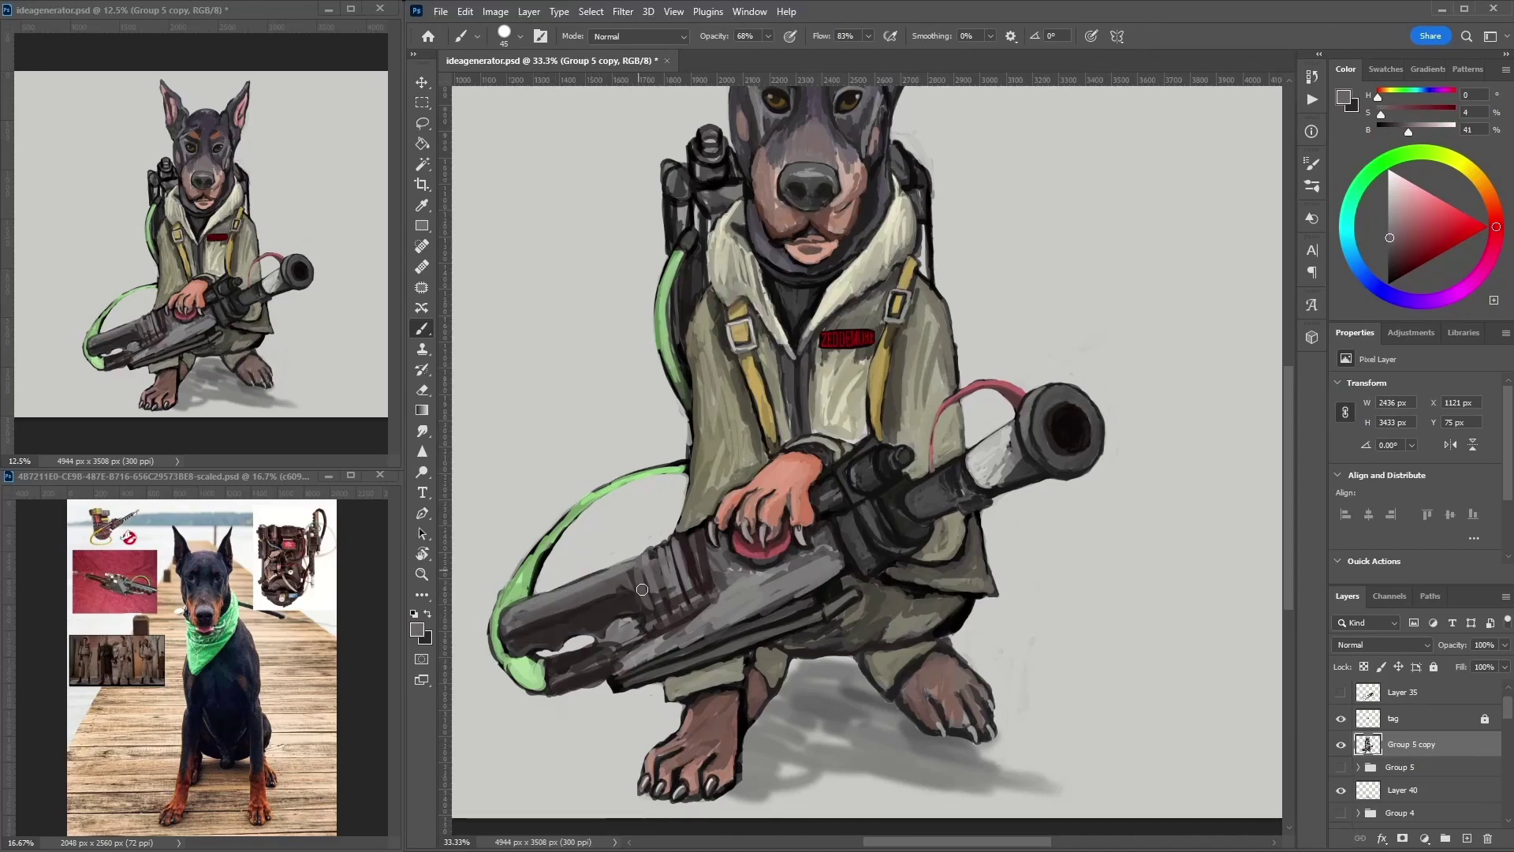
pyautogui.moveTo(699, 532); pyautogui.dragTo(666, 596)
pyautogui.moveTo(666, 595); pyautogui.dragTo(650, 623)
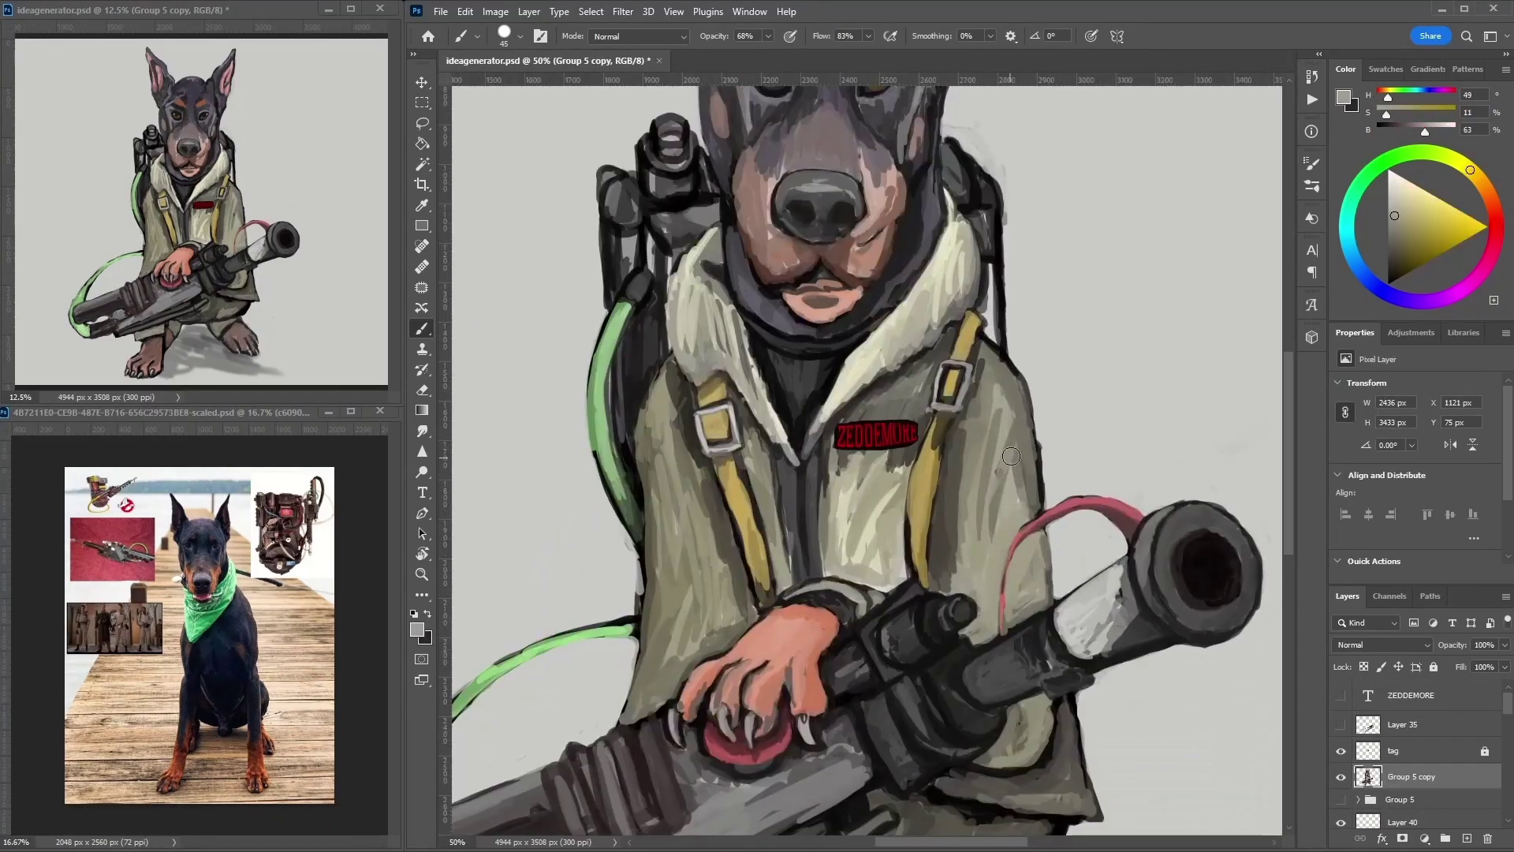
# - Paint olive-grey fold strokes on the jacket sleeve nearest the gun muzzle and on the chest panel below the name tag
pyautogui.keyDown('alt'); pyautogui.click(1021, 388); pyautogui.keyUp('alt')
pyautogui.rightClick(1025, 382)
pyautogui.press('Return')
pyautogui.moveTo(1025, 418); pyautogui.dragTo(1039, 500)
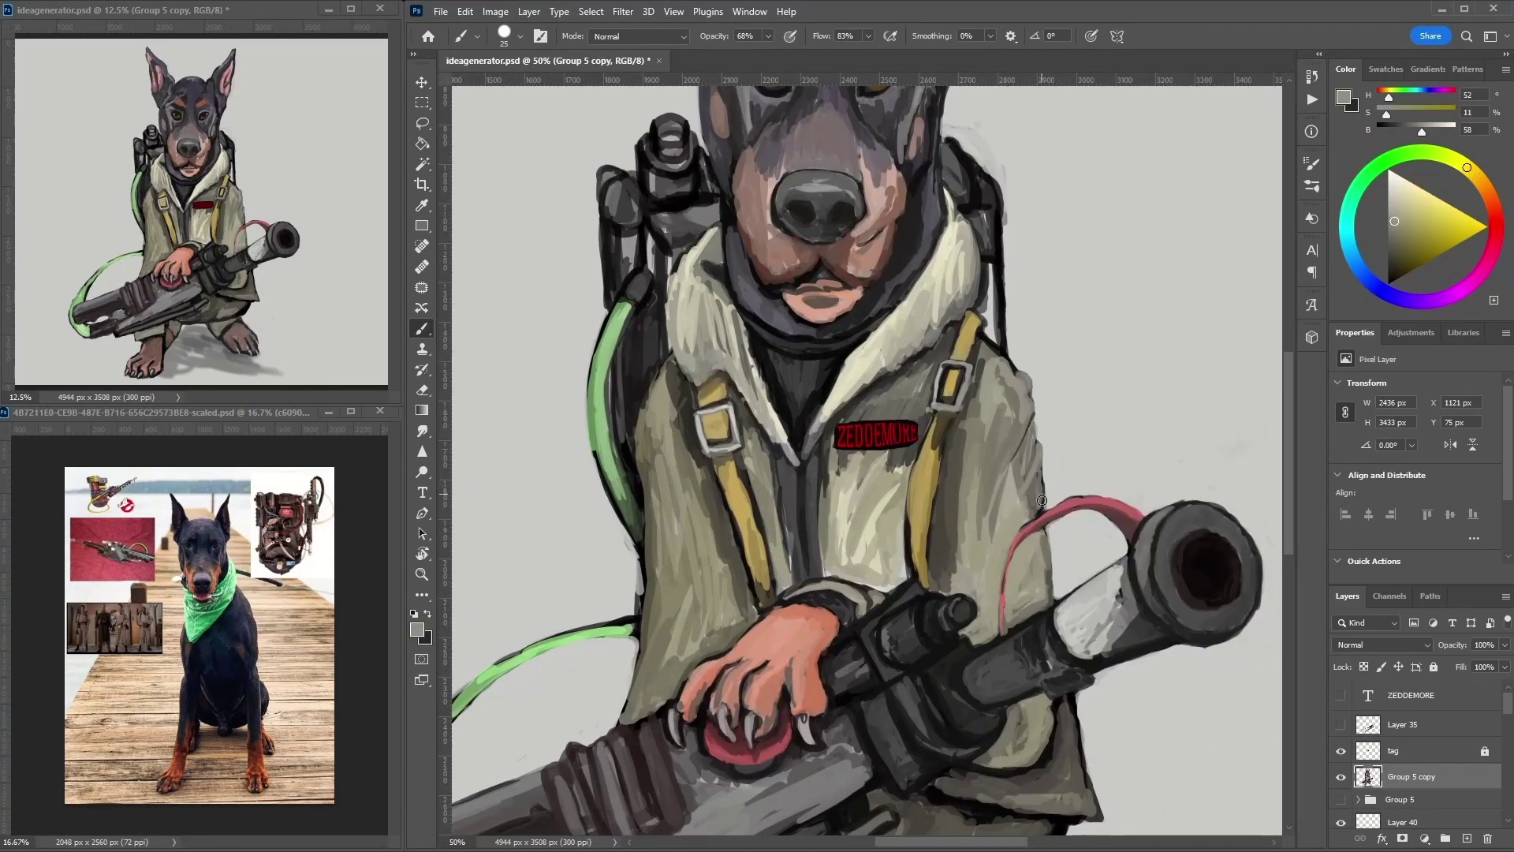
pyautogui.keyDown('alt'); pyautogui.click(981, 394); pyautogui.keyUp('alt')
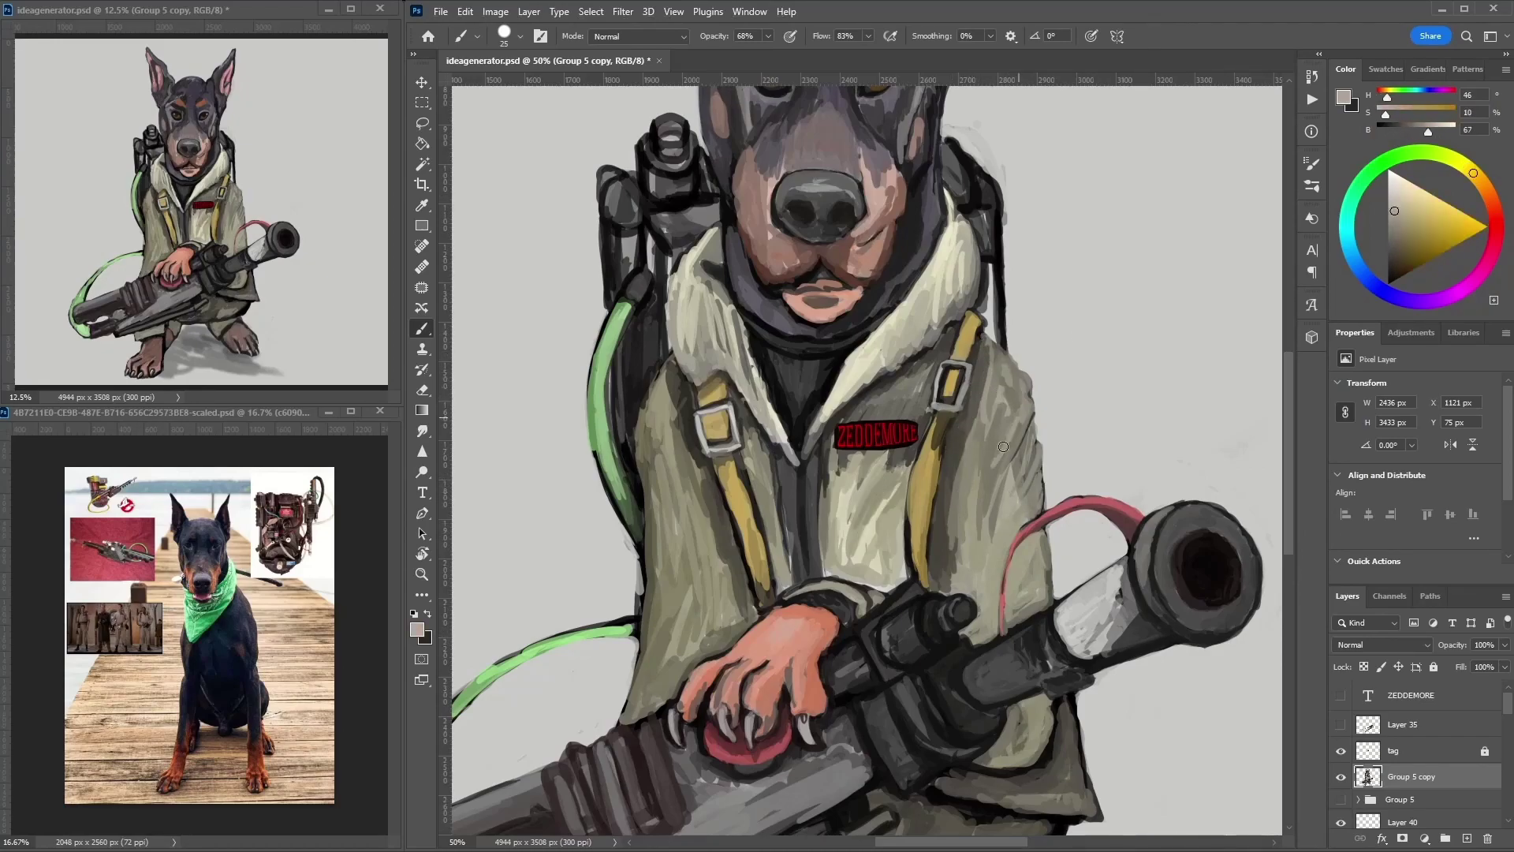
pyautogui.moveTo(883, 533); pyautogui.dragTo(891, 584)
pyautogui.keyDown('alt'); pyautogui.click(906, 497); pyautogui.keyUp('alt')
pyautogui.moveTo(906, 496); pyautogui.dragTo(867, 567)
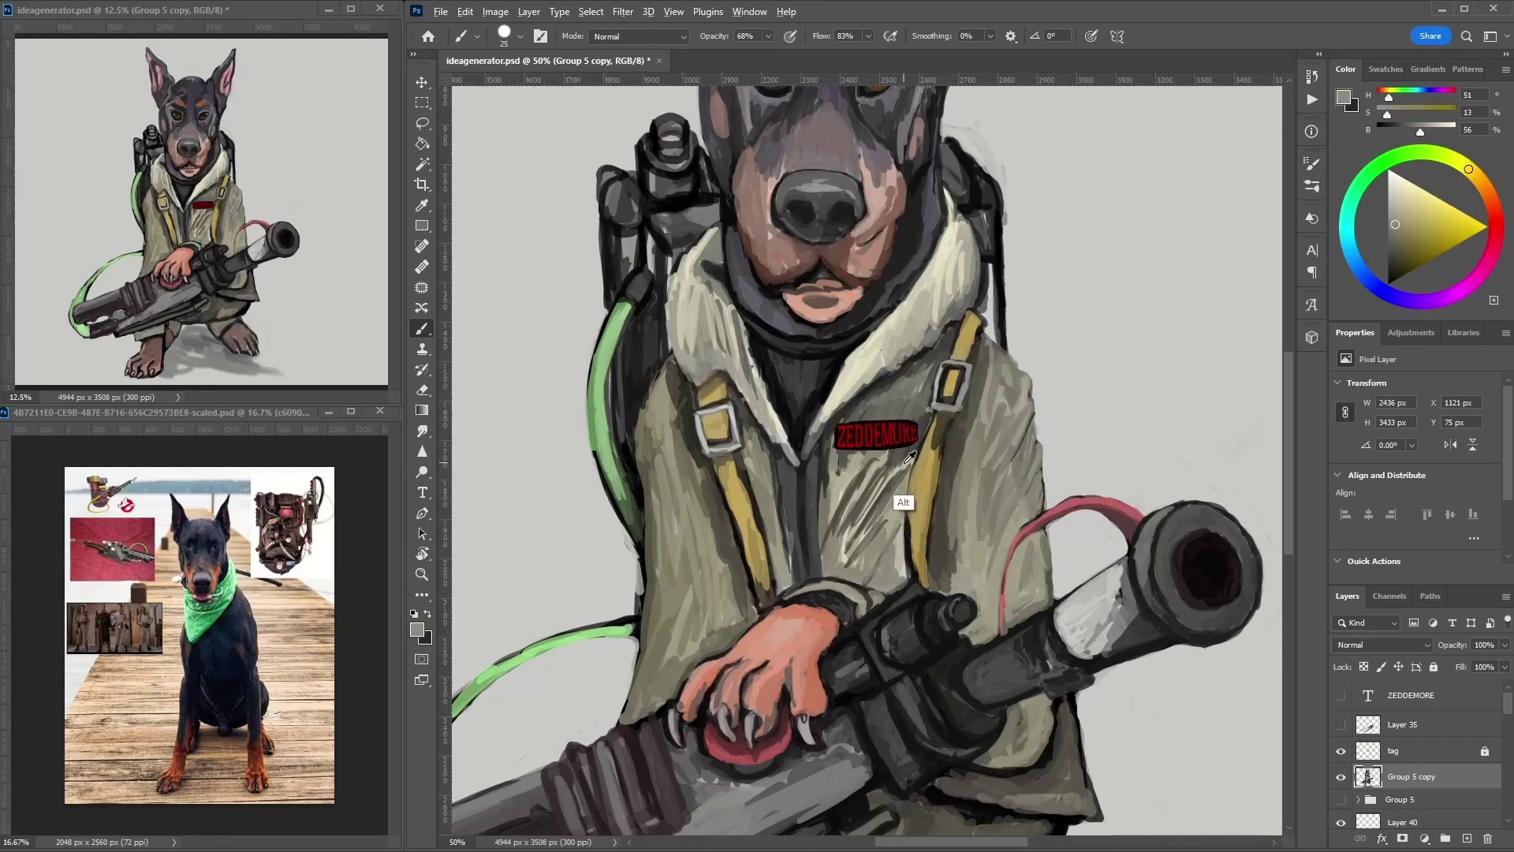
# - Clean the jacket edge beside the green hose and paint darker fold strokes down that sleeve
pyautogui.press('e')
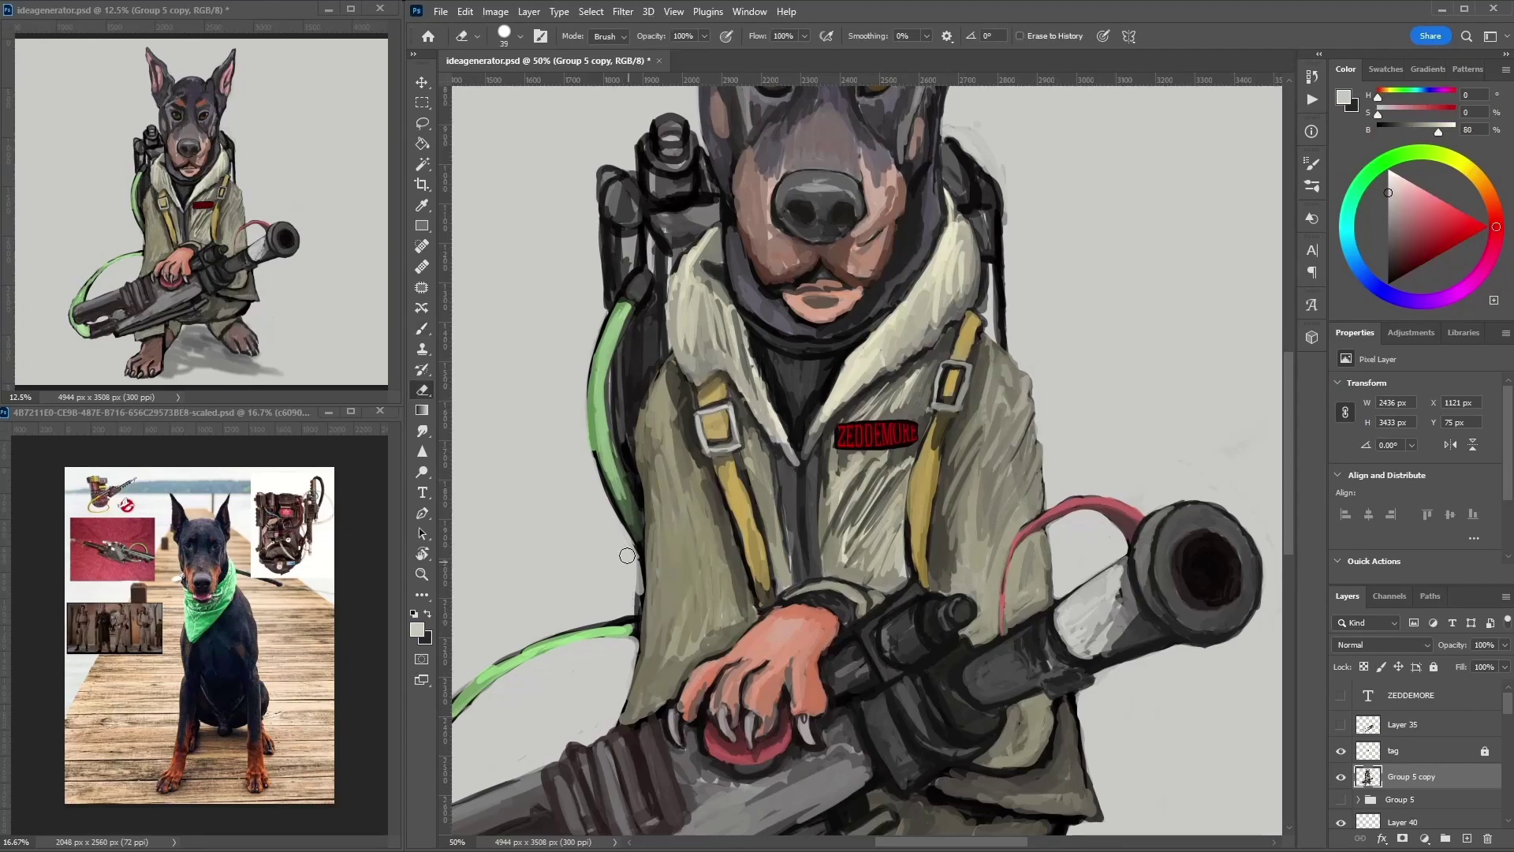
pyautogui.press('b')
pyautogui.keyDown('alt'); pyautogui.click(636, 571); pyautogui.keyUp('alt')
pyautogui.moveTo(645, 569)
pyautogui.mouseDown()
pyautogui.moveTo(670, 473)
pyautogui.moveTo(665, 410)
pyautogui.mouseUp()
# - Repaint the collar flap on the name-tag side in the jacket's olive tone, keeping a light edge
pyautogui.keyDown('alt'); pyautogui.click(690, 504); pyautogui.keyUp('alt')
pyautogui.moveTo(949, 283); pyautogui.dragTo(867, 370)
pyautogui.moveTo(954, 205); pyautogui.dragTo(851, 378)
pyautogui.moveTo(938, 307); pyautogui.dragTo(820, 442)
pyautogui.keyDown('alt'); pyautogui.click(946, 191); pyautogui.keyUp('alt')
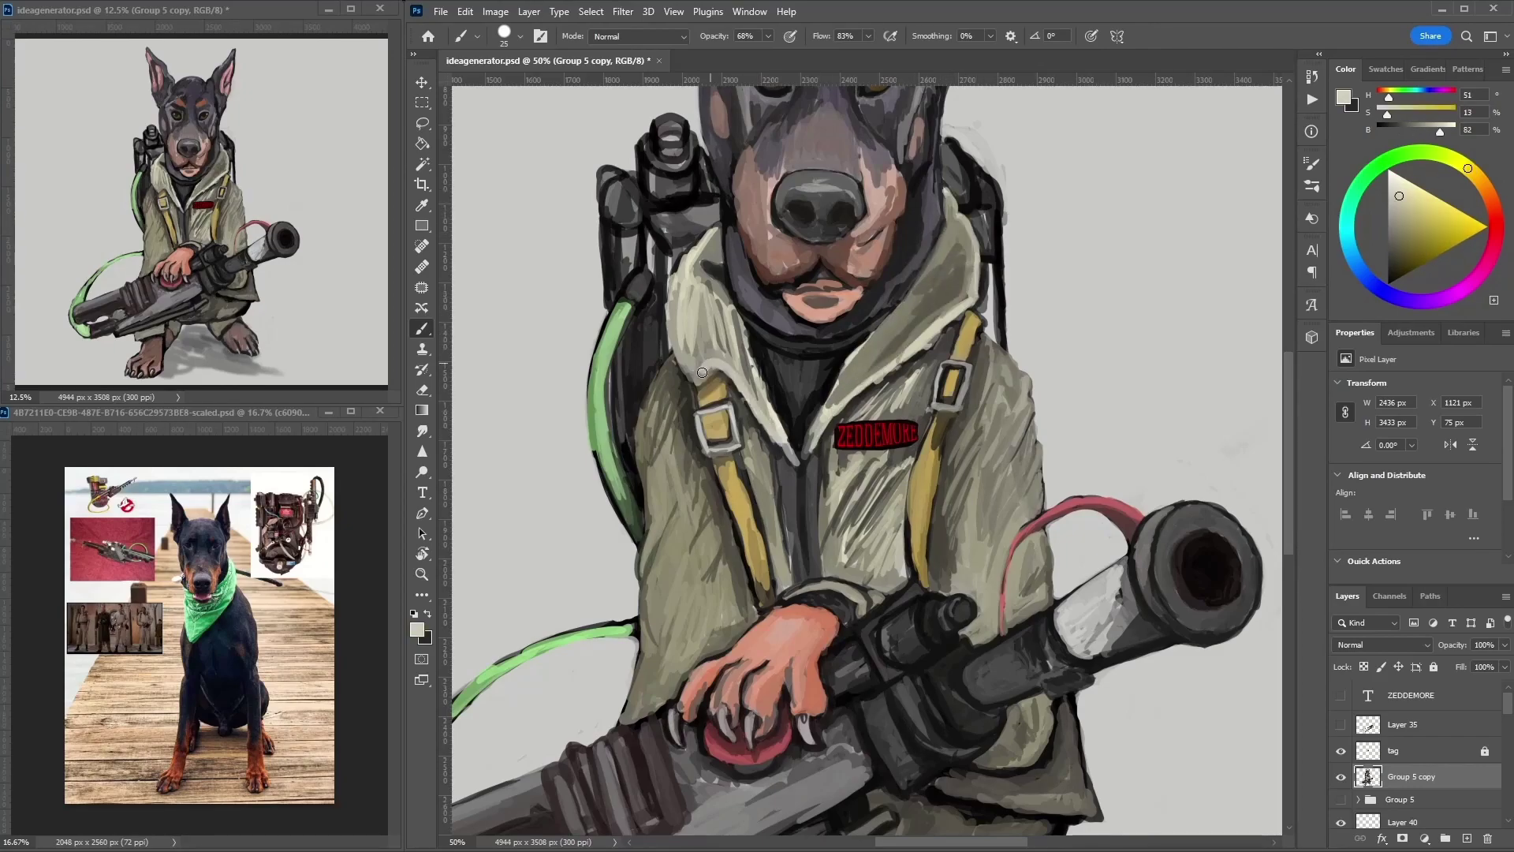
# - Repaint the collar flap on the backpack-cylinder side in olive grey, keeping a cream rim
pyautogui.keyDown('alt'); pyautogui.click(710, 339); pyautogui.keyUp('alt')
pyautogui.moveTo(694, 253); pyautogui.dragTo(775, 417)
pyautogui.keyDown('alt'); pyautogui.click(691, 367); pyautogui.keyUp('alt')
pyautogui.moveTo(678, 237); pyautogui.dragTo(711, 354)
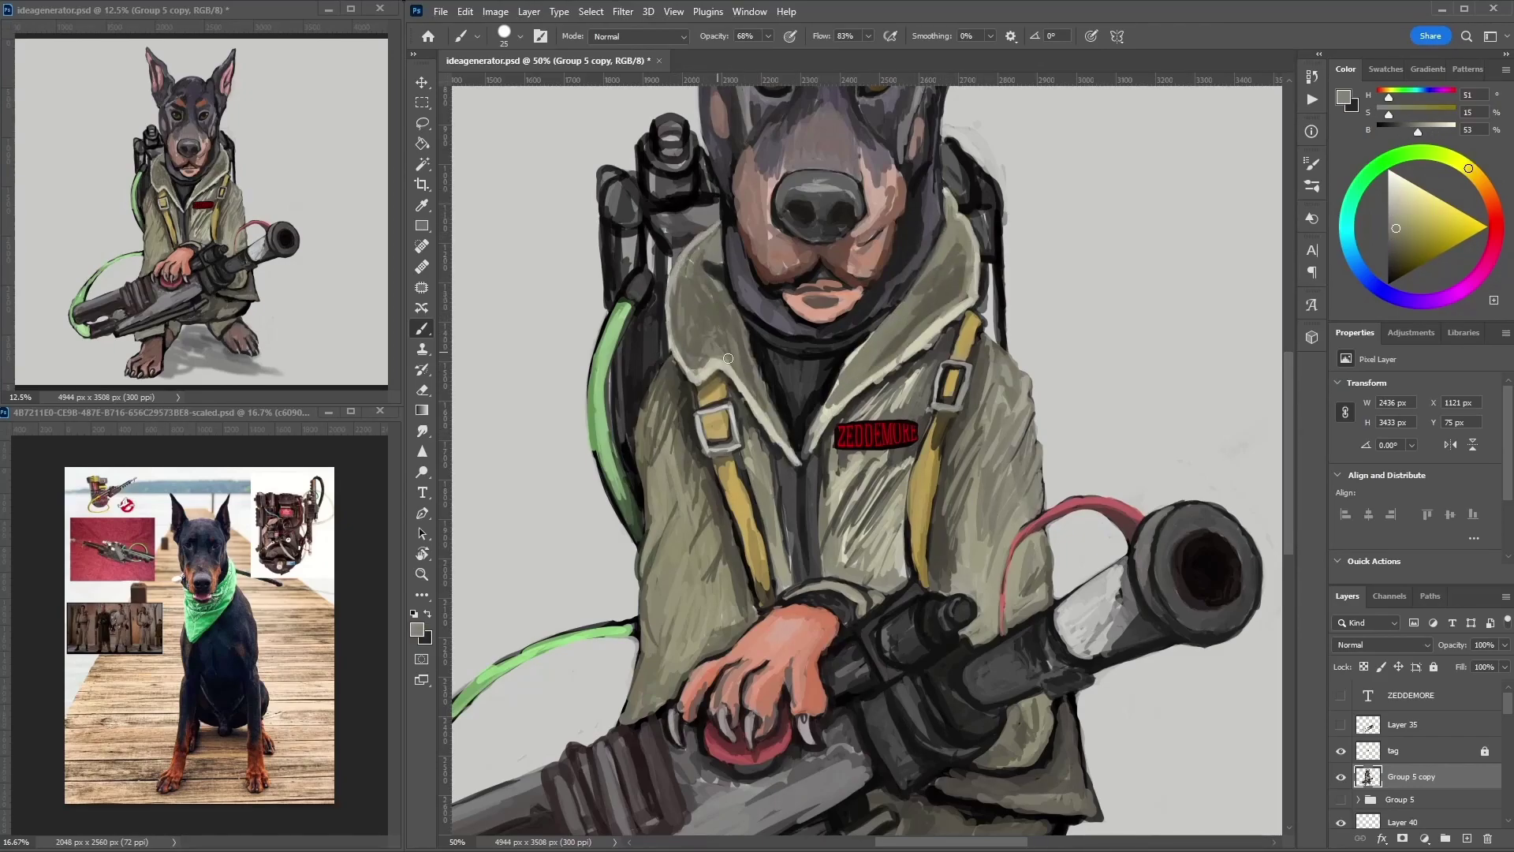
# - Add light and dark olive shading strokes across both collar flaps
pyautogui.moveTo(946, 292); pyautogui.dragTo(828, 410)
pyautogui.moveTo(966, 257); pyautogui.dragTo(828, 406)
pyautogui.keyDown('alt'); pyautogui.click(957, 232); pyautogui.keyUp('alt')
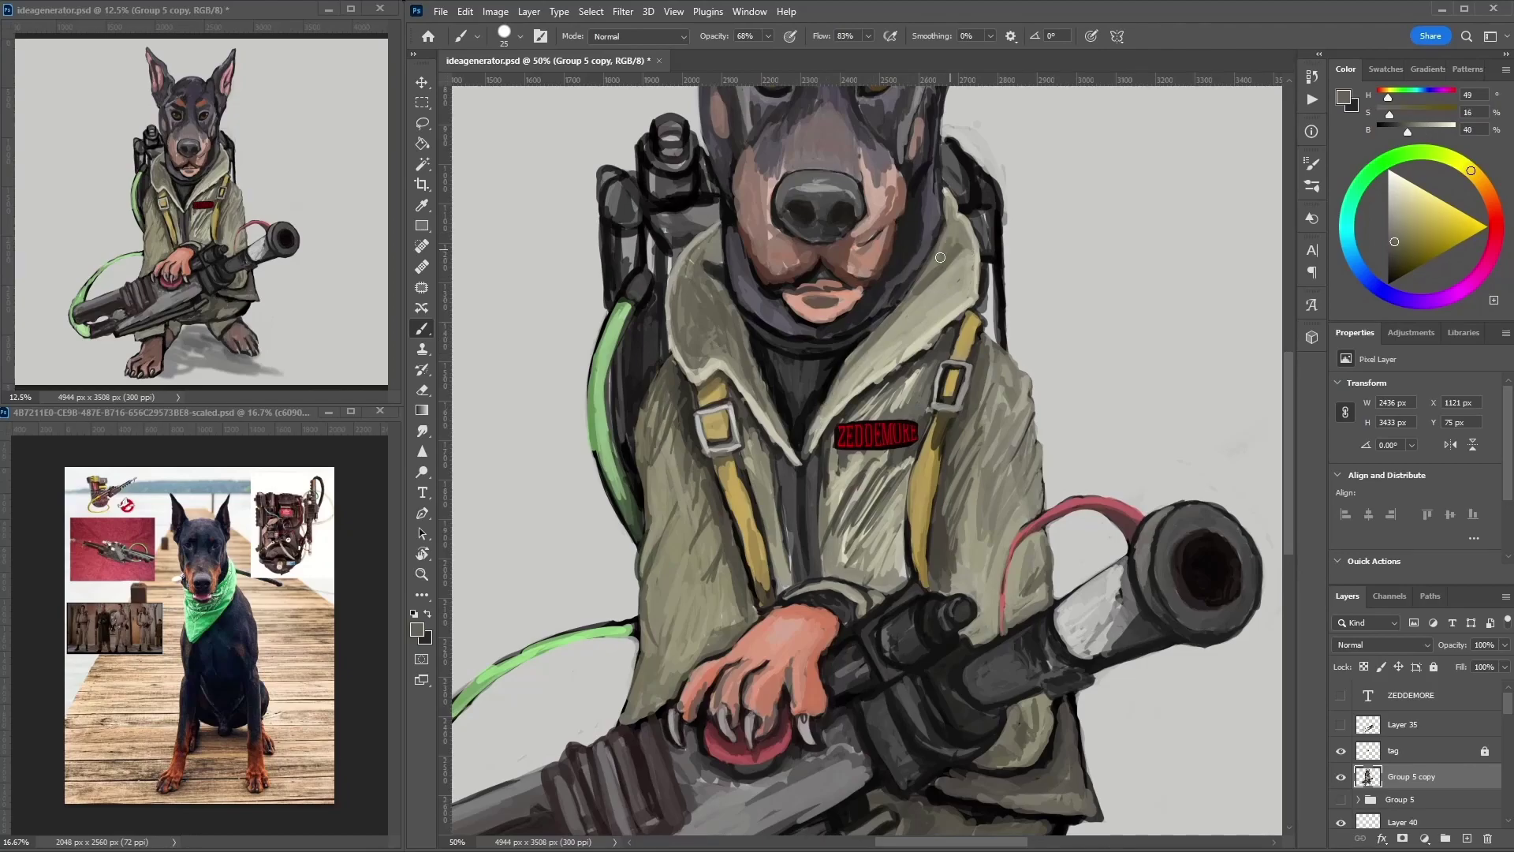
pyautogui.moveTo(709, 340); pyautogui.dragTo(689, 324)
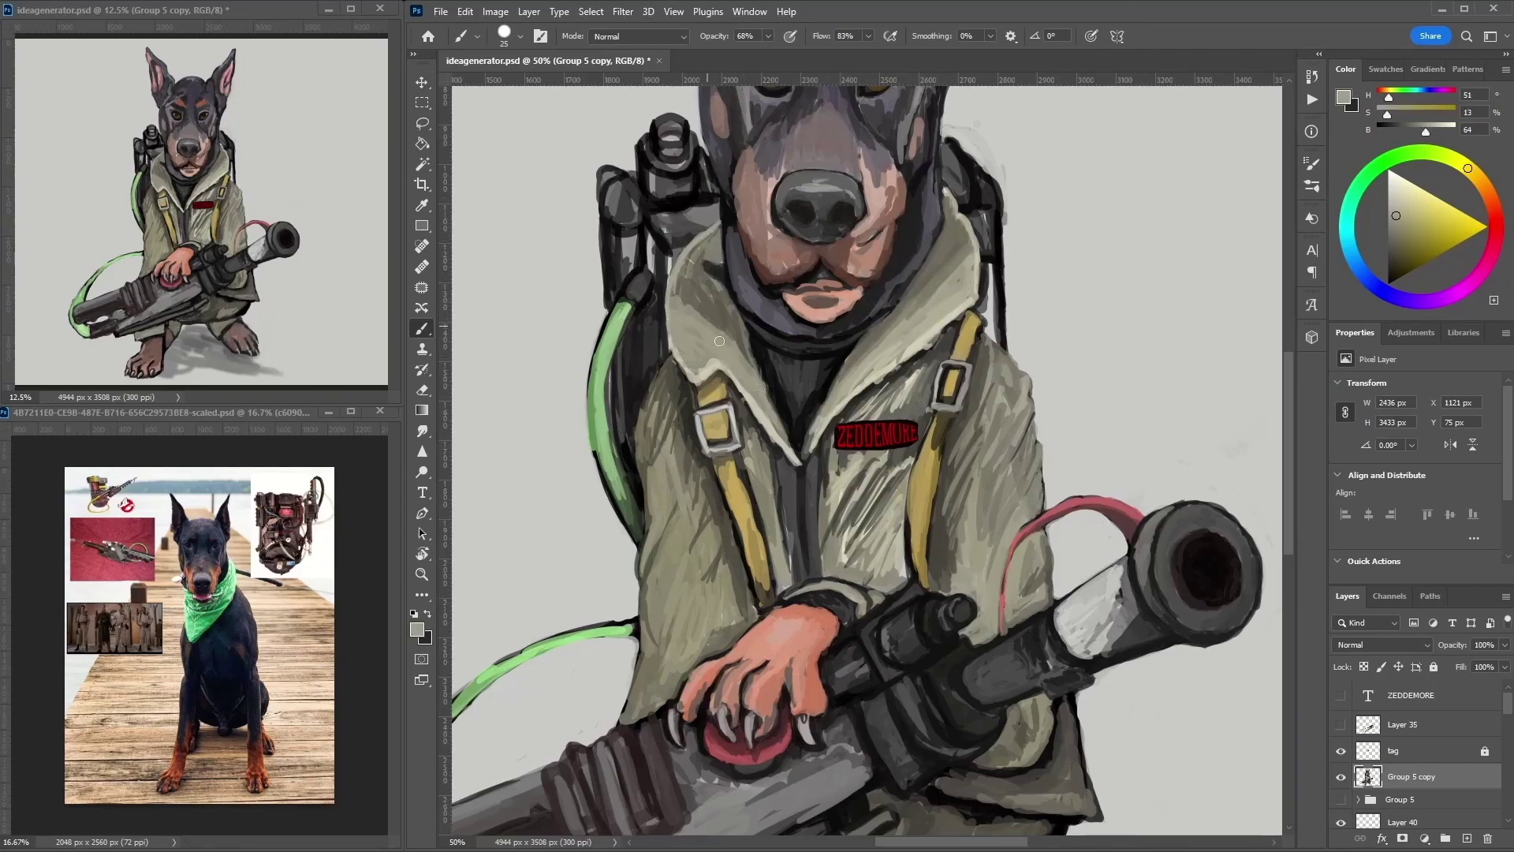
pyautogui.hotkey('ctrl', '-')
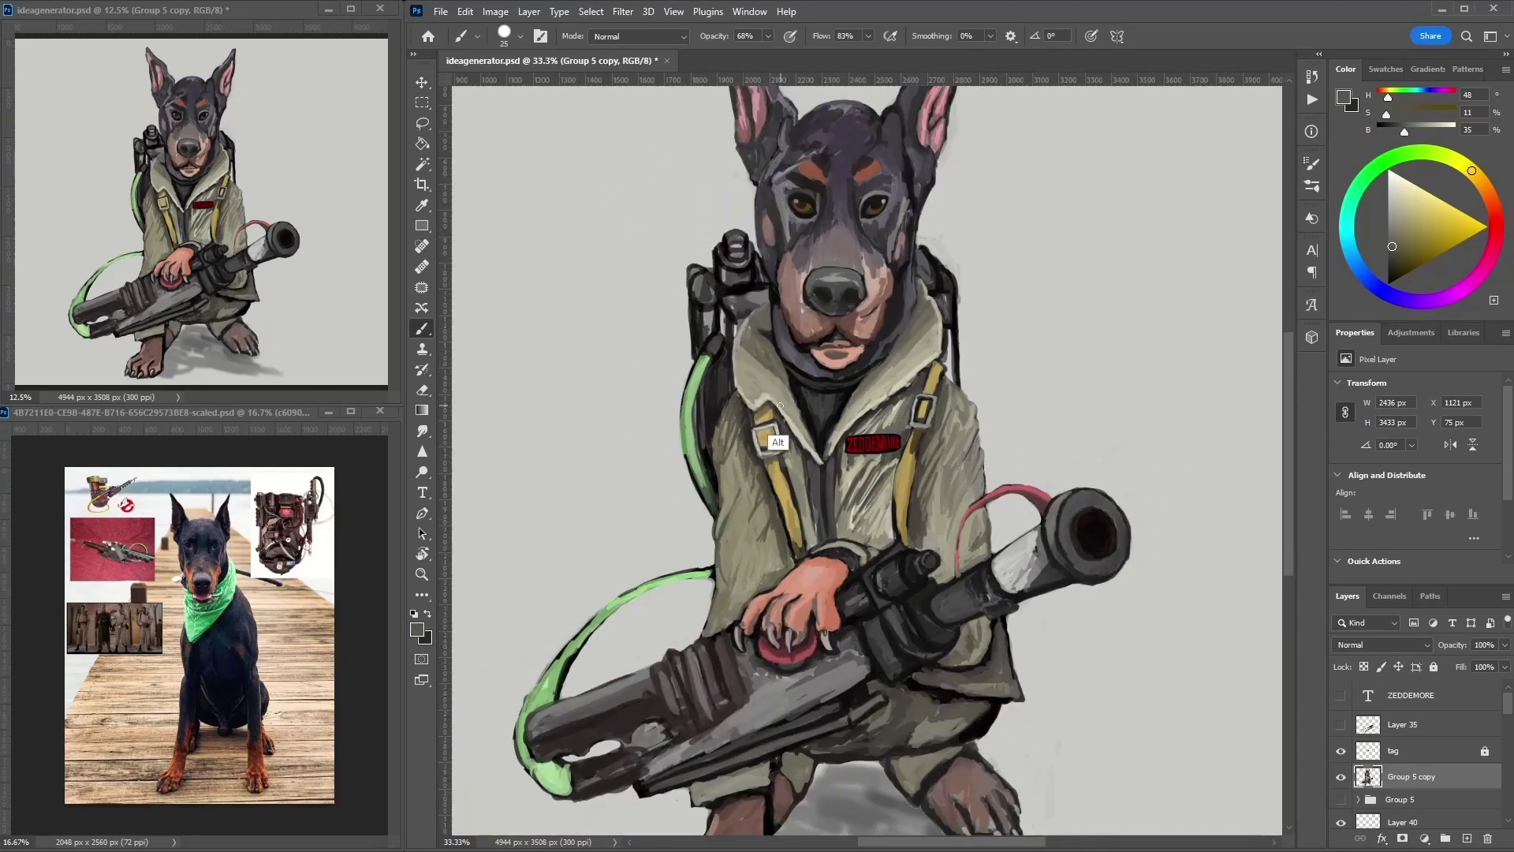
# - Deepen the purple-grey shadows around the dog's jaw and neck and darken the gun beneath the hand
pyautogui.keyDown('alt'); pyautogui.click(883, 394); pyautogui.keyUp('alt')
pyautogui.moveTo(926, 426)
pyautogui.mouseDown()
pyautogui.moveTo(891, 355)
pyautogui.moveTo(902, 299)
pyautogui.mouseUp()
pyautogui.moveTo(785, 308); pyautogui.dragTo(906, 315)
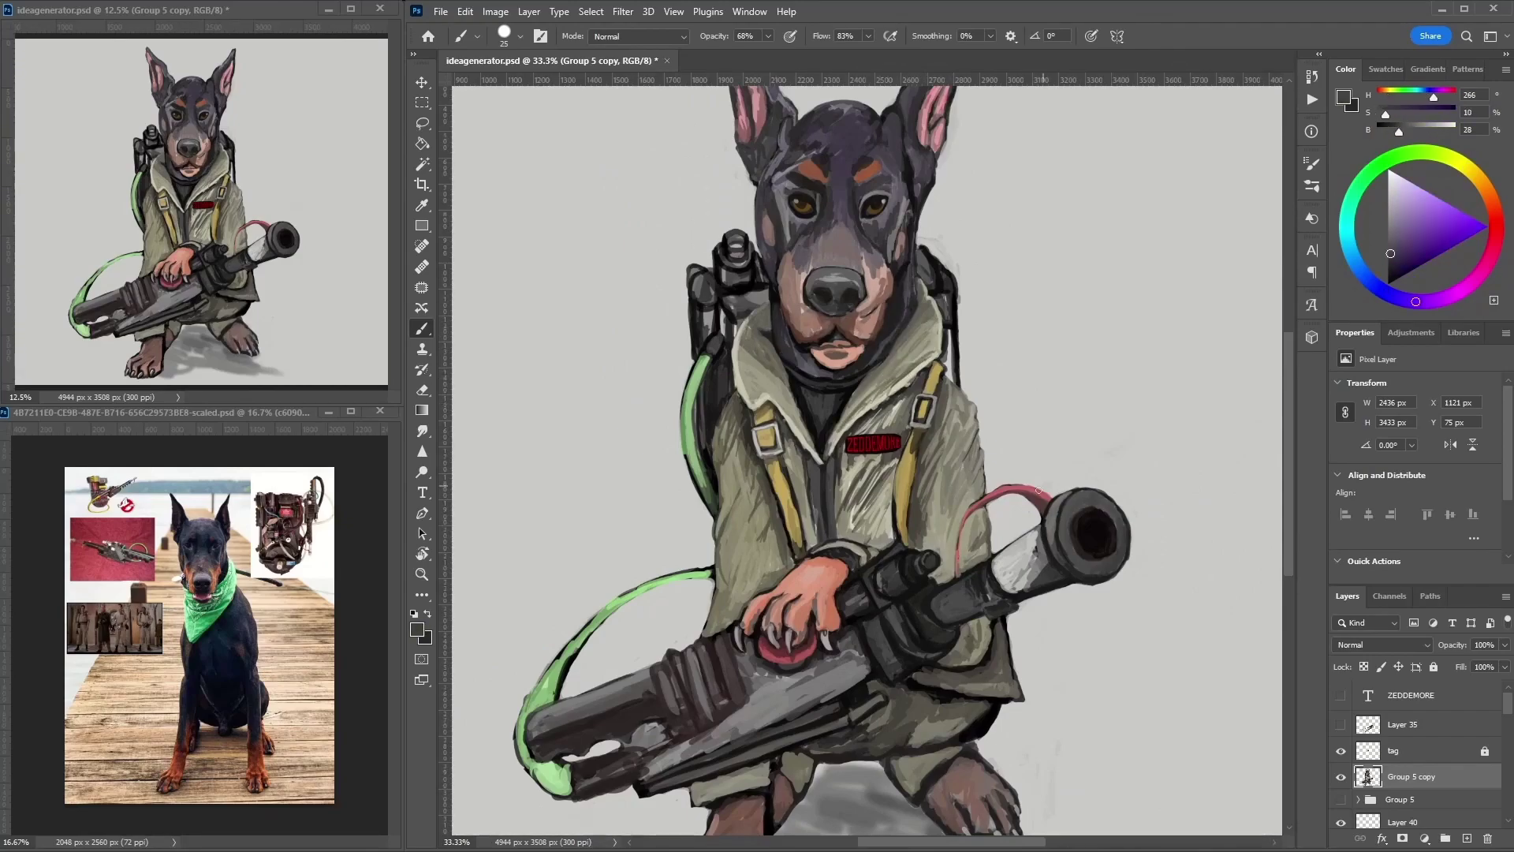
pyautogui.keyDown('alt'); pyautogui.click(847, 661); pyautogui.keyUp('alt')
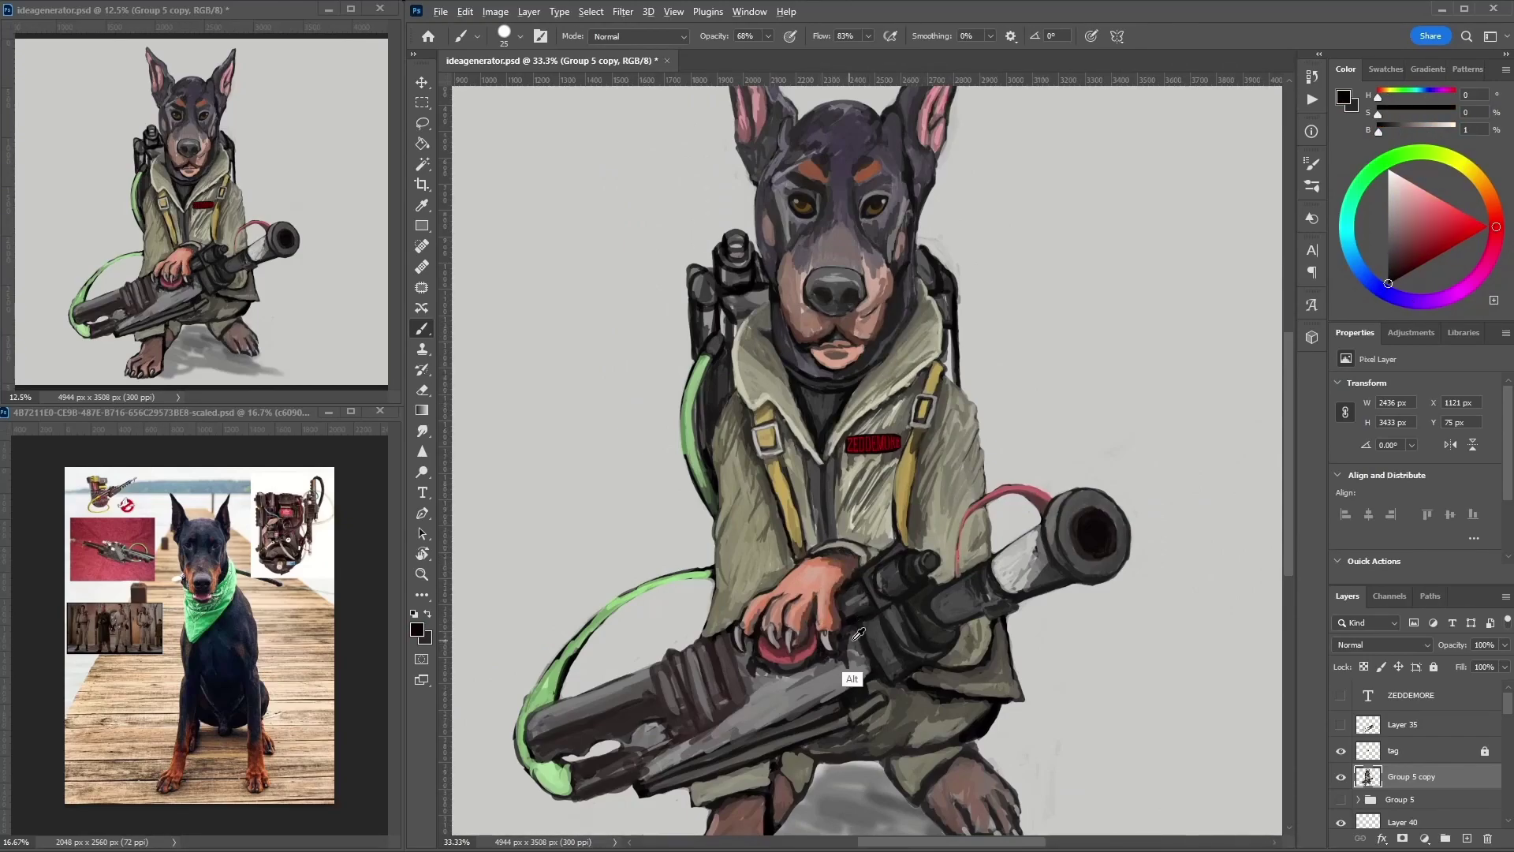
pyautogui.hotkey('ctrl', '+')
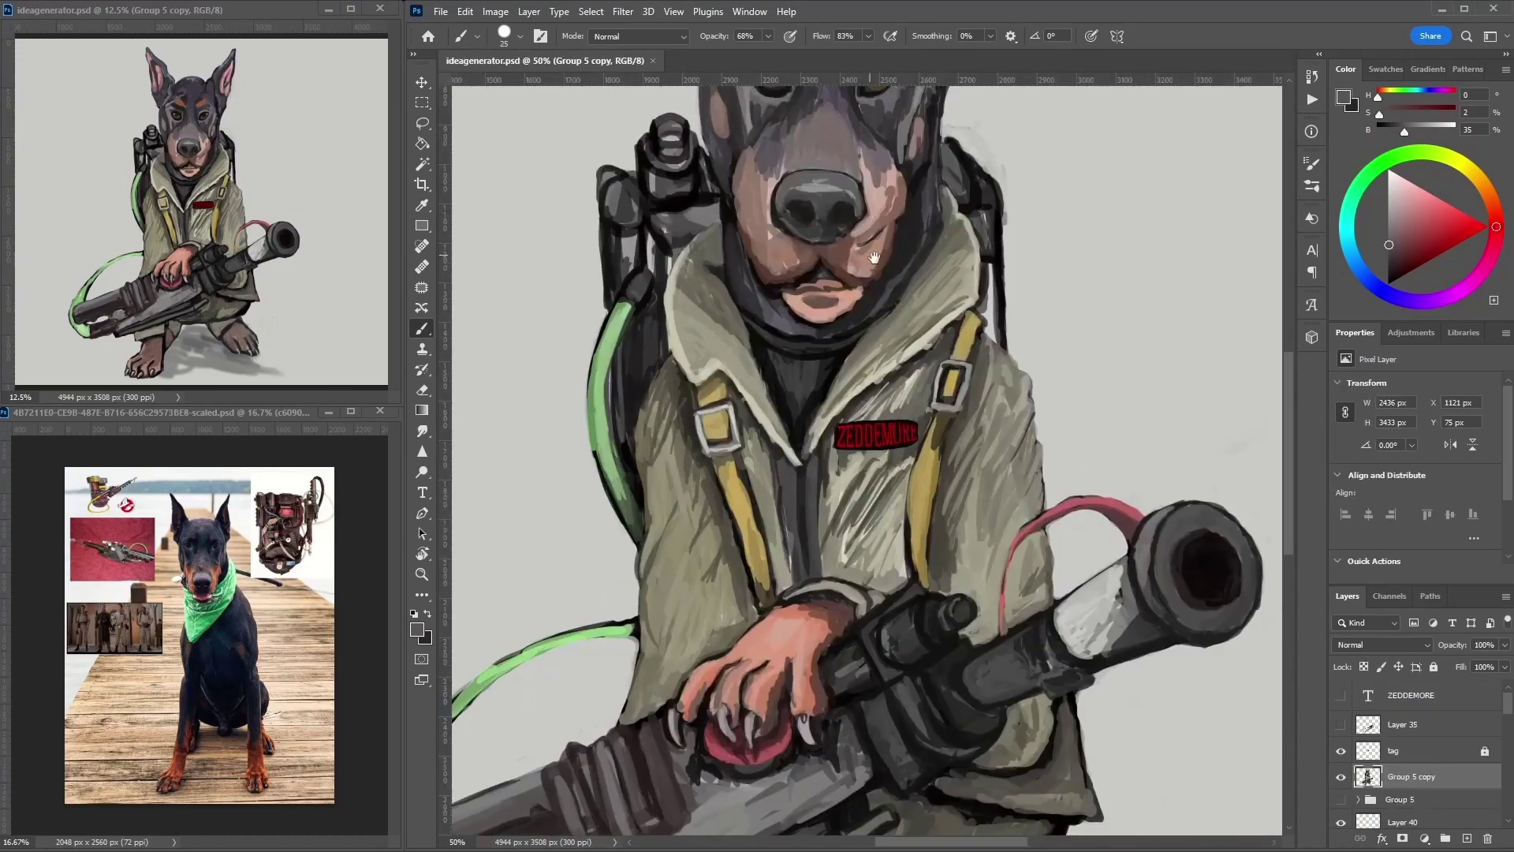
# - Darken the jacket under the collar near the strap buckle and define the gun's barrel joint with near-black
pyautogui.keyDown('alt'); pyautogui.click(933, 370); pyautogui.keyUp('alt')
pyautogui.keyDown('alt'); pyautogui.click(946, 533); pyautogui.keyUp('alt')
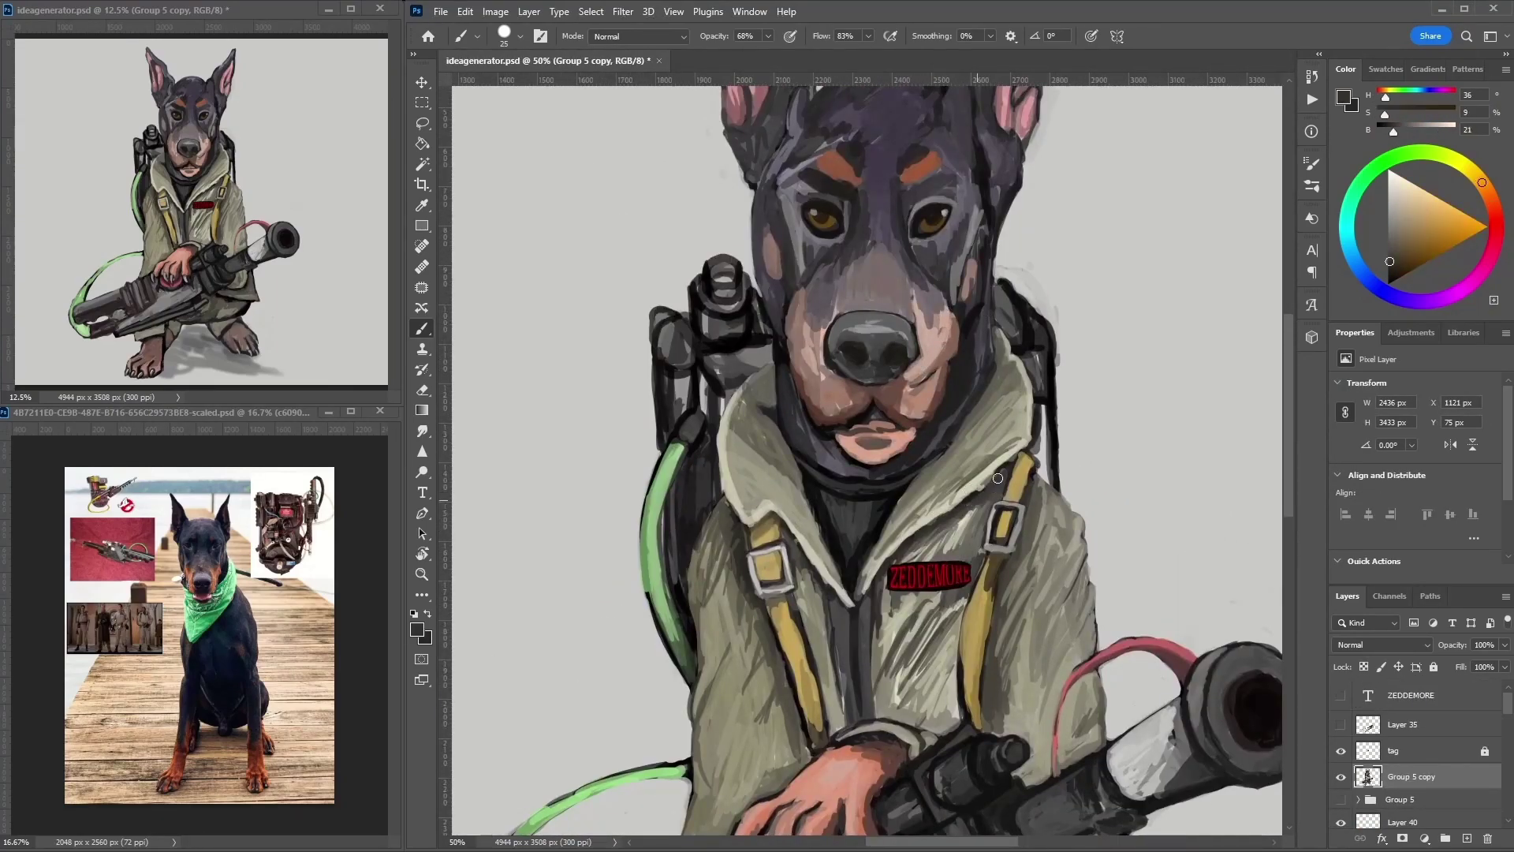
pyautogui.hotkey('ctrl', '+')
pyautogui.scroll(-4, 1006, 556)
pyautogui.keyDown('alt'); pyautogui.click(1005, 556); pyautogui.keyUp('alt')
pyautogui.scroll(-3, 999, 537)
pyautogui.keyDown('alt'); pyautogui.click(996, 541); pyautogui.keyUp('alt')
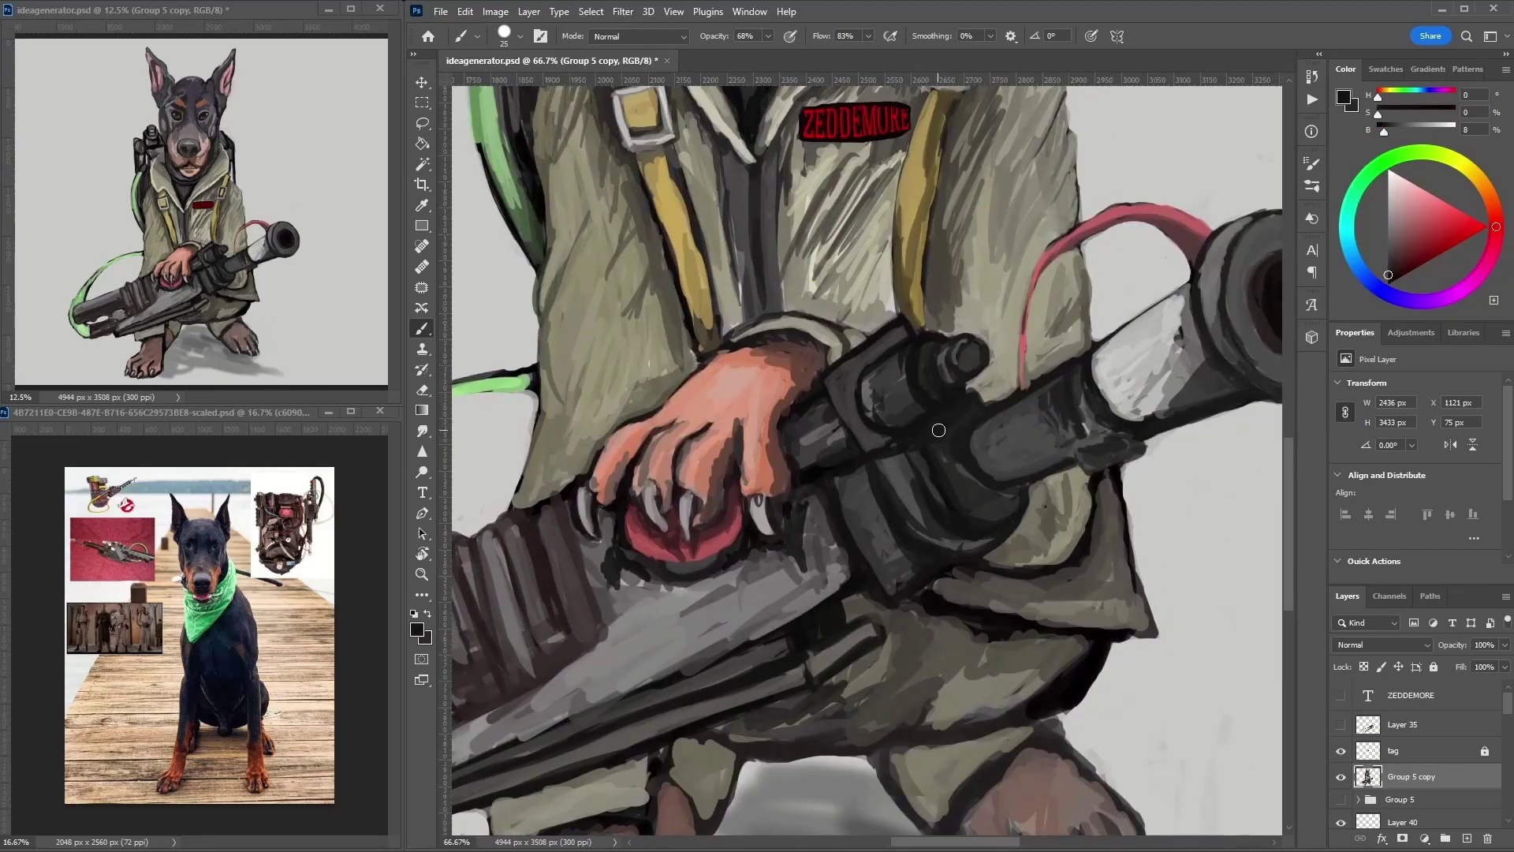
pyautogui.keyDown('alt'); pyautogui.click(1038, 350); pyautogui.keyUp('alt')
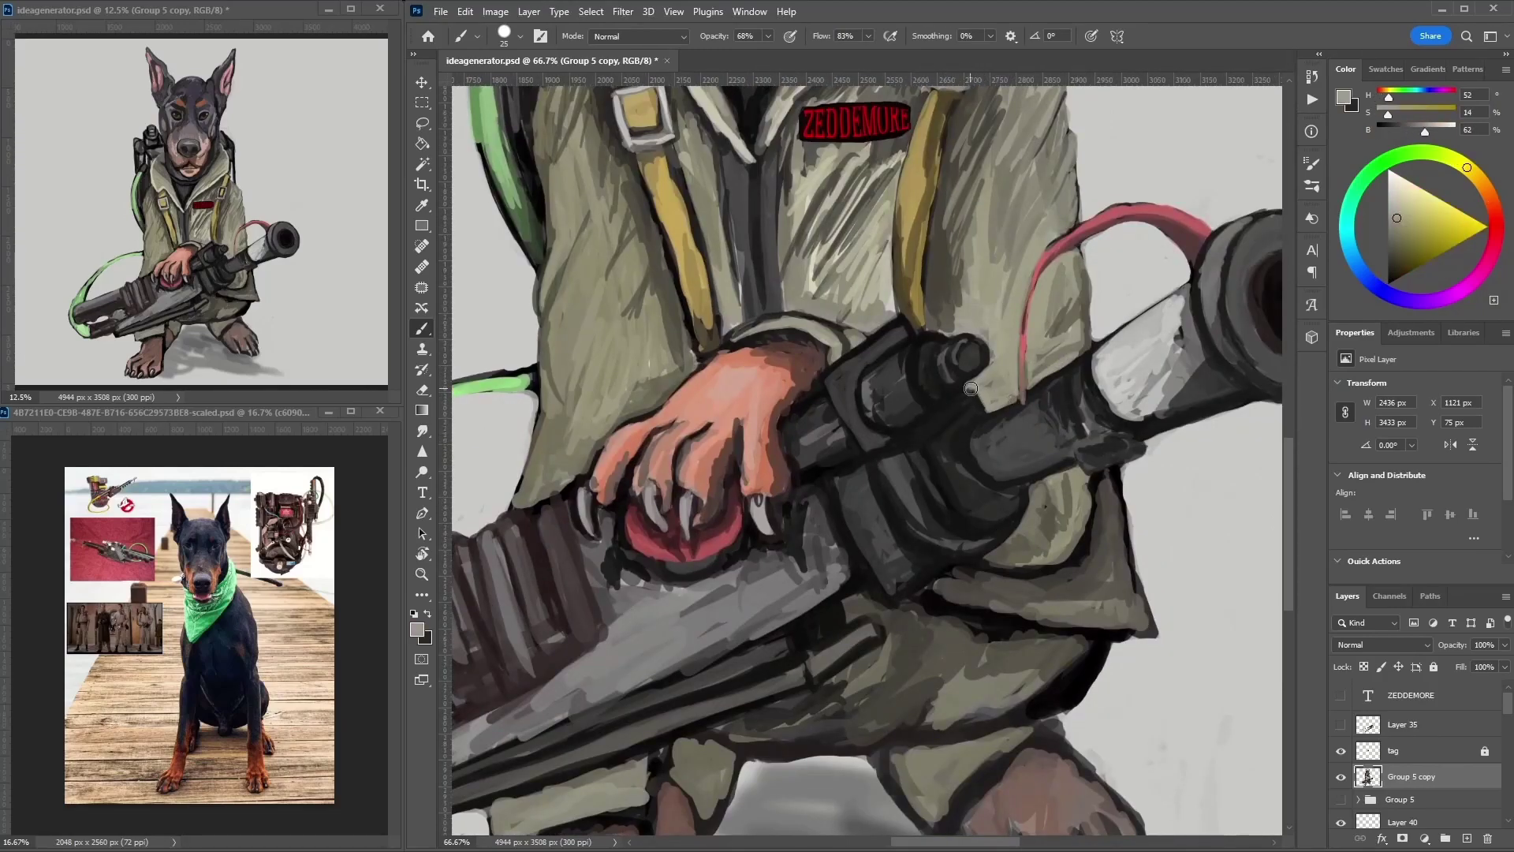
# - Shade the gun's mid-section and lower rails with grey and near-black strokes
pyautogui.keyDown('alt'); pyautogui.click(942, 287); pyautogui.keyUp('alt')
pyautogui.keyDown('alt'); pyautogui.click(788, 426); pyautogui.keyUp('alt')
pyautogui.keyDown('alt'); pyautogui.click(858, 635); pyautogui.keyUp('alt')
pyautogui.keyDown('alt'); pyautogui.click(804, 642); pyautogui.keyUp('alt')
pyautogui.moveTo(804, 643); pyautogui.dragTo(1001, 524)
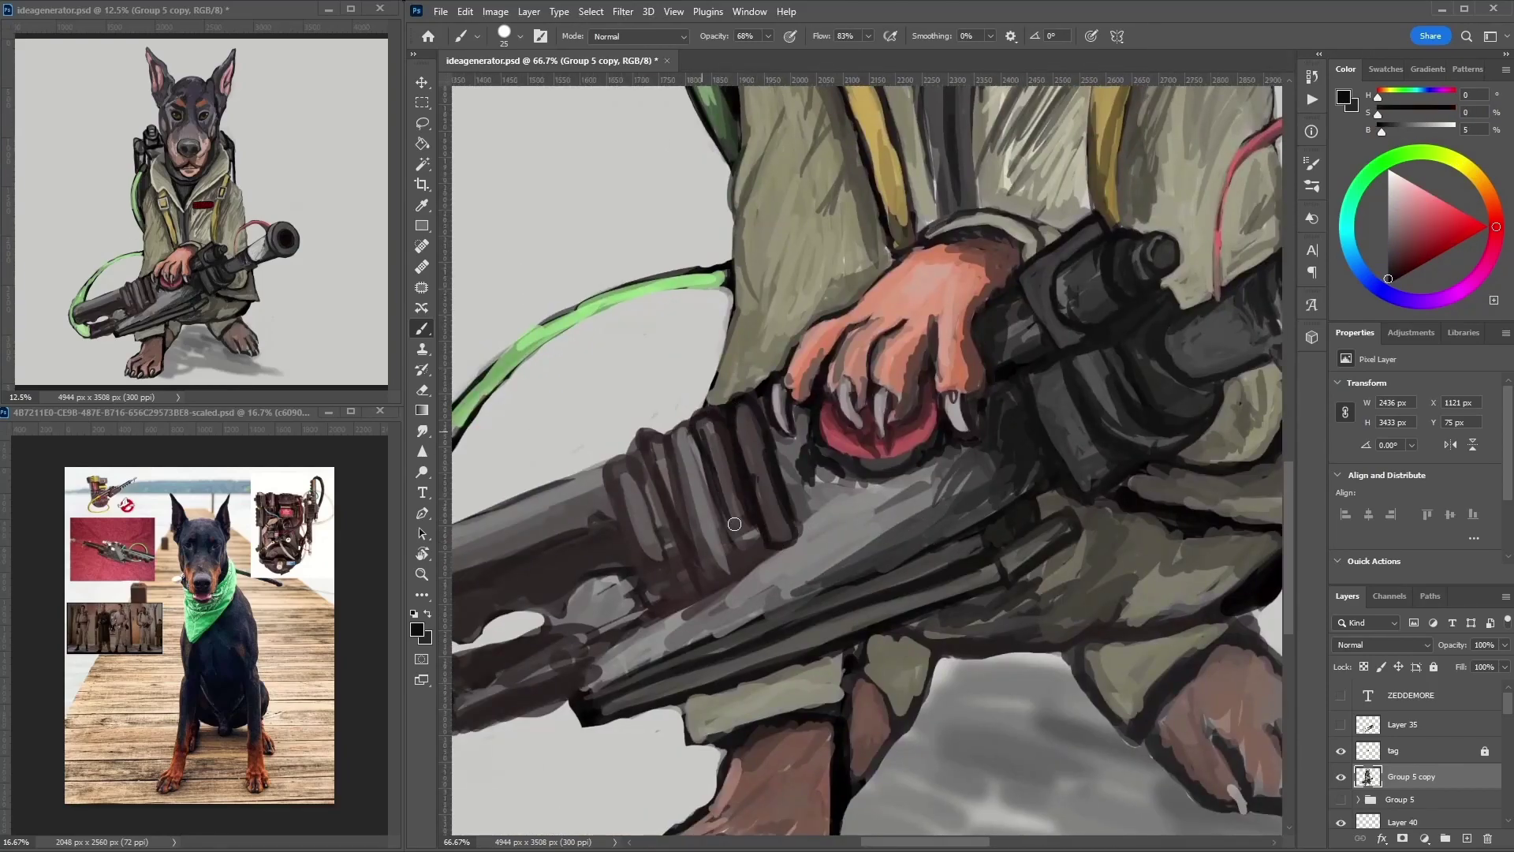
# - Deepen the near-black gaps between the ribs of the gun's ribbed section
pyautogui.keyDown('alt'); pyautogui.click(678, 434); pyautogui.keyUp('alt')
pyautogui.moveTo(678, 433); pyautogui.dragTo(706, 503)
pyautogui.moveTo(957, 287); pyautogui.dragTo(836, 87)
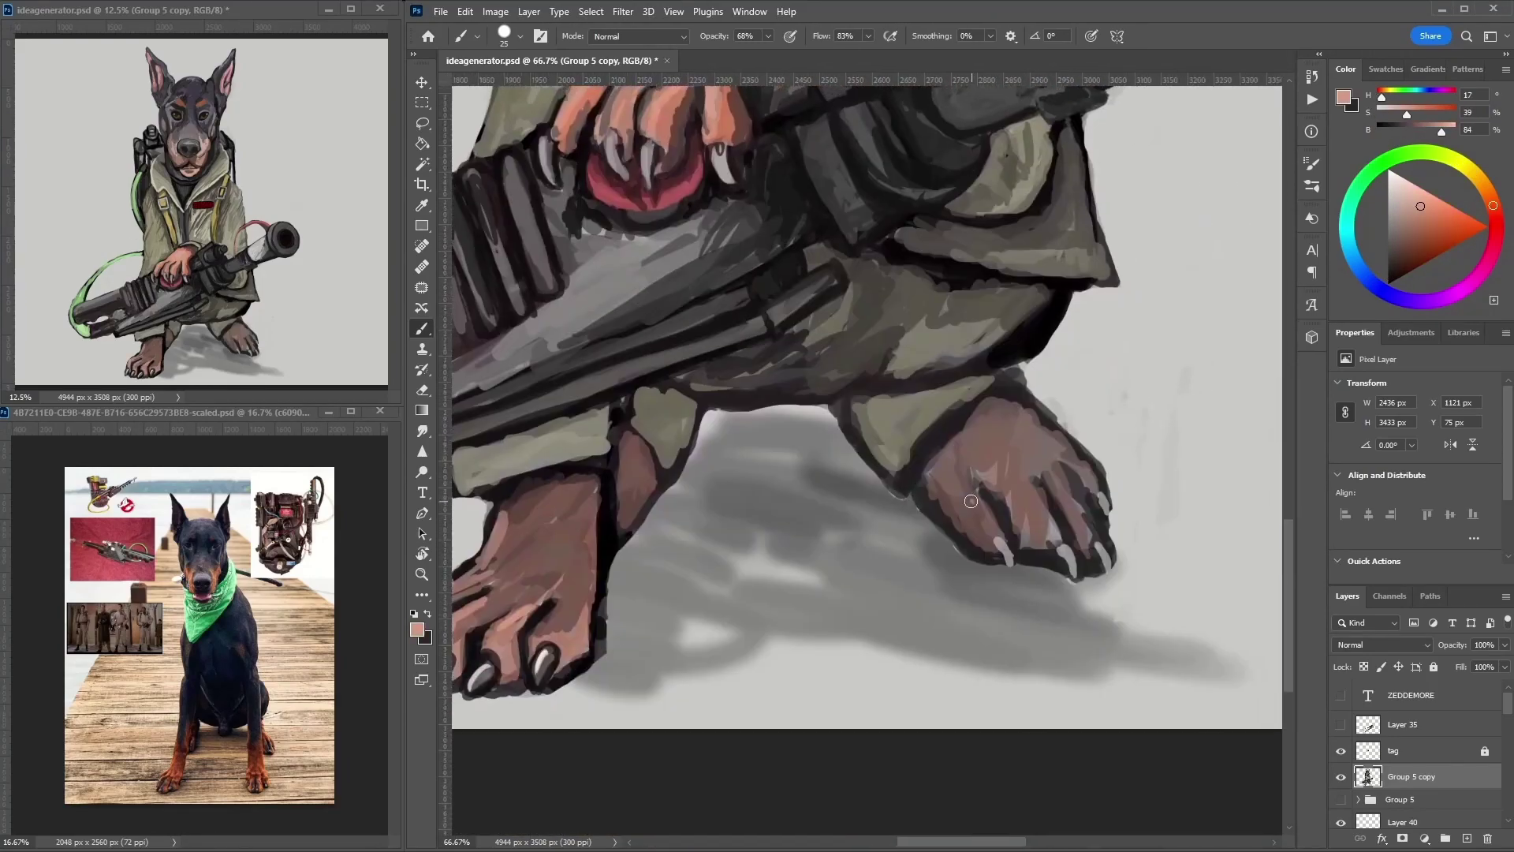
# - Refine the toes and claws of the dog's hind feet with salmon highlights and dark brown shading
pyautogui.moveTo(473, 394); pyautogui.dragTo(654, 612)
pyautogui.keyDown('alt'); pyautogui.click(654, 612); pyautogui.keyUp('alt')
pyautogui.moveTo(552, 584)
pyautogui.mouseDown()
pyautogui.moveTo(807, 505)
pyautogui.moveTo(799, 532)
pyautogui.mouseUp()
pyautogui.keyDown('alt'); pyautogui.click(757, 473); pyautogui.keyUp('alt')
pyautogui.keyDown('alt'); pyautogui.click(805, 552); pyautogui.keyUp('alt')
pyautogui.moveTo(867, 473)
pyautogui.mouseDown()
pyautogui.moveTo(828, 497)
pyautogui.moveTo(770, 454)
pyautogui.mouseUp()
# - Paint a grey brace behind the gun's ribbed section and clear the gap between the two rear tubes
pyautogui.press('e')
pyautogui.press('x')
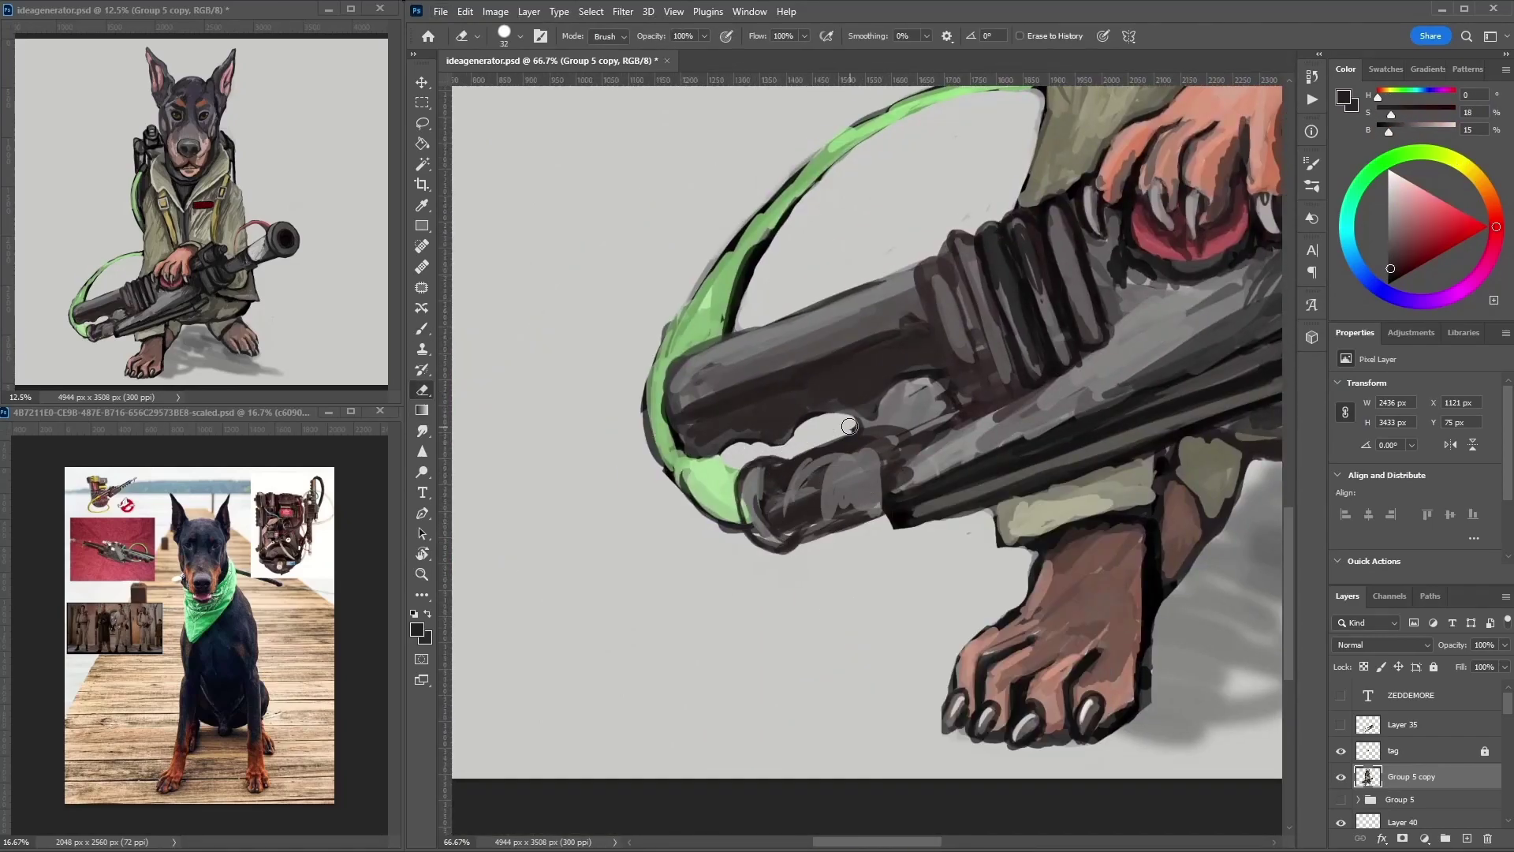
pyautogui.press('b')
pyautogui.moveTo(960, 316)
pyautogui.mouseDown()
pyautogui.moveTo(891, 466)
pyautogui.moveTo(917, 456)
pyautogui.mouseUp()
pyautogui.keyDown('alt'); pyautogui.click(930, 371); pyautogui.keyUp('alt')
pyautogui.press('e')
pyautogui.moveTo(907, 386); pyautogui.dragTo(864, 428)
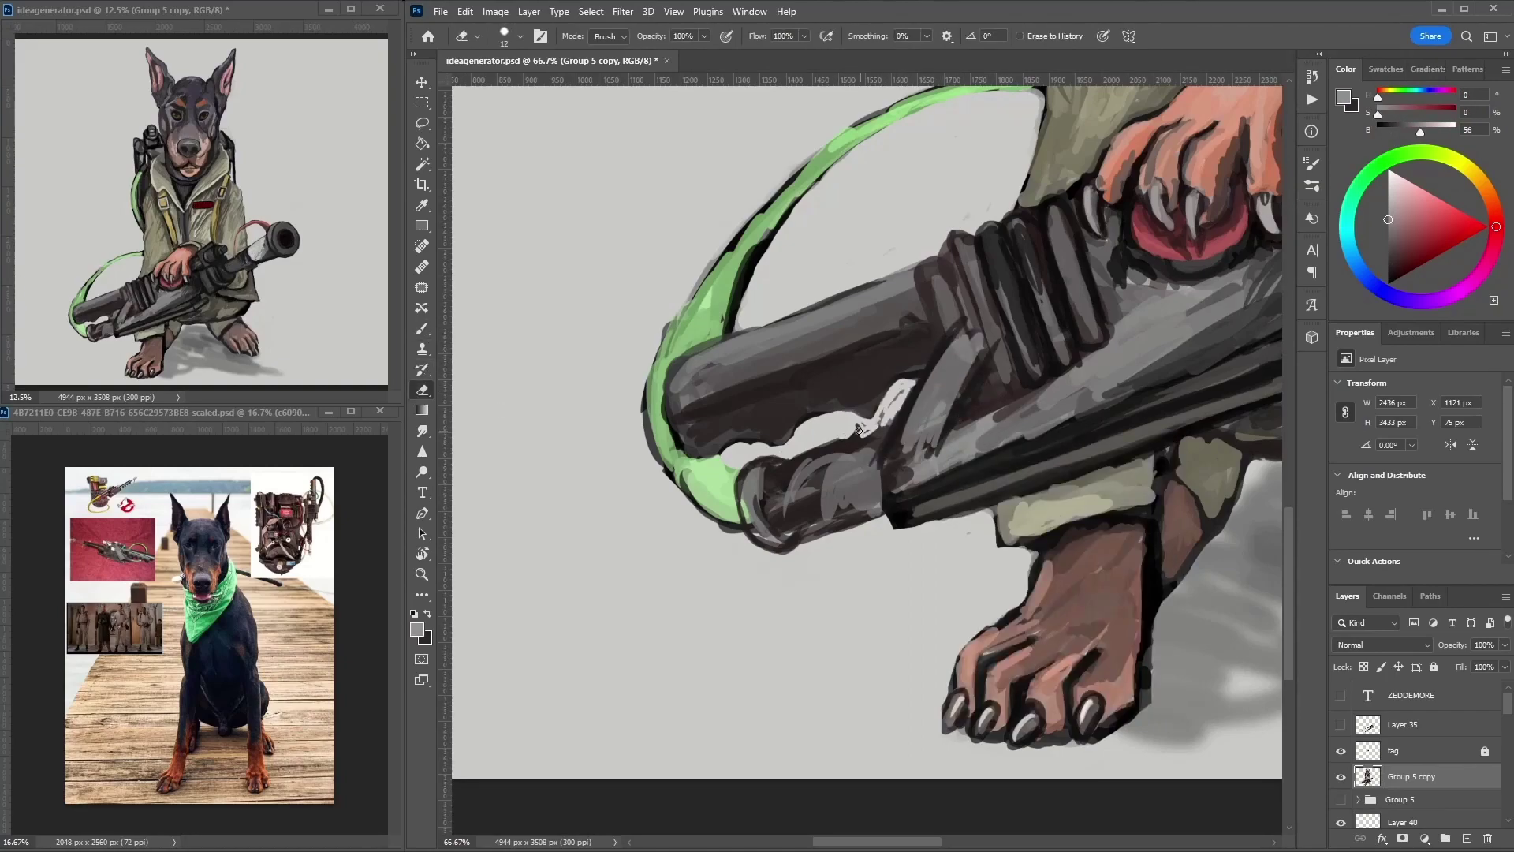
# - Define the diagonal brace and the neighbouring ribs of the gun with light grey and dark strokes
pyautogui.press('b')
pyautogui.keyDown('alt'); pyautogui.click(969, 355); pyautogui.keyUp('alt')
pyautogui.moveTo(1017, 300); pyautogui.dragTo(954, 433)
pyautogui.moveTo(970, 236); pyautogui.dragTo(914, 347)
pyautogui.moveTo(993, 371)
pyautogui.mouseDown()
pyautogui.moveTo(899, 489)
pyautogui.moveTo(623, 584)
pyautogui.mouseUp()
# - Paint two round, ringed knobs in grey and near-black on the gun's body below the hand
pyautogui.keyDown('alt'); pyautogui.click(852, 489); pyautogui.keyUp('alt')
pyautogui.moveTo(820, 458); pyautogui.dragTo(824, 461)
pyautogui.moveTo(930, 402); pyautogui.dragTo(934, 406)
pyautogui.moveTo(836, 473); pyautogui.dragTo(882, 460)
pyautogui.keyDown('alt'); pyautogui.click(882, 460); pyautogui.keyUp('alt')
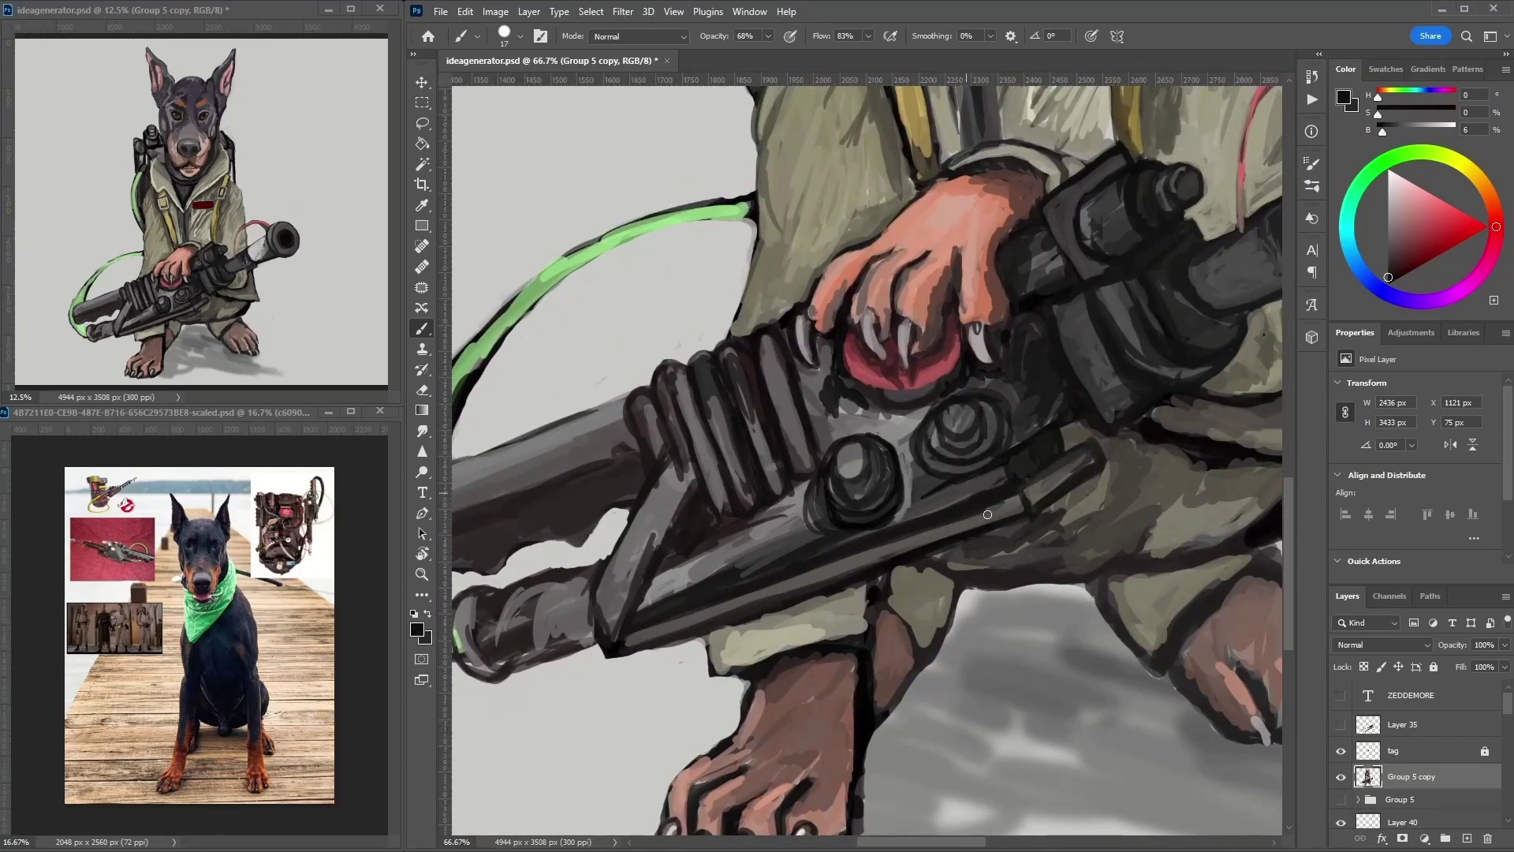
# - Shade the rings of the gun's front joint and add grey ridges to the small upper cylinder
pyautogui.keyDown('alt'); pyautogui.click(1144, 379); pyautogui.keyUp('alt')
pyautogui.moveTo(1207, 339); pyautogui.dragTo(995, 336)
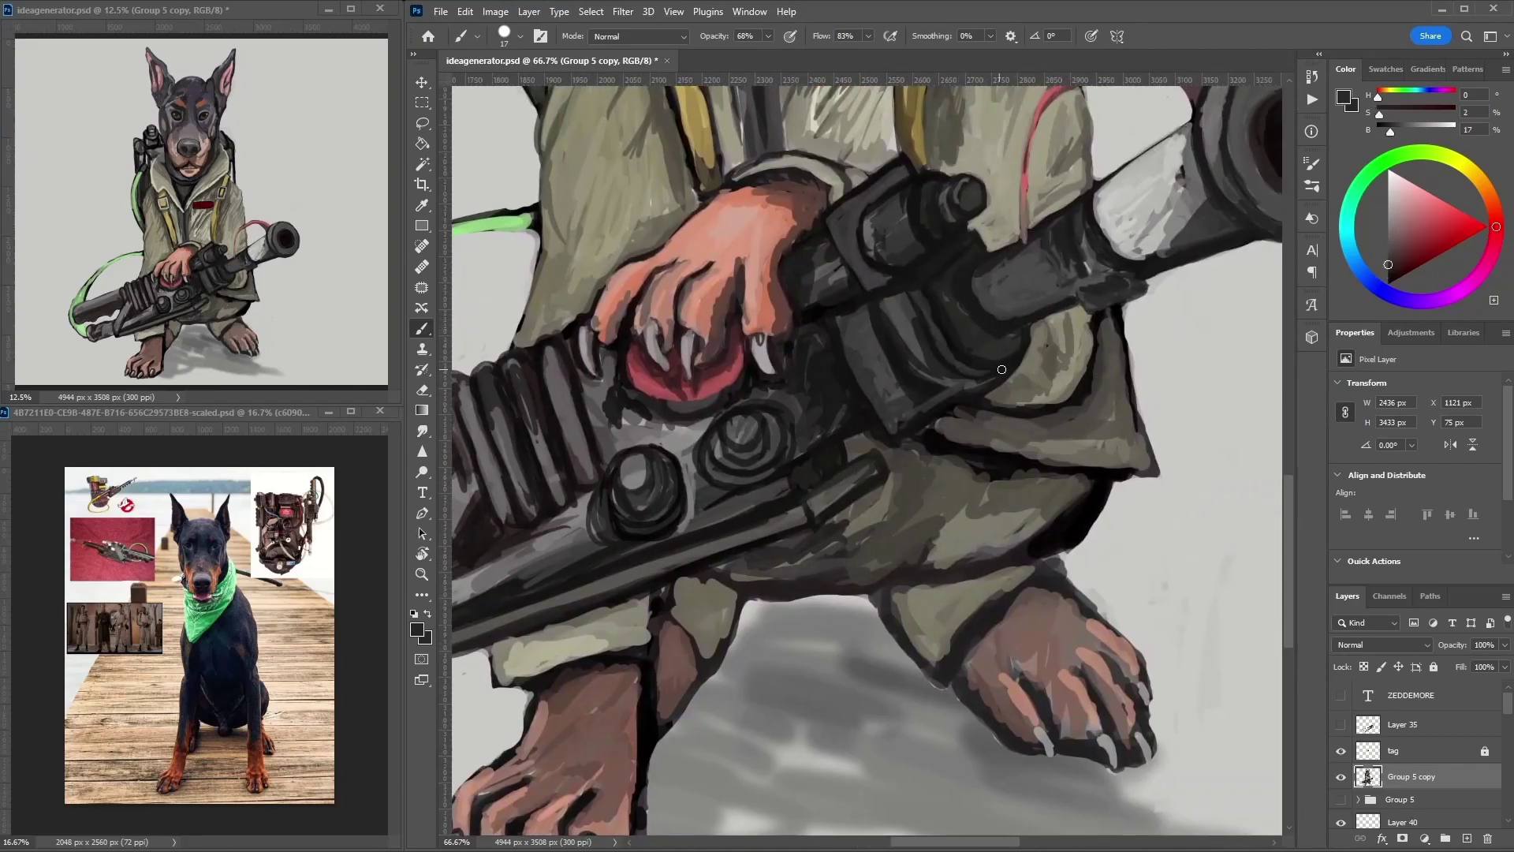
pyautogui.keyDown('alt'); pyautogui.click(943, 396); pyautogui.keyUp('alt')
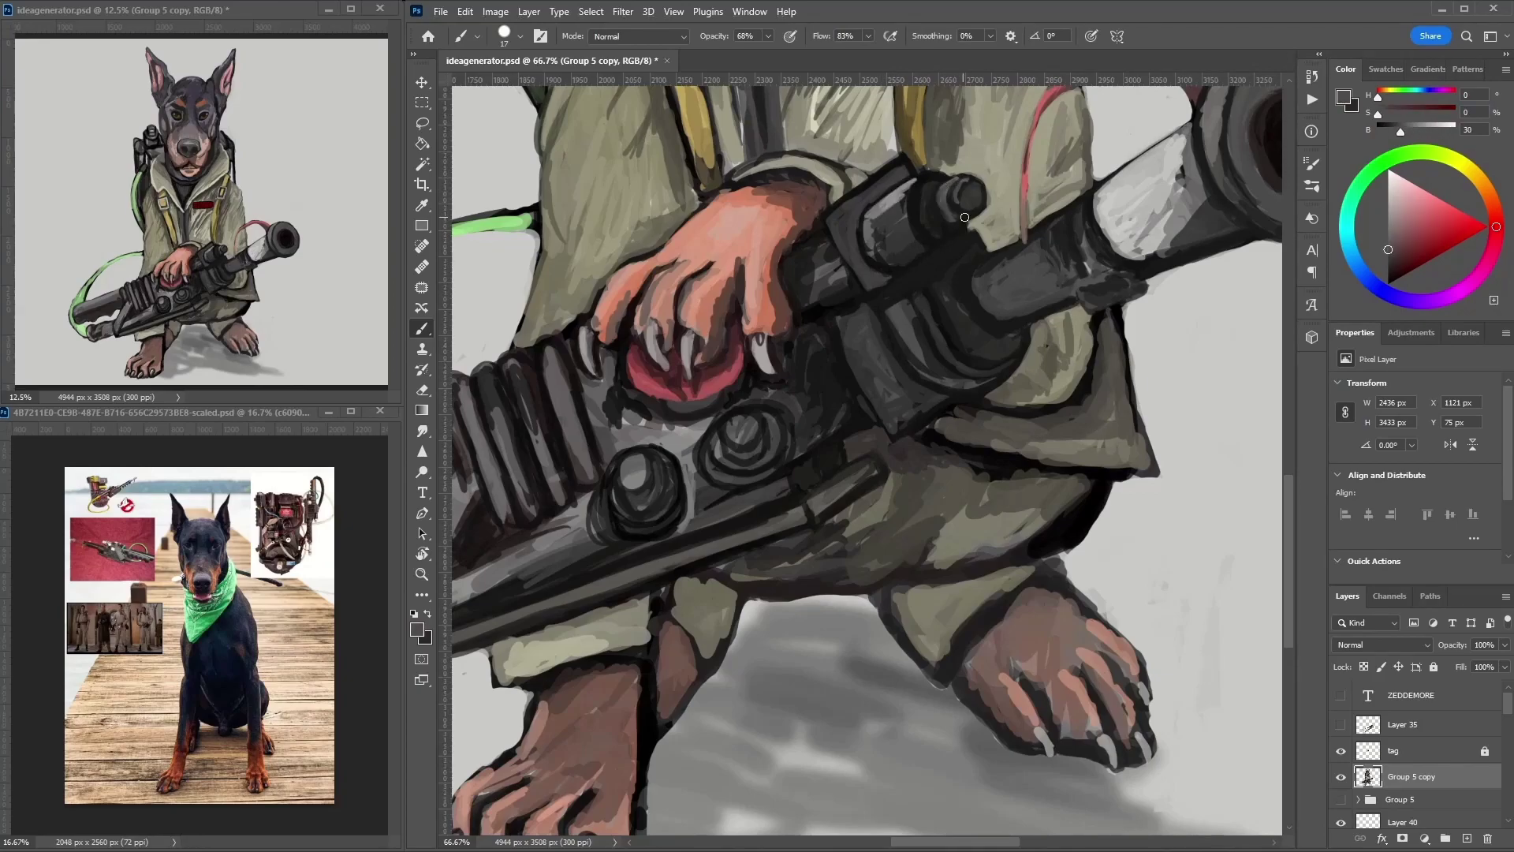
pyautogui.keyDown('alt'); pyautogui.click(940, 217); pyautogui.keyUp('alt')
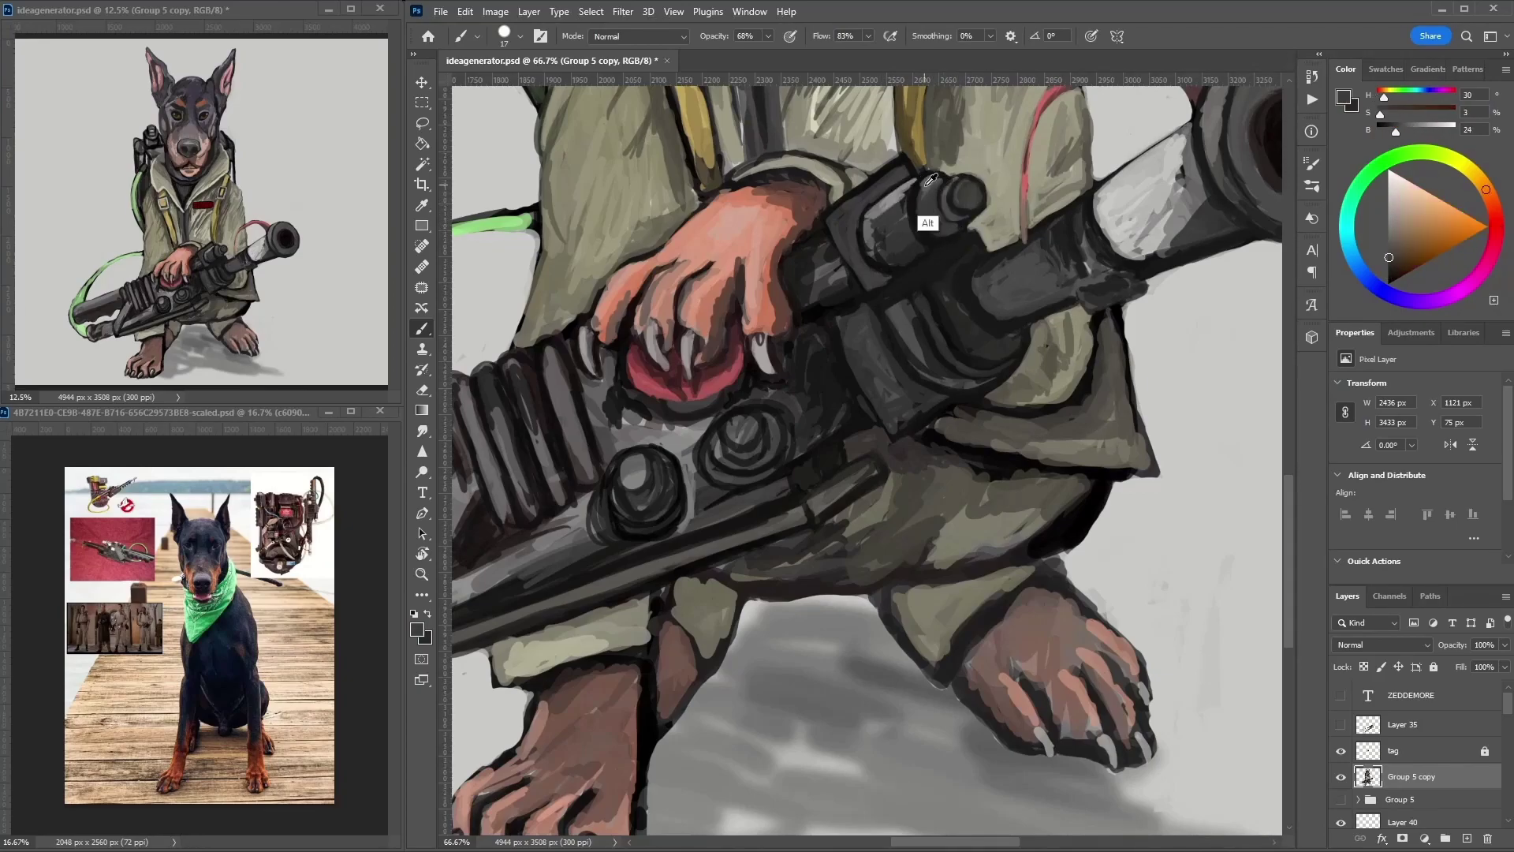
pyautogui.keyDown('alt'); pyautogui.click(930, 213); pyautogui.keyUp('alt')
pyautogui.moveTo(875, 237); pyautogui.dragTo(902, 217)
# - Shade the wrist and back of the dog's hand with fine dark brown fur strokes over the salmon
pyautogui.hotkey('ctrl', '0')
pyautogui.scroll(3, 820, 402)
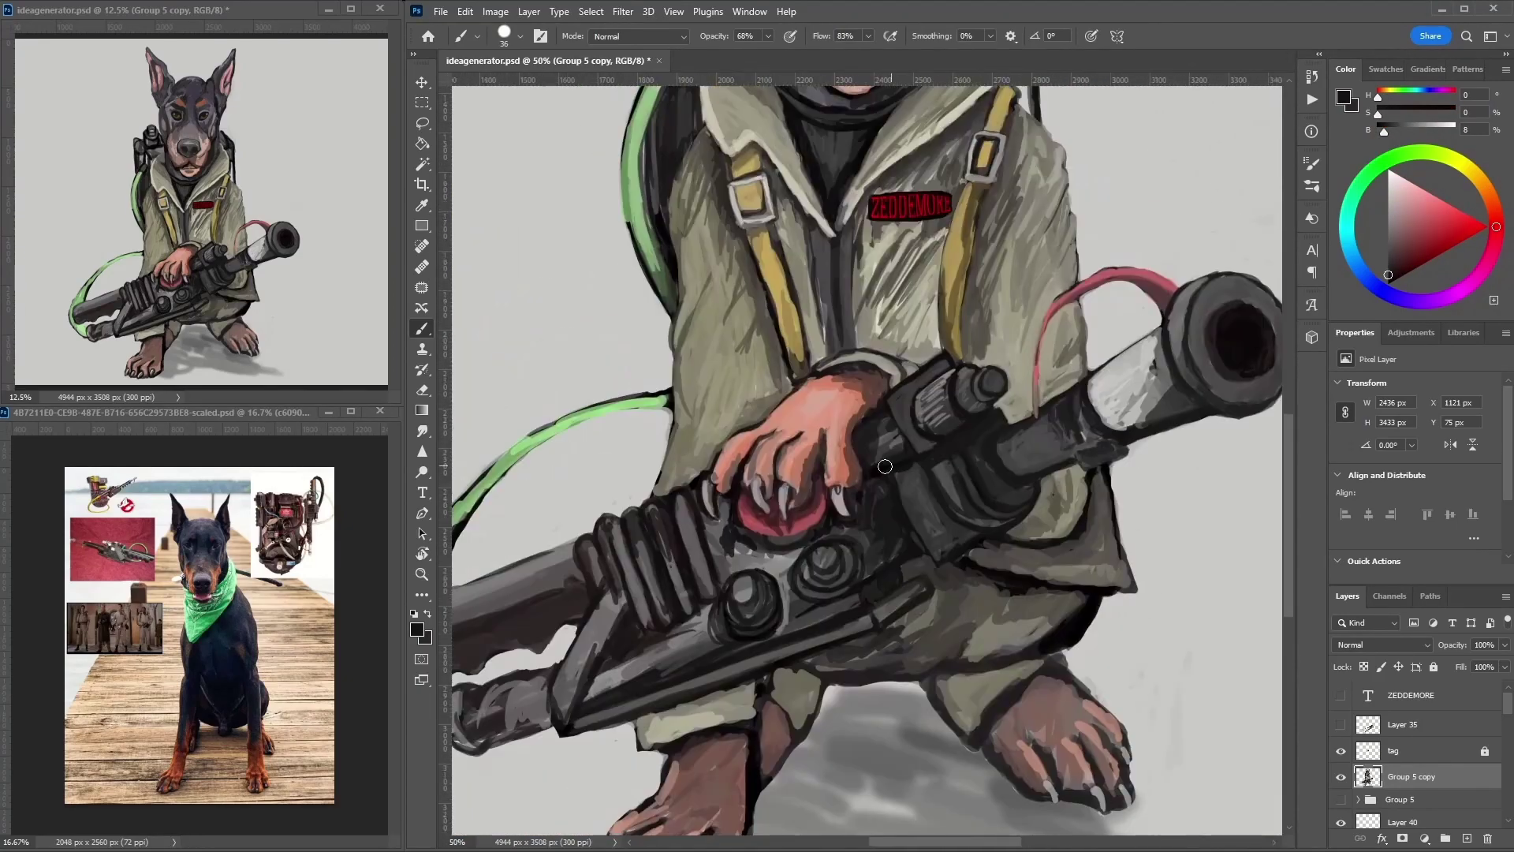
pyautogui.keyDown('alt'); pyautogui.click(820, 402); pyautogui.keyUp('alt')
pyautogui.rightClick(824, 439)
pyautogui.keyDown('alt'); pyautogui.click(852, 406); pyautogui.keyUp('alt')
pyautogui.press('[')
pyautogui.press('[')
pyautogui.press('[')
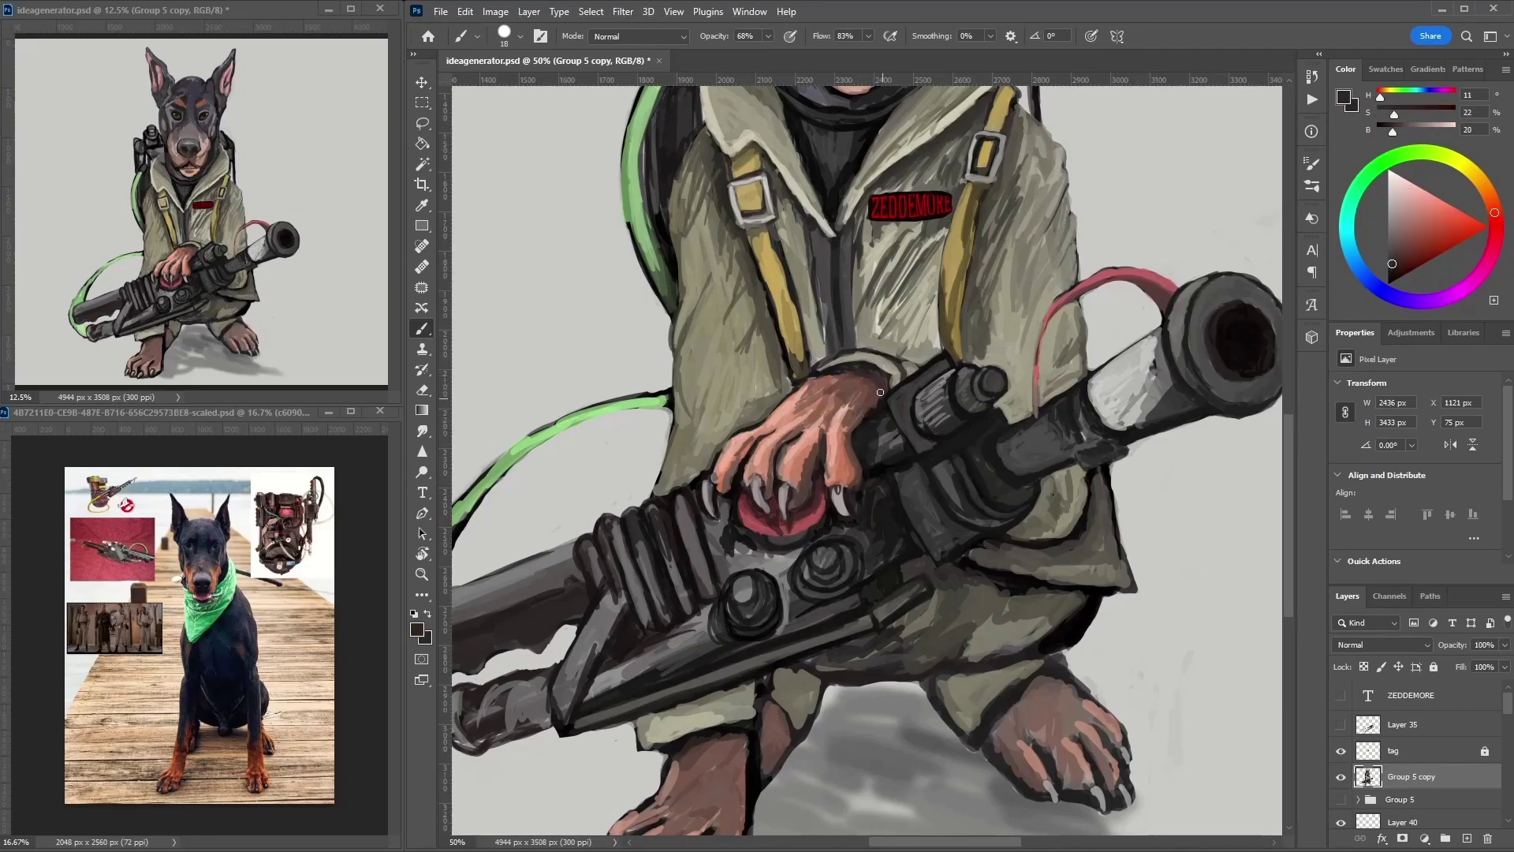
# - Hatch the sleeve above the hand with light olive strokes and add finer fur strokes on the hand
pyautogui.keyDown('alt'); pyautogui.click(755, 389); pyautogui.keyUp('alt')
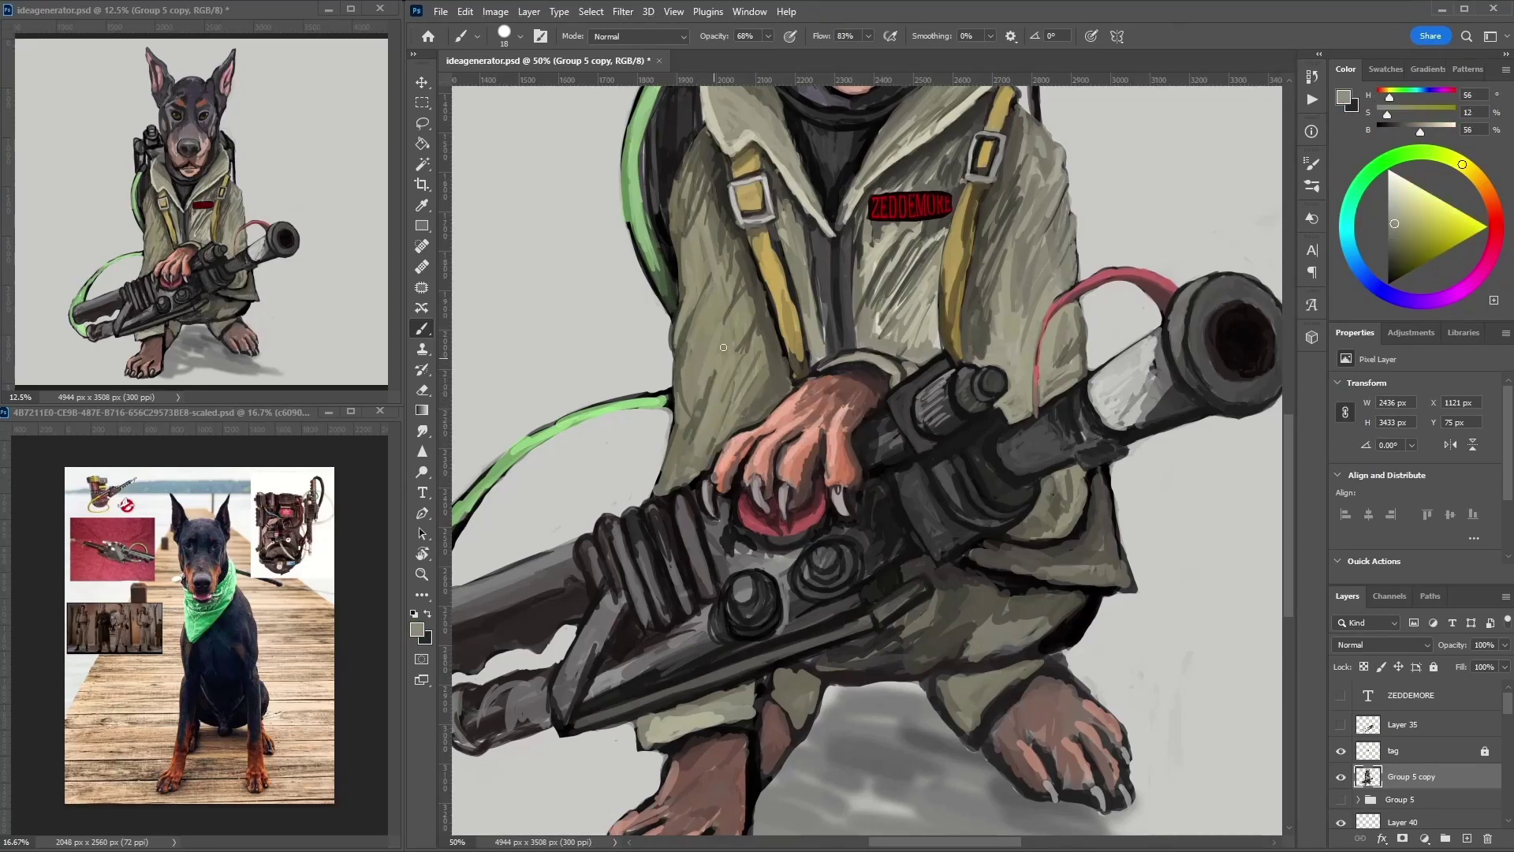
pyautogui.keyDown('alt'); pyautogui.click(807, 405); pyautogui.keyUp('alt')
pyautogui.moveTo(863, 387); pyautogui.dragTo(806, 405)
pyautogui.keyDown('alt'); pyautogui.click(761, 425); pyautogui.keyUp('alt')
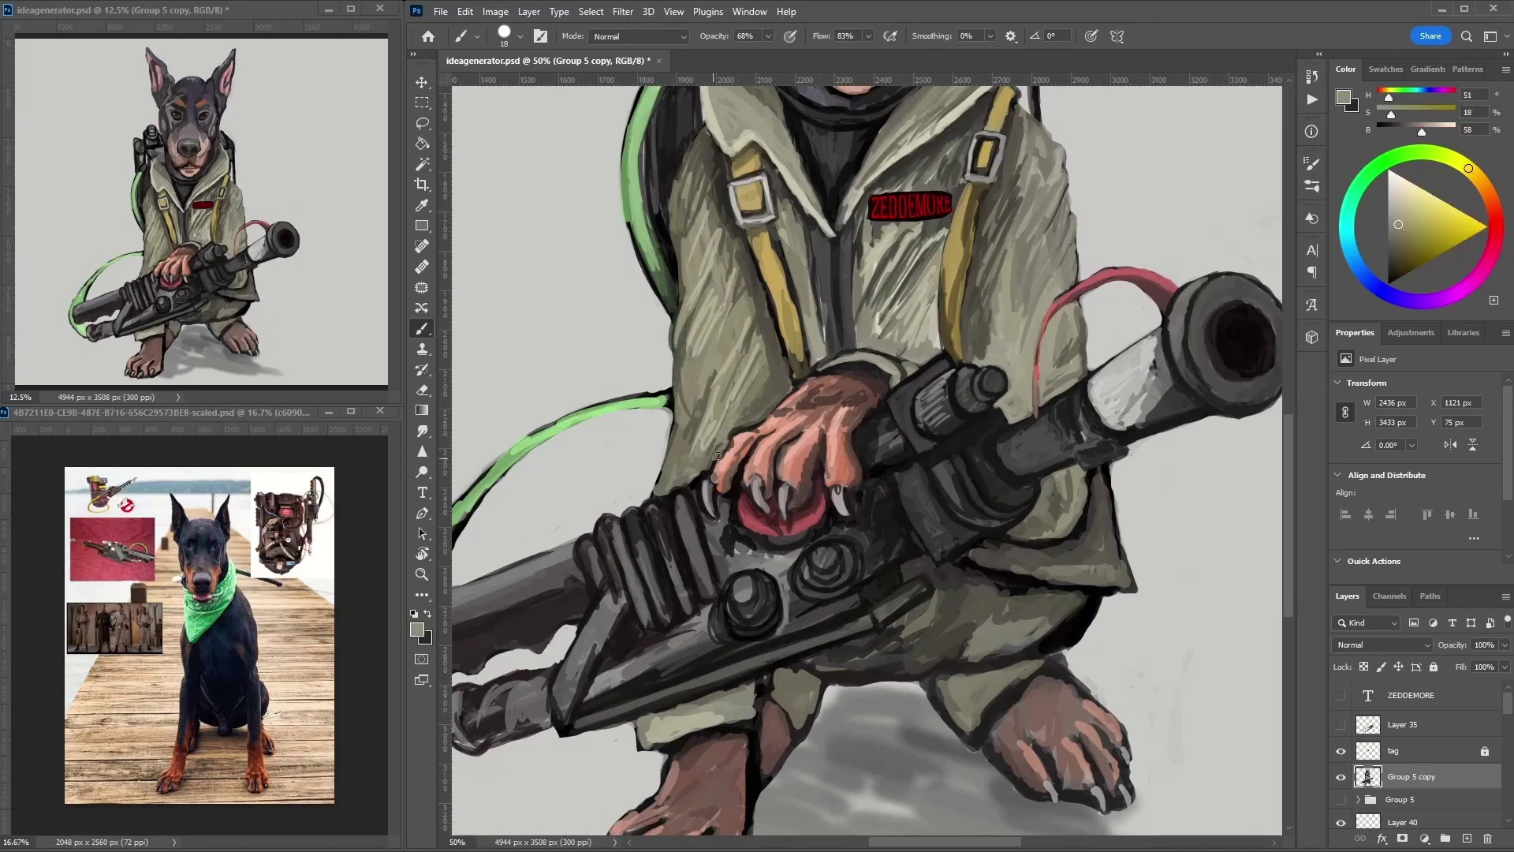
# - Shade the end of the gun's lower rear tube in grey and clean up its outer edge
pyautogui.keyDown('alt'); pyautogui.click(664, 401); pyautogui.keyUp('alt')
pyautogui.moveTo(647, 260); pyautogui.dragTo(962, 156)
pyautogui.keyDown('alt'); pyautogui.click(820, 568); pyautogui.keyUp('alt')
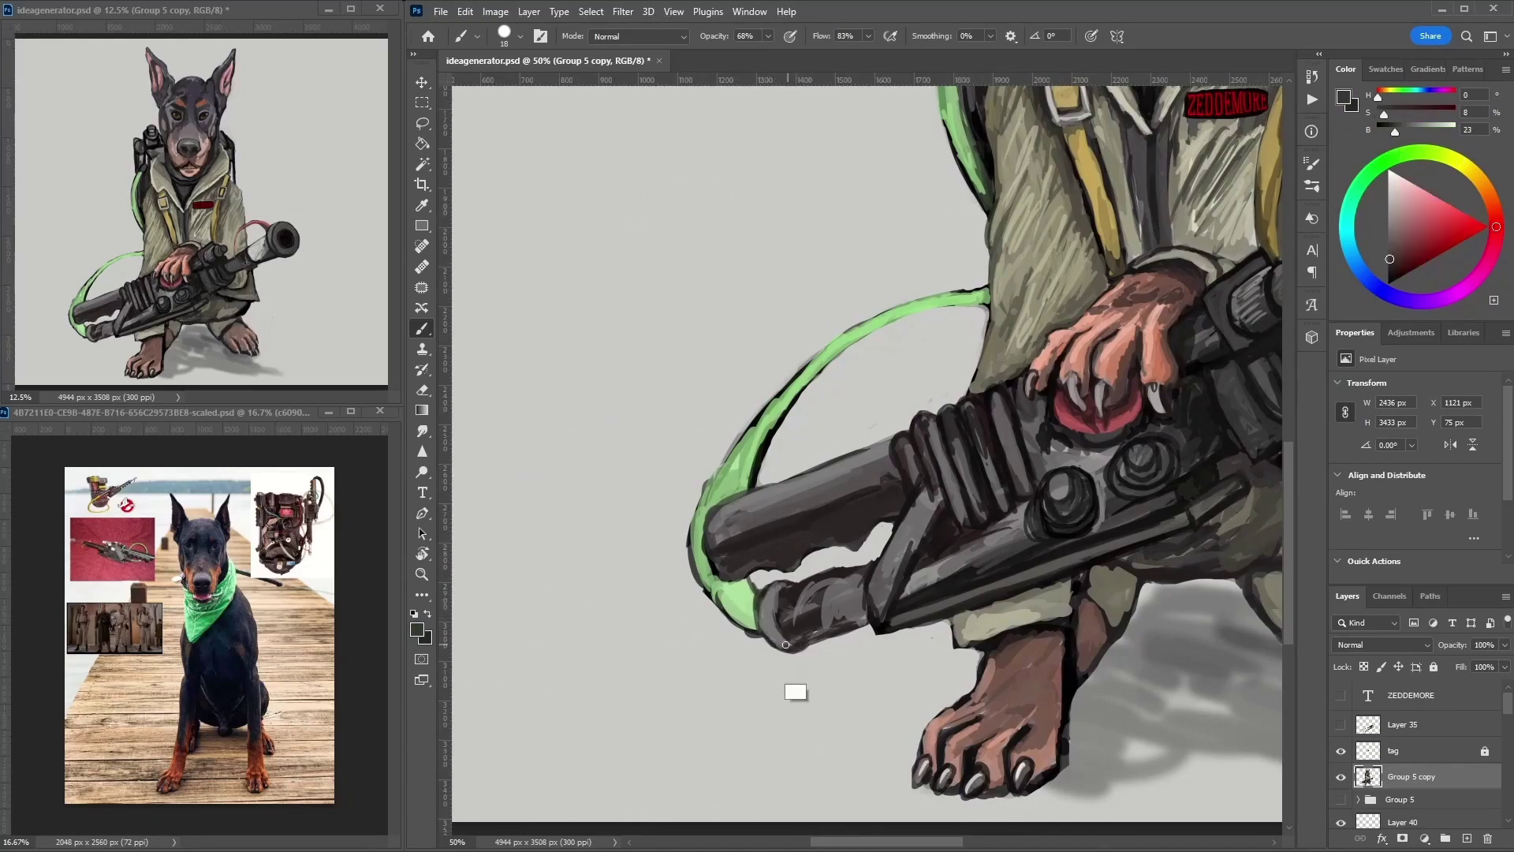
pyautogui.press('e')
pyautogui.moveTo(824, 562); pyautogui.dragTo(651, 499)
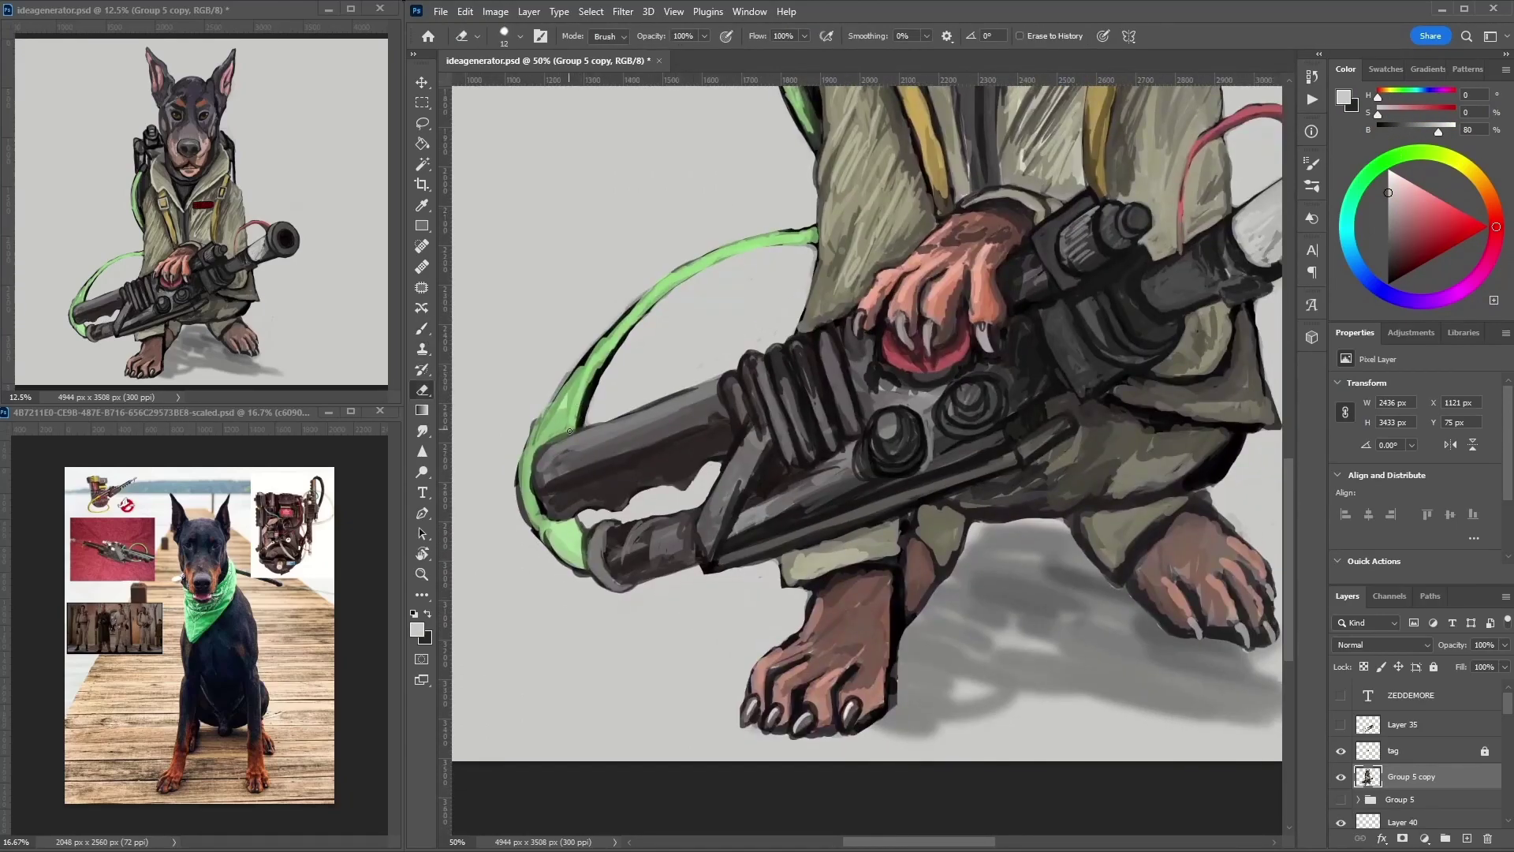
# - Paint light and mid green over the black outline of the hose looping behind the gun
pyautogui.keyDown('alt'); pyautogui.click(598, 354); pyautogui.keyUp('alt')
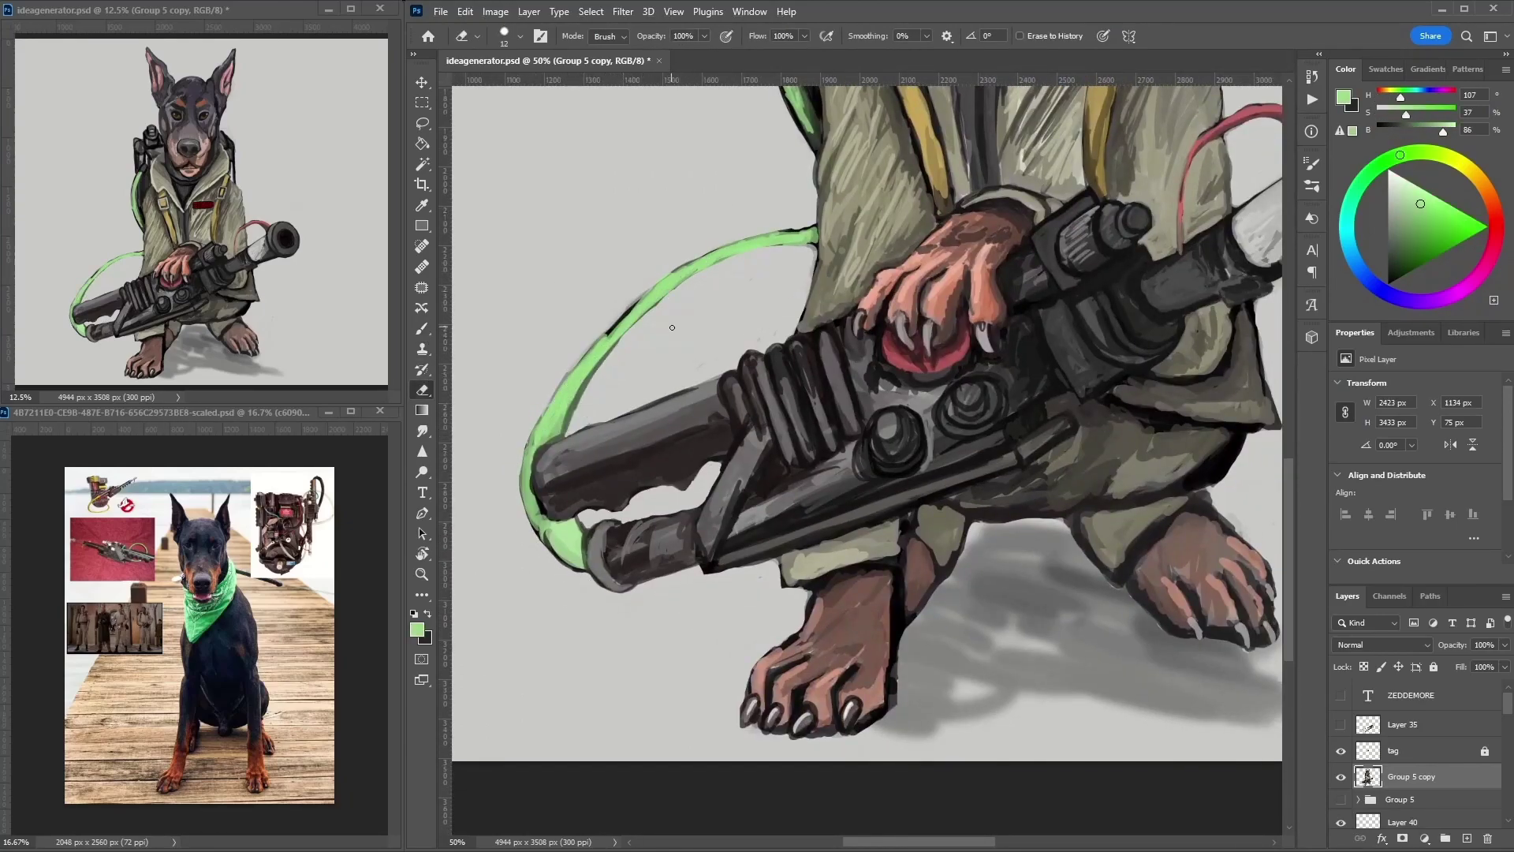
pyautogui.press('b')
pyautogui.keyDown('alt'); pyautogui.click(814, 228); pyautogui.keyUp('alt')
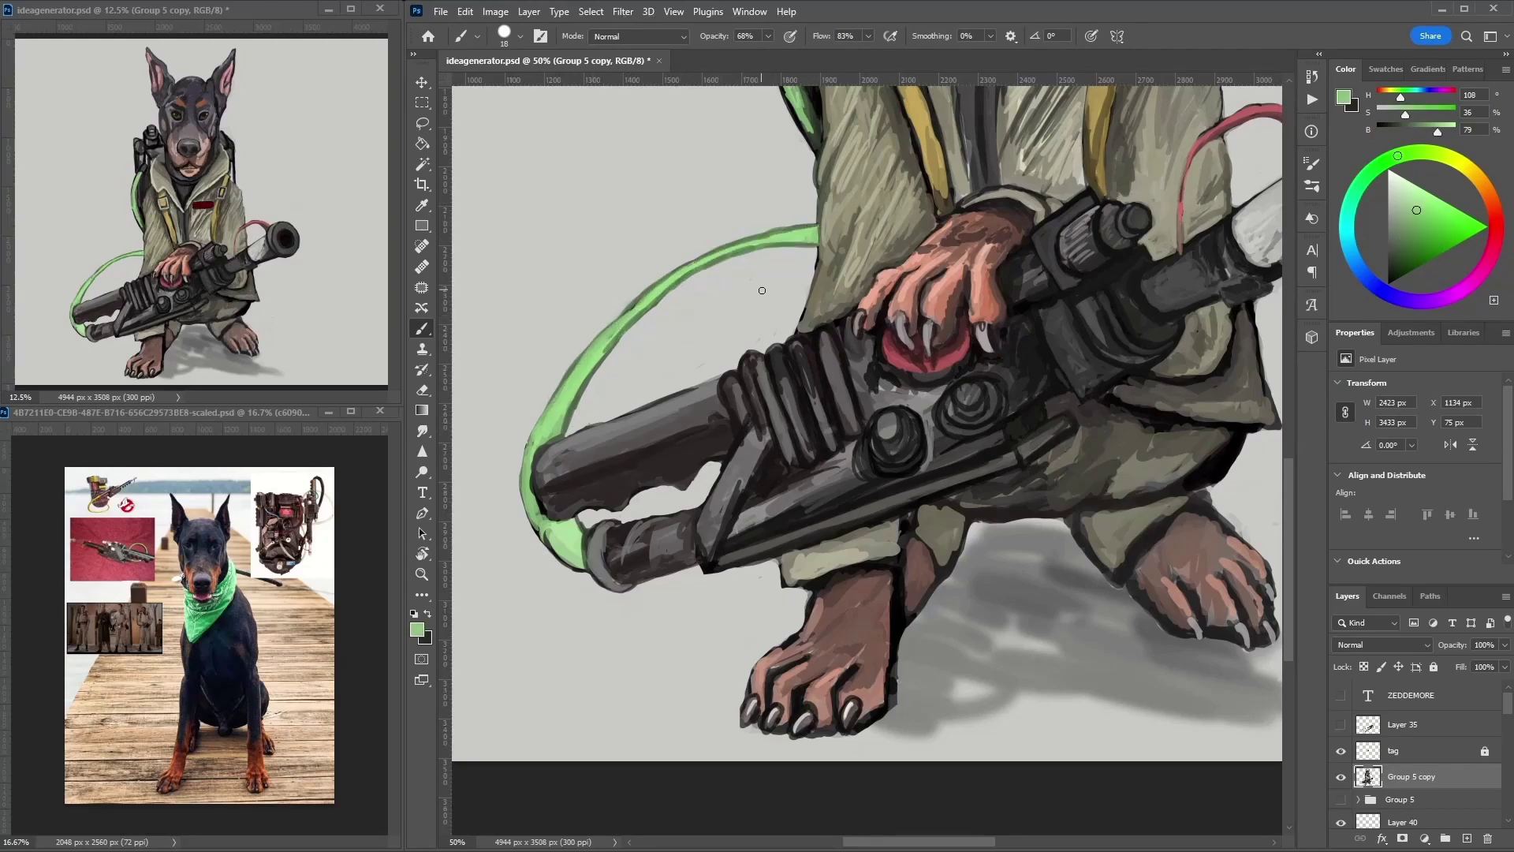
pyautogui.keyDown('alt'); pyautogui.click(762, 290); pyautogui.keyUp('alt')
# - Paint orange-tan markings on both sides of the dog's muzzle and break up their edges with dark brown
pyautogui.moveTo(762, 290); pyautogui.dragTo(667, 566)
pyautogui.moveTo(723, 196); pyautogui.dragTo(696, 630)
pyautogui.keyDown('alt'); pyautogui.click(697, 611); pyautogui.keyUp('alt')
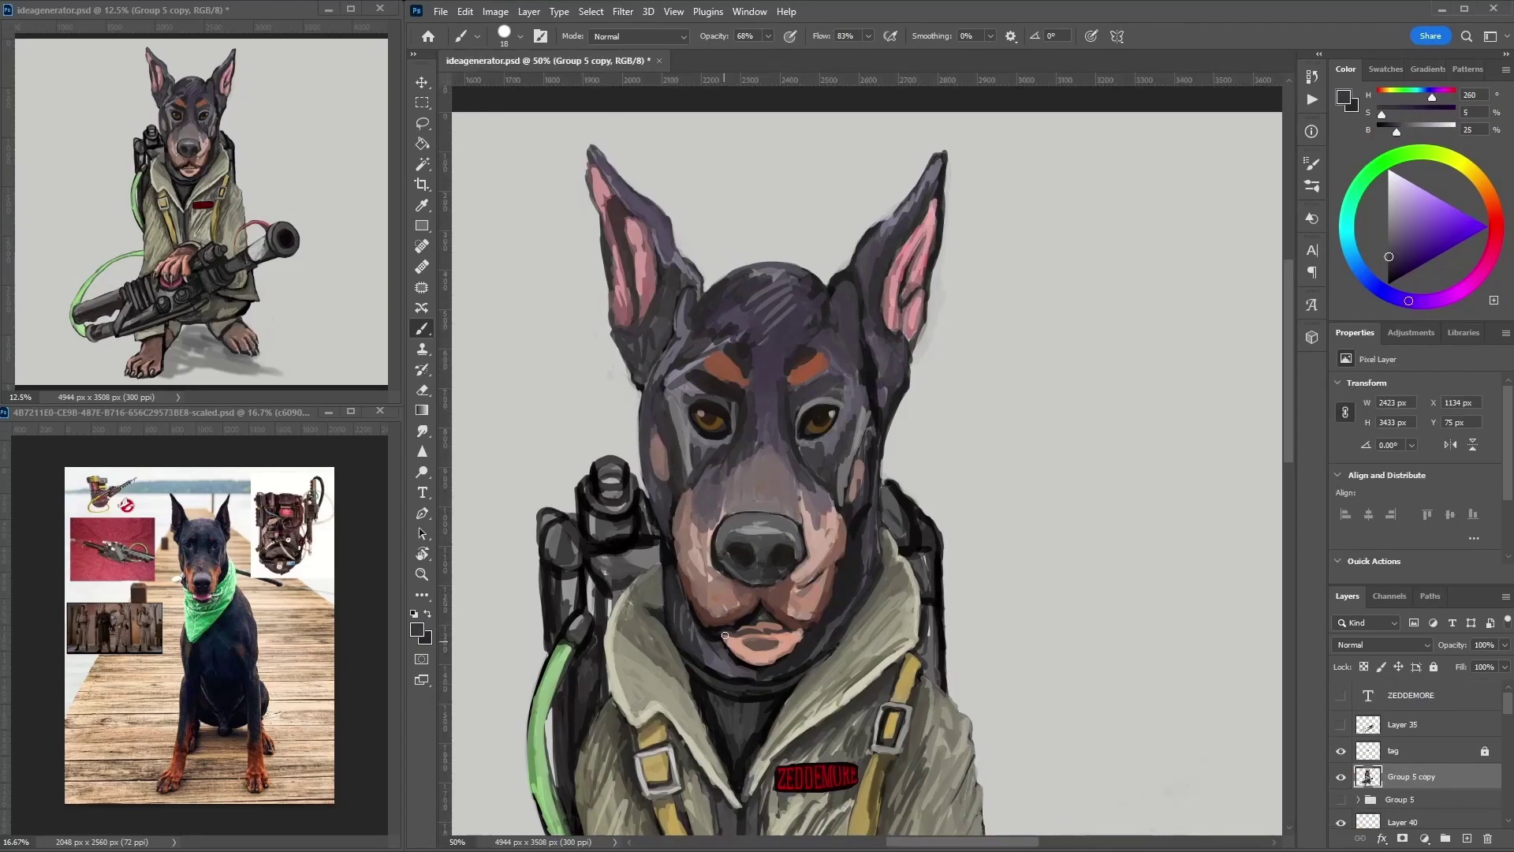
pyautogui.keyDown('alt'); pyautogui.click(827, 399); pyautogui.keyUp('alt')
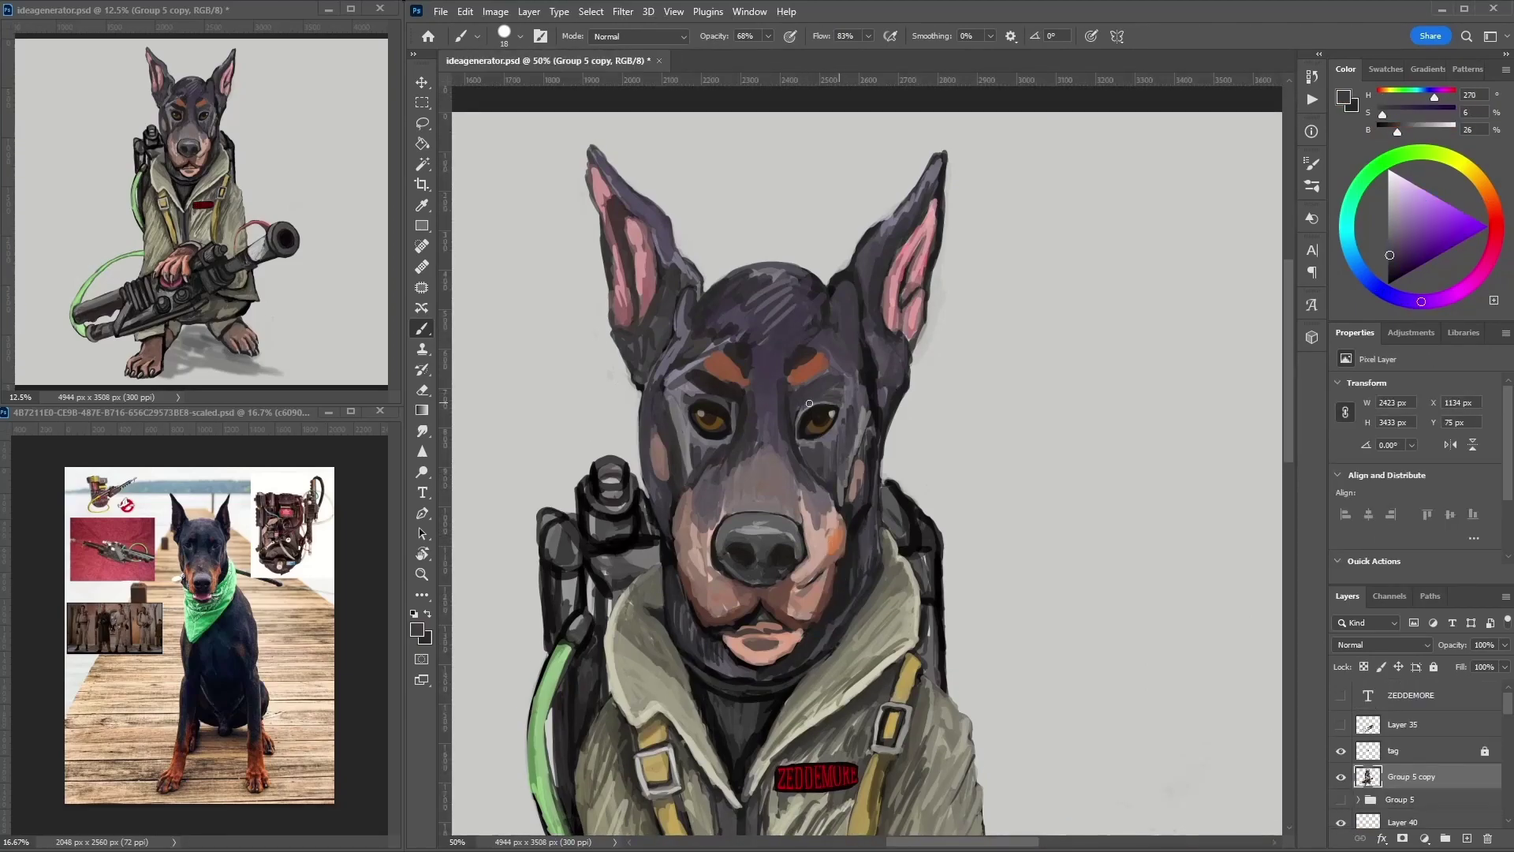
pyautogui.keyDown('alt'); pyautogui.click(812, 512); pyautogui.keyUp('alt')
pyautogui.keyDown('alt'); pyautogui.click(811, 518); pyautogui.keyUp('alt')
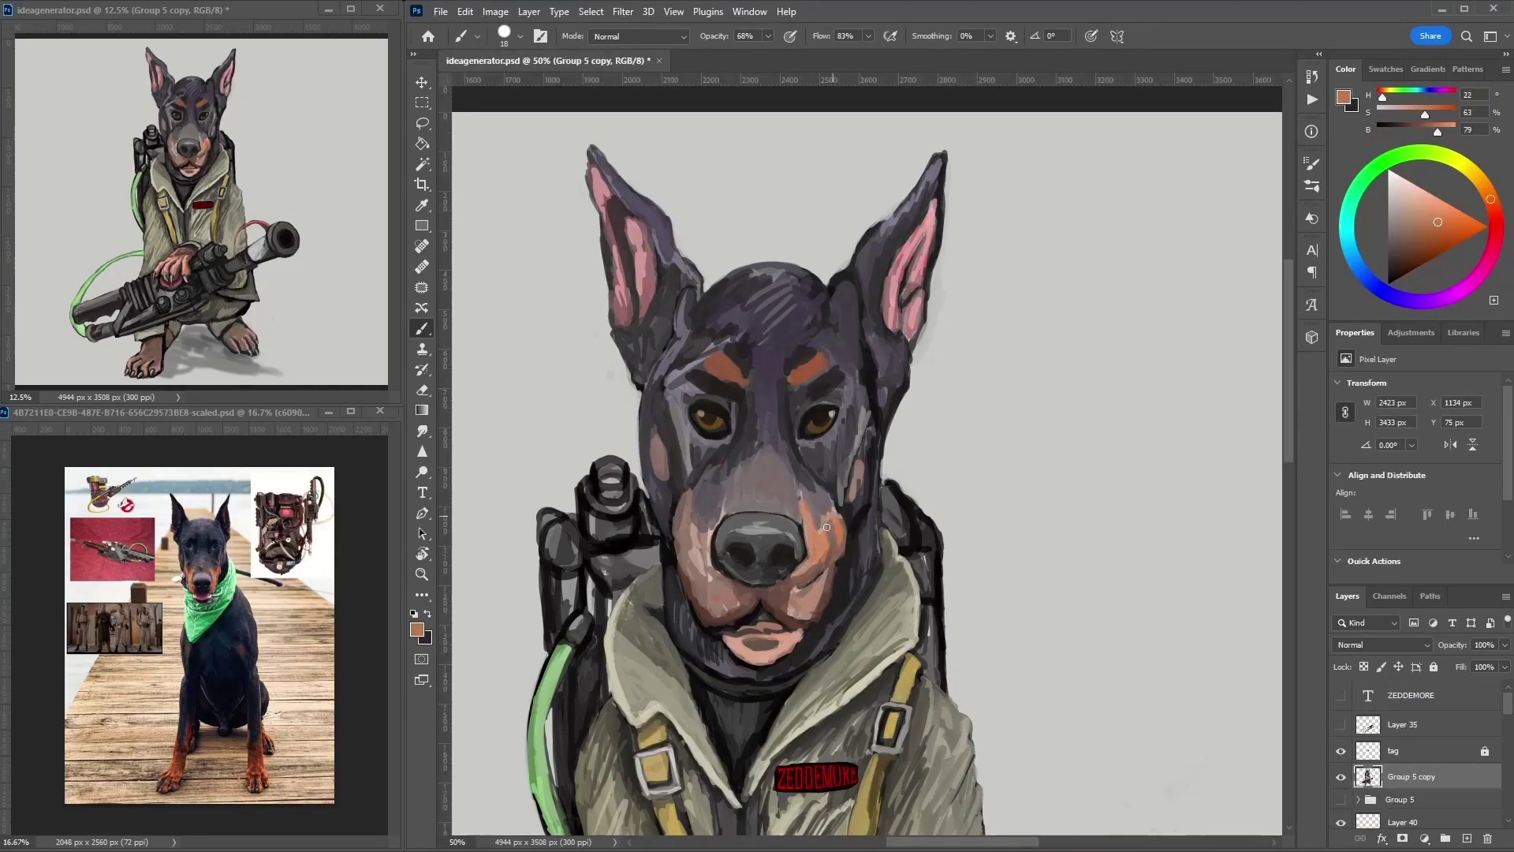
pyautogui.moveTo(826, 527); pyautogui.dragTo(820, 552)
pyautogui.moveTo(694, 504); pyautogui.dragTo(694, 603)
pyautogui.keyDown('alt'); pyautogui.click(688, 556); pyautogui.keyUp('alt')
pyautogui.keyDown('alt'); pyautogui.click(840, 564); pyautogui.keyUp('alt')
pyautogui.moveTo(813, 600); pyautogui.dragTo(835, 524)
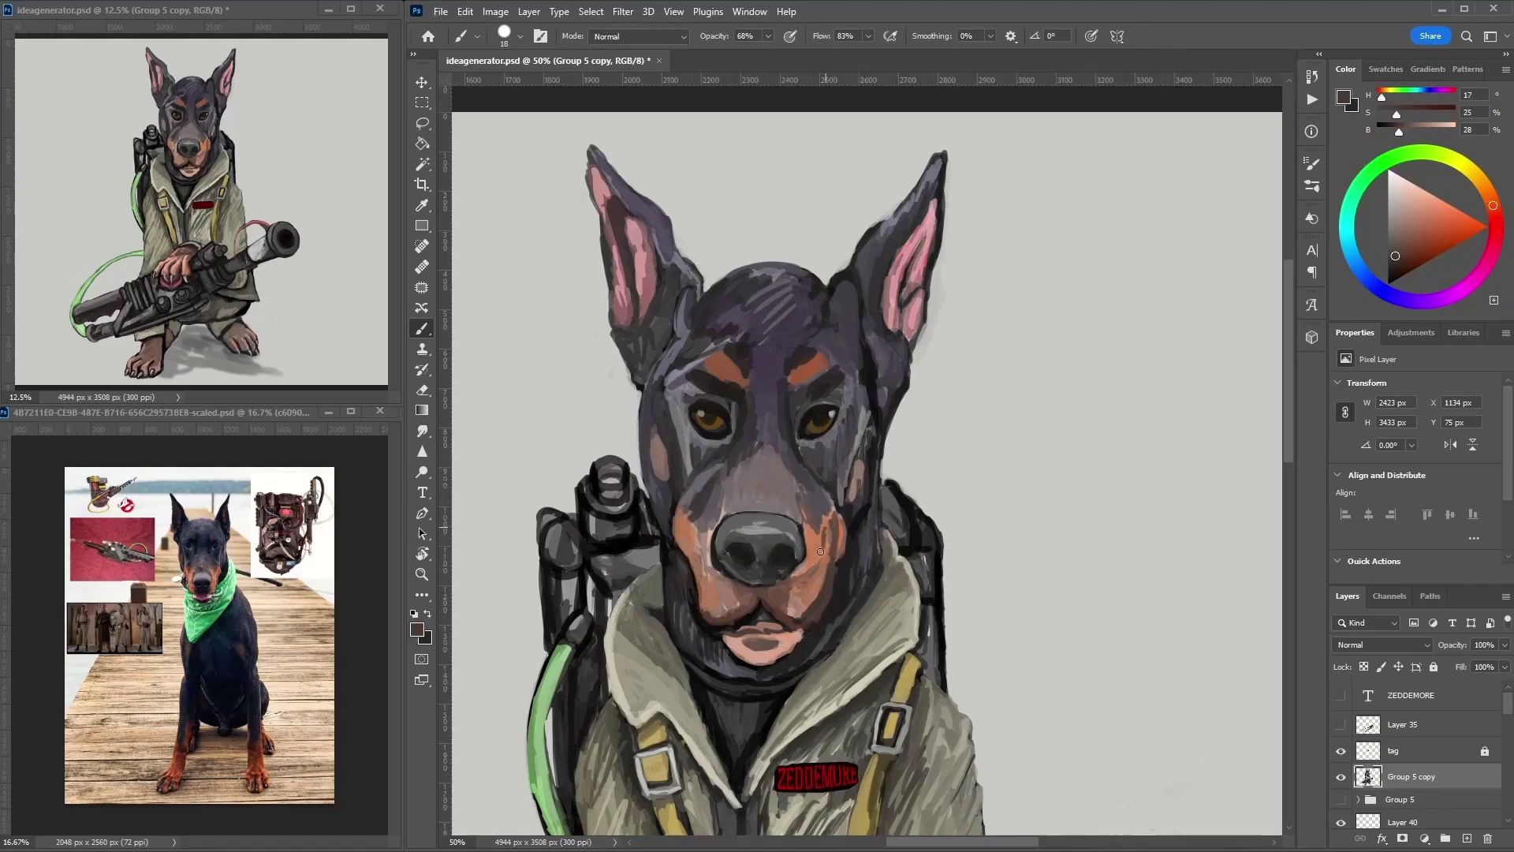
# - Add grey fur highlights around the dog's eyes, cheeks and forehead
pyautogui.keyDown('alt'); pyautogui.click(694, 548); pyautogui.keyUp('alt')
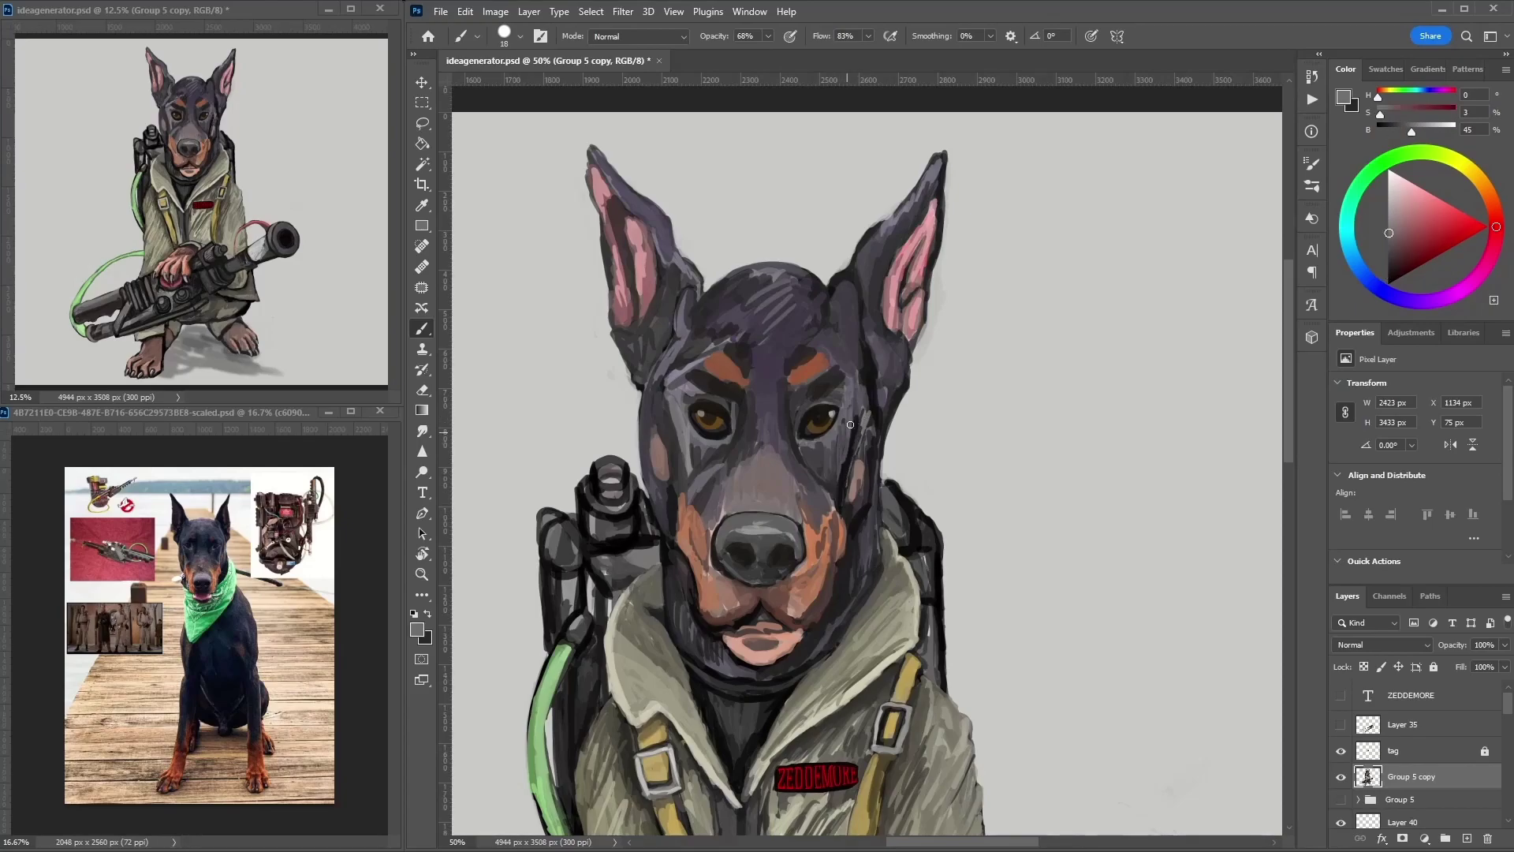
pyautogui.keyDown('alt'); pyautogui.click(701, 413); pyautogui.keyUp('alt')
pyautogui.moveTo(666, 403); pyautogui.dragTo(662, 478)
pyautogui.keyDown('alt'); pyautogui.click(854, 413); pyautogui.keyUp('alt')
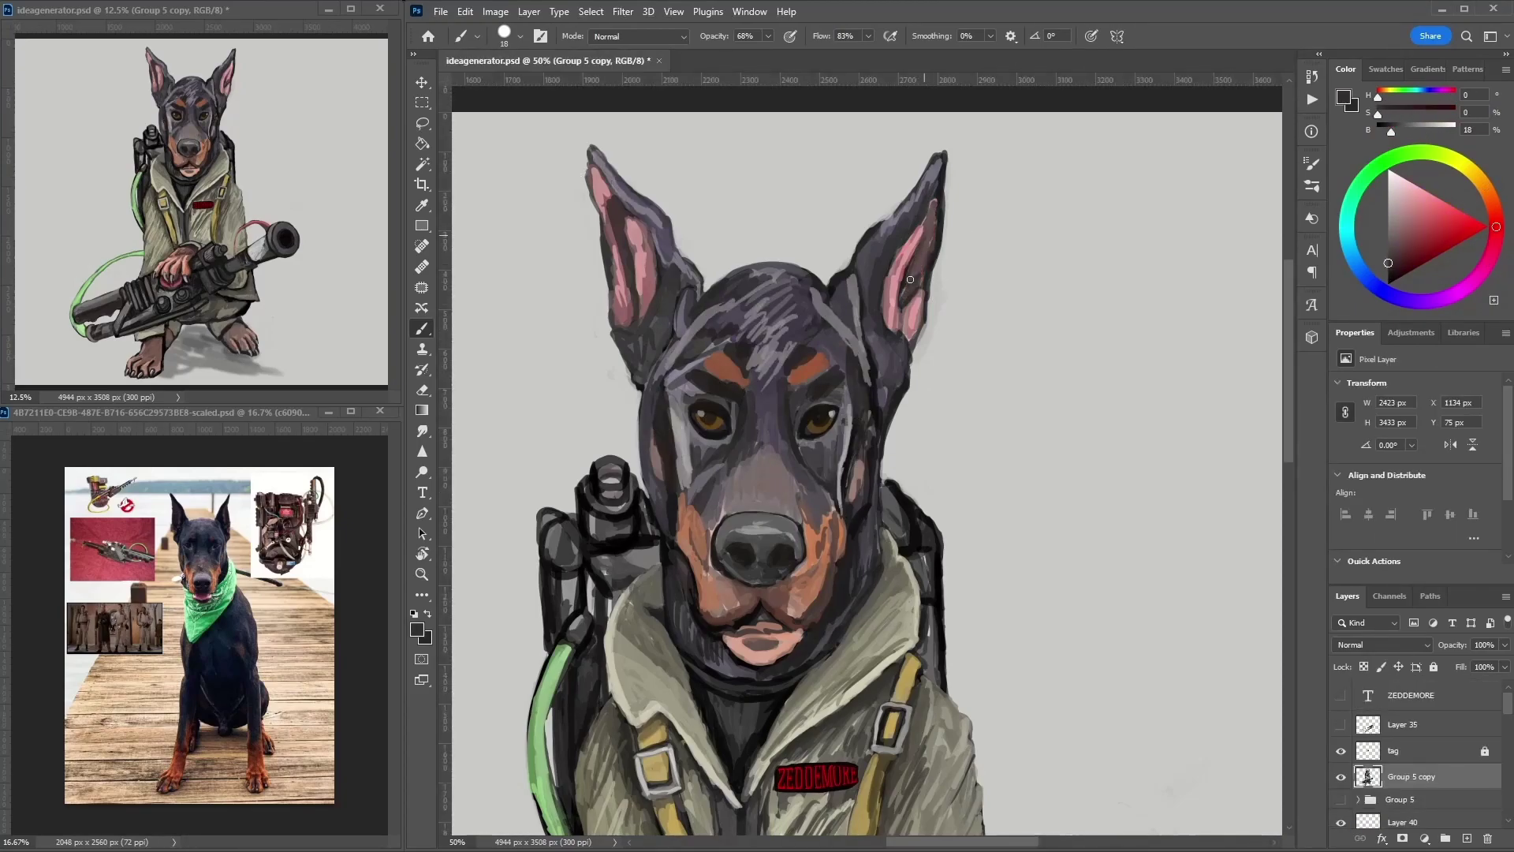
# - Darken both ears with near-black, mute their pink interiors and tidy the outline at the ear base
pyautogui.keyDown('alt'); pyautogui.click(858, 328); pyautogui.keyUp('alt')
pyautogui.keyDown('alt'); pyautogui.click(863, 370); pyautogui.keyUp('alt')
pyautogui.keyDown('alt'); pyautogui.click(662, 346); pyautogui.keyUp('alt')
pyautogui.keyDown('alt'); pyautogui.click(616, 410); pyautogui.keyUp('alt')
pyautogui.press('e')
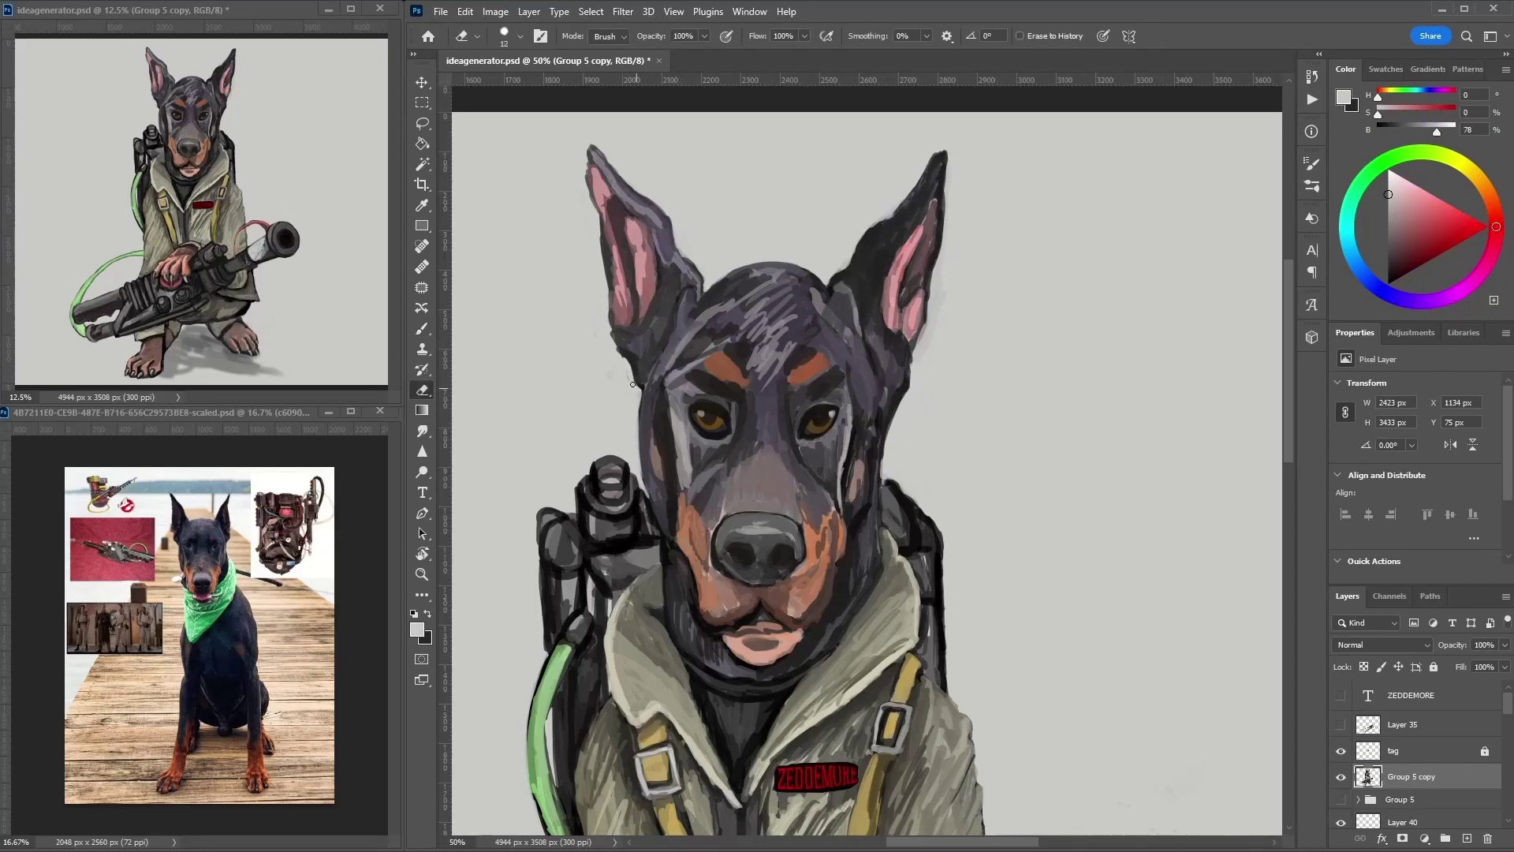
pyautogui.press('b')
pyautogui.keyDown('alt'); pyautogui.click(890, 234); pyautogui.keyUp('alt')
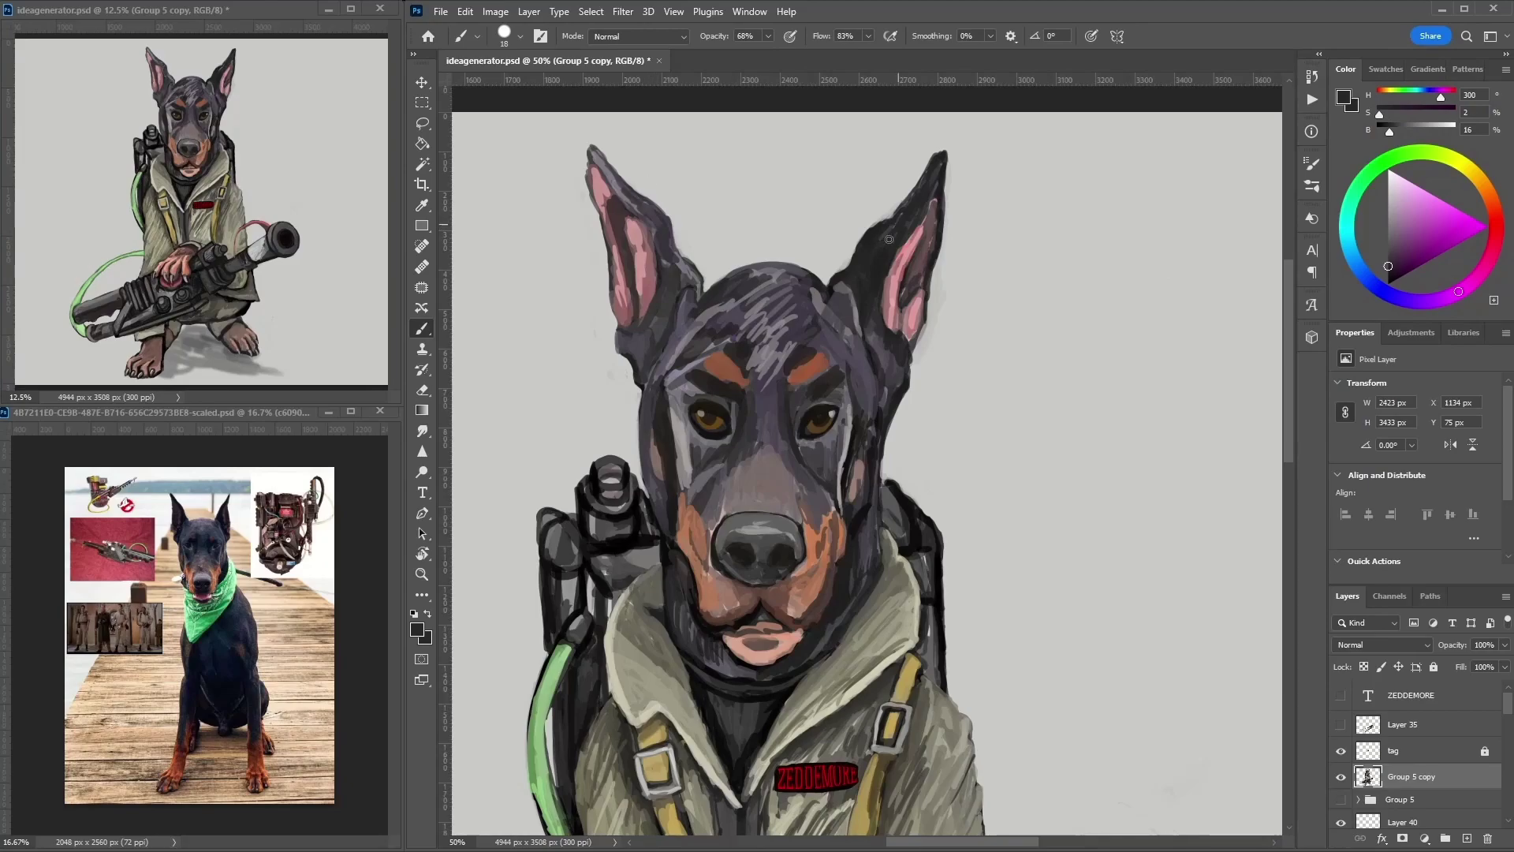
pyautogui.moveTo(584, 147)
pyautogui.mouseDown()
pyautogui.moveTo(636, 297)
pyautogui.moveTo(603, 178)
pyautogui.mouseUp()
pyautogui.keyDown('alt'); pyautogui.click(597, 189); pyautogui.keyUp('alt')
pyautogui.keyDown('alt'); pyautogui.click(898, 298); pyautogui.keyUp('alt')
# - Paint purple-grey fur strokes on the ears and round out the crown of the dog's head
pyautogui.keyDown('alt'); pyautogui.click(693, 269); pyautogui.keyUp('alt')
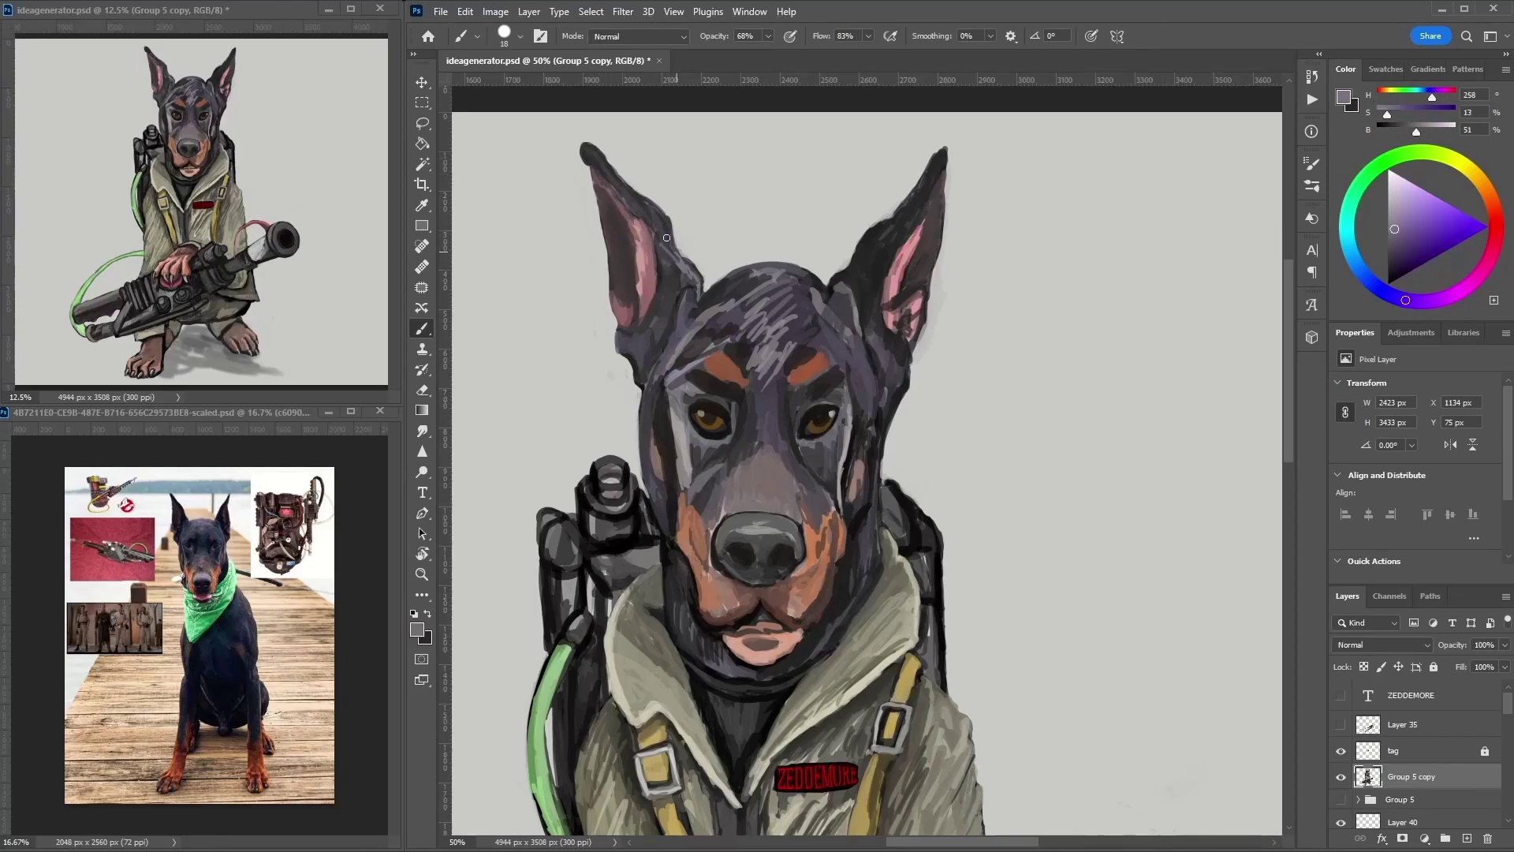
pyautogui.keyDown('alt'); pyautogui.click(833, 291); pyautogui.keyUp('alt')
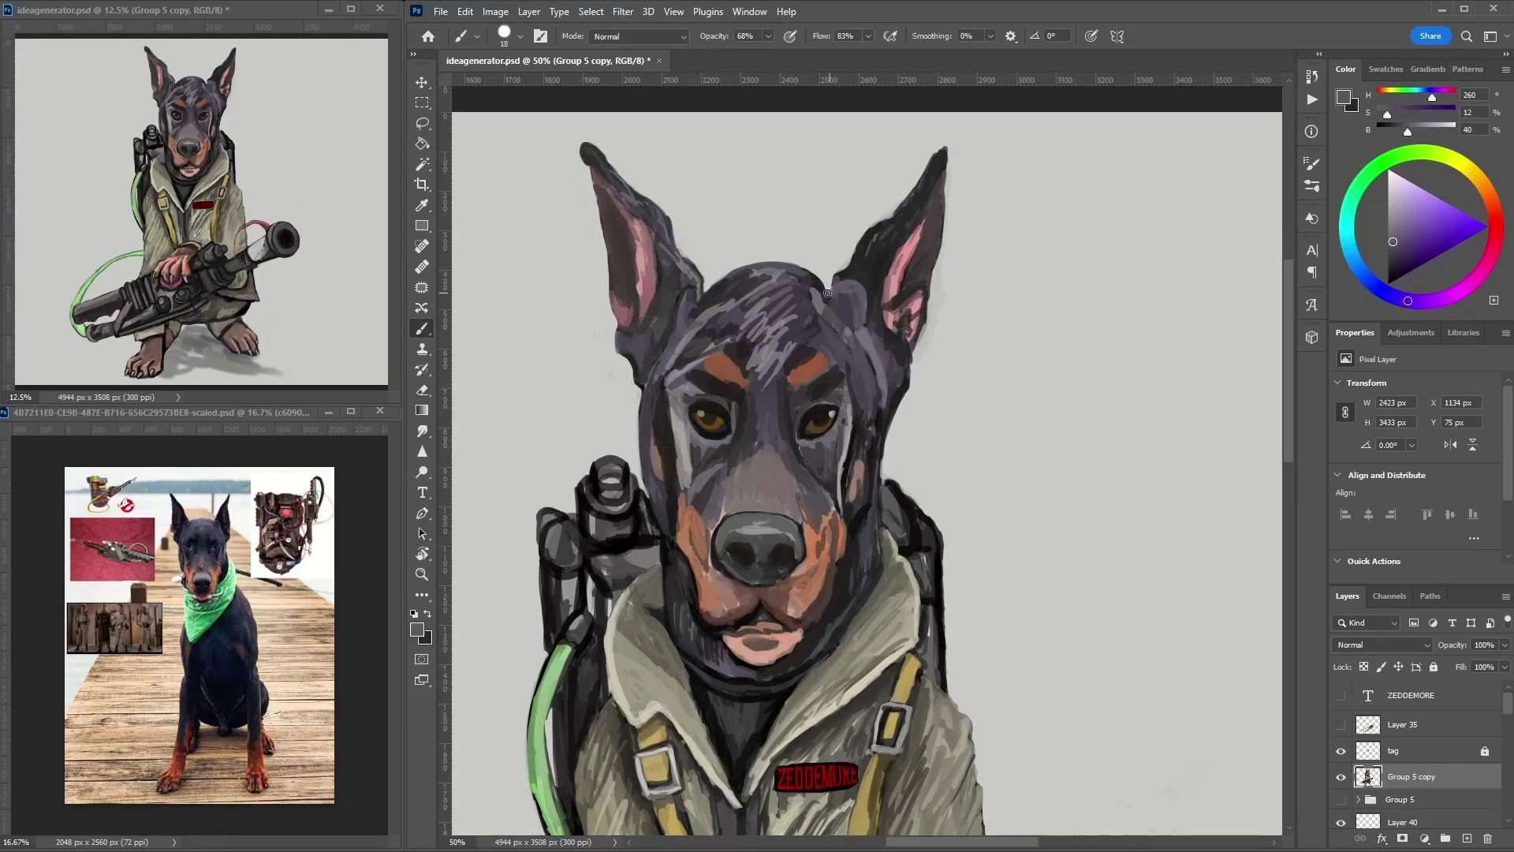
pyautogui.keyDown('alt'); pyautogui.click(752, 261); pyautogui.keyUp('alt')
pyautogui.moveTo(735, 263)
pyautogui.mouseDown()
pyautogui.moveTo(777, 255)
pyautogui.moveTo(717, 291)
pyautogui.moveTo(816, 282)
pyautogui.moveTo(750, 267)
pyautogui.moveTo(785, 264)
pyautogui.moveTo(723, 279)
pyautogui.moveTo(825, 292)
pyautogui.moveTo(844, 328)
pyautogui.mouseUp()
pyautogui.keyDown('alt'); pyautogui.click(836, 347); pyautogui.keyUp('alt')
pyautogui.keyDown('alt'); pyautogui.click(698, 292); pyautogui.keyUp('alt')
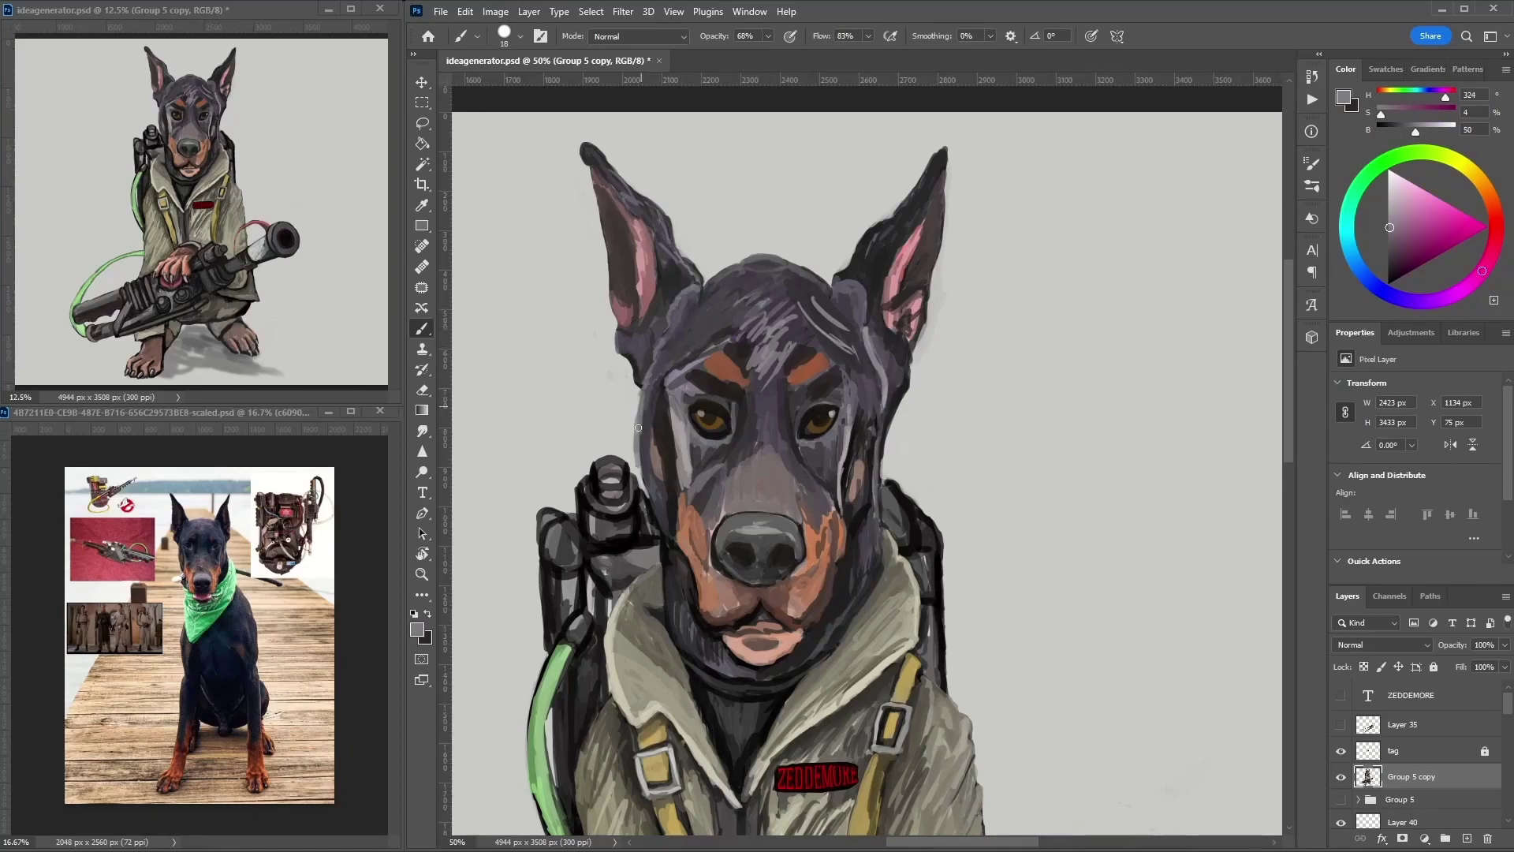
# - Refine the jacket's chest shading and darken the shirt inside the collar with a smaller brush
pyautogui.keyDown('alt'); pyautogui.click(760, 274); pyautogui.keyUp('alt')
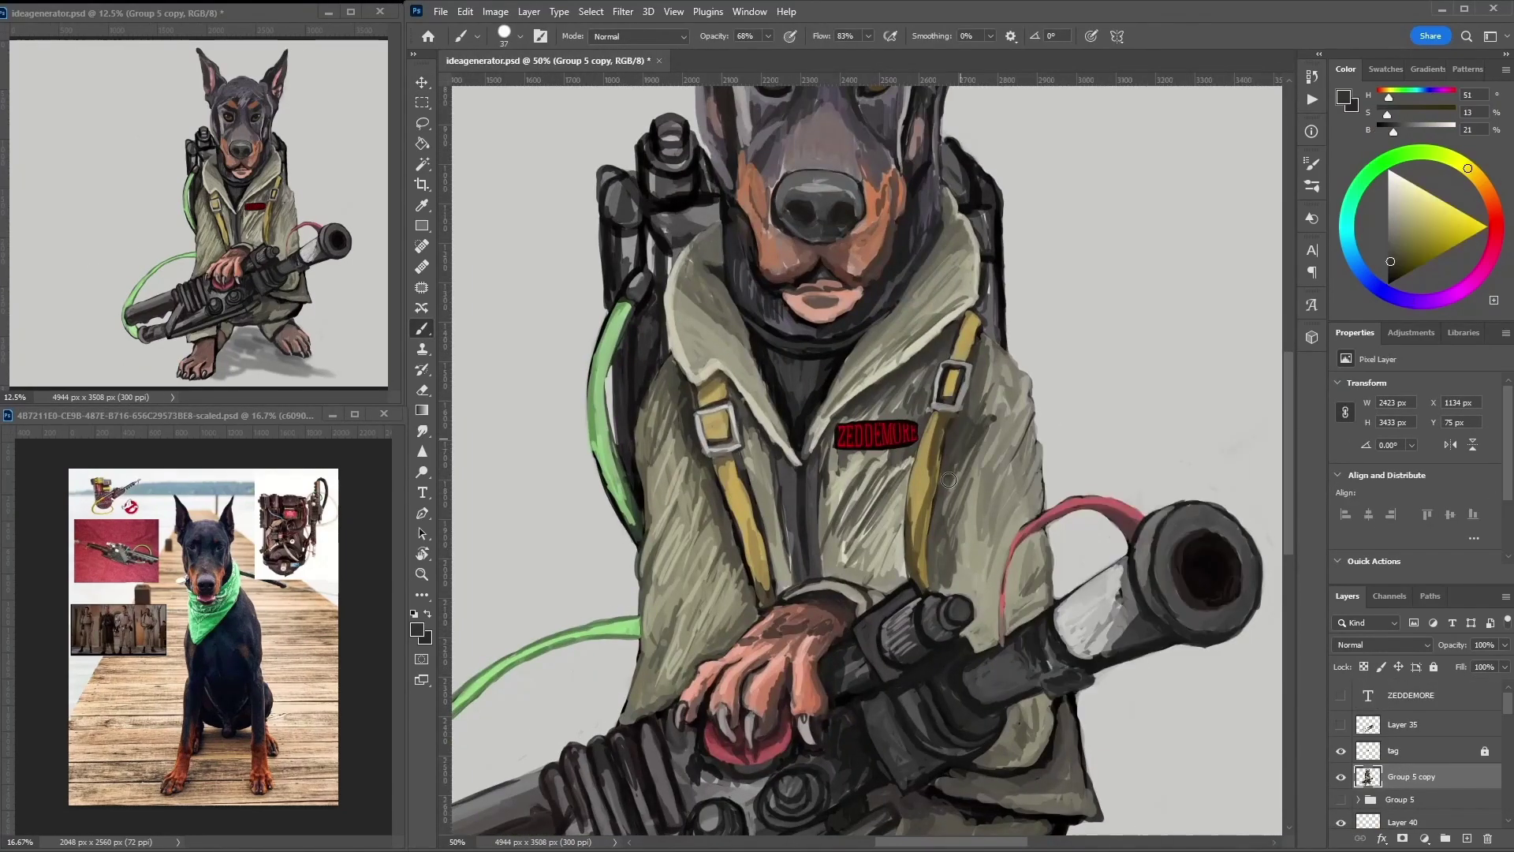
pyautogui.press('[')
pyautogui.press('[')
pyautogui.press('[')
pyautogui.keyDown('alt'); pyautogui.click(950, 467); pyautogui.keyUp('alt')
pyautogui.keyDown('alt'); pyautogui.click(976, 347); pyautogui.keyUp('alt')
pyautogui.keyDown('alt'); pyautogui.click(795, 373); pyautogui.keyUp('alt')
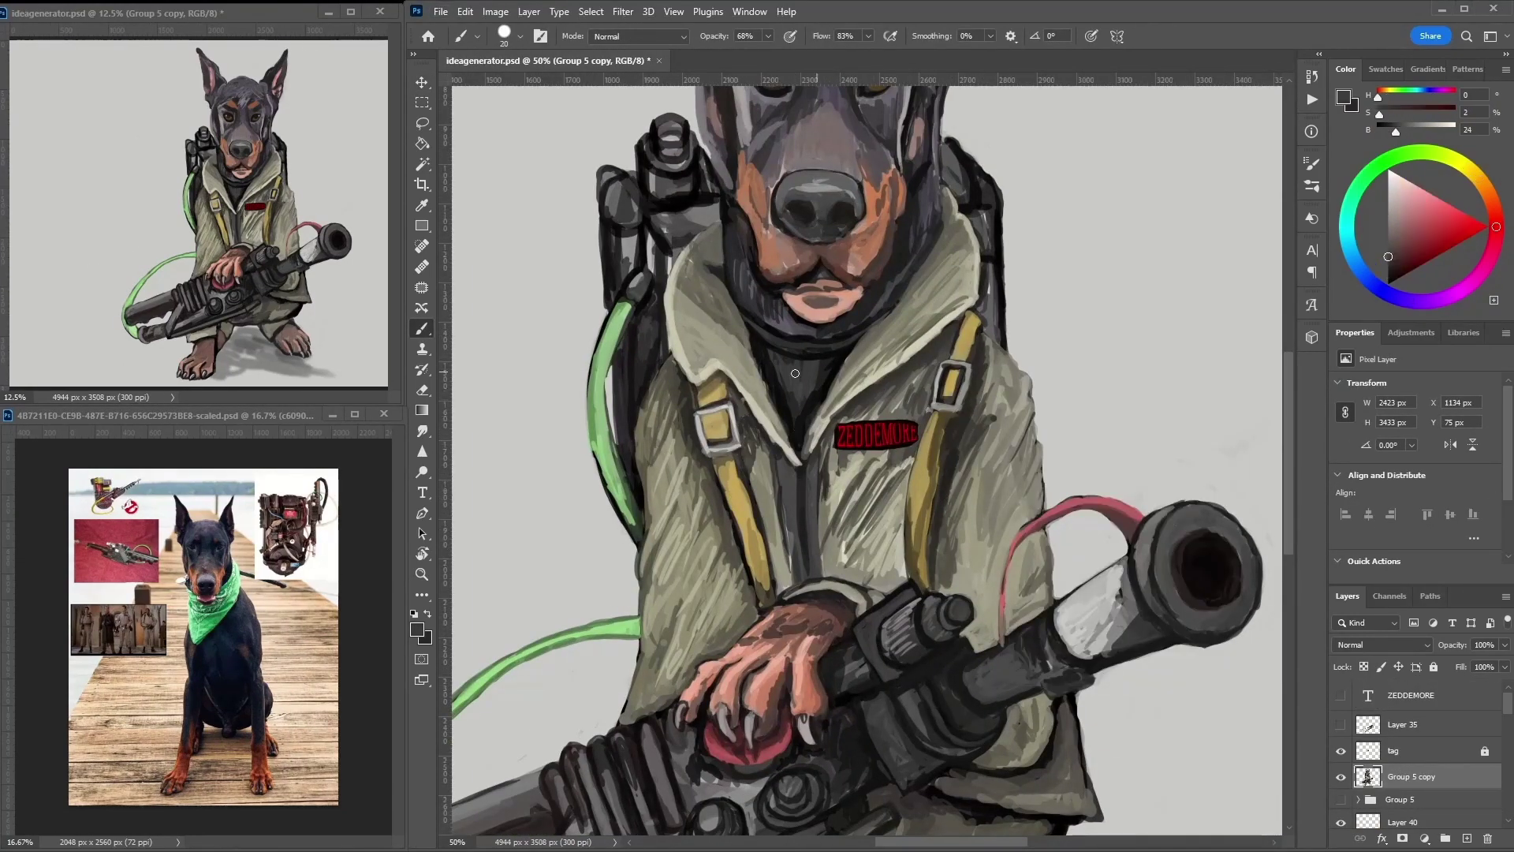
pyautogui.moveTo(758, 332); pyautogui.dragTo(796, 354)
# - Touch up the dark areas around the neck and erase stray paint along the outer edge of the head and ear
pyautogui.moveTo(722, 209); pyautogui.dragTo(678, 379)
pyautogui.keyDown('alt'); pyautogui.click(675, 388); pyautogui.keyUp('alt')
pyautogui.keyDown('alt'); pyautogui.click(888, 355); pyautogui.keyUp('alt')
pyautogui.moveTo(893, 402); pyautogui.dragTo(891, 287)
pyautogui.press('e')
pyautogui.moveTo(919, 211); pyautogui.dragTo(900, 286)
pyautogui.moveTo(970, 174); pyautogui.dragTo(922, 281)
# - Redefine the ear on the backpack-free side with near-black fur and a cleaner pink inner strip
pyautogui.press('b')
pyautogui.keyDown('alt'); pyautogui.click(896, 151); pyautogui.keyUp('alt')
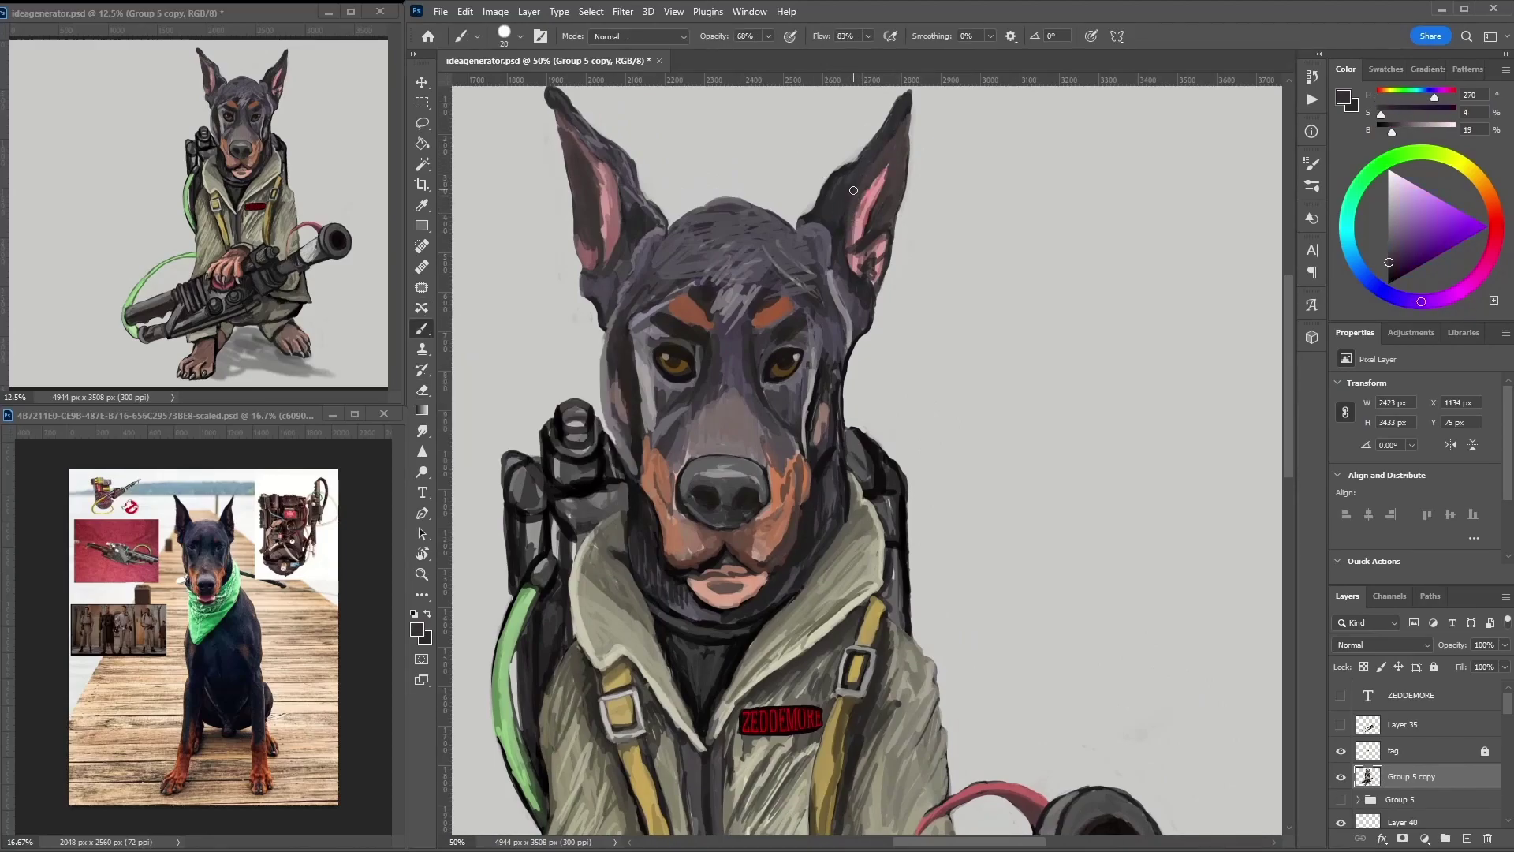
pyautogui.keyDown('alt'); pyautogui.click(891, 205); pyautogui.keyUp('alt')
pyautogui.keyDown('alt'); pyautogui.click(881, 247); pyautogui.keyUp('alt')
pyautogui.moveTo(876, 241); pyautogui.dragTo(884, 170)
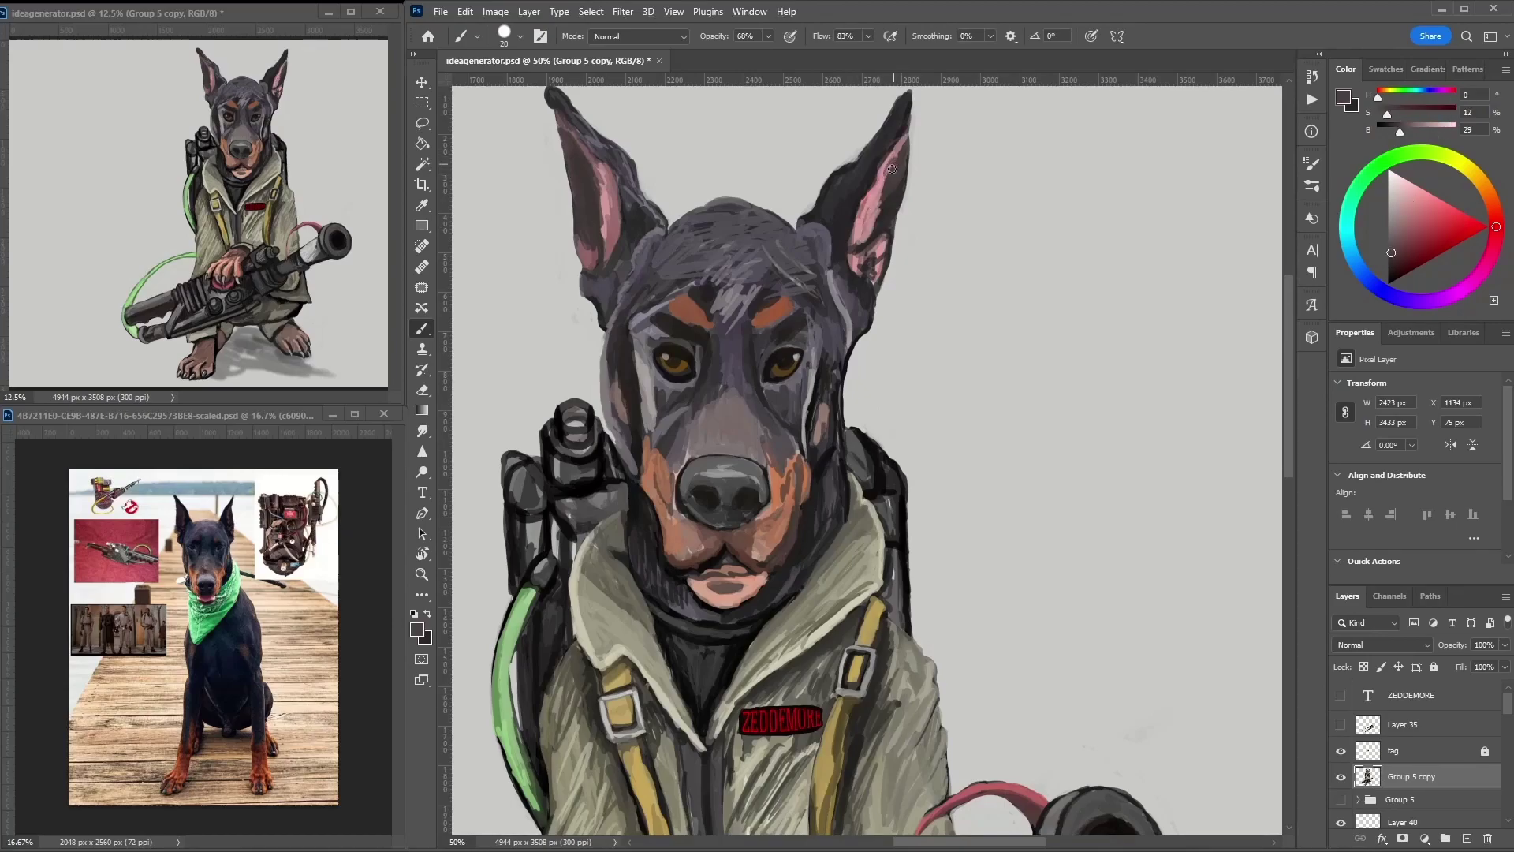
# - Blend the light hatching on the dog's forehead into softer purple-grey fur strokes
pyautogui.moveTo(677, 264); pyautogui.dragTo(654, 291)
pyautogui.moveTo(666, 237); pyautogui.dragTo(646, 303)
pyautogui.keyDown('alt'); pyautogui.click(753, 300); pyautogui.keyUp('alt')
pyautogui.moveTo(801, 253)
pyautogui.mouseDown()
pyautogui.moveTo(792, 304)
pyautogui.moveTo(713, 308)
pyautogui.moveTo(643, 284)
pyautogui.moveTo(804, 304)
pyautogui.mouseUp()
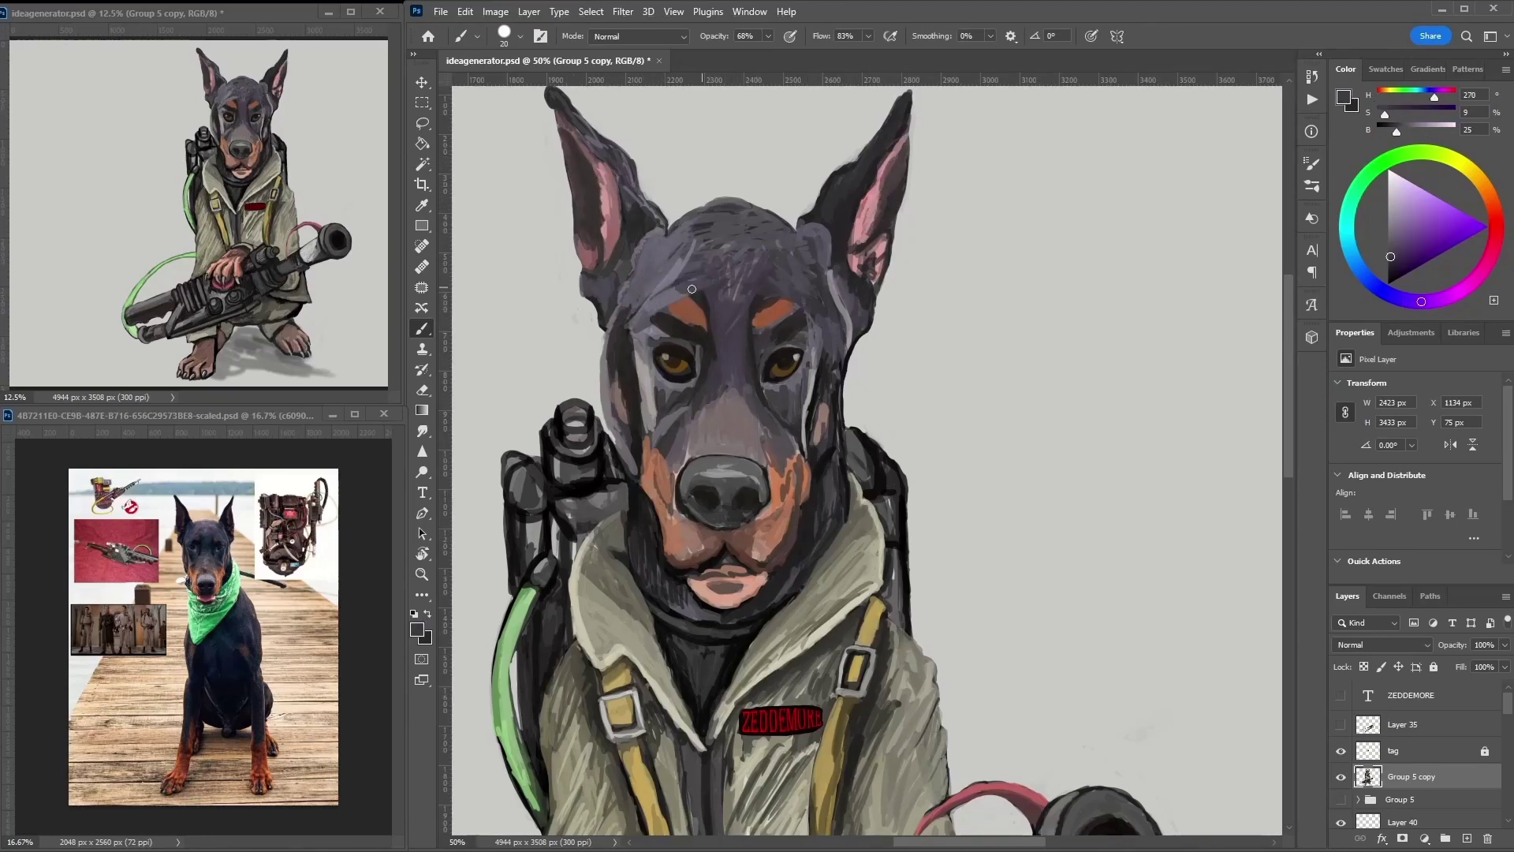
pyautogui.moveTo(654, 237); pyautogui.dragTo(643, 296)
pyautogui.keyDown('alt'); pyautogui.click(797, 276); pyautogui.keyUp('alt')
pyautogui.moveTo(824, 284); pyautogui.dragTo(828, 339)
# - Tone down the orange brow markings and add muted brown and grey strokes across the bridge of the muzzle
pyautogui.keyDown('alt'); pyautogui.click(682, 308); pyautogui.keyUp('alt')
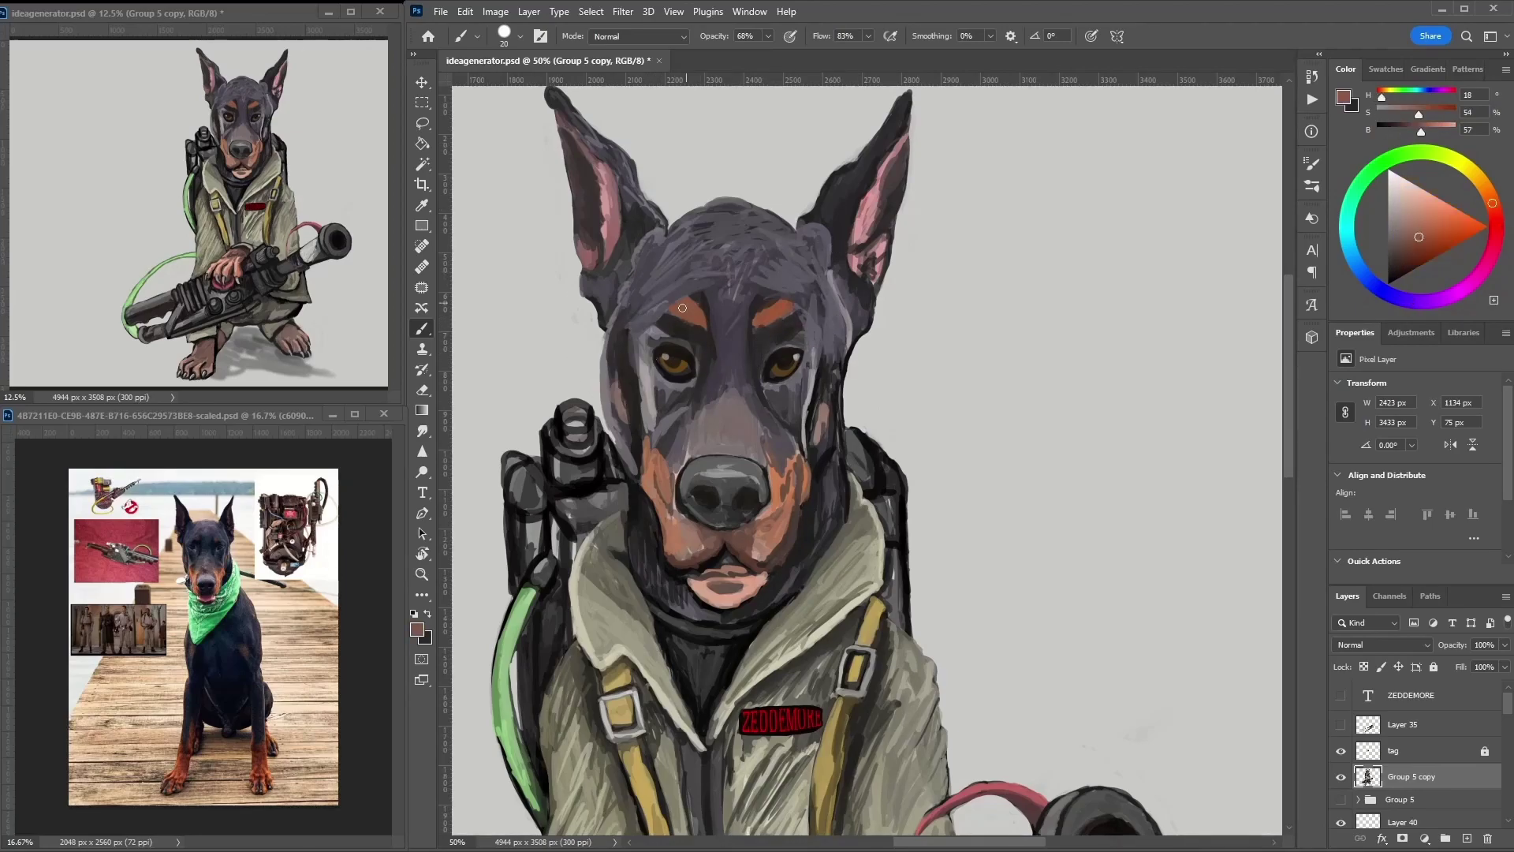
pyautogui.keyDown('alt'); pyautogui.click(744, 413); pyautogui.keyUp('alt')
pyautogui.moveTo(744, 413)
pyautogui.mouseDown()
pyautogui.moveTo(694, 437)
pyautogui.moveTo(710, 458)
pyautogui.mouseUp()
pyautogui.moveTo(761, 442)
pyautogui.mouseDown()
pyautogui.moveTo(766, 463)
pyautogui.moveTo(738, 448)
pyautogui.mouseUp()
pyautogui.keyDown('alt'); pyautogui.click(739, 448); pyautogui.keyUp('alt')
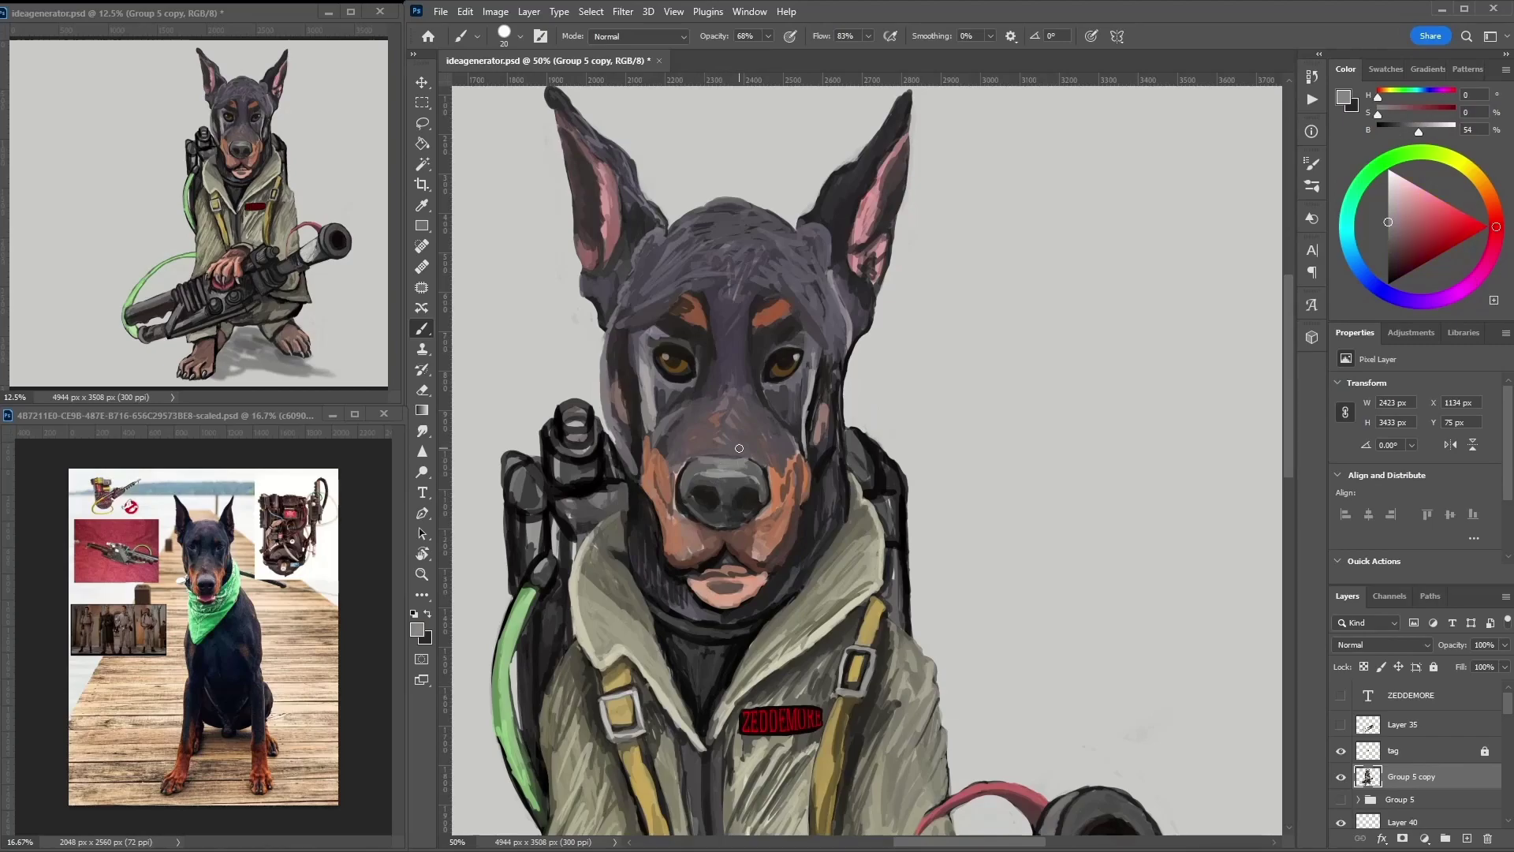
# - Darken the mouth line and the area below the nose, and mute the pink lower lip
pyautogui.keyDown('alt'); pyautogui.click(709, 549); pyautogui.keyUp('alt')
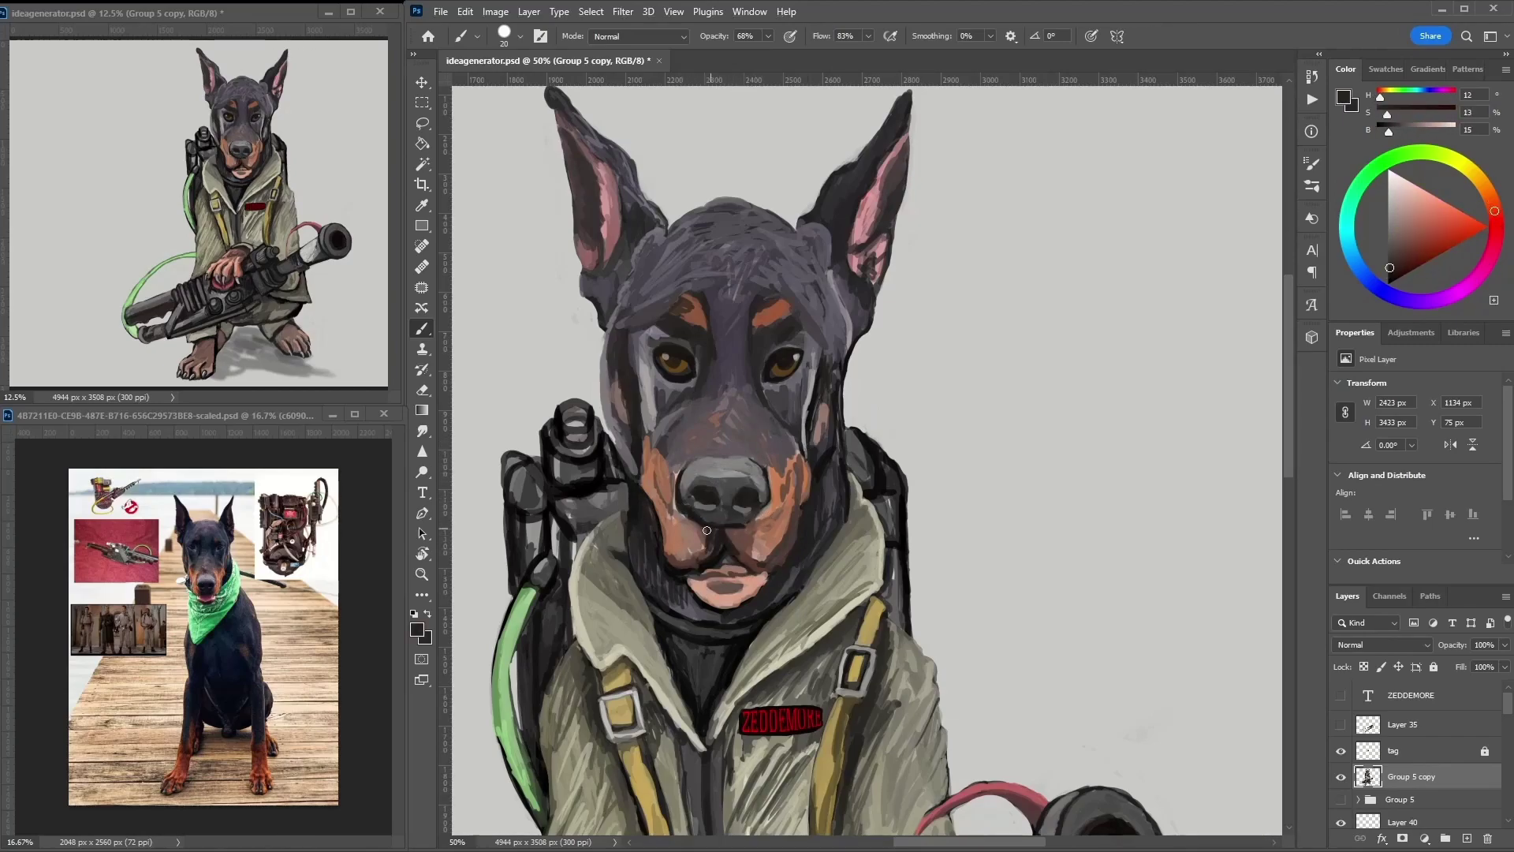
pyautogui.moveTo(762, 544)
pyautogui.mouseDown()
pyautogui.moveTo(698, 588)
pyautogui.moveTo(768, 595)
pyautogui.mouseUp()
pyautogui.keyDown('alt'); pyautogui.click(700, 579); pyautogui.keyUp('alt')
pyautogui.keyDown('alt'); pyautogui.click(698, 587); pyautogui.keyUp('alt')
pyautogui.keyDown('alt'); pyautogui.click(686, 581); pyautogui.keyUp('alt')
pyautogui.keyDown('alt'); pyautogui.click(687, 581); pyautogui.keyUp('alt')
pyautogui.moveTo(698, 536); pyautogui.dragTo(763, 544)
pyautogui.keyDown('alt'); pyautogui.click(684, 524); pyautogui.keyUp('alt')
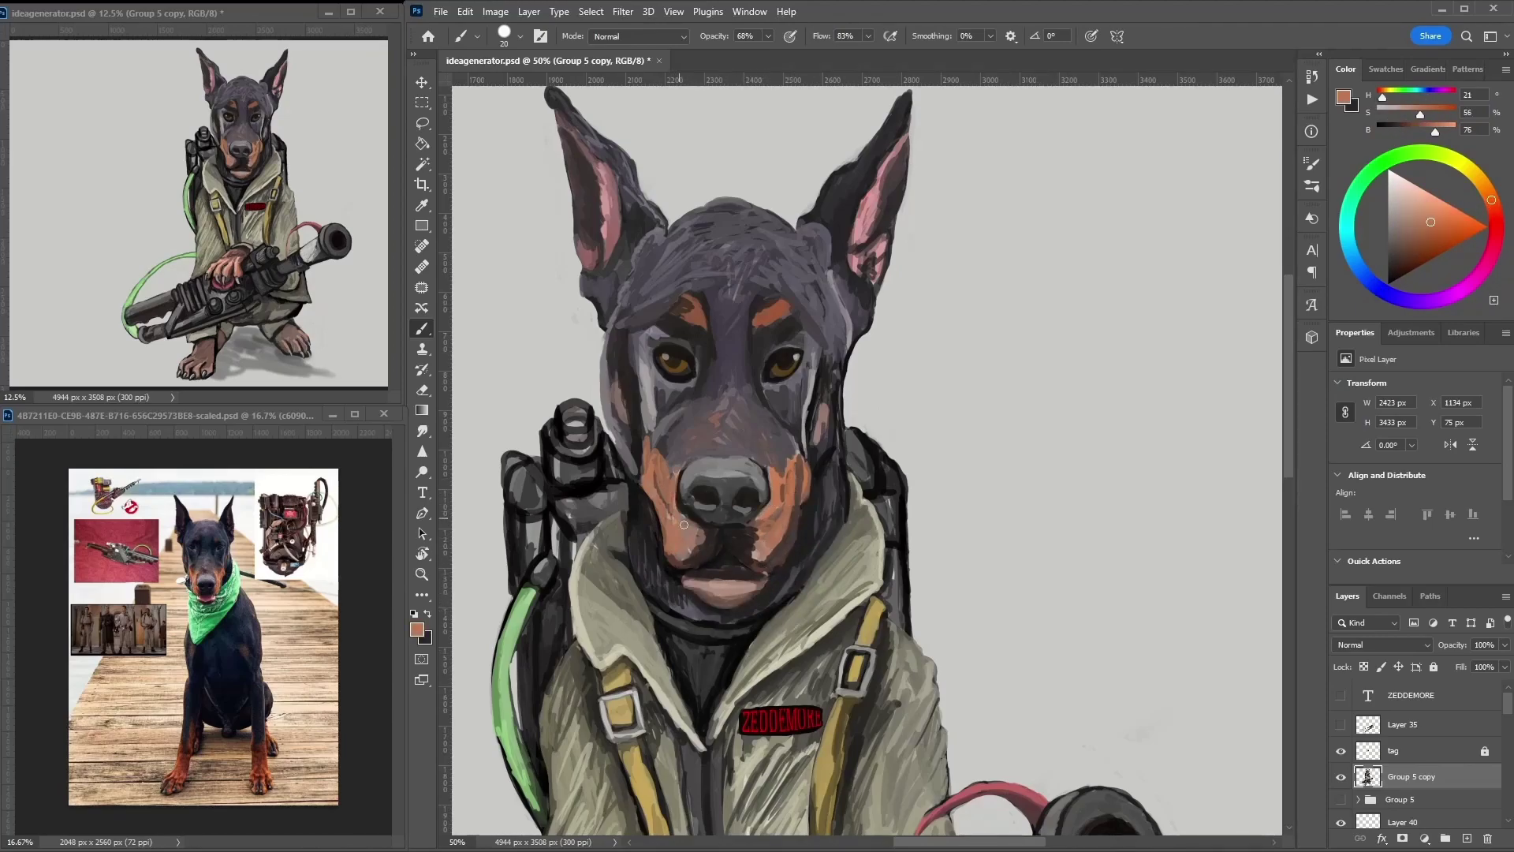
# - Add a light grey highlight above the nose and repaint the outer cheek edge on the backpack side with grey fur
pyautogui.keyDown('alt'); pyautogui.click(692, 243); pyautogui.keyUp('alt')
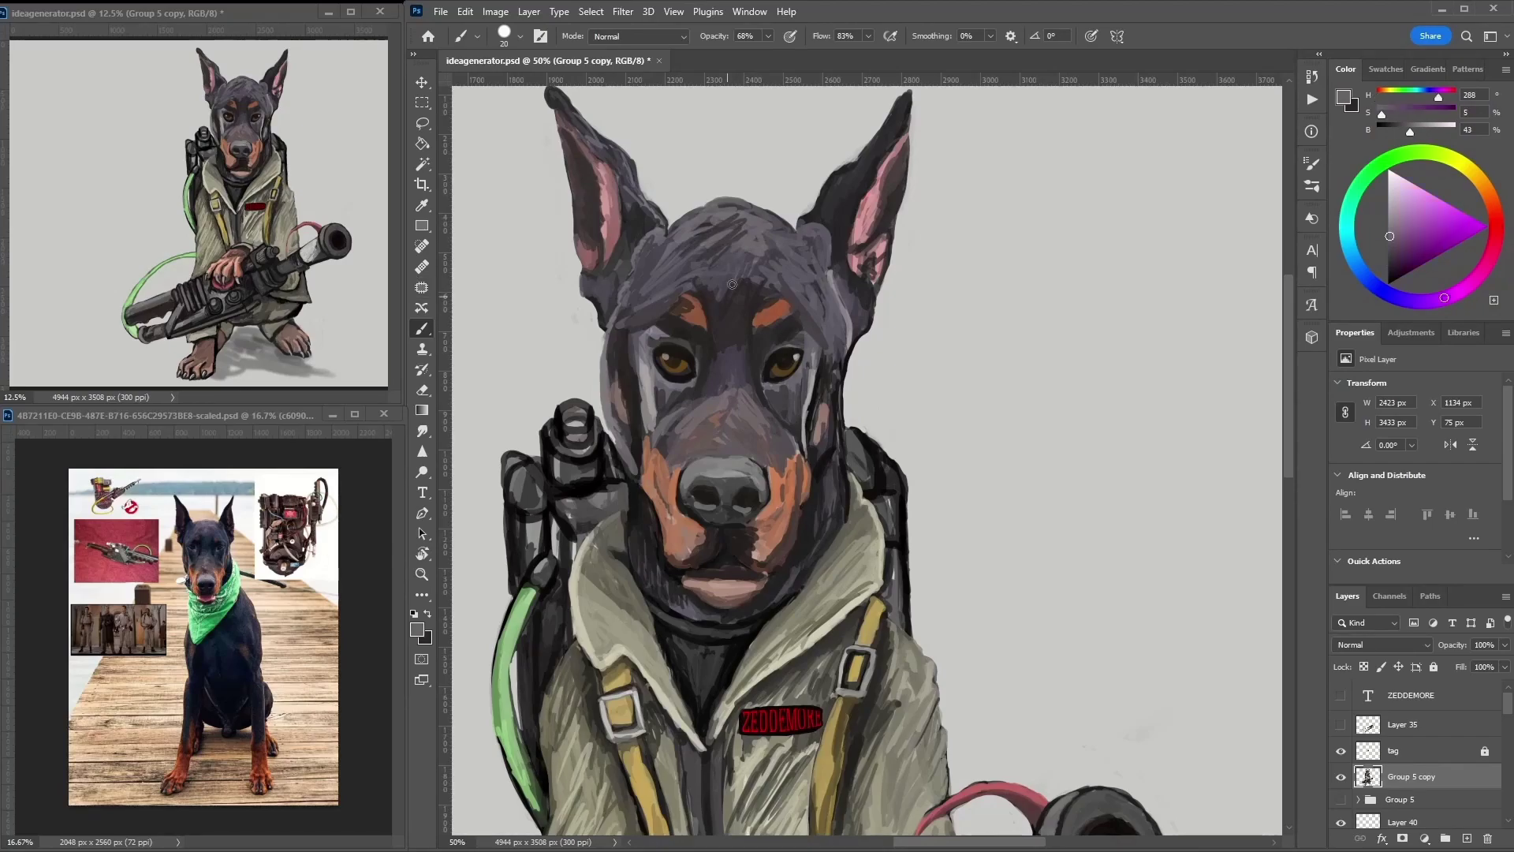
pyautogui.moveTo(717, 437); pyautogui.dragTo(705, 422)
pyautogui.keyDown('alt'); pyautogui.click(802, 450); pyautogui.keyUp('alt')
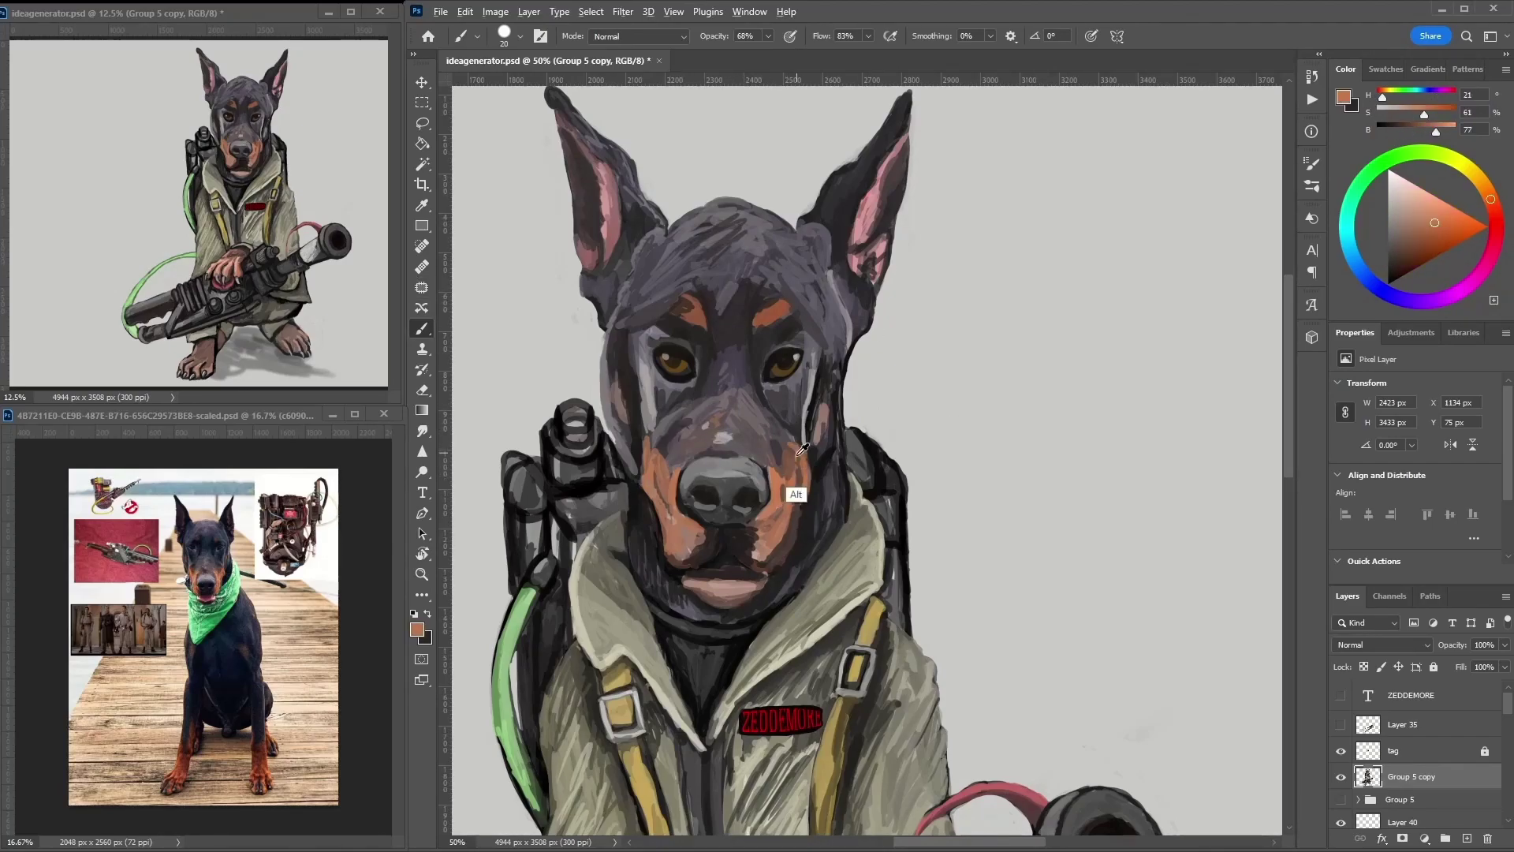
pyautogui.keyDown('alt'); pyautogui.click(824, 418); pyautogui.keyUp('alt')
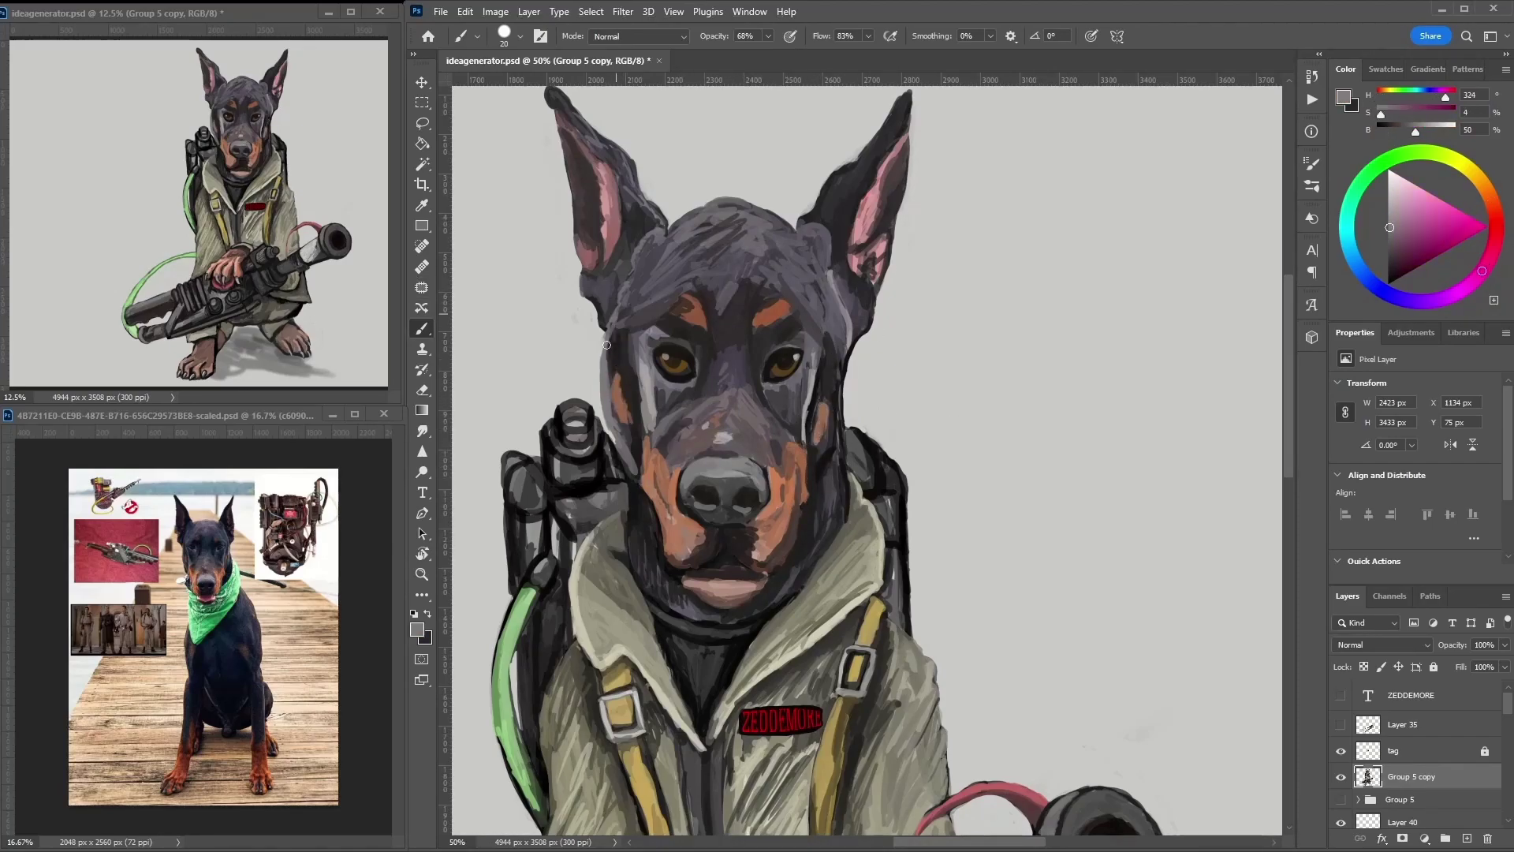
pyautogui.moveTo(606, 345); pyautogui.dragTo(622, 465)
pyautogui.keyDown('alt'); pyautogui.click(614, 320); pyautogui.keyUp('alt')
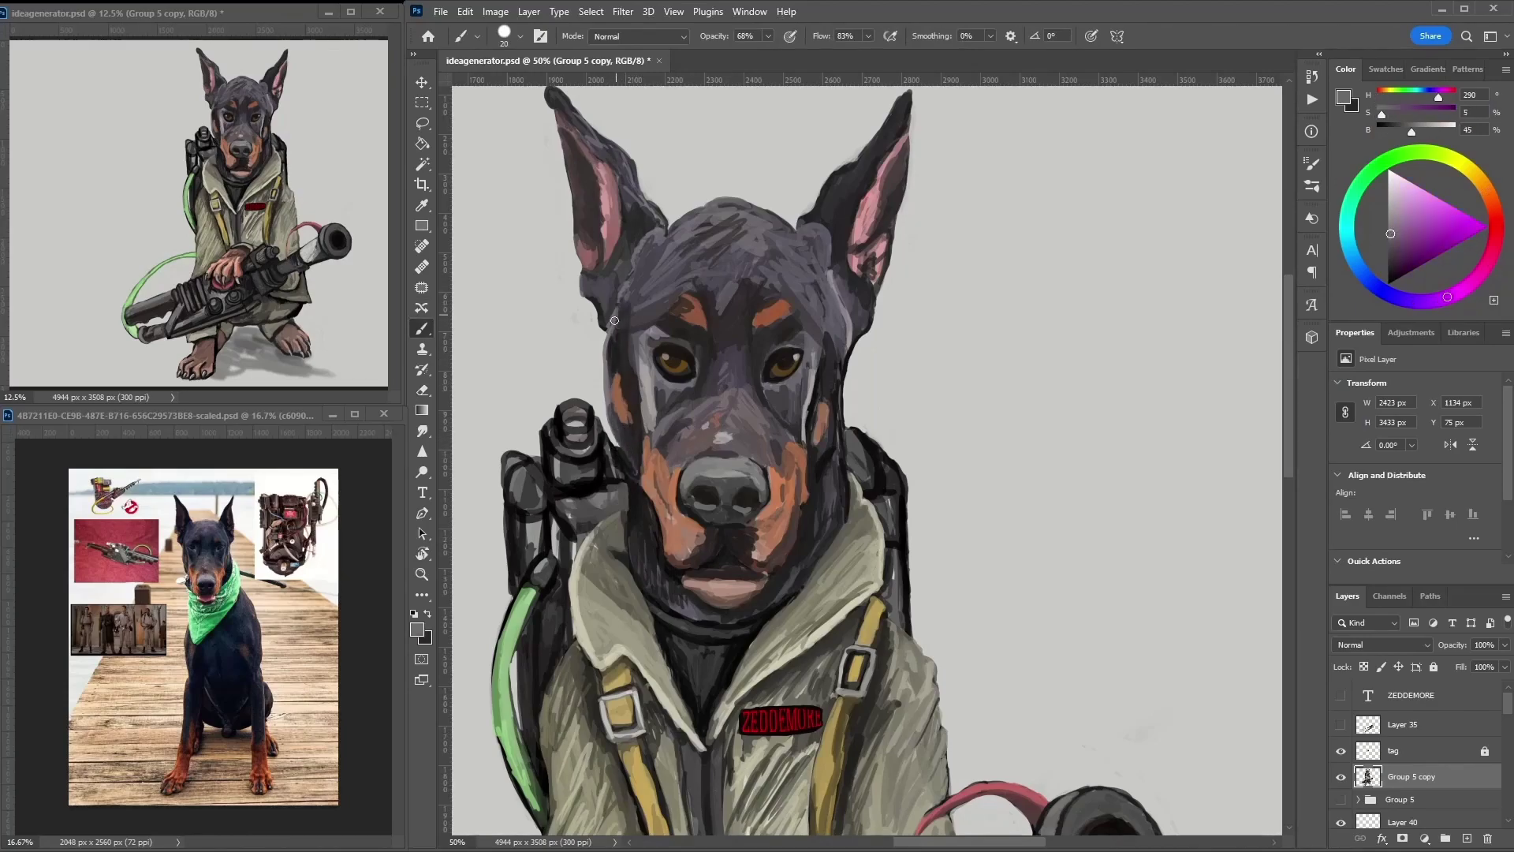
# - Soften the orange markings on both sides of the muzzle with muted brown strokes
pyautogui.hotkey('ctrl', '-')
pyautogui.scroll(-6, 708, 473)
pyautogui.keyDown('alt'); pyautogui.click(709, 581); pyautogui.keyUp('alt')
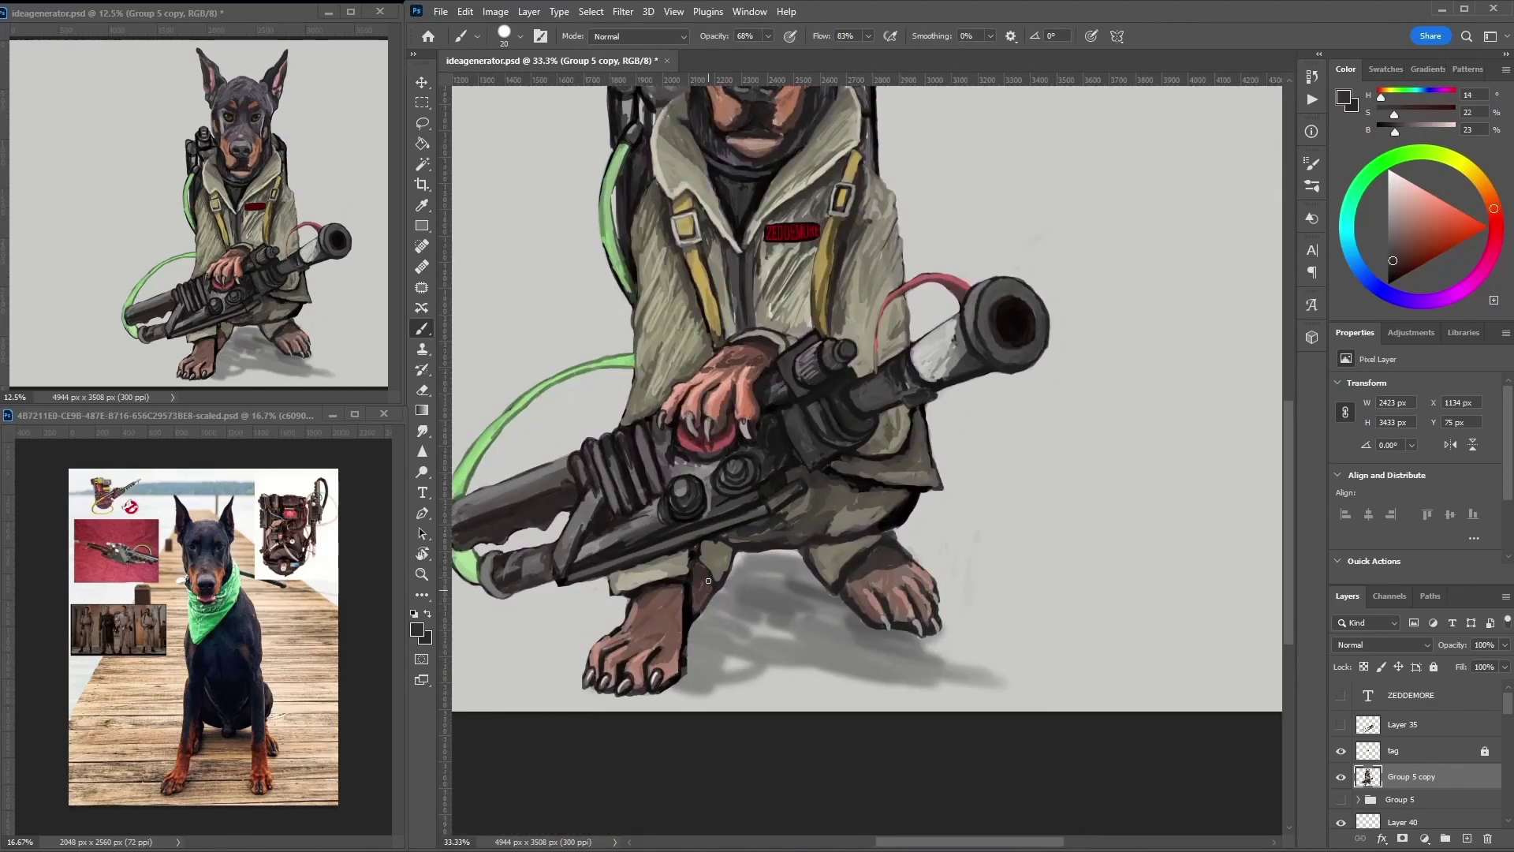
pyautogui.rightClick(893, 565)
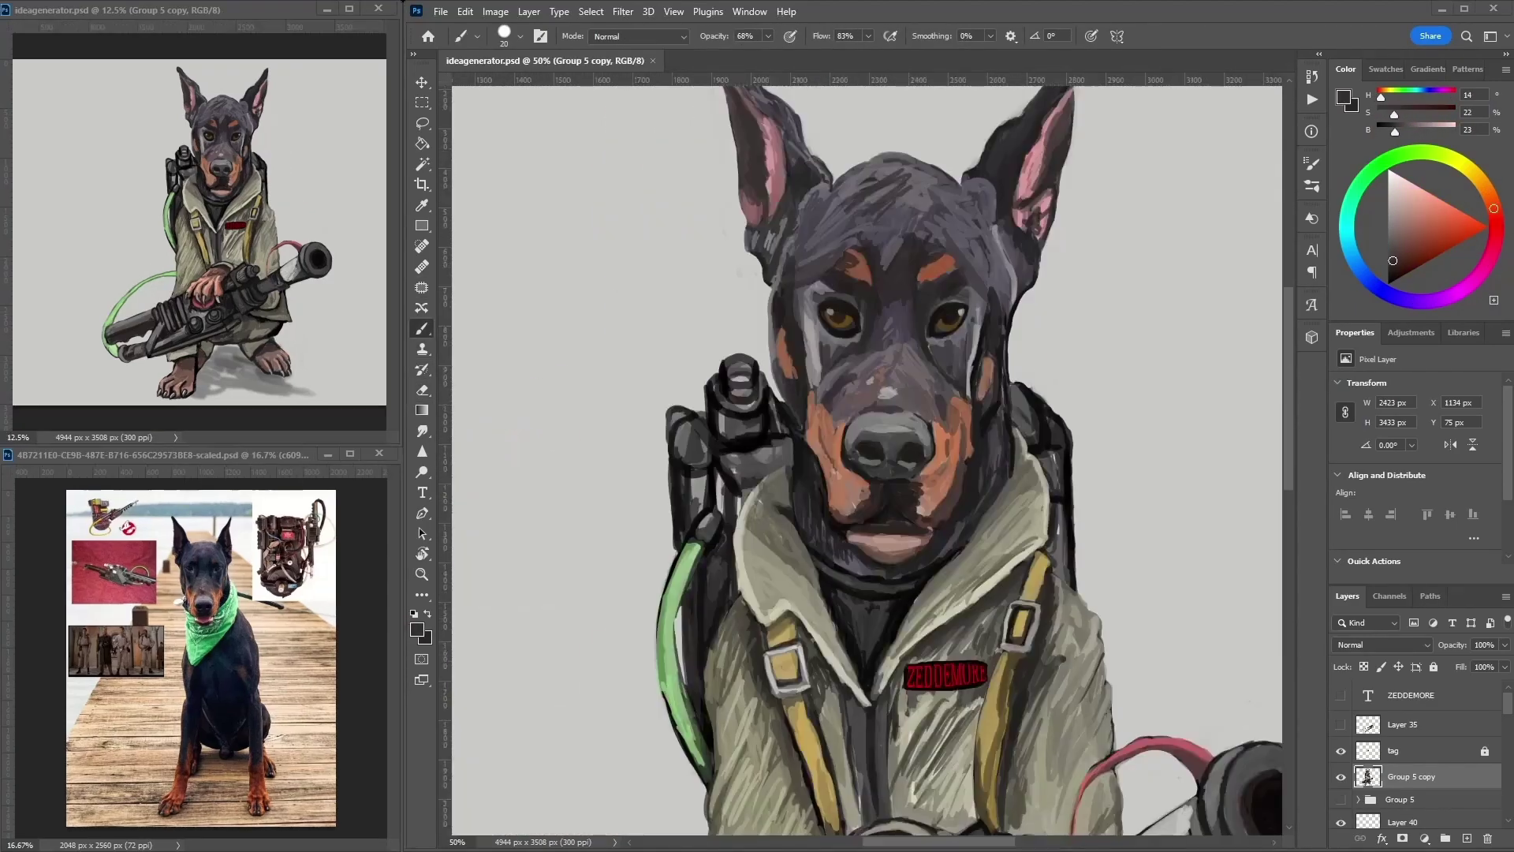
pyautogui.keyDown('alt'); pyautogui.click(848, 402); pyautogui.keyUp('alt')
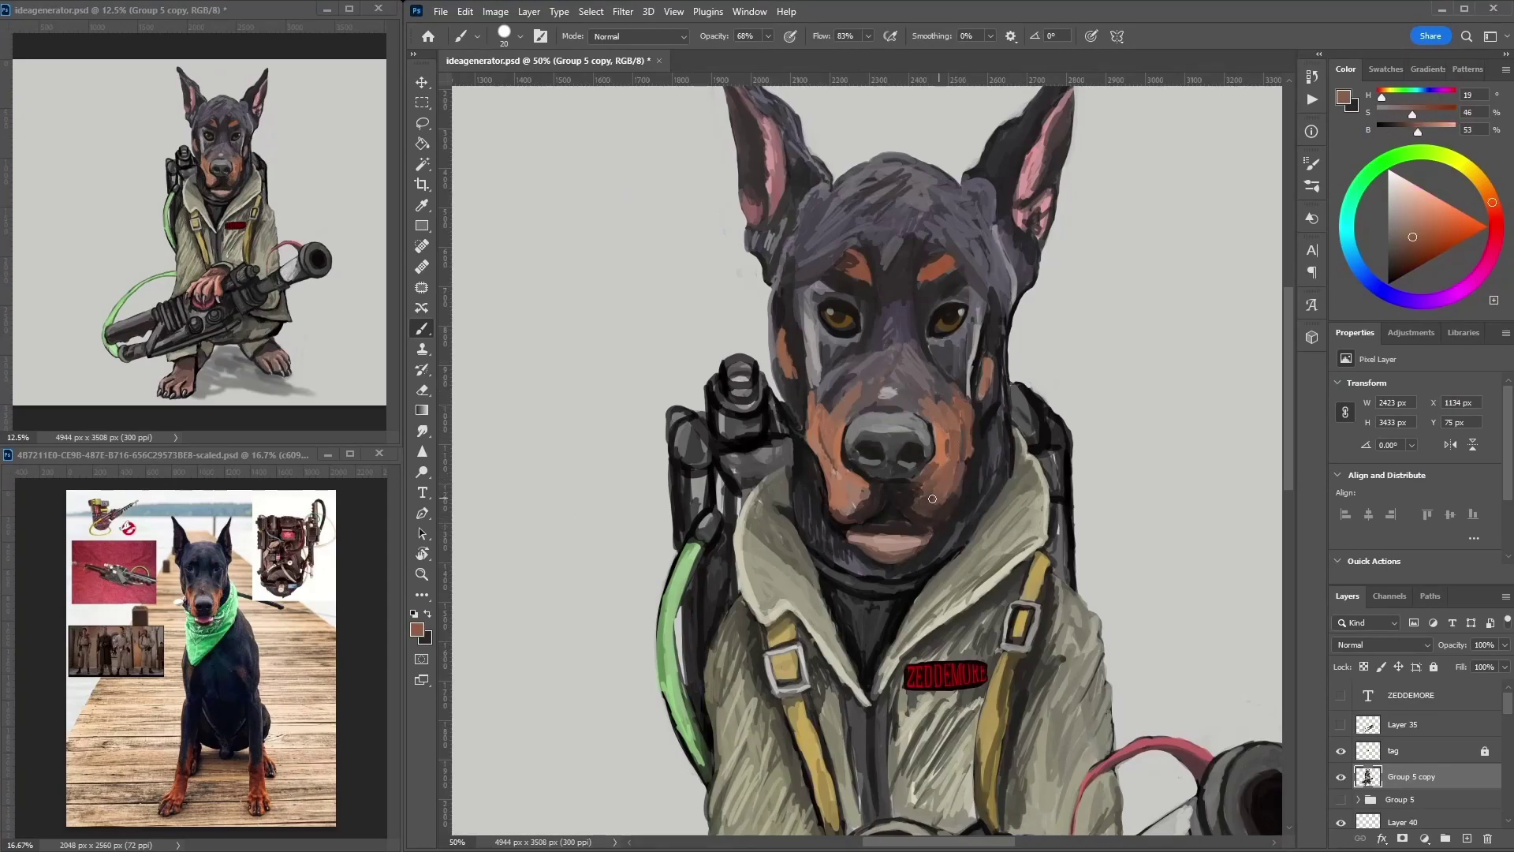
pyautogui.keyDown('alt'); pyautogui.click(957, 471); pyautogui.keyUp('alt')
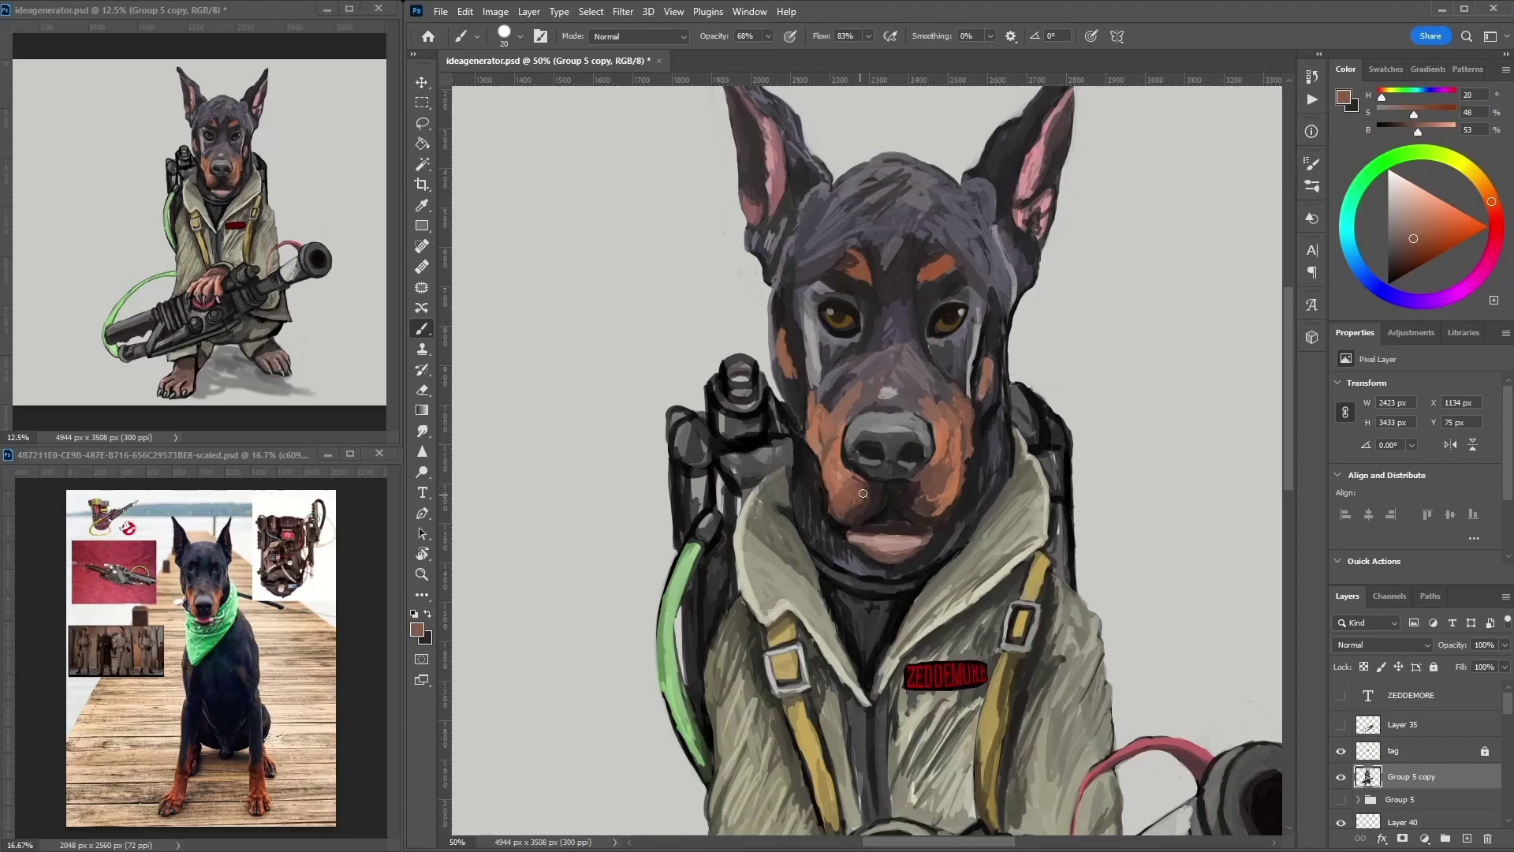
# - Define the backpack's upper cylinder and side frame with grey highlights, dark shading and a near-black outer contour
pyautogui.keyDown('alt'); pyautogui.click(752, 366); pyautogui.keyUp('alt')
pyautogui.keyDown('alt'); pyautogui.click(723, 364); pyautogui.keyUp('alt')
pyautogui.moveTo(733, 386); pyautogui.dragTo(718, 430)
pyautogui.moveTo(755, 488)
pyautogui.mouseDown()
pyautogui.moveTo(716, 523)
pyautogui.moveTo(690, 504)
pyautogui.mouseUp()
pyautogui.keyDown('alt'); pyautogui.click(673, 442); pyautogui.keyUp('alt')
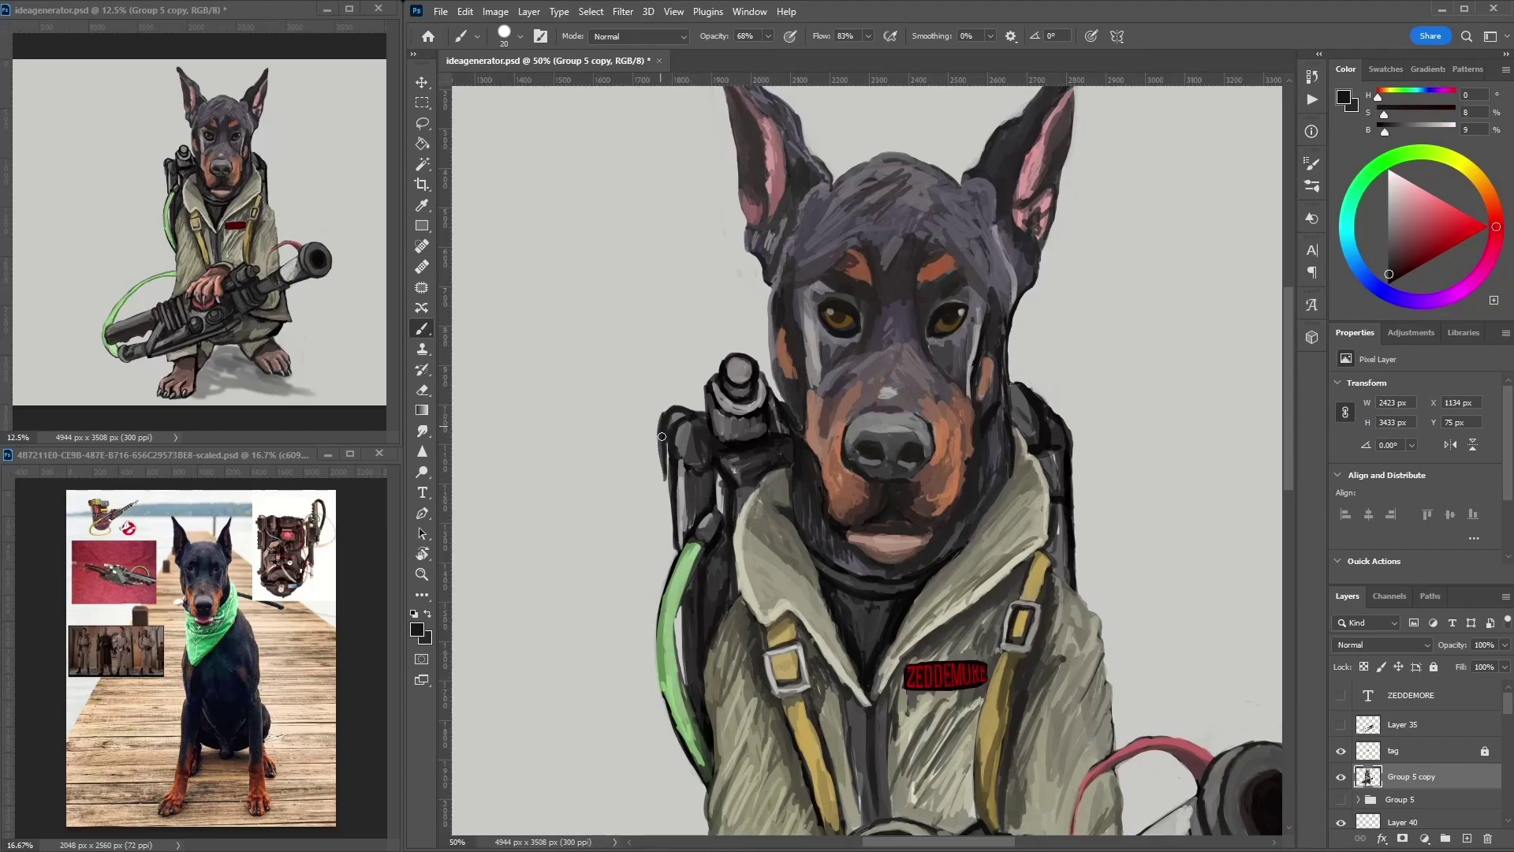
pyautogui.moveTo(661, 436); pyautogui.dragTo(668, 563)
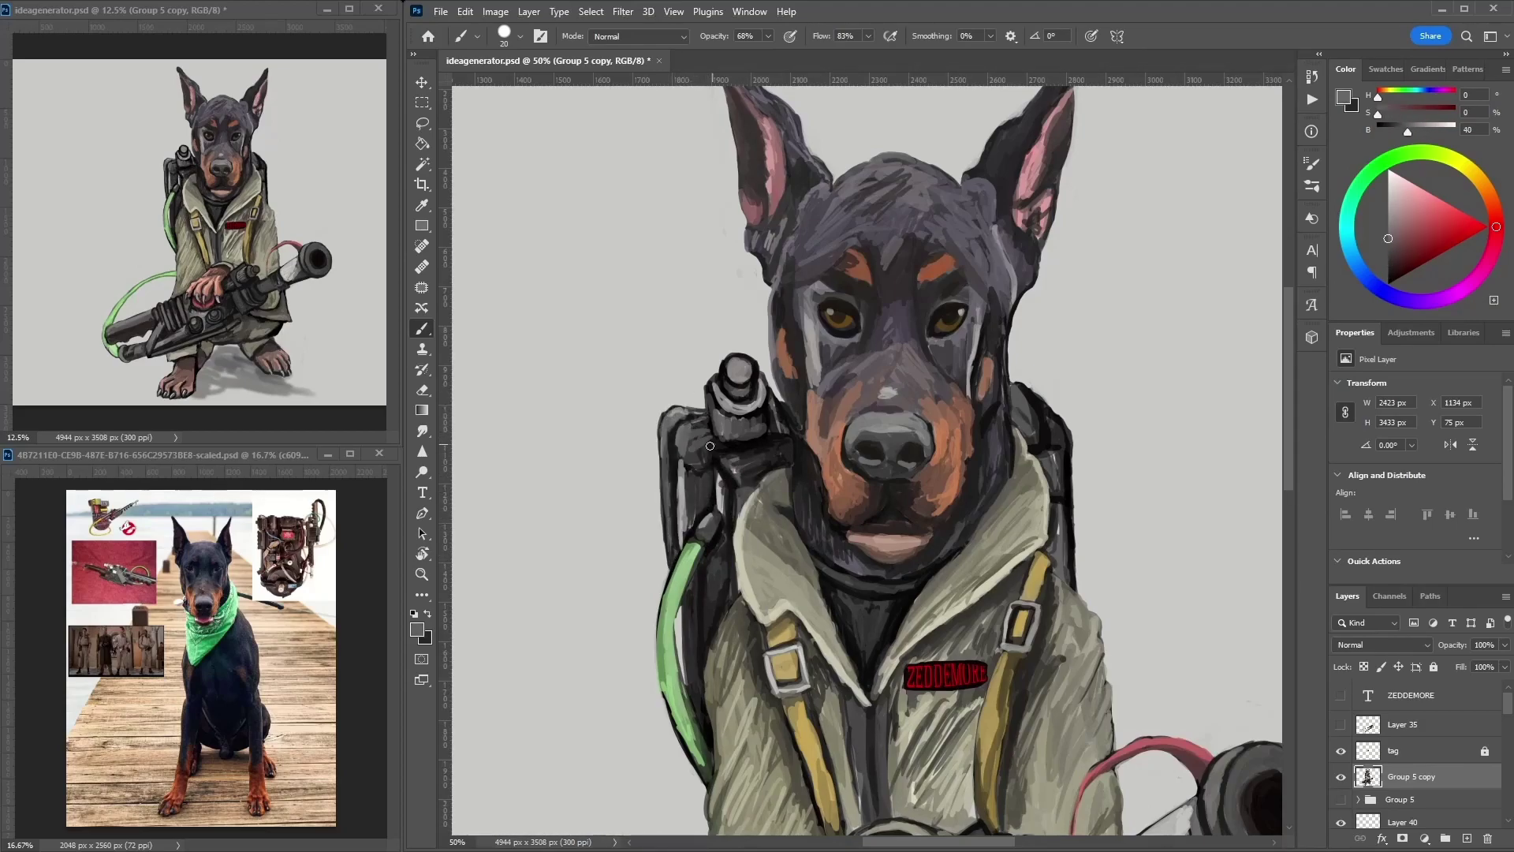
pyautogui.keyDown('alt'); pyautogui.click(749, 505); pyautogui.keyUp('alt')
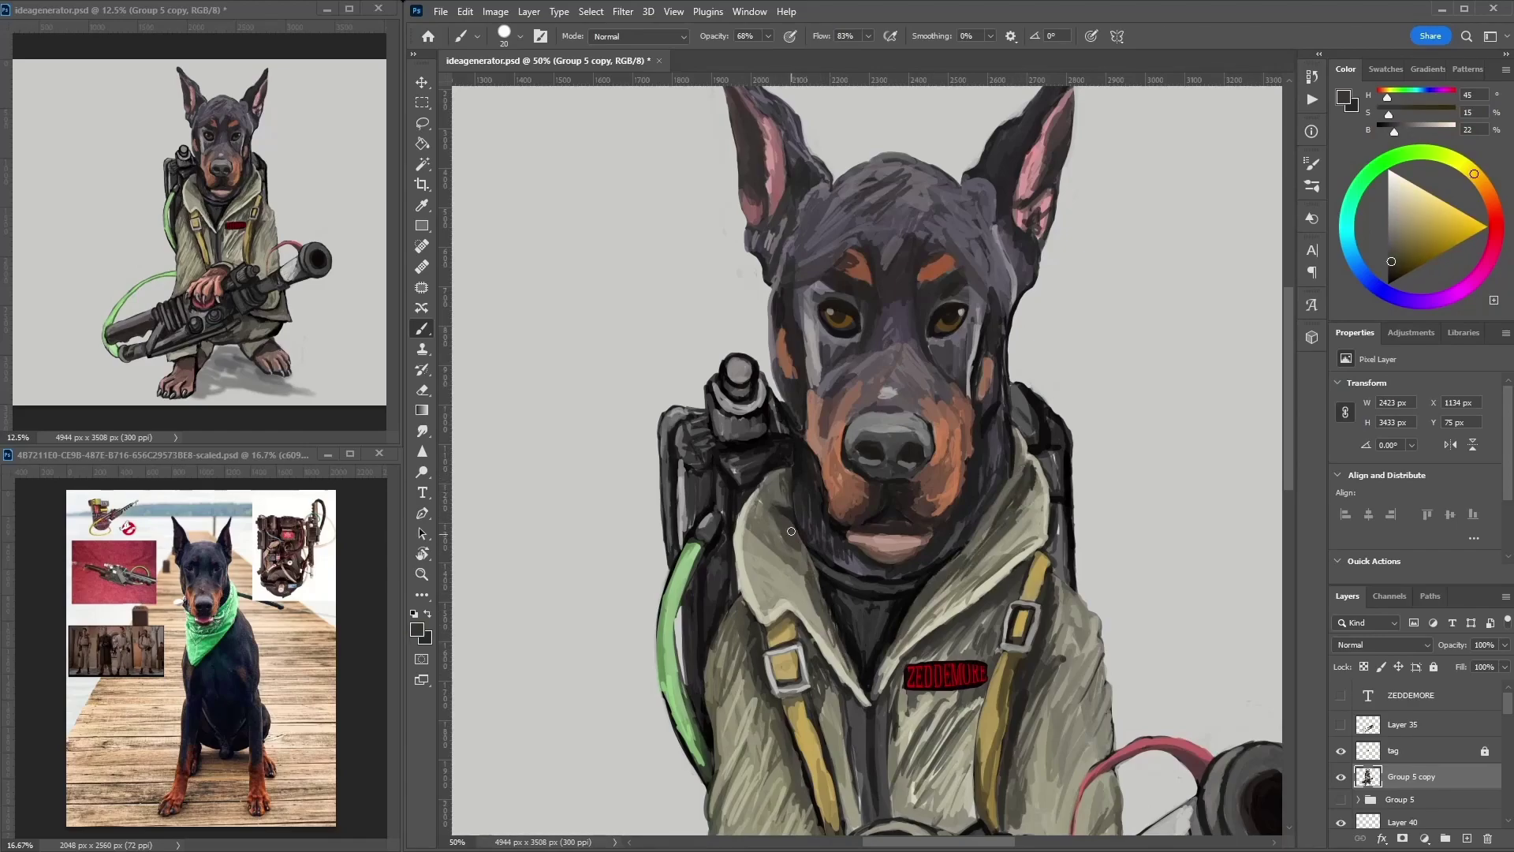
# - Darken the fur below the eye and blend muted brown and grey strokes across the bridge of the muzzle
pyautogui.hotkey('ctrl', '+')
pyautogui.keyDown('alt'); pyautogui.click(1026, 194); pyautogui.keyUp('alt')
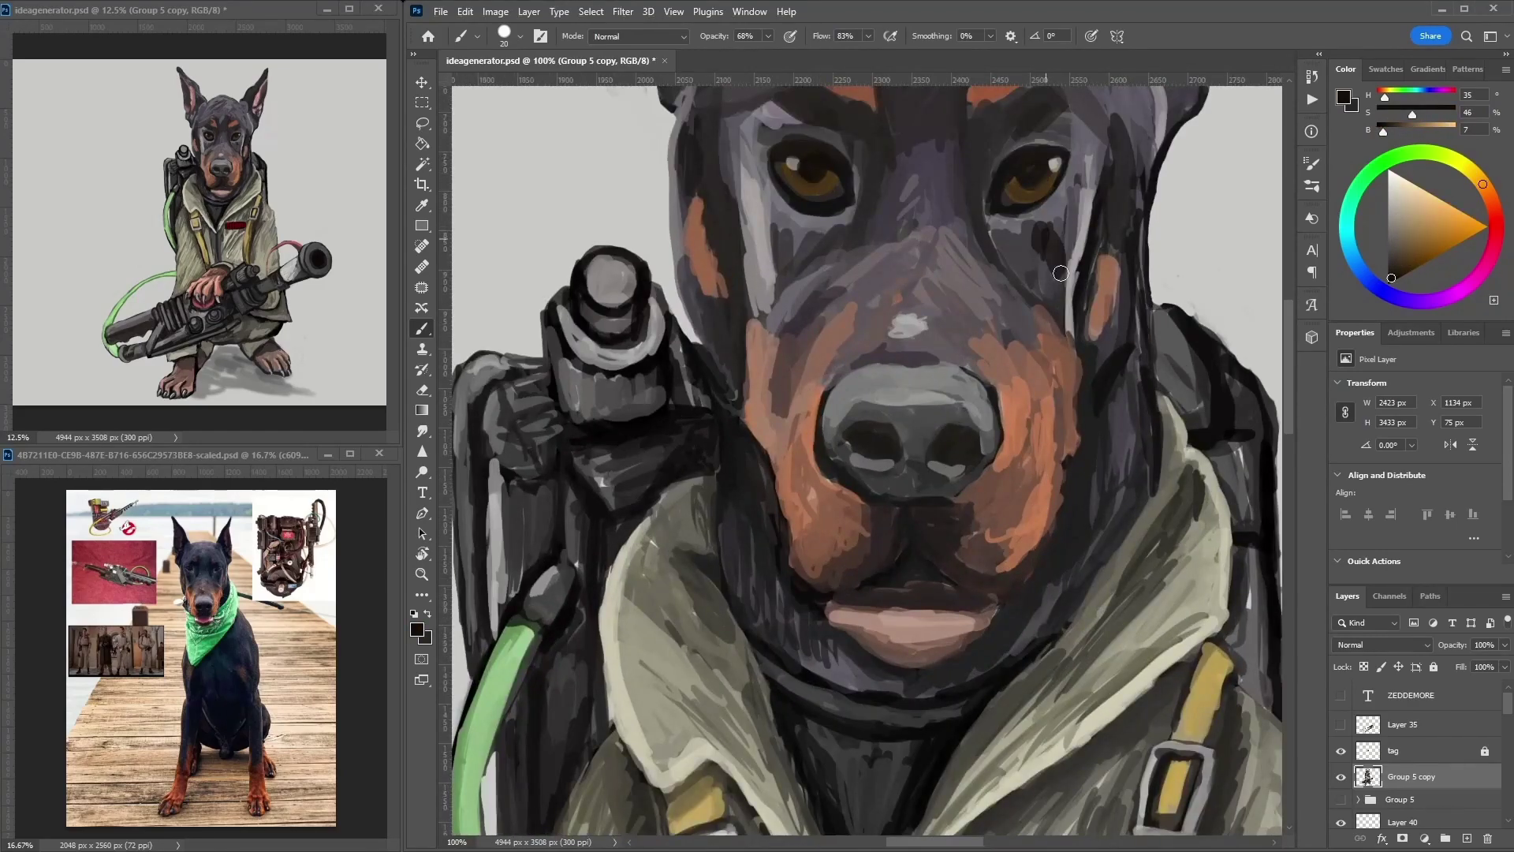
pyautogui.keyDown('alt'); pyautogui.click(1060, 229); pyautogui.keyUp('alt')
pyautogui.moveTo(788, 236); pyautogui.dragTo(896, 267)
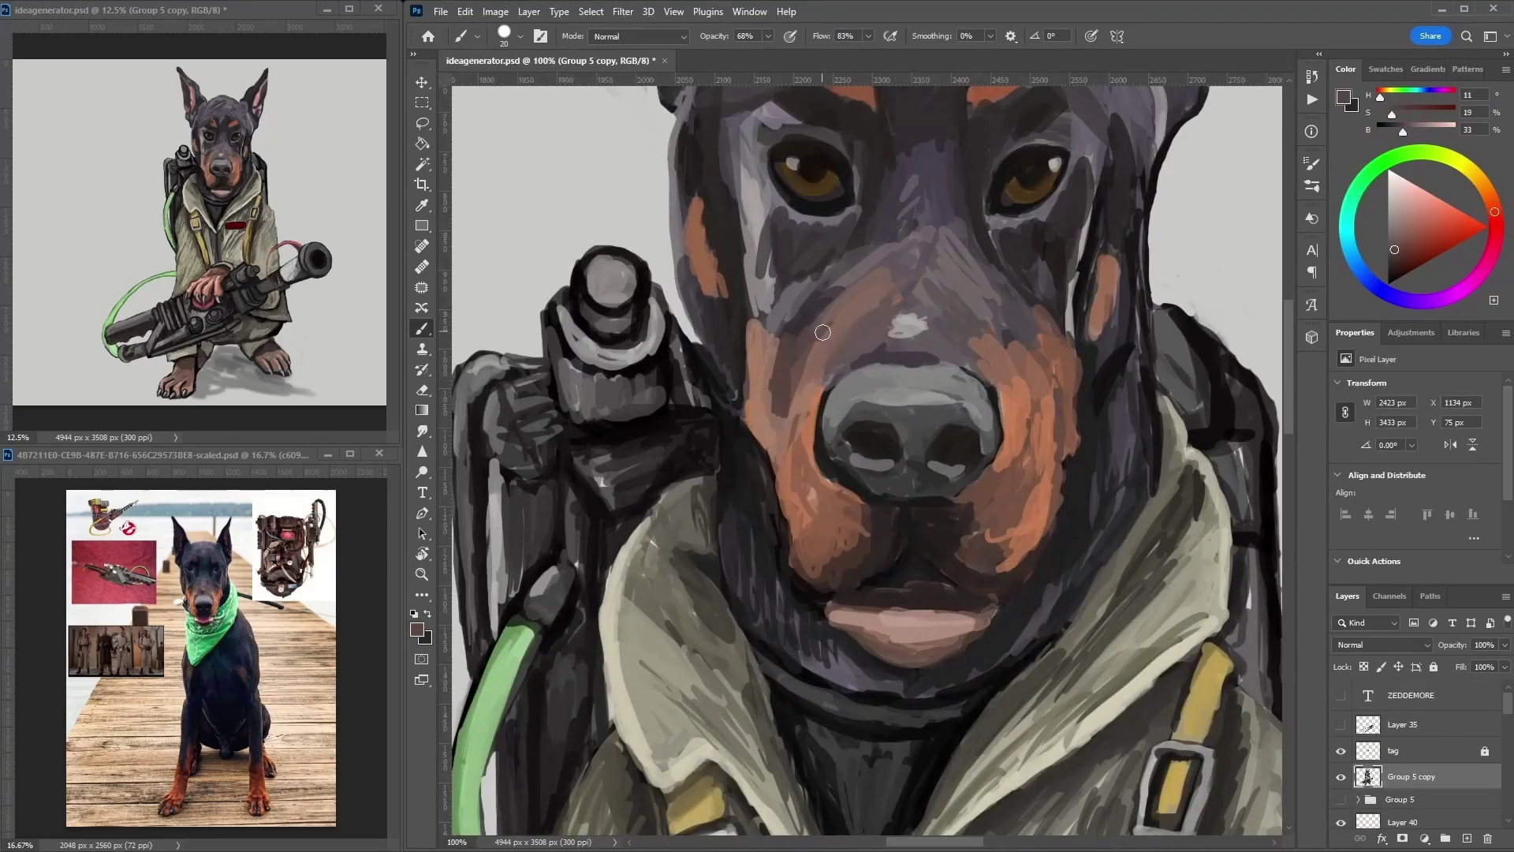
pyautogui.keyDown('alt'); pyautogui.click(801, 405); pyautogui.keyUp('alt')
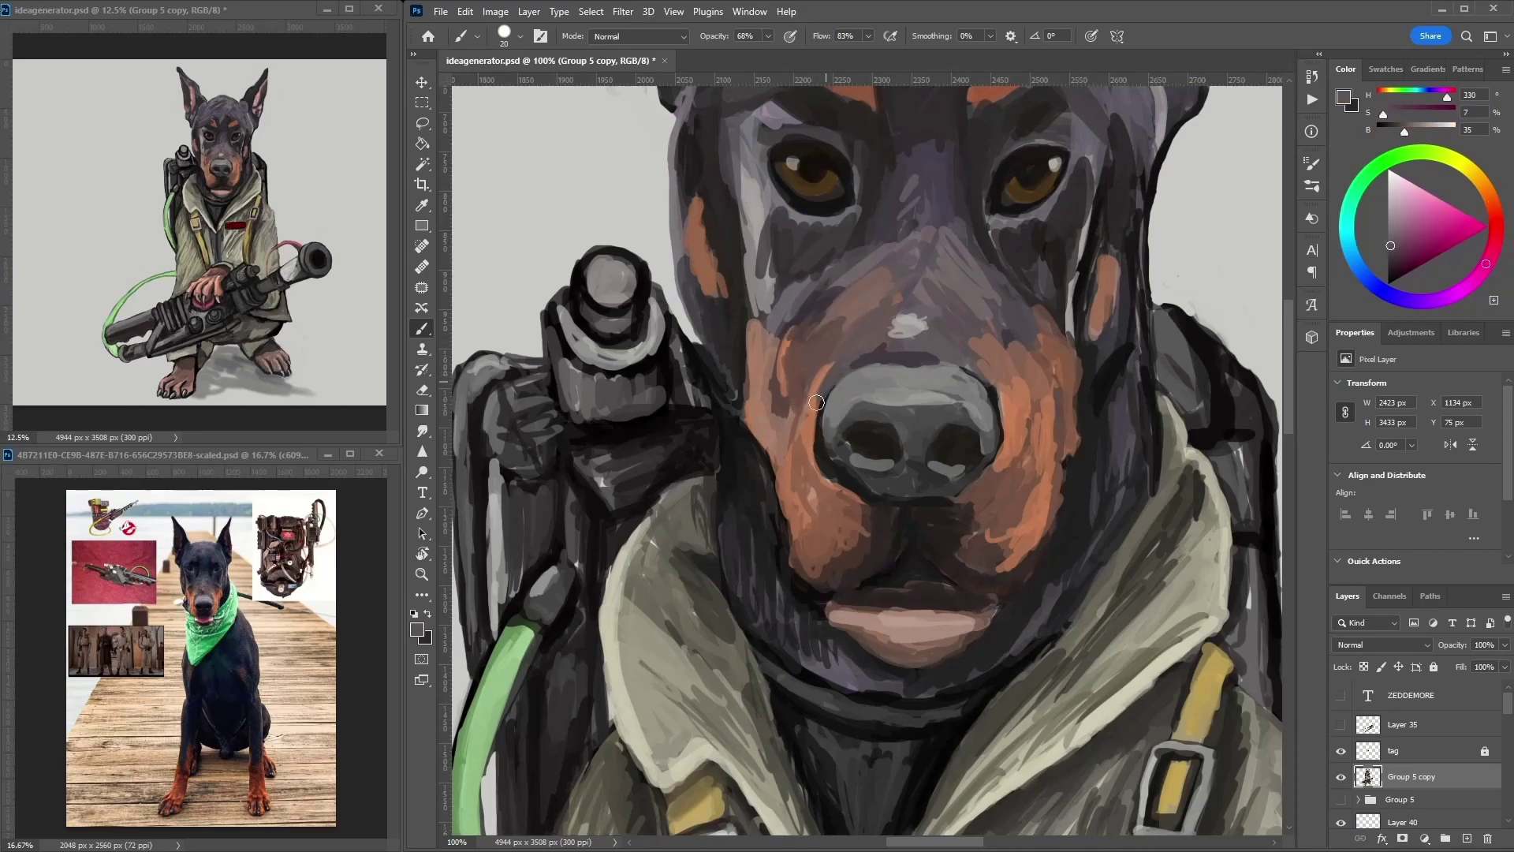
pyautogui.keyDown('alt'); pyautogui.click(886, 332); pyautogui.keyUp('alt')
pyautogui.moveTo(867, 308); pyautogui.dragTo(976, 265)
# - Darken the fur between the brows and blend it down into the brownish muzzle bridge
pyautogui.keyDown('alt'); pyautogui.click(879, 189); pyautogui.keyUp('alt')
pyautogui.moveTo(875, 130); pyautogui.dragTo(875, 261)
pyautogui.moveTo(986, 133)
pyautogui.mouseDown()
pyautogui.moveTo(1051, 193)
pyautogui.moveTo(933, 243)
pyautogui.mouseUp()
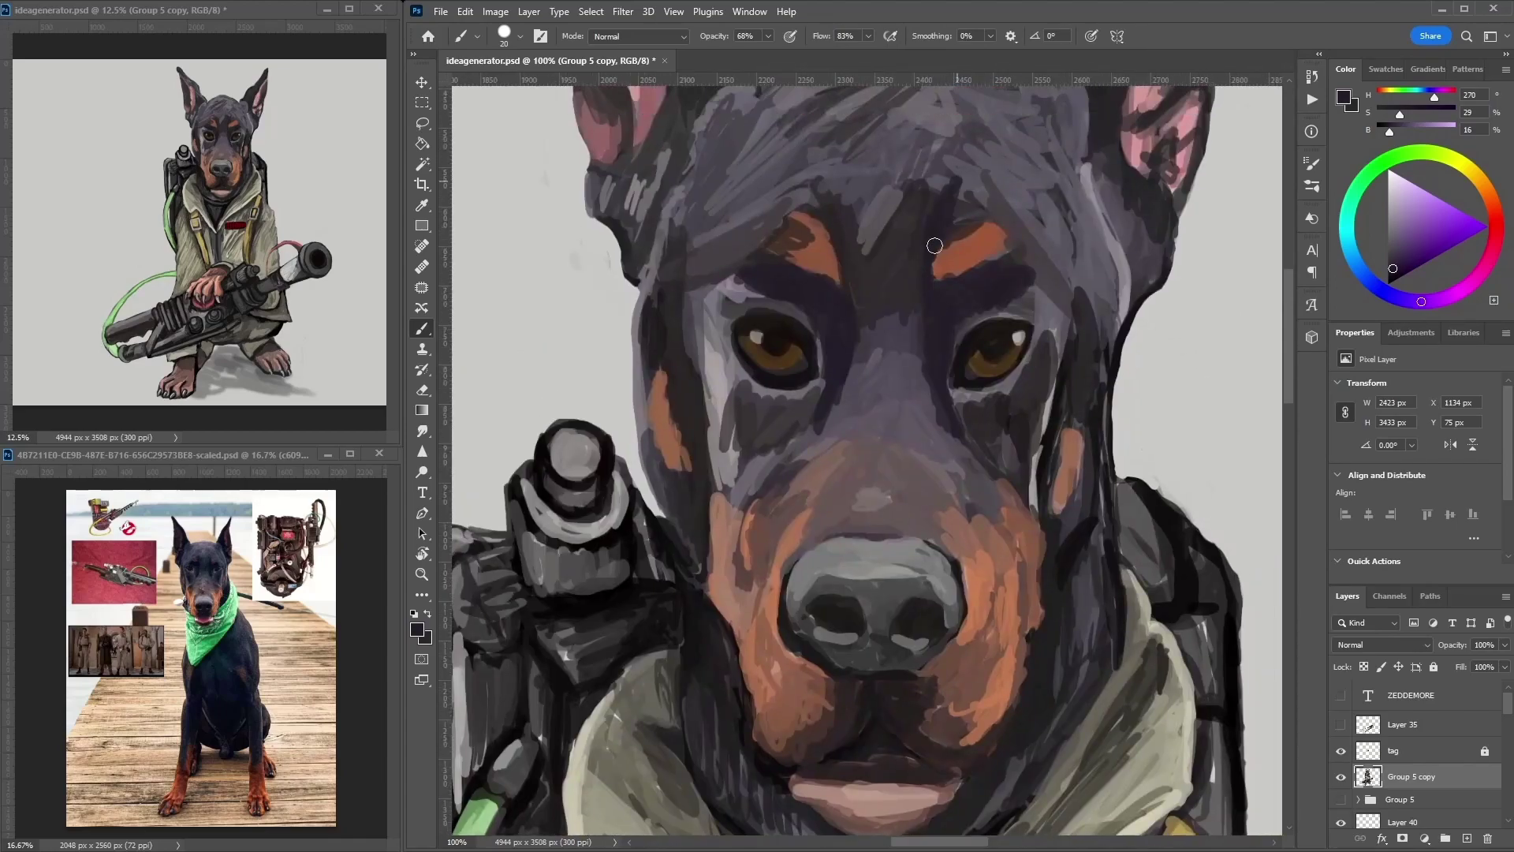
pyautogui.keyDown('alt'); pyautogui.click(907, 229); pyautogui.keyUp('alt')
pyautogui.keyDown('alt'); pyautogui.click(923, 450); pyautogui.keyUp('alt')
pyautogui.moveTo(907, 430)
pyautogui.mouseDown()
pyautogui.moveTo(853, 427)
pyautogui.moveTo(916, 449)
pyautogui.moveTo(963, 436)
pyautogui.mouseUp()
pyautogui.moveTo(859, 379); pyautogui.dragTo(944, 463)
# - Add warm grey fur strokes to the crown of the head and clean up its edge beside the ear with the eraser
pyautogui.moveTo(919, 107)
pyautogui.mouseDown()
pyautogui.moveTo(906, 257)
pyautogui.moveTo(887, 208)
pyautogui.mouseUp()
pyautogui.keyDown('alt'); pyautogui.click(907, 224); pyautogui.keyUp('alt')
pyautogui.keyDown('alt'); pyautogui.click(789, 209); pyautogui.keyUp('alt')
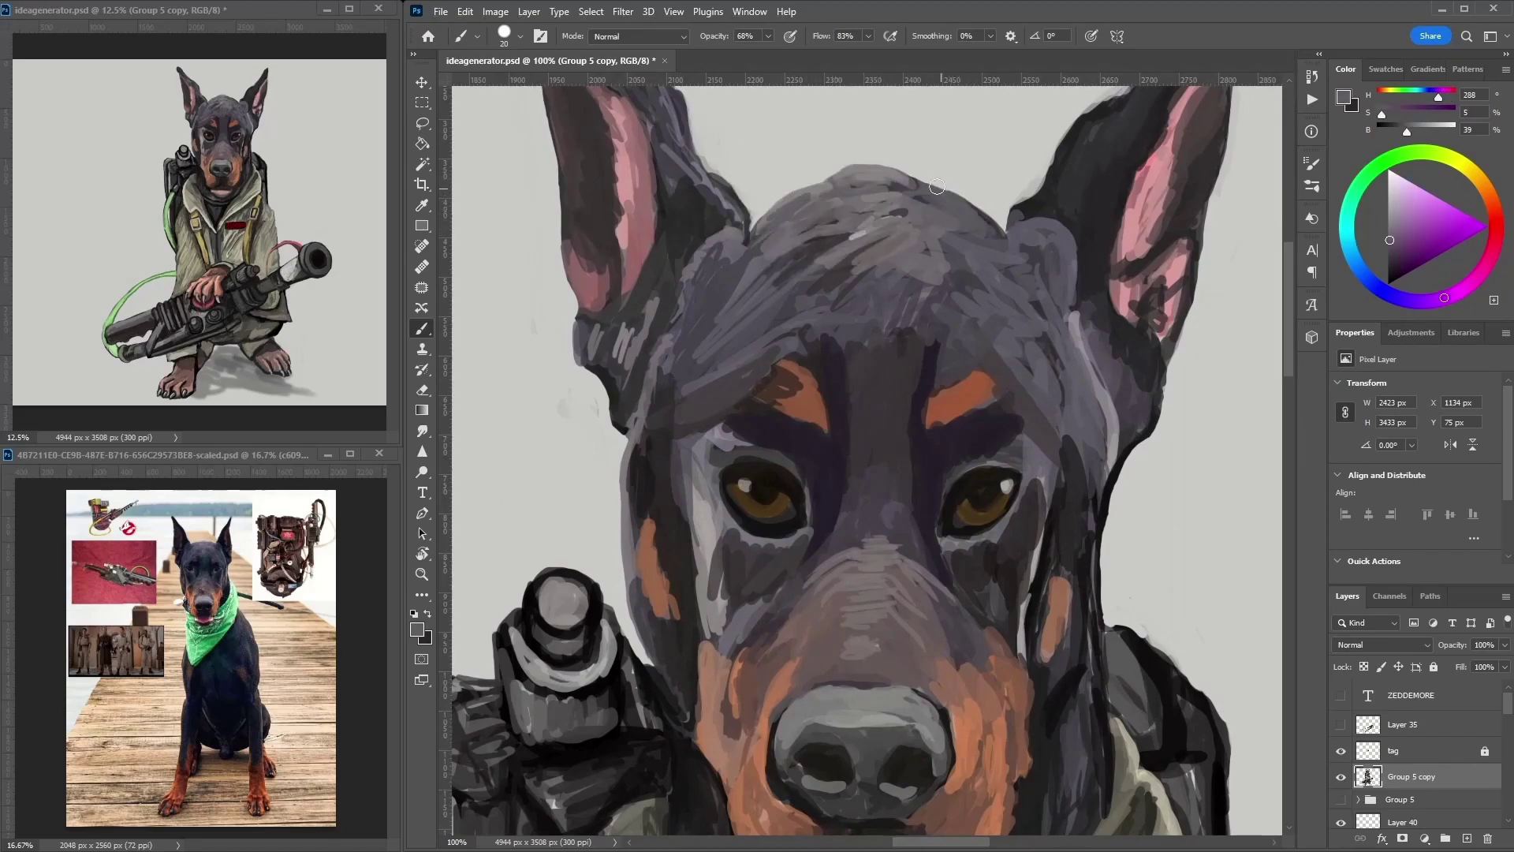
pyautogui.press('e')
pyautogui.moveTo(1029, 179); pyautogui.dragTo(1007, 301)
pyautogui.moveTo(558, 737)
pyautogui.mouseDown()
pyautogui.moveTo(861, 485)
pyautogui.moveTo(871, 454)
pyautogui.moveTo(868, 473)
pyautogui.mouseUp()
# - Shade the knob on top of the backpack in soft dark grey and touch up the parts below it
pyautogui.press('b')
pyautogui.keyDown('alt'); pyautogui.click(844, 473); pyautogui.keyUp('alt')
pyautogui.moveTo(785, 505); pyautogui.dragTo(860, 485)
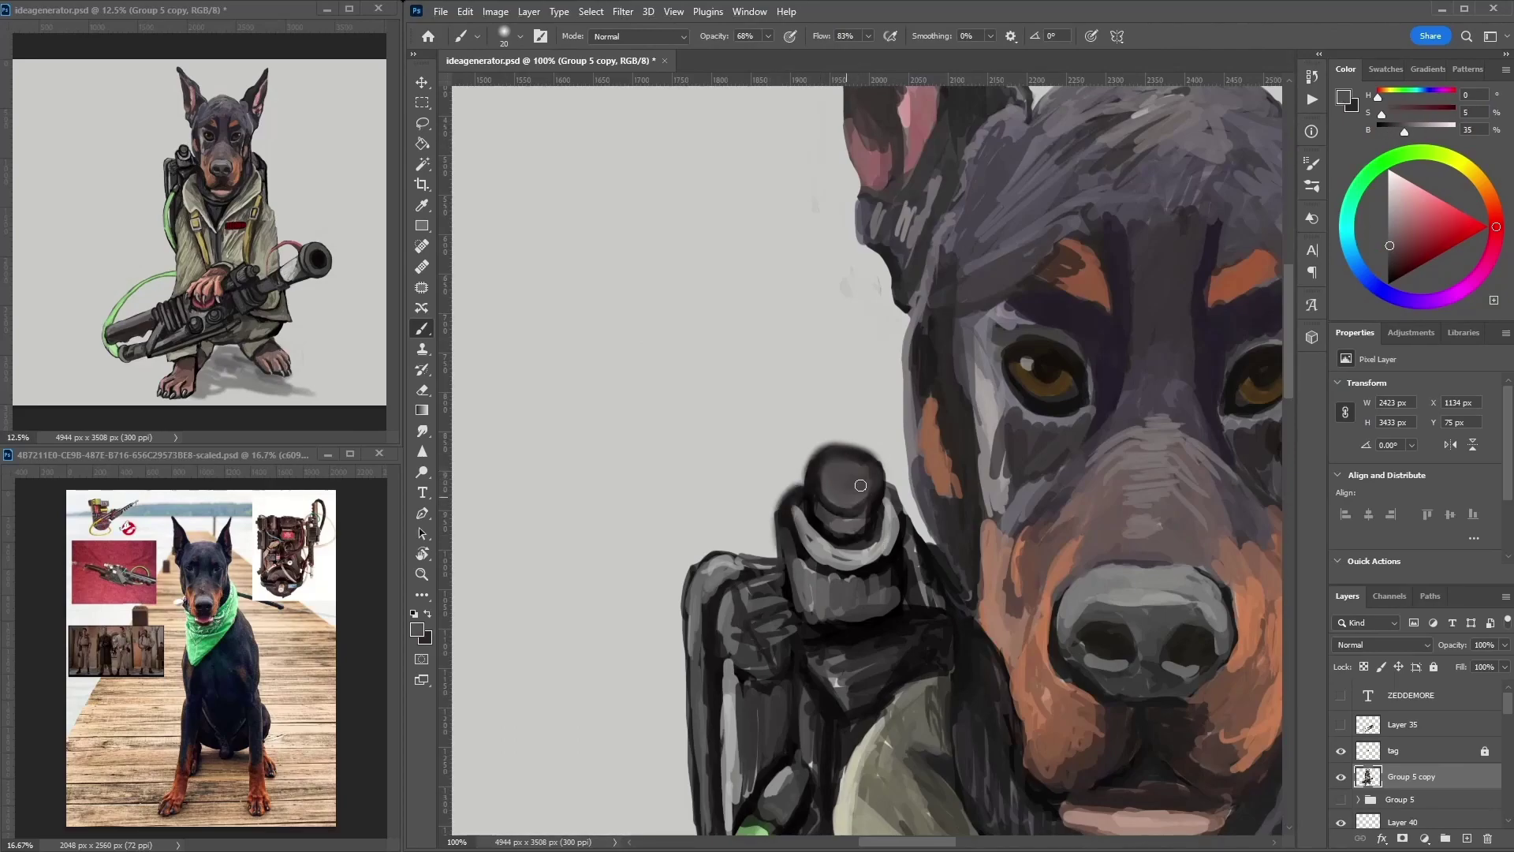
pyautogui.hotkey('ctrl', 'z')
pyautogui.keyDown('alt'); pyautogui.click(797, 576); pyautogui.keyUp('alt')
pyautogui.moveTo(749, 568)
pyautogui.mouseDown()
pyautogui.moveTo(730, 675)
pyautogui.moveTo(649, 589)
pyautogui.mouseUp()
# - Switch to another brush preset, rim both eyes with light grey and refine the fur around them
pyautogui.click(521, 35)
pyautogui.click(443, 152)
pyautogui.keyDown('alt'); pyautogui.click(868, 378); pyautogui.keyUp('alt')
pyautogui.moveTo(915, 362); pyautogui.dragTo(915, 469)
pyautogui.moveTo(914, 276); pyautogui.dragTo(907, 410)
pyautogui.moveTo(935, 332); pyautogui.dragTo(1013, 335)
pyautogui.keyDown('alt'); pyautogui.click(998, 295); pyautogui.keyUp('alt')
pyautogui.moveTo(917, 275)
pyautogui.mouseDown()
pyautogui.moveTo(964, 322)
pyautogui.moveTo(997, 292)
pyautogui.mouseUp()
pyautogui.moveTo(1139, 317)
pyautogui.mouseDown()
pyautogui.moveTo(1159, 270)
pyautogui.moveTo(1206, 328)
pyautogui.mouseUp()
pyautogui.keyDown('alt'); pyautogui.click(1175, 260); pyautogui.keyUp('alt')
pyautogui.moveTo(950, 225)
pyautogui.mouseDown()
pyautogui.moveTo(905, 287)
pyautogui.moveTo(909, 385)
pyautogui.moveTo(985, 434)
pyautogui.mouseUp()
# - Start a round Ghostbusters patch on the jacket sleeve on a new layer, using near-black and pale pink
pyautogui.hotkey('ctrl', '-')
pyautogui.hotkey('ctrl', '-')
pyautogui.hotkey('ctrl', '-')
pyautogui.keyDown('alt'); pyautogui.click(832, 495); pyautogui.keyUp('alt')
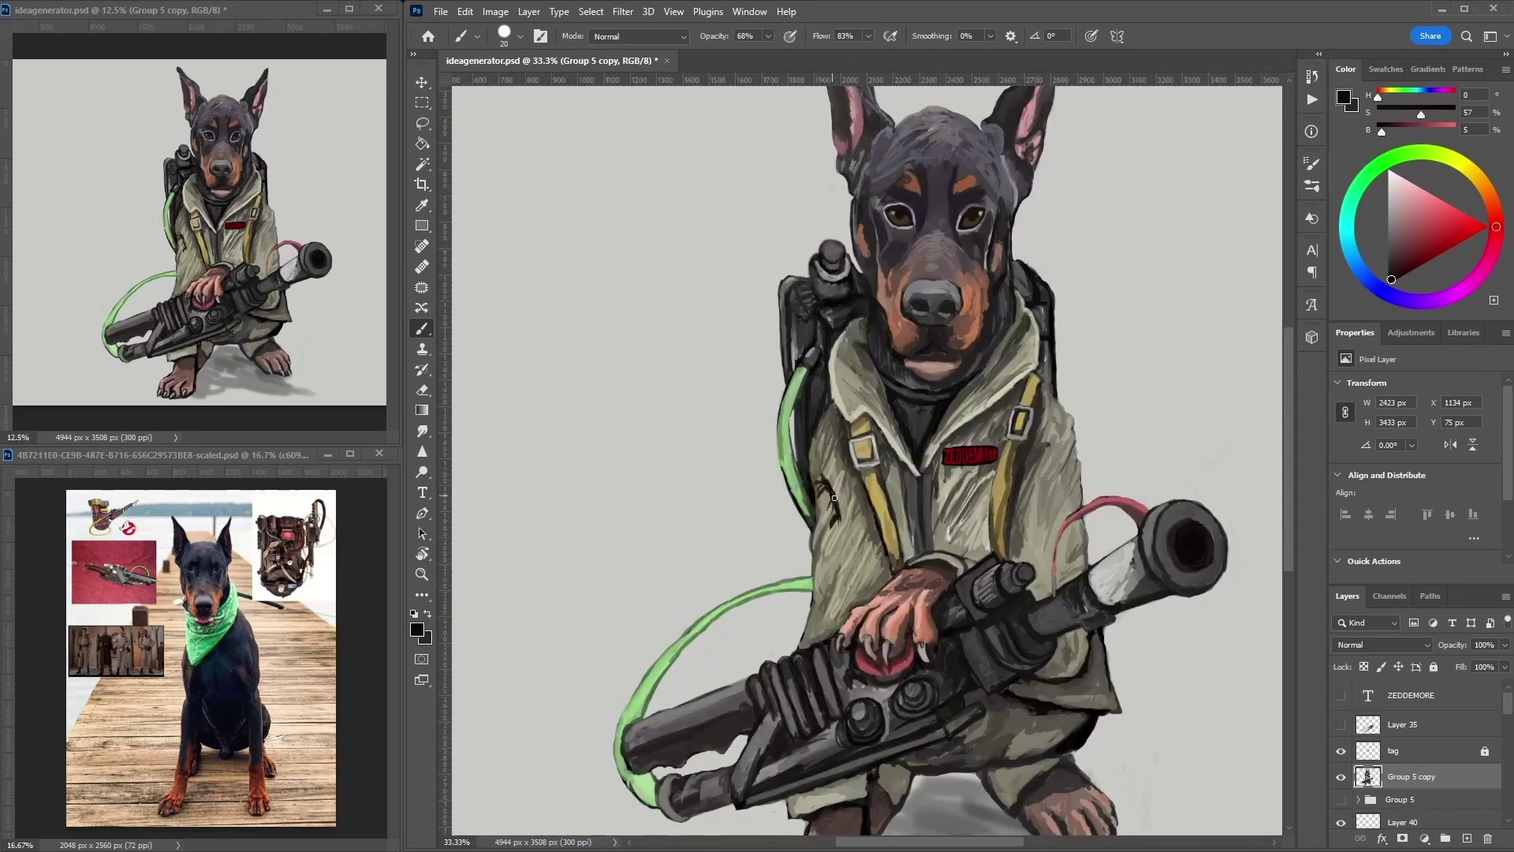
pyautogui.click(1467, 838)
pyautogui.keyDown('alt'); pyautogui.click(824, 500); pyautogui.keyUp('alt')
pyautogui.moveTo(824, 501)
pyautogui.mouseDown()
pyautogui.moveTo(822, 536)
pyautogui.moveTo(839, 507)
pyautogui.mouseUp()
pyautogui.click(1417, 205)
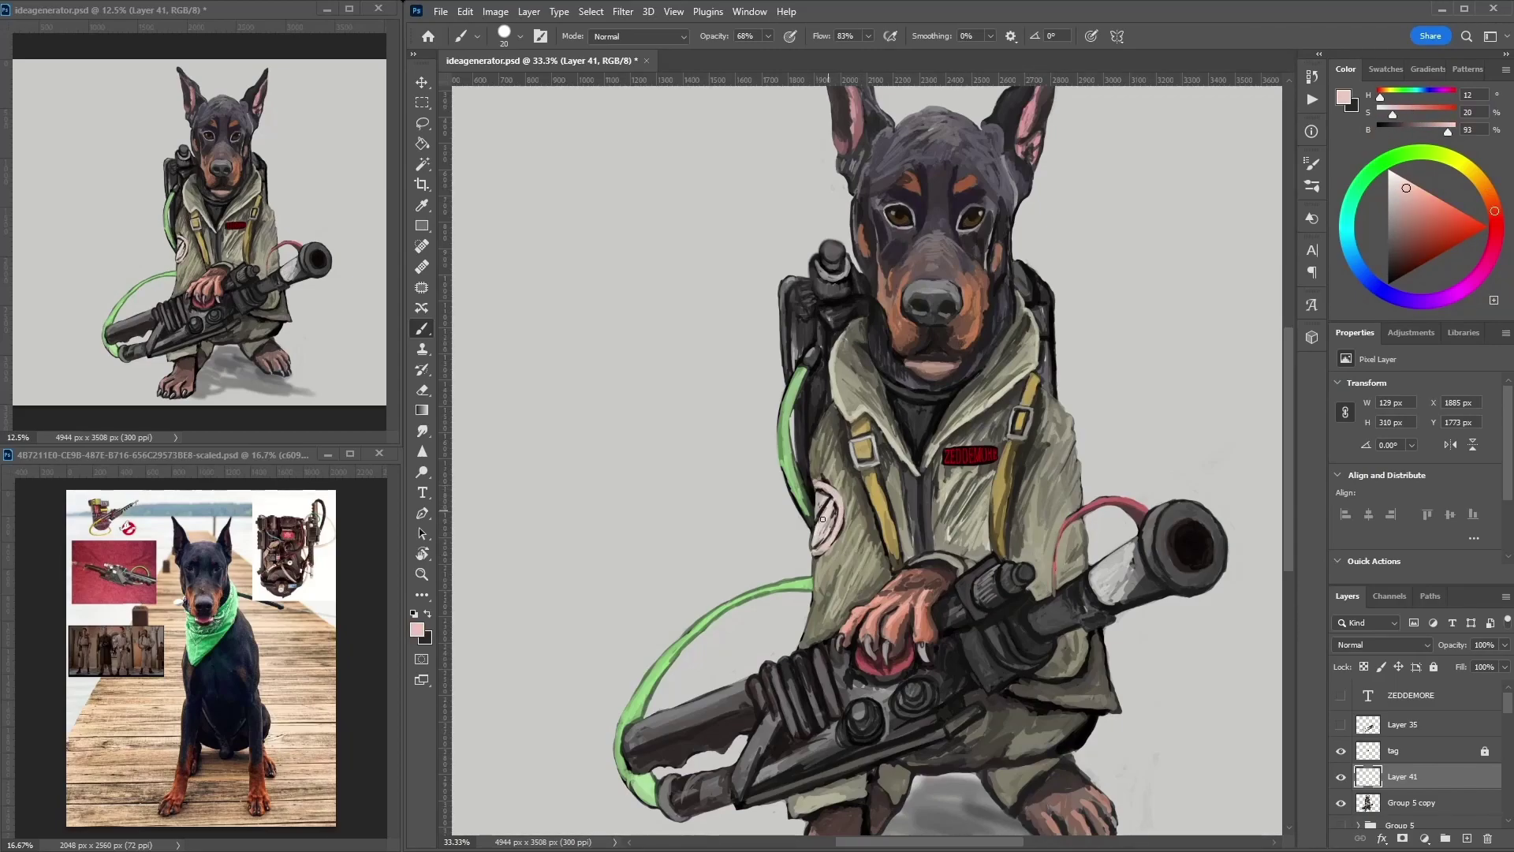
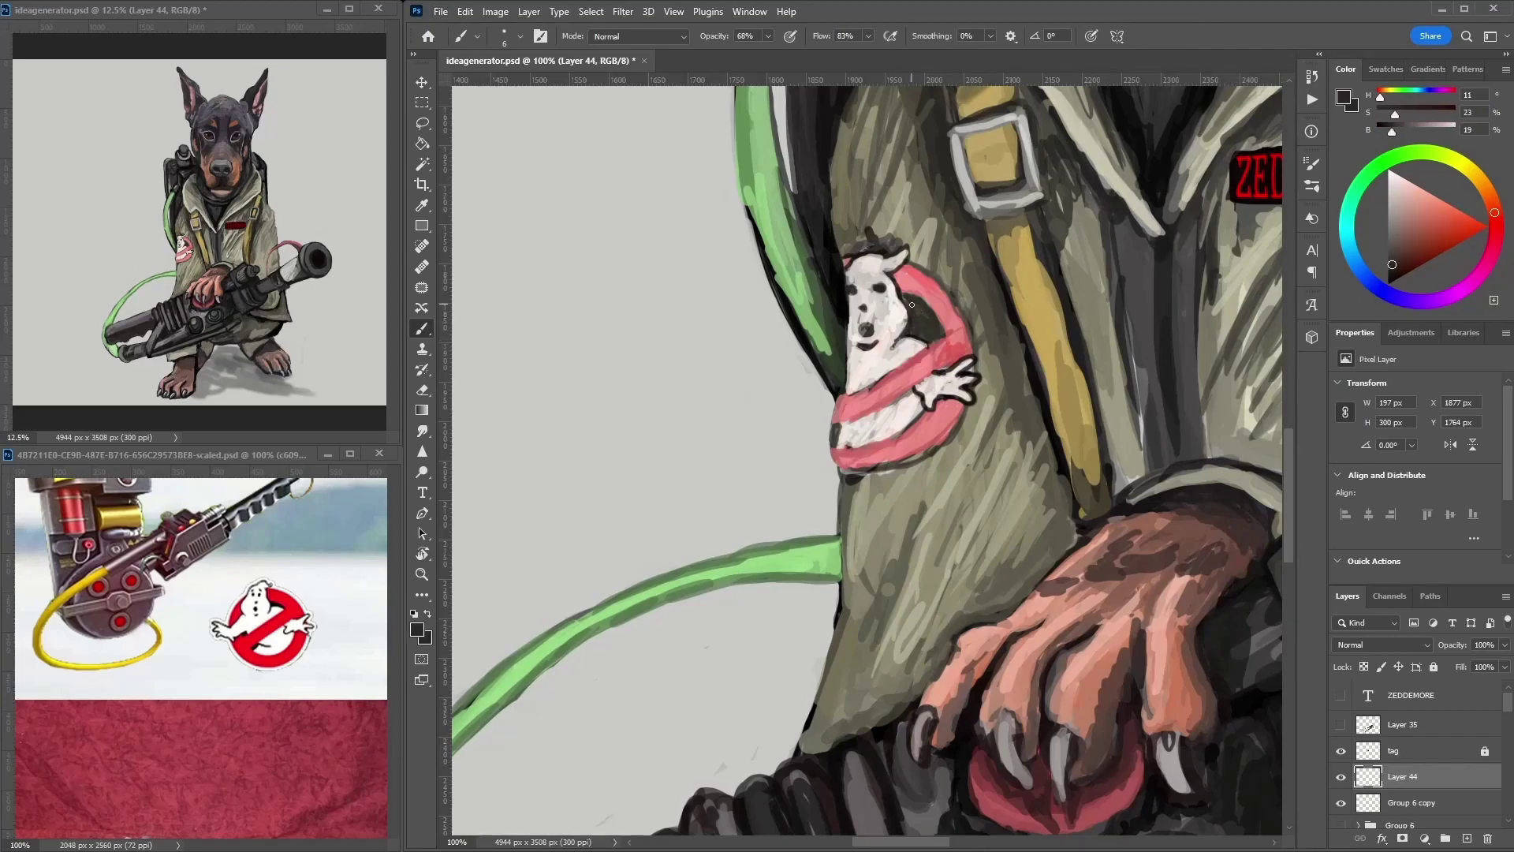
# - Repaint the patch's ring and diagonal band red, fill its inner gap black and sharpen the ghost's facial features
pyautogui.keyDown('alt'); pyautogui.click(909, 331); pyautogui.keyUp('alt')
pyautogui.moveTo(906, 277)
pyautogui.mouseDown()
pyautogui.moveTo(941, 319)
pyautogui.moveTo(841, 407)
pyautogui.moveTo(943, 414)
pyautogui.moveTo(859, 465)
pyautogui.mouseUp()
pyautogui.keyDown('alt'); pyautogui.click(938, 464); pyautogui.keyUp('alt')
pyautogui.keyDown('alt'); pyautogui.click(907, 371); pyautogui.keyUp('alt')
pyautogui.moveTo(938, 371); pyautogui.dragTo(918, 441)
pyautogui.moveTo(914, 221)
pyautogui.mouseDown()
pyautogui.moveTo(867, 245)
pyautogui.moveTo(855, 279)
pyautogui.mouseUp()
pyautogui.keyDown('alt'); pyautogui.click(865, 331); pyautogui.keyUp('alt')
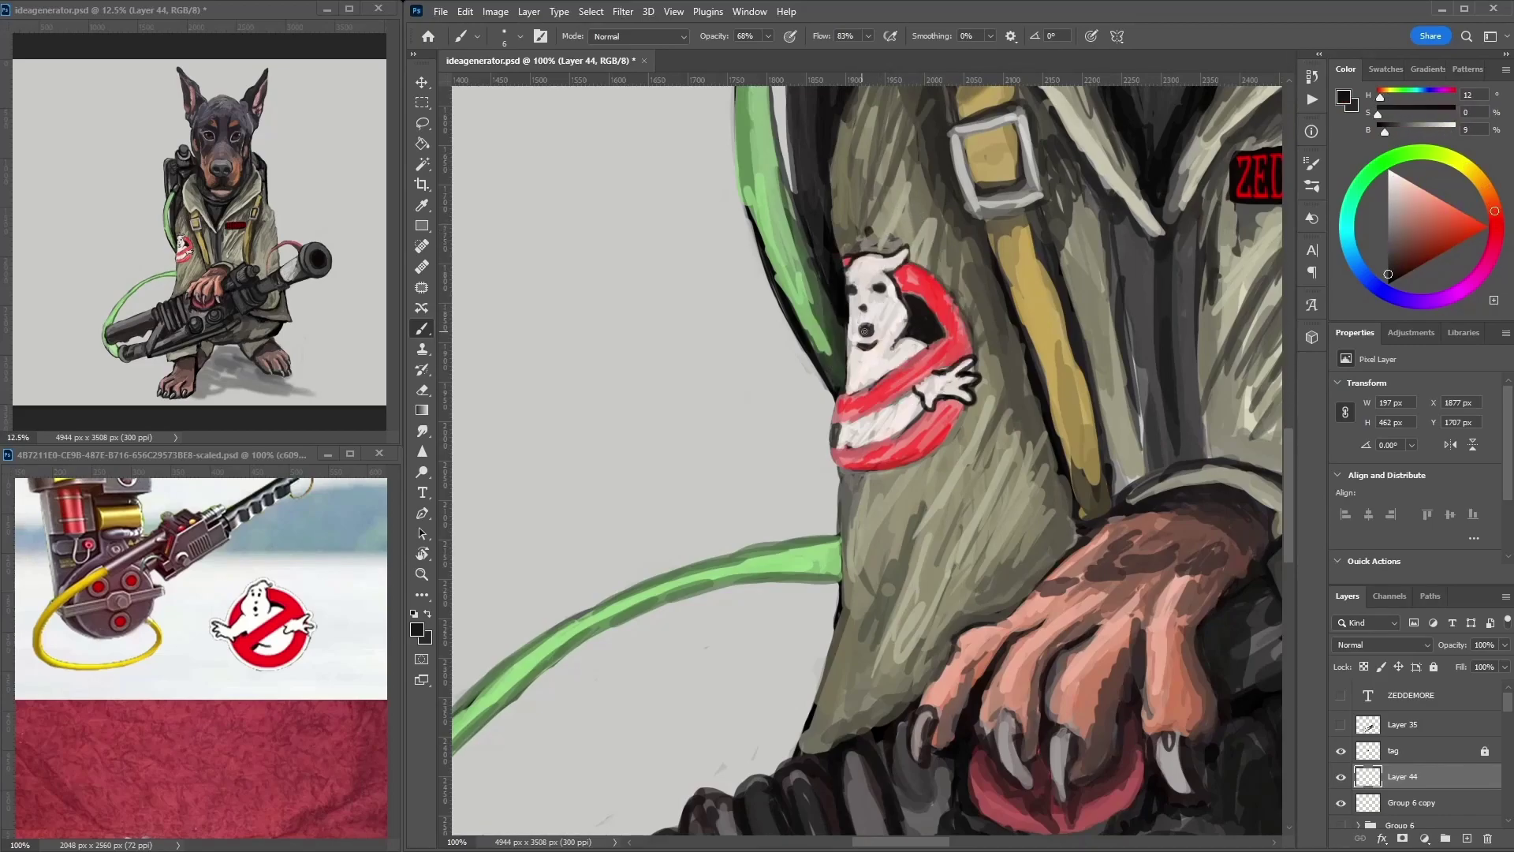
pyautogui.keyDown('alt'); pyautogui.click(879, 377); pyautogui.keyUp('alt')
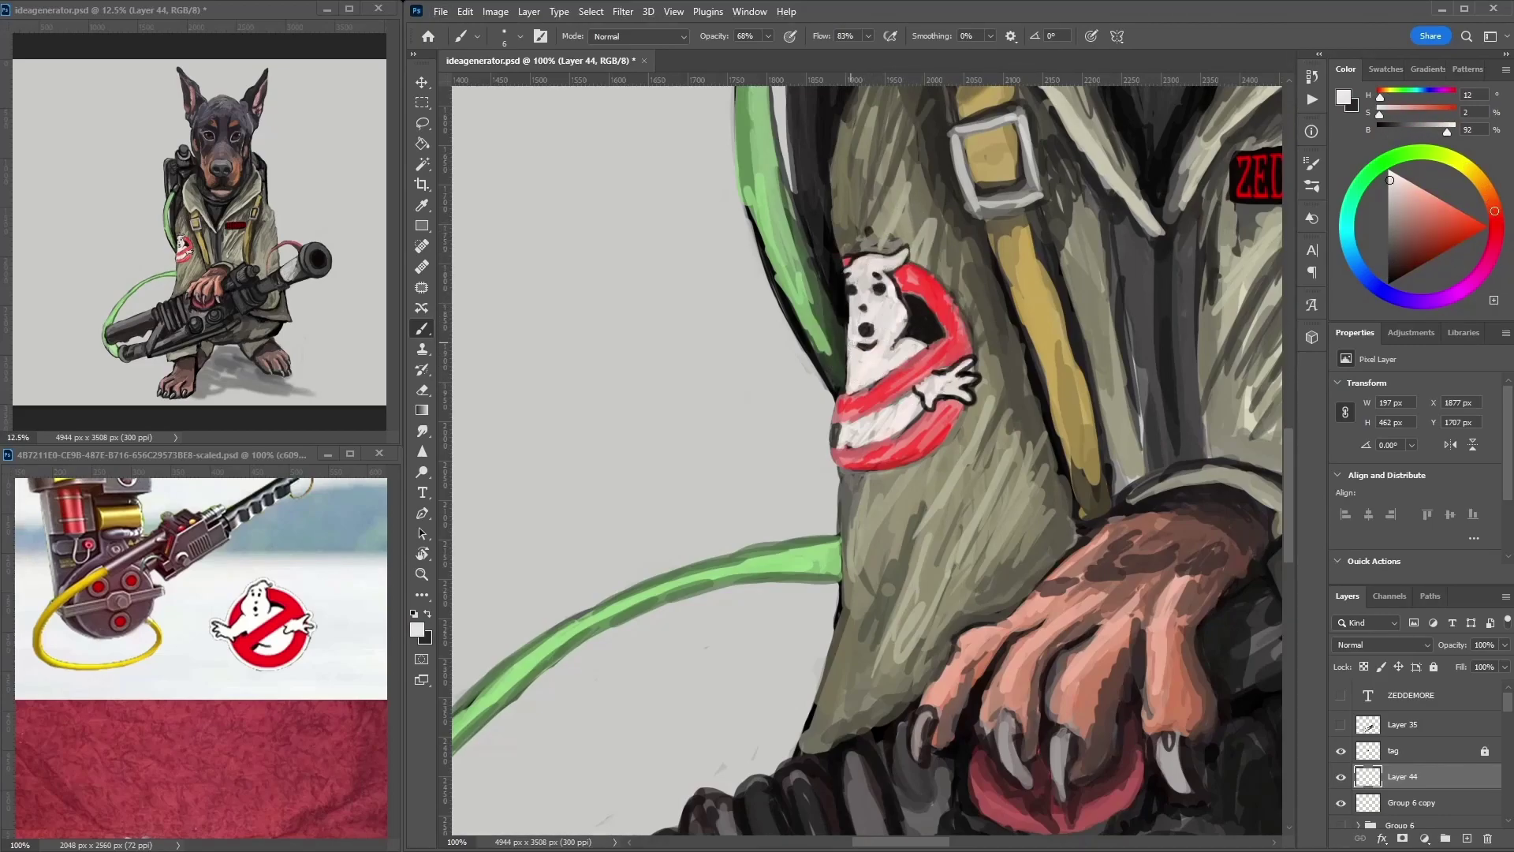
# - Add pink strokes to the patch's diagonal band and a dark contour line at the ghost's lower body
pyautogui.scroll(-1, 879, 376)
pyautogui.scroll(-2, 1009, 341)
pyautogui.keyDown('alt'); pyautogui.click(726, 448); pyautogui.keyUp('alt')
pyautogui.scroll(2, 726, 448)
pyautogui.keyDown('alt'); pyautogui.click(721, 438); pyautogui.keyUp('alt')
pyautogui.moveTo(749, 387); pyautogui.dragTo(711, 409)
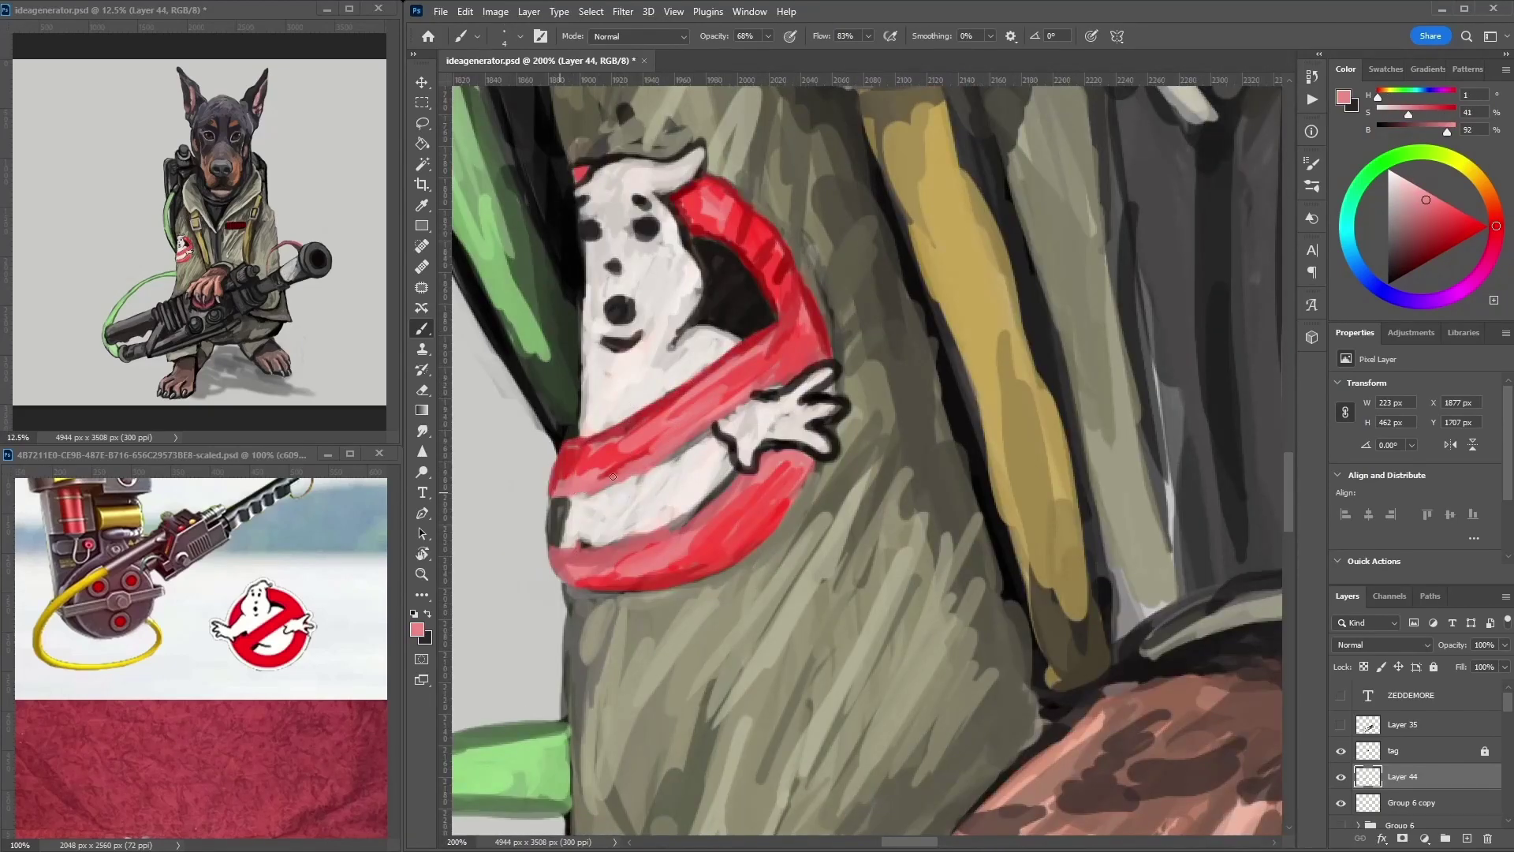
pyautogui.keyDown('alt'); pyautogui.click(557, 505); pyautogui.keyUp('alt')
pyautogui.moveTo(556, 498); pyautogui.dragTo(593, 533)
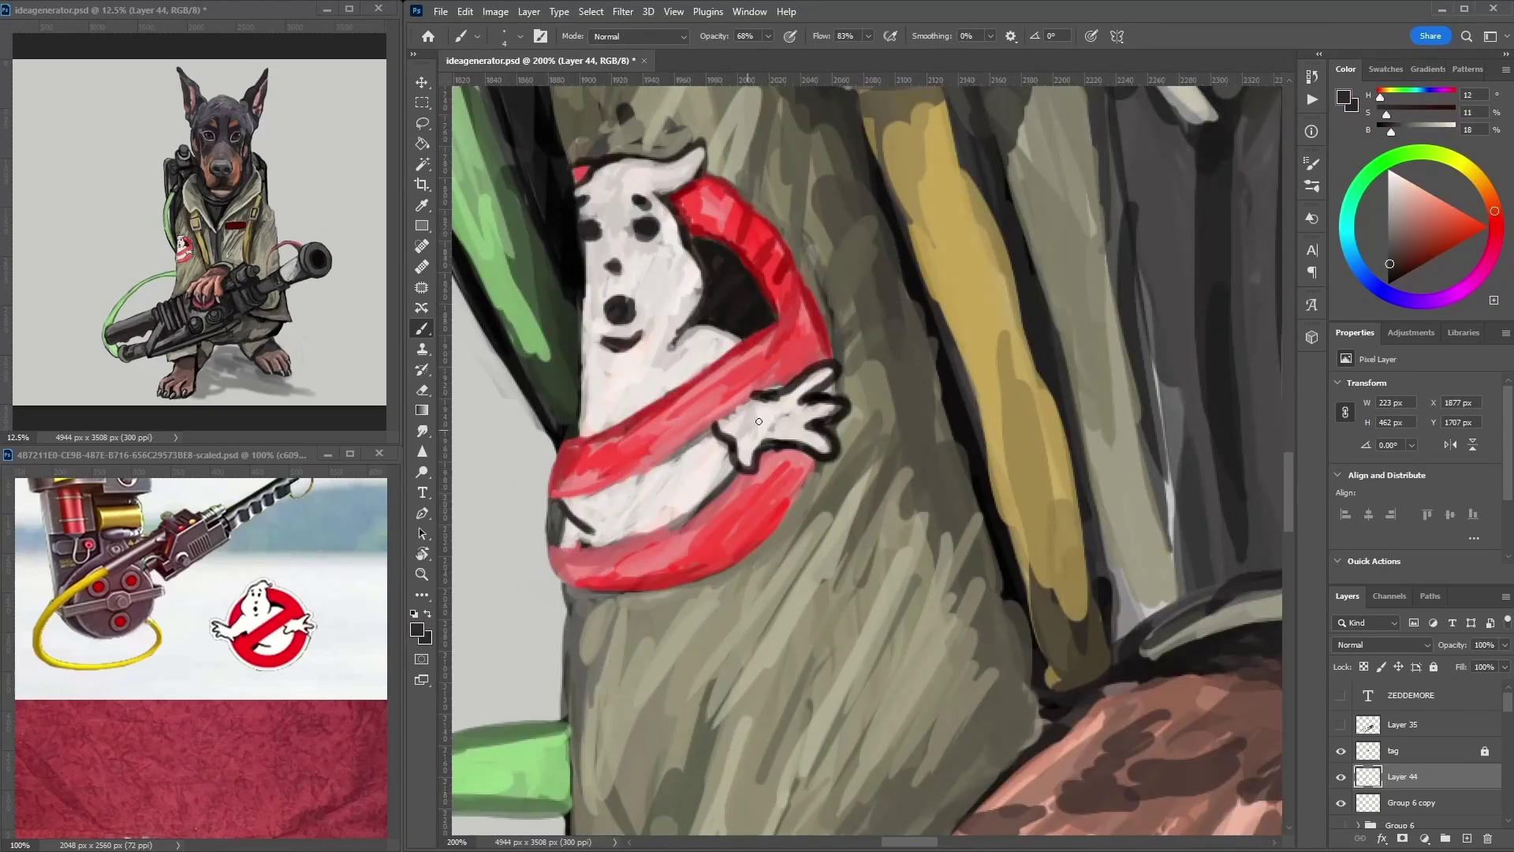
pyautogui.keyDown('alt'); pyautogui.click(799, 440); pyautogui.keyUp('alt')
# - Shade the ghost's head light grey and redefine its top edge and pointed tip
pyautogui.keyDown('alt'); pyautogui.click(640, 198); pyautogui.keyUp('alt')
pyautogui.moveTo(678, 154); pyautogui.dragTo(602, 167)
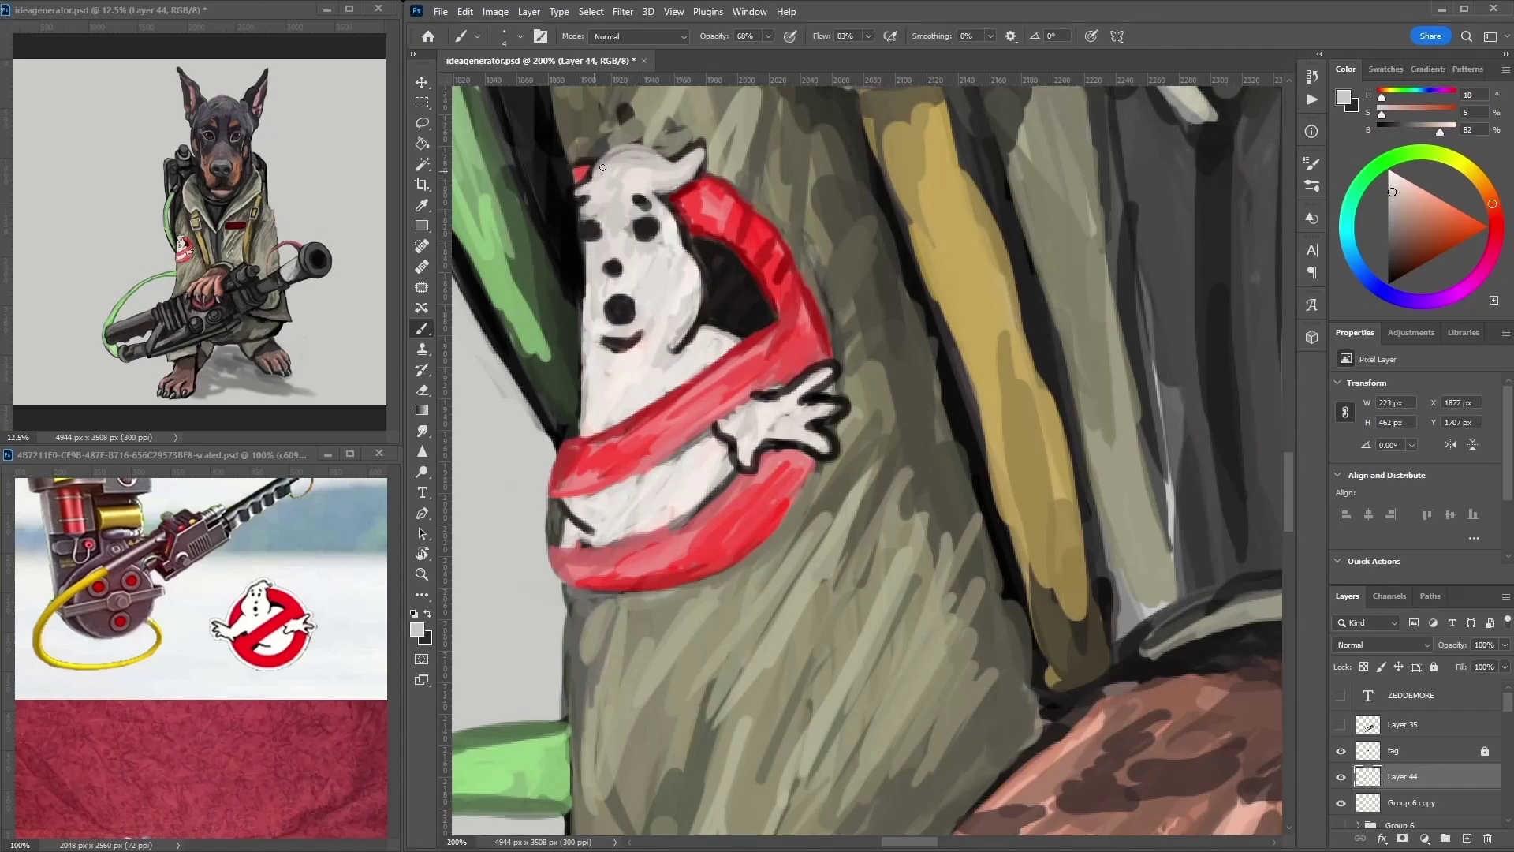
pyautogui.keyDown('alt'); pyautogui.click(678, 153); pyautogui.keyUp('alt')
pyautogui.keyDown('alt'); pyautogui.click(695, 136); pyautogui.keyUp('alt')
pyautogui.moveTo(698, 135); pyautogui.dragTo(654, 185)
pyautogui.moveTo(705, 126); pyautogui.dragTo(694, 170)
# - Shade the ghost's belly in light grey and strengthen the ring and diagonal band with saturated red
pyautogui.keyDown('alt'); pyautogui.click(794, 359); pyautogui.keyUp('alt')
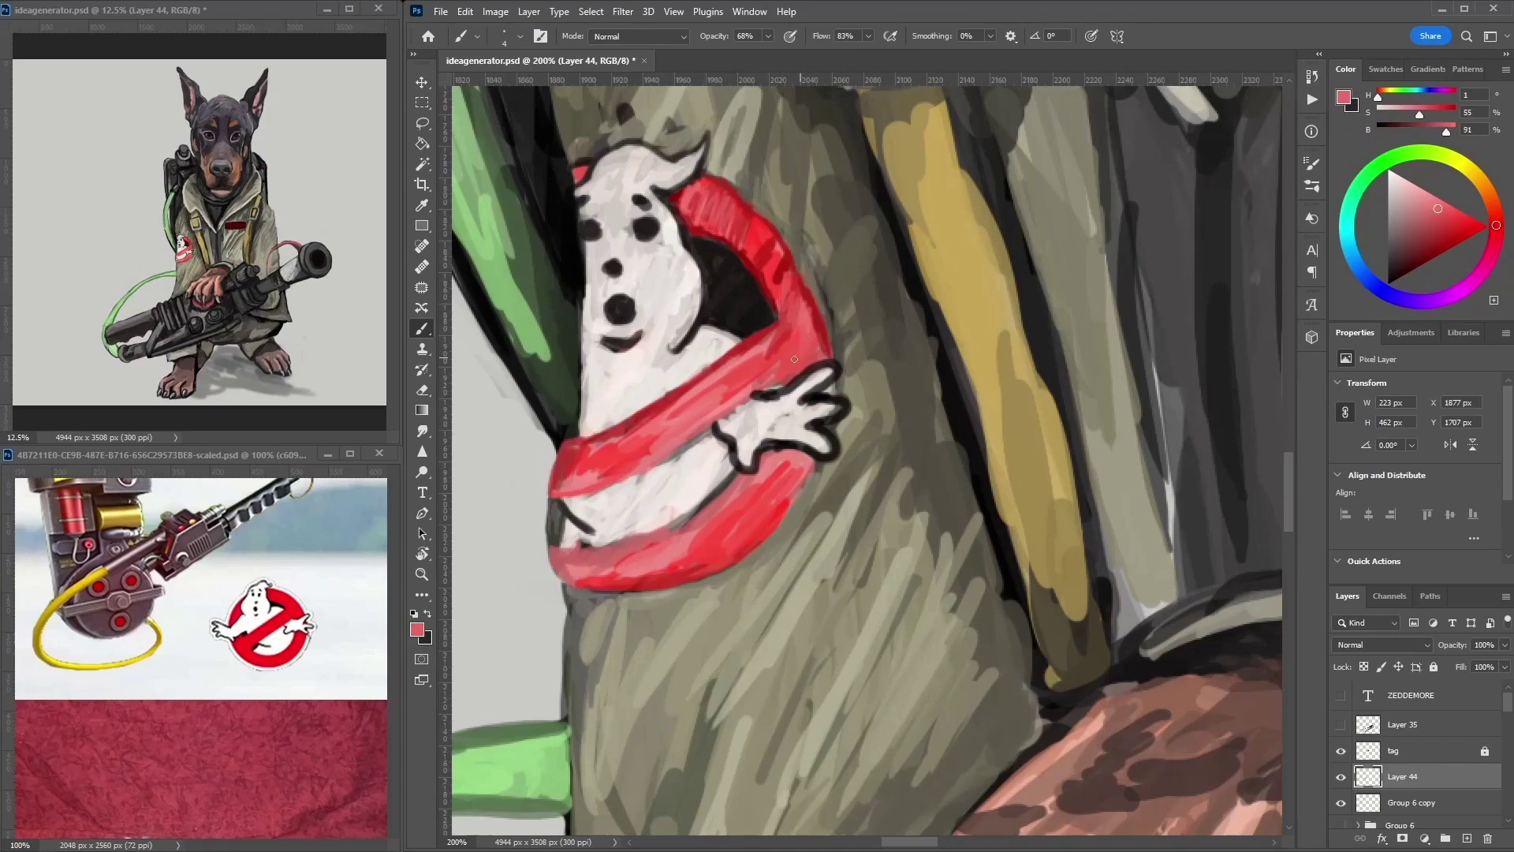
pyautogui.keyDown('alt'); pyautogui.click(802, 433); pyautogui.keyUp('alt')
pyautogui.moveTo(694, 451)
pyautogui.mouseDown()
pyautogui.moveTo(693, 494)
pyautogui.moveTo(607, 544)
pyautogui.mouseUp()
pyautogui.keyDown('alt'); pyautogui.click(710, 489); pyautogui.keyUp('alt')
pyautogui.moveTo(702, 505)
pyautogui.mouseDown()
pyautogui.moveTo(733, 472)
pyautogui.moveTo(701, 519)
pyautogui.mouseUp()
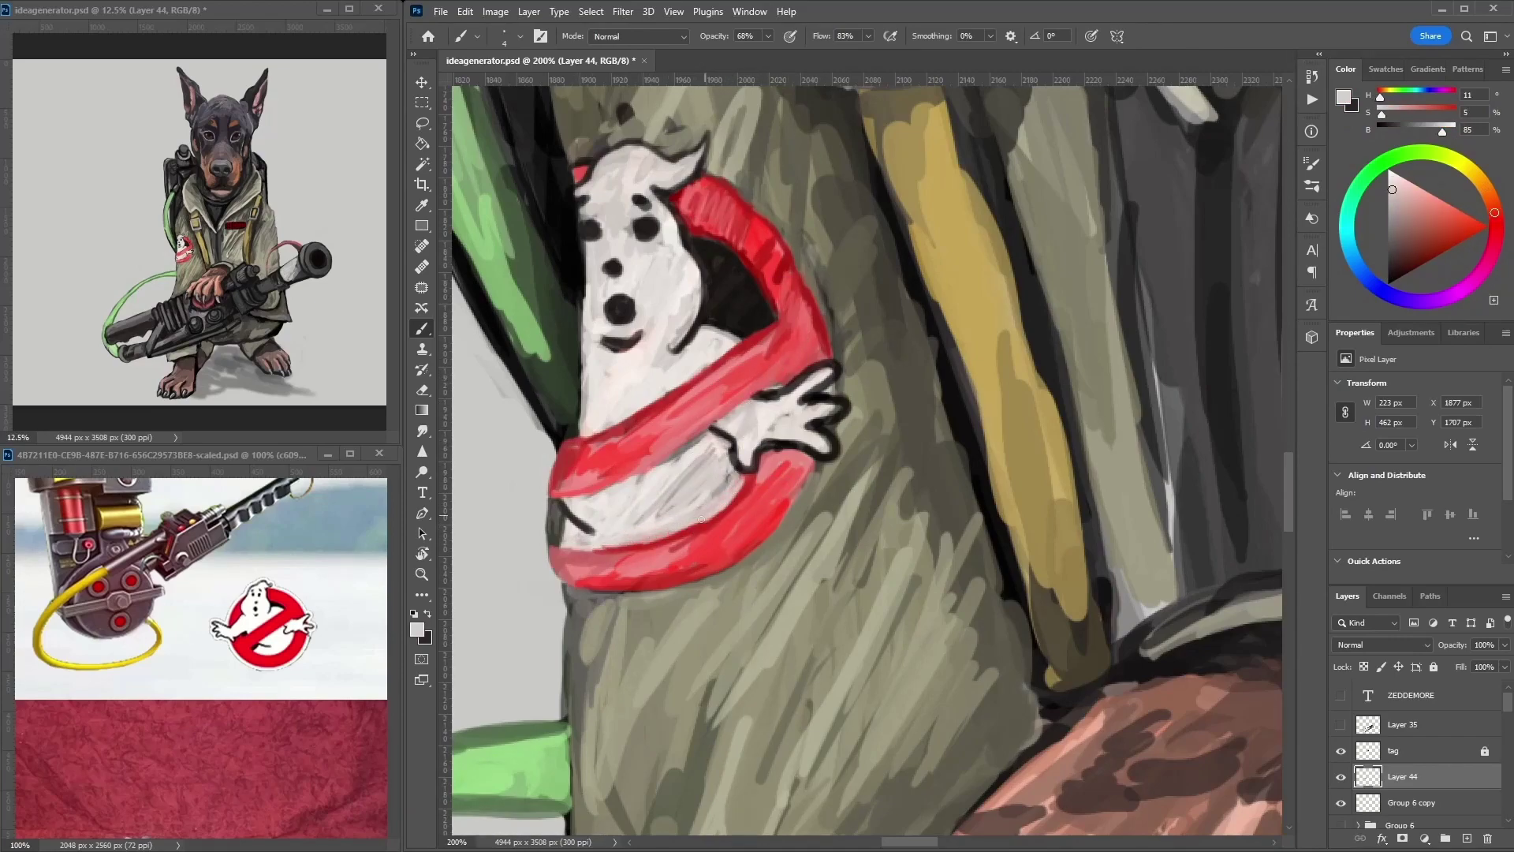
pyautogui.keyDown('alt'); pyautogui.click(770, 388); pyautogui.keyUp('alt')
pyautogui.keyDown('alt'); pyautogui.click(704, 415); pyautogui.keyUp('alt')
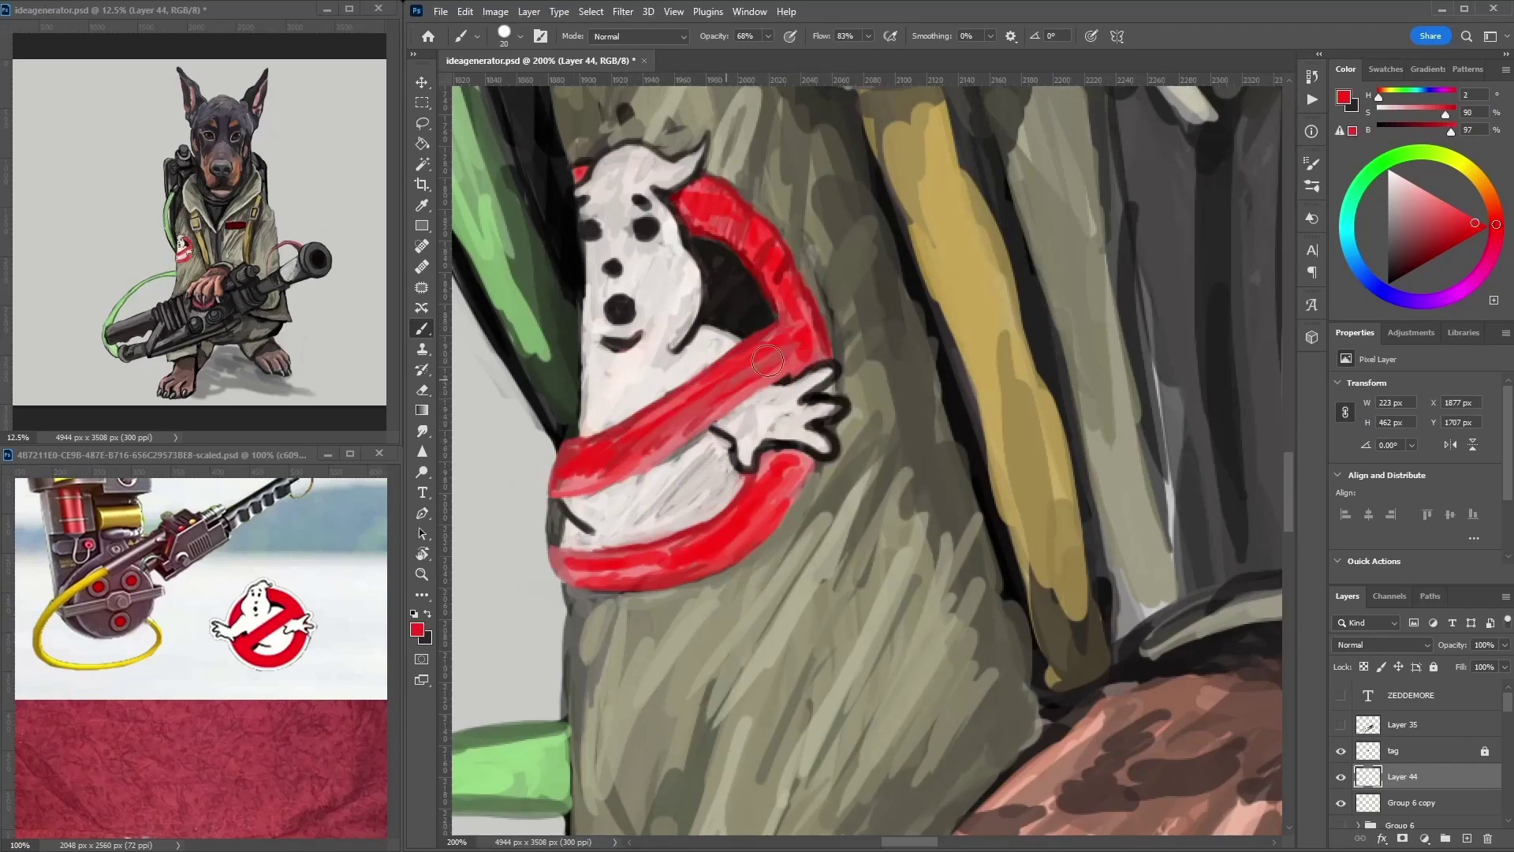
# - Reduce the brush size, then refine the patch's dark inner gap and vary the red ring with muted strokes
pyautogui.hotkey('ctrl', '-')
pyautogui.hotkey('ctrl', '-')
pyautogui.keyDown('alt'); pyautogui.click(832, 396); pyautogui.keyUp('alt')
pyautogui.hotkey('ctrl', '+')
pyautogui.hotkey('ctrl', '+')
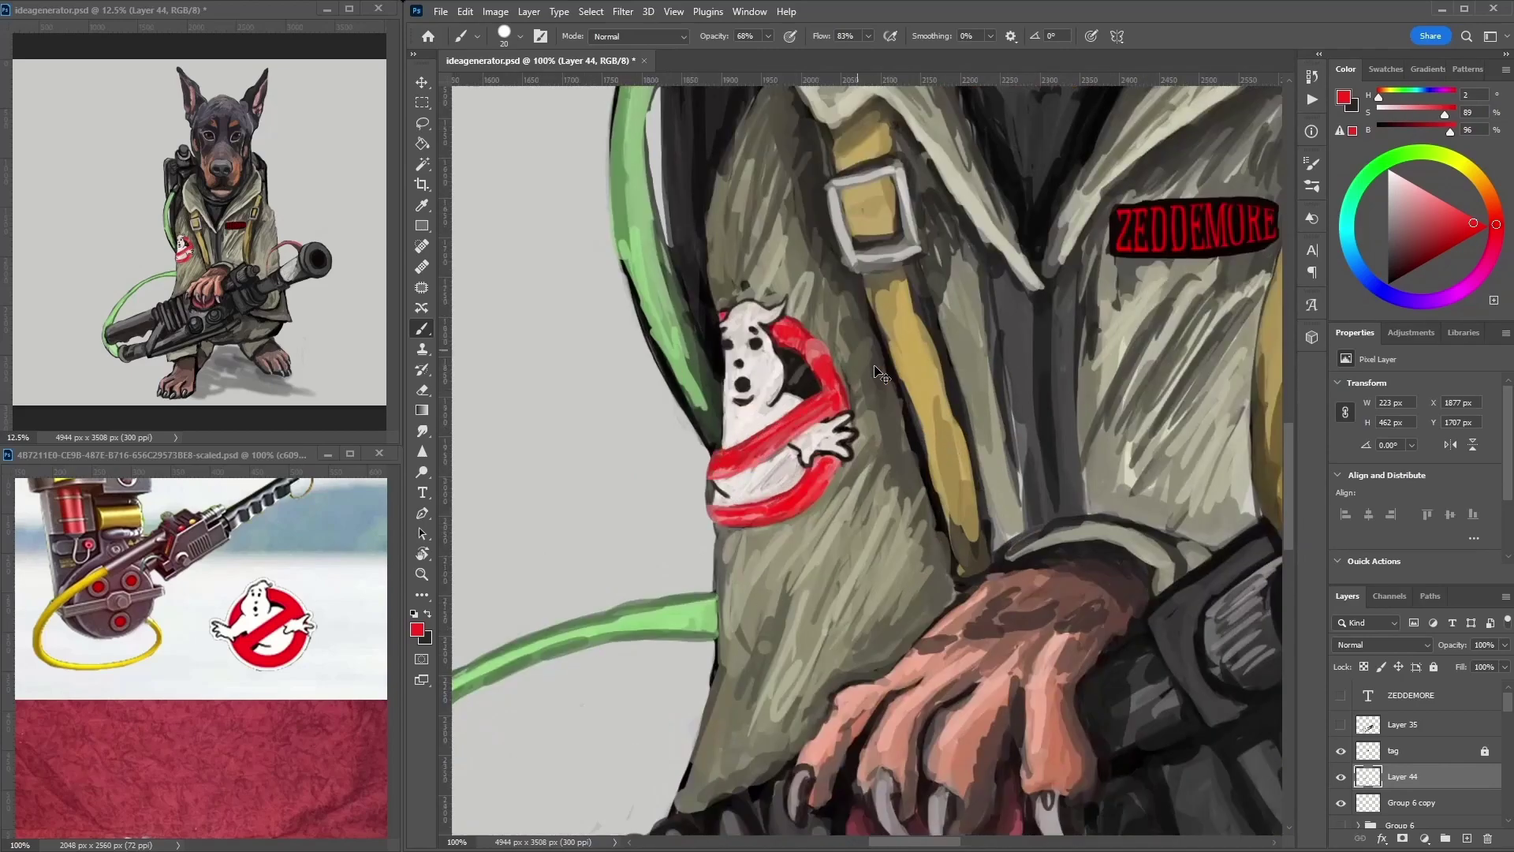
pyautogui.press('[')
pyautogui.keyDown('alt'); pyautogui.click(835, 391); pyautogui.keyUp('alt')
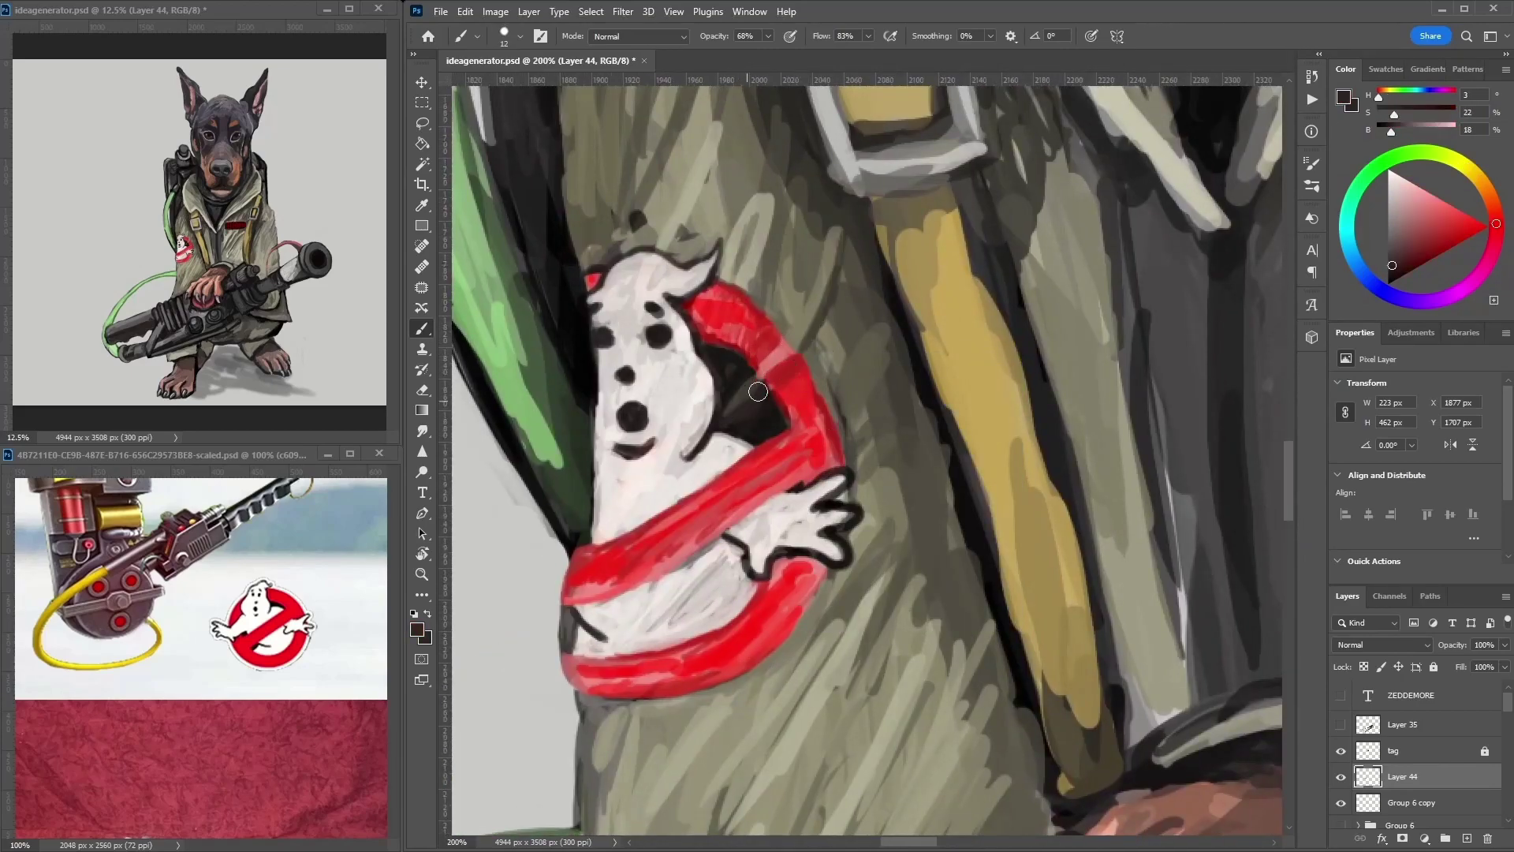
pyautogui.moveTo(763, 337)
pyautogui.mouseDown()
pyautogui.moveTo(714, 312)
pyautogui.moveTo(714, 335)
pyautogui.mouseUp()
pyautogui.keyDown('alt'); pyautogui.click(777, 465); pyautogui.keyUp('alt')
pyautogui.moveTo(820, 572)
pyautogui.mouseDown()
pyautogui.moveTo(793, 618)
pyautogui.moveTo(575, 698)
pyautogui.mouseUp()
pyautogui.keyDown('alt'); pyautogui.click(780, 611); pyautogui.keyUp('alt')
pyautogui.moveTo(781, 599); pyautogui.dragTo(784, 636)
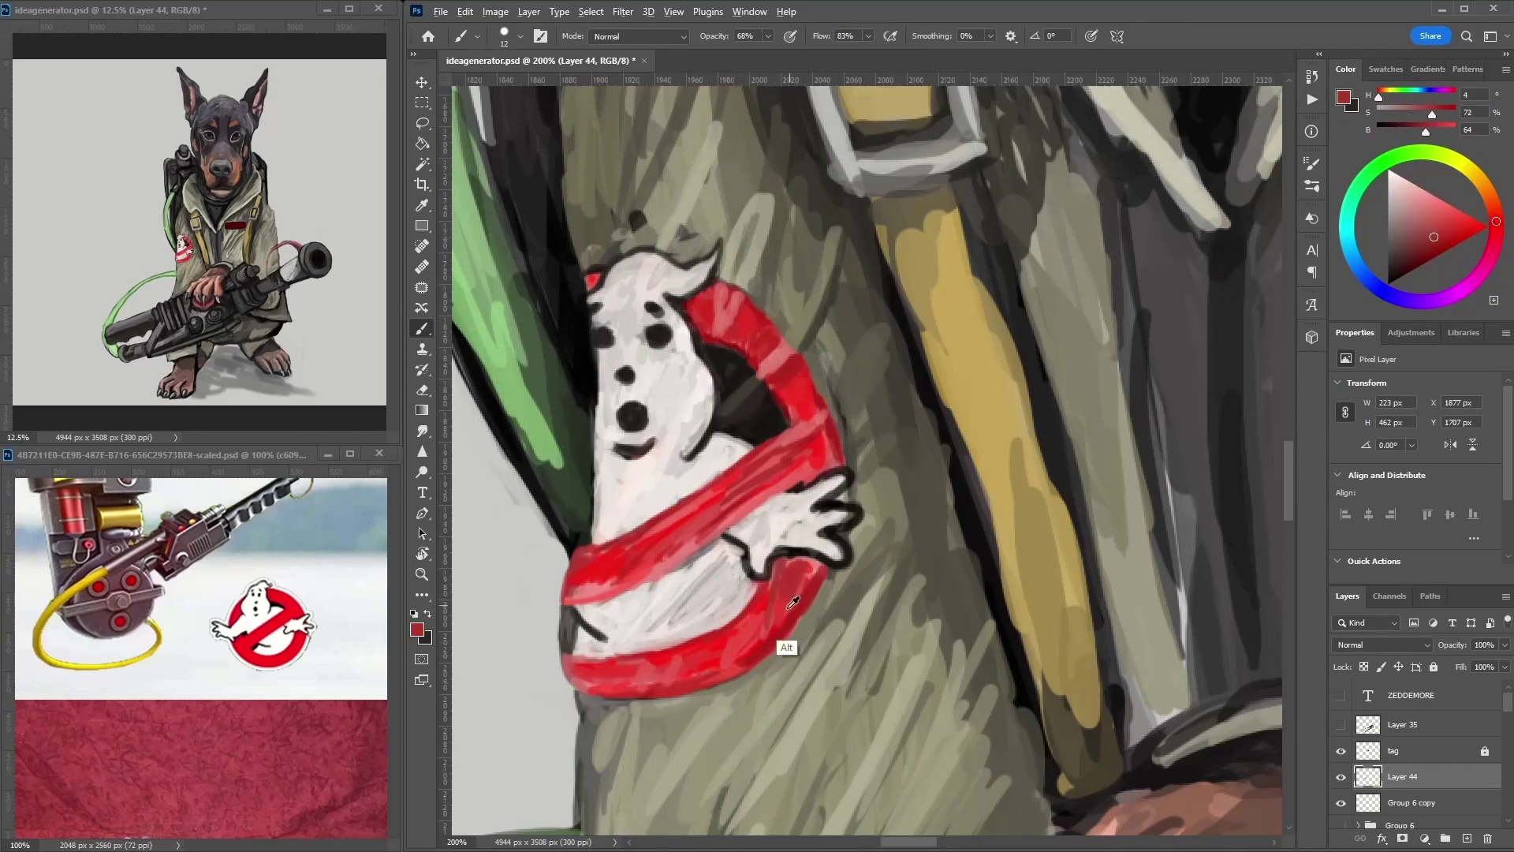
# - Shade the edges of the ghost patch's ring with darker red so it blends into the sleeve
pyautogui.hotkey('ctrl', '-')
pyautogui.hotkey('ctrl', '-')
pyautogui.keyDown('alt'); pyautogui.click(854, 418); pyautogui.keyUp('alt')
pyautogui.moveTo(860, 410); pyautogui.dragTo(866, 447)
pyautogui.moveTo(780, 556); pyautogui.dragTo(758, 694)
pyautogui.keyDown('alt'); pyautogui.click(789, 619); pyautogui.keyUp('alt')
# - Paint near-black and purple-grey fur strokes across both sides of the dog's forehead
pyautogui.hotkey('ctrl', '-')
pyautogui.scroll(5, 865, 583)
pyautogui.keyDown('alt'); pyautogui.click(970, 252); pyautogui.keyUp('alt')
pyautogui.moveTo(942, 246); pyautogui.dragTo(989, 347)
pyautogui.keyDown('alt'); pyautogui.click(887, 236); pyautogui.keyUp('alt')
pyautogui.moveTo(875, 227); pyautogui.dragTo(902, 291)
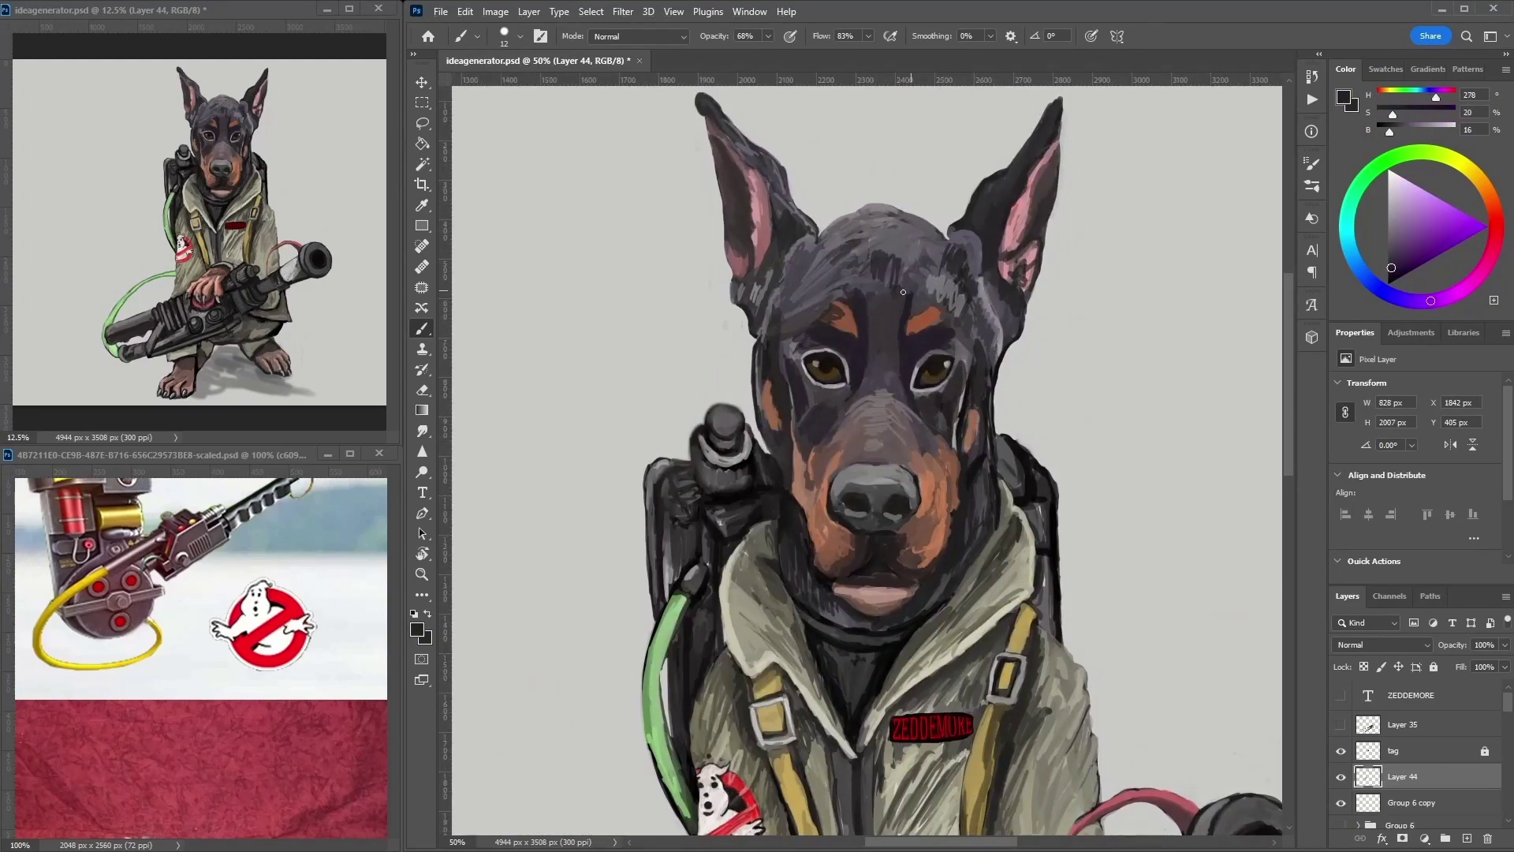
pyautogui.moveTo(796, 261); pyautogui.dragTo(844, 303)
pyautogui.keyDown('alt'); pyautogui.click(943, 268); pyautogui.keyUp('alt')
pyautogui.moveTo(922, 248); pyautogui.dragTo(962, 303)
pyautogui.moveTo(843, 233); pyautogui.dragTo(918, 252)
# - Refine the edge and base of the backpack-side ear with near-black and dark grey strokes
pyautogui.moveTo(824, 229)
pyautogui.mouseDown()
pyautogui.moveTo(867, 243)
pyautogui.moveTo(785, 225)
pyautogui.moveTo(709, 101)
pyautogui.mouseUp()
pyautogui.keyDown('alt'); pyautogui.click(883, 292); pyautogui.keyUp('alt')
pyautogui.keyDown('alt'); pyautogui.click(970, 245); pyautogui.keyUp('alt')
pyautogui.press('e')
pyautogui.press('b')
pyautogui.keyDown('alt'); pyautogui.click(765, 163); pyautogui.keyUp('alt')
pyautogui.moveTo(769, 272); pyautogui.dragTo(734, 289)
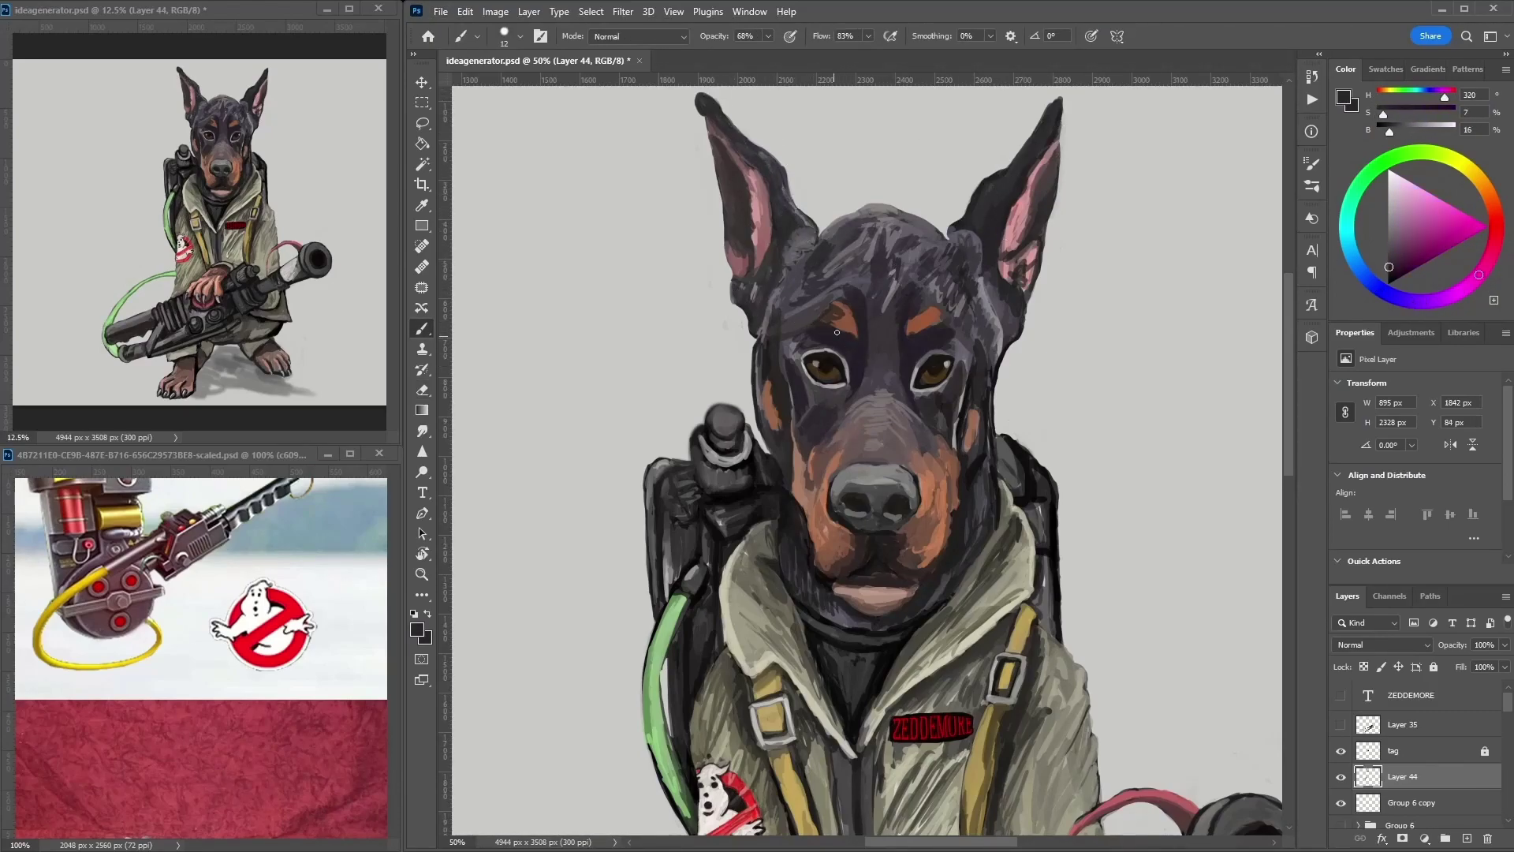
# - Repaint the white section of the gun barrel with smoother light highlights and grey shading
pyautogui.scroll(-5, 1041, 500)
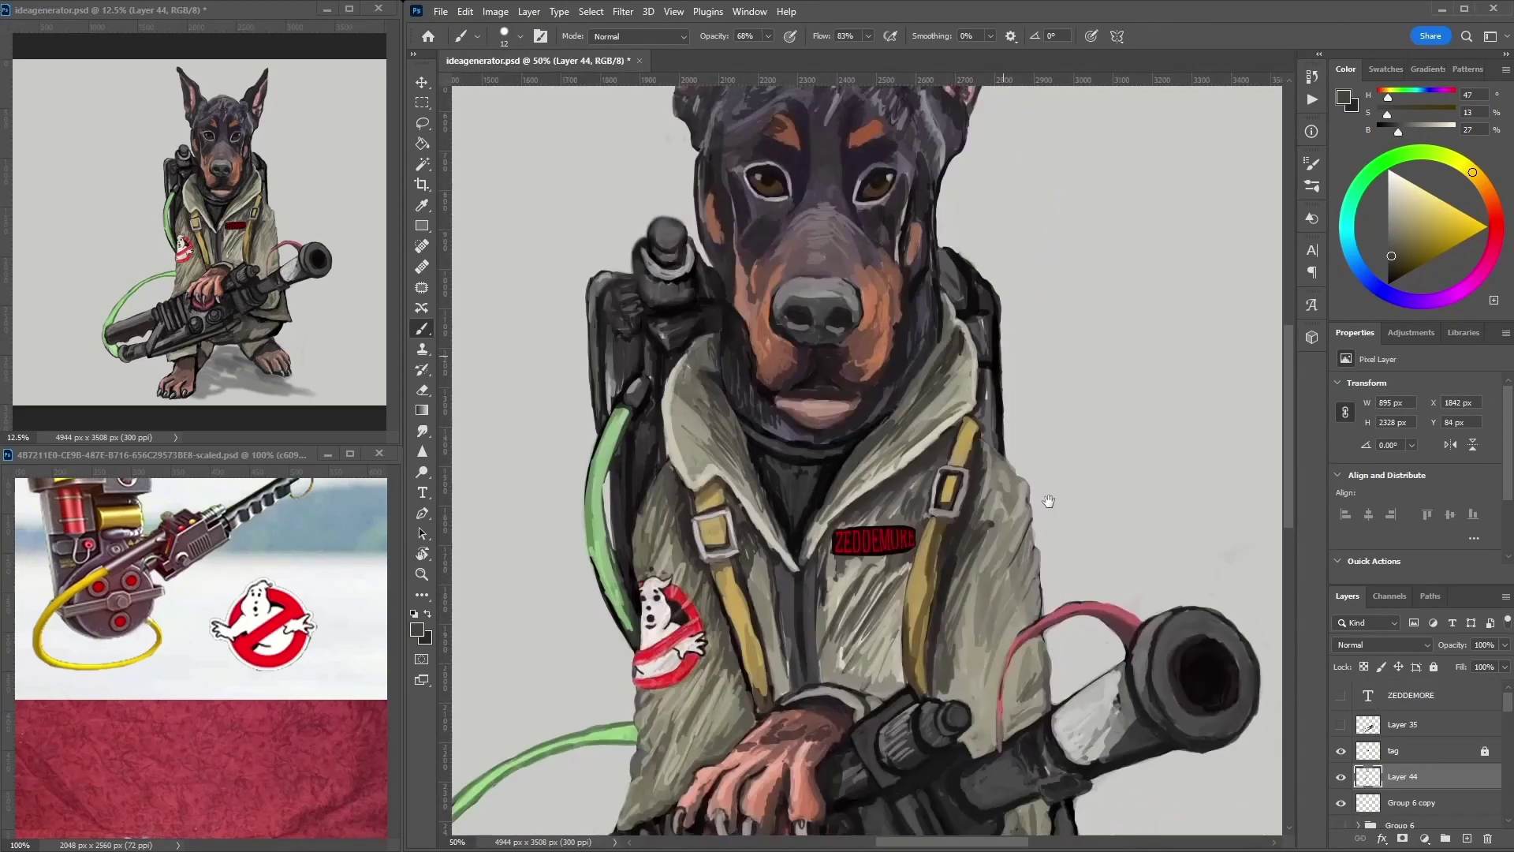
pyautogui.keyDown('alt'); pyautogui.click(1125, 451); pyautogui.keyUp('alt')
pyautogui.keyDown('alt'); pyautogui.click(1125, 451); pyautogui.keyUp('alt')
pyautogui.moveTo(1100, 429)
pyautogui.mouseDown()
pyautogui.moveTo(1092, 473)
pyautogui.moveTo(1124, 477)
pyautogui.moveTo(1112, 414)
pyautogui.mouseUp()
pyautogui.keyDown('alt'); pyautogui.click(1120, 445); pyautogui.keyUp('alt')
pyautogui.keyDown('alt'); pyautogui.click(1120, 450); pyautogui.keyUp('alt')
pyautogui.moveTo(1096, 481)
pyautogui.mouseDown()
pyautogui.moveTo(1119, 449)
pyautogui.moveTo(1055, 465)
pyautogui.moveTo(1057, 512)
pyautogui.mouseUp()
pyautogui.keyDown('alt'); pyautogui.click(1119, 449); pyautogui.keyUp('alt')
pyautogui.keyDown('alt'); pyautogui.click(1042, 448); pyautogui.keyUp('alt')
pyautogui.keyDown('alt'); pyautogui.click(1014, 505); pyautogui.keyUp('alt')
pyautogui.keyDown('alt'); pyautogui.click(1028, 510); pyautogui.keyUp('alt')
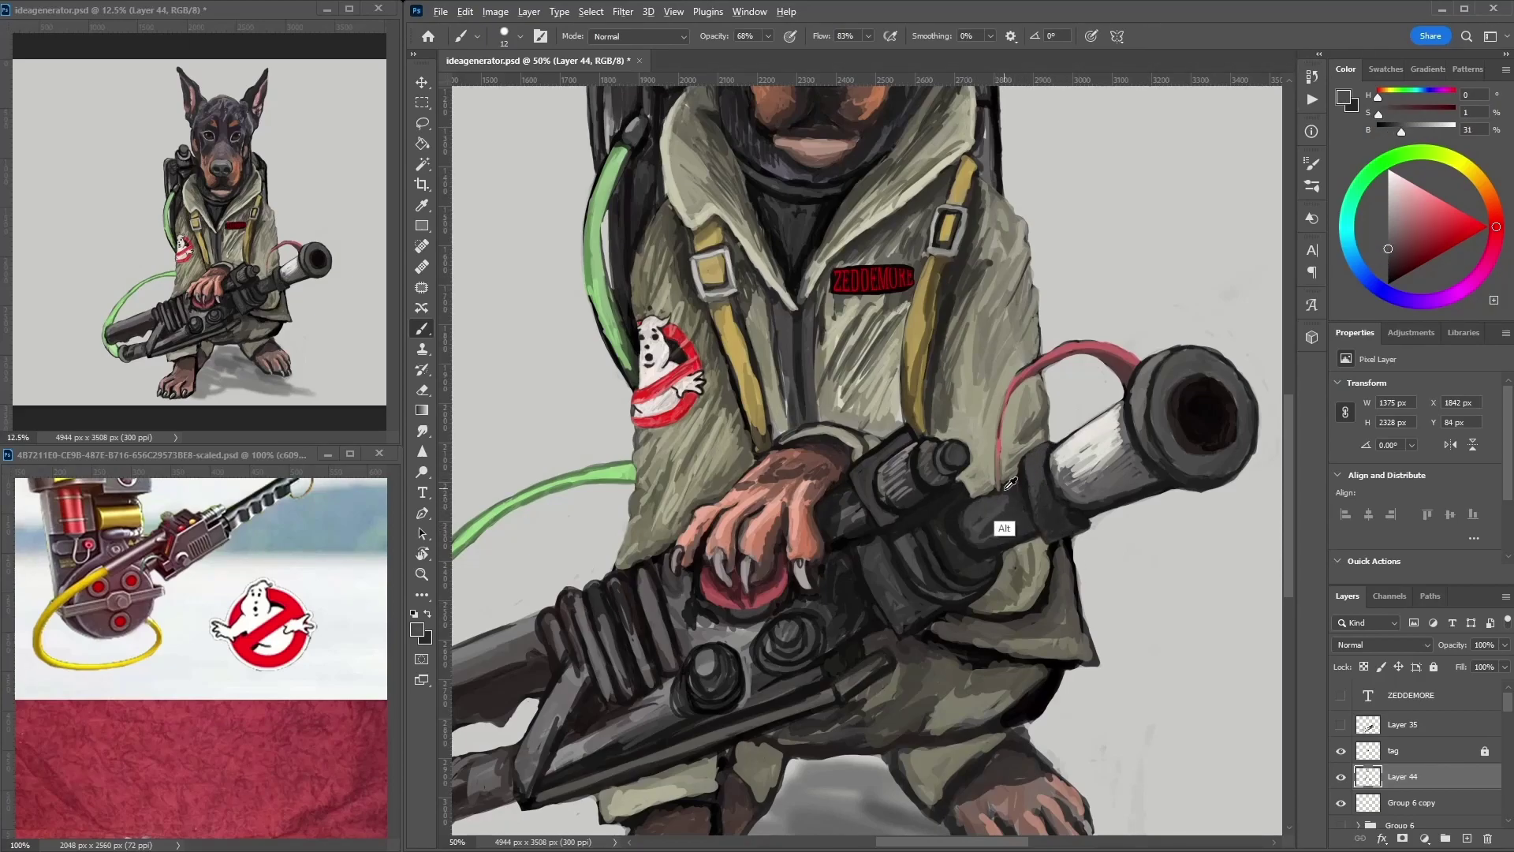
# - Add dark grey shading strokes to the gun barrel's white section and the dark metal behind it
pyautogui.keyDown('alt'); pyautogui.click(1100, 416); pyautogui.keyUp('alt')
pyautogui.moveTo(1100, 417)
pyautogui.mouseDown()
pyautogui.moveTo(1072, 446)
pyautogui.moveTo(1081, 473)
pyautogui.mouseUp()
pyautogui.keyDown('alt'); pyautogui.click(987, 513); pyautogui.keyUp('alt')
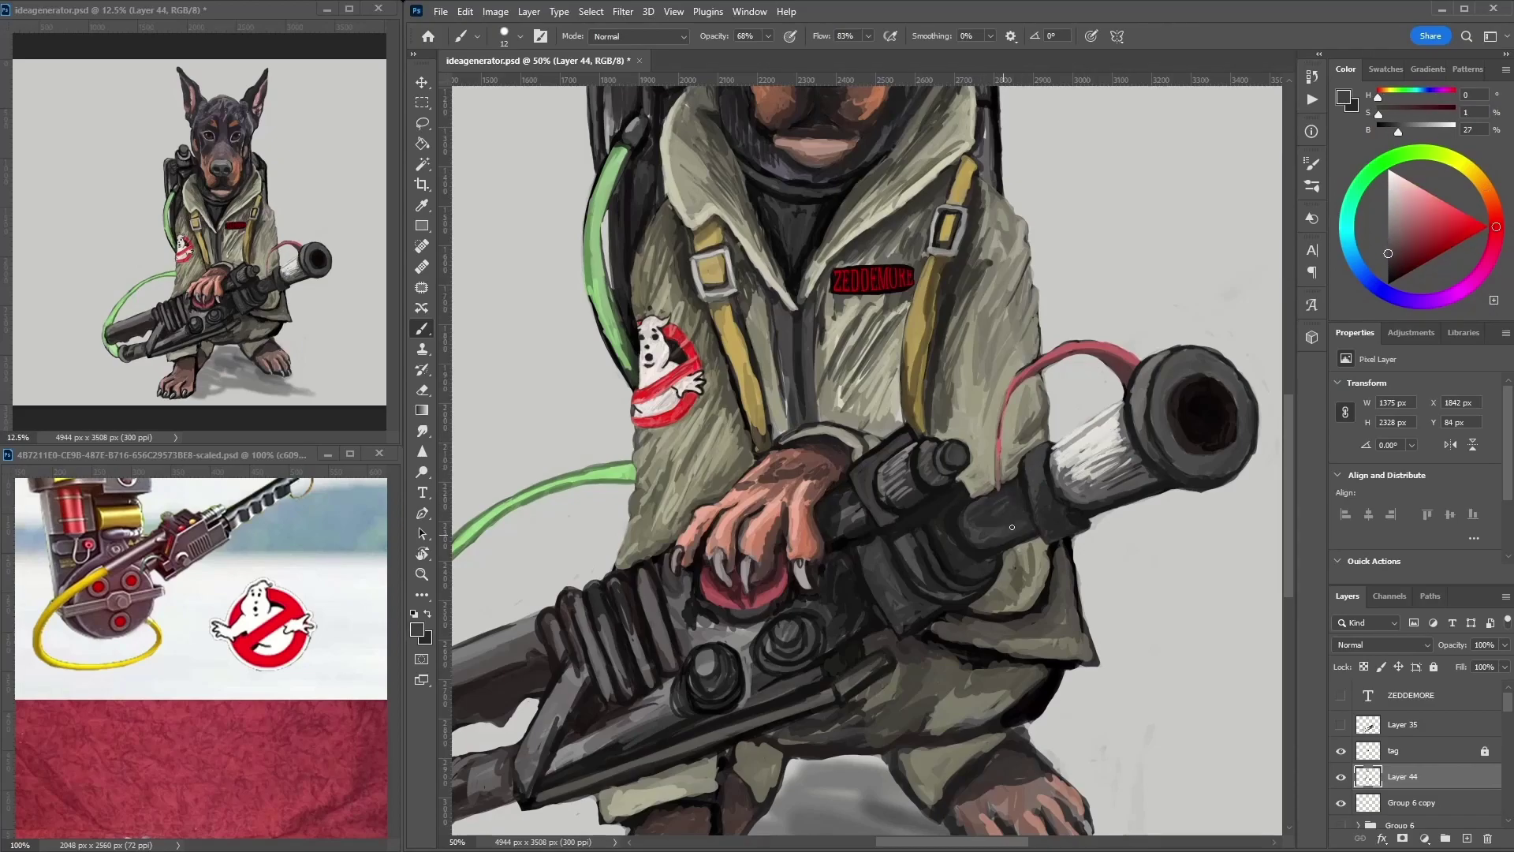
pyautogui.keyDown('alt'); pyautogui.click(796, 664); pyautogui.keyUp('alt')
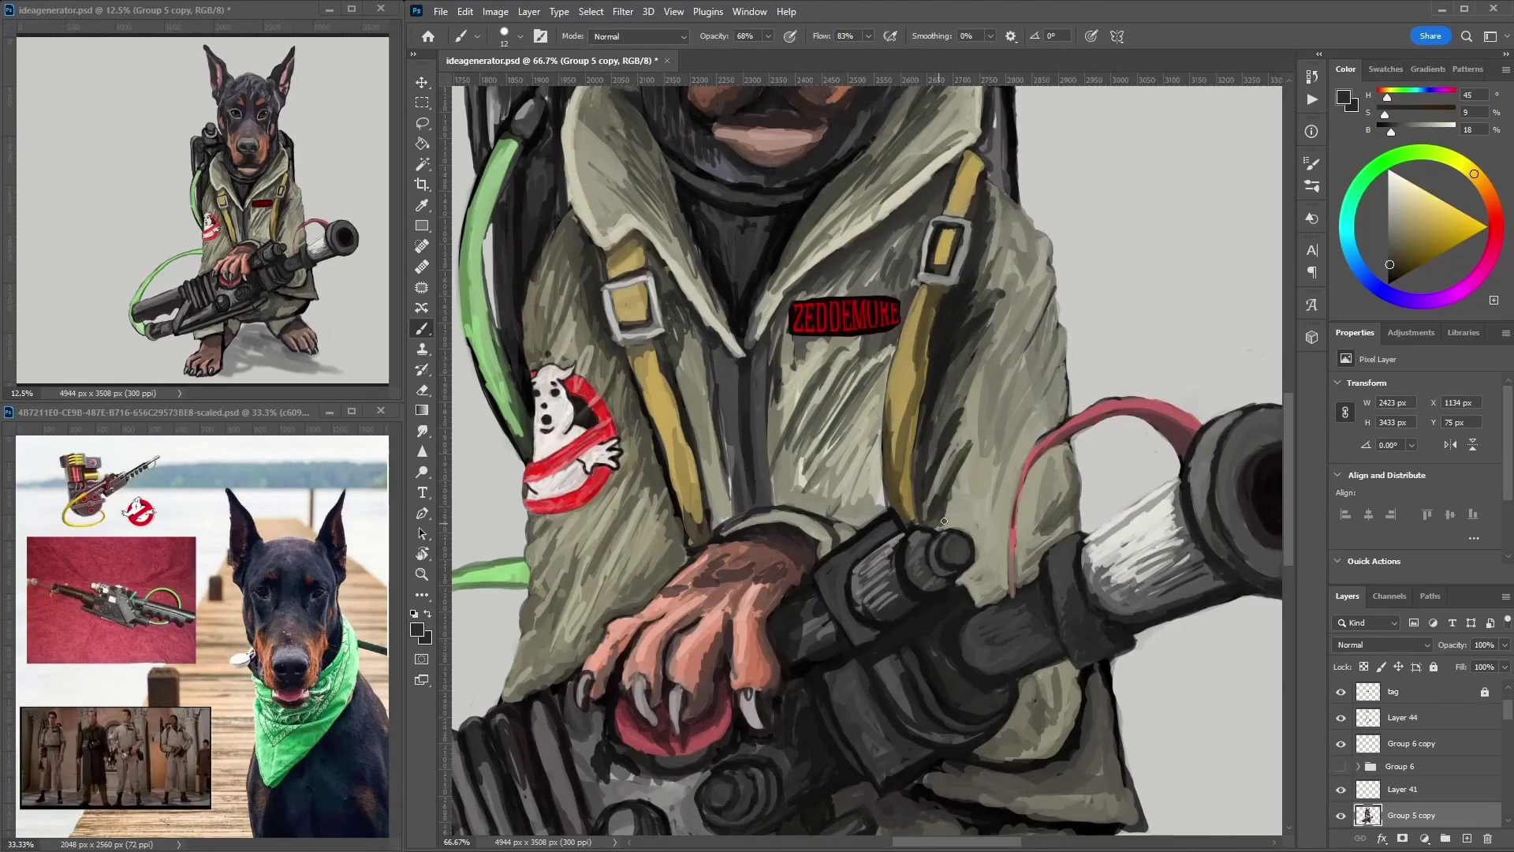
# - Paint yellow highlights and dark brown shading along the shoulder strap beside the name tag
pyautogui.keyDown('alt'); pyautogui.click(971, 155); pyautogui.keyUp('alt')
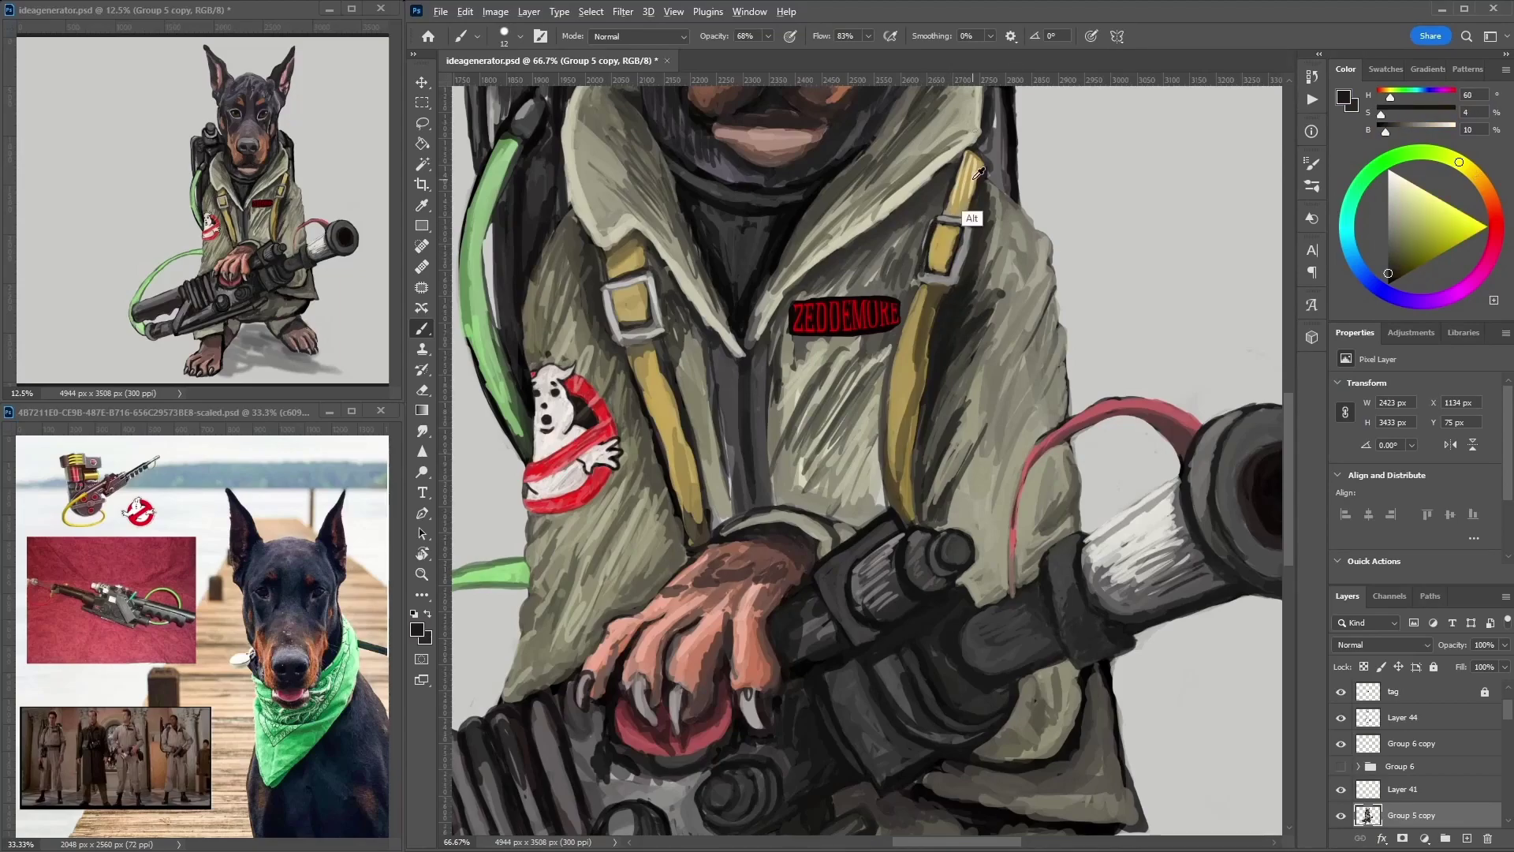
pyautogui.keyDown('alt'); pyautogui.click(907, 292); pyautogui.keyUp('alt')
pyautogui.keyDown('alt'); pyautogui.click(893, 386); pyautogui.keyUp('alt')
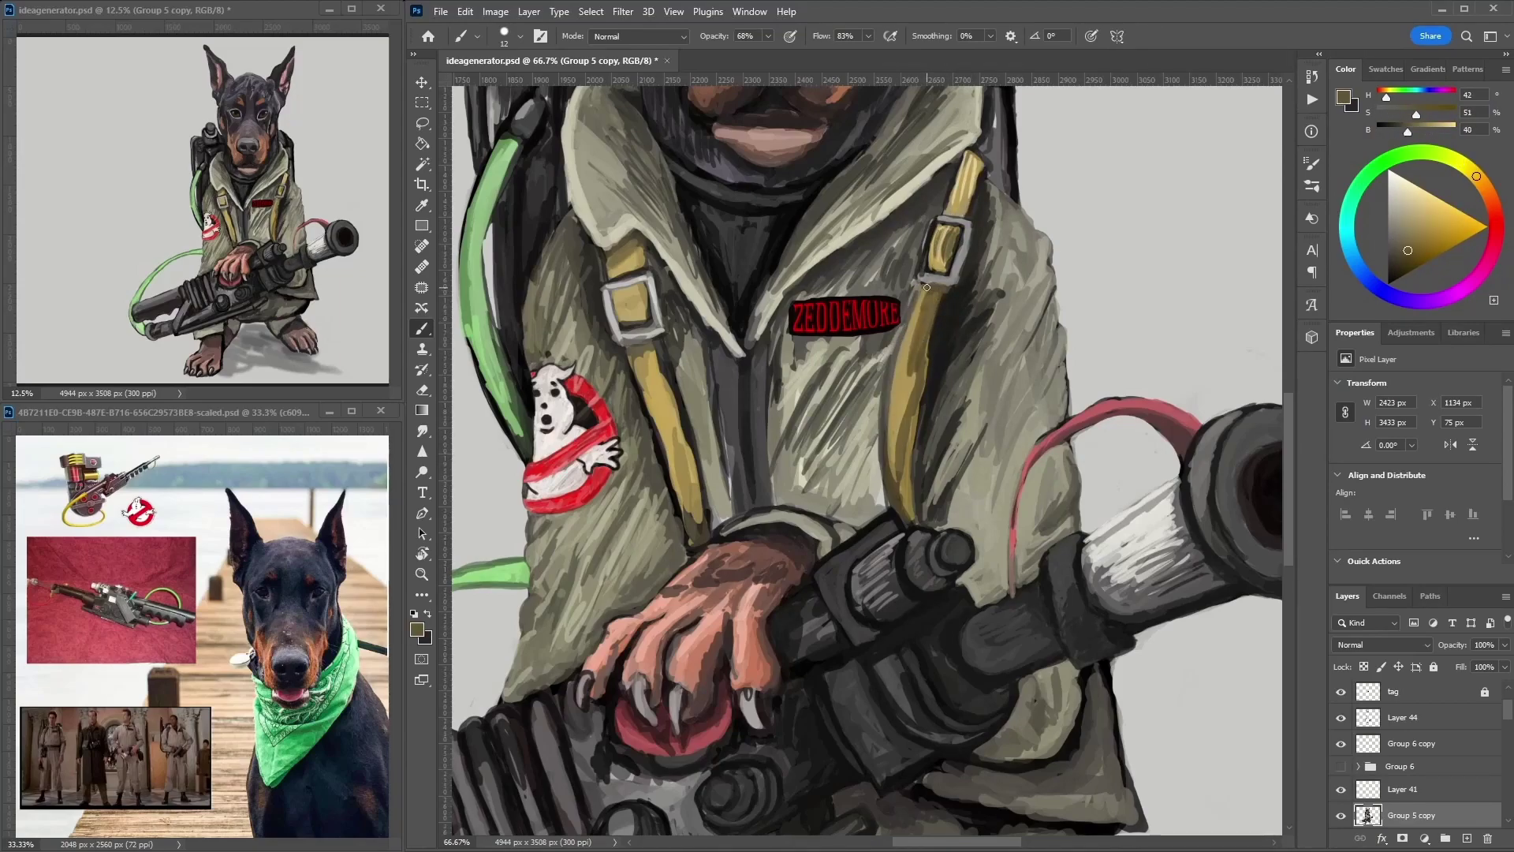
pyautogui.moveTo(940, 288)
pyautogui.mouseDown()
pyautogui.moveTo(907, 504)
pyautogui.moveTo(918, 418)
pyautogui.mouseUp()
pyautogui.keyDown('alt'); pyautogui.click(952, 371); pyautogui.keyUp('alt')
# - Paint folds on the jacket front down to the cuff and define the zipper along its opening
pyautogui.moveTo(883, 347); pyautogui.dragTo(863, 511)
pyautogui.keyDown('alt'); pyautogui.click(883, 527); pyautogui.keyUp('alt')
pyautogui.moveTo(883, 524)
pyautogui.mouseDown()
pyautogui.moveTo(804, 504)
pyautogui.moveTo(714, 524)
pyautogui.mouseUp()
pyautogui.keyDown('alt'); pyautogui.click(727, 398); pyautogui.keyUp('alt')
pyautogui.keyDown('alt'); pyautogui.click(768, 371); pyautogui.keyUp('alt')
pyautogui.moveTo(767, 335); pyautogui.dragTo(737, 497)
pyautogui.moveTo(776, 367)
pyautogui.mouseDown()
pyautogui.moveTo(757, 497)
pyautogui.moveTo(687, 364)
pyautogui.mouseUp()
# - Add grey-beige and dark strokes to the jacket panel and strap on the ghost patch side
pyautogui.keyDown('alt'); pyautogui.click(706, 496); pyautogui.keyUp('alt')
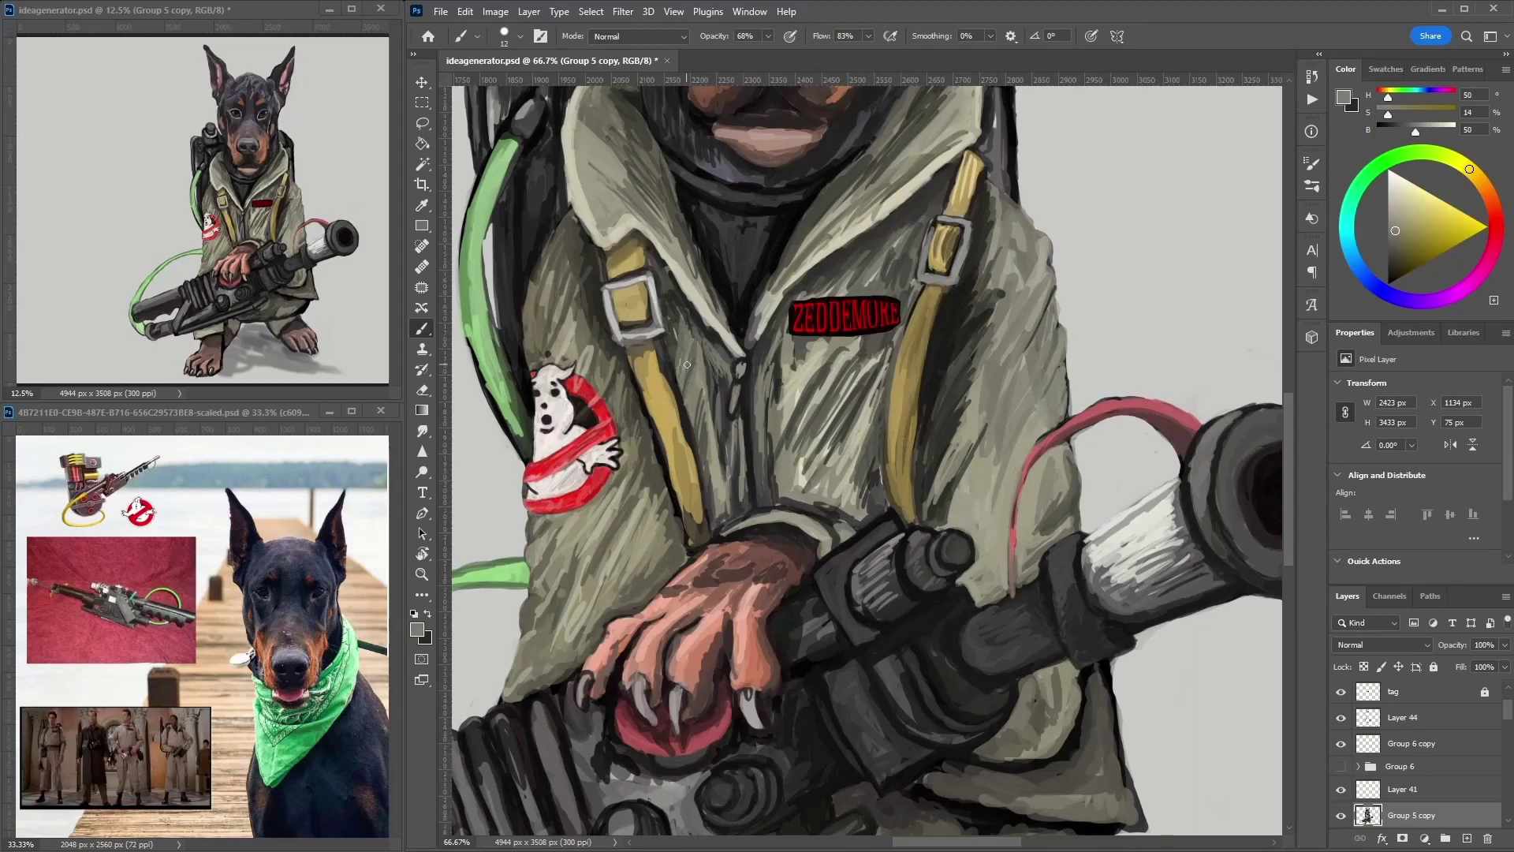
pyautogui.moveTo(695, 420); pyautogui.dragTo(671, 359)
pyautogui.keyDown('alt'); pyautogui.click(671, 359); pyautogui.keyUp('alt')
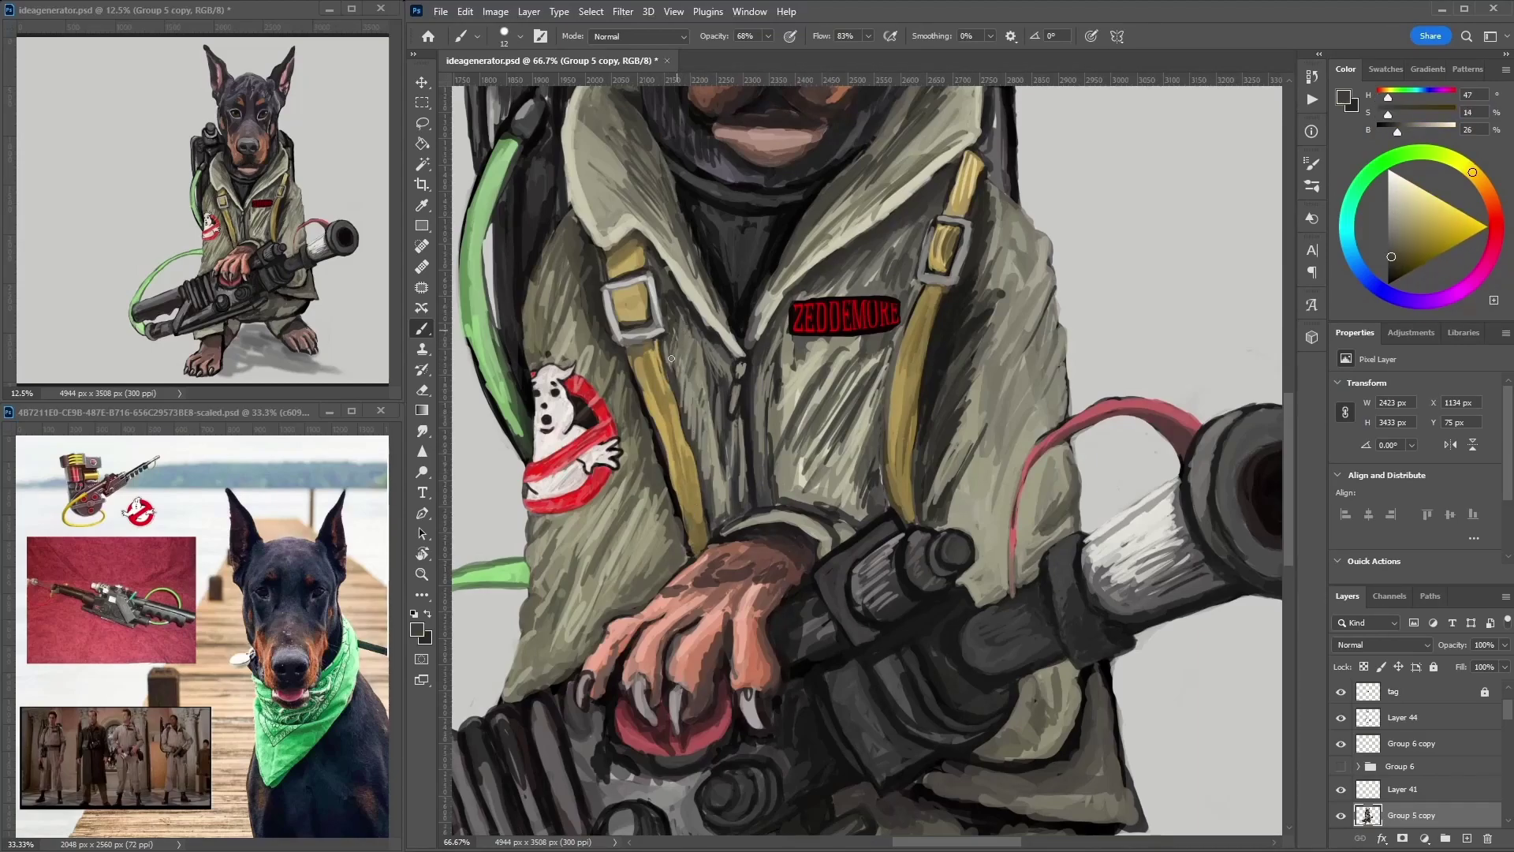
# - Paint light pink highlights and darker creases on the paw resting on the gun
pyautogui.moveTo(676, 526)
pyautogui.mouseDown()
pyautogui.moveTo(719, 585)
pyautogui.moveTo(777, 583)
pyautogui.moveTo(743, 589)
pyautogui.moveTo(710, 643)
pyautogui.moveTo(779, 606)
pyautogui.moveTo(761, 663)
pyautogui.mouseUp()
pyautogui.keyDown('alt'); pyautogui.click(733, 562); pyautogui.keyUp('alt')
pyautogui.keyDown('alt'); pyautogui.click(719, 584); pyautogui.keyUp('alt')
pyautogui.moveTo(761, 662); pyautogui.dragTo(663, 678)
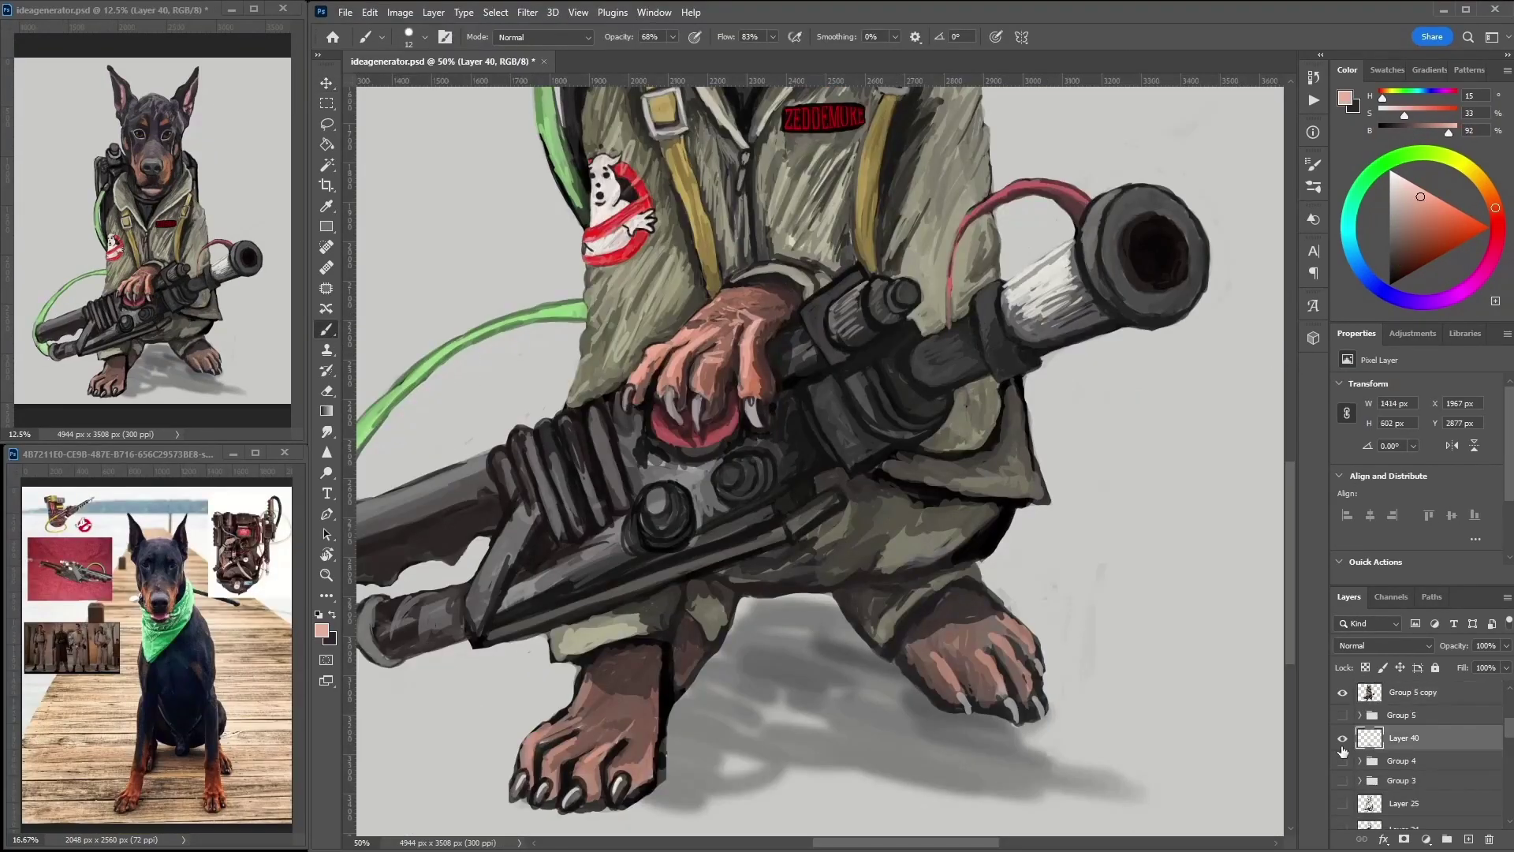
# - Deepen the ground shadow between and behind the dog's feet with darker grey strokes
pyautogui.hotkey('ctrl', '-')
pyautogui.hotkey('ctrl', '-')
pyautogui.moveTo(872, 625)
pyautogui.mouseDown()
pyautogui.moveTo(836, 568)
pyautogui.moveTo(746, 609)
pyautogui.moveTo(1017, 615)
pyautogui.mouseUp()
pyautogui.keyDown('alt'); pyautogui.click(780, 564); pyautogui.keyUp('alt')
pyautogui.keyDown('alt'); pyautogui.click(815, 608); pyautogui.keyUp('alt')
pyautogui.keyDown('alt'); pyautogui.click(946, 611); pyautogui.keyUp('alt')
pyautogui.moveTo(922, 615); pyautogui.dragTo(1026, 619)
pyautogui.moveTo(876, 603); pyautogui.dragTo(806, 564)
pyautogui.keyDown('alt'); pyautogui.click(806, 564); pyautogui.keyUp('alt')
pyautogui.moveTo(875, 599)
pyautogui.mouseDown()
pyautogui.moveTo(938, 587)
pyautogui.moveTo(1025, 619)
pyautogui.mouseUp()
# - Shade the dog's jaw edge and snout bridge with near-black and purple-grey strokes
pyautogui.keyDown('alt'); pyautogui.click(804, 246); pyautogui.keyUp('alt')
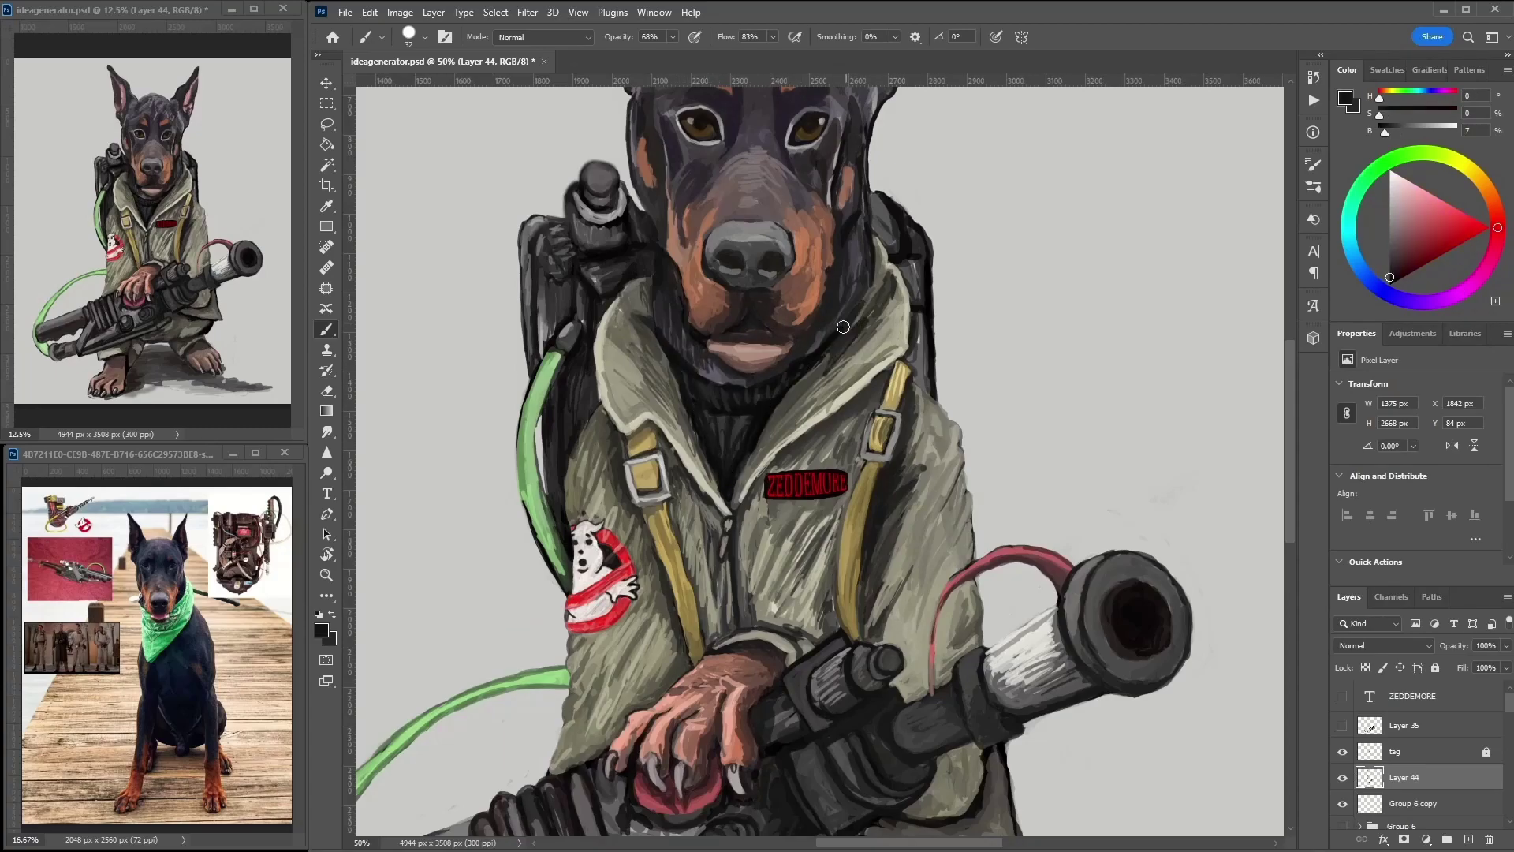
pyautogui.keyDown('alt'); pyautogui.click(814, 166); pyautogui.keyUp('alt')
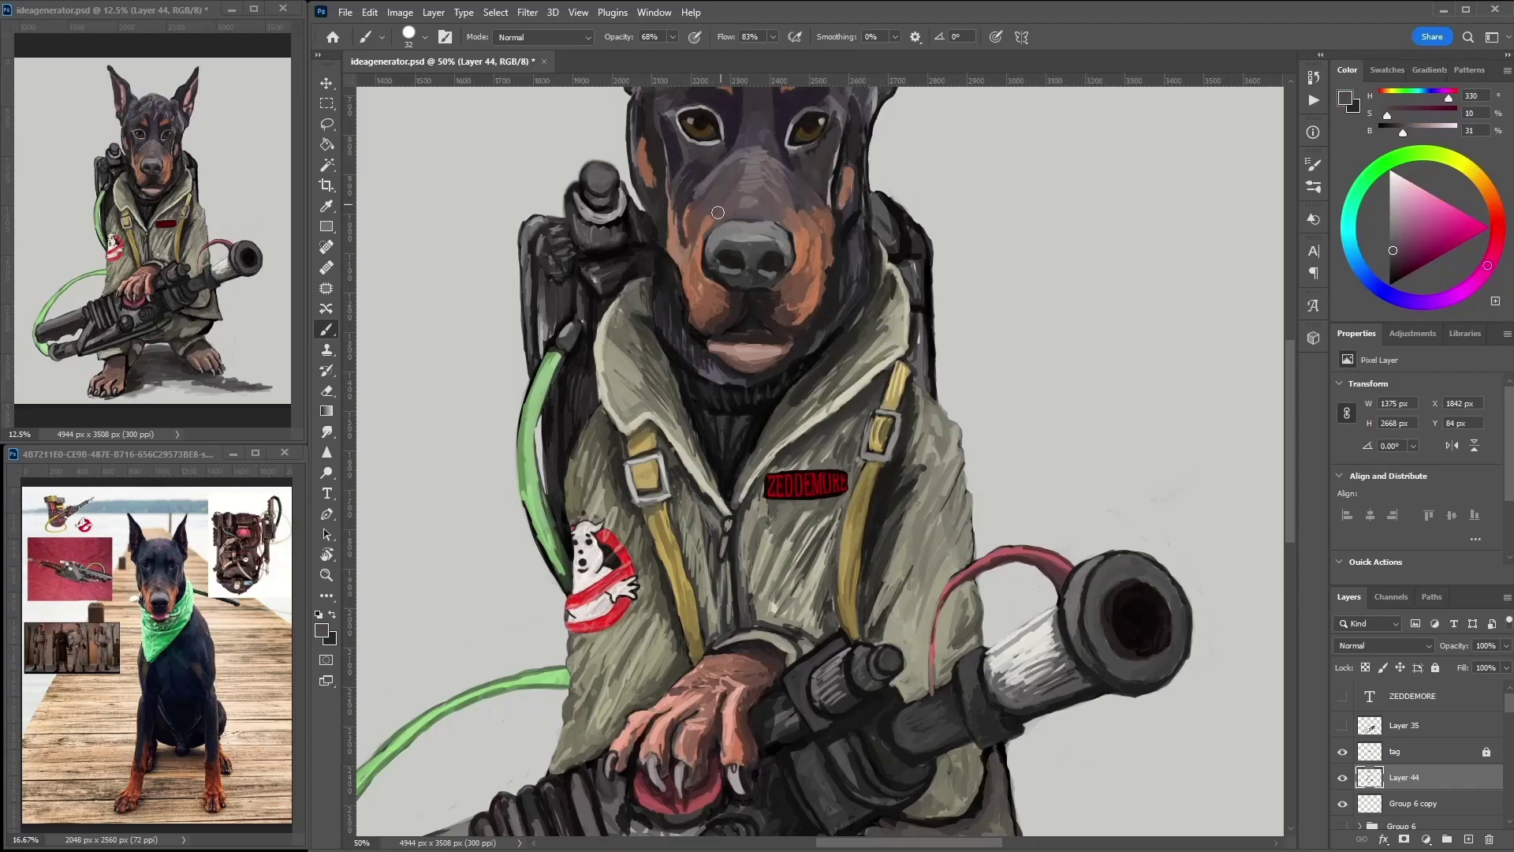
pyautogui.scroll(3, 722, 197)
pyautogui.keyDown('alt'); pyautogui.click(749, 232); pyautogui.keyUp('alt')
pyautogui.moveTo(749, 233)
pyautogui.mouseDown()
pyautogui.moveTo(800, 252)
pyautogui.moveTo(675, 280)
pyautogui.moveTo(688, 262)
pyautogui.moveTo(725, 315)
pyautogui.mouseUp()
# - Darken the sides of the muzzle around the nose and mouth with dark brown strokes
pyautogui.keyDown('alt'); pyautogui.click(694, 292); pyautogui.keyUp('alt')
pyautogui.keyDown('alt'); pyautogui.click(684, 369); pyautogui.keyUp('alt')
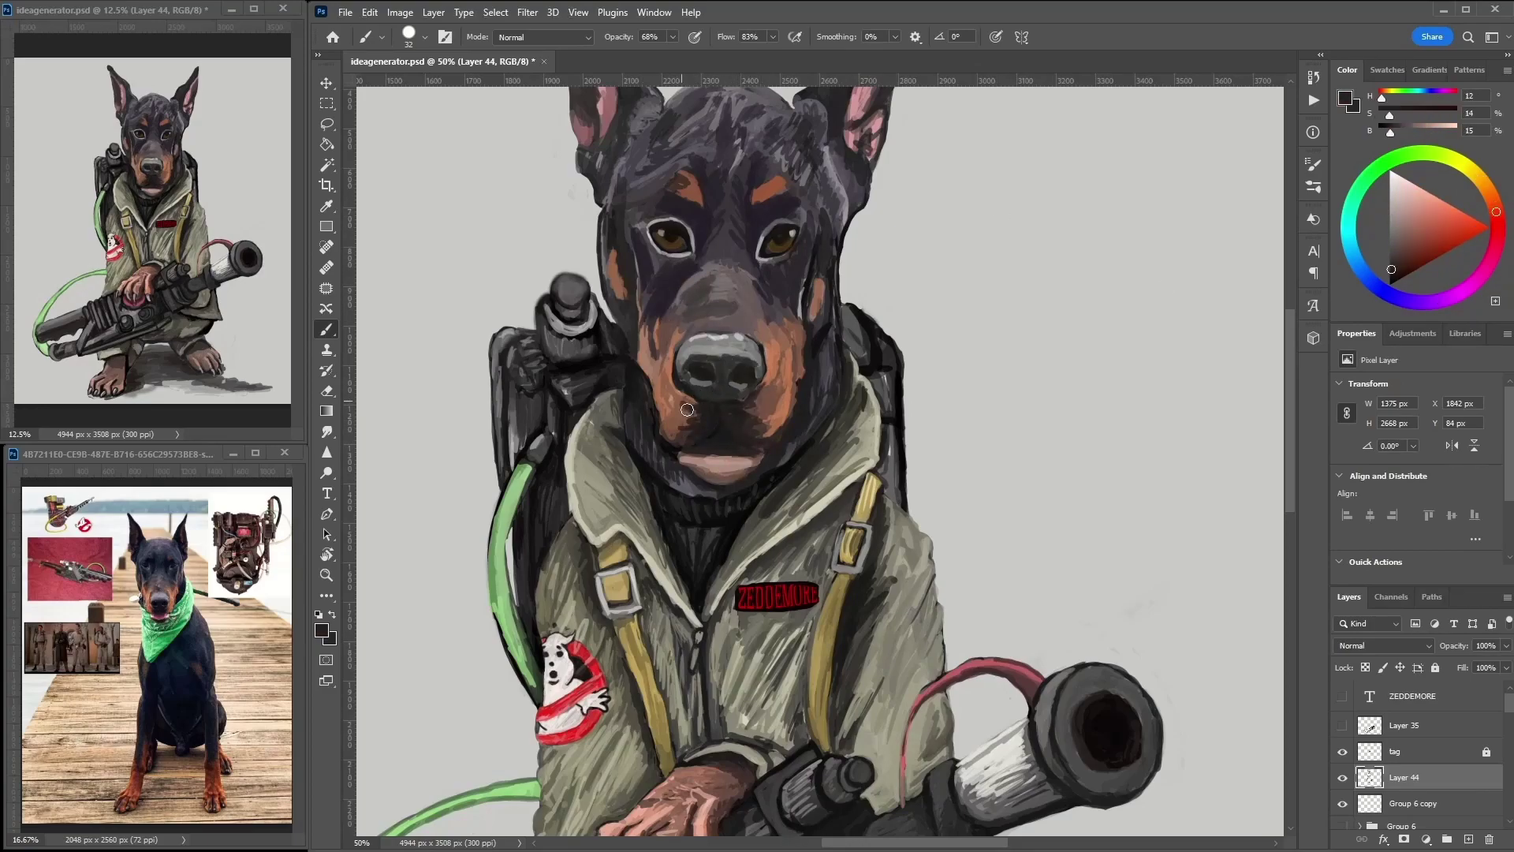
pyautogui.keyDown('alt'); pyautogui.click(779, 384); pyautogui.keyUp('alt')
pyautogui.keyDown('alt'); pyautogui.click(670, 333); pyautogui.keyUp('alt')
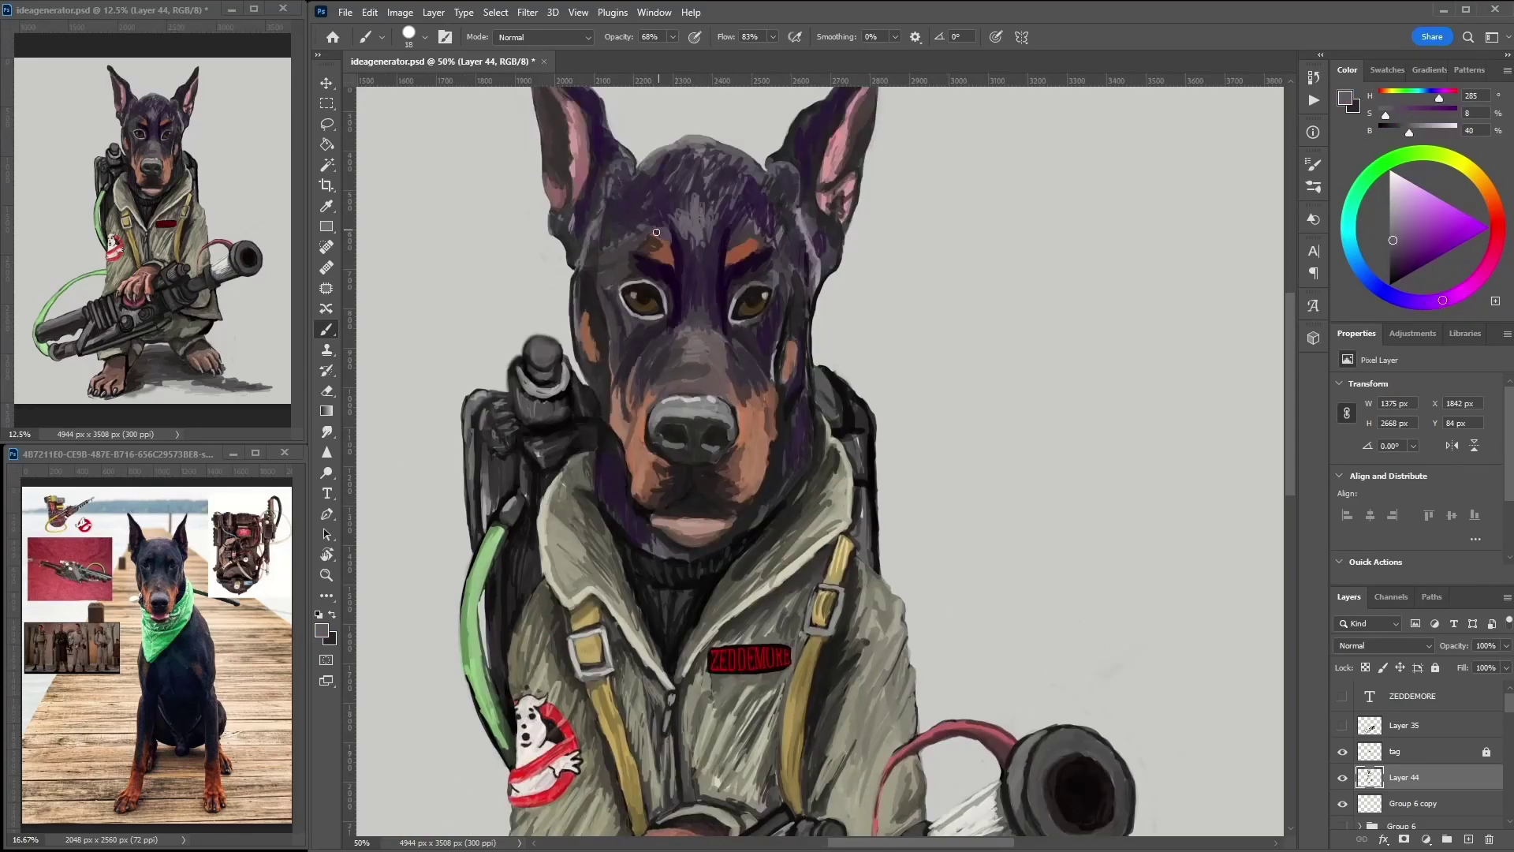
# - Paint dark purple and grey fur strokes over the forehead, brows and ear bases
pyautogui.keyDown('alt'); pyautogui.click(656, 233); pyautogui.keyUp('alt')
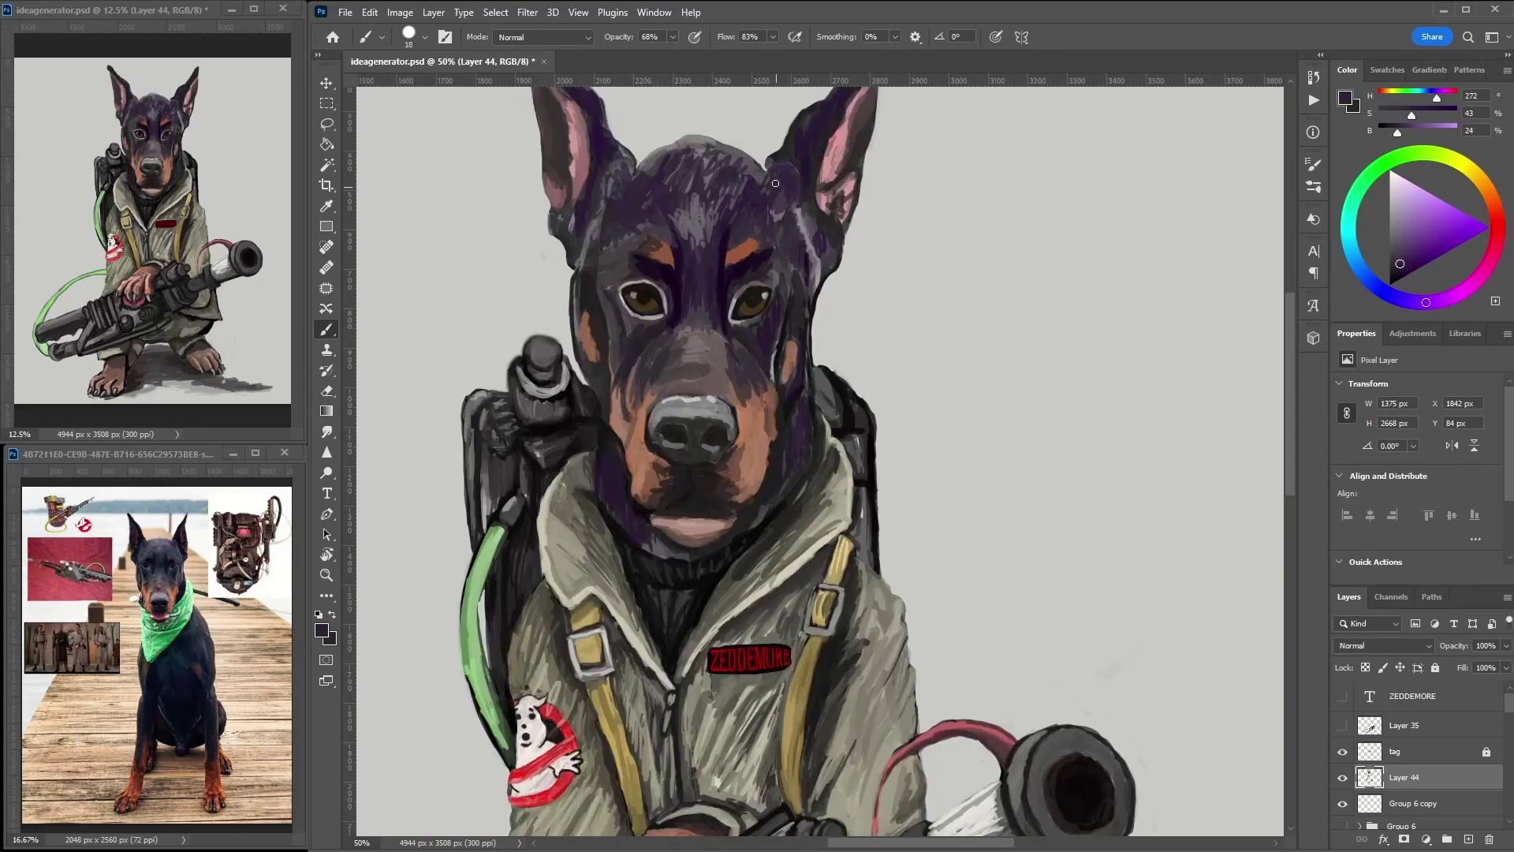
pyautogui.scroll(2, 775, 183)
pyautogui.keyDown('alt'); pyautogui.click(589, 318); pyautogui.keyUp('alt')
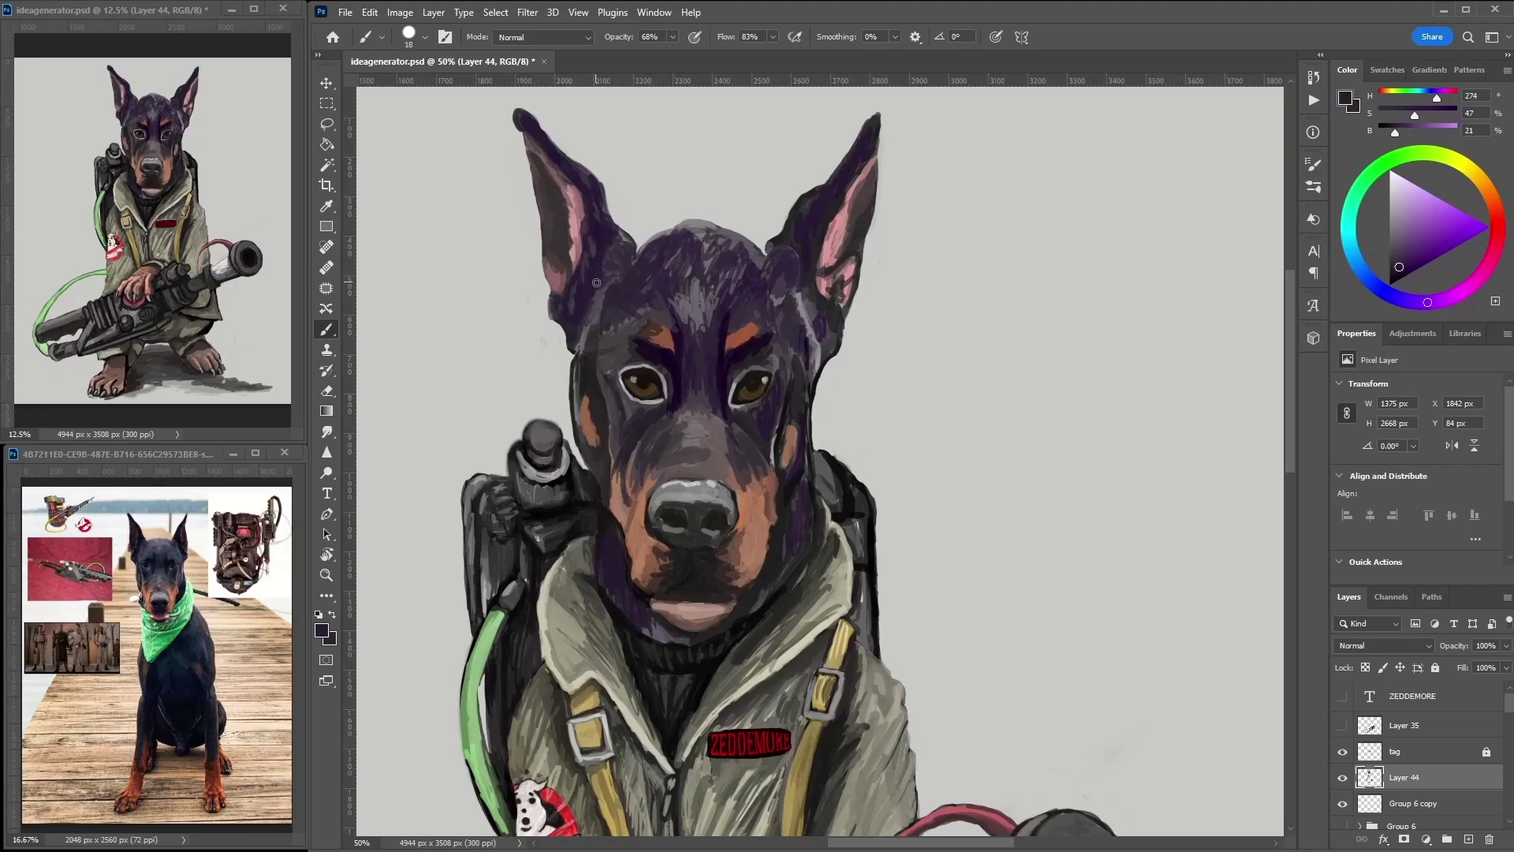
pyautogui.keyDown('alt'); pyautogui.click(606, 277); pyautogui.keyUp('alt')
pyautogui.keyDown('alt'); pyautogui.click(613, 362); pyautogui.keyUp('alt')
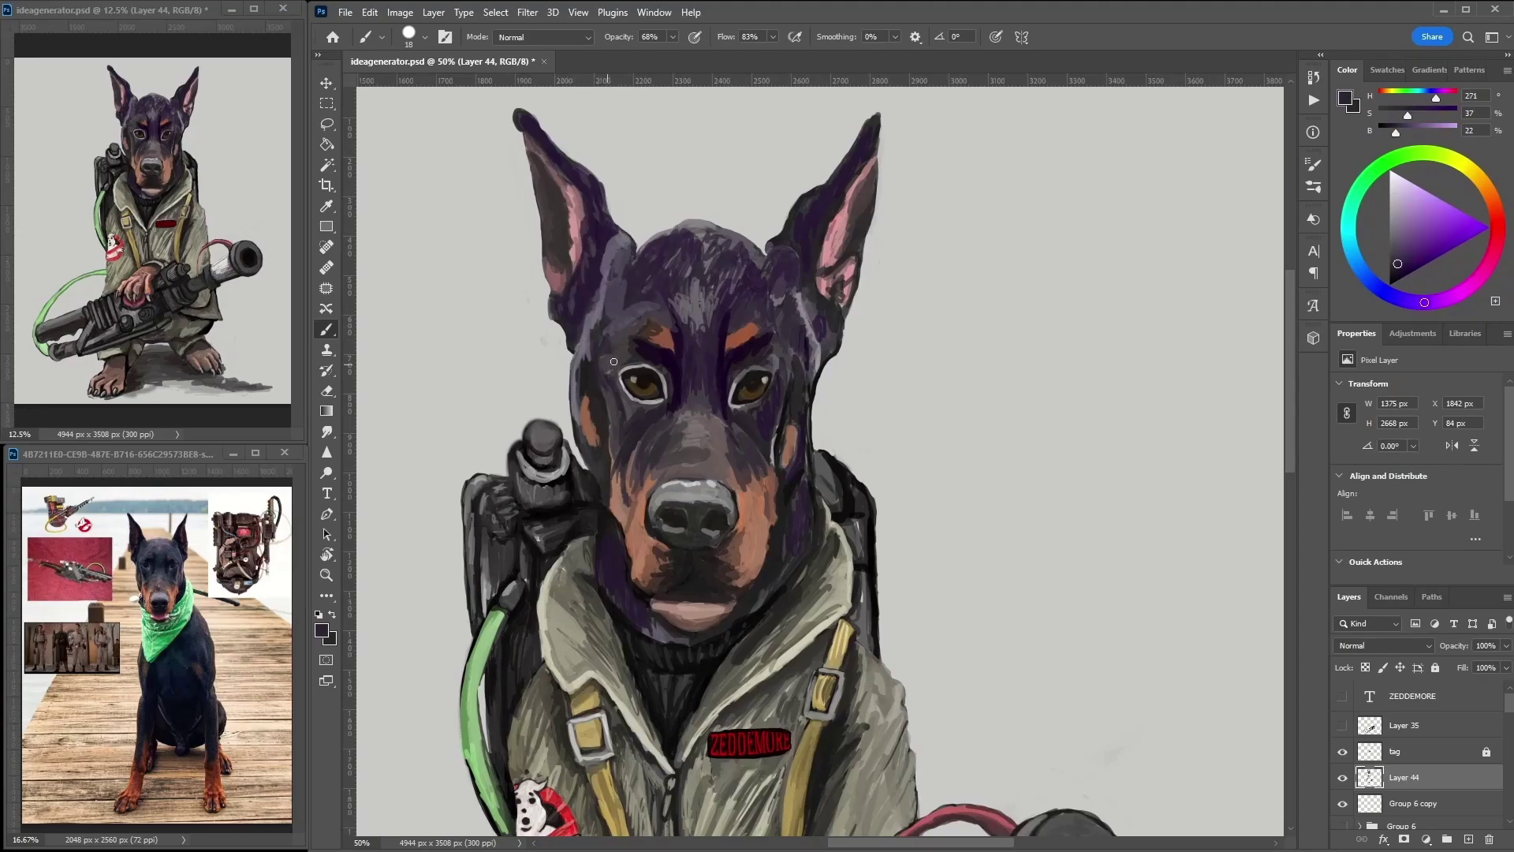
pyautogui.keyDown('alt'); pyautogui.click(790, 351); pyautogui.keyUp('alt')
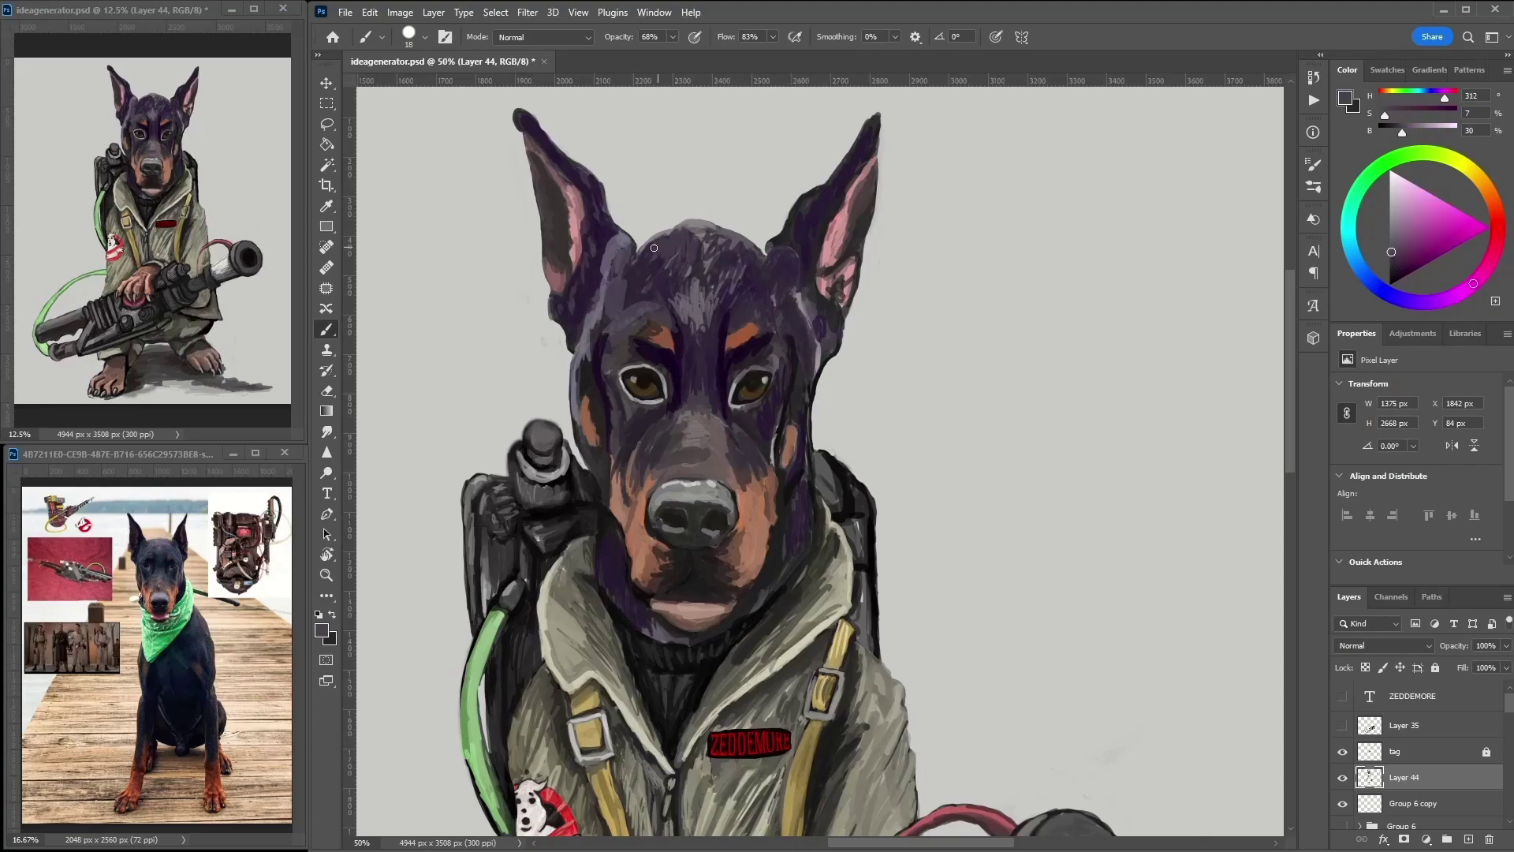
pyautogui.keyDown('alt'); pyautogui.click(786, 289); pyautogui.keyUp('alt')
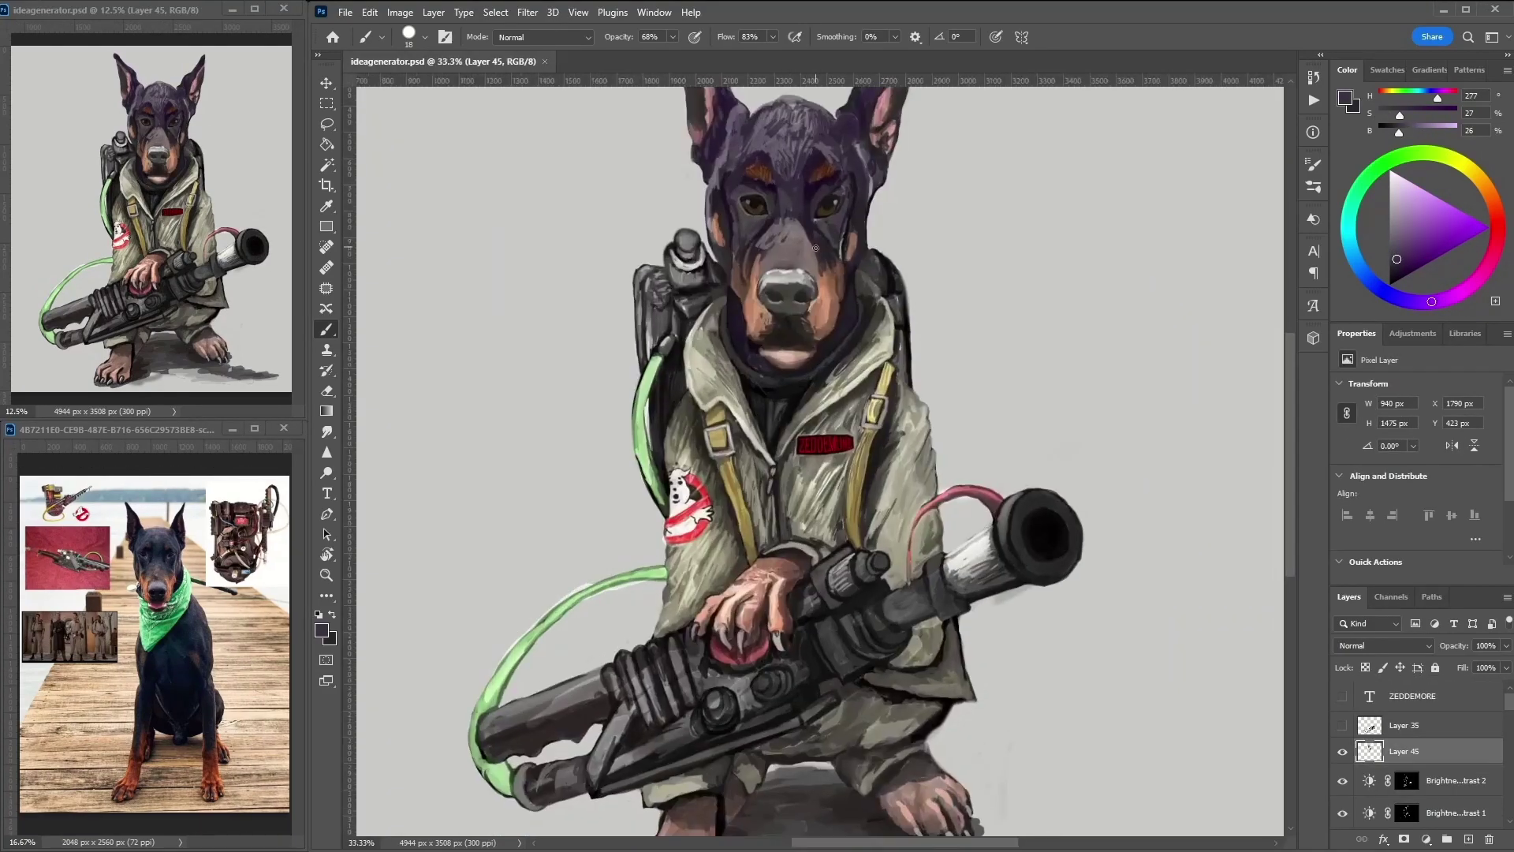
# - Refine the nose and the muzzle around it with dark grey and brown tones on Layer 45
pyautogui.keyDown('alt'); pyautogui.click(802, 250); pyautogui.keyUp('alt')
pyautogui.keyDown('alt'); pyautogui.click(794, 298); pyautogui.keyUp('alt')
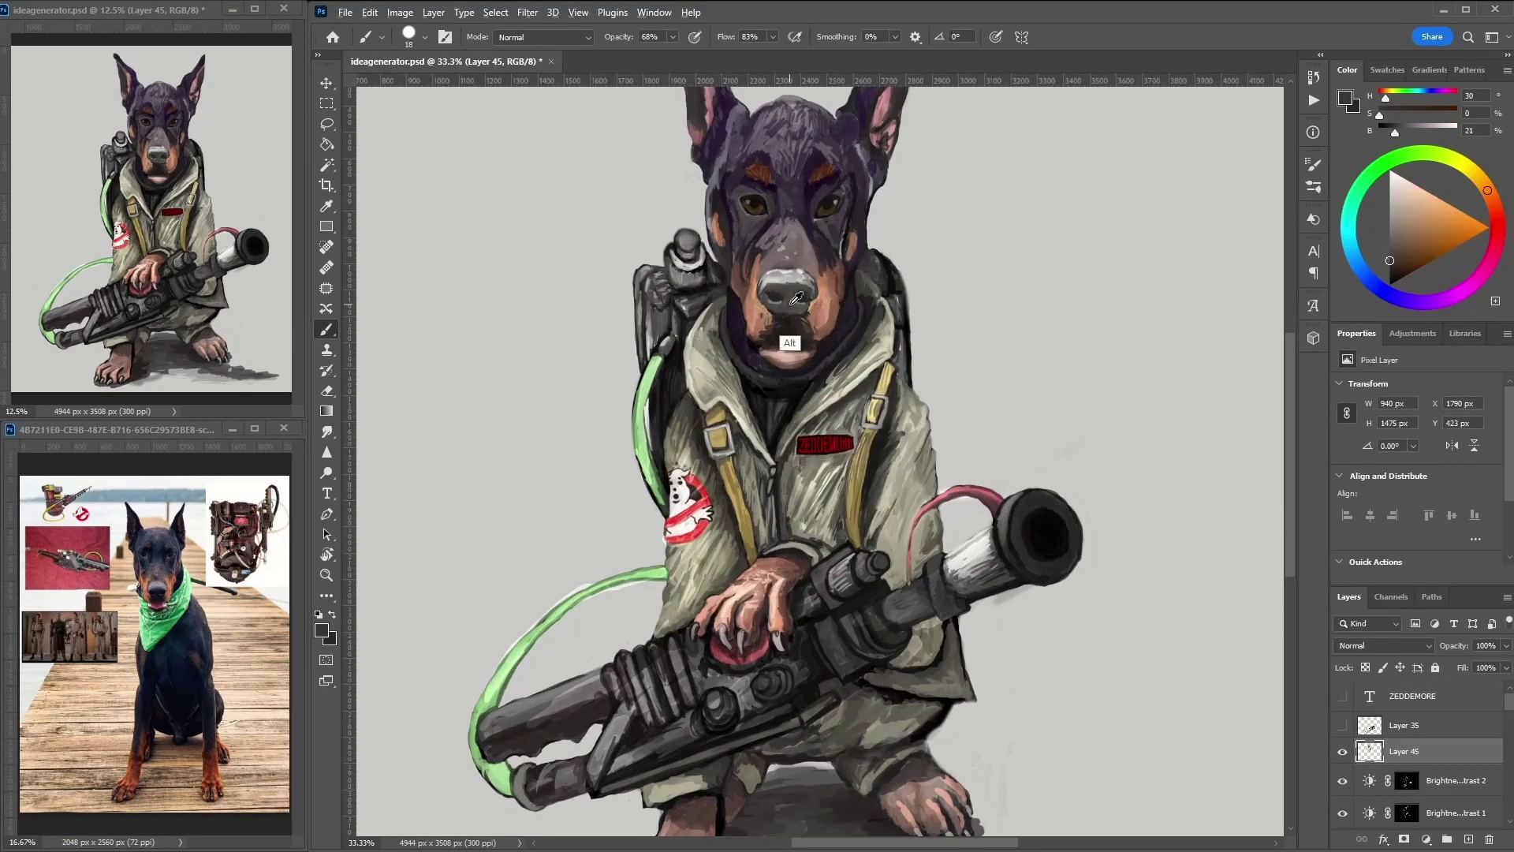
pyautogui.keyDown('alt'); pyautogui.click(811, 310); pyautogui.keyUp('alt')
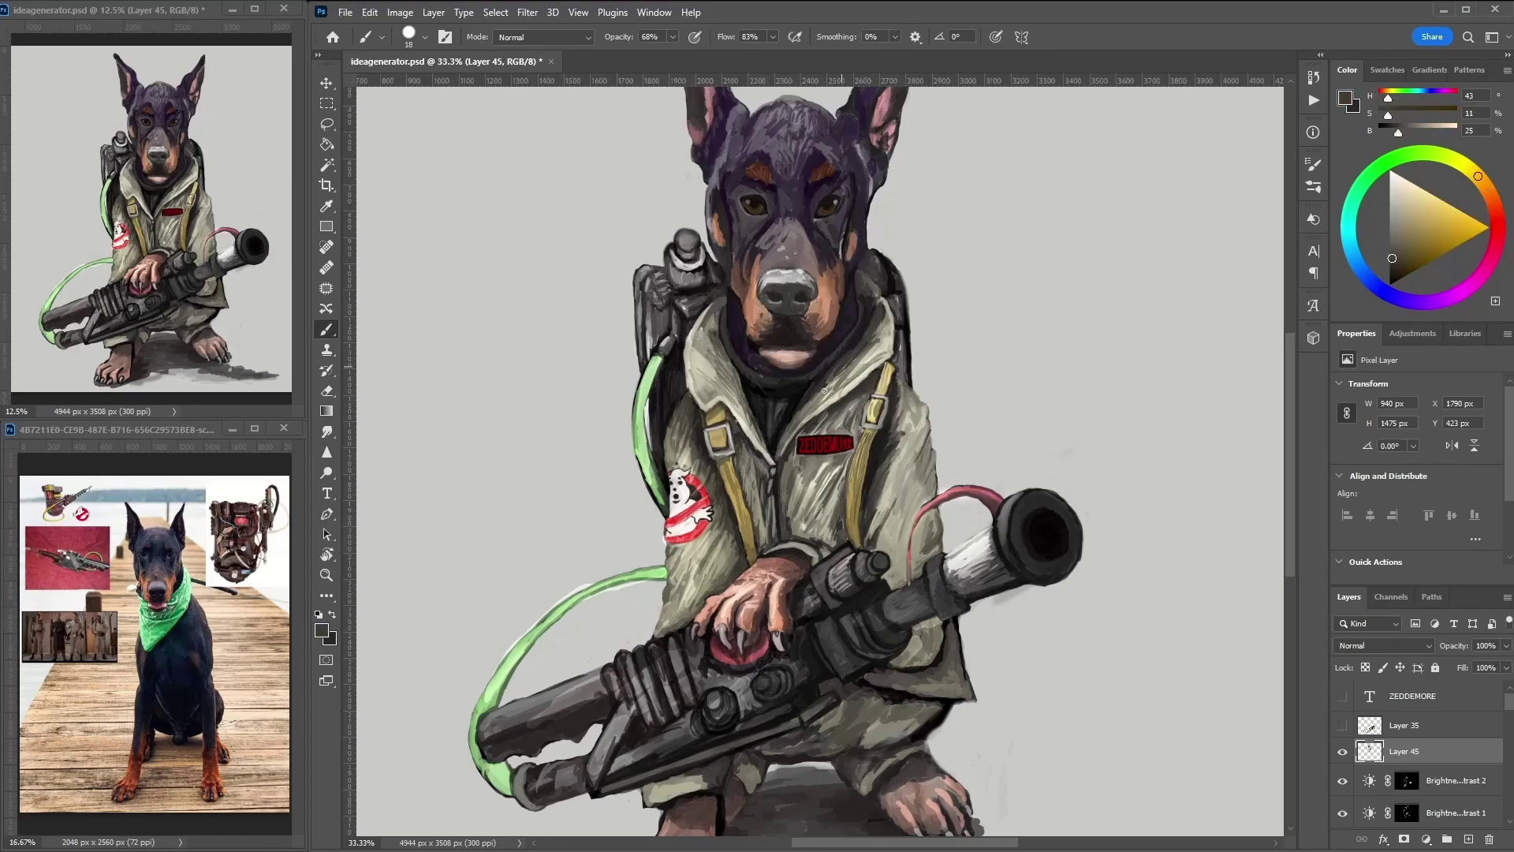
# - Shade the inside of the jacket collar with dark olive-grey and add light beige strokes to the opposite lapel
pyautogui.scroll(2, 852, 264)
pyautogui.keyDown('alt'); pyautogui.click(875, 355); pyautogui.keyUp('alt')
pyautogui.keyDown('alt'); pyautogui.click(882, 392); pyautogui.keyUp('alt')
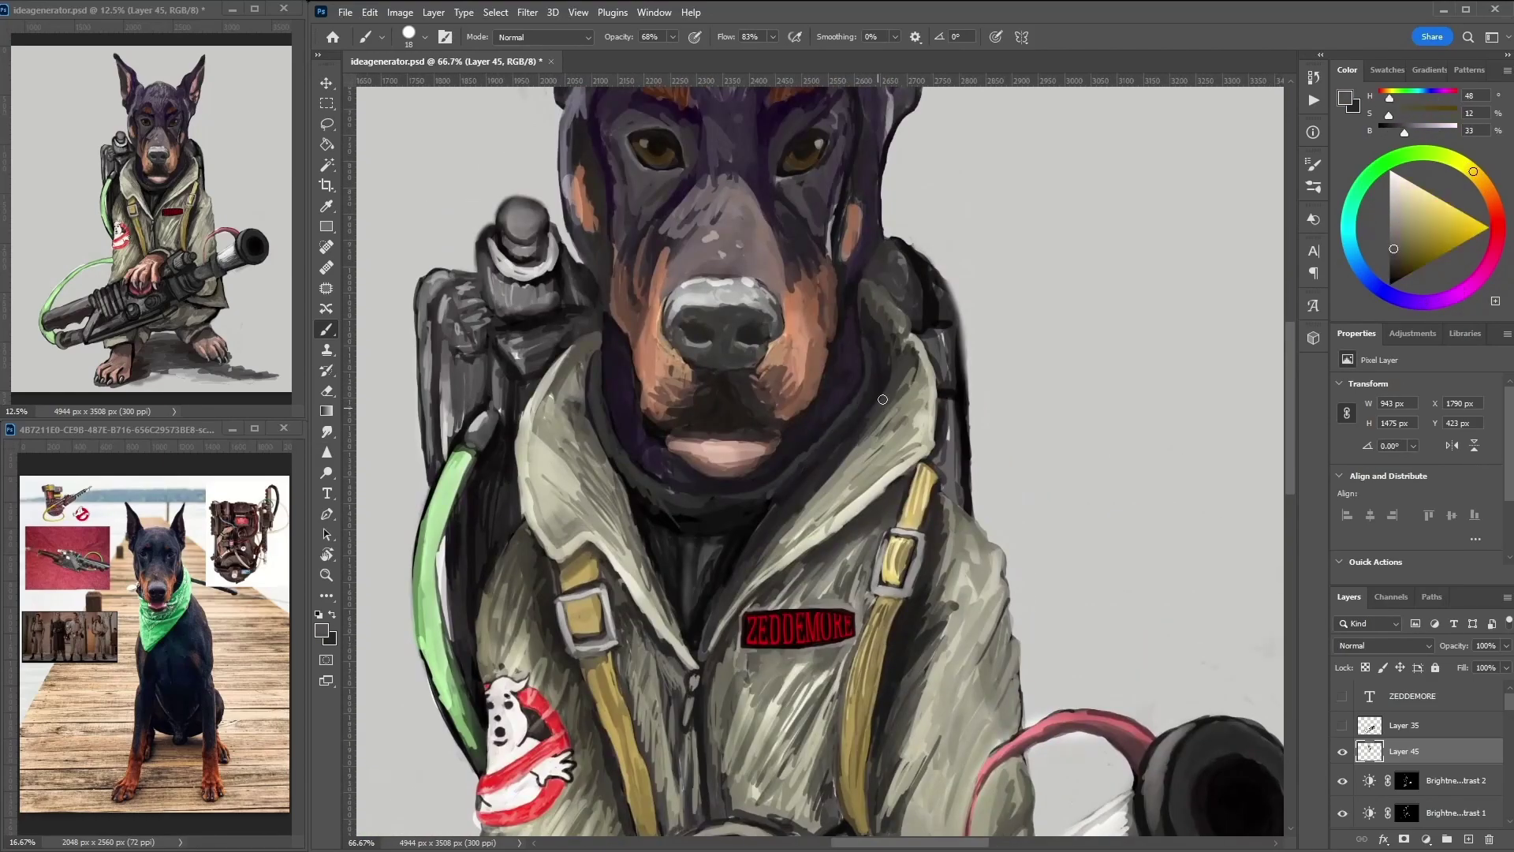
pyautogui.keyDown('alt'); pyautogui.click(877, 429); pyautogui.keyUp('alt')
pyautogui.moveTo(599, 327)
pyautogui.mouseDown()
pyautogui.moveTo(583, 411)
pyautogui.moveTo(551, 450)
pyautogui.mouseUp()
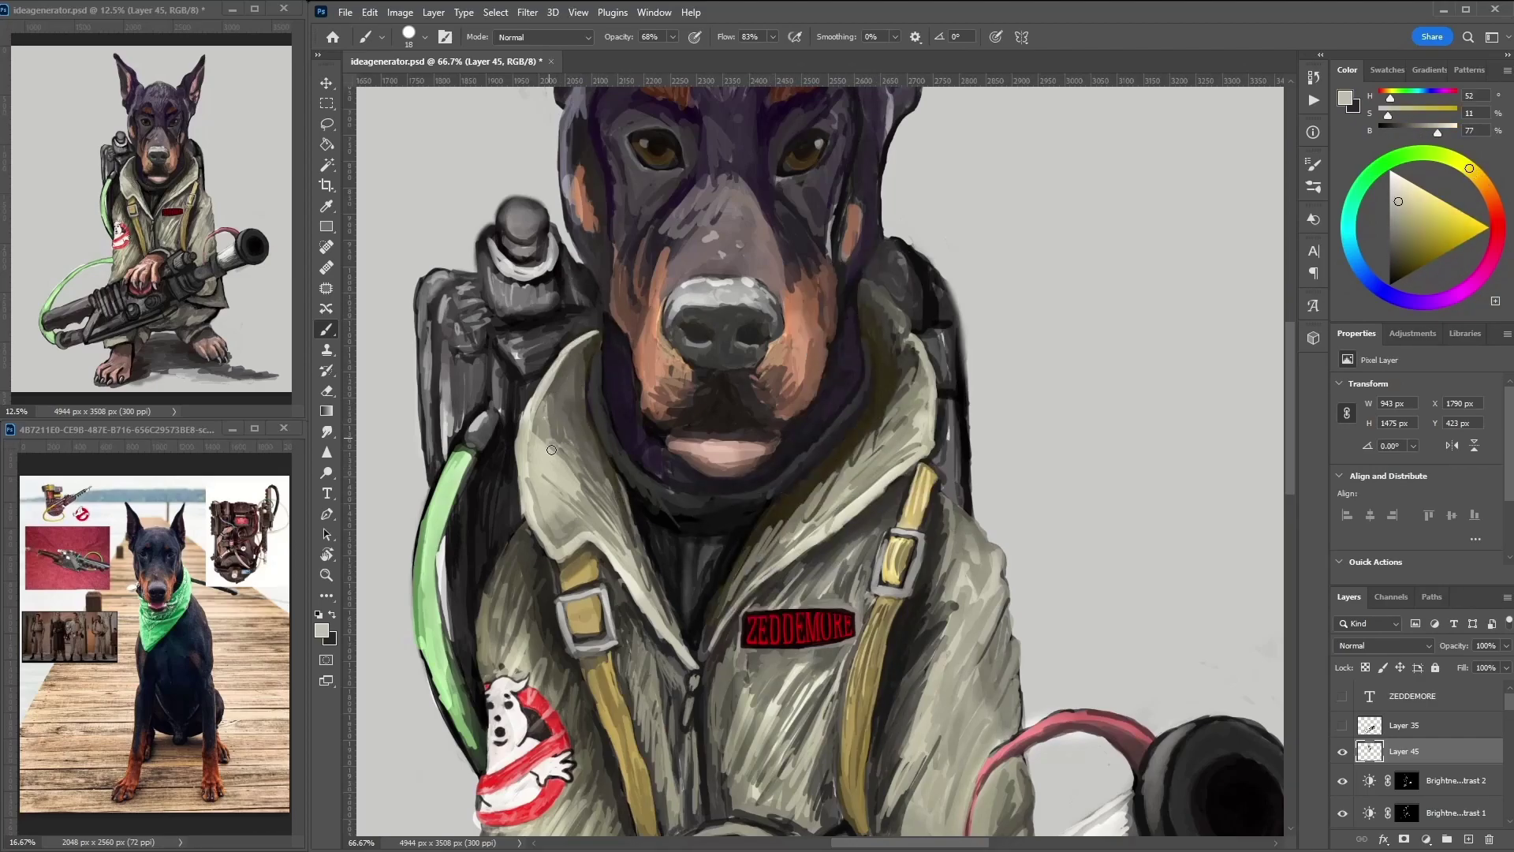
# - Refine the fur along the backpack-side cheek with dark and purple-grey strokes
pyautogui.keyDown('alt'); pyautogui.click(611, 281); pyautogui.keyUp('alt')
pyautogui.keyDown('alt'); pyautogui.click(598, 263); pyautogui.keyUp('alt')
pyautogui.keyDown('alt'); pyautogui.click(585, 235); pyautogui.keyUp('alt')
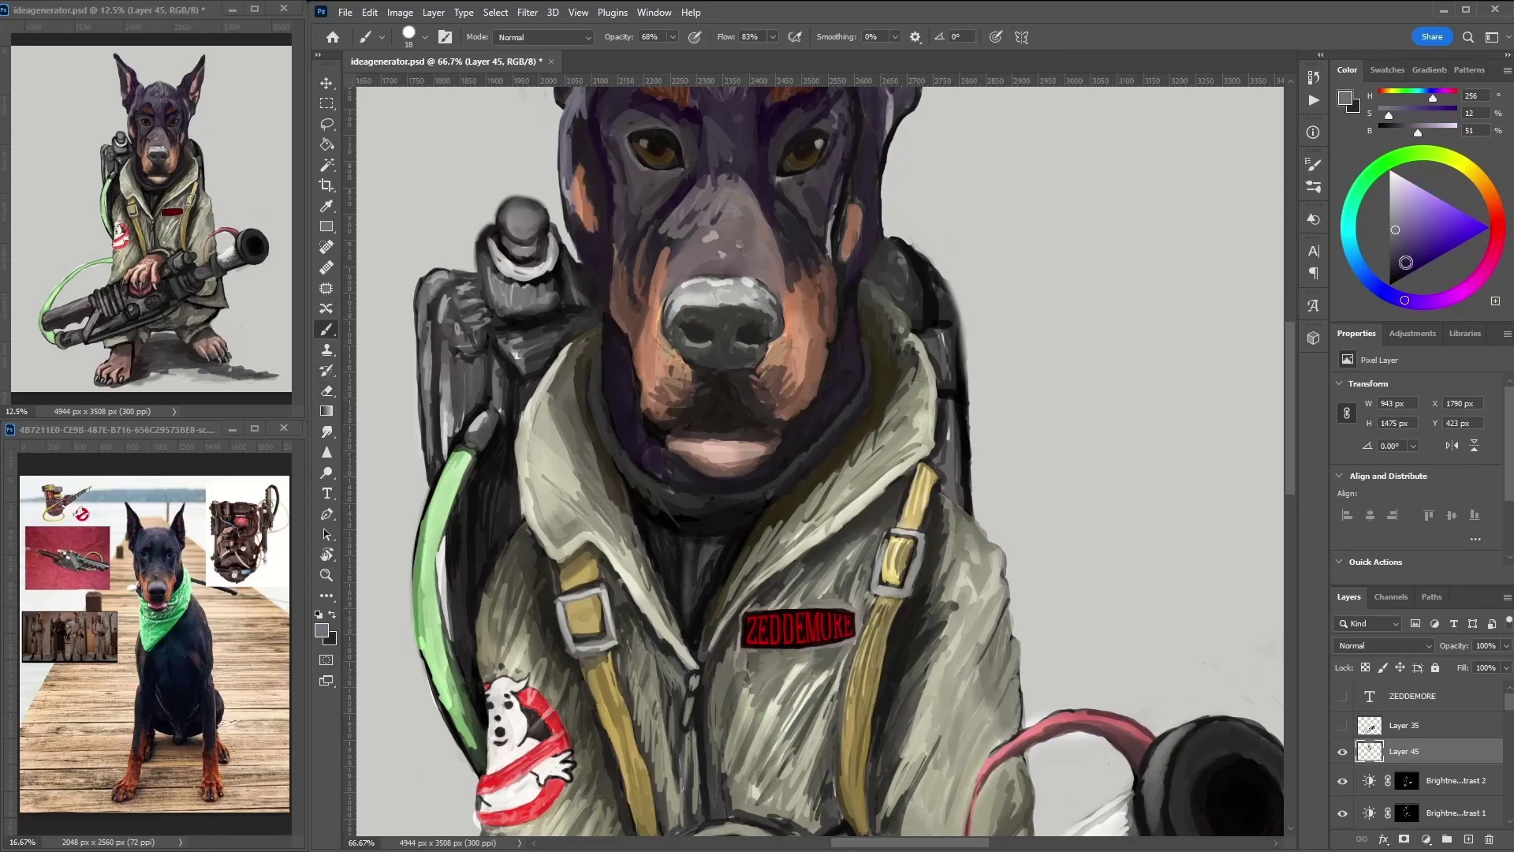
# - Darken the dog's mouth line and lower lip, and undo the last black stroke
pyautogui.scroll(3, 584, 235)
pyautogui.keyDown('alt'); pyautogui.click(714, 569); pyautogui.keyUp('alt')
pyautogui.moveTo(679, 566); pyautogui.dragTo(718, 576)
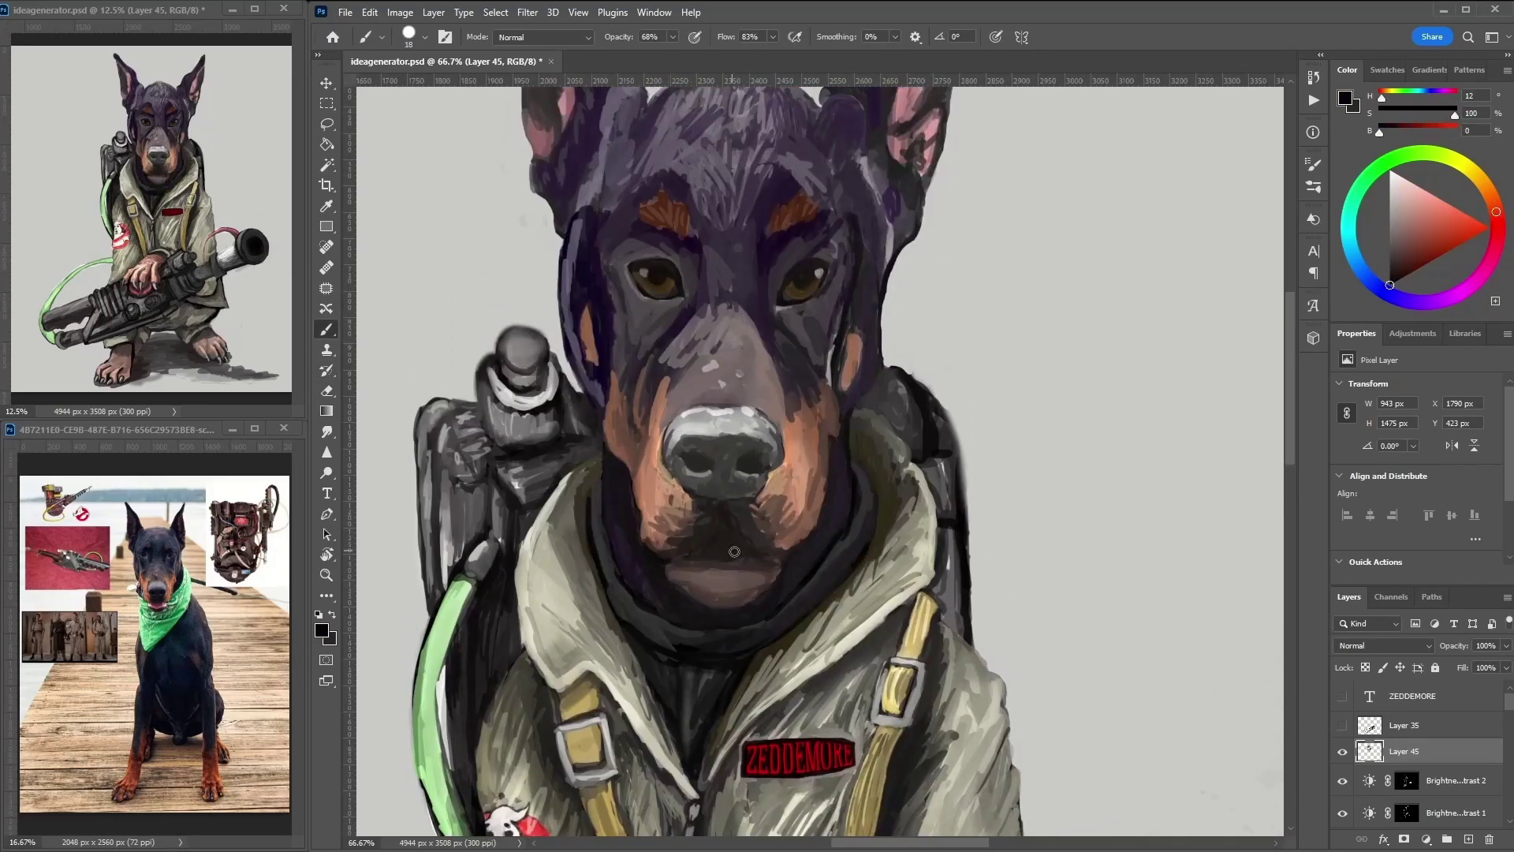
pyautogui.hotkey('ctrl', 'z')
# - Paint light orange and brown fur strokes on both sides of the muzzle and tone down the cheek patch
pyautogui.keyDown('alt'); pyautogui.click(829, 445); pyautogui.keyUp('alt')
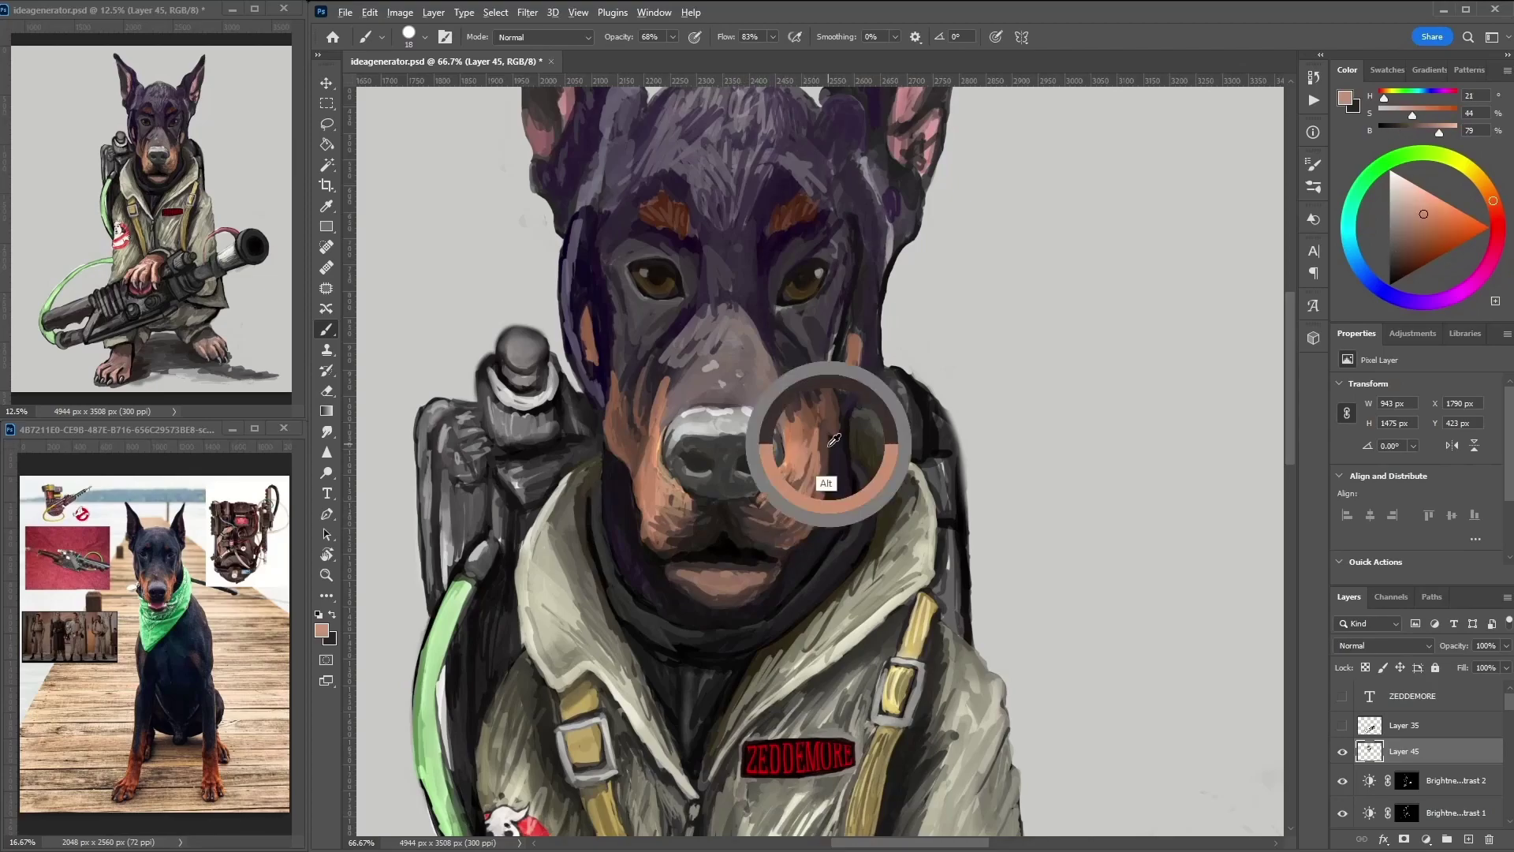
pyautogui.keyDown('alt'); pyautogui.click(793, 521); pyautogui.keyUp('alt')
pyautogui.moveTo(789, 544)
pyautogui.mouseDown()
pyautogui.moveTo(812, 473)
pyautogui.moveTo(765, 481)
pyautogui.mouseUp()
pyautogui.moveTo(678, 457)
pyautogui.mouseDown()
pyautogui.moveTo(644, 500)
pyautogui.moveTo(664, 403)
pyautogui.moveTo(645, 376)
pyautogui.moveTo(644, 477)
pyautogui.moveTo(623, 411)
pyautogui.mouseUp()
pyautogui.keyDown('alt'); pyautogui.click(651, 430); pyautogui.keyUp('alt')
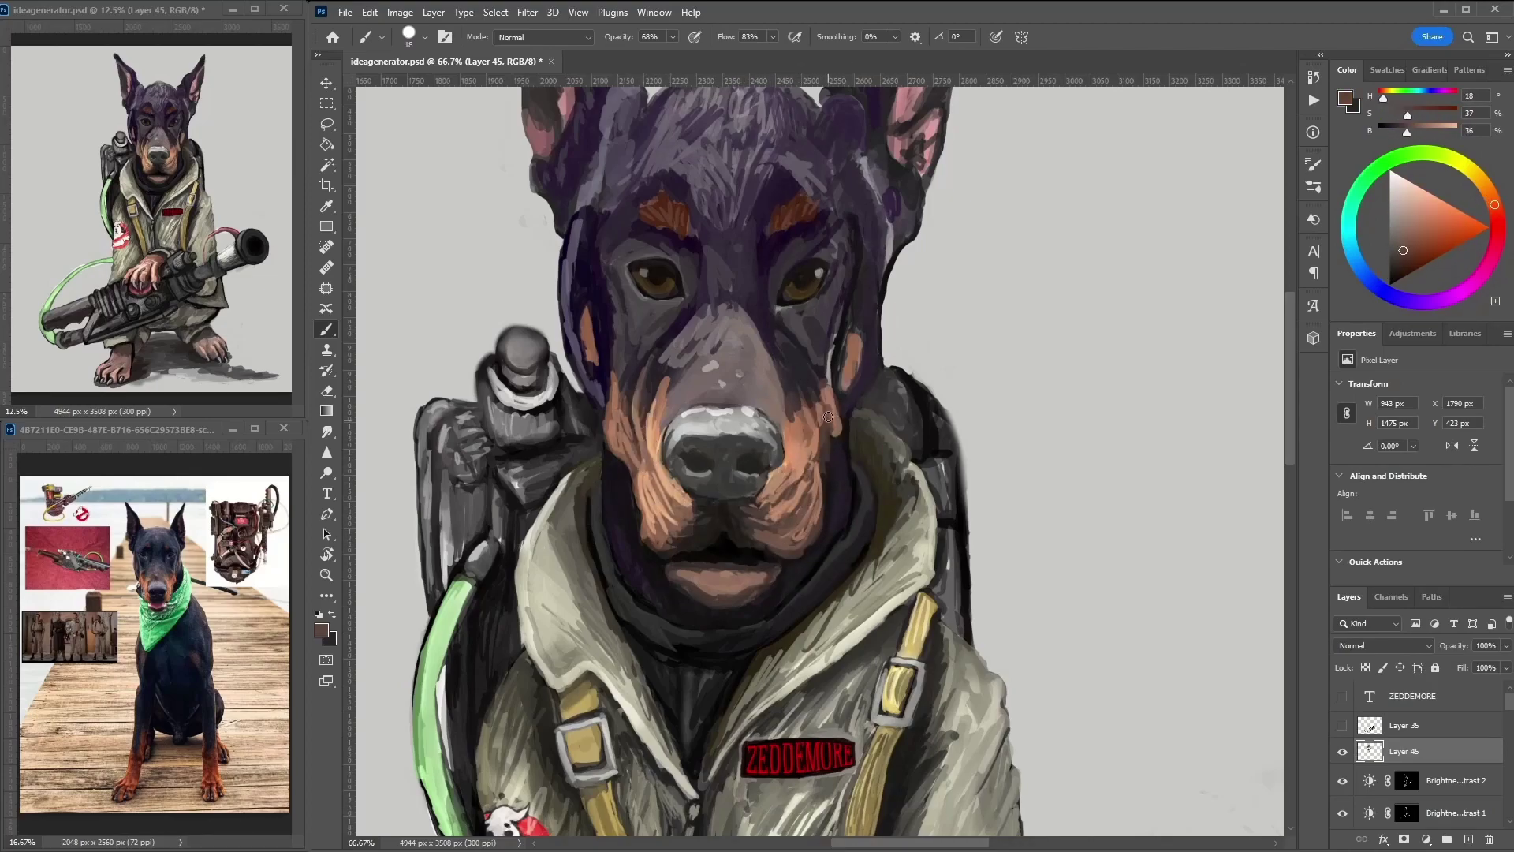
pyautogui.keyDown('alt'); pyautogui.click(856, 365); pyautogui.keyUp('alt')
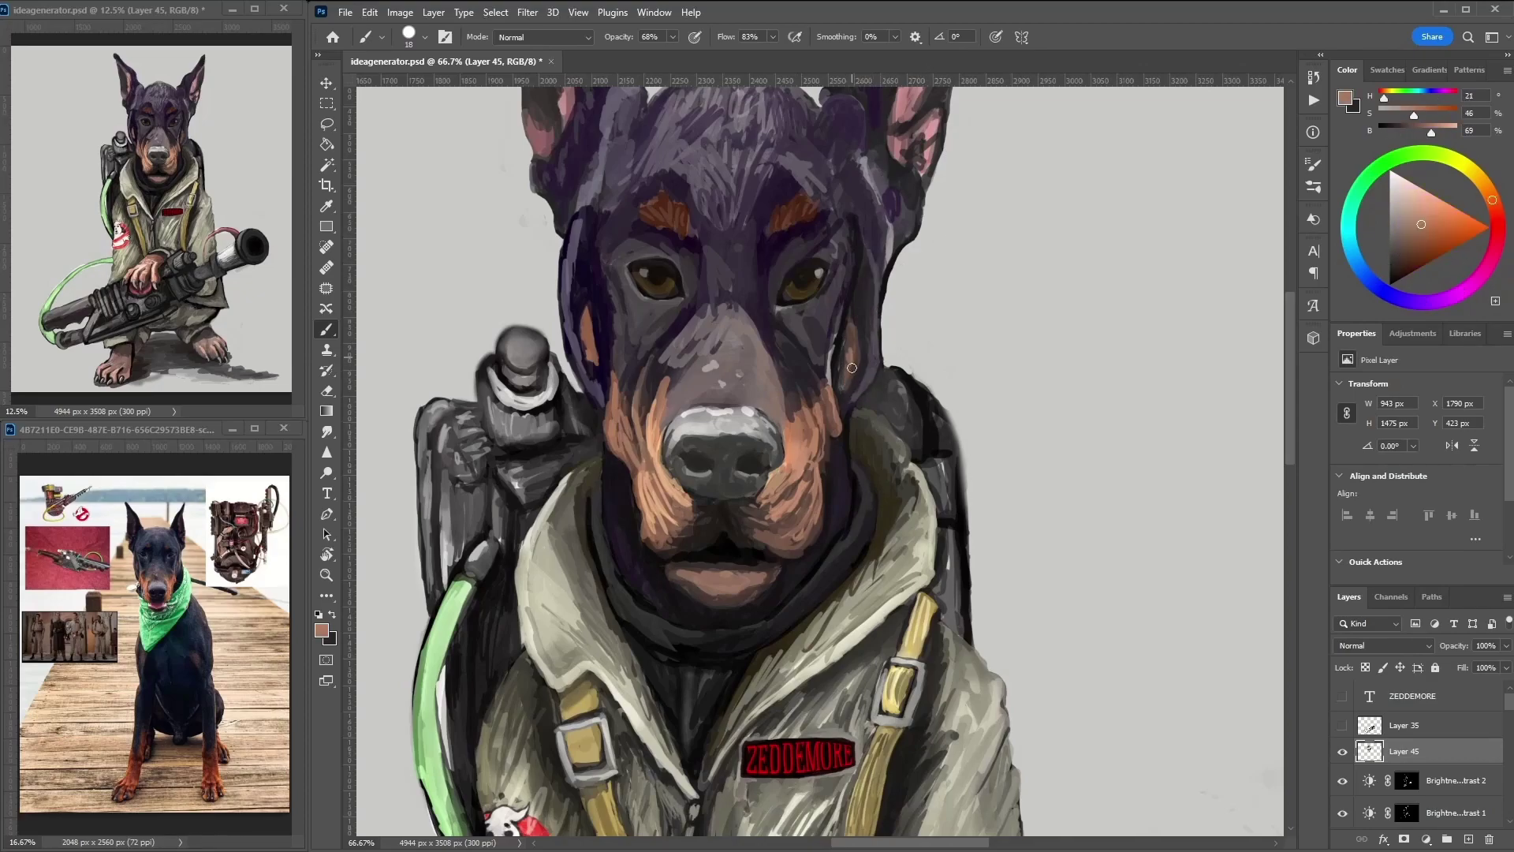
# - Repaint the lower lip with grey and dark brown strokes and near-black edges
pyautogui.keyDown('alt'); pyautogui.click(737, 544); pyautogui.keyUp('alt')
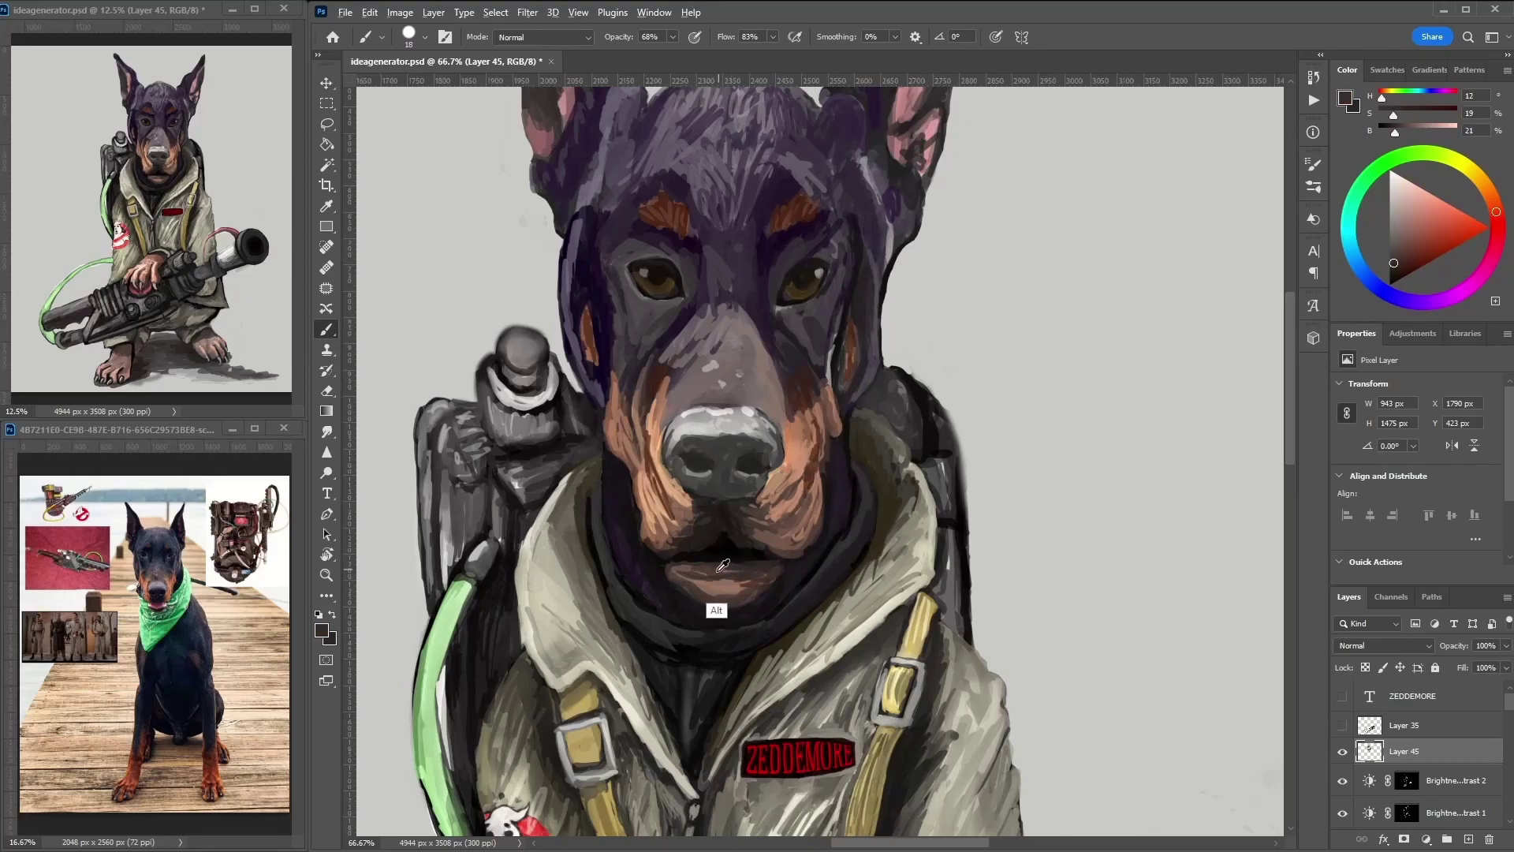
pyautogui.keyDown('alt'); pyautogui.click(746, 545); pyautogui.keyUp('alt')
pyautogui.moveTo(678, 582)
pyautogui.mouseDown()
pyautogui.moveTo(782, 562)
pyautogui.moveTo(674, 569)
pyautogui.mouseUp()
pyautogui.keyDown('alt'); pyautogui.click(741, 568); pyautogui.keyUp('alt')
pyautogui.keyDown('alt'); pyautogui.click(763, 591); pyautogui.keyUp('alt')
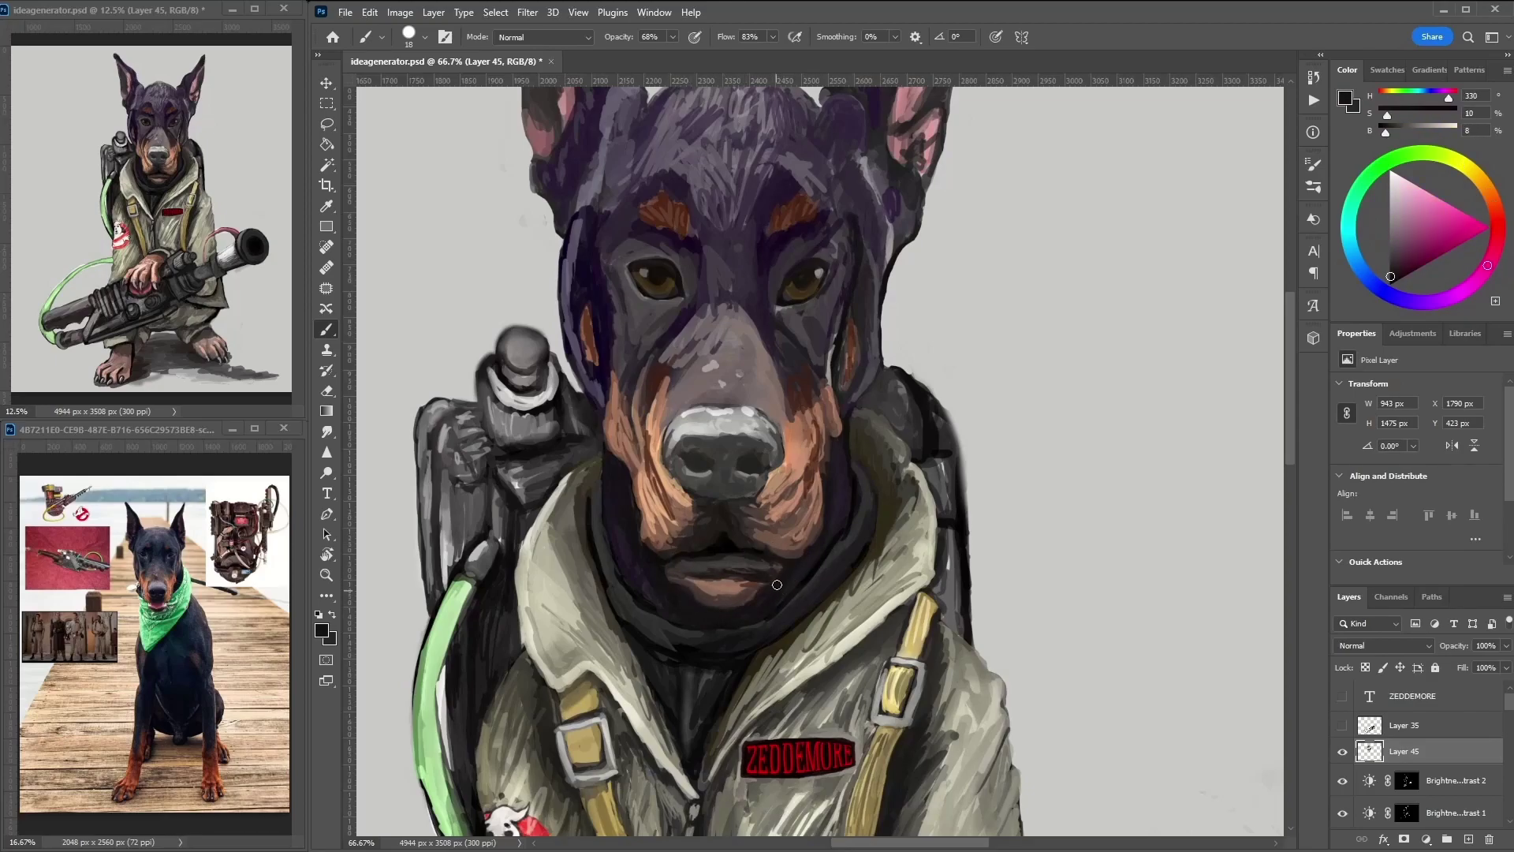
# - Paint dark ribbing around the turtleneck collar under the dog's chin
pyautogui.keyDown('alt'); pyautogui.click(615, 552); pyautogui.keyUp('alt')
pyautogui.moveTo(796, 607)
pyautogui.mouseDown()
pyautogui.moveTo(857, 559)
pyautogui.moveTo(863, 517)
pyautogui.mouseUp()
pyautogui.keyDown('alt'); pyautogui.click(700, 674); pyautogui.keyUp('alt')
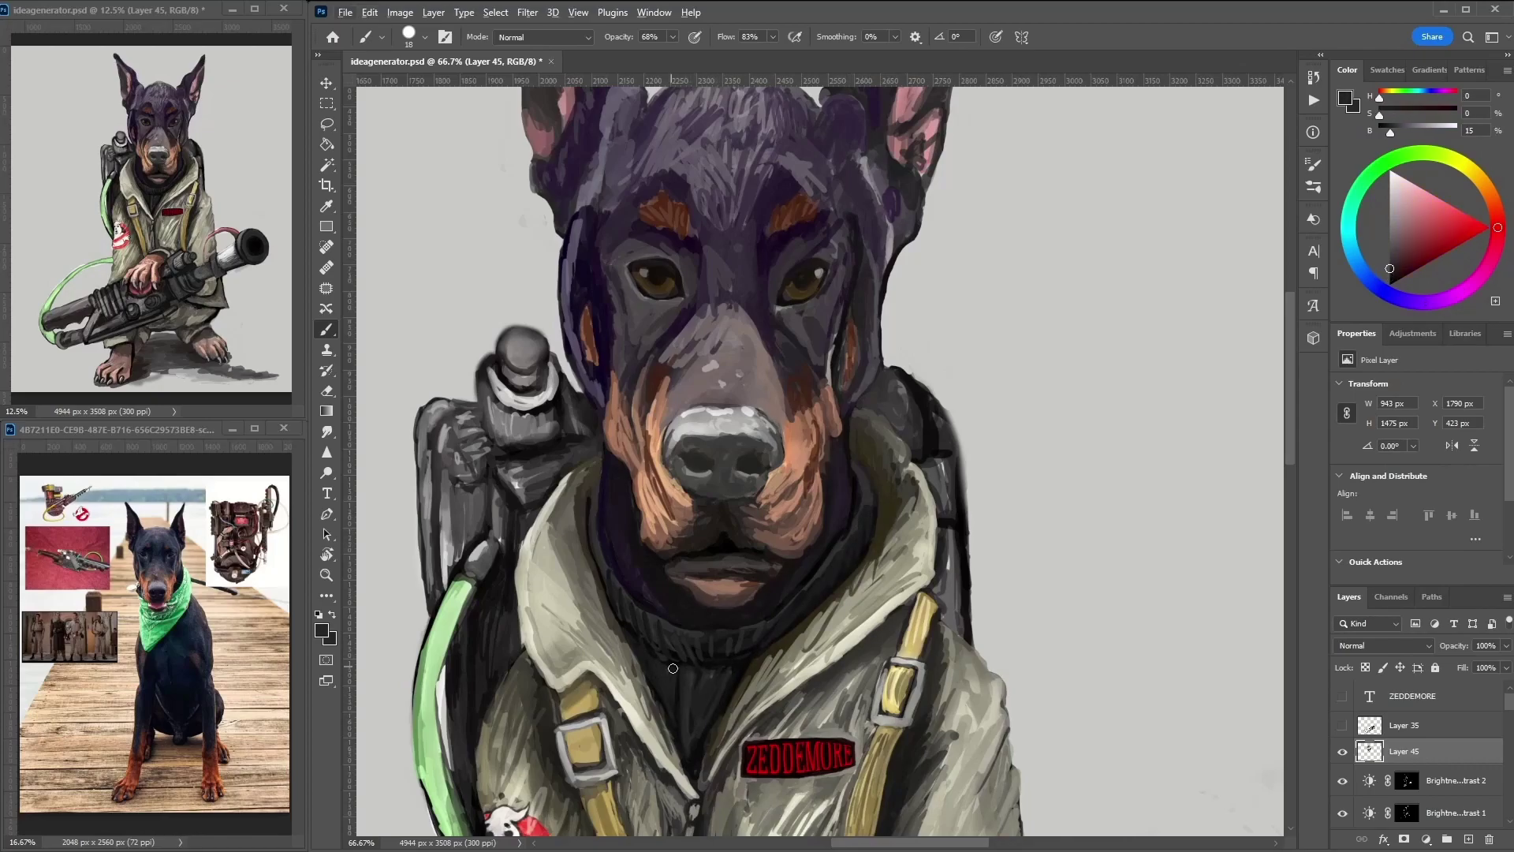
# - Darken the fur between the eyes and the snout bridge with dark purple-grey strokes
pyautogui.hotkey('ctrl', '0')
pyautogui.scroll(2, 659, 596)
pyautogui.keyDown('alt'); pyautogui.click(824, 308); pyautogui.keyUp('alt')
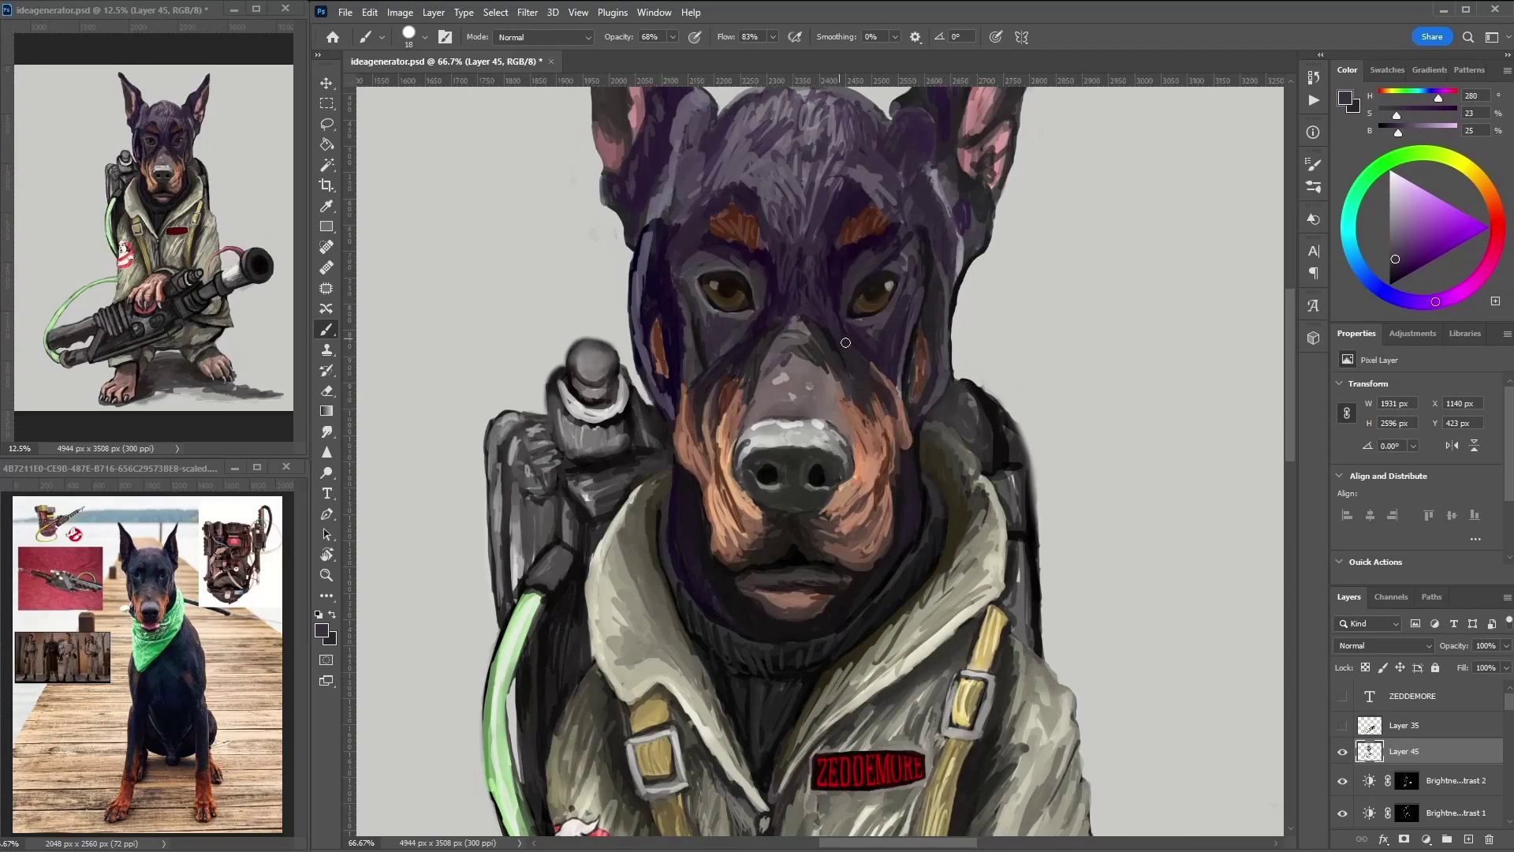
# - Smooth the shading on the gun's muzzle ring with dark grey and near-black strokes
pyautogui.scroll(-5, 990, 281)
pyautogui.keyDown('alt'); pyautogui.click(1189, 648); pyautogui.keyUp('alt')
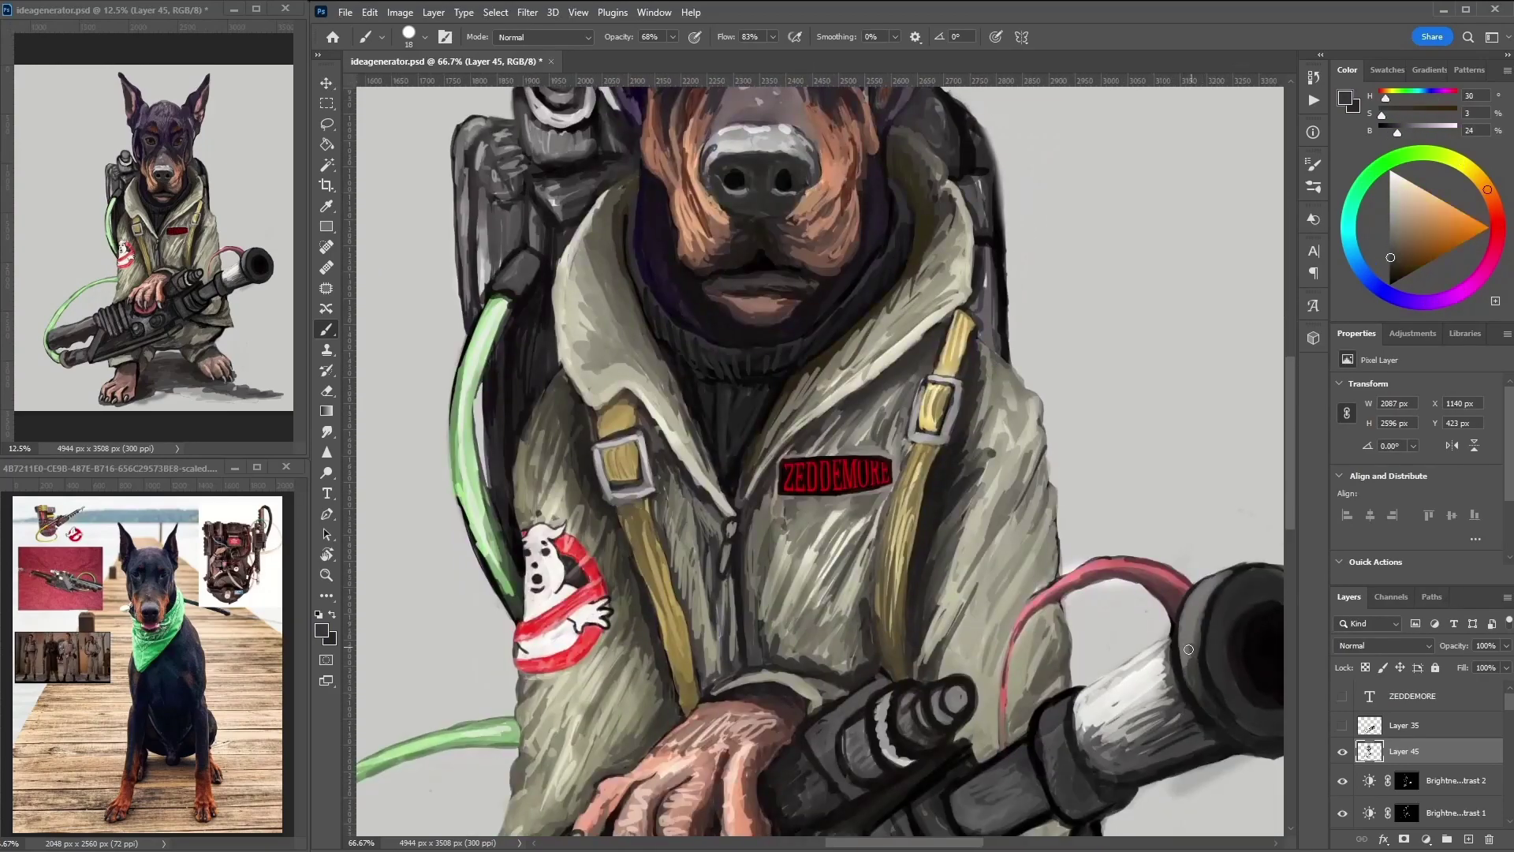
pyautogui.moveTo(1189, 648); pyautogui.dragTo(1011, 403)
pyautogui.keyDown('alt'); pyautogui.click(1037, 466); pyautogui.keyUp('alt')
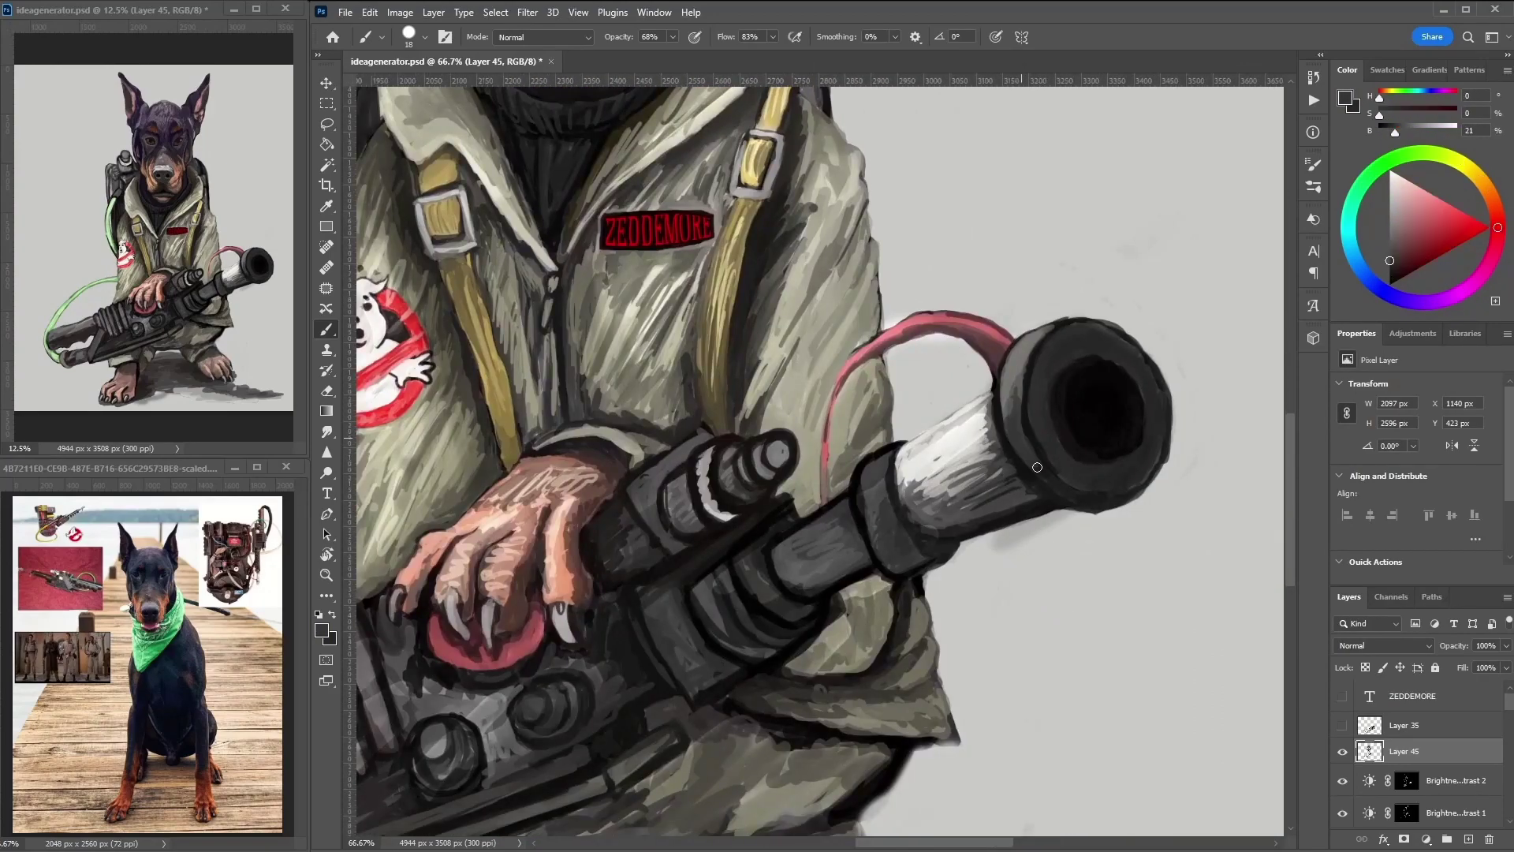
# - Refine the jacket folds below the name tag with light beige and dark strokes, and touch up the red hose
pyautogui.keyDown('alt'); pyautogui.click(662, 317); pyautogui.keyUp('alt')
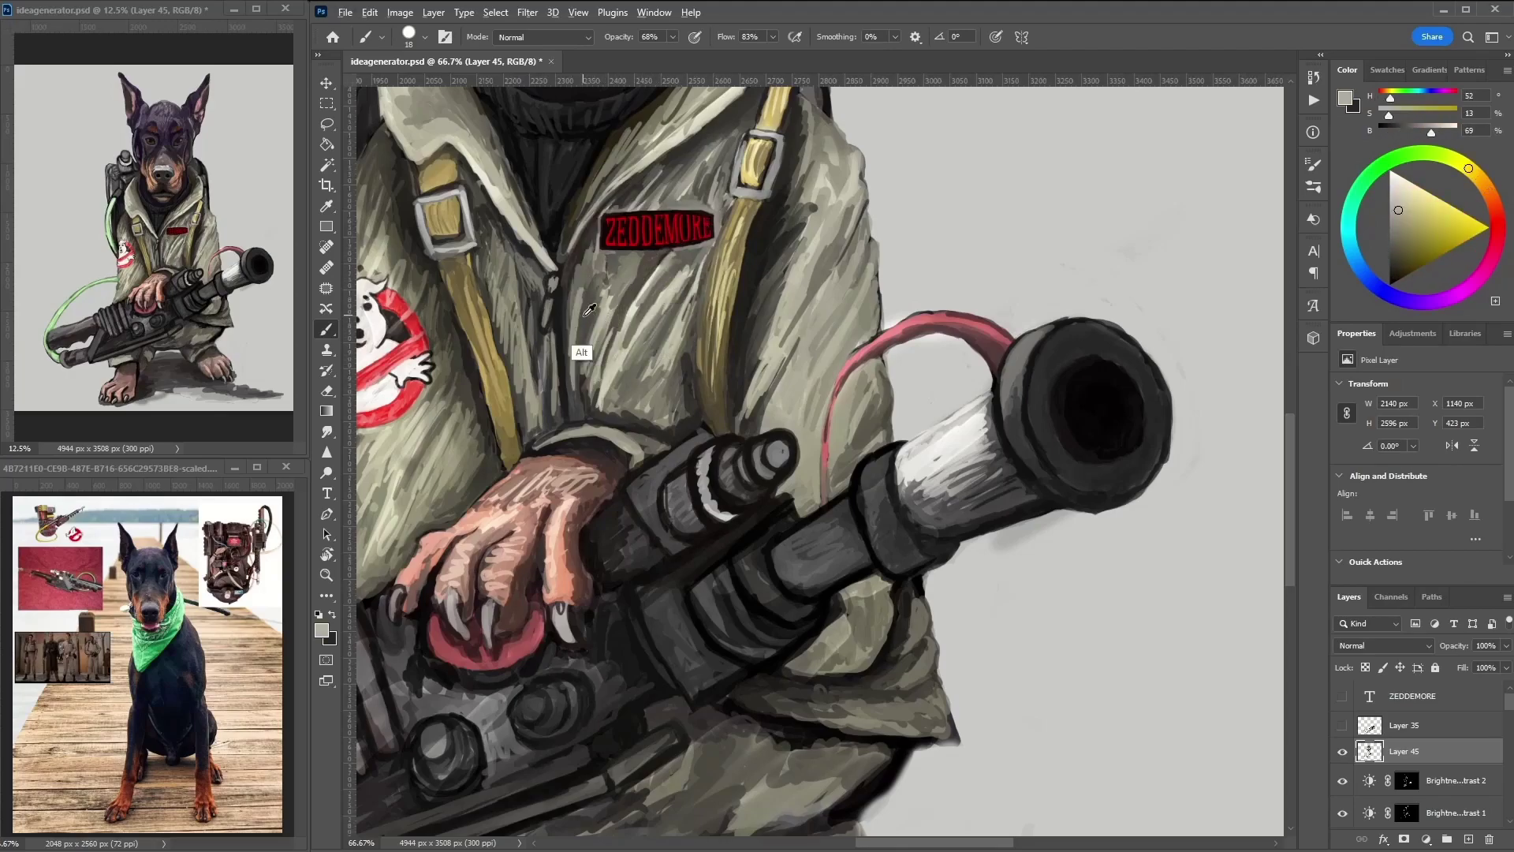
pyautogui.keyDown('alt'); pyautogui.click(674, 367); pyautogui.keyUp('alt')
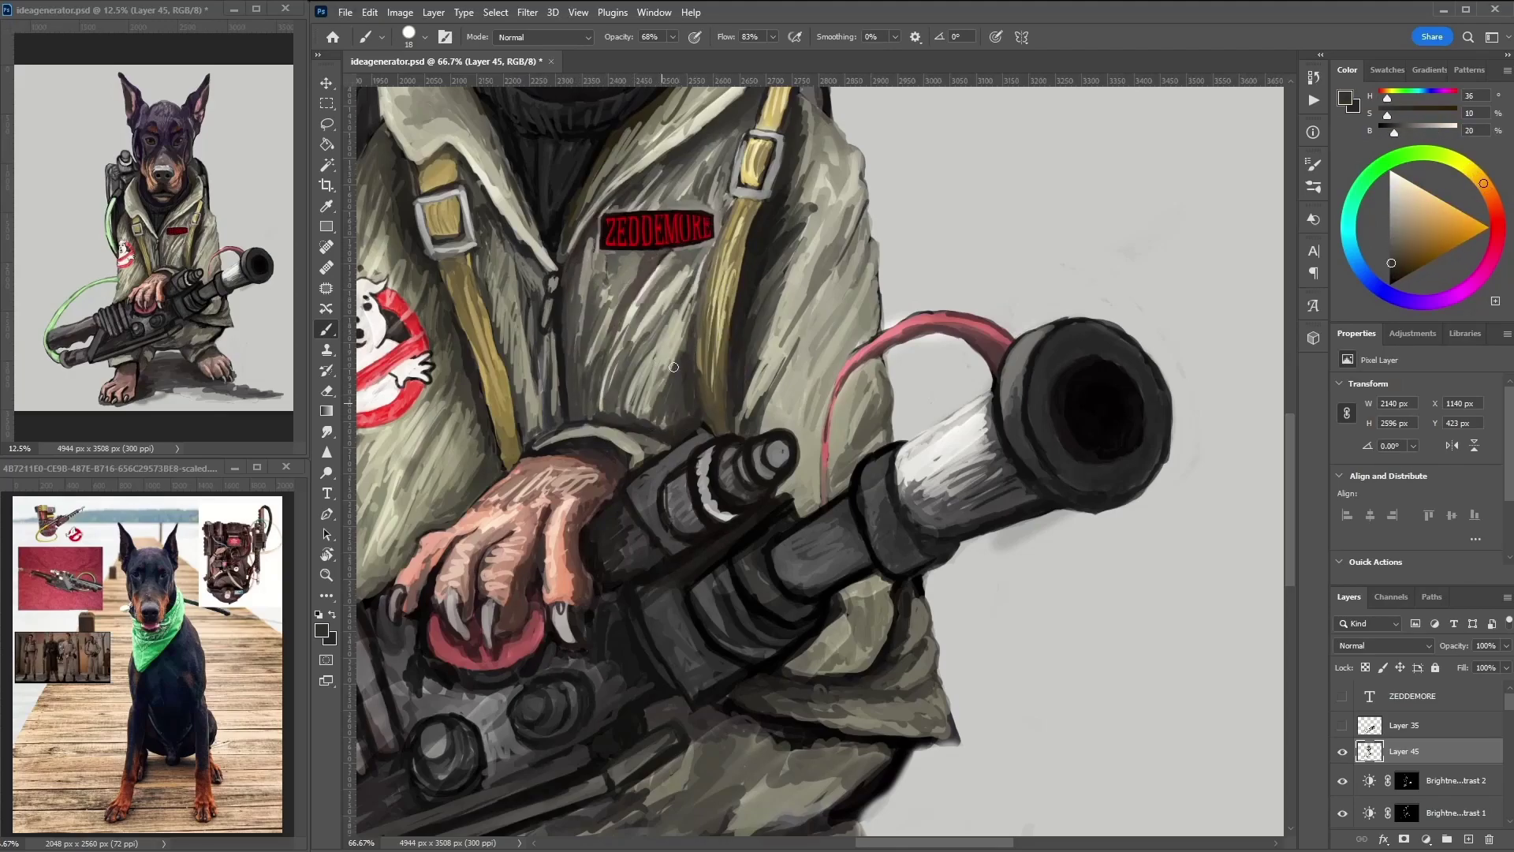
pyautogui.keyDown('alt'); pyautogui.click(945, 316); pyautogui.keyUp('alt')
# - Refine the fur around the eyes and along the snout bridge with near-black and dark purple-grey strokes
pyautogui.press('h')
pyautogui.moveTo(812, 521); pyautogui.dragTo(718, 241)
pyautogui.keyDown('alt'); pyautogui.click(718, 241); pyautogui.keyUp('alt')
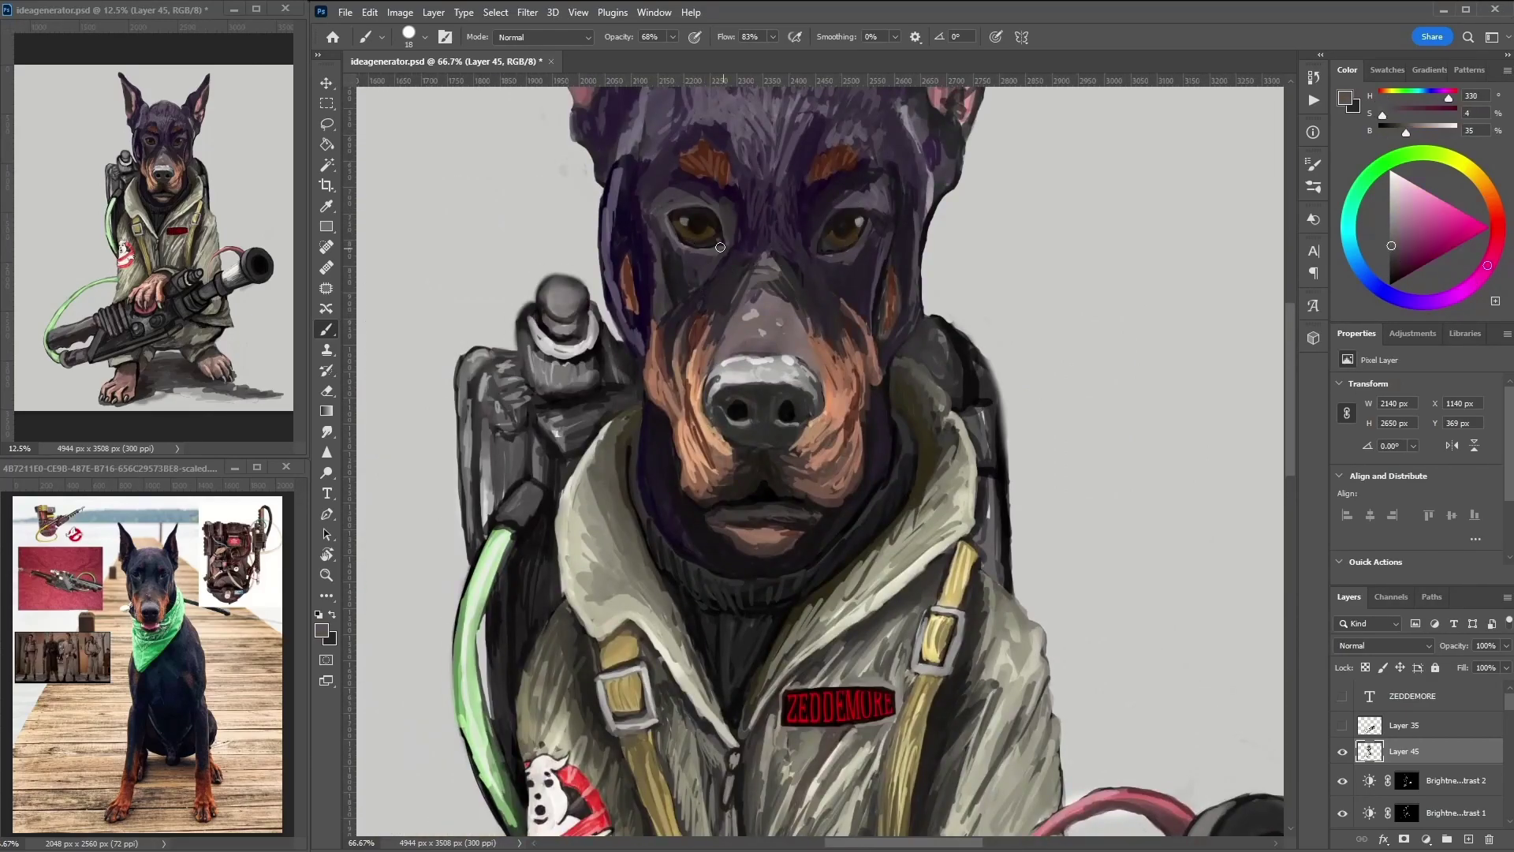
pyautogui.keyDown('alt'); pyautogui.click(709, 200); pyautogui.keyUp('alt')
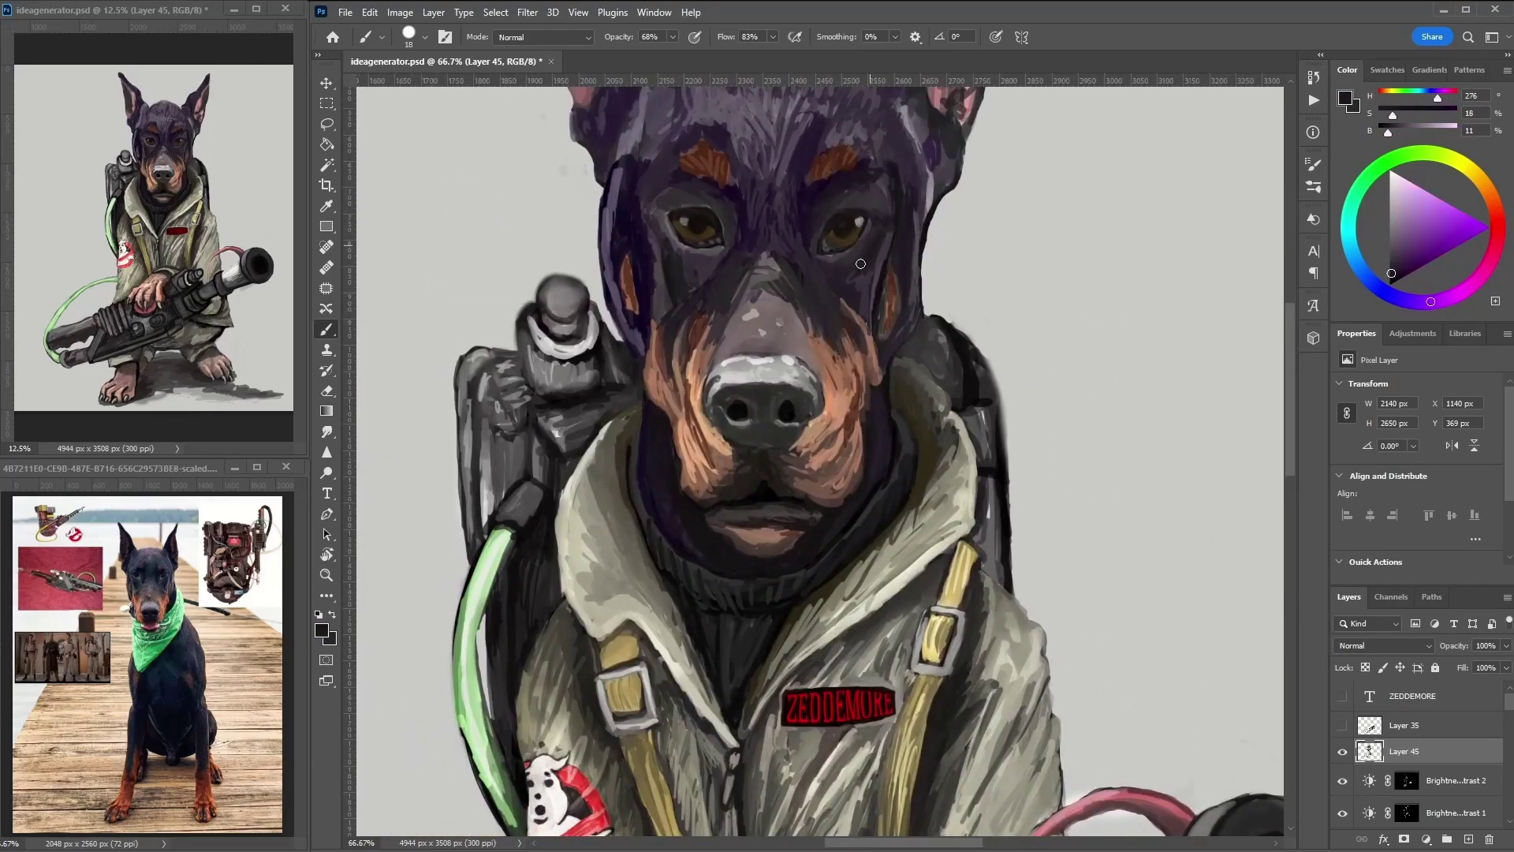
pyautogui.keyDown('alt'); pyautogui.click(713, 285); pyautogui.keyUp('alt')
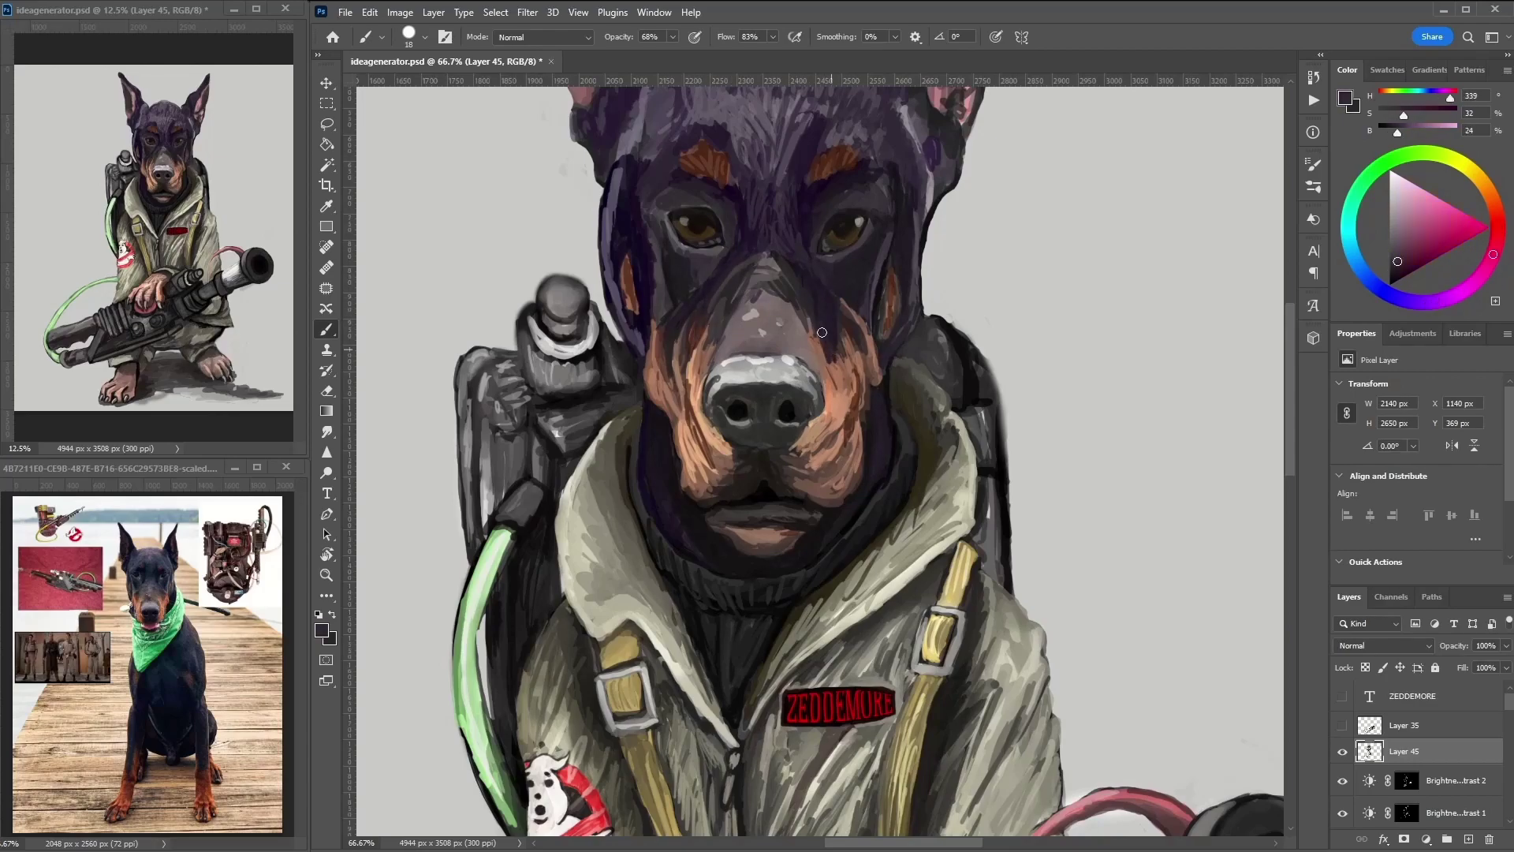
pyautogui.keyDown('alt'); pyautogui.click(852, 321); pyautogui.keyUp('alt')
# - Paint light beige-grey fabric strokes over the jacket collar flaps on both sides of the neck
pyautogui.keyDown('alt'); pyautogui.click(643, 623); pyautogui.keyUp('alt')
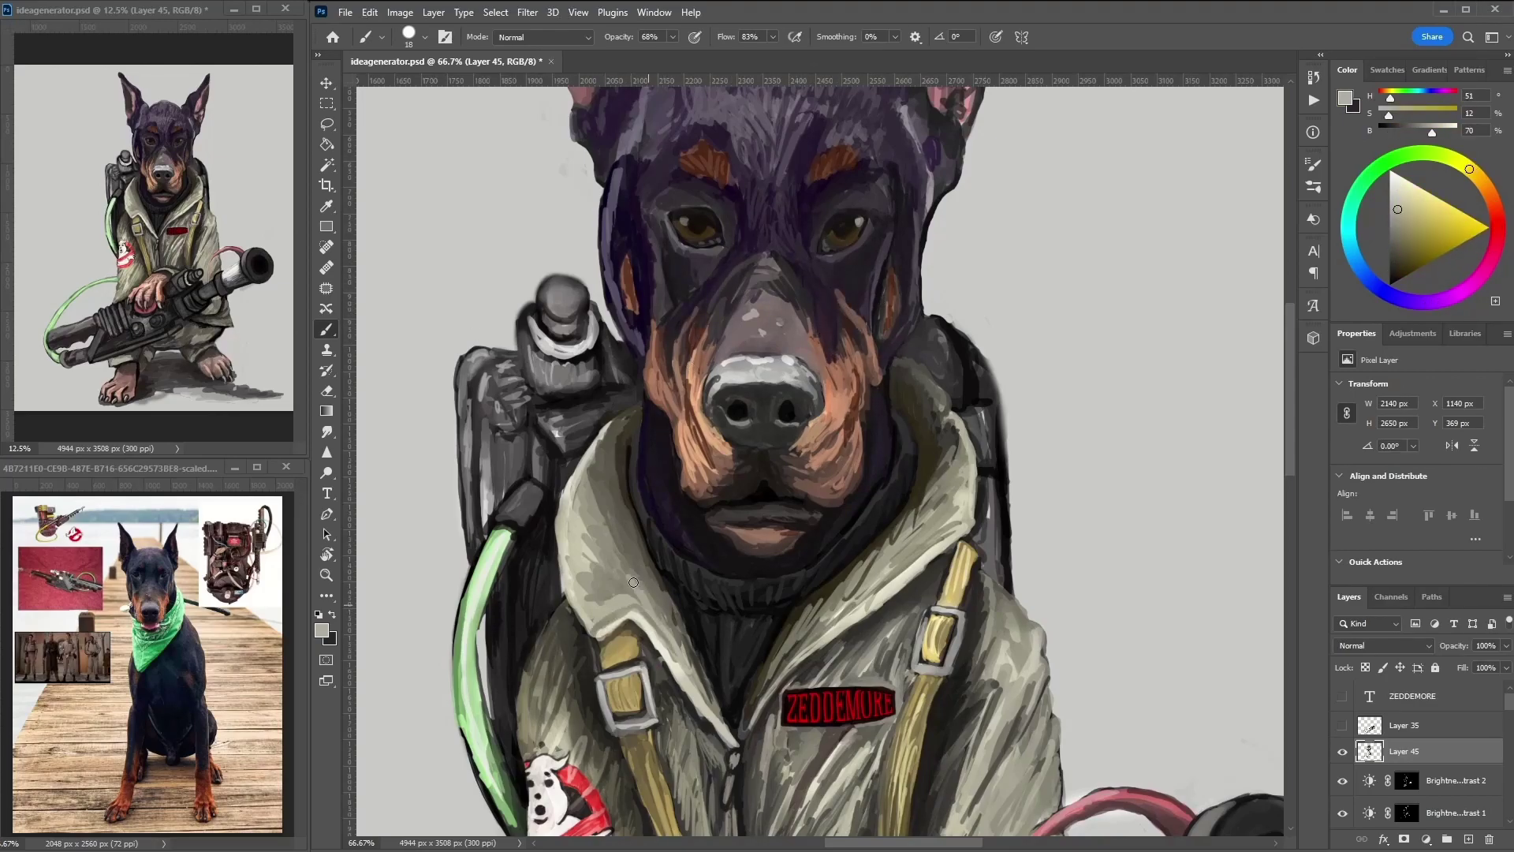
pyautogui.moveTo(595, 465)
pyautogui.mouseDown()
pyautogui.moveTo(559, 559)
pyautogui.moveTo(591, 615)
pyautogui.mouseUp()
pyautogui.keyDown('alt'); pyautogui.click(571, 513); pyautogui.keyUp('alt')
pyautogui.moveTo(607, 528); pyautogui.dragTo(623, 623)
pyautogui.moveTo(962, 450)
pyautogui.mouseDown()
pyautogui.moveTo(915, 544)
pyautogui.moveTo(958, 506)
pyautogui.moveTo(899, 568)
pyautogui.mouseUp()
pyautogui.keyDown('alt'); pyautogui.click(930, 504); pyautogui.keyUp('alt')
pyautogui.moveTo(575, 512); pyautogui.dragTo(655, 630)
pyautogui.moveTo(579, 473); pyautogui.dragTo(623, 568)
pyautogui.moveTo(584, 442); pyautogui.dragTo(646, 583)
pyautogui.moveTo(584, 529); pyautogui.dragTo(670, 639)
# - Shade the jacket front and the collar flap above the name tag with sampled fabric tones
pyautogui.moveTo(857, 719); pyautogui.dragTo(894, 490)
pyautogui.keyDown('alt'); pyautogui.click(894, 490); pyautogui.keyUp('alt')
pyautogui.keyDown('alt'); pyautogui.click(946, 473); pyautogui.keyUp('alt')
pyautogui.moveTo(950, 449); pyautogui.dragTo(923, 654)
pyautogui.keyDown('alt'); pyautogui.click(949, 499); pyautogui.keyUp('alt')
# - Deepen the sleeve folds between the ghost patch and the paw with a smaller brush and dark strokes
pyautogui.hotkey('ctrl', '1')
pyautogui.press('[')
pyautogui.press('[')
pyautogui.moveTo(583, 347); pyautogui.dragTo(603, 442)
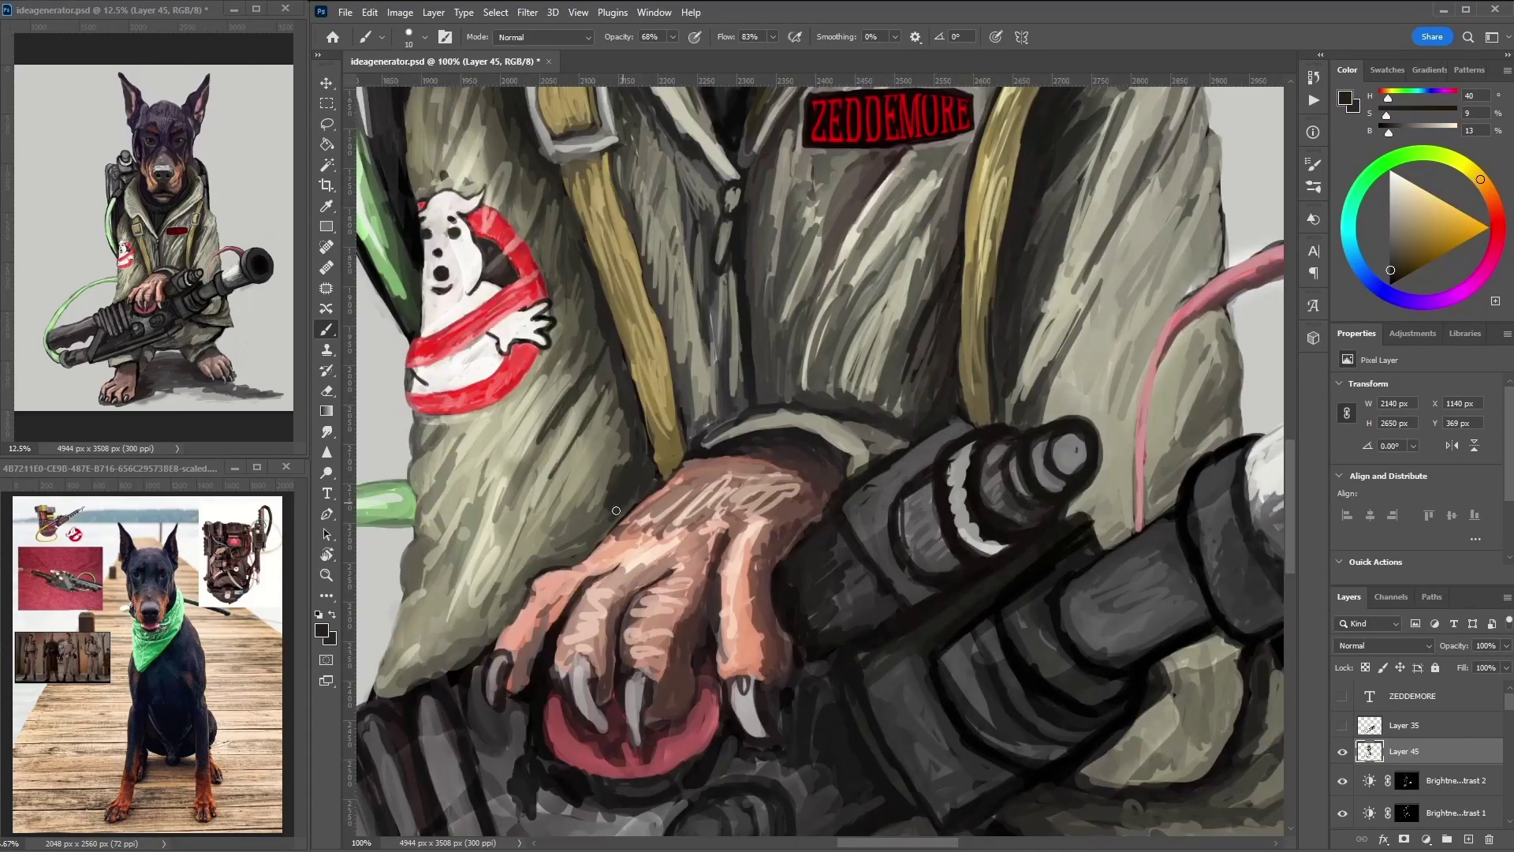
pyautogui.moveTo(552, 497); pyautogui.dragTo(623, 552)
pyautogui.moveTo(599, 410); pyautogui.dragTo(623, 521)
pyautogui.keyDown('alt'); pyautogui.click(527, 368); pyautogui.keyUp('alt')
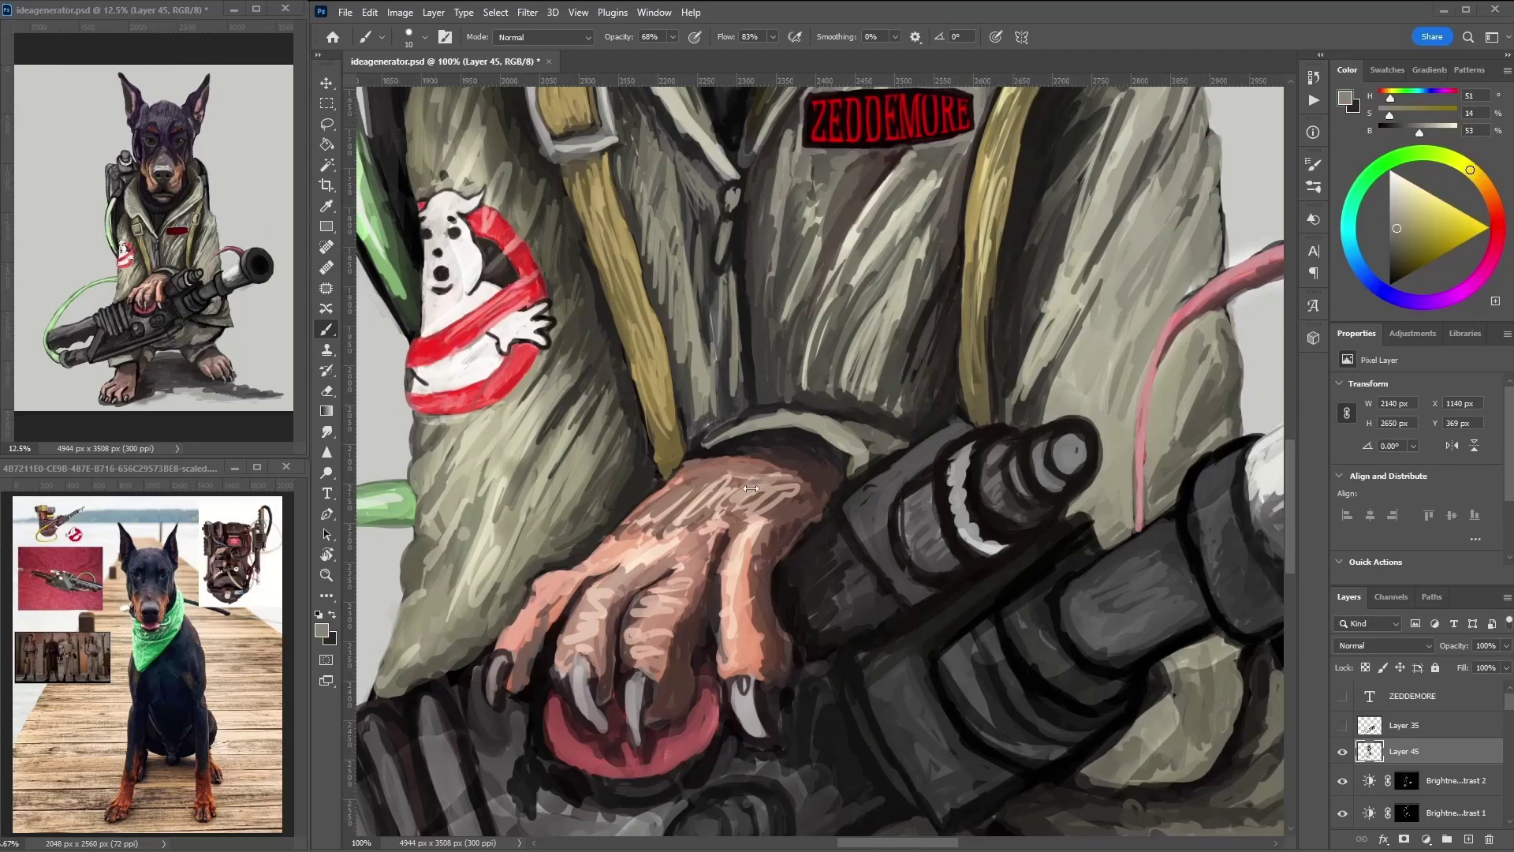
# - Darken the fur at the wrist of the paw on the gun and outline its claws in near-black
pyautogui.keyDown('alt'); pyautogui.click(763, 464); pyautogui.keyUp('alt')
pyautogui.moveTo(781, 465); pyautogui.dragTo(804, 508)
pyautogui.keyDown('alt'); pyautogui.click(753, 697); pyautogui.keyUp('alt')
pyautogui.moveTo(508, 663); pyautogui.dragTo(497, 706)
pyautogui.moveTo(583, 666); pyautogui.dragTo(635, 733)
pyautogui.moveTo(741, 683); pyautogui.dragTo(749, 734)
# - Paint short brown and peach fur strokes on the paw's fingers and add light grey highlights to the claws
pyautogui.moveTo(730, 563); pyautogui.dragTo(725, 667)
pyautogui.keyDown('alt'); pyautogui.click(717, 544); pyautogui.keyUp('alt')
pyautogui.moveTo(686, 536)
pyautogui.mouseDown()
pyautogui.moveTo(678, 670)
pyautogui.moveTo(722, 550)
pyautogui.mouseUp()
pyautogui.moveTo(678, 619); pyautogui.dragTo(670, 709)
pyautogui.moveTo(659, 544); pyautogui.dragTo(622, 568)
pyautogui.moveTo(603, 607); pyautogui.dragTo(568, 678)
pyautogui.moveTo(761, 746); pyautogui.dragTo(749, 682)
pyautogui.keyDown('alt'); pyautogui.click(635, 720); pyautogui.keyUp('alt')
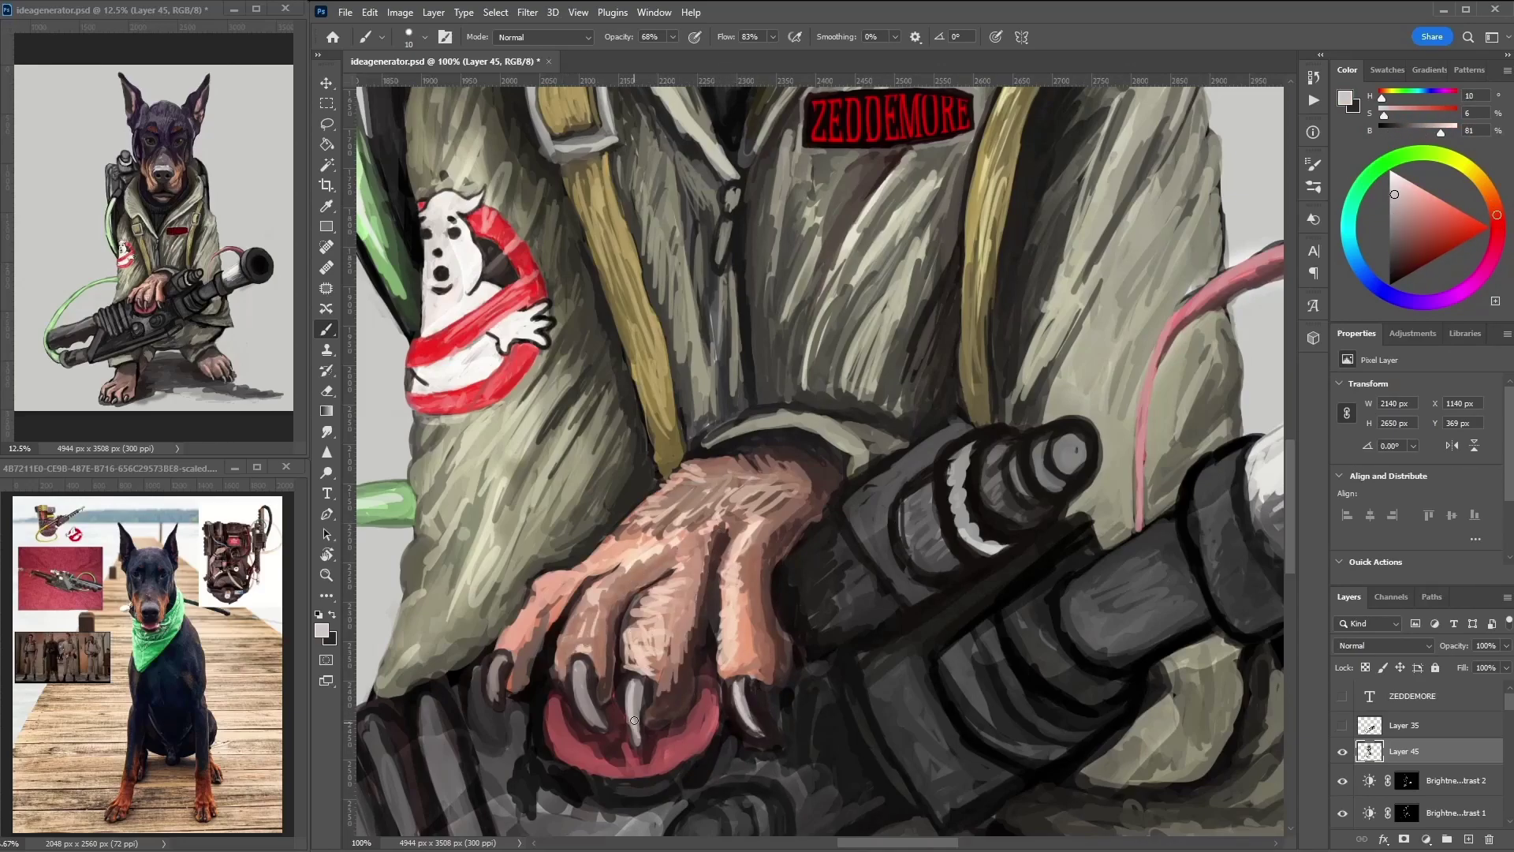
pyautogui.moveTo(591, 659); pyautogui.dragTo(579, 721)
pyautogui.moveTo(503, 656); pyautogui.dragTo(490, 702)
# - Redefine the edges and shading of the cylinder on top of the gun with near-black strokes
pyautogui.keyDown('alt'); pyautogui.click(833, 524); pyautogui.keyUp('alt')
pyautogui.keyDown('alt'); pyautogui.click(971, 421); pyautogui.keyUp('alt')
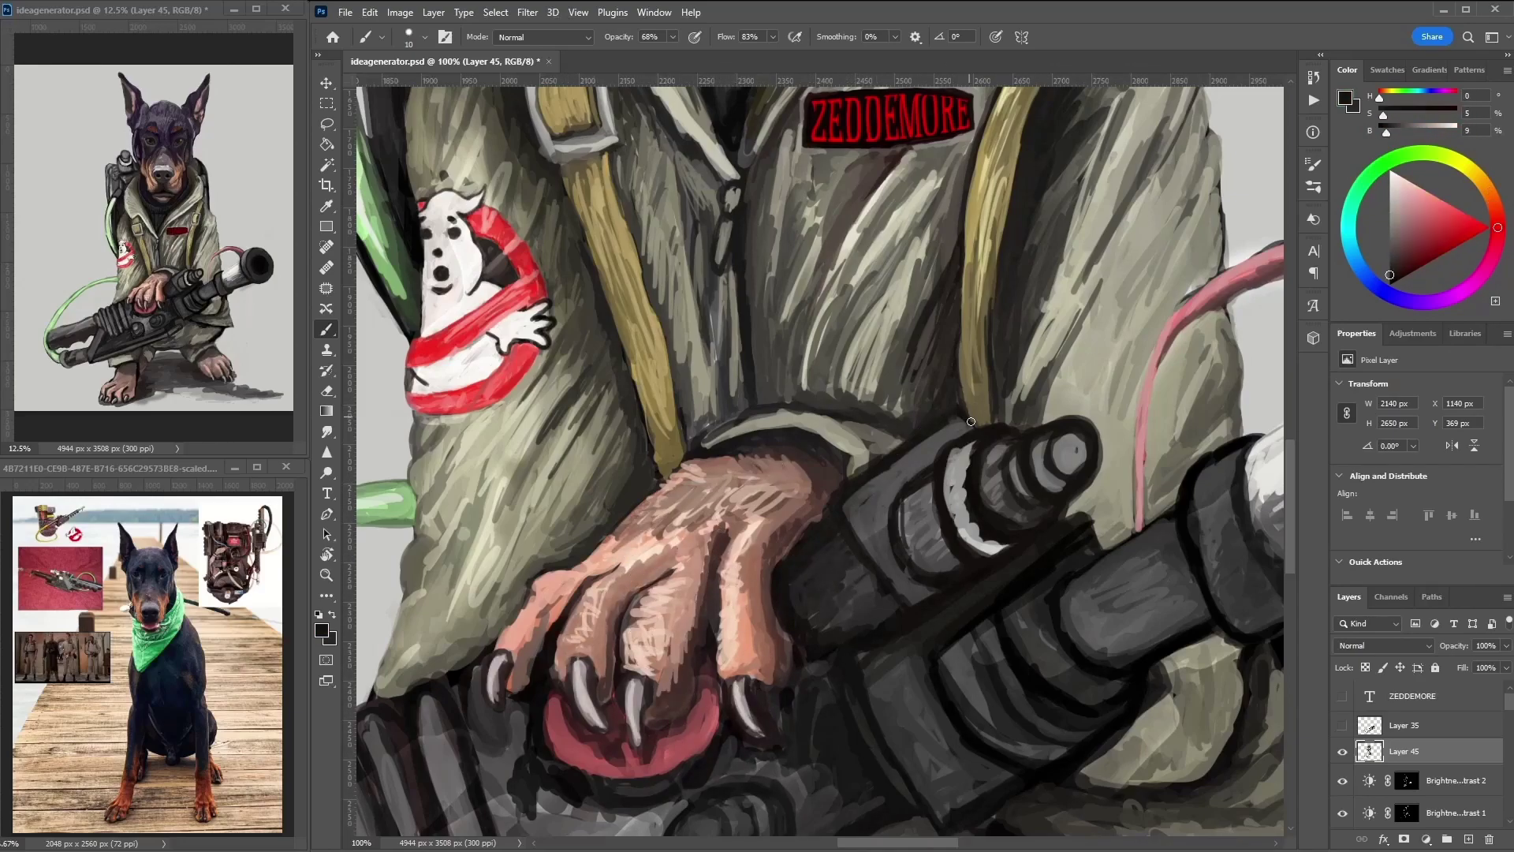
pyautogui.moveTo(970, 566); pyautogui.dragTo(918, 603)
pyautogui.moveTo(950, 485); pyautogui.dragTo(911, 564)
pyautogui.moveTo(903, 477); pyautogui.dragTo(931, 513)
pyautogui.moveTo(1041, 414); pyautogui.dragTo(1096, 426)
# - Repaint the cylinder's end knob in dark grey with hatched shading and clean up its surroundings
pyautogui.keyDown('alt'); pyautogui.click(1084, 436); pyautogui.keyUp('alt')
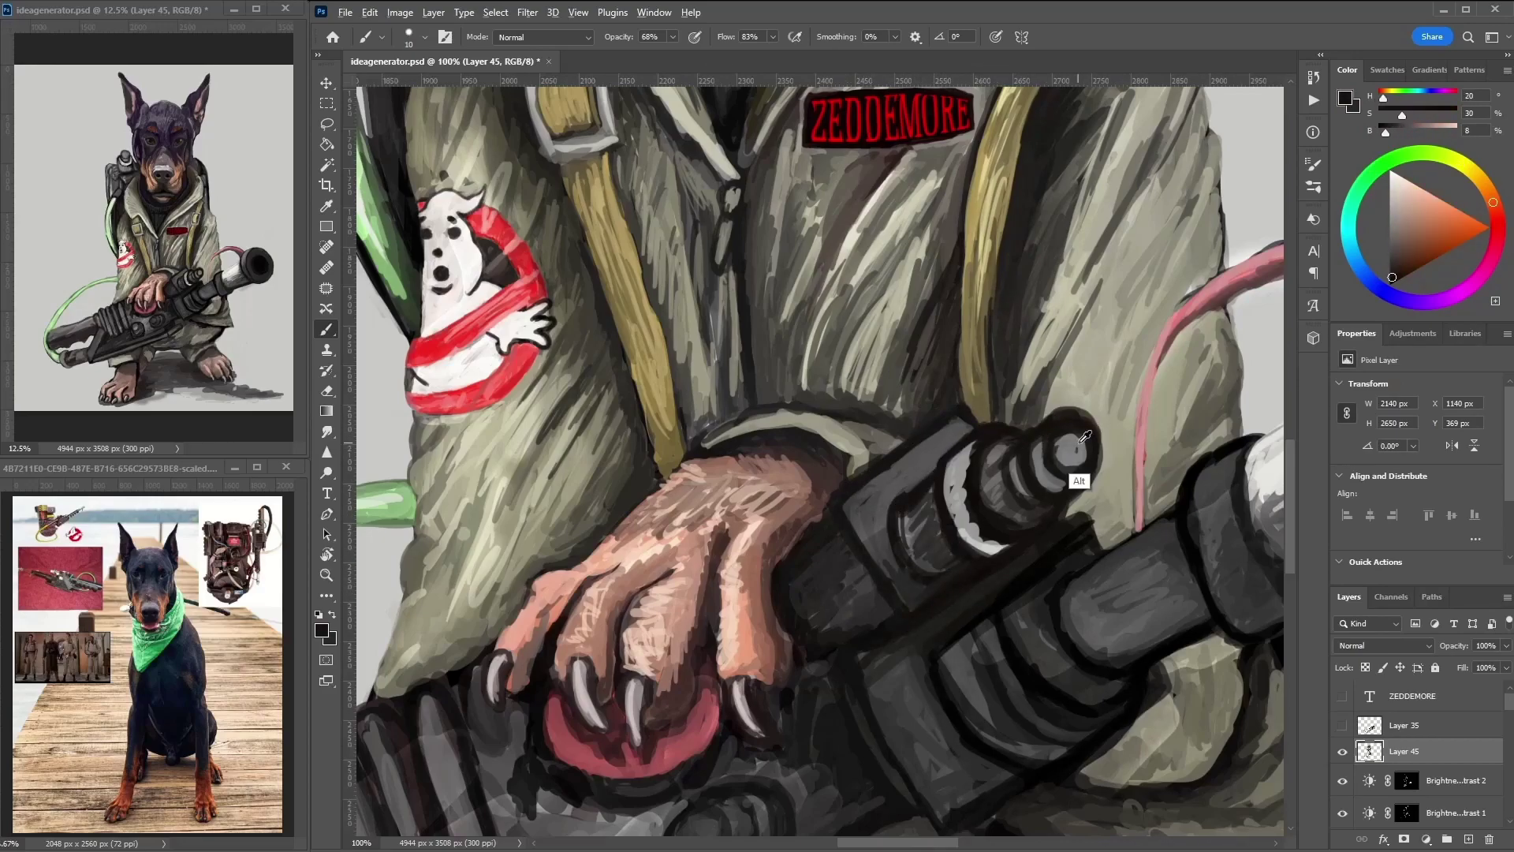
pyautogui.keyDown('alt'); pyautogui.click(1040, 435); pyautogui.keyUp('alt')
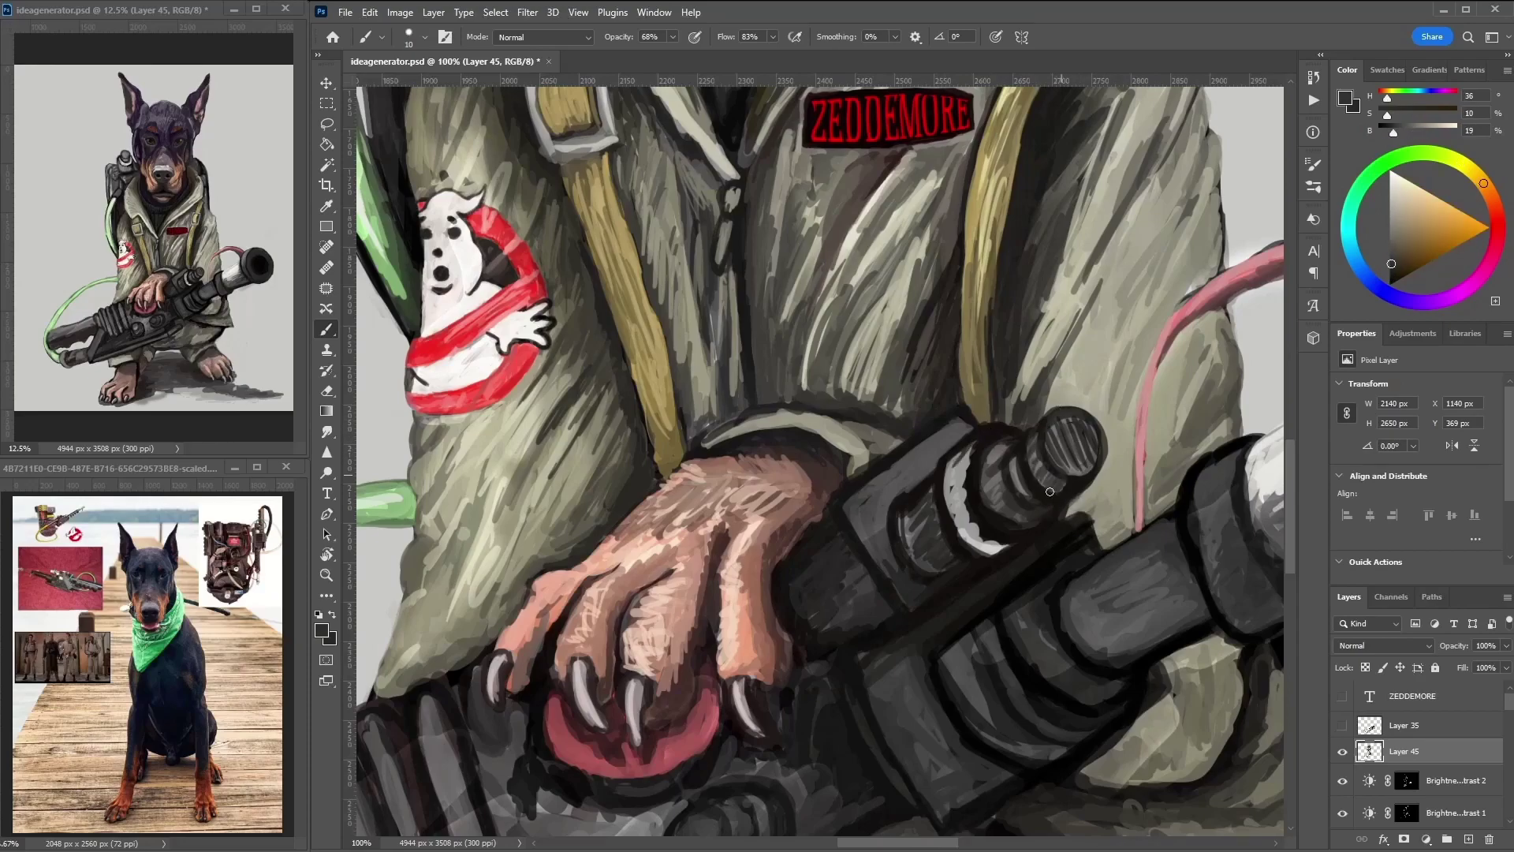
pyautogui.keyDown('alt'); pyautogui.click(1084, 501); pyautogui.keyUp('alt')
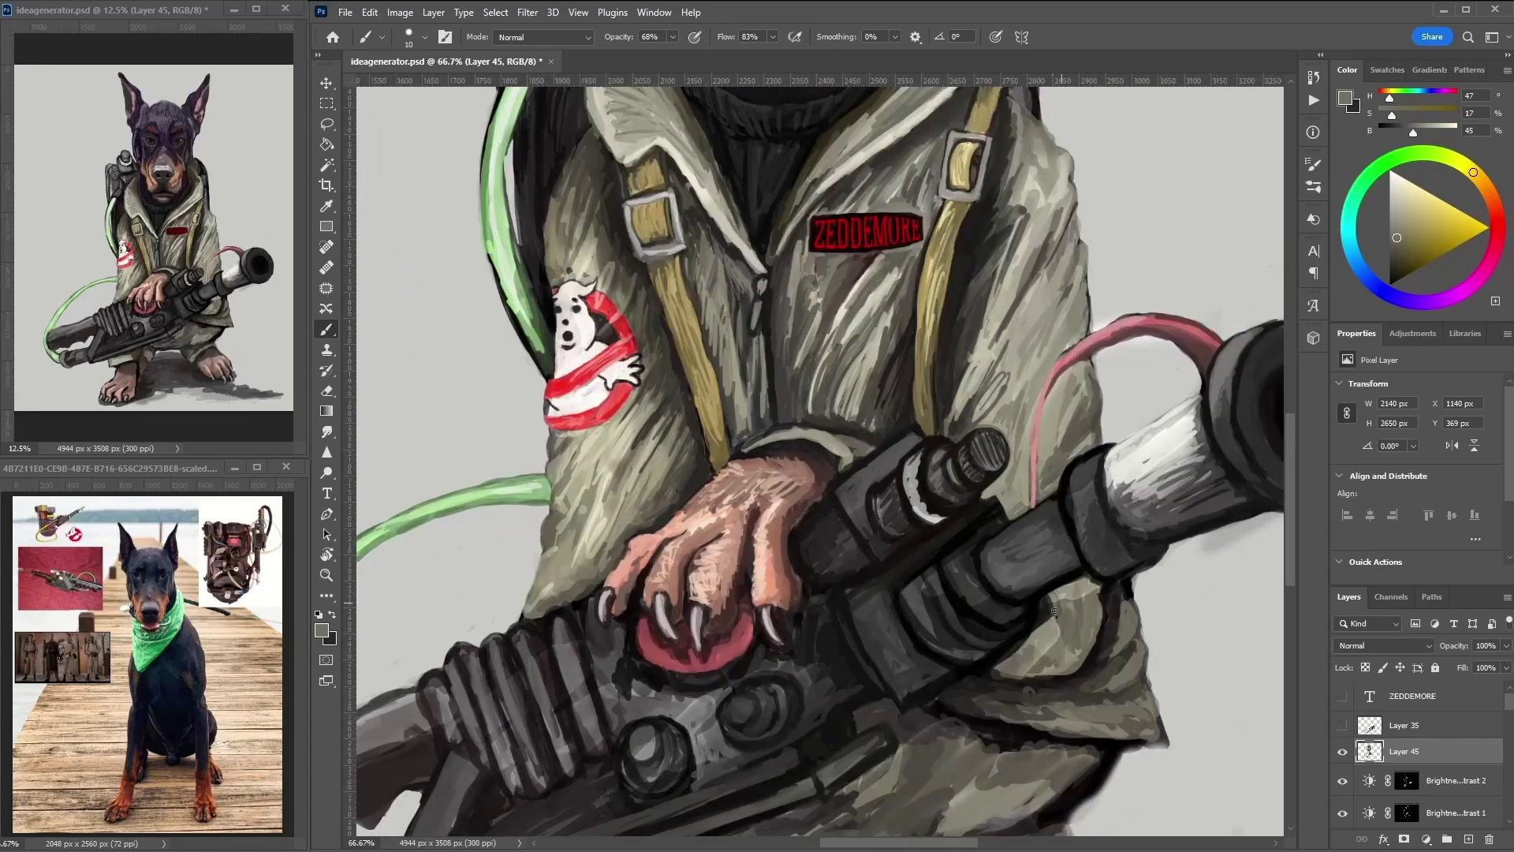
pyautogui.hotkey('ctrl', '-')
pyautogui.keyDown('alt'); pyautogui.click(989, 494); pyautogui.keyUp('alt')
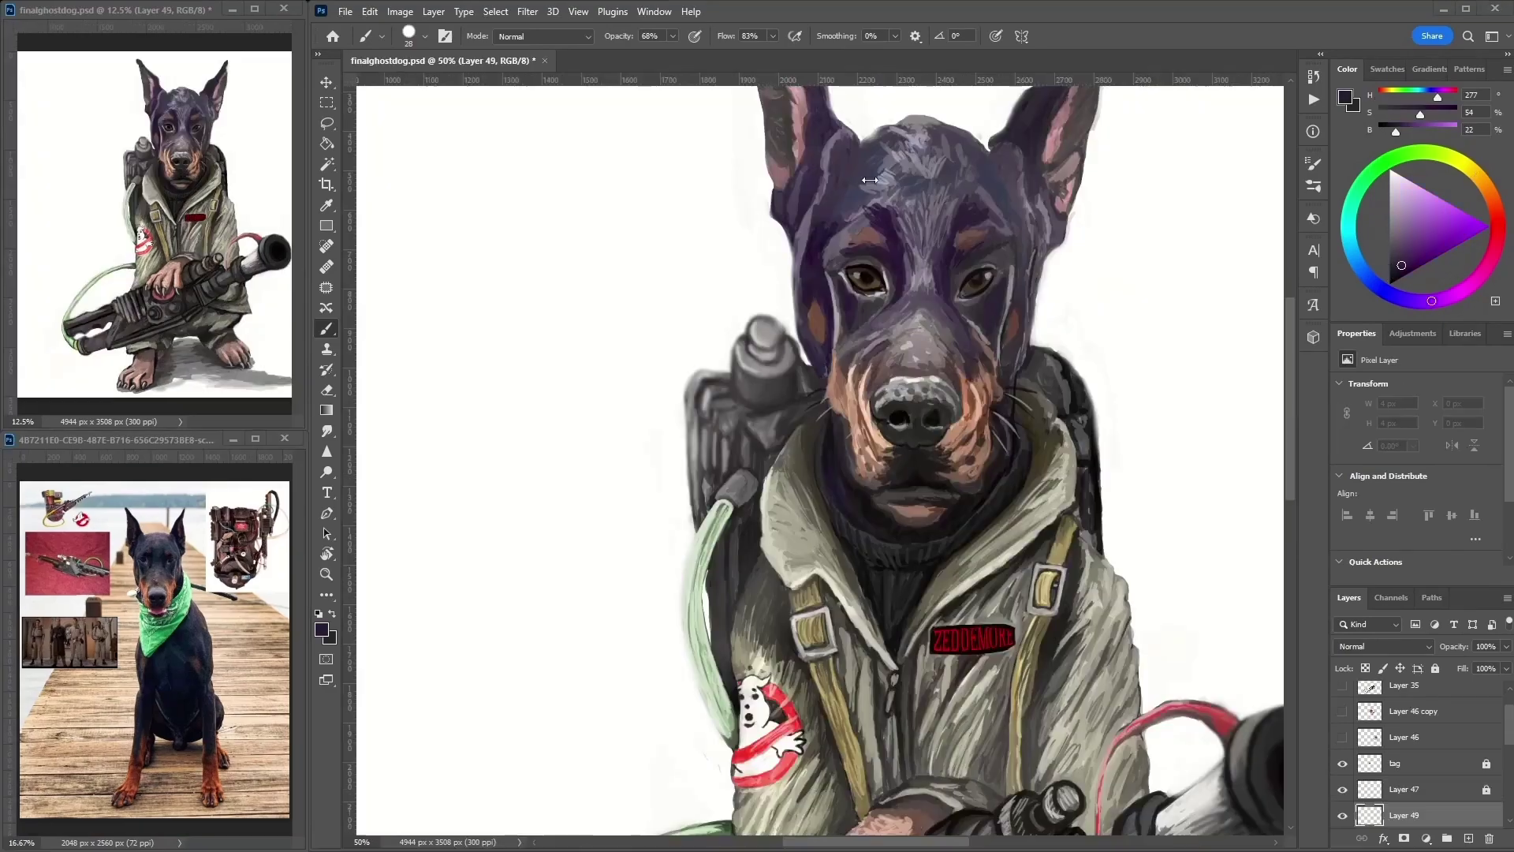
# - Add dark purple fur strokes to the forehead in finalghostdog.psd and touch up the fur around the eyes and snout
pyautogui.press('[')
pyautogui.keyDown('alt'); pyautogui.click(871, 189); pyautogui.keyUp('alt')
pyautogui.moveTo(870, 177)
pyautogui.mouseDown()
pyautogui.moveTo(904, 197)
pyautogui.moveTo(907, 233)
pyautogui.mouseUp()
pyautogui.moveTo(939, 173); pyautogui.dragTo(968, 223)
pyautogui.moveTo(975, 350)
pyautogui.mouseDown()
pyautogui.moveTo(884, 315)
pyautogui.moveTo(844, 345)
pyautogui.moveTo(984, 350)
pyautogui.moveTo(1001, 399)
pyautogui.mouseUp()
pyautogui.keyDown('alt'); pyautogui.click(957, 325); pyautogui.keyUp('alt')
pyautogui.keyDown('alt'); pyautogui.click(978, 348); pyautogui.keyUp('alt')
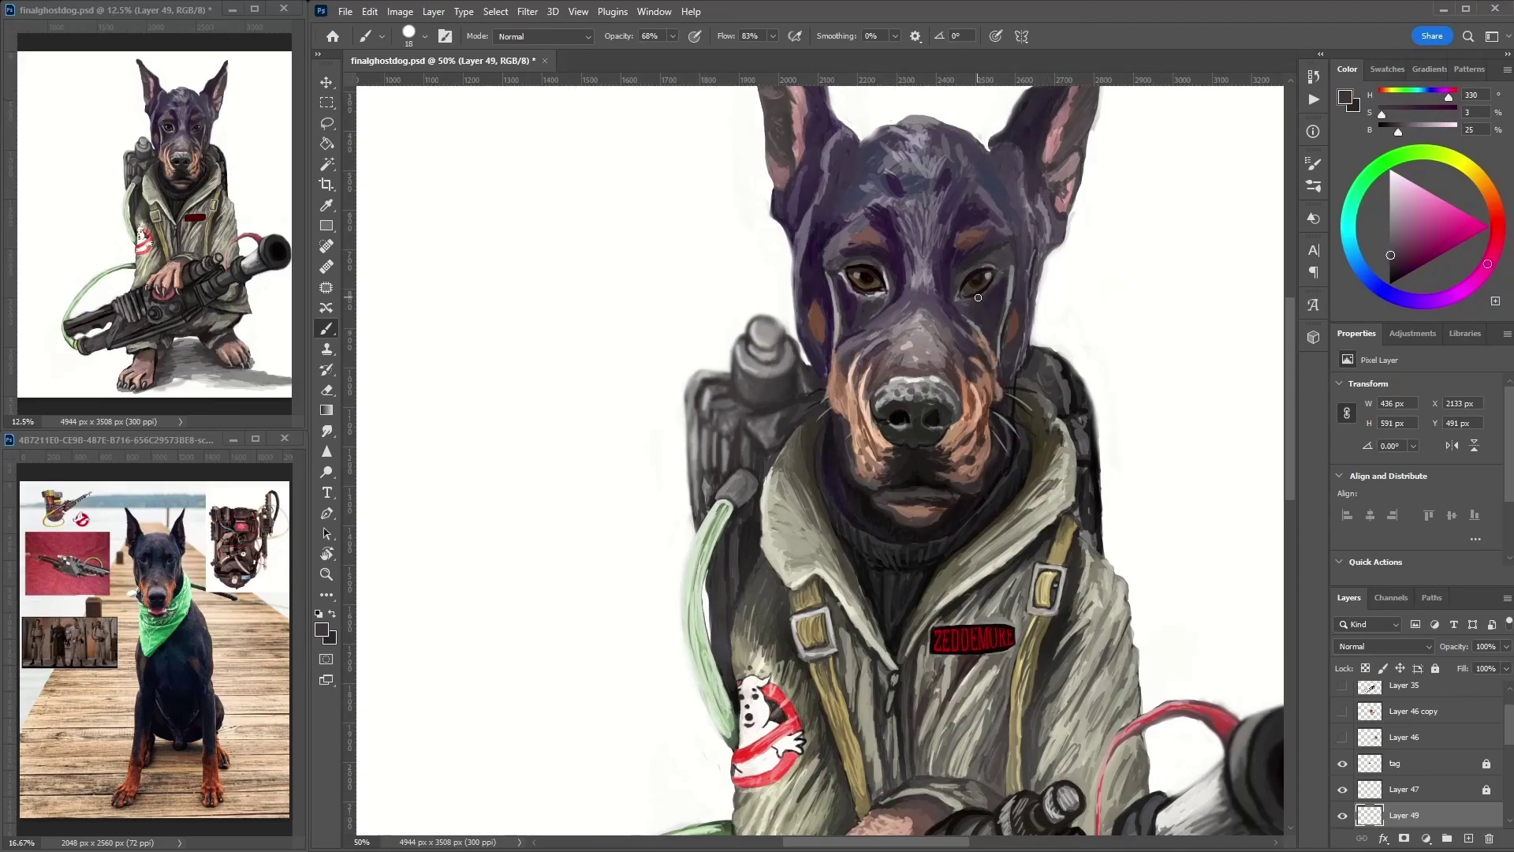
pyautogui.keyDown('alt'); pyautogui.click(984, 253); pyautogui.keyUp('alt')
pyautogui.keyDown('alt'); pyautogui.click(891, 270); pyautogui.keyUp('alt')
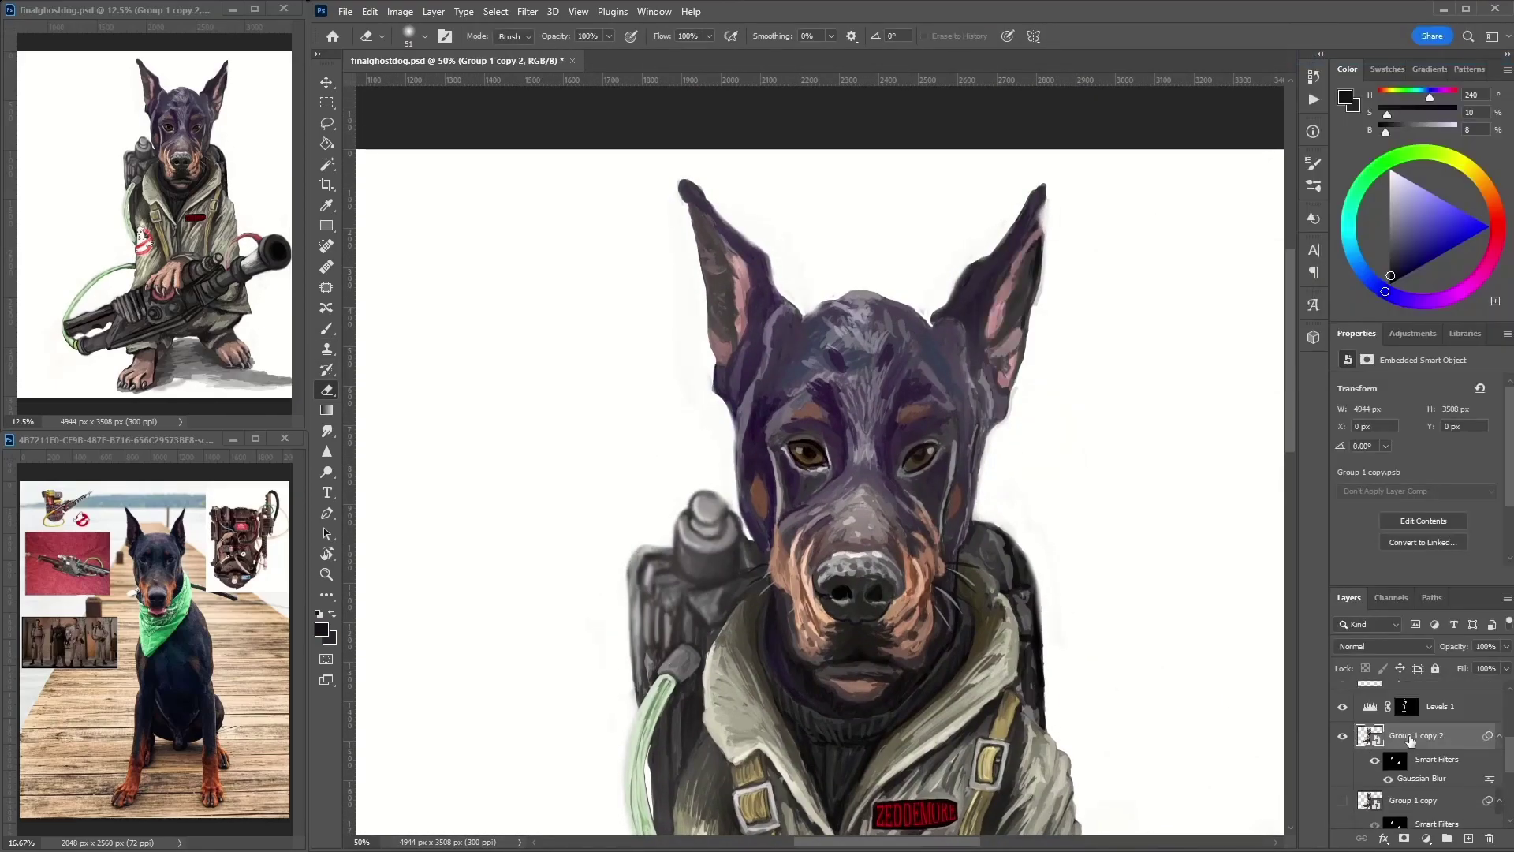
# - Rasterize the Group 1 copy 2 smart object and clean up the ear outlines and tips with the Eraser
pyautogui.rightClick(1404, 710)
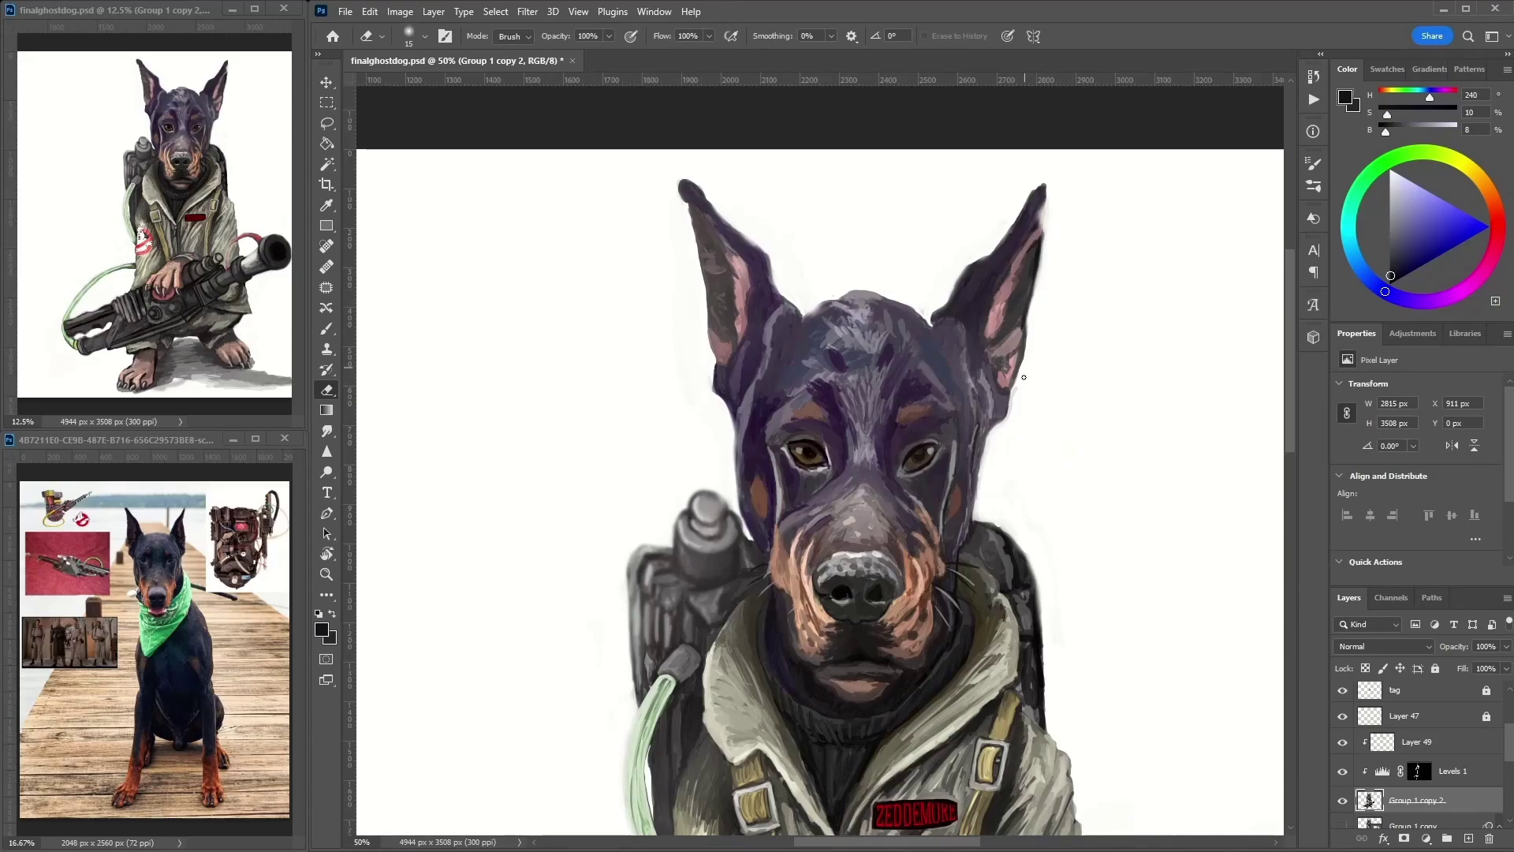
pyautogui.keyDown('alt'); pyautogui.click(1019, 365); pyautogui.keyUp('alt')
pyautogui.keyDown('alt'); pyautogui.click(989, 371); pyautogui.keyUp('alt')
pyautogui.keyDown('alt'); pyautogui.click(1035, 206); pyautogui.keyUp('alt')
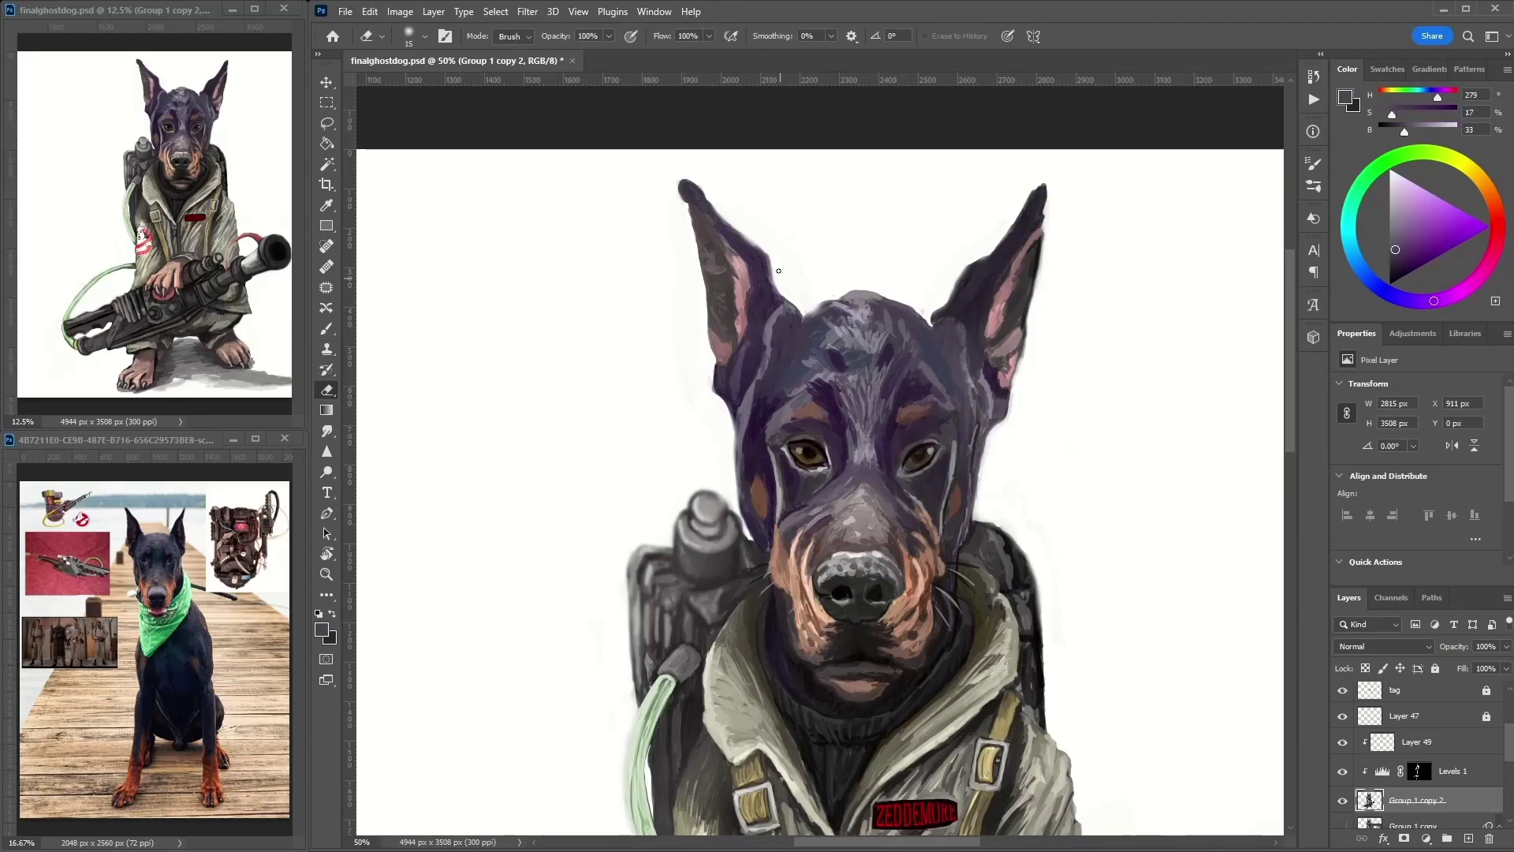
pyautogui.press('b')
pyautogui.keyDown('alt'); pyautogui.click(686, 192); pyautogui.keyUp('alt')
# - Repaint the forehead fur on Layer 49 with fine lavender-grey and dark purple hair strokes
pyautogui.keyDown('alt'); pyautogui.click(891, 312); pyautogui.keyUp('alt')
pyautogui.keyDown('alt'); pyautogui.click(792, 347); pyautogui.keyUp('alt')
pyautogui.keyDown('alt'); pyautogui.click(891, 325); pyautogui.keyUp('alt')
pyautogui.keyDown('alt'); pyautogui.click(895, 331); pyautogui.keyUp('alt')
pyautogui.keyDown('alt'); pyautogui.click(899, 335); pyautogui.keyUp('alt')
pyautogui.hotkey('alt', ']')
pyautogui.hotkey('alt', ']')
pyautogui.moveTo(883, 339); pyautogui.dragTo(899, 390)
pyautogui.moveTo(835, 335)
pyautogui.mouseDown()
pyautogui.moveTo(824, 379)
pyautogui.moveTo(813, 351)
pyautogui.mouseUp()
pyautogui.keyDown('alt'); pyautogui.click(804, 351); pyautogui.keyUp('alt')
pyautogui.keyDown('alt'); pyautogui.click(936, 335); pyautogui.keyUp('alt')
pyautogui.keyDown('alt'); pyautogui.click(933, 370); pyautogui.keyUp('alt')
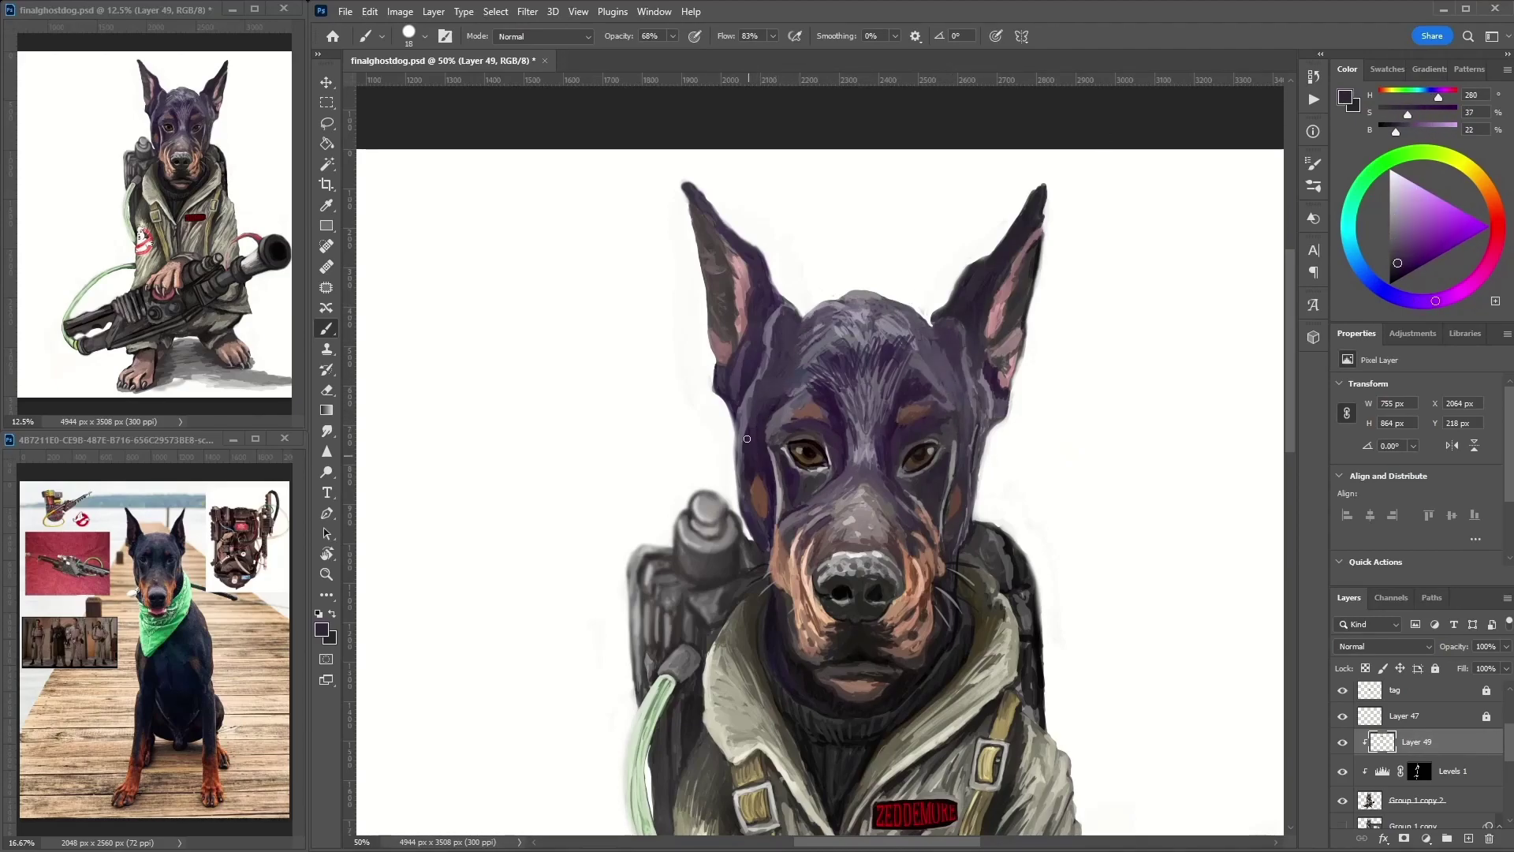
# - Blend dark and muted purple tones around the eye, temples and crown of the head
pyautogui.keyDown('alt'); pyautogui.click(941, 481); pyautogui.keyUp('alt')
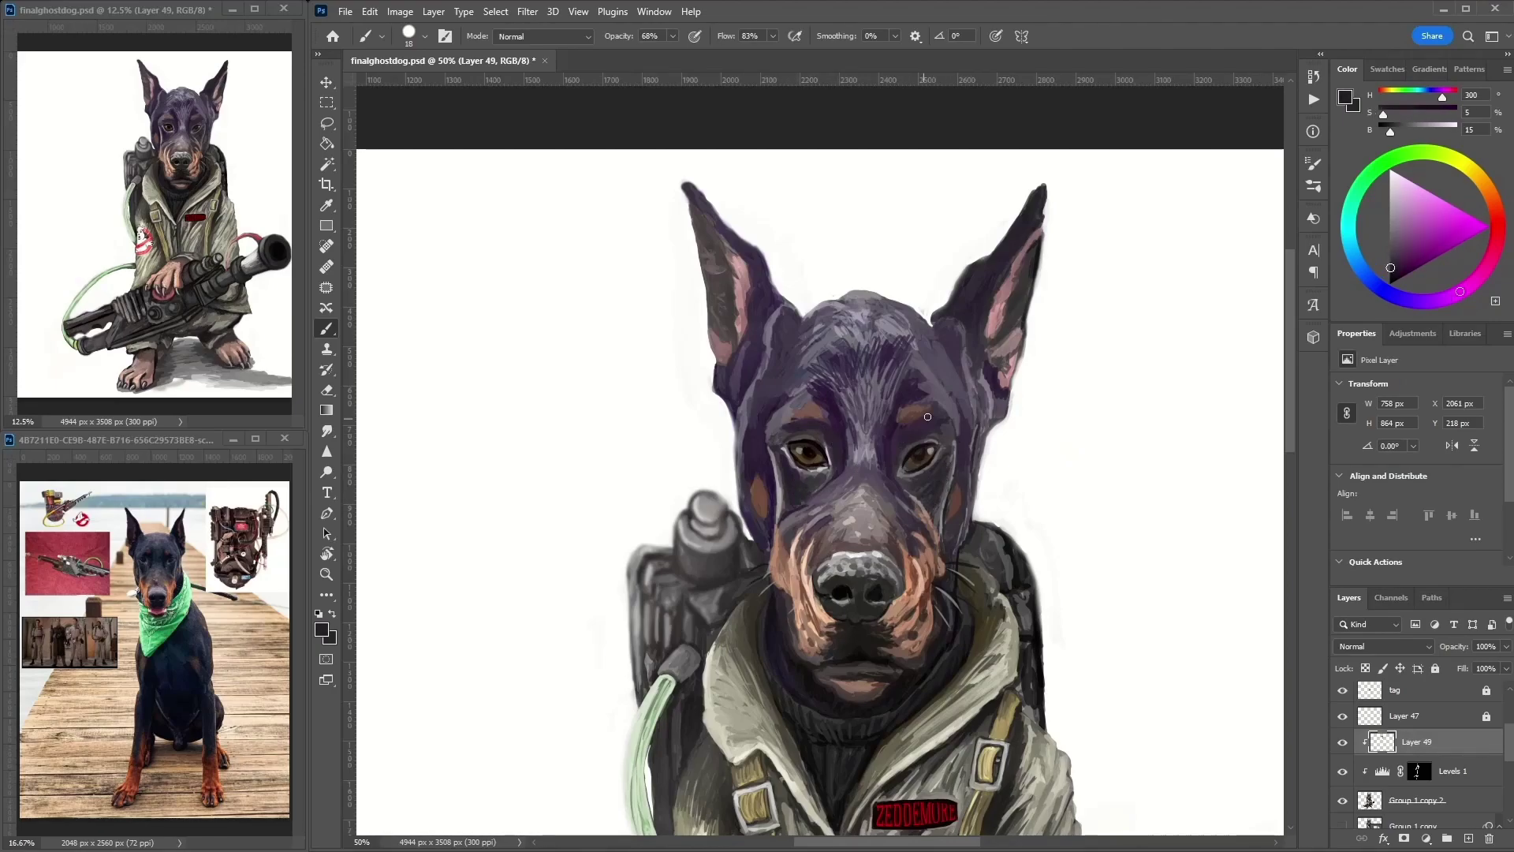
pyautogui.keyDown('alt'); pyautogui.click(932, 343); pyautogui.keyUp('alt')
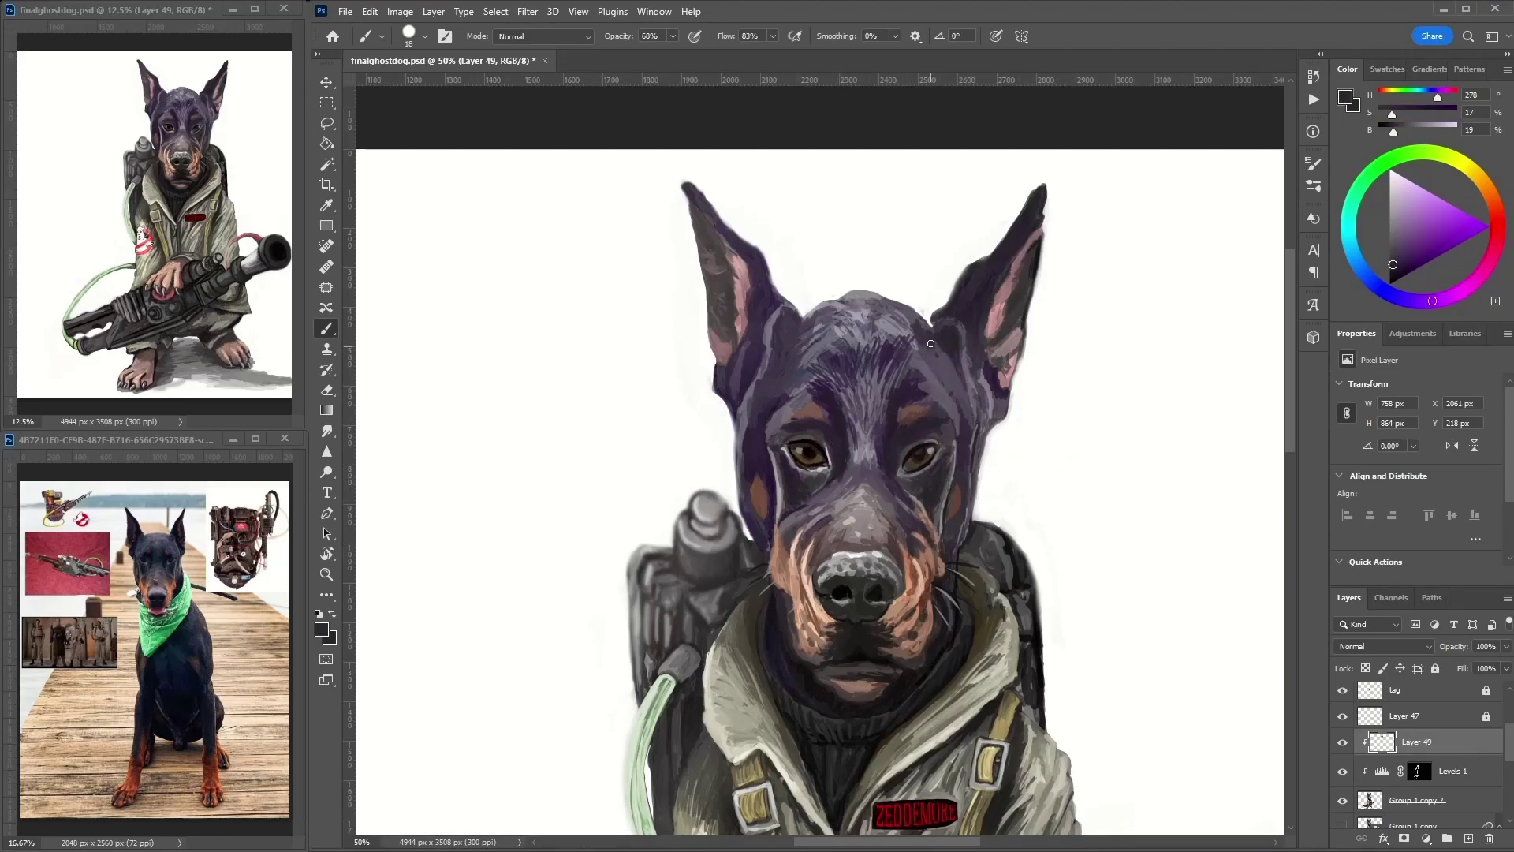
pyautogui.moveTo(801, 335); pyautogui.dragTo(781, 394)
pyautogui.keyDown('alt'); pyautogui.click(845, 302); pyautogui.keyUp('alt')
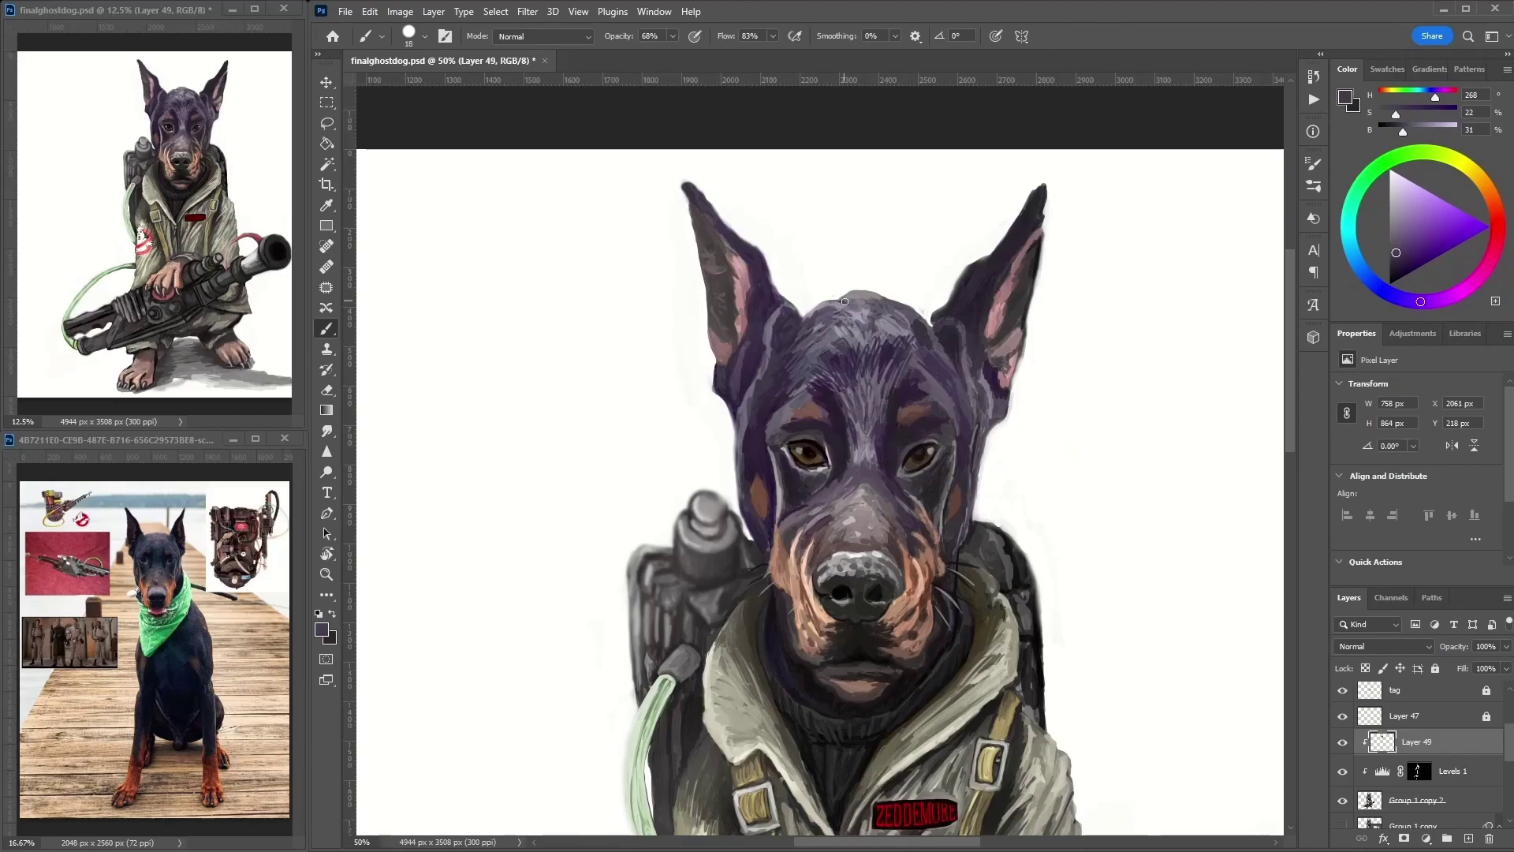
# - Break up the pink inside both ears with dark grey strokes and shade the ear bases in muted purple
pyautogui.keyDown('alt'); pyautogui.click(736, 321); pyautogui.keyUp('alt')
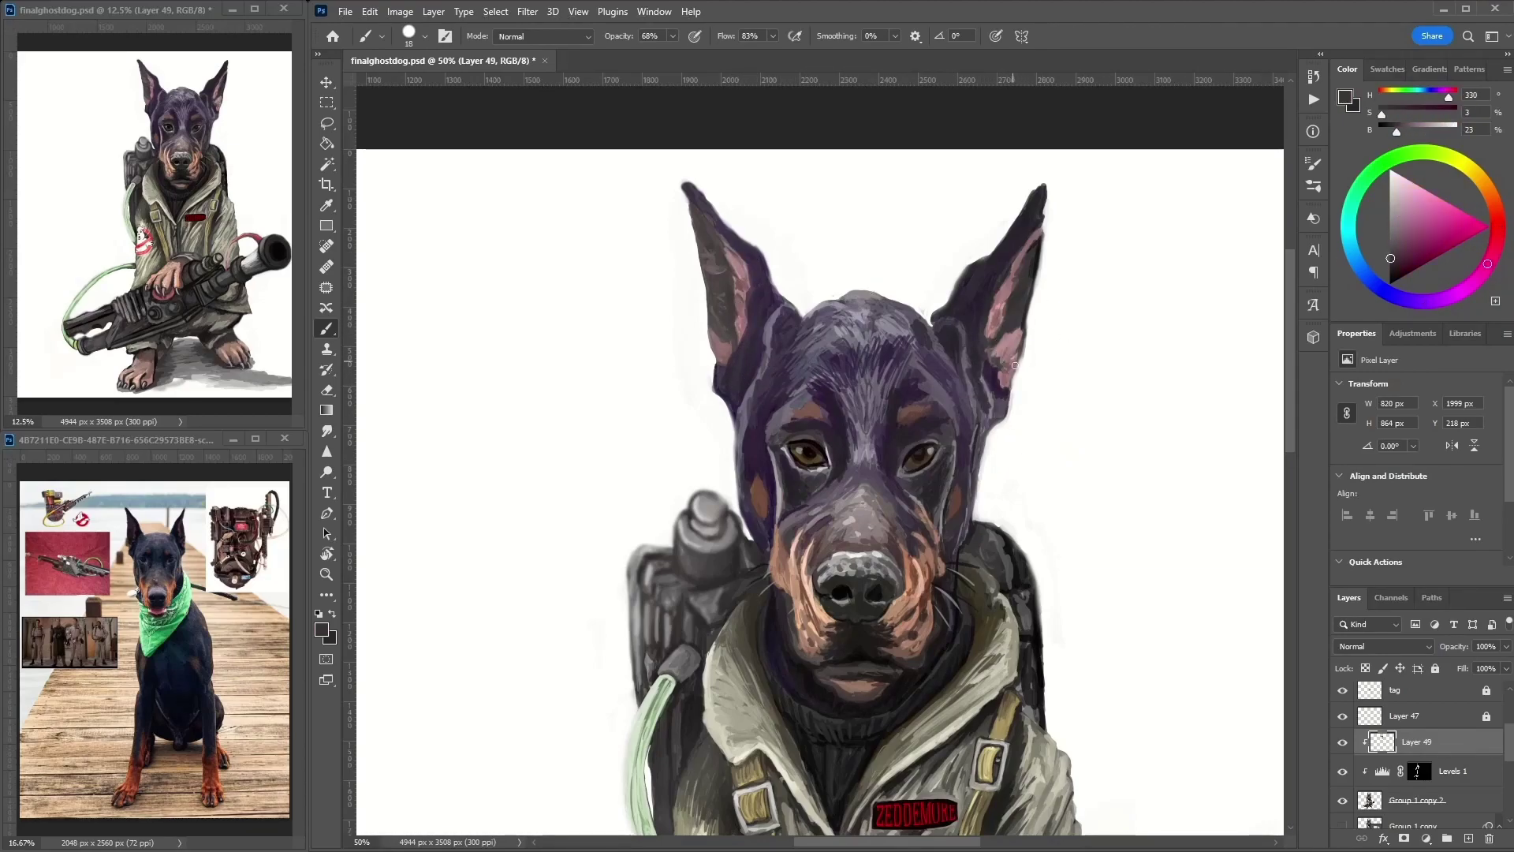
pyautogui.keyDown('alt'); pyautogui.click(962, 323); pyautogui.keyUp('alt')
pyautogui.moveTo(954, 330); pyautogui.dragTo(938, 351)
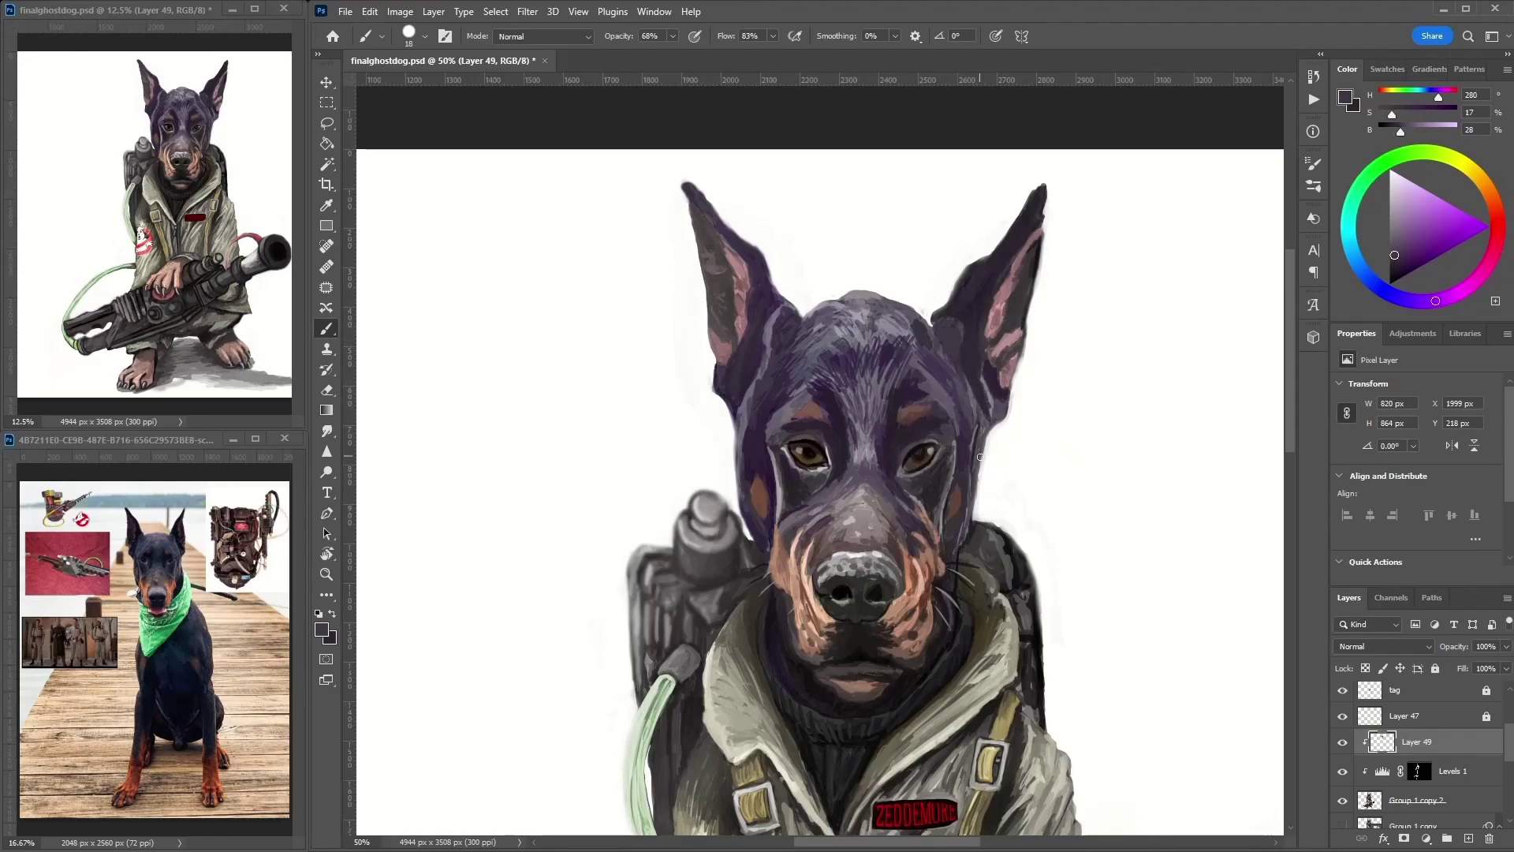
pyautogui.keyDown('alt'); pyautogui.click(771, 326); pyautogui.keyUp('alt')
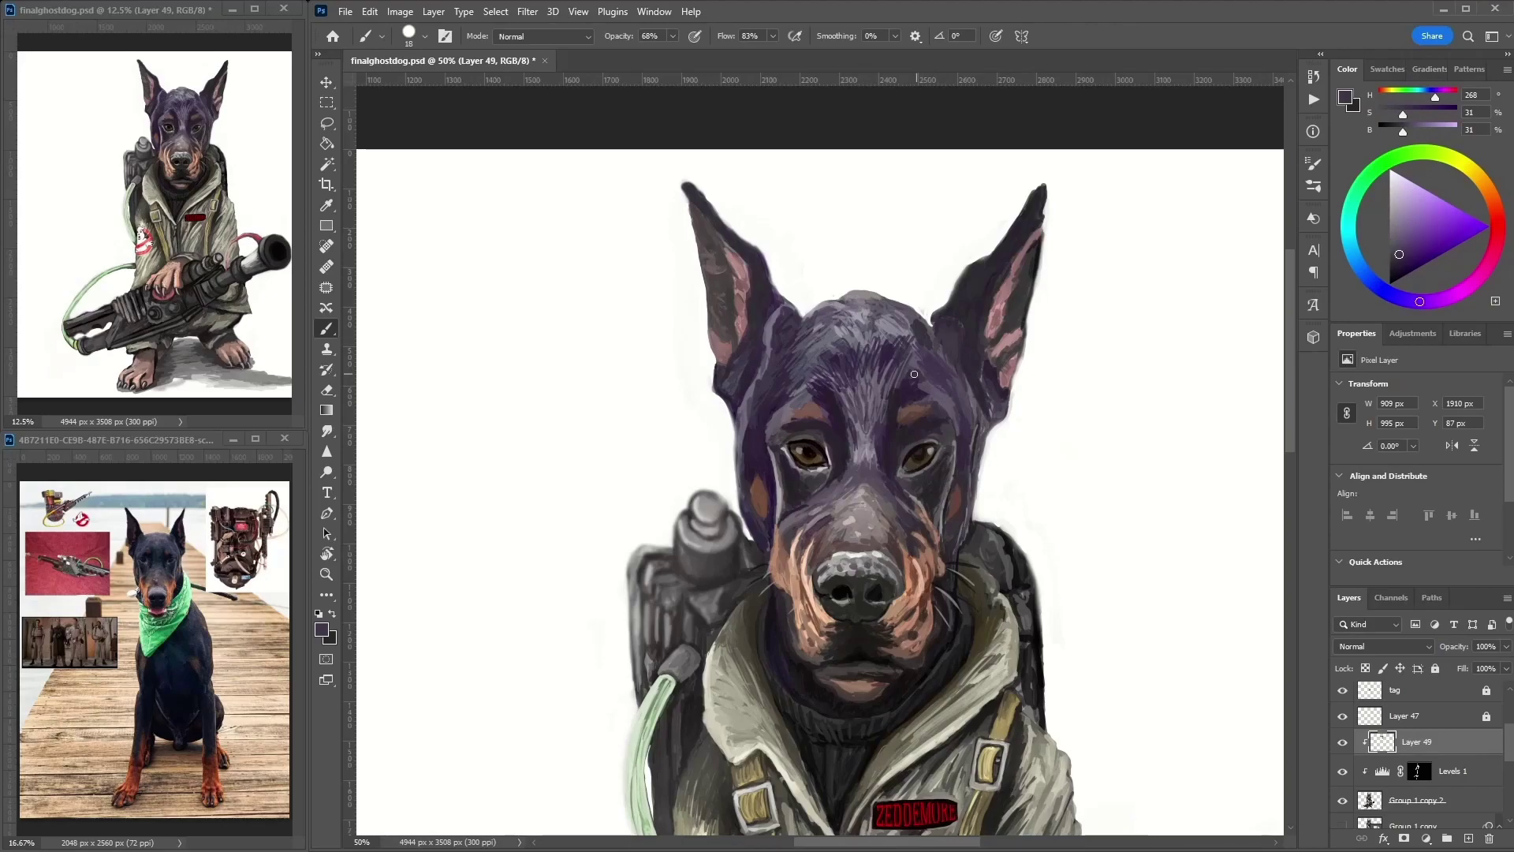
# - Erase rough paint along the head and ear outline on the Group 1 copy 2 layer
pyautogui.press('e')
pyautogui.keyDown('ctrl'); pyautogui.click(928, 318); pyautogui.keyUp('ctrl')
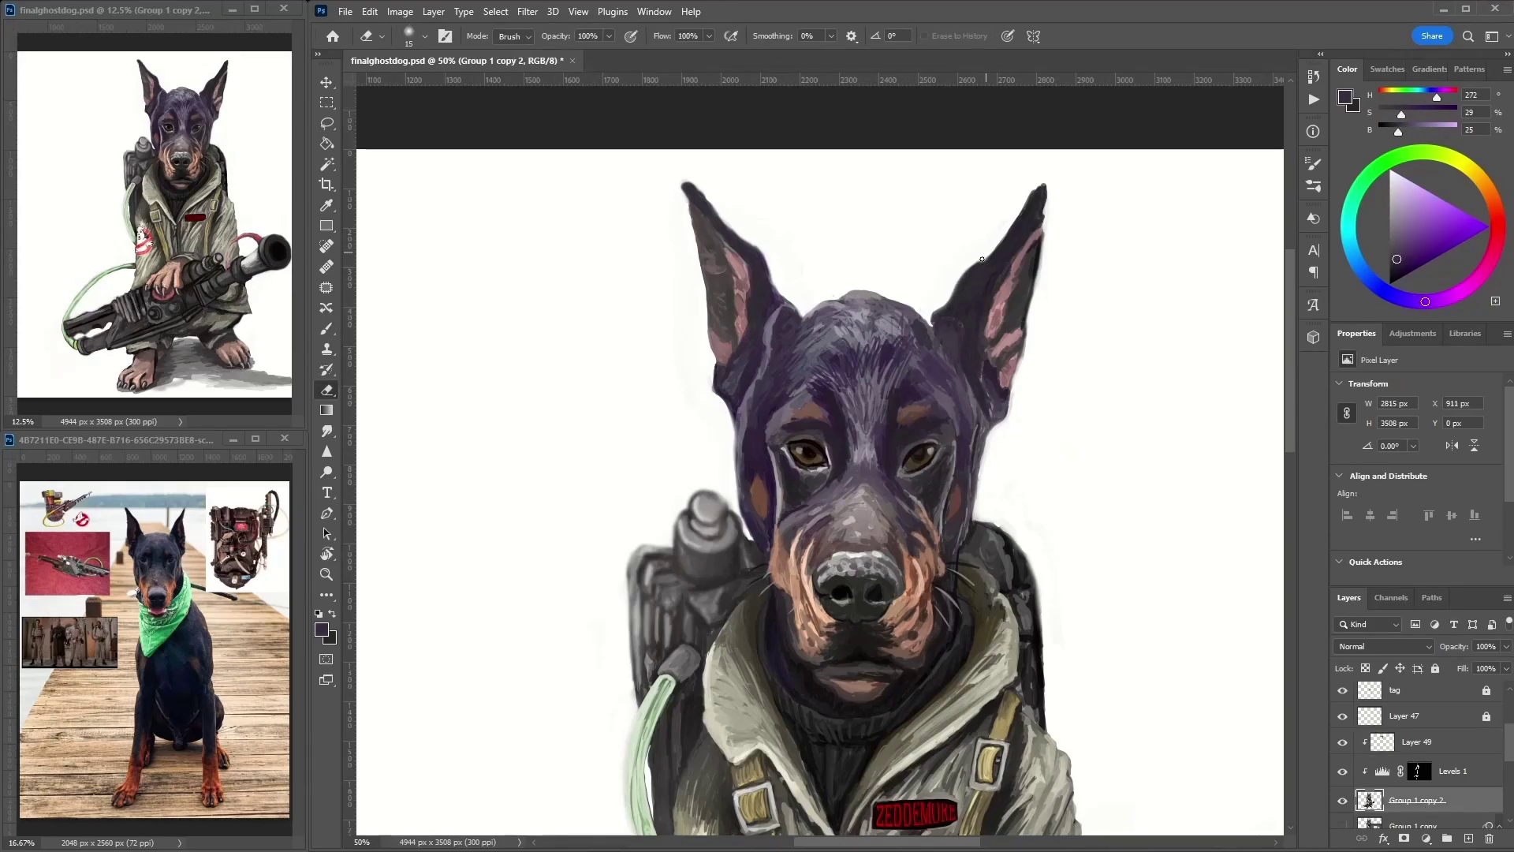
pyautogui.scroll(-3, 685, 180)
# - Refine the ear interiors and edges on Layer 49 with dark grey, near-black and muted pink strokes
pyautogui.press('b')
pyautogui.keyDown('alt'); pyautogui.click(782, 224); pyautogui.keyUp('alt')
pyautogui.keyDown('alt'); pyautogui.click(758, 223); pyautogui.keyUp('alt')
pyautogui.keyDown('ctrl'); pyautogui.click(758, 227); pyautogui.keyUp('ctrl')
pyautogui.keyDown('alt'); pyautogui.click(761, 229); pyautogui.keyUp('alt')
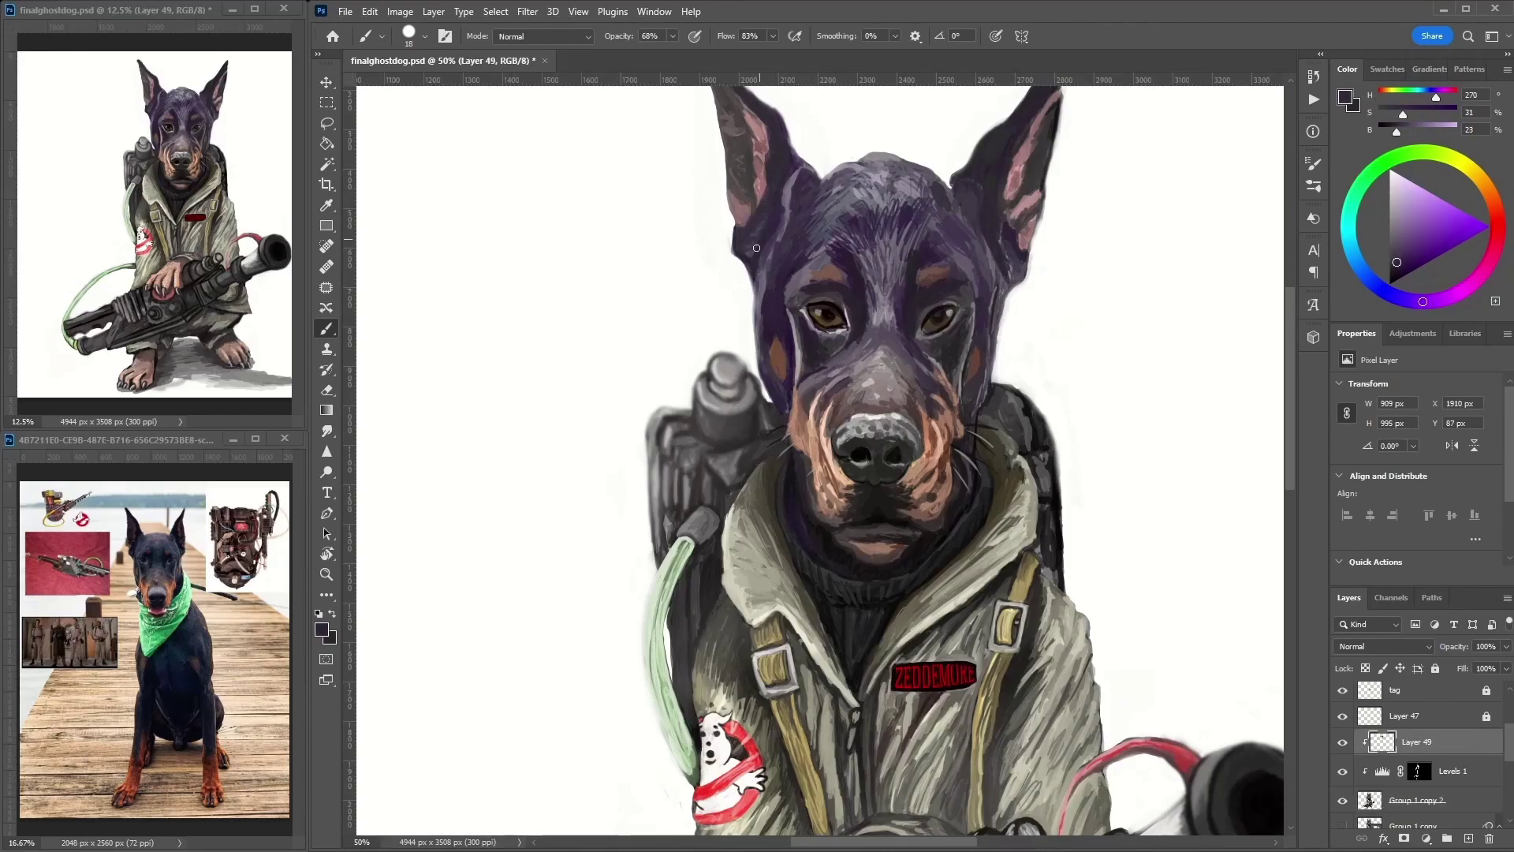
pyautogui.scroll(1, 753, 237)
pyautogui.keyDown('alt'); pyautogui.click(749, 222); pyautogui.keyUp('alt')
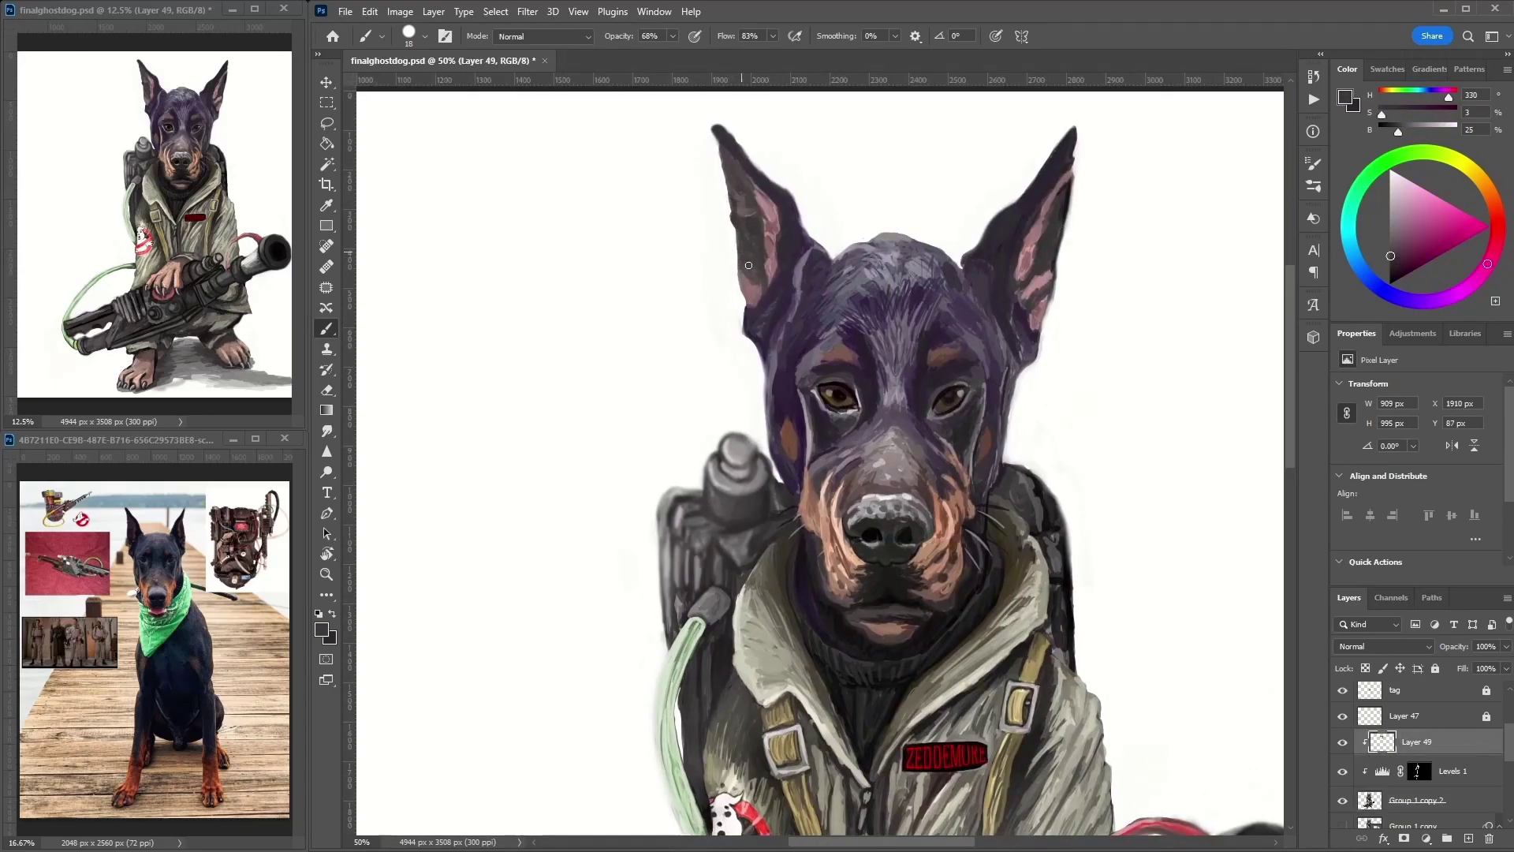
pyautogui.keyDown('alt'); pyautogui.click(779, 279); pyautogui.keyUp('alt')
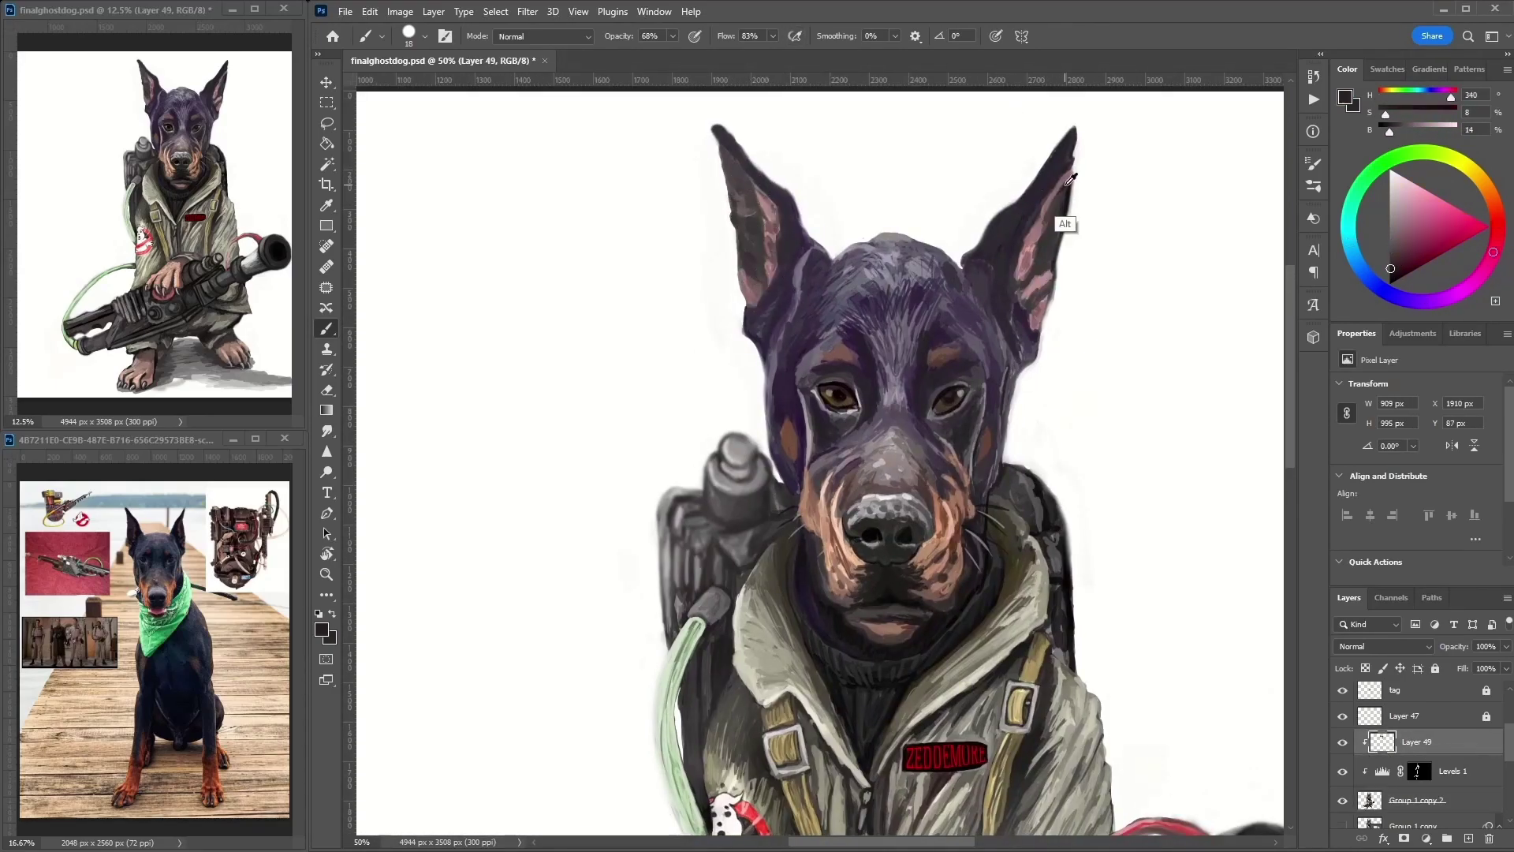
pyautogui.keyDown('alt'); pyautogui.click(1027, 268); pyautogui.keyUp('alt')
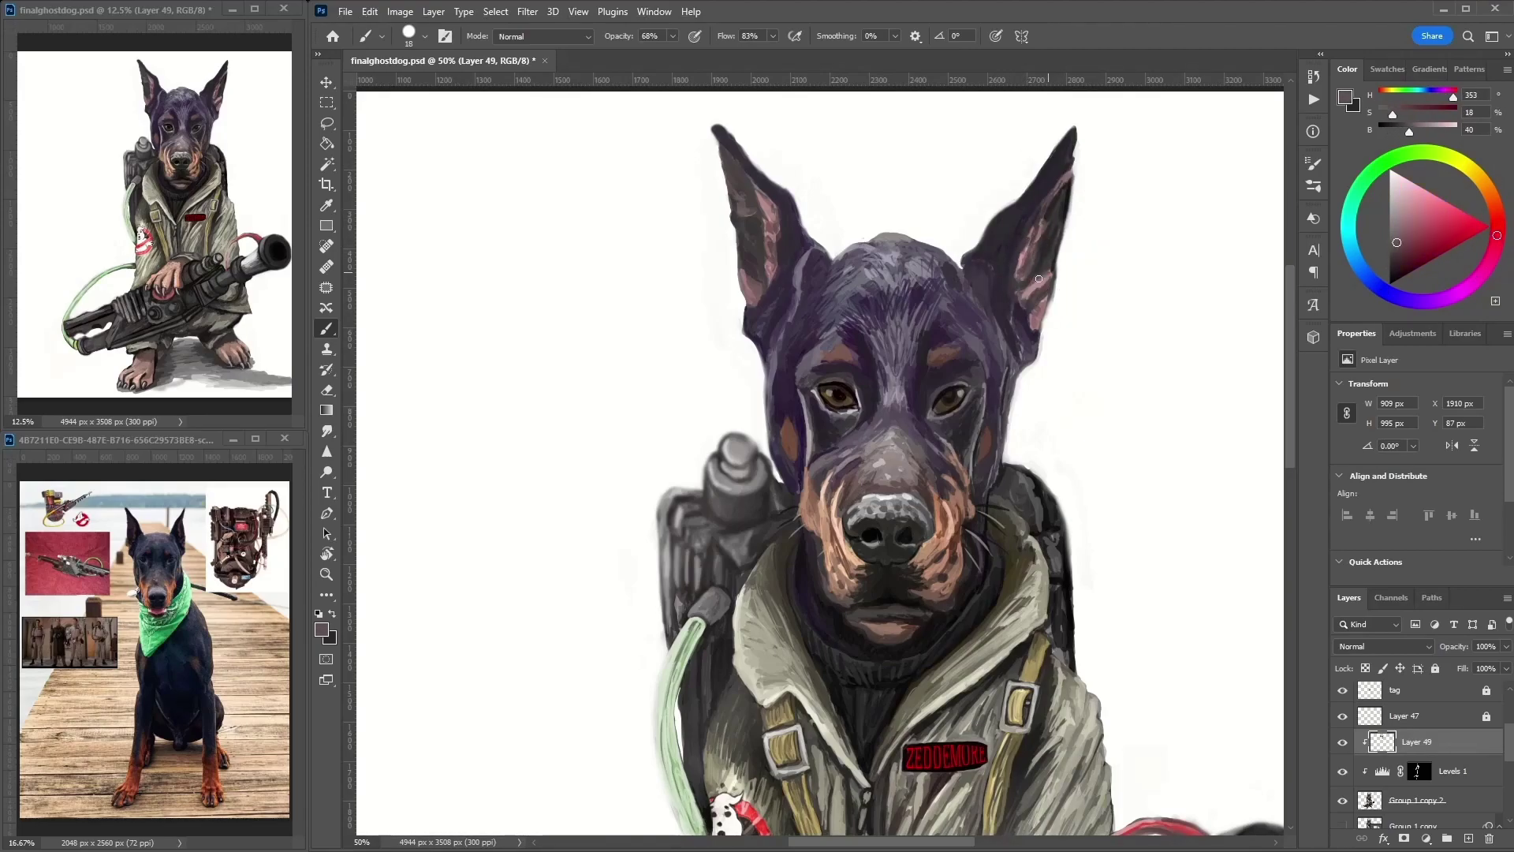
# - Smooth the fur on the brow, under the eyes and along the snout bridge with purple and grey tones
pyautogui.keyDown('alt'); pyautogui.click(908, 375); pyautogui.keyUp('alt')
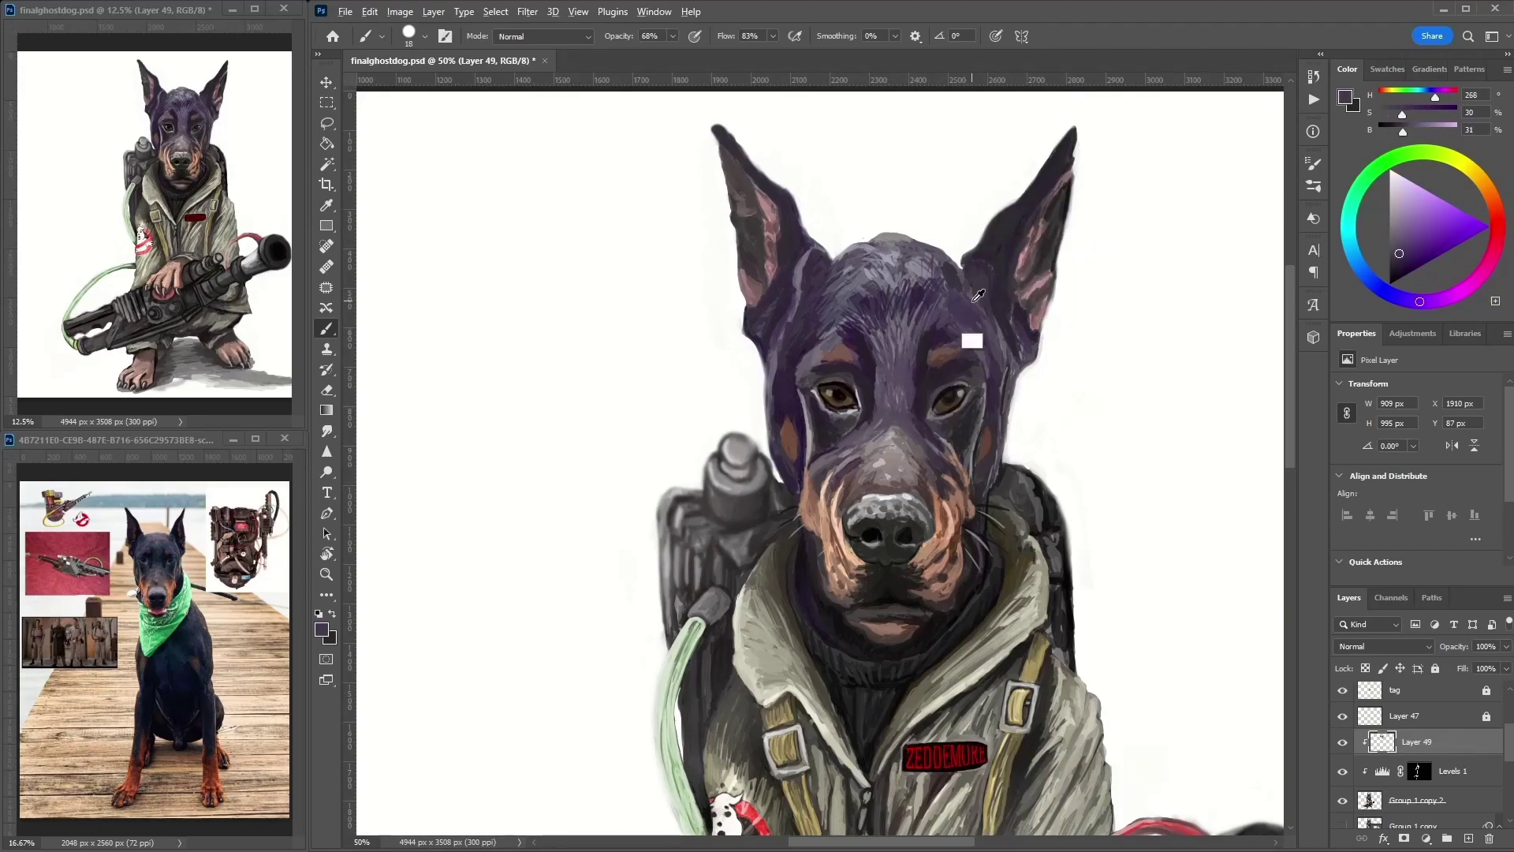
pyautogui.keyDown('alt'); pyautogui.click(820, 432); pyautogui.keyUp('alt')
pyautogui.keyDown('alt'); pyautogui.click(950, 427); pyautogui.keyUp('alt')
pyautogui.keyDown('alt'); pyautogui.click(907, 412); pyautogui.keyUp('alt')
pyautogui.keyDown('alt'); pyautogui.click(878, 433); pyautogui.keyUp('alt')
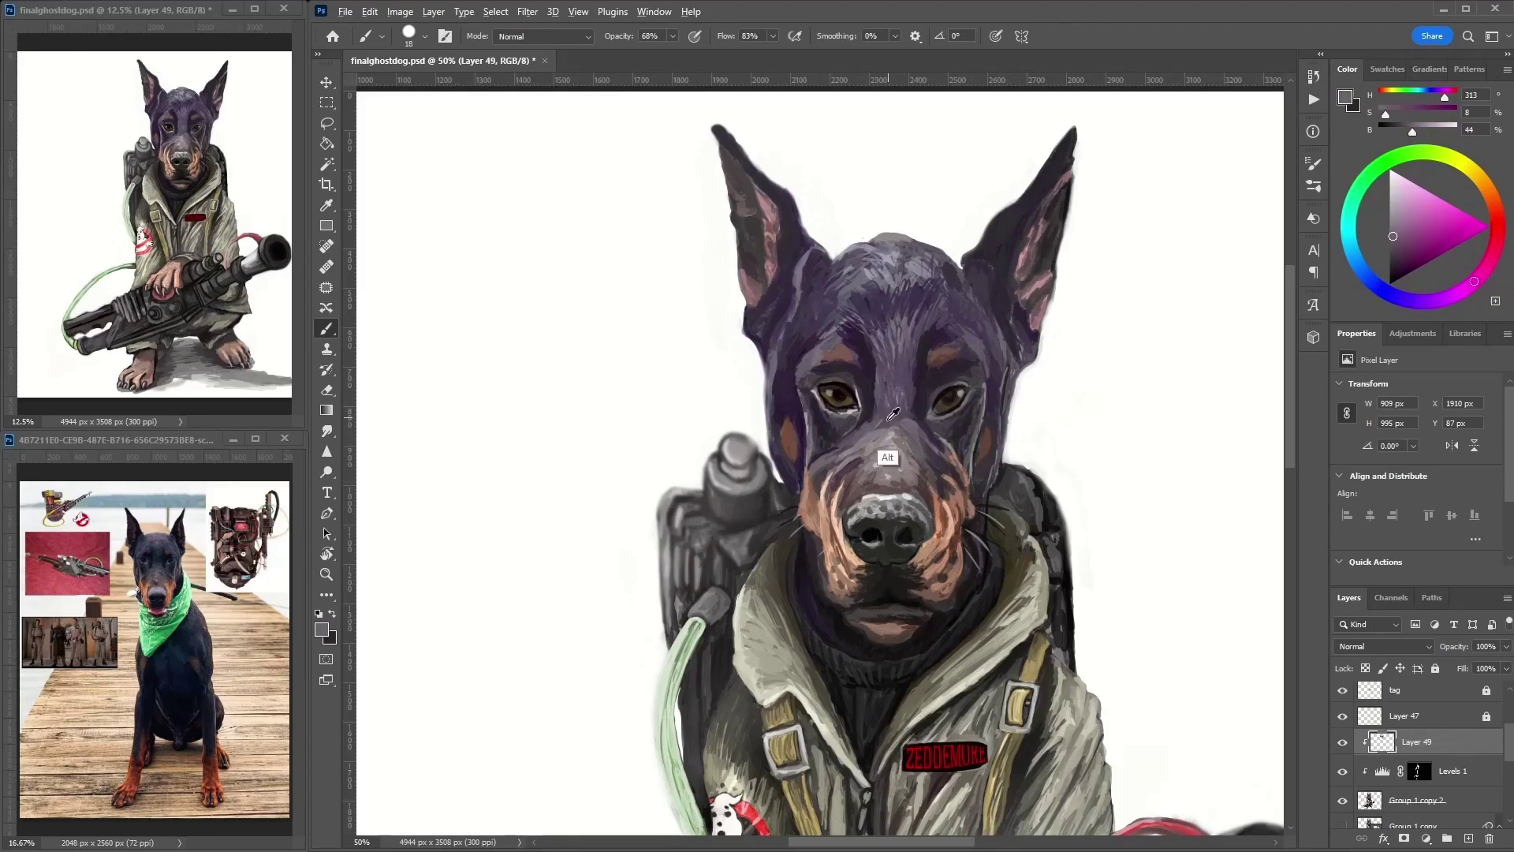
pyautogui.keyDown('alt'); pyautogui.click(890, 459); pyautogui.keyUp('alt')
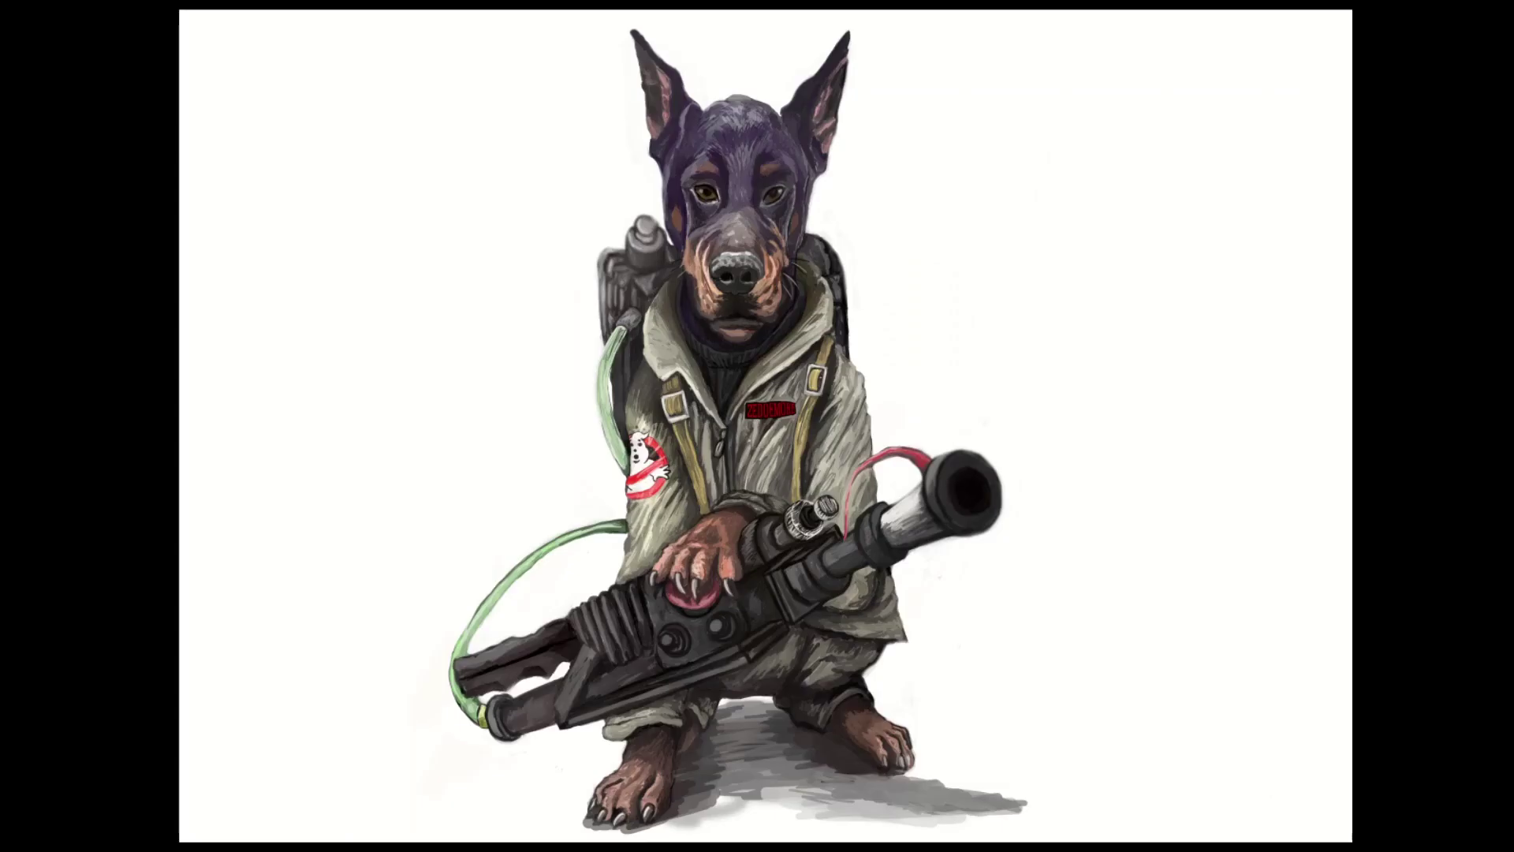